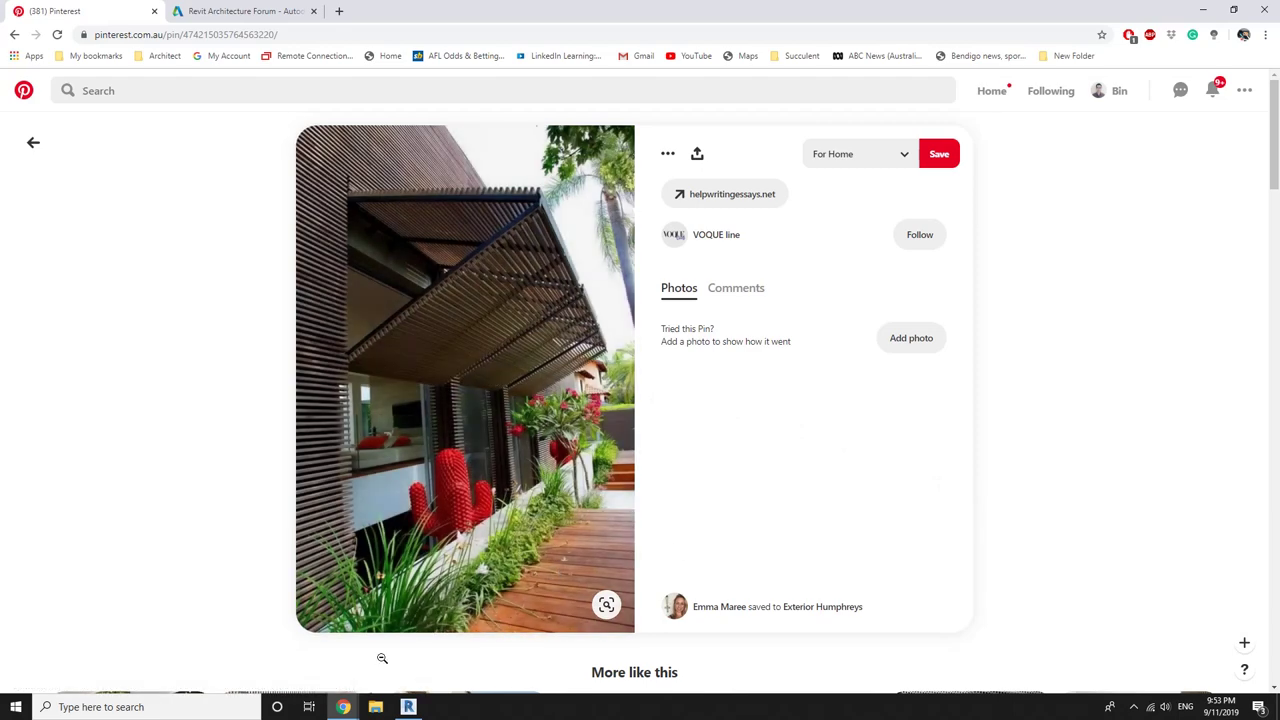
- Switch from the Pinterest pergola photo in Chrome to the Revit 2020.1 Home screen
click(410, 708)
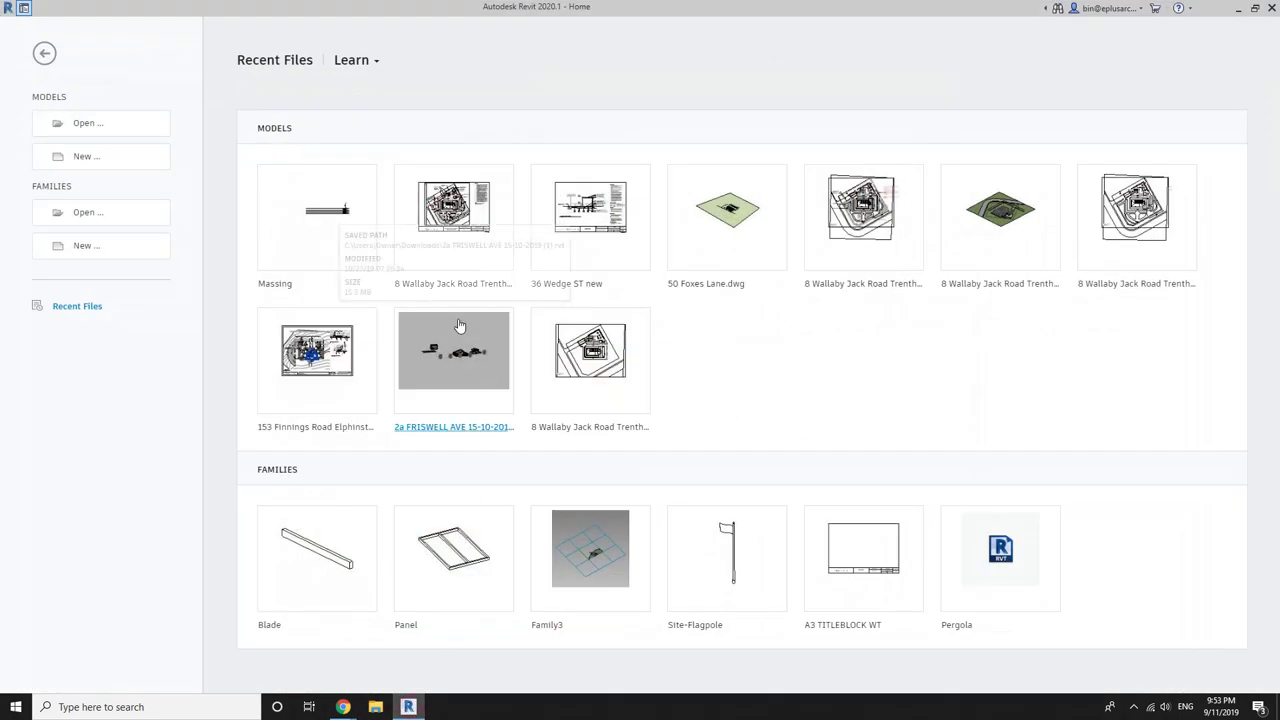
- Create a new family from Family Templates > English > Metric Generic Model.rft
click(85, 250)
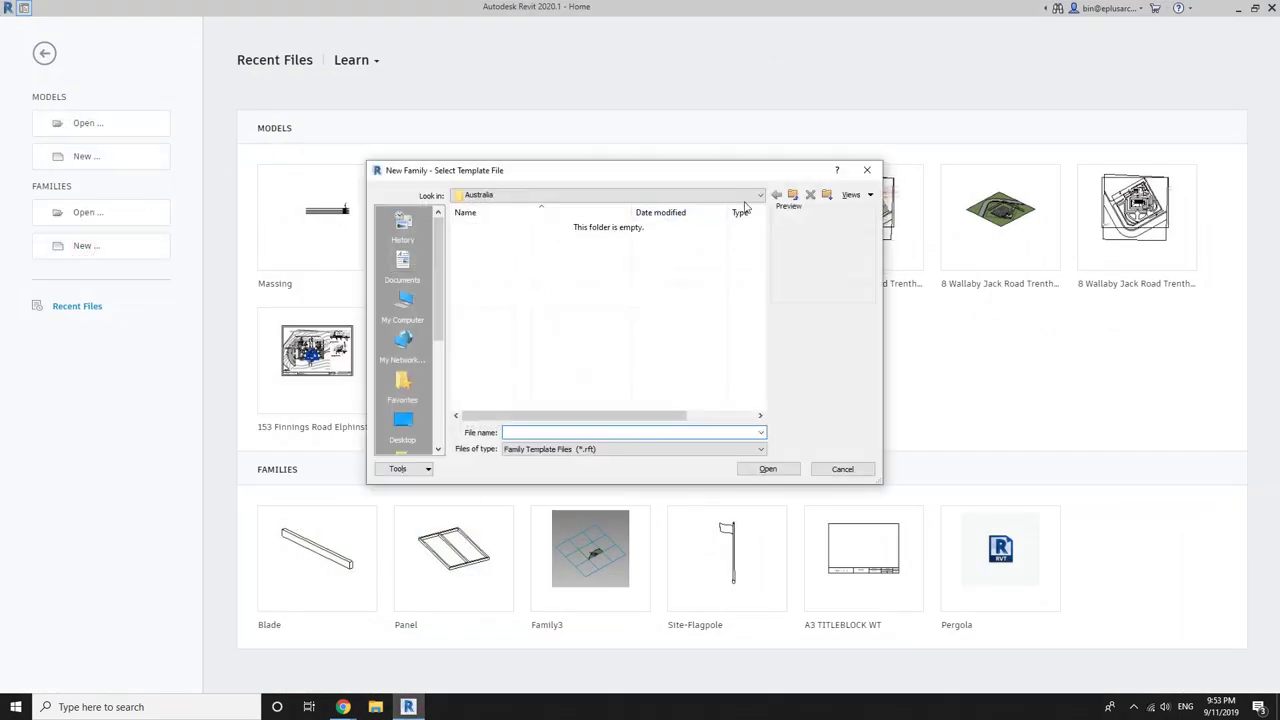
click(793, 195)
click(793, 195)
double_click(503, 240)
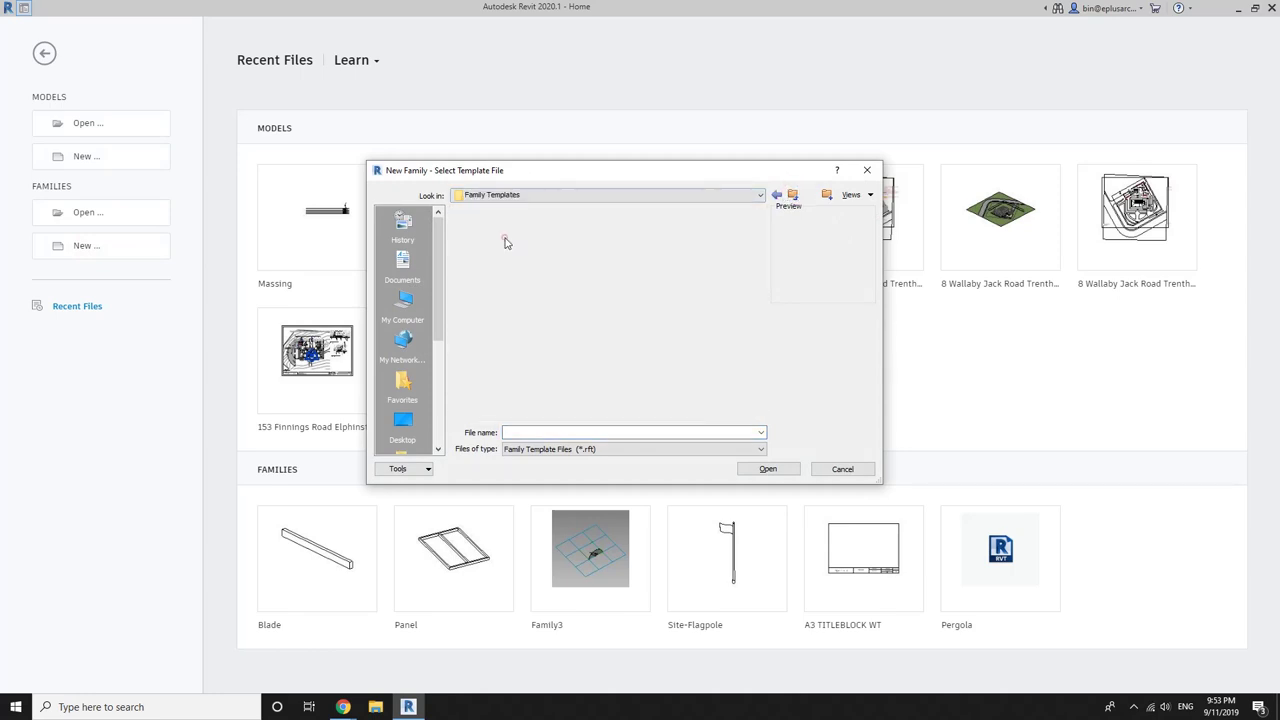
double_click(482, 252)
scroll(578, 344, down, 5)
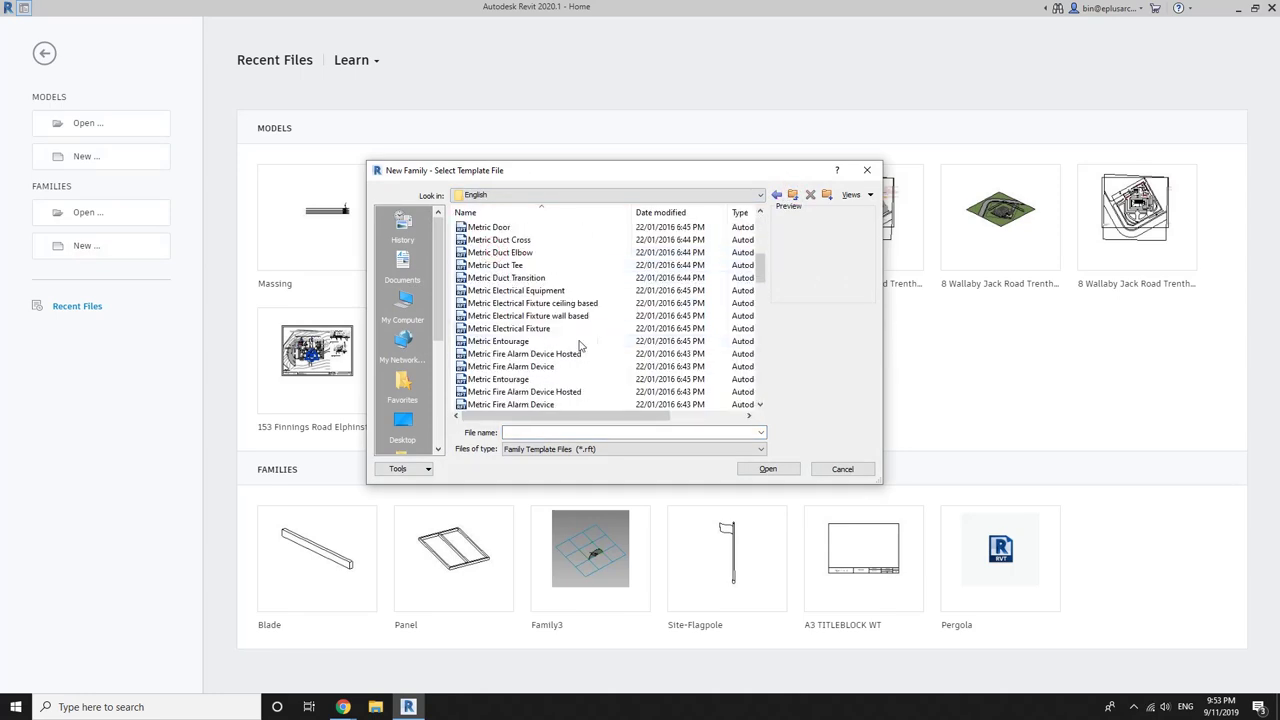
scroll(578, 344, down, 5)
click(540, 290)
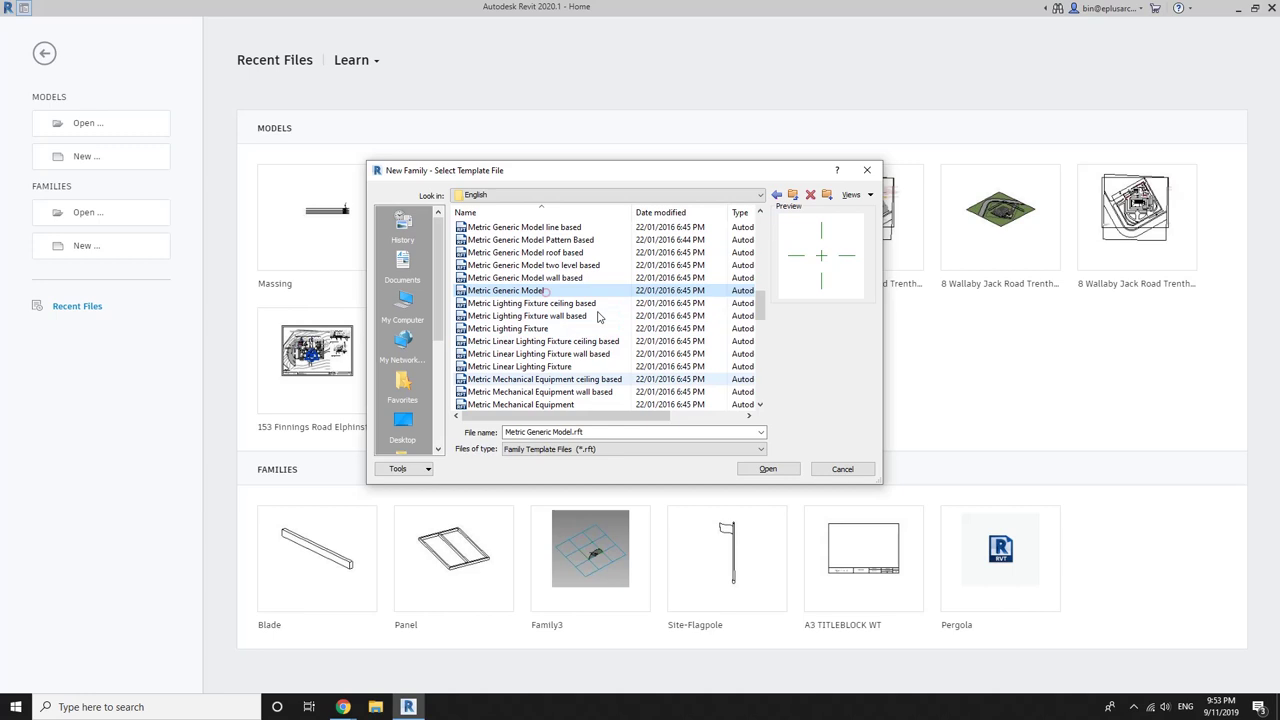
click(766, 469)
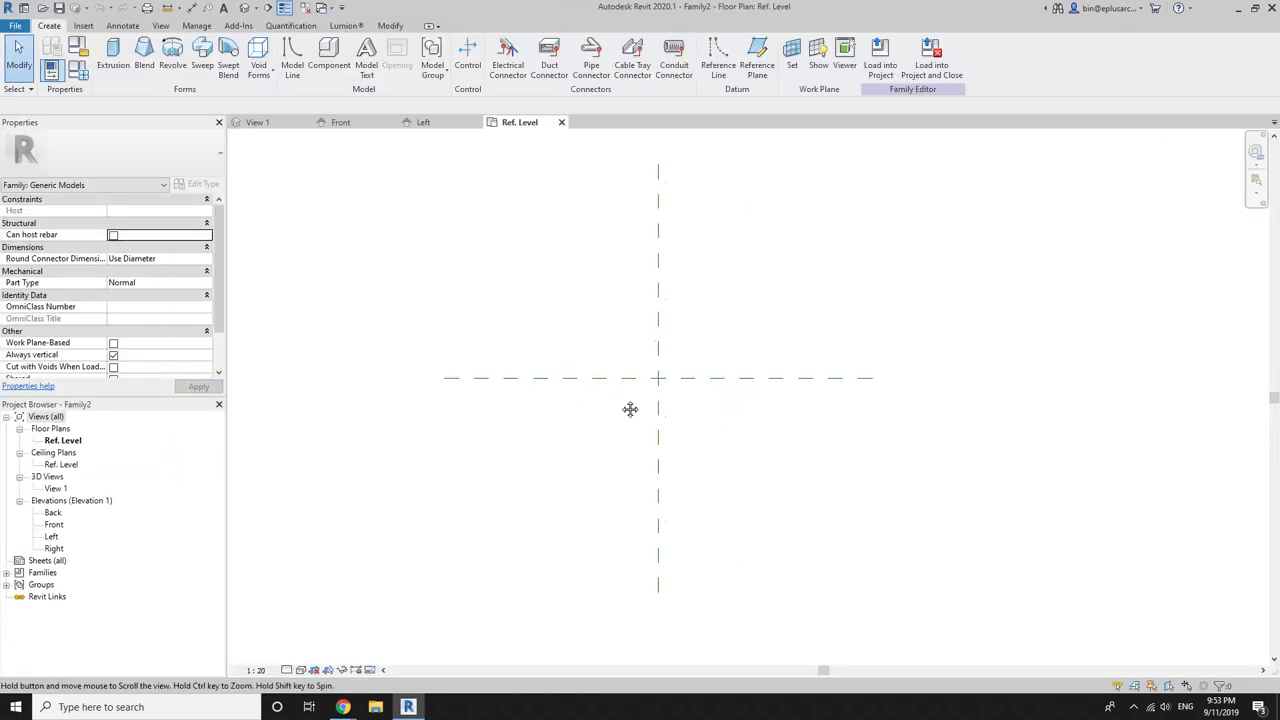
- Draw two vertical and two horizontal reference planes around the plan centre
key(p)
click(594, 472)
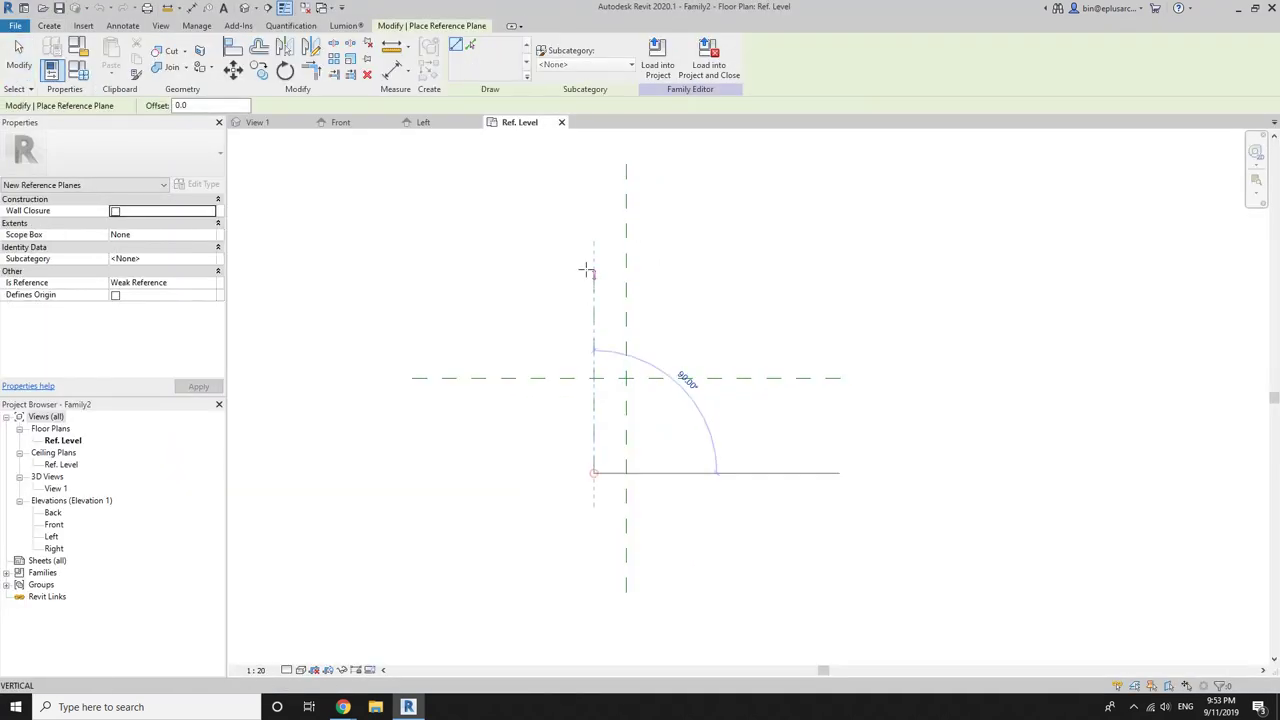
click(594, 237)
click(664, 471)
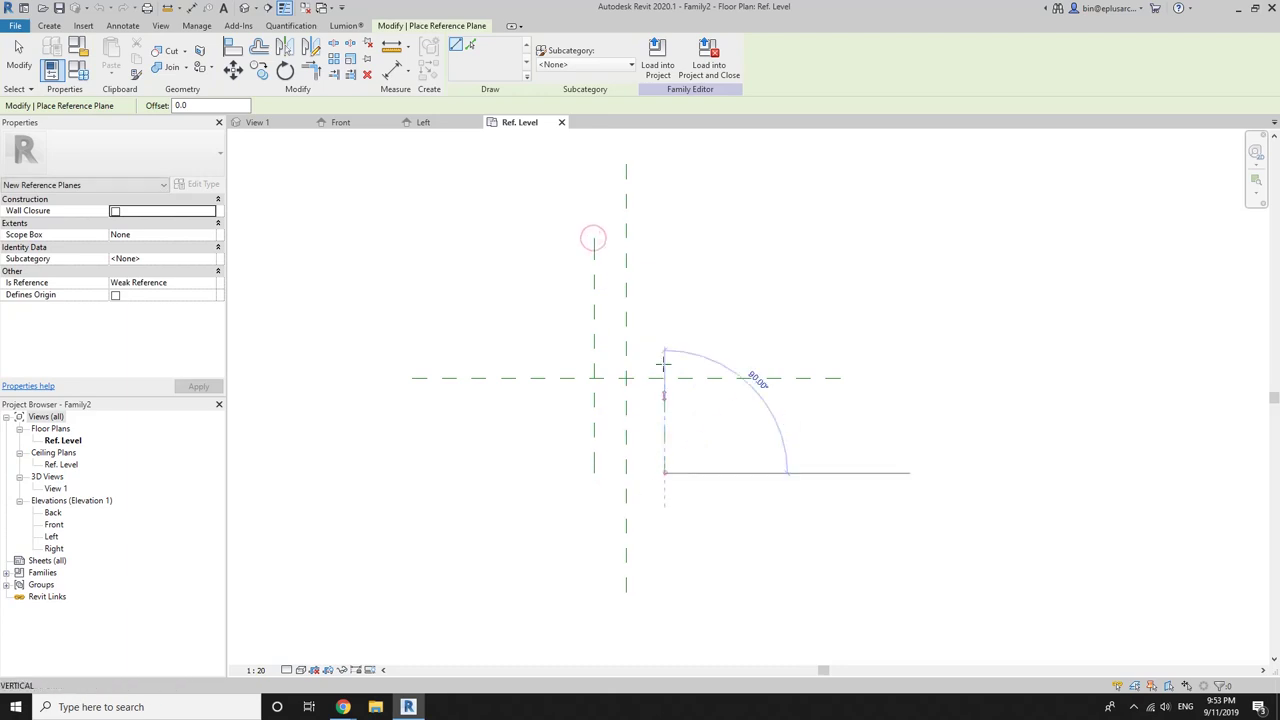
click(664, 238)
click(740, 291)
click(565, 290)
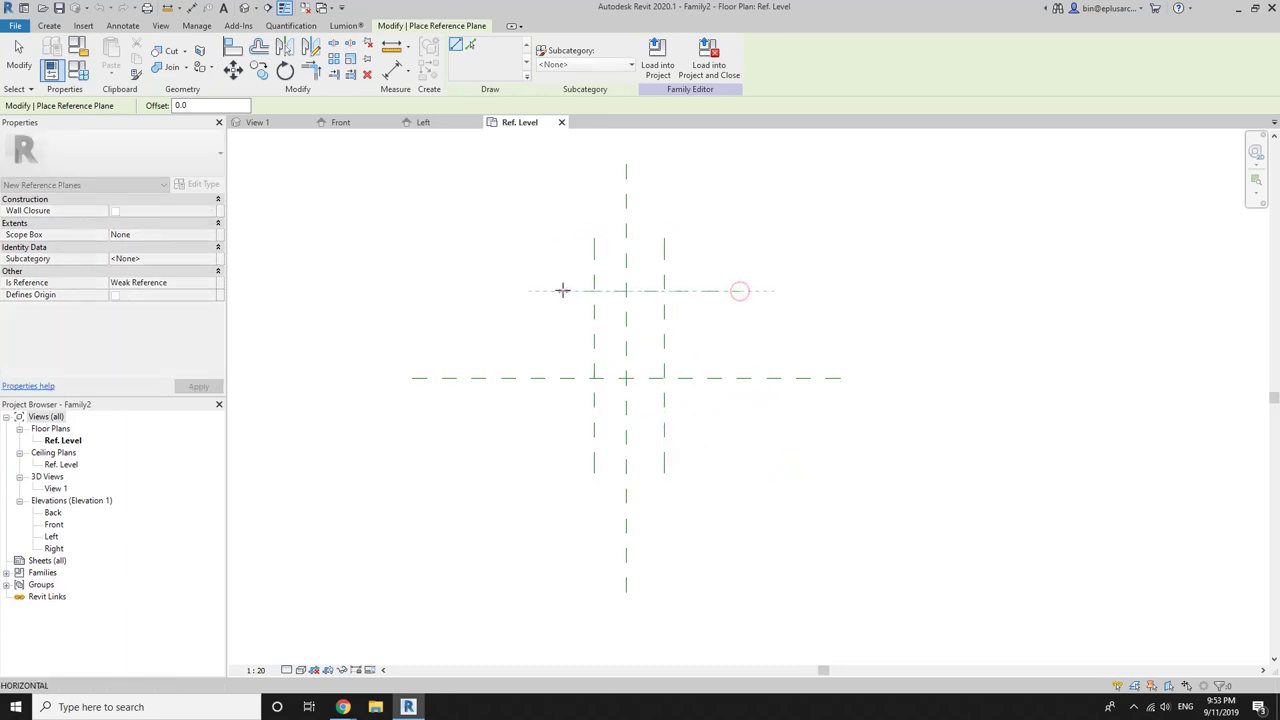
click(766, 432)
click(561, 432)
- Dimension the horizontal planes across the centre line and the vertical planes, setting the width string to EQ
key(d)
key(i)
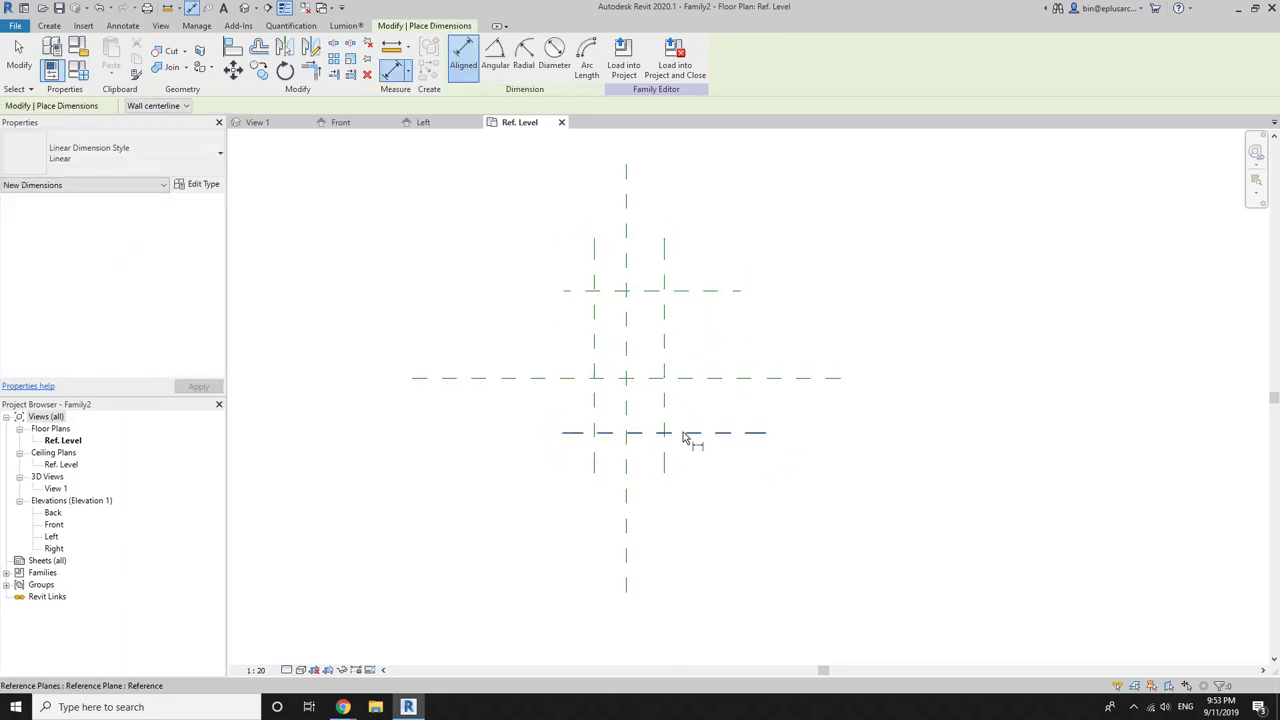
click(688, 432)
click(708, 290)
click(707, 378)
click(740, 340)
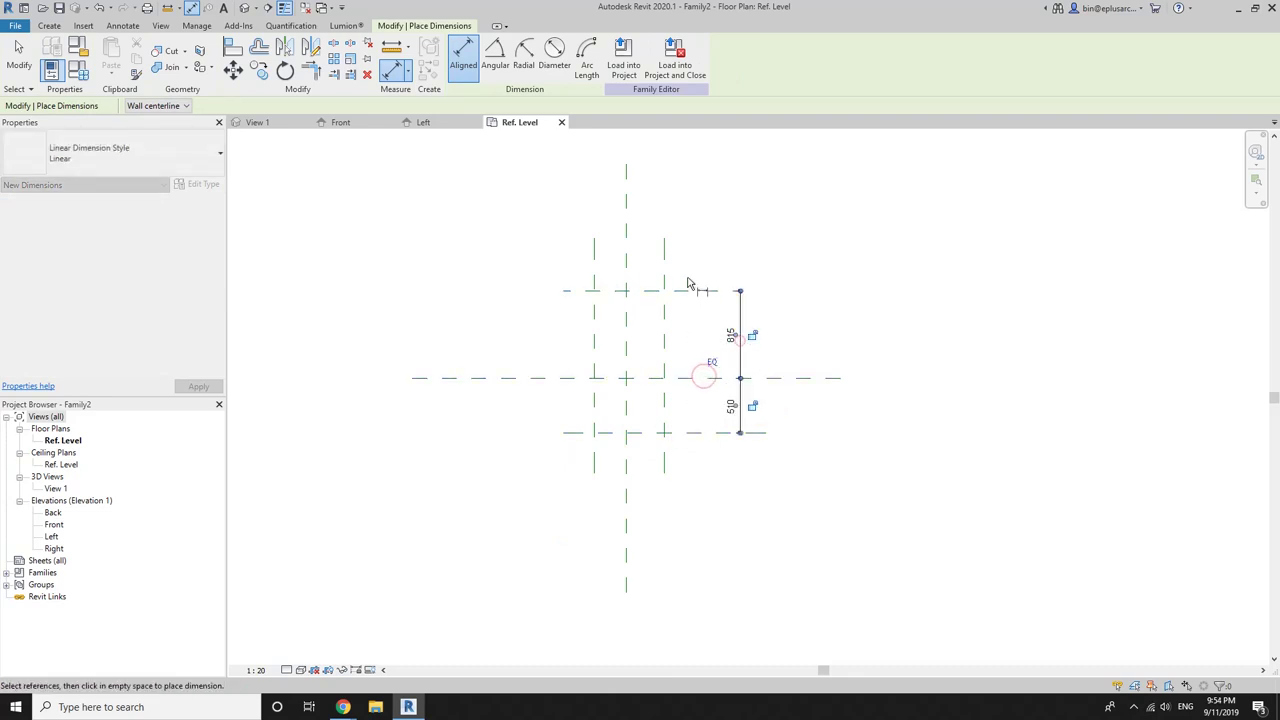
click(630, 260)
click(594, 257)
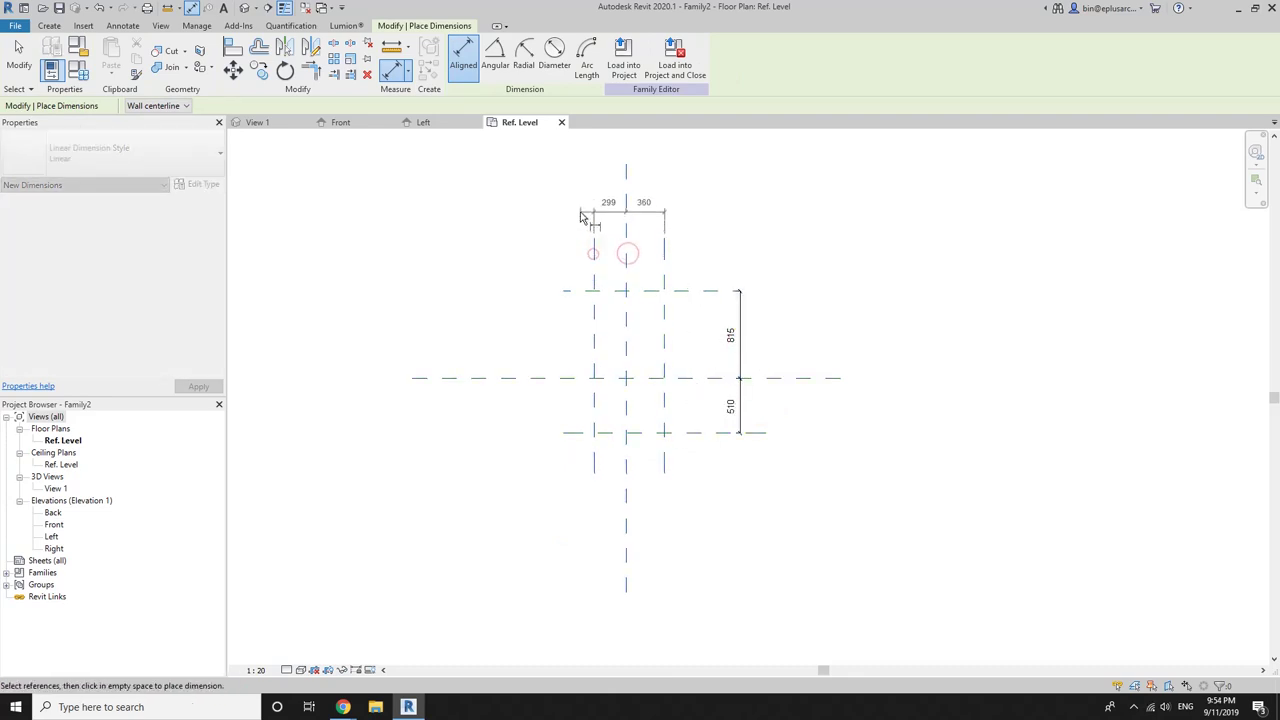
click(580, 212)
click(628, 187)
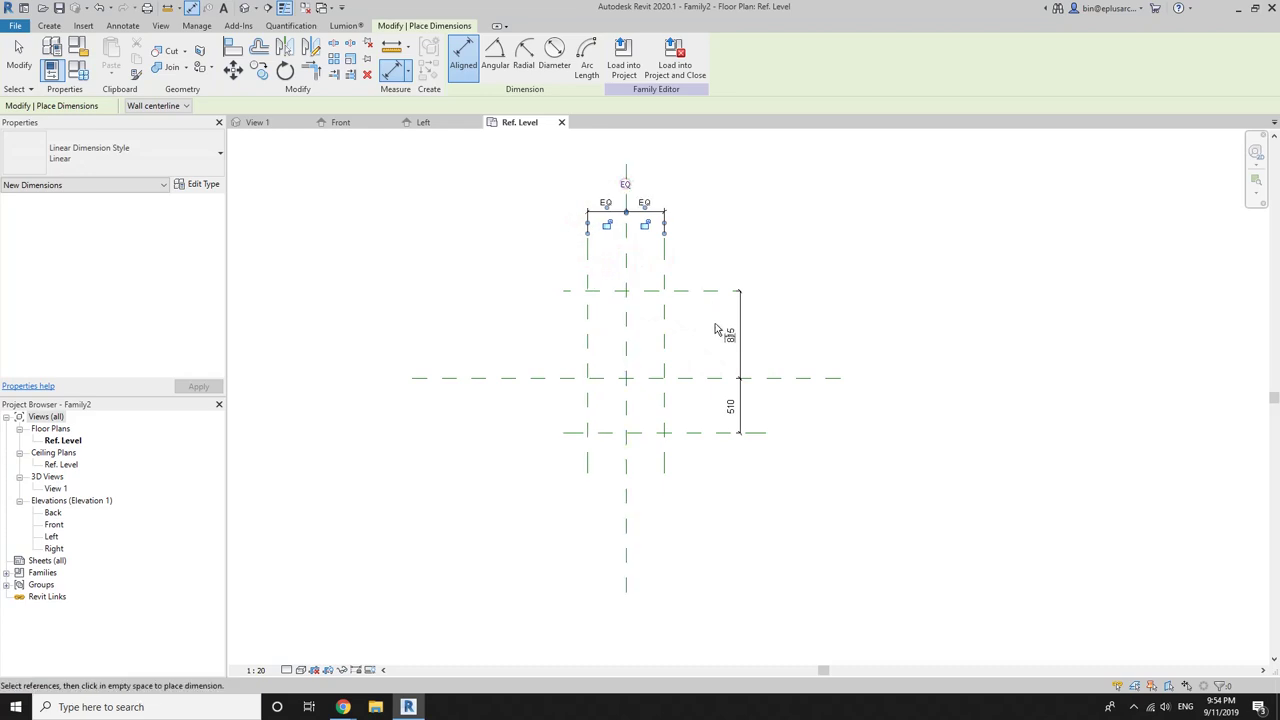
- Add the overall 1631 length and 720 width dimensions, and set the length string to EQ
click(708, 292)
click(722, 432)
click(766, 413)
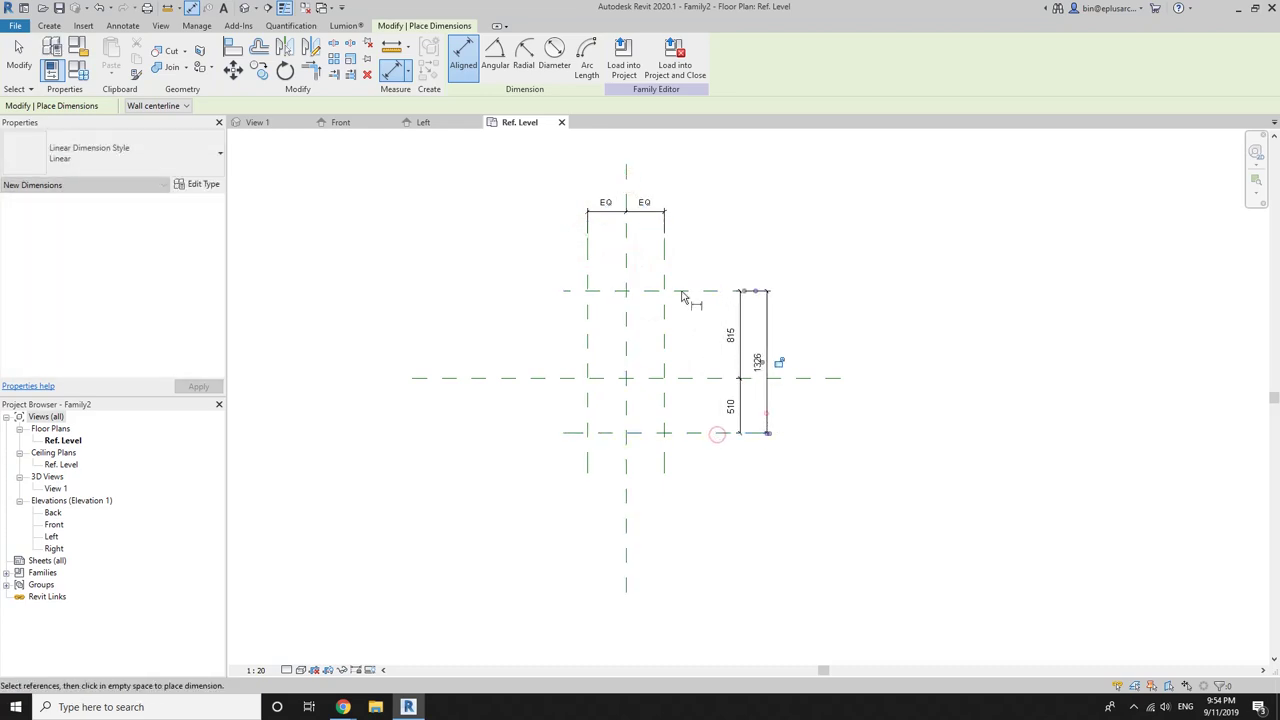
click(665, 250)
click(587, 245)
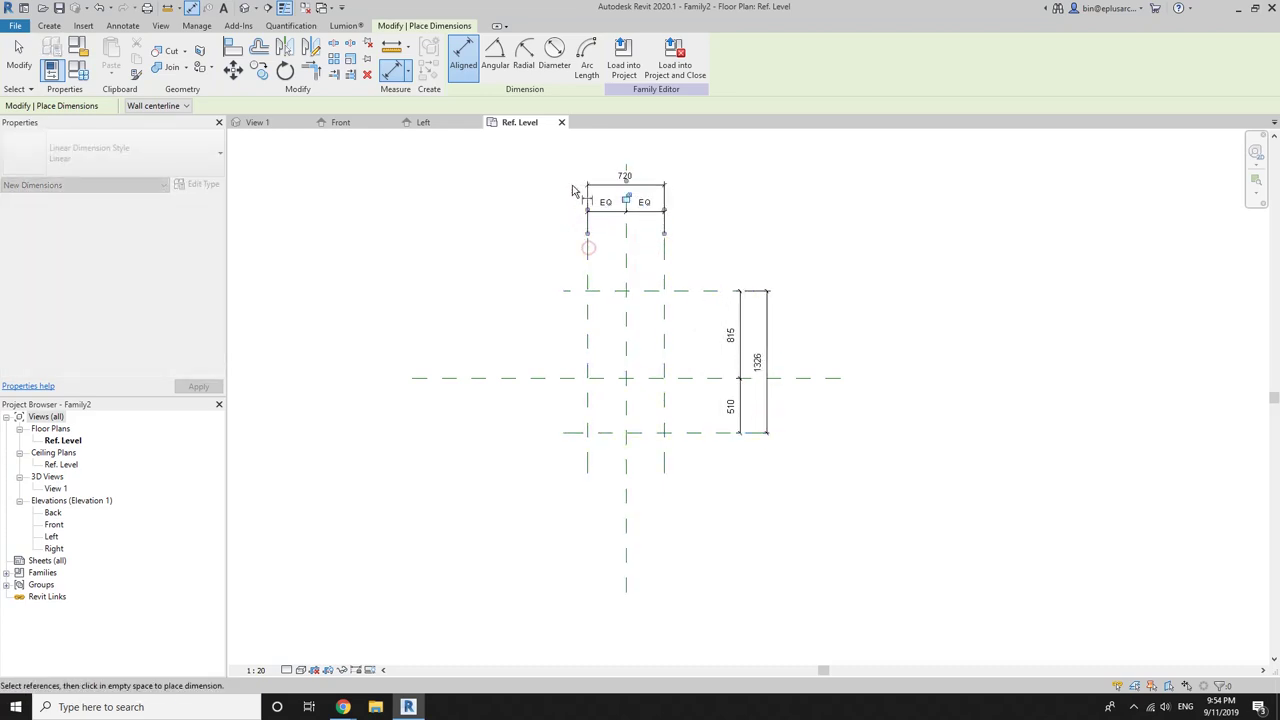
click(571, 185)
key(Escape)
key(Escape)
click(738, 340)
click(710, 358)
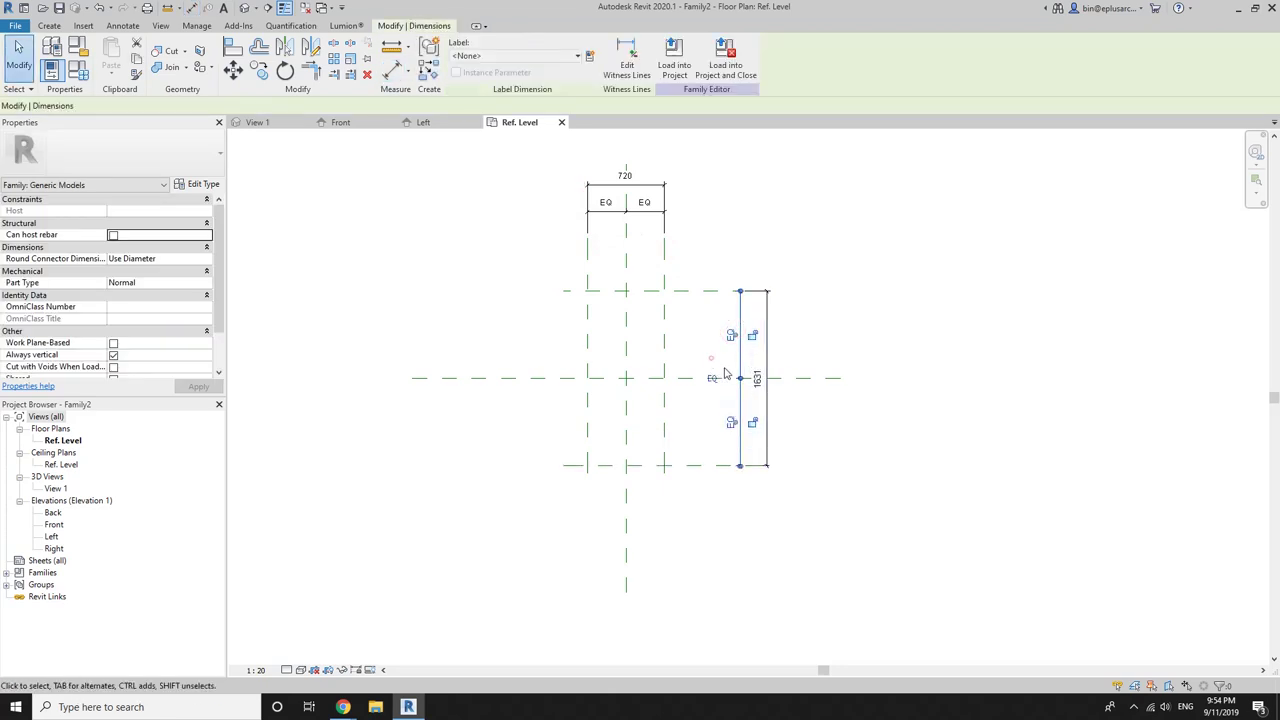
key(Escape)
- In the Front elevation, draw a horizontal reference plane above Ref. Level
double_click(60, 528)
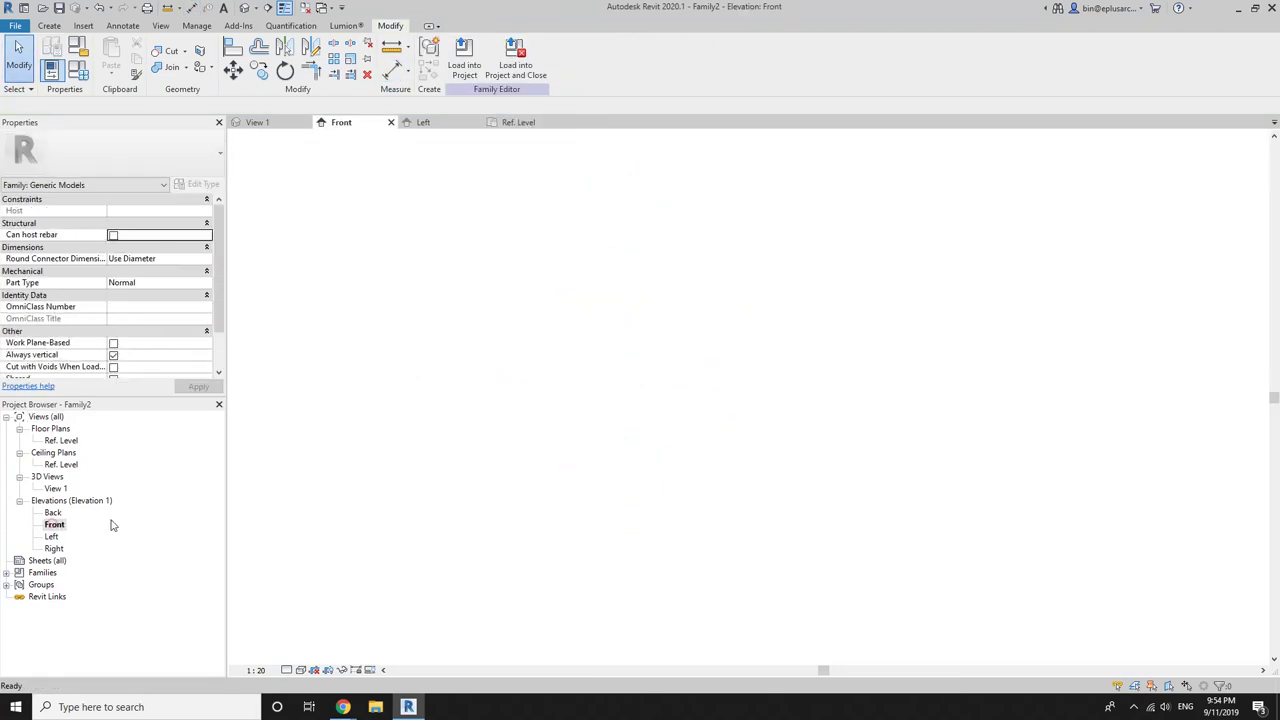
key(r)
key(p)
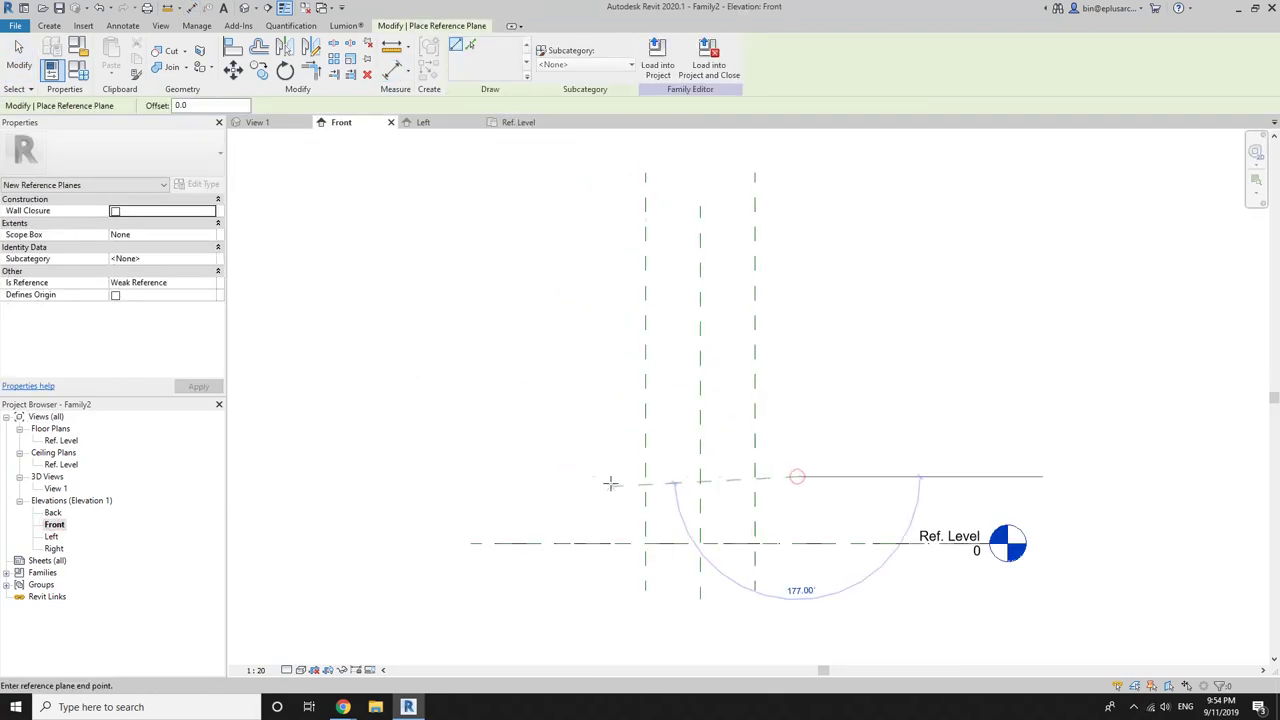
click(608, 475)
key(f)
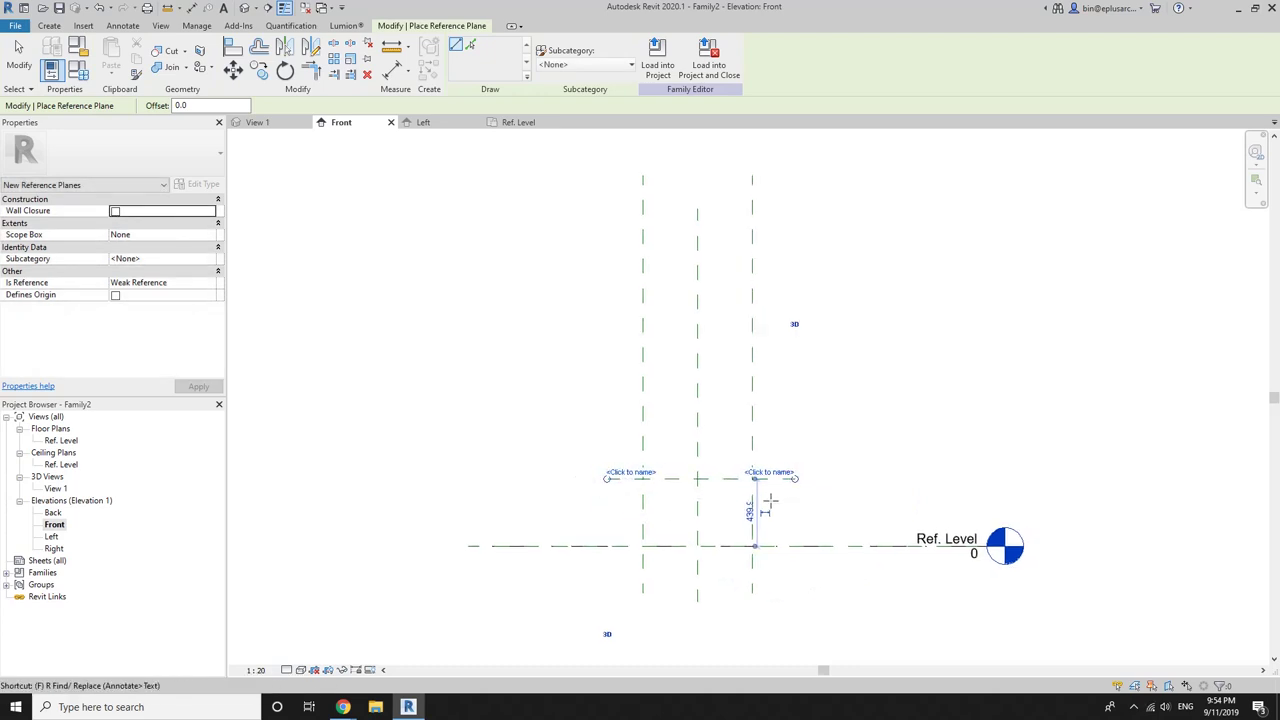
key(Escape)
key(Escape)
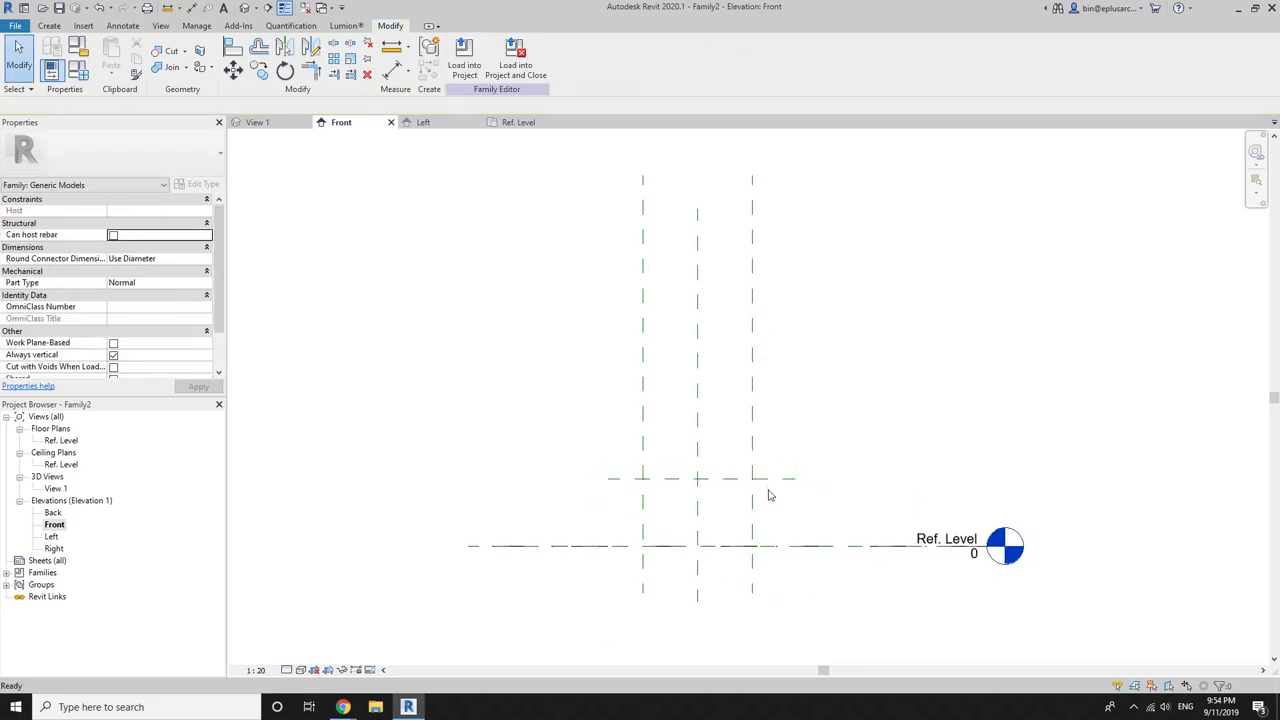
- Dimension the new plane 440 from Ref. Level and create a Blade Thickness parameter for it
key(d)
key(i)
click(776, 479)
click(776, 546)
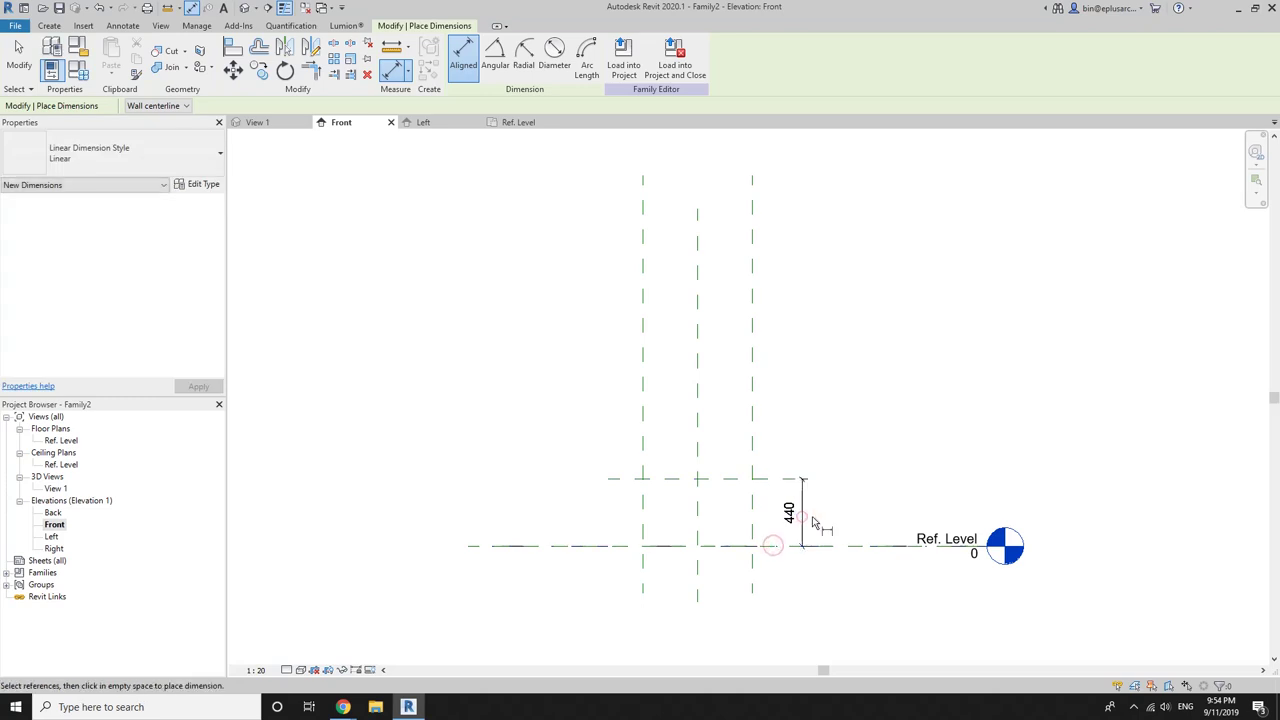
click(813, 523)
key(Escape)
click(802, 510)
click(590, 57)
text(Blade Thickness)
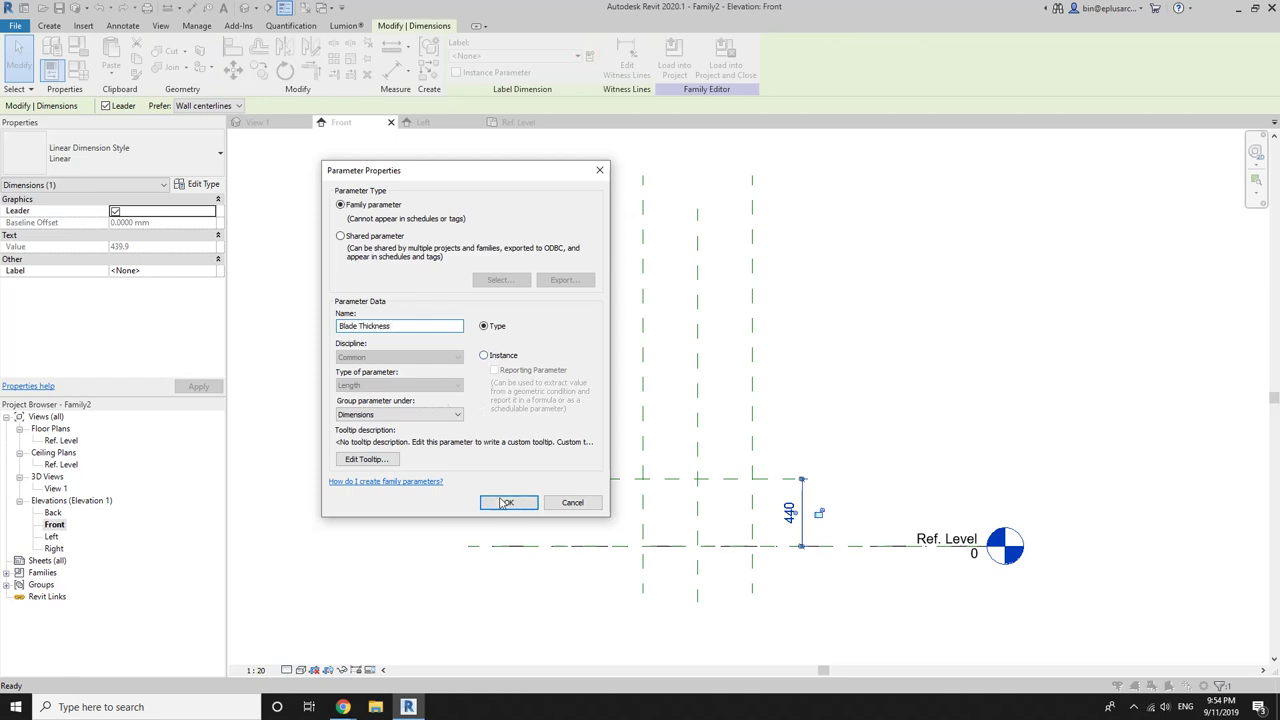
- Confirm Blade Thickness, then label the 1631 plan dimension with a new Blade Length parameter
click(506, 503)
double_click(61, 440)
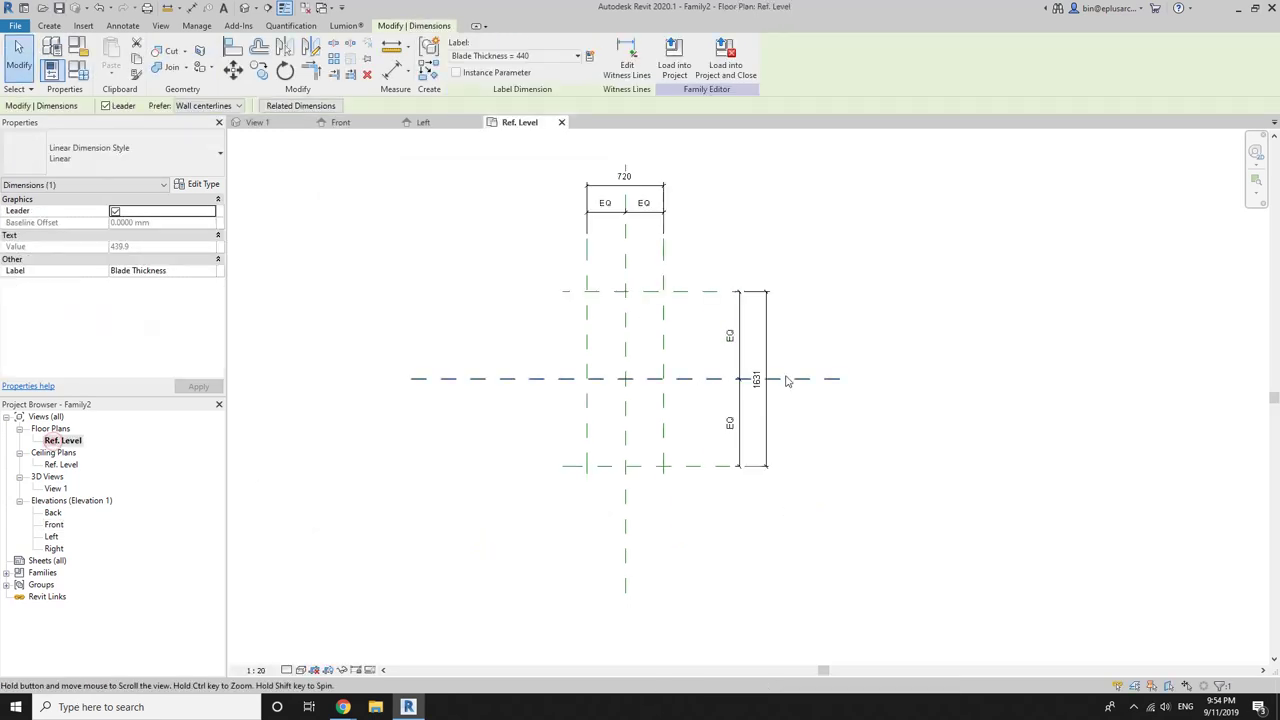
scroll(786, 380, up, 1)
click(768, 398)
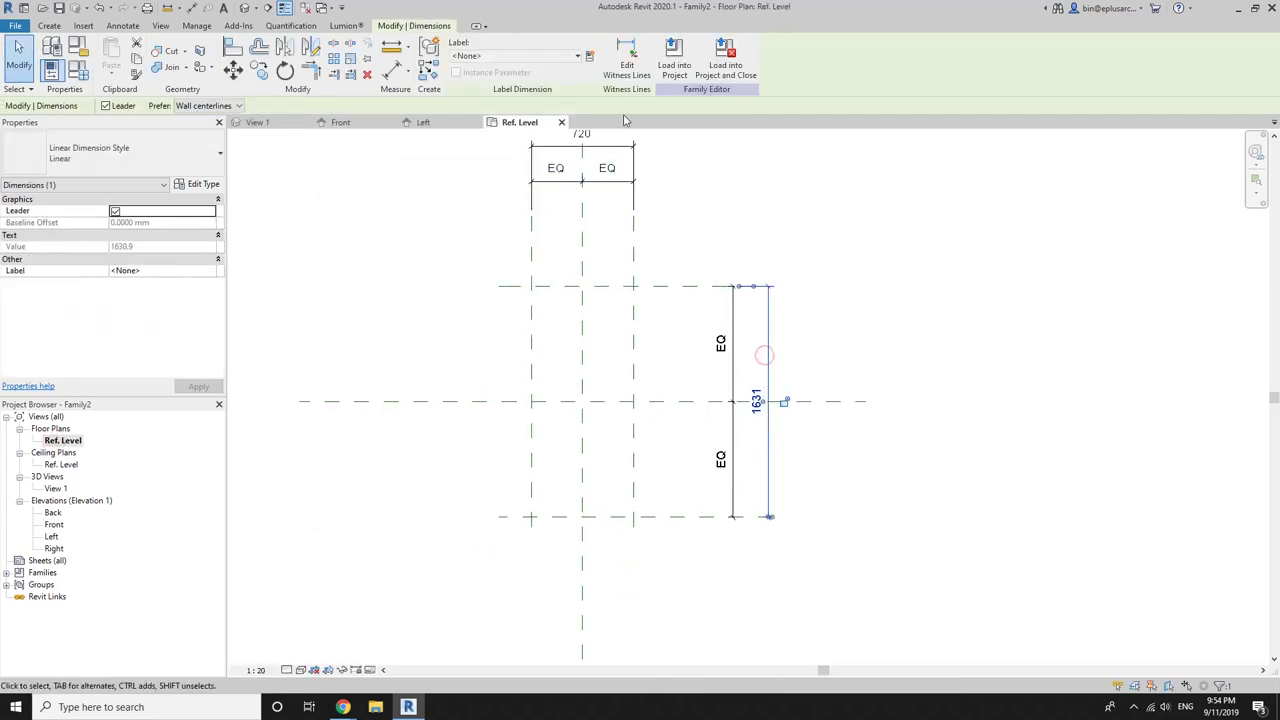
click(590, 58)
text(Blade Length)
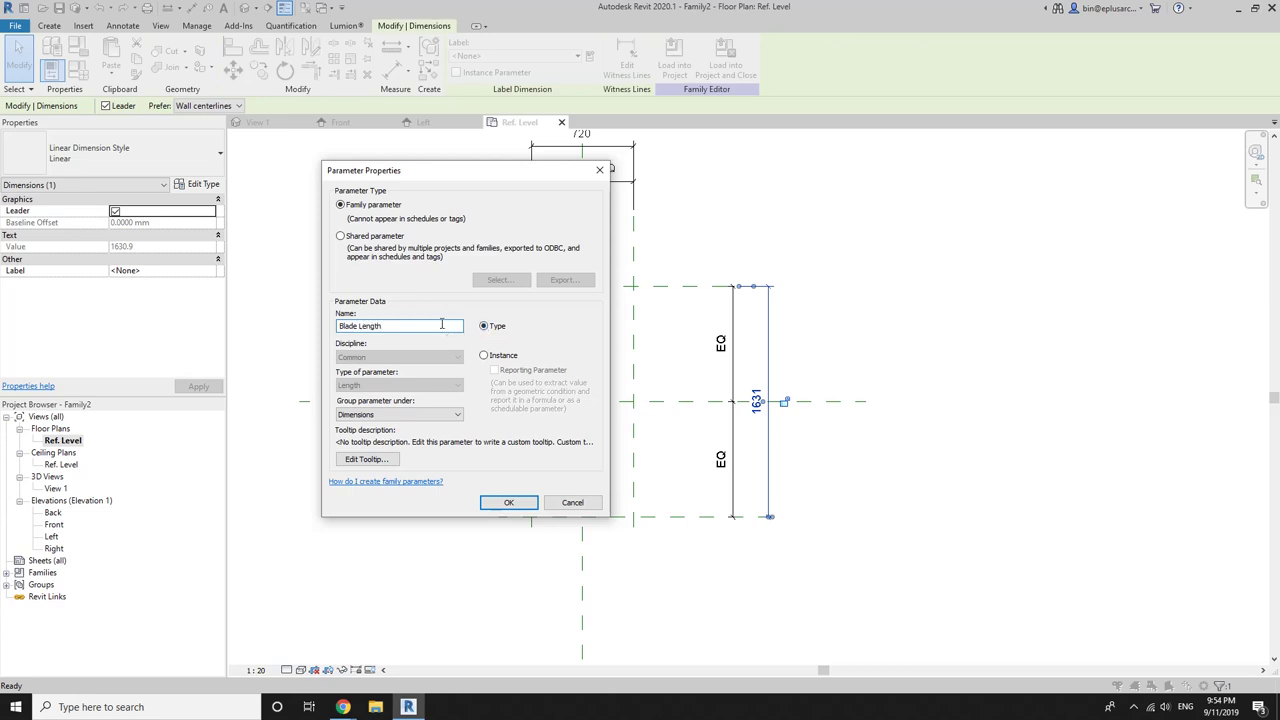
click(509, 502)
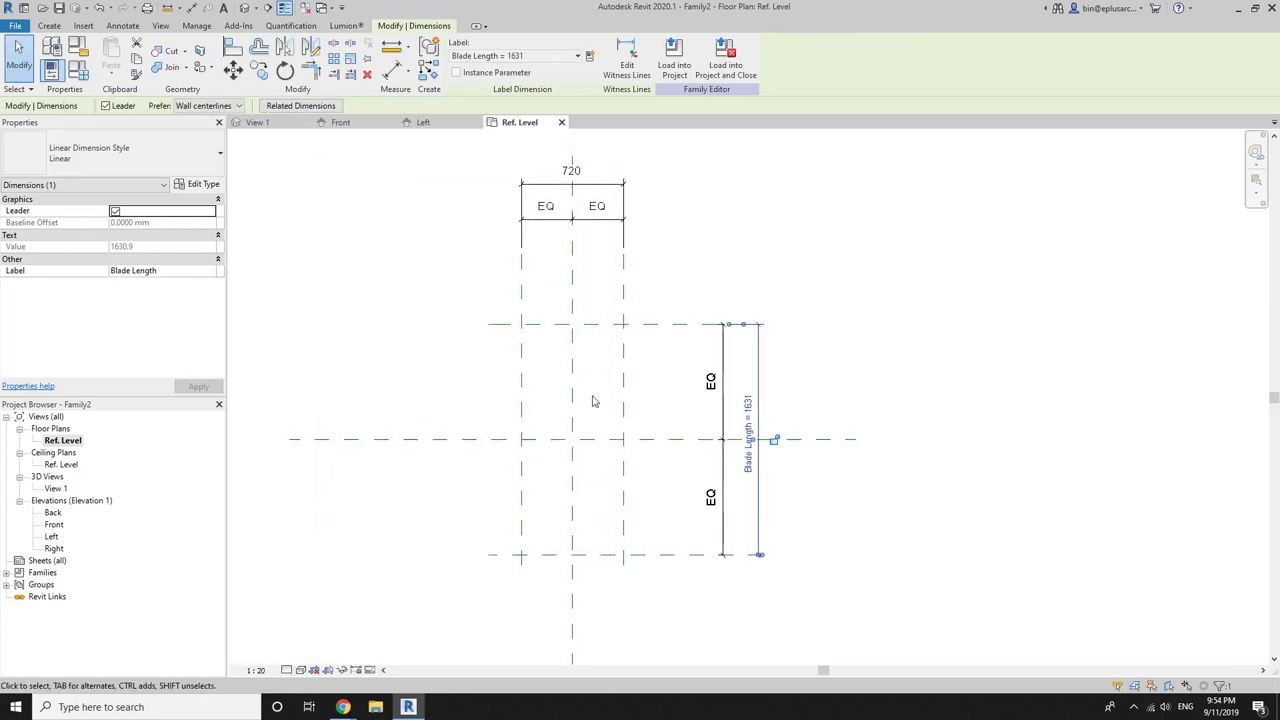
- Label the 720 plan dimension with a new Blades Width parameter and open Family Types
click(601, 226)
click(590, 58)
text(Blades Width)
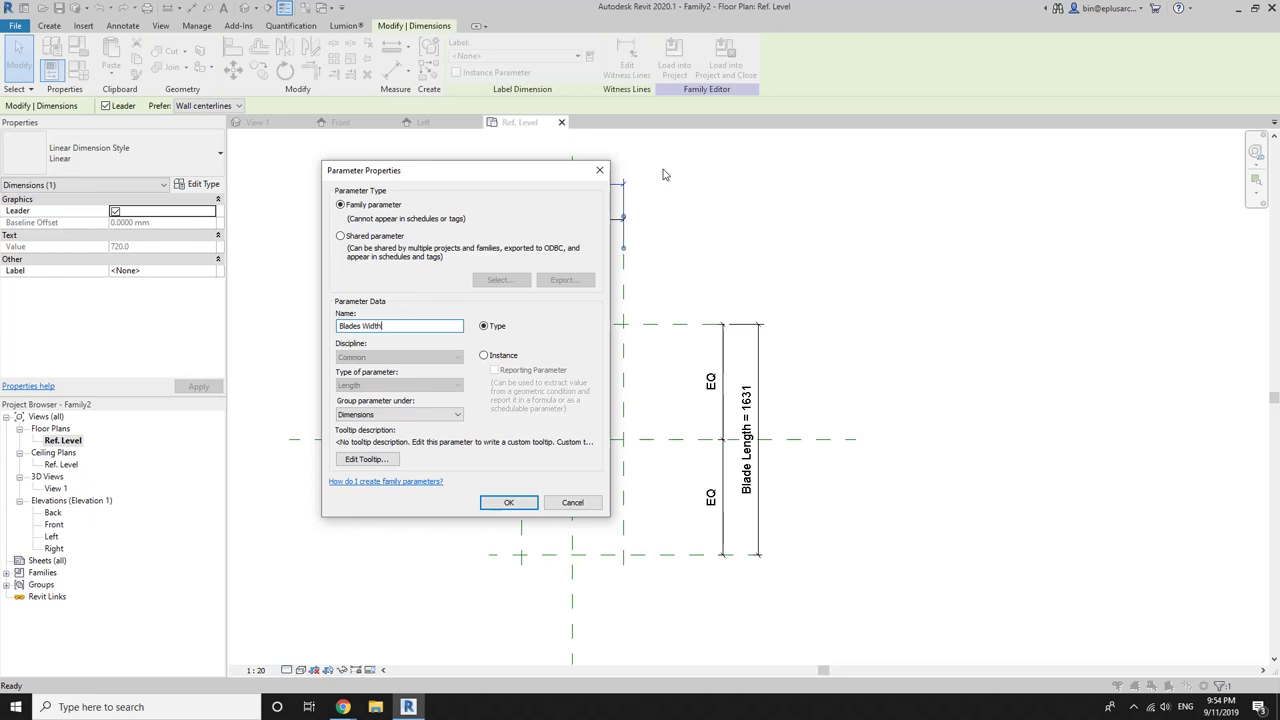
click(530, 501)
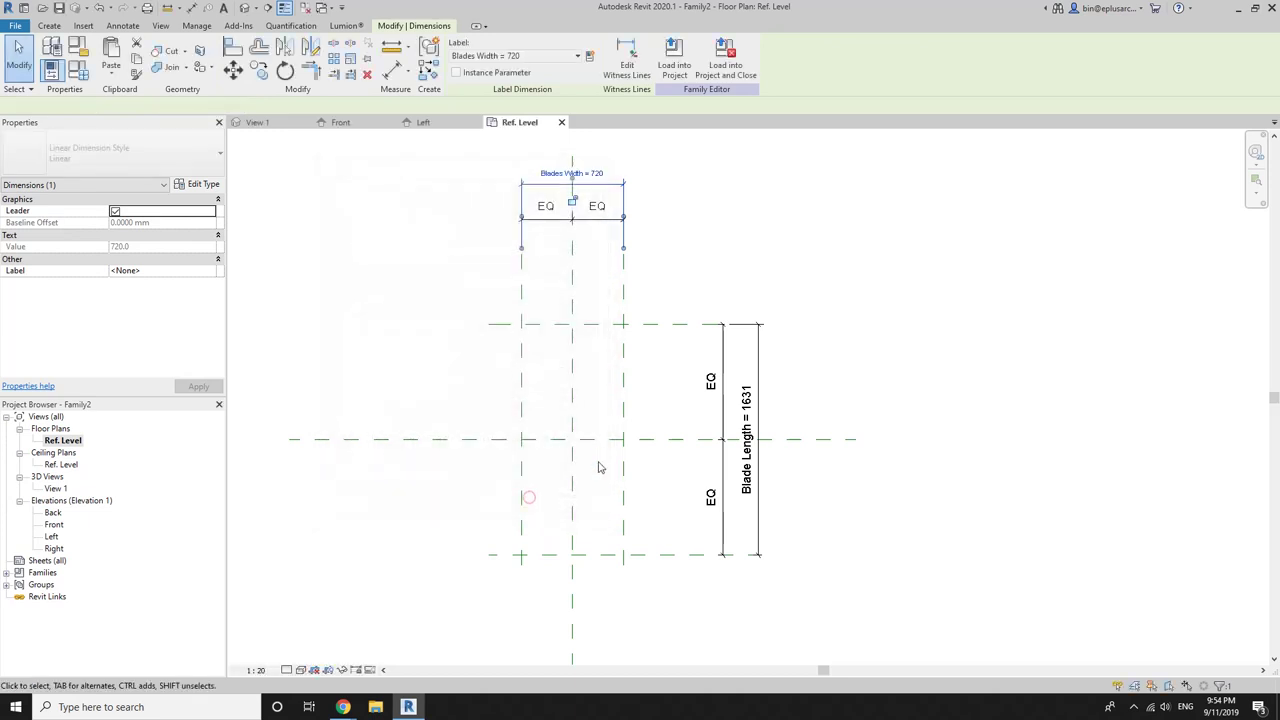
click(78, 70)
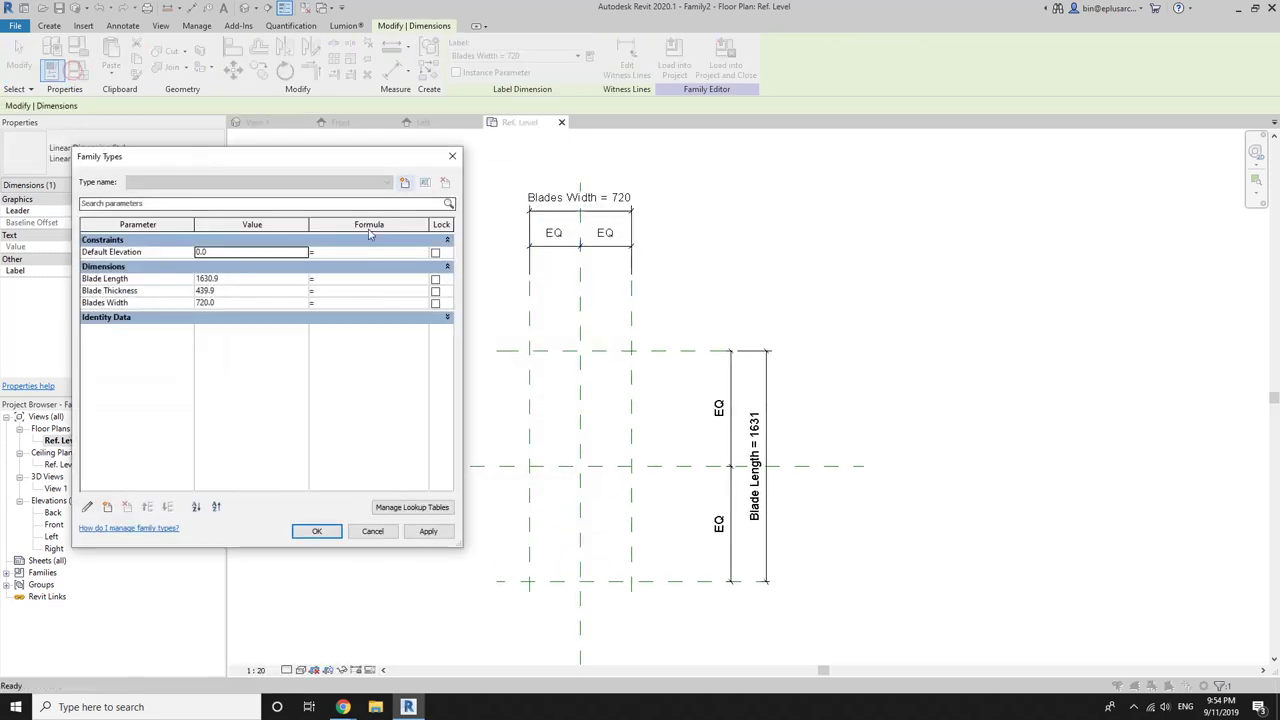
- Enter Blade Length 1500, Blade Thickness 70 and Blades Width 35, then apply
click(232, 281)
text(35)
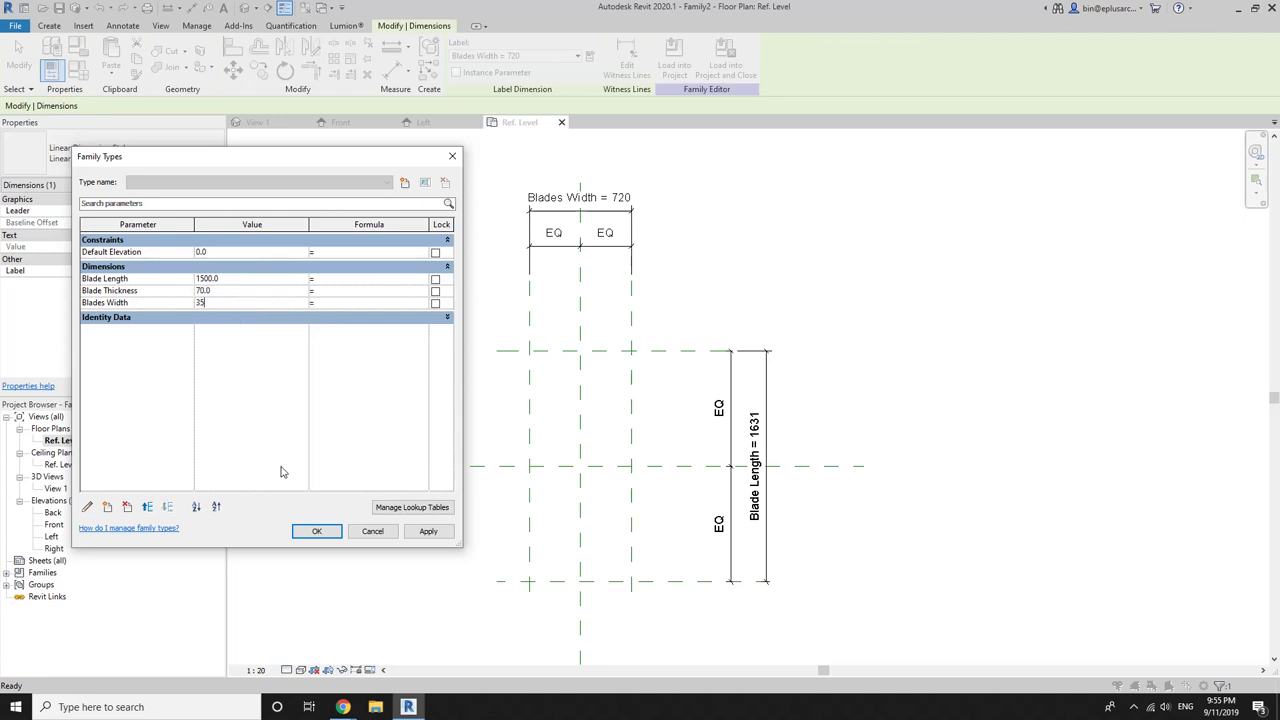
click(327, 538)
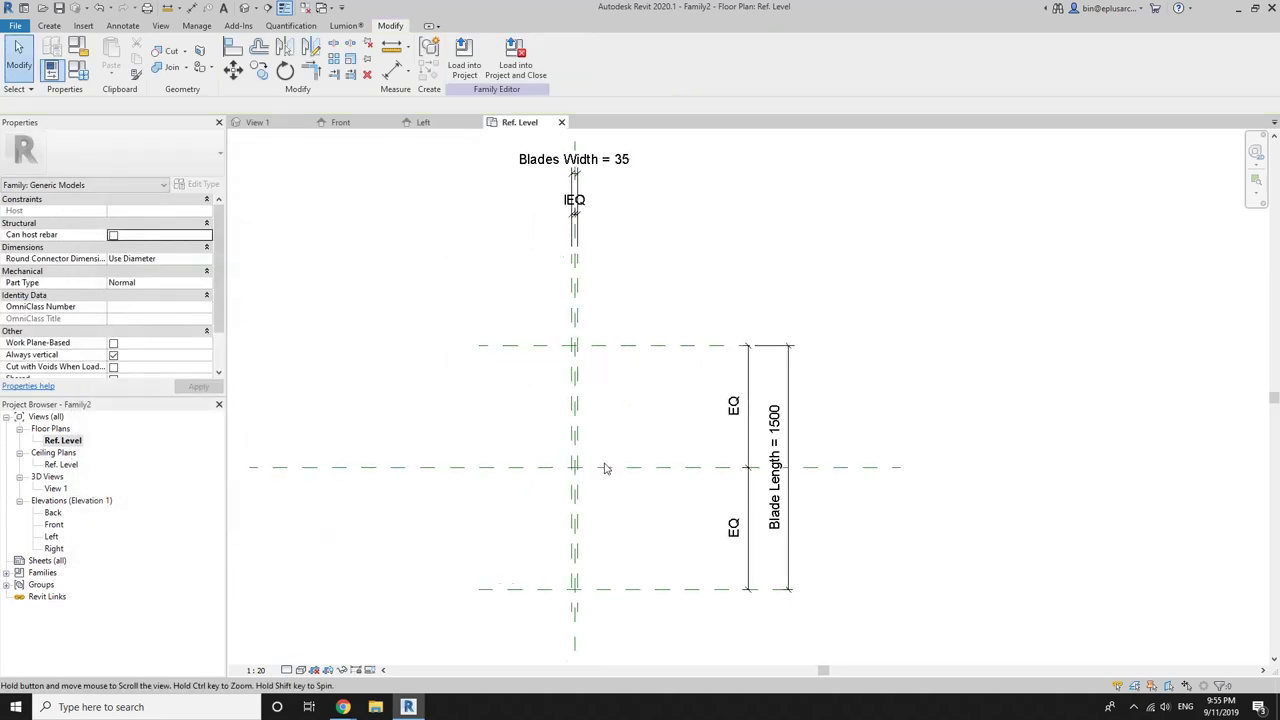
- Sketch the extrusion rectangle between the reference plane intersections and lock its edge to the plane
click(49, 25)
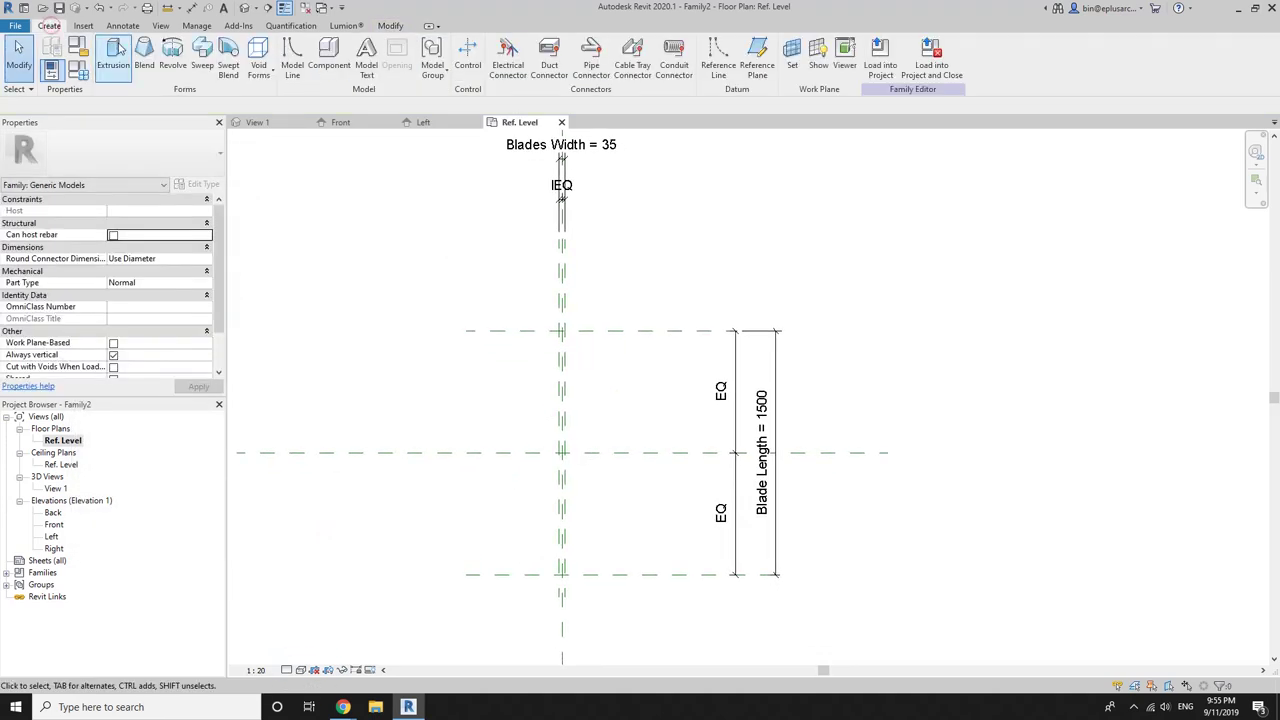
click(114, 55)
scroll(579, 276, up, 2)
middle_drag(579, 276, 572, 261)
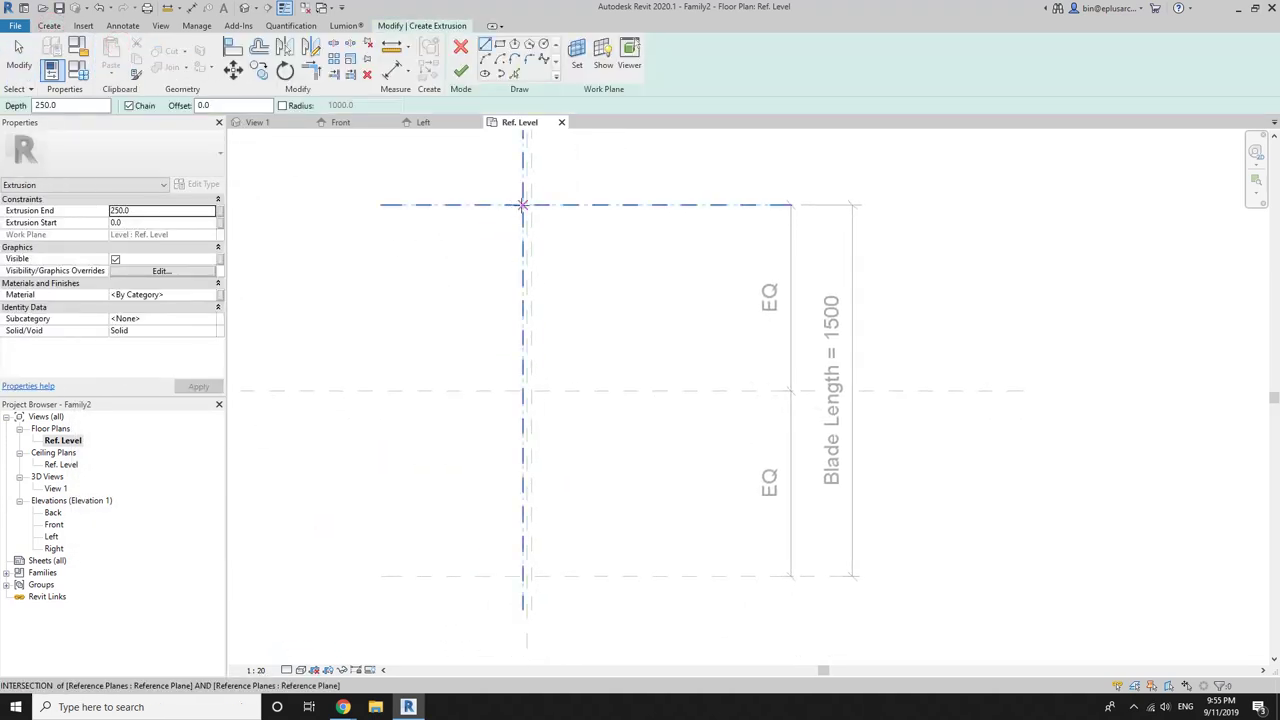
click(521, 205)
click(500, 44)
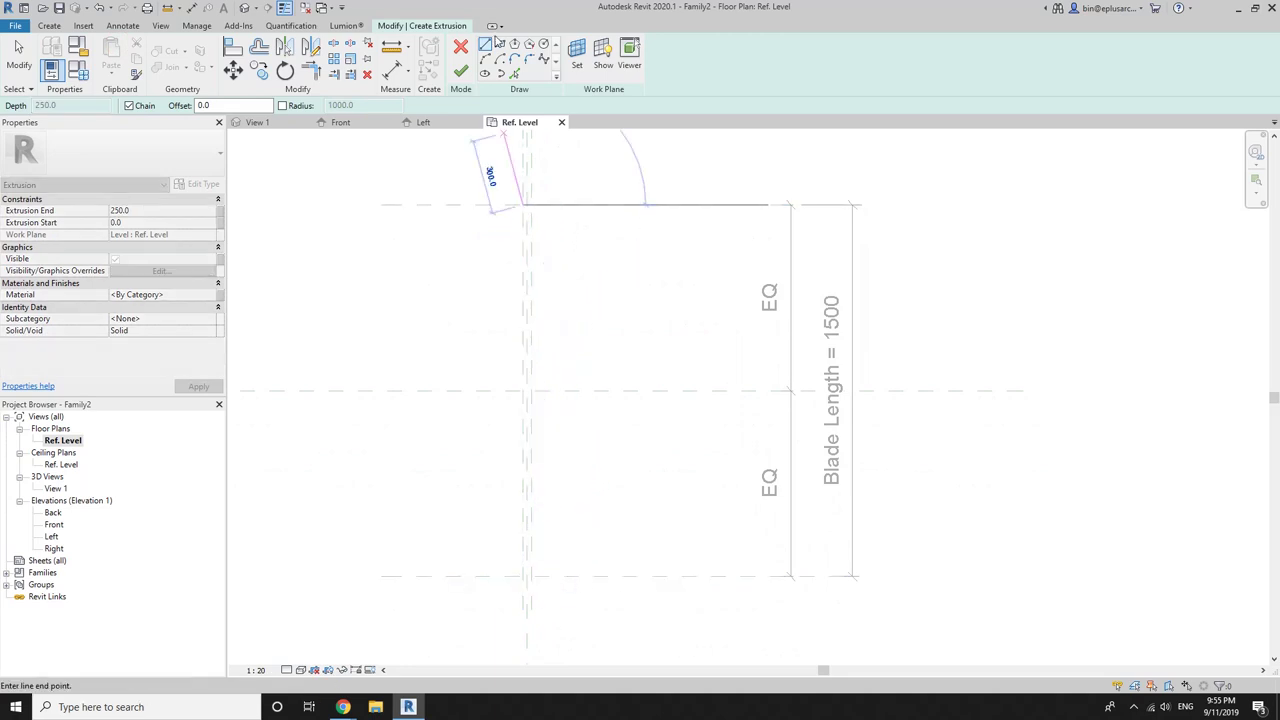
click(521, 205)
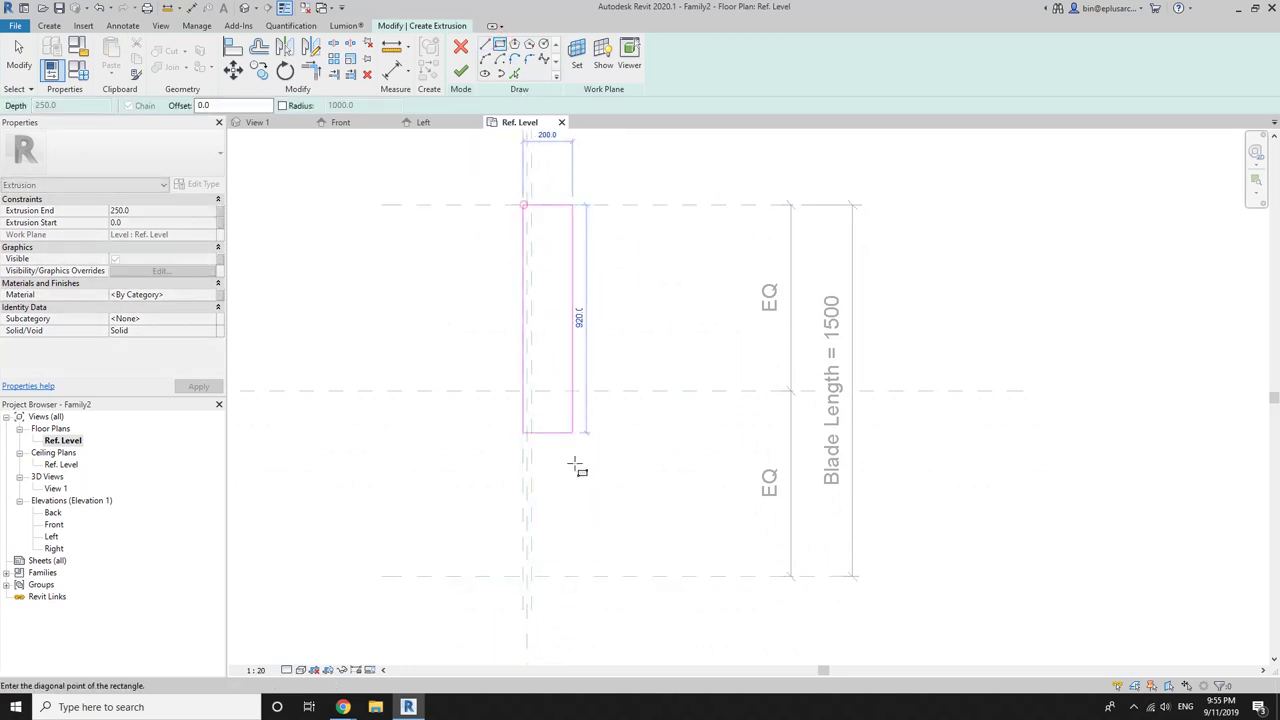
click(532, 577)
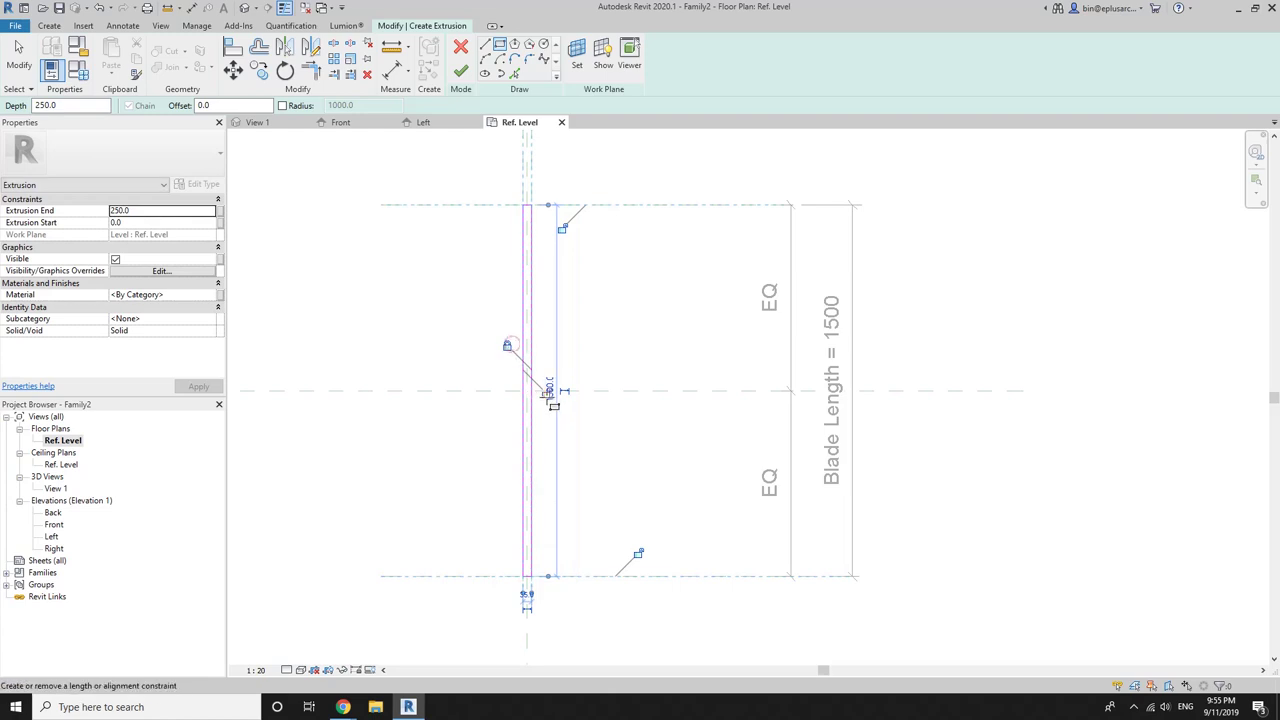
click(563, 230)
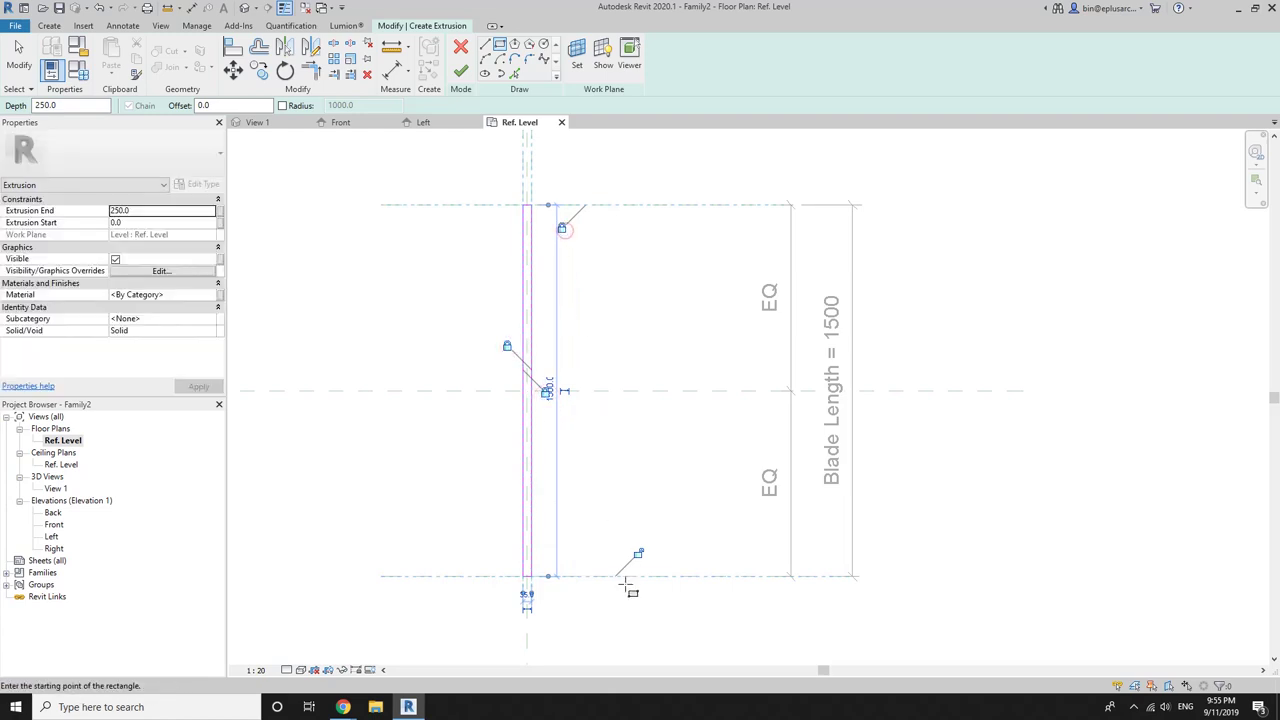
- Finish the extrusion, drag its top to the Blade Thickness plane in Front, and view it in 3D
double_click(58, 525)
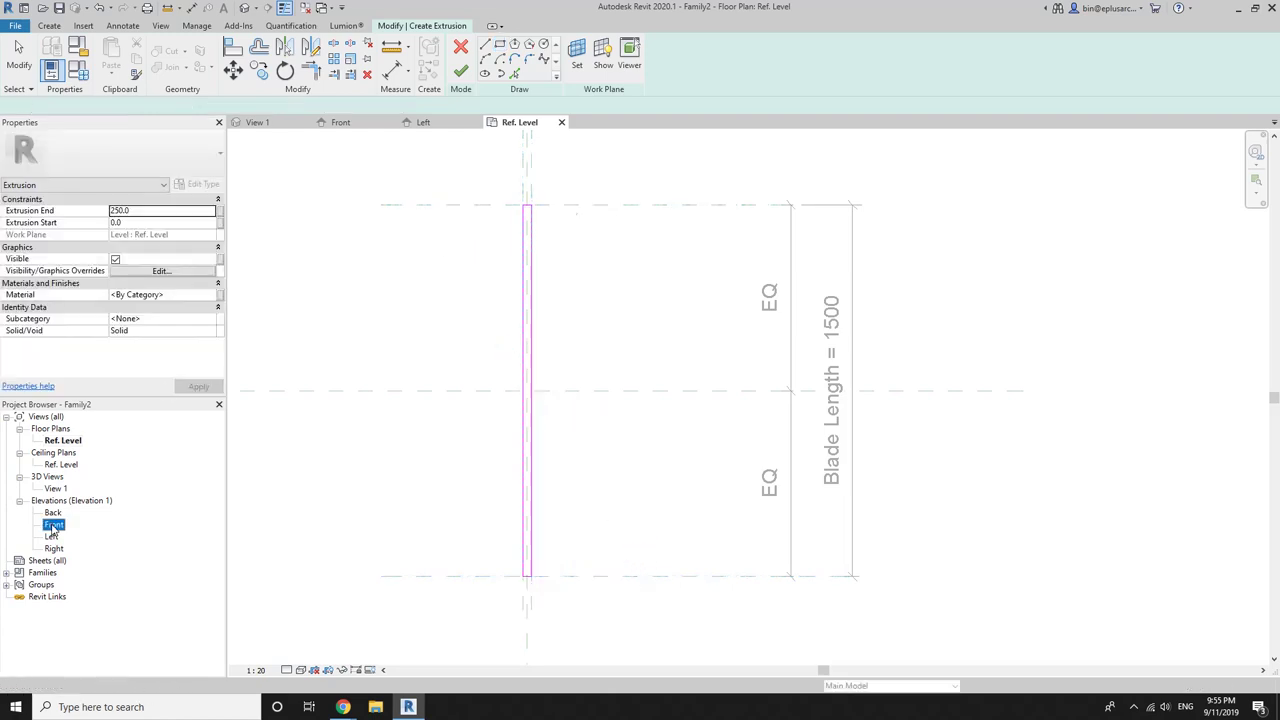
click(461, 73)
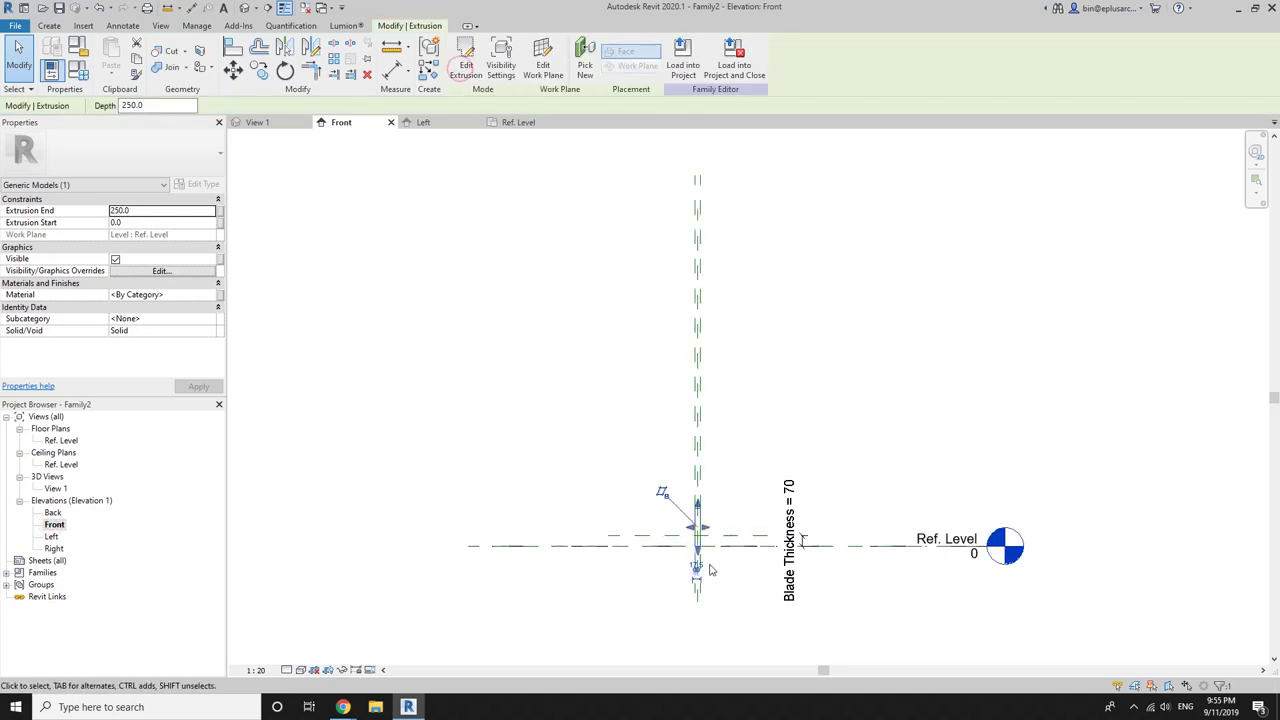
scroll(697, 540, up, 3)
drag(705, 446, 733, 513)
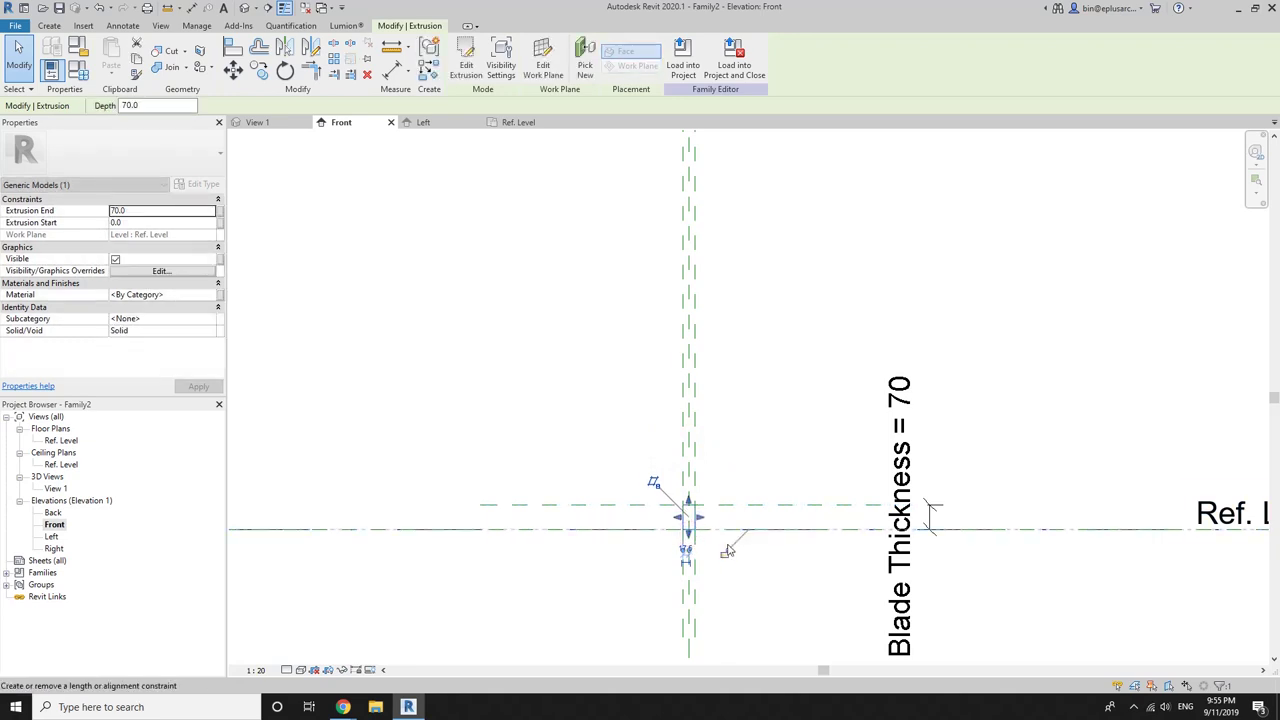
scroll(726, 560, down, 1)
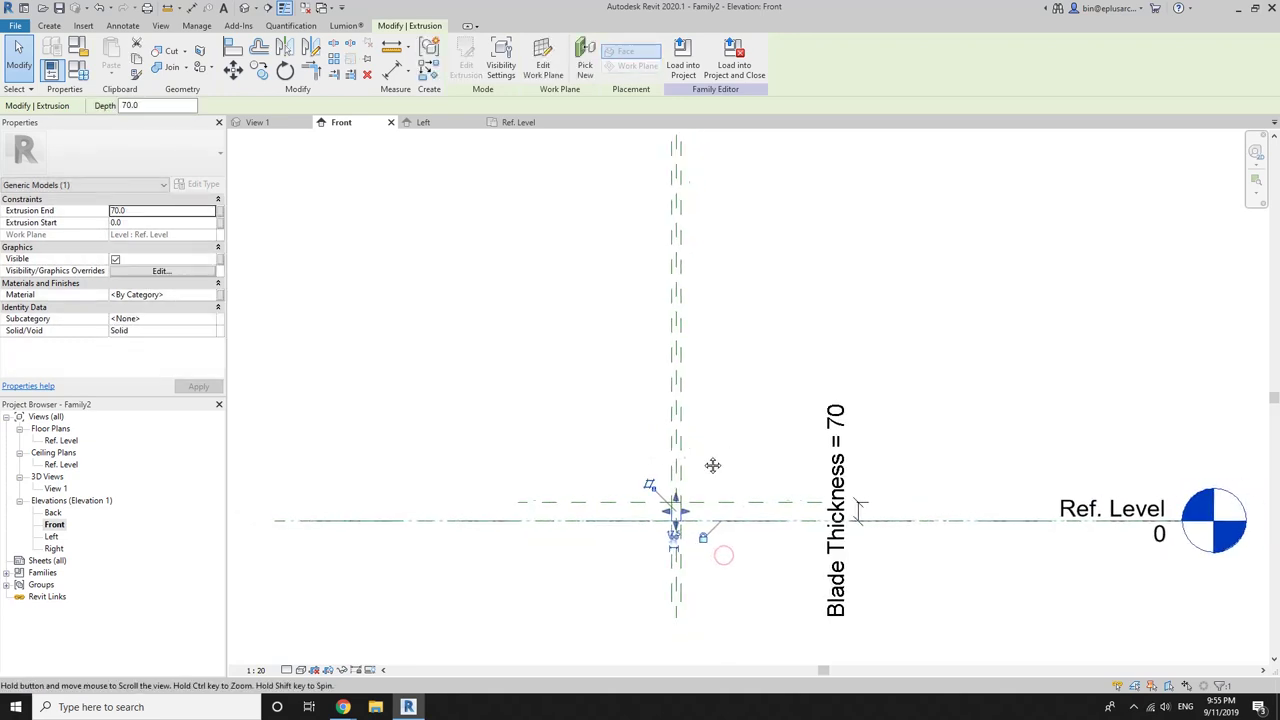
click(243, 12)
mouse_move(748, 368)
shift+middle_down()
mouse_move(790, 392)
mouse_move(766, 391)
shift+middle_up()
- Link the blade extrusion's material to a new Blade Material parameter, then choose Save As > Family
click(766, 391)
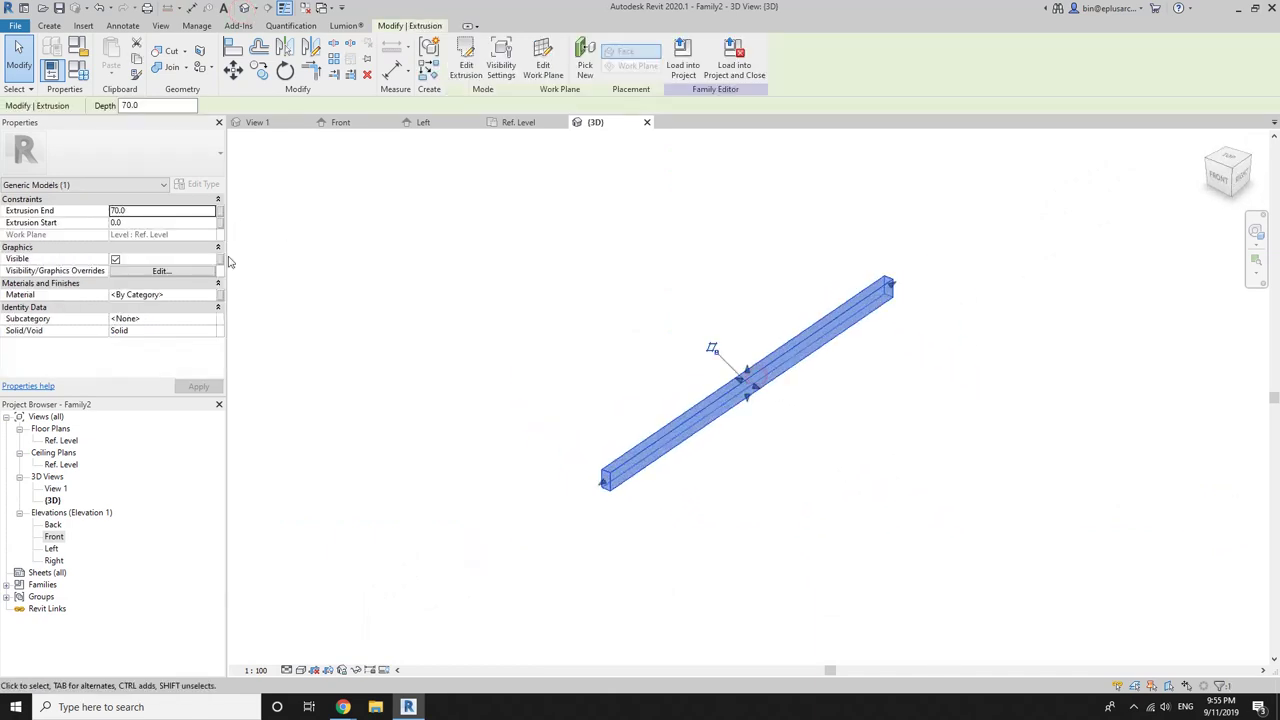
click(219, 295)
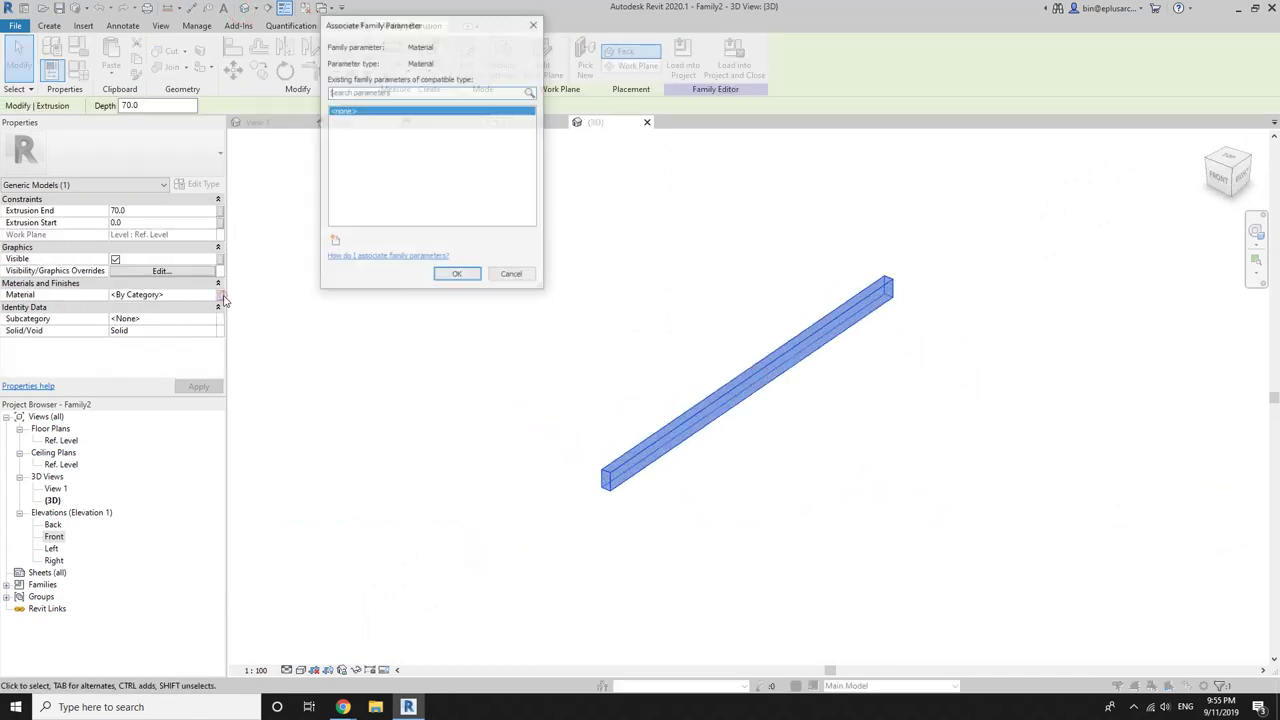
click(337, 242)
text(Blade Material)
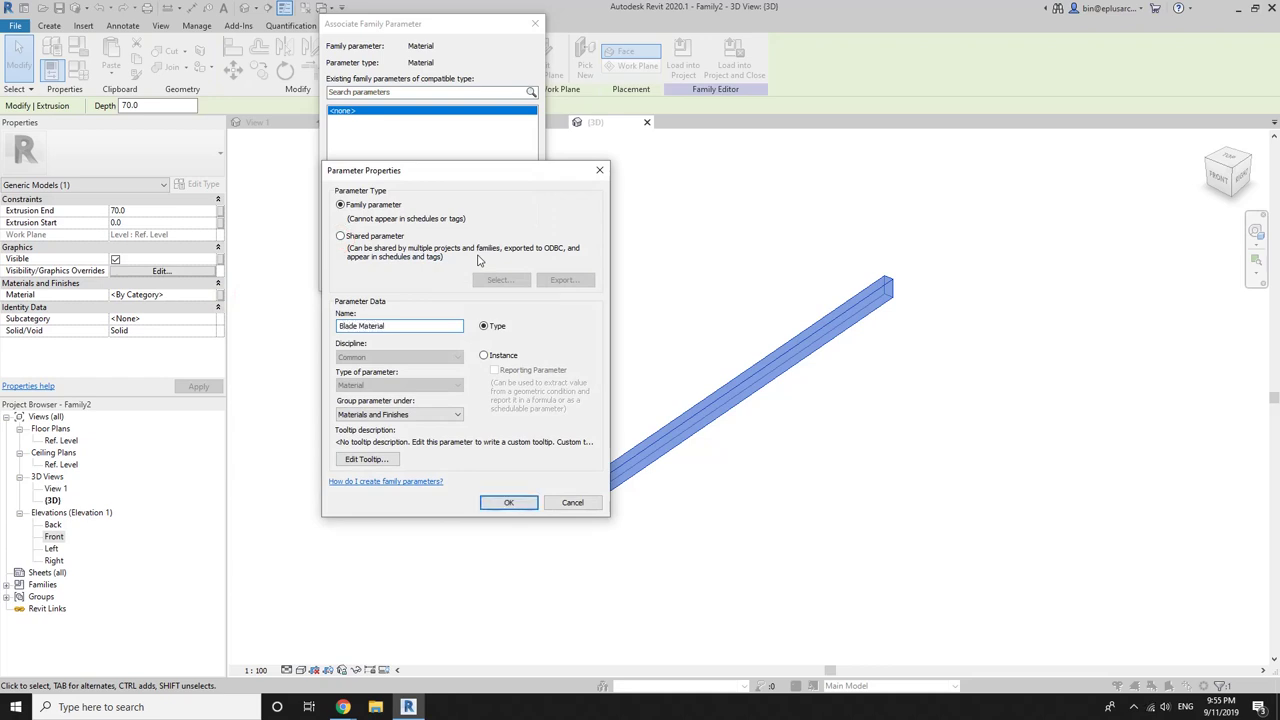
click(511, 503)
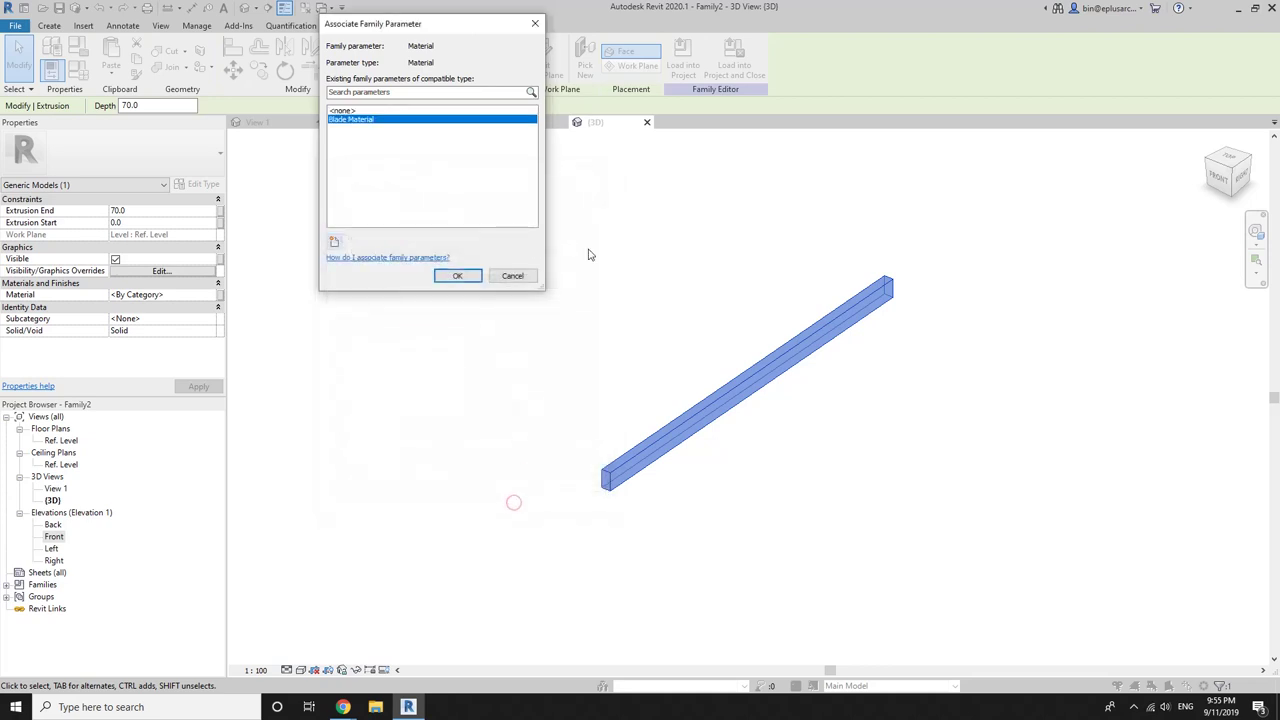
click(456, 276)
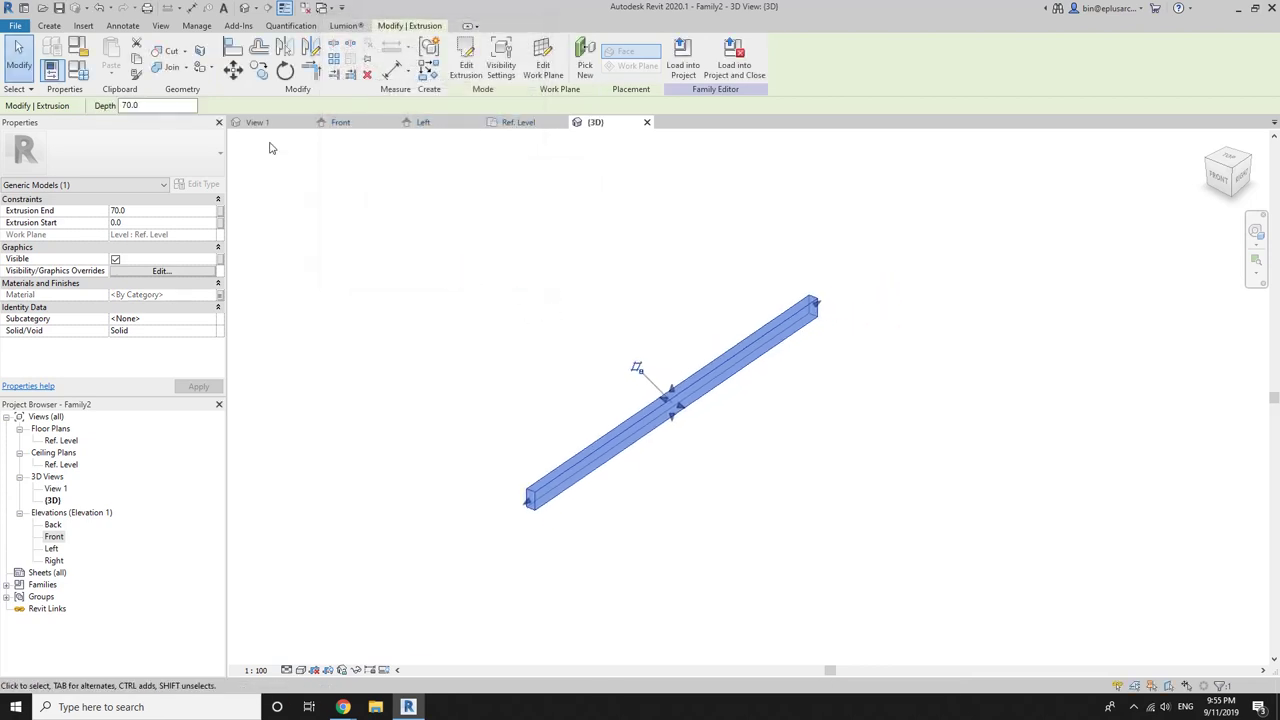
click(19, 30)
mouse_move(47, 182)
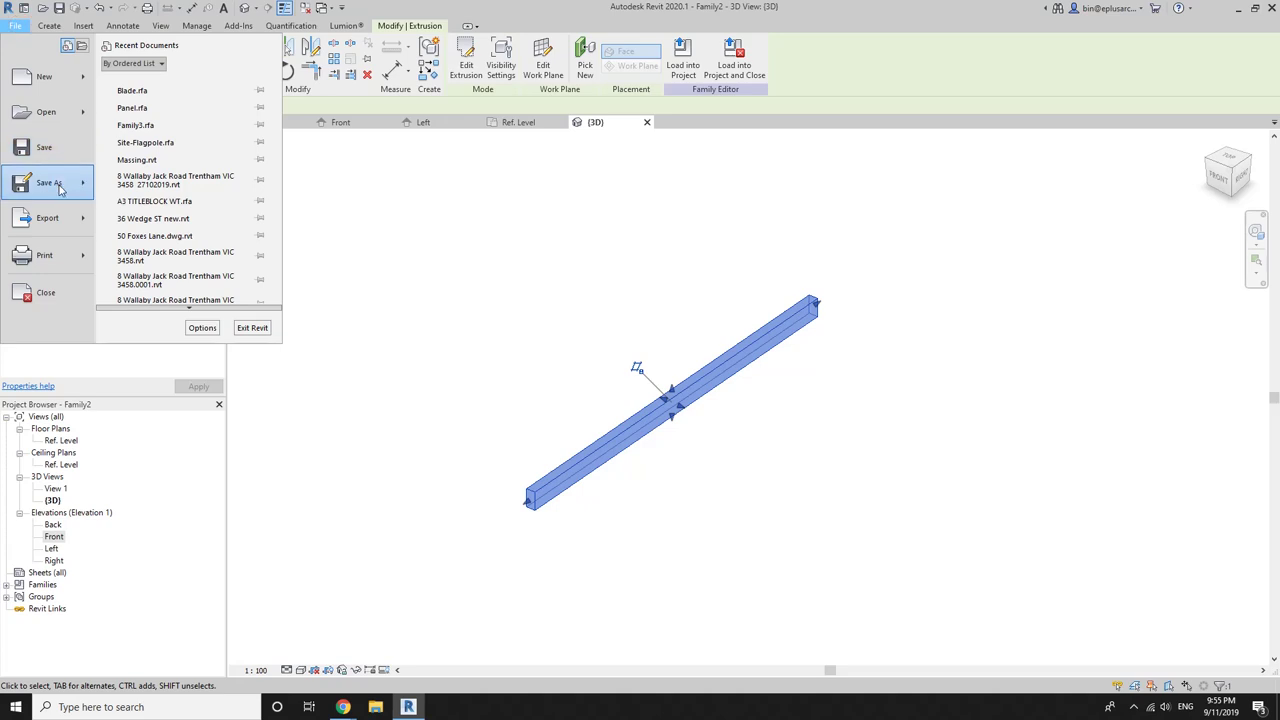
click(168, 171)
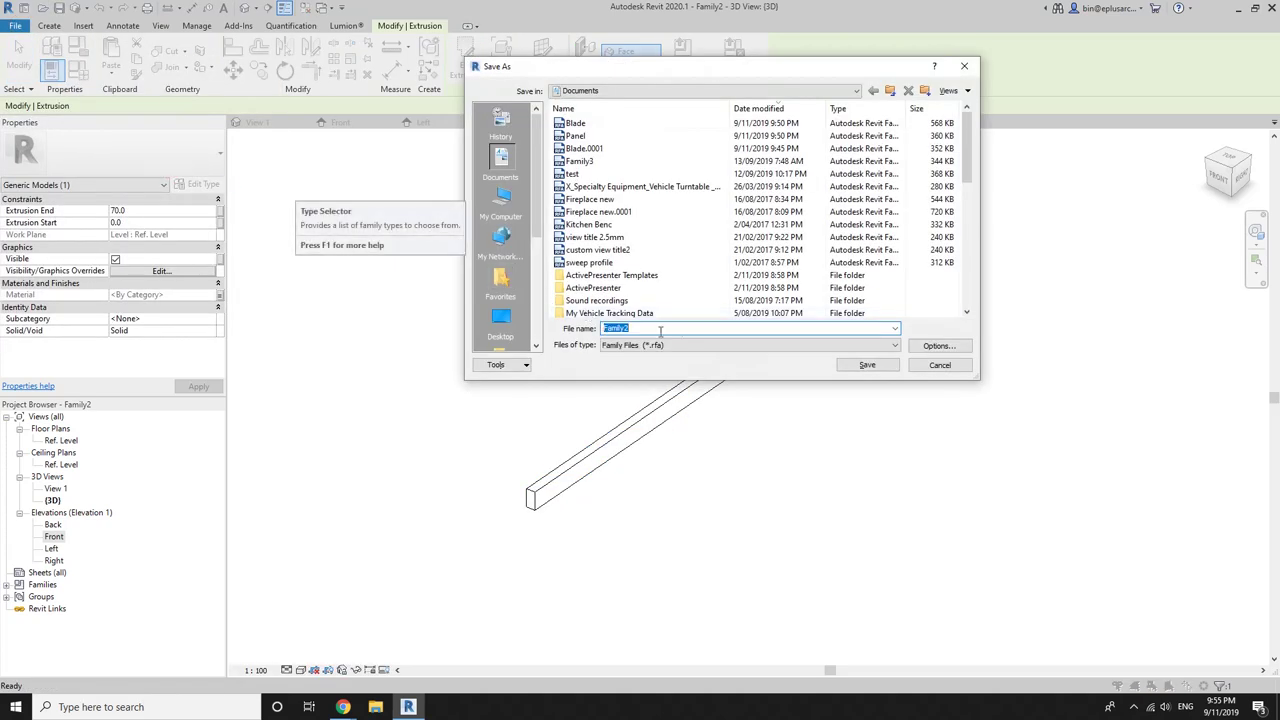
- Save the family as Blade.rfa, replacing the existing file, and close inactive views
click(576, 123)
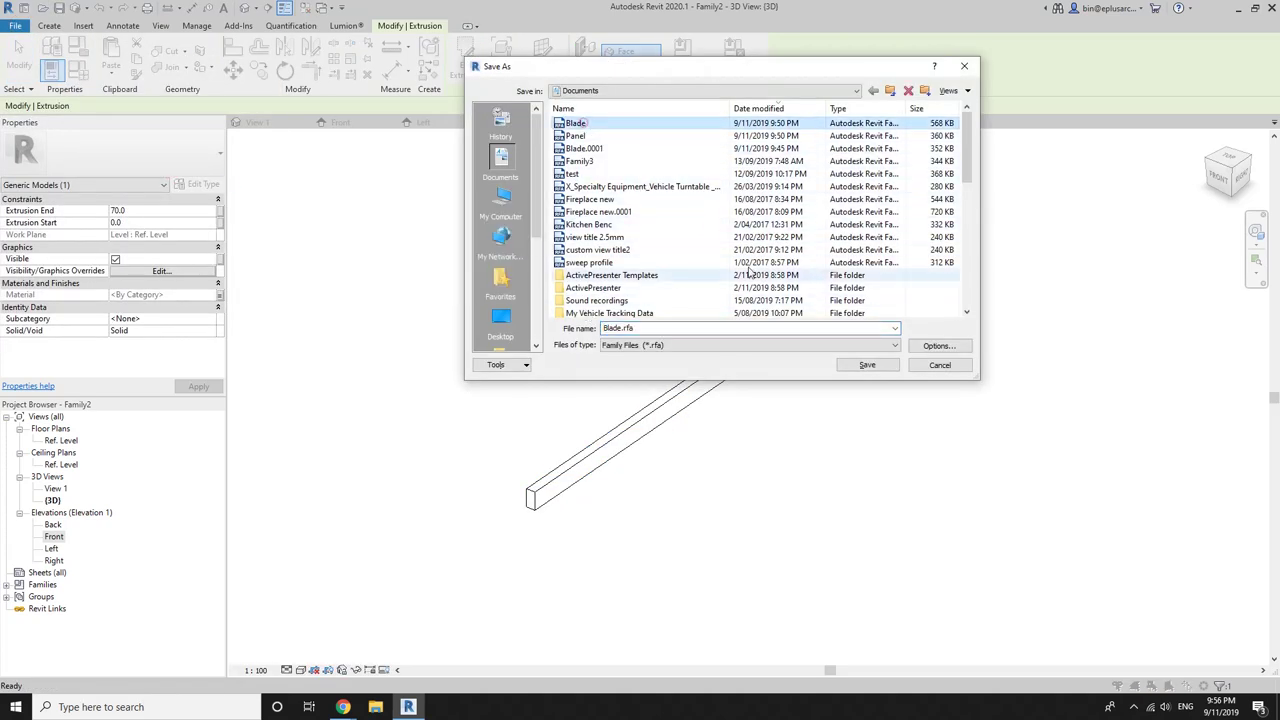
click(867, 364)
click(625, 359)
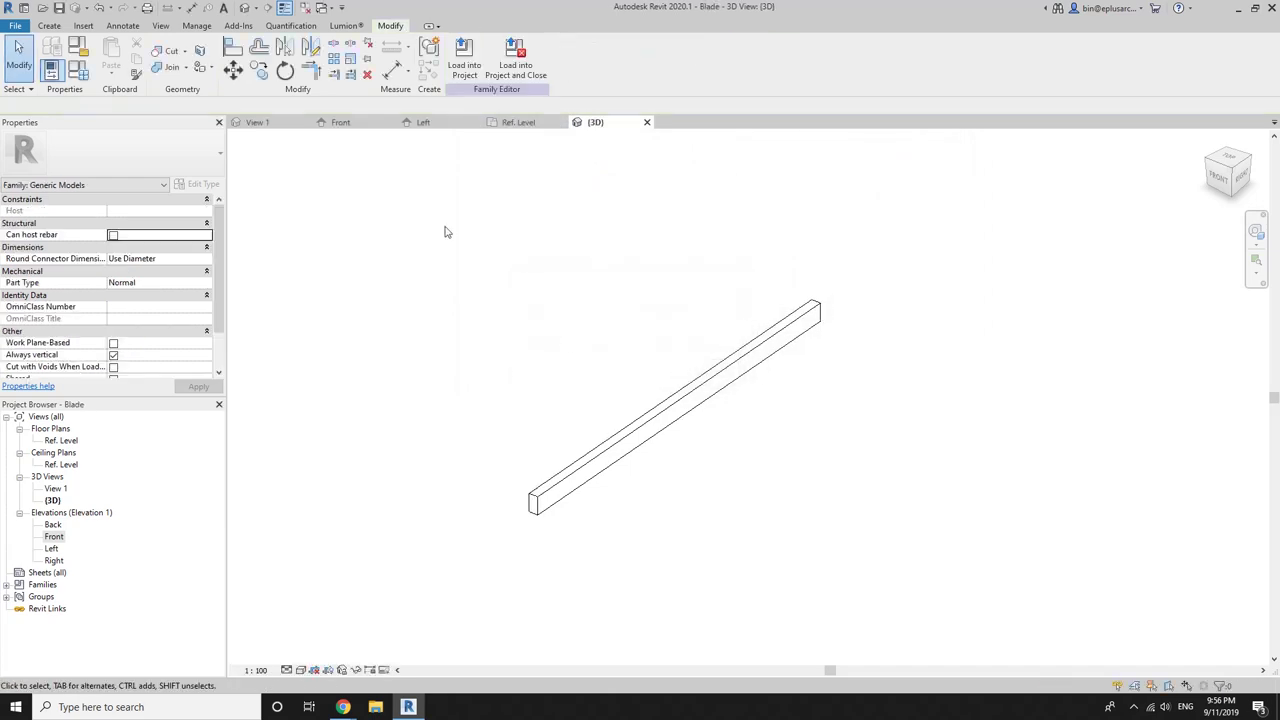
click(304, 8)
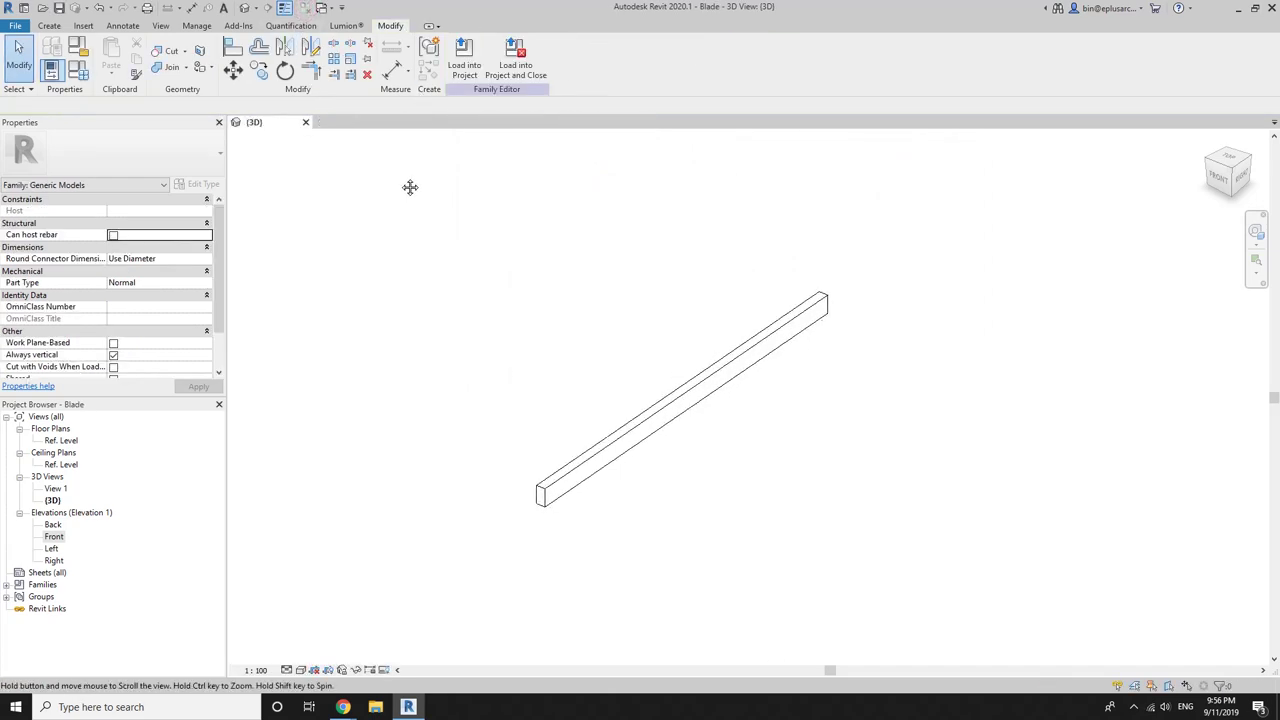
click(26, 27)
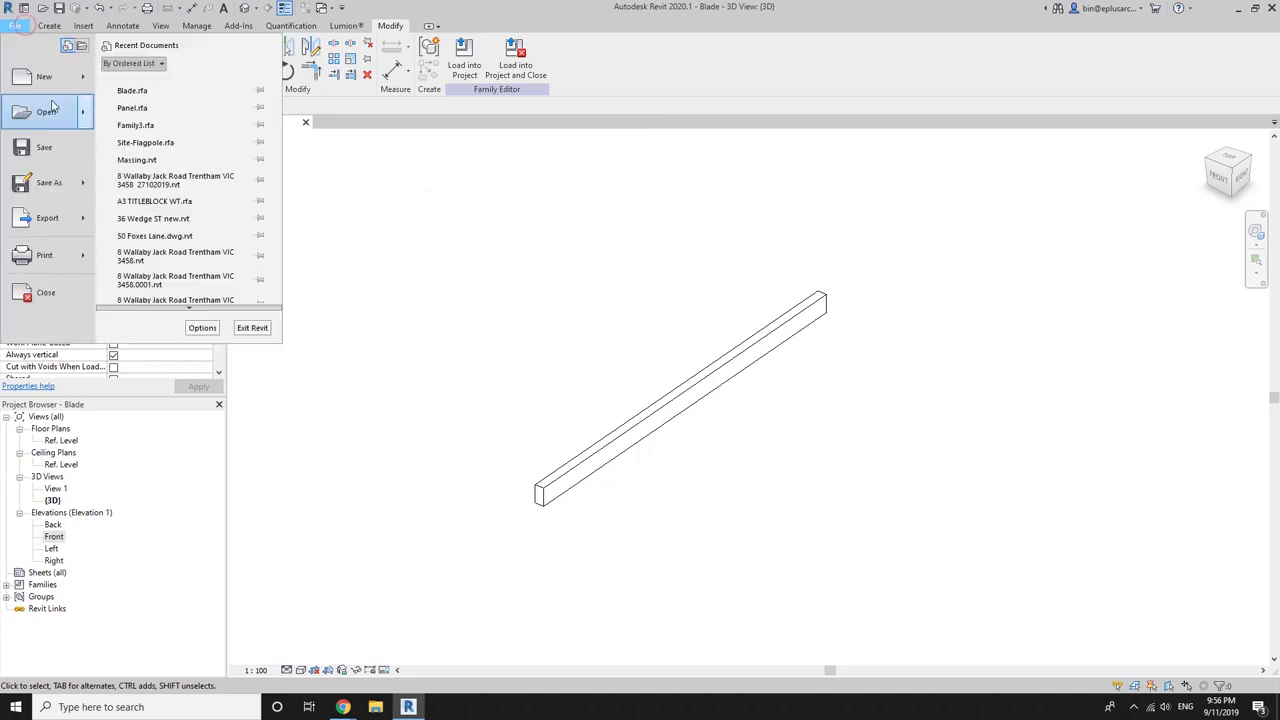
mouse_move(44, 77)
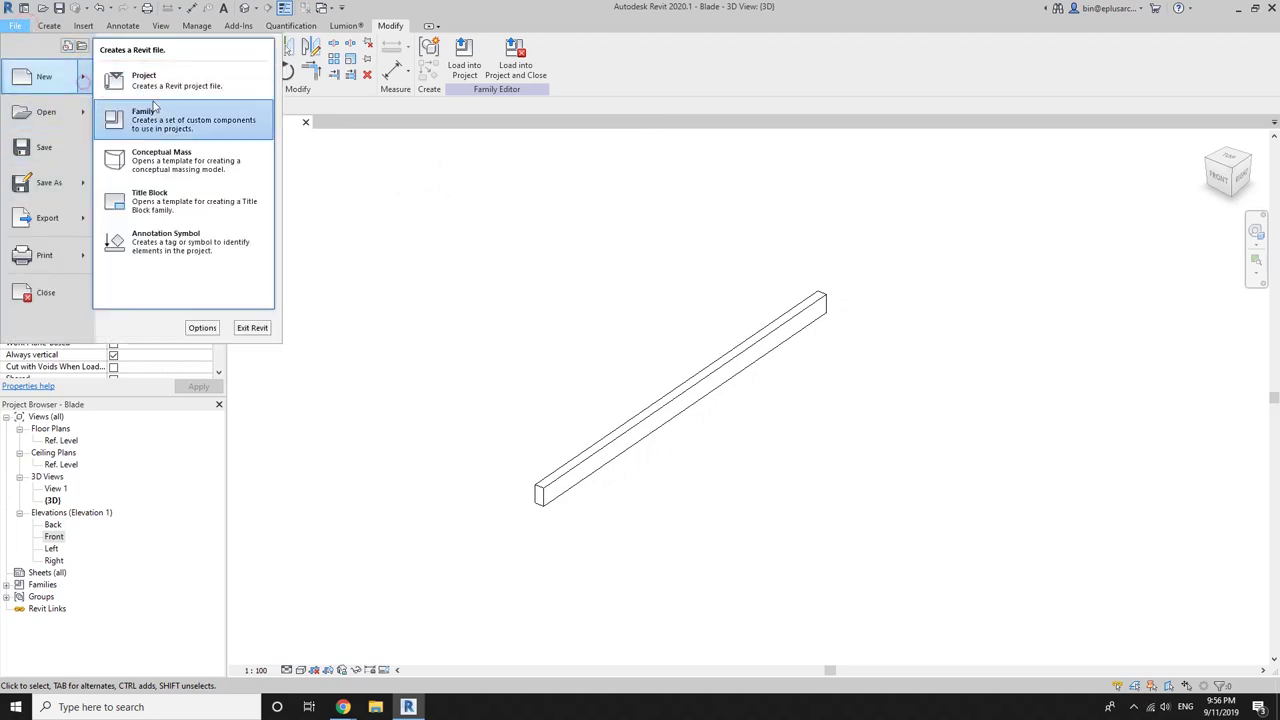
- Create another new family from Family Templates > English > Metric Generic Model.rft
click(150, 98)
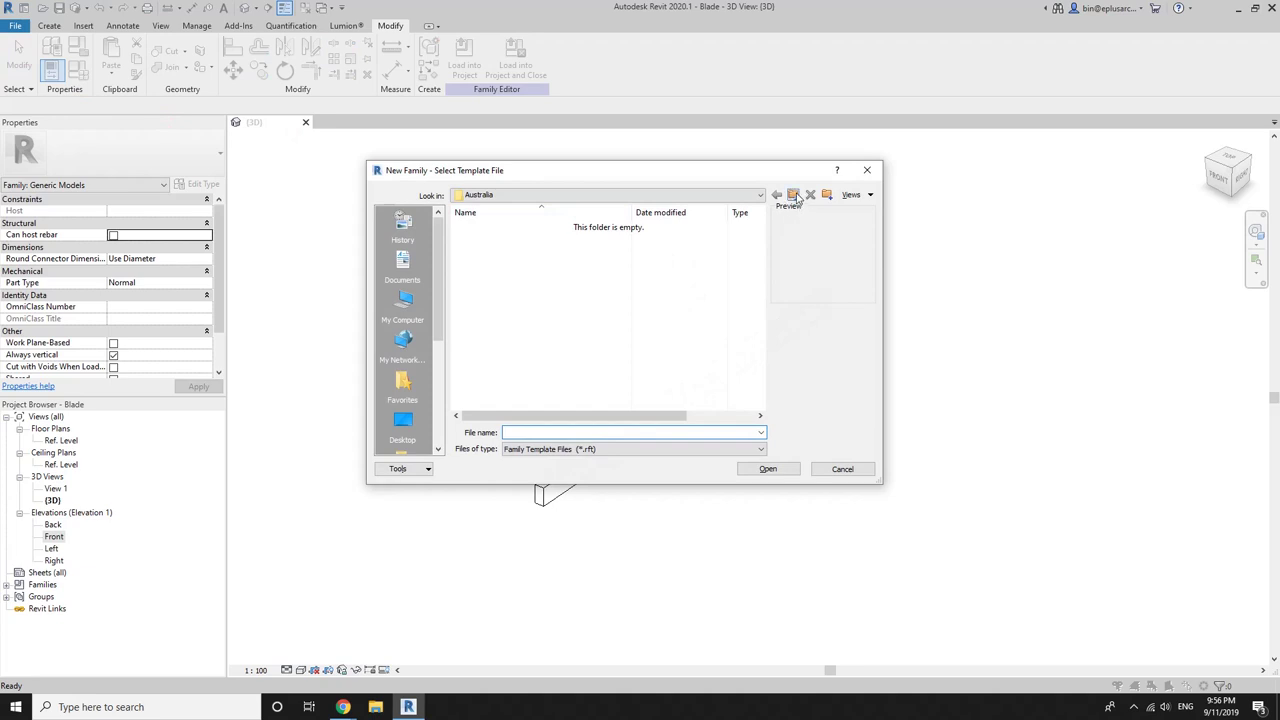
click(794, 195)
click(794, 195)
double_click(510, 240)
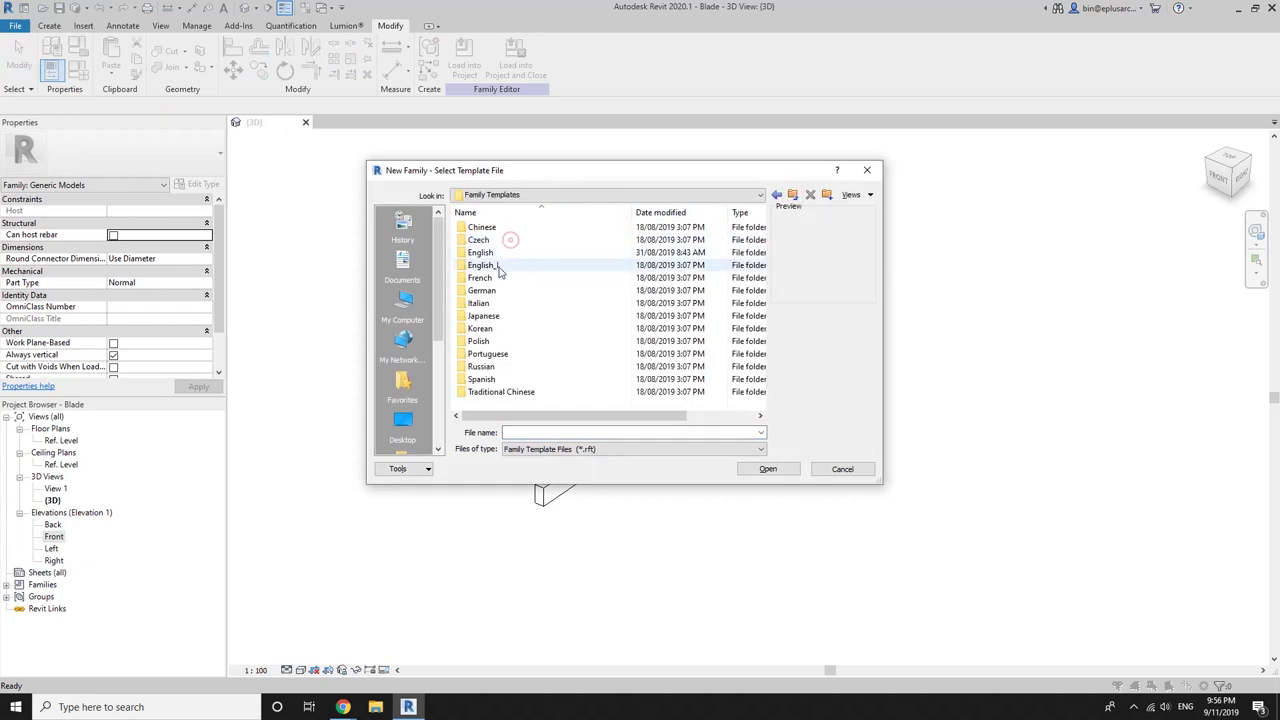
double_click(480, 252)
scroll(550, 340, down, 5)
scroll(550, 340, down, 3)
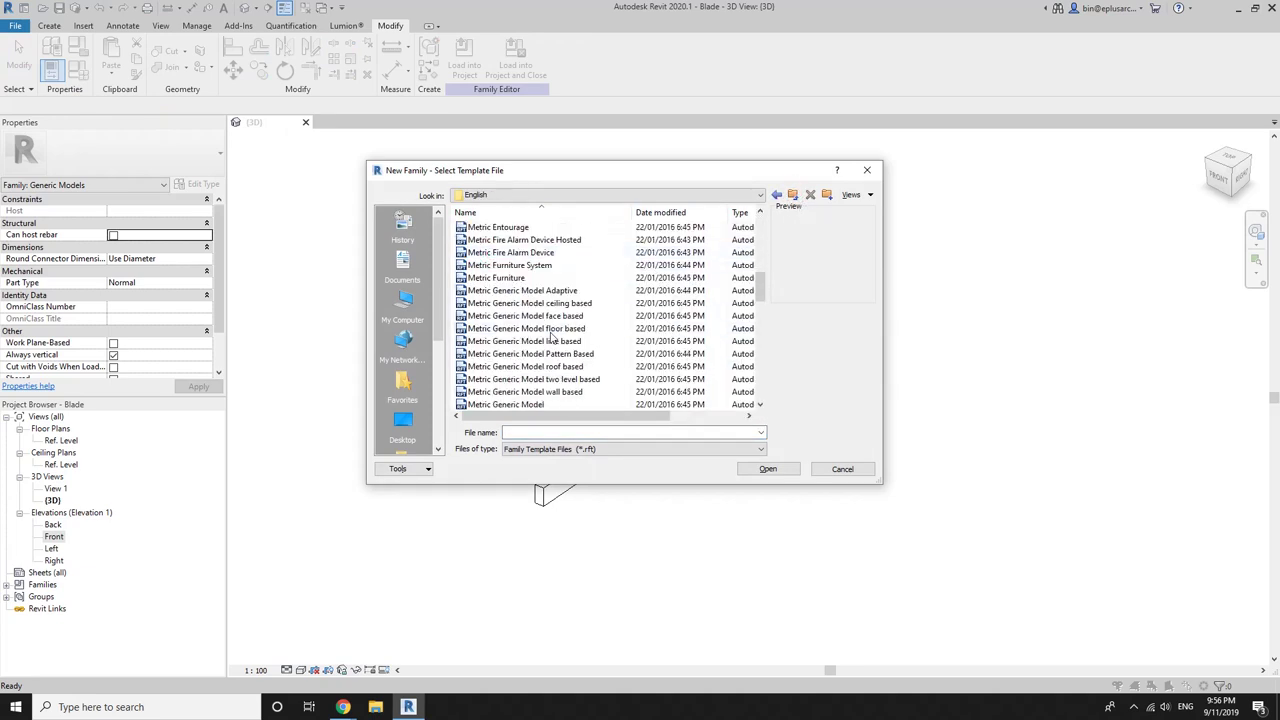
scroll(550, 345, down, 1)
click(553, 368)
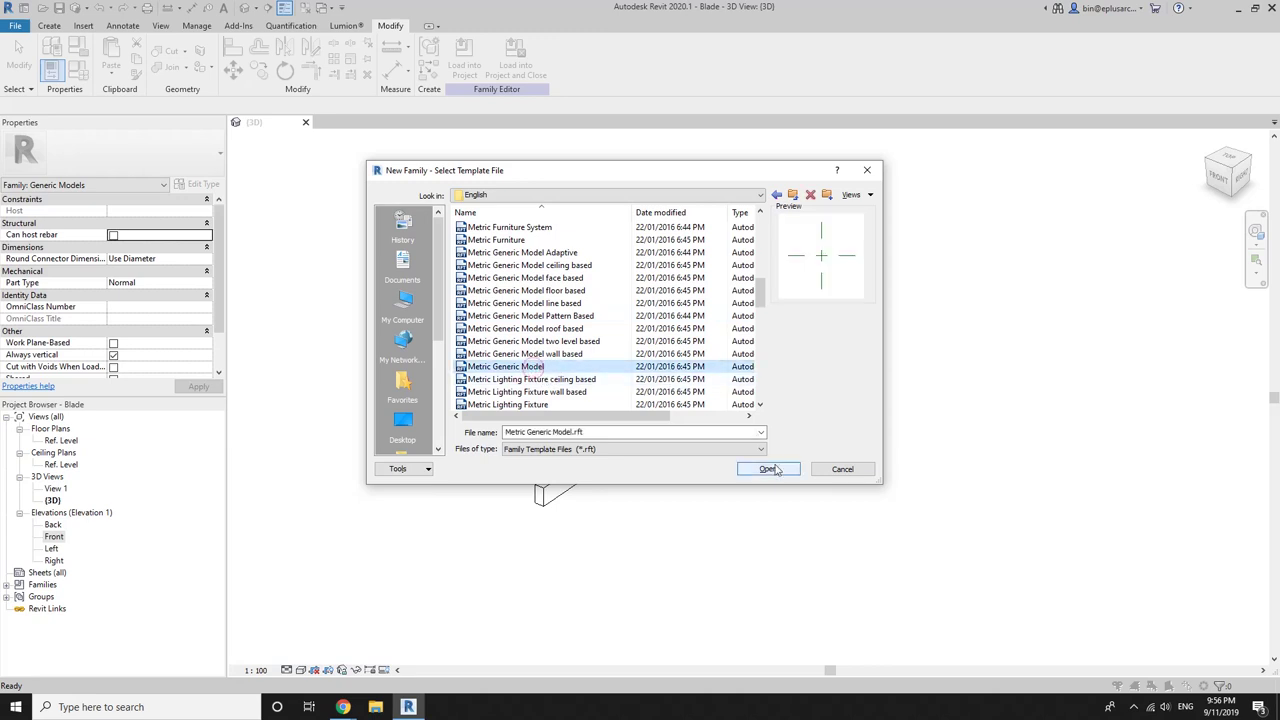
click(770, 469)
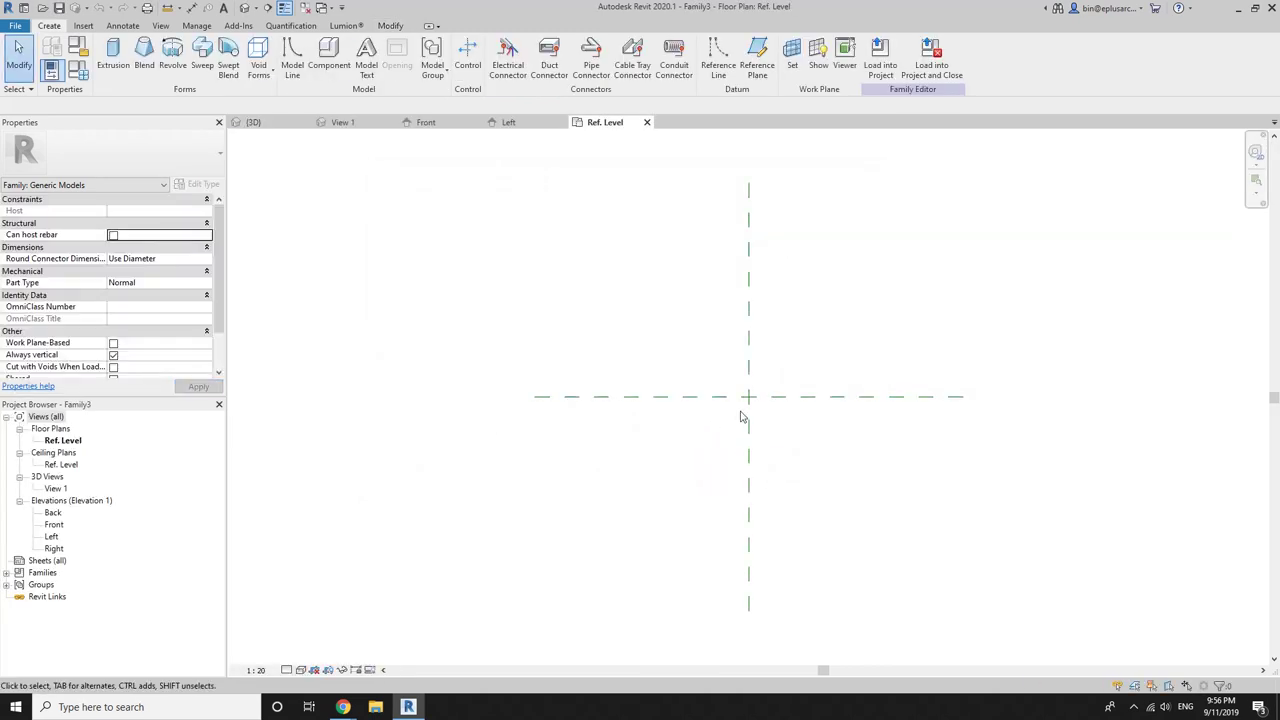
- Draw vertical reference planes left and right of centre, plus upper and lower horizontal planes
middle_drag(741, 417, 651, 414)
key(r)
key(p)
click(638, 500)
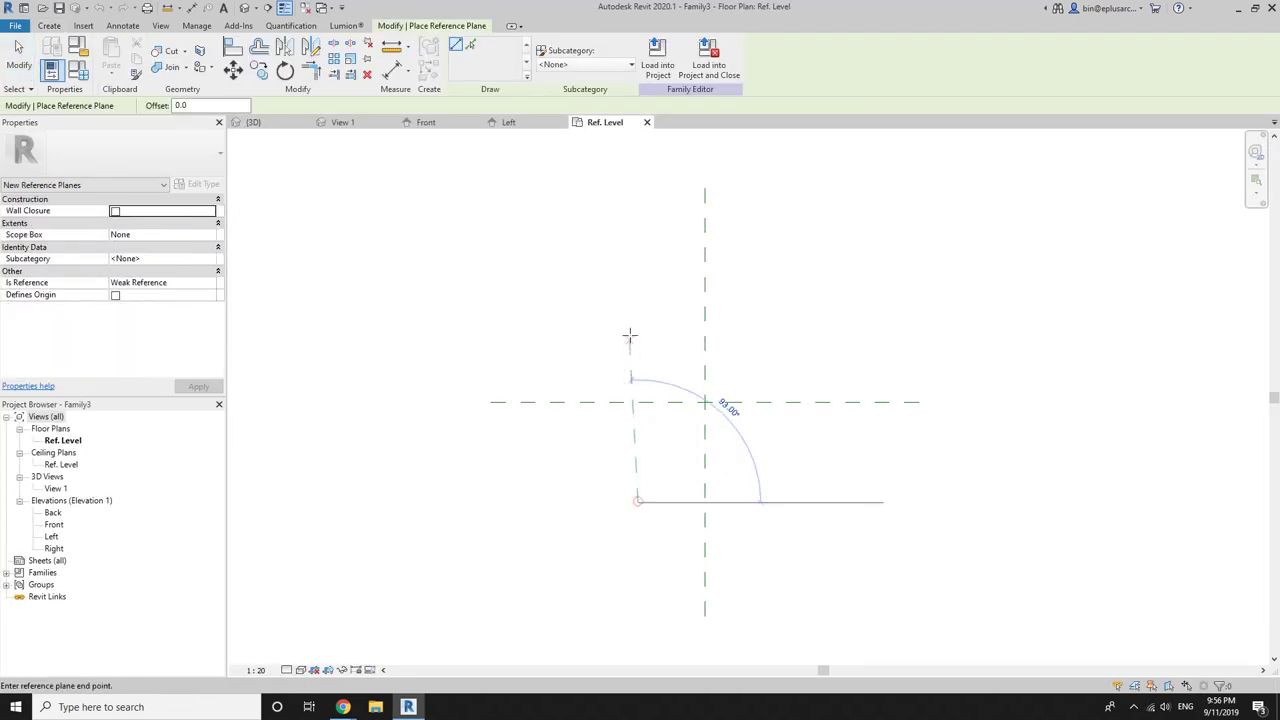
click(638, 265)
click(791, 492)
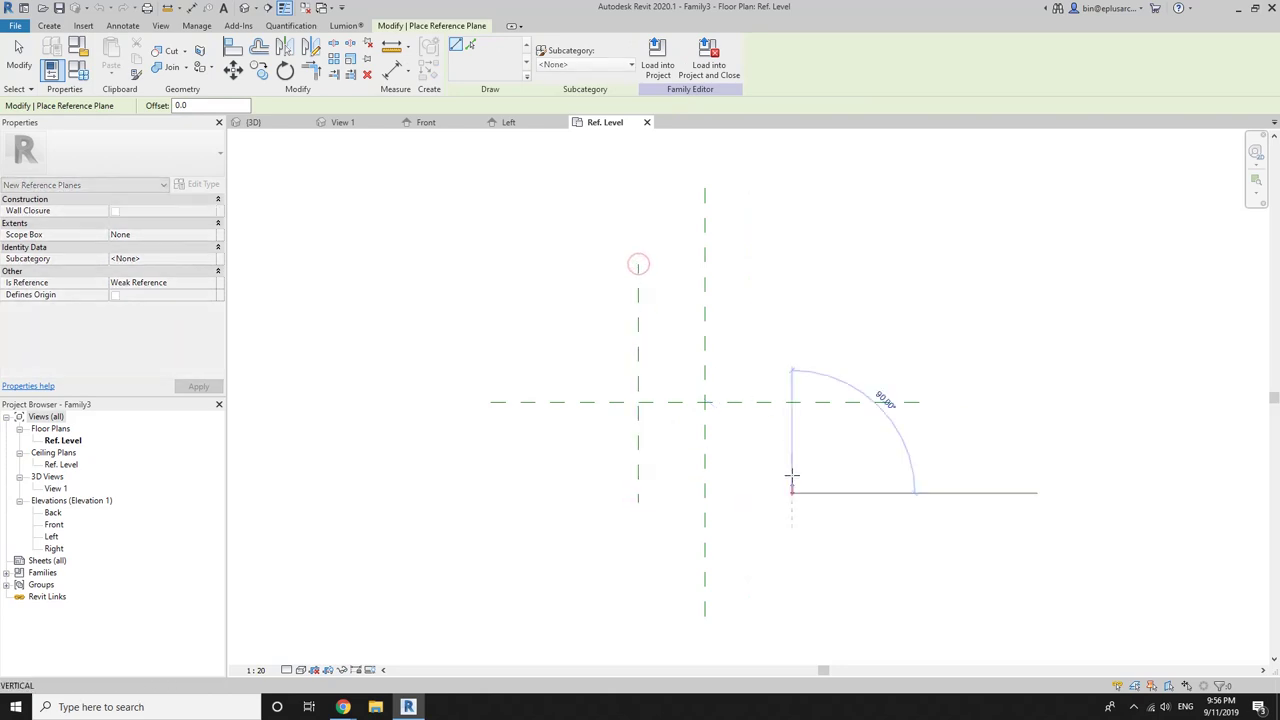
click(795, 290)
click(874, 307)
click(583, 307)
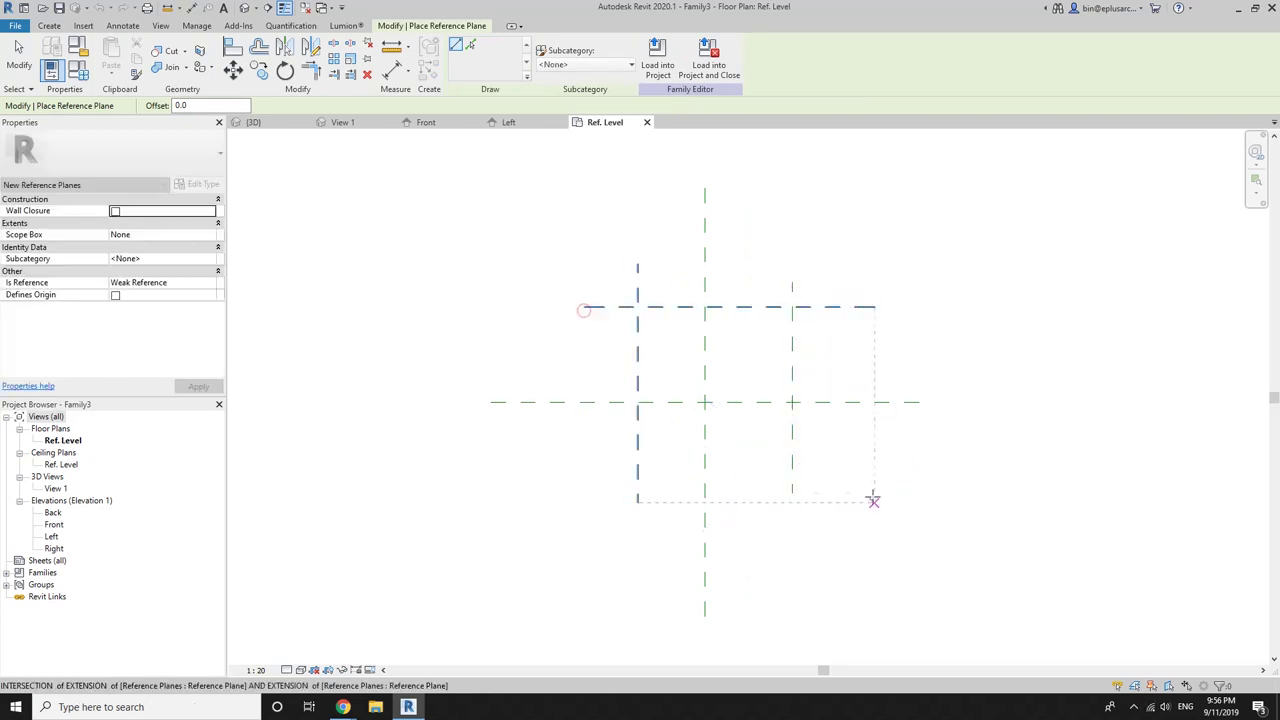
click(852, 476)
click(600, 476)
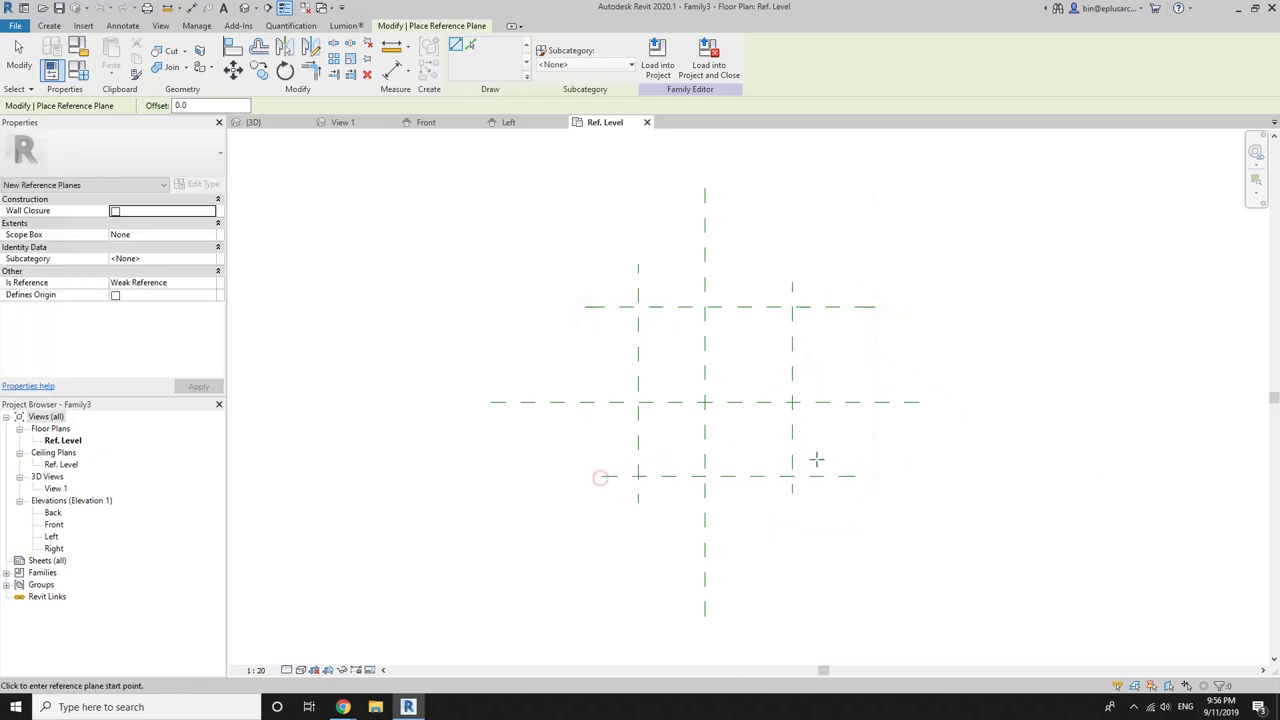
- Add two inner horizontal reference planes and three more vertical planes near the centre
click(652, 513)
key(Escape)
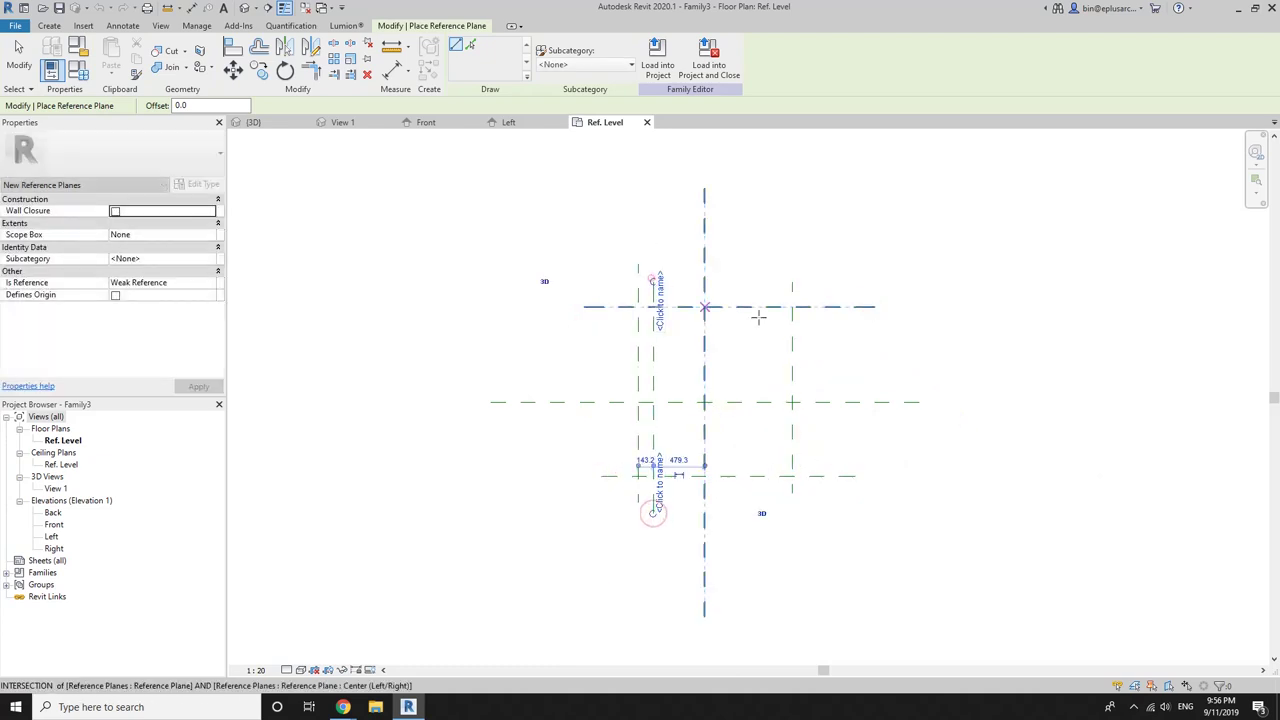
click(830, 320)
click(593, 321)
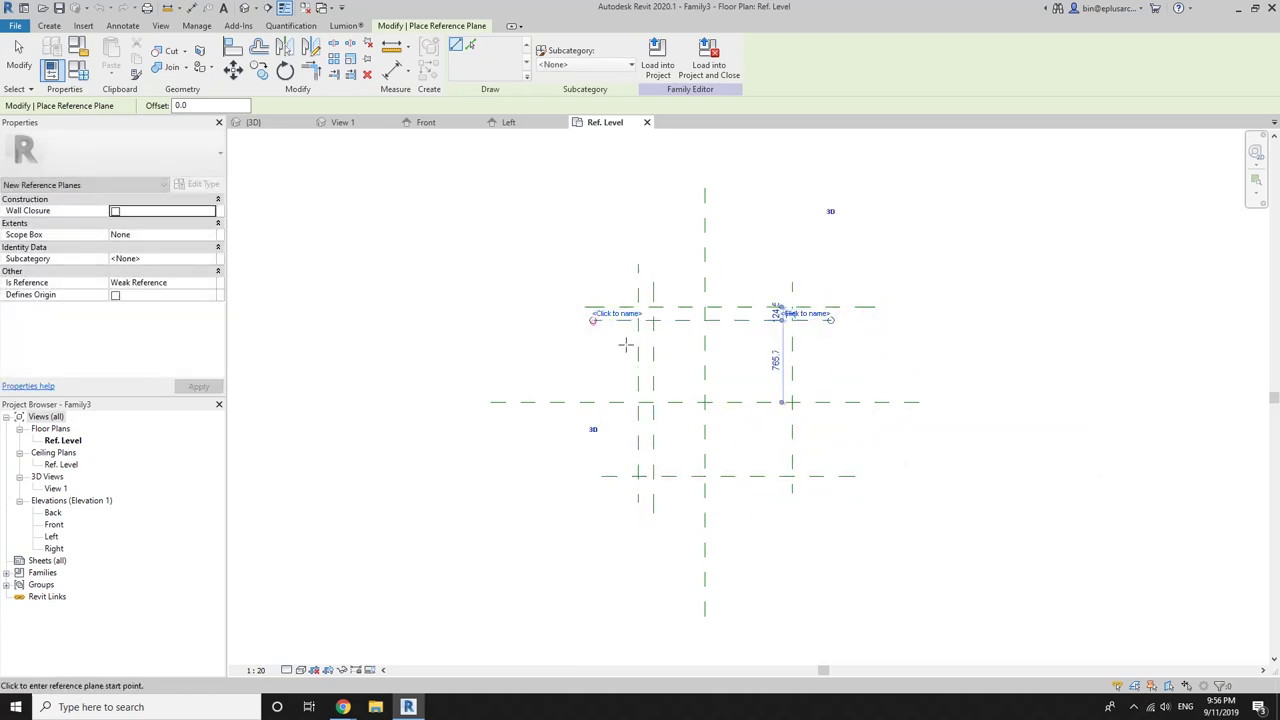
click(830, 456)
click(593, 446)
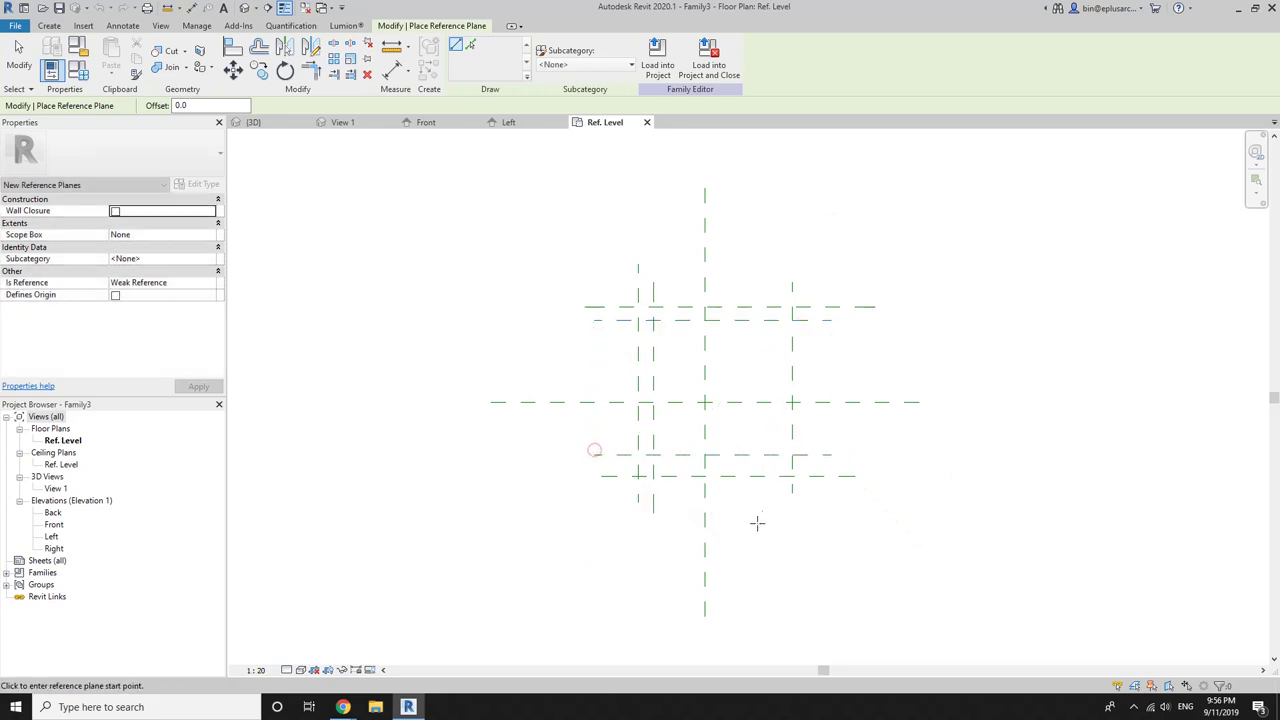
click(764, 514)
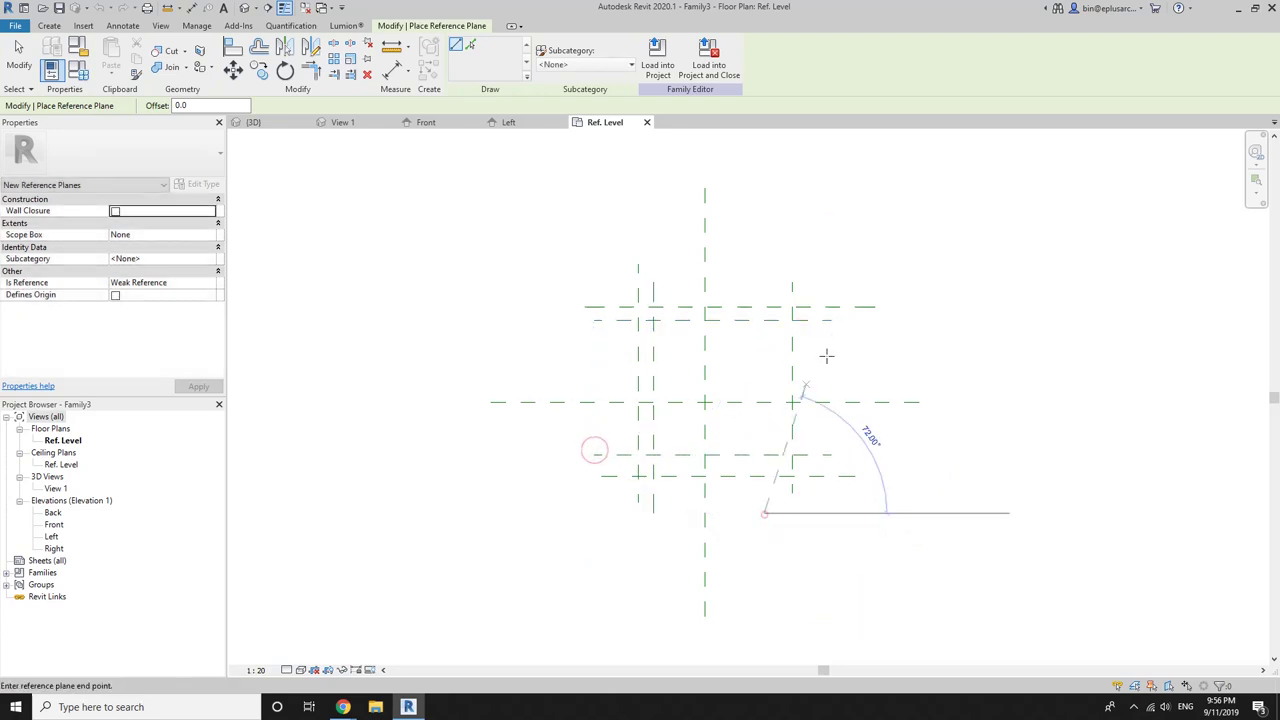
click(763, 273)
click(690, 512)
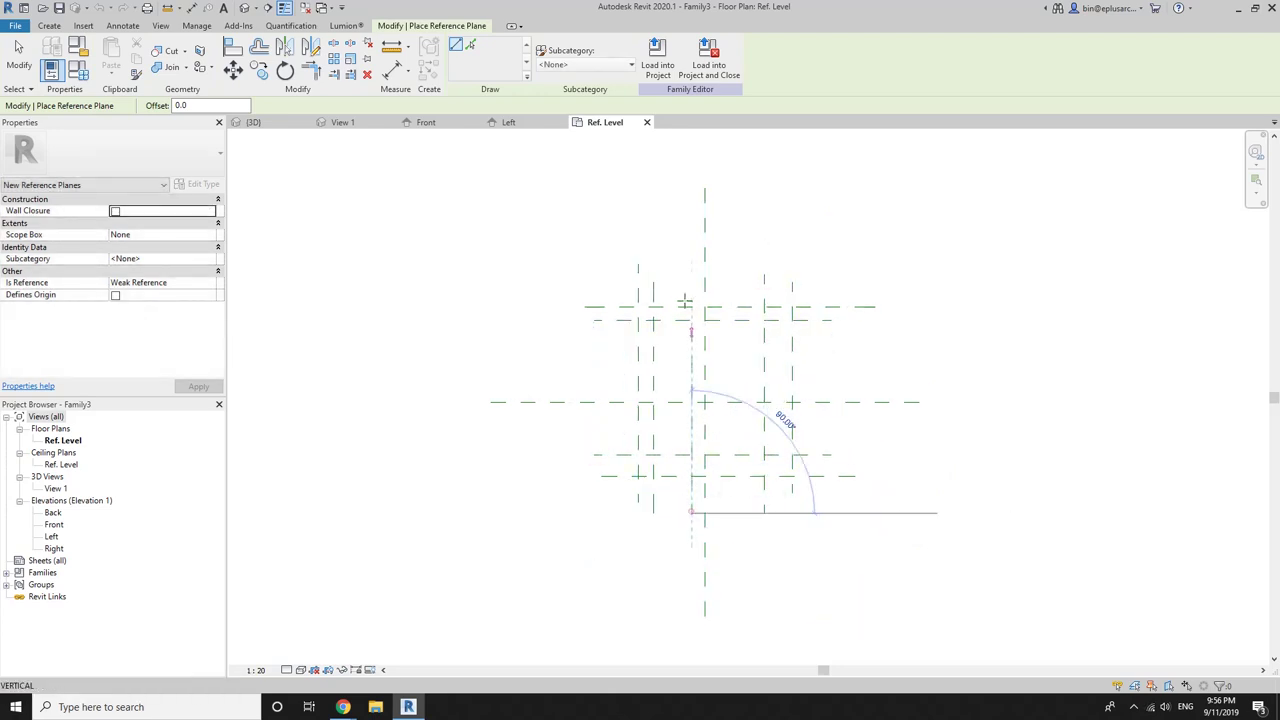
click(690, 266)
click(721, 511)
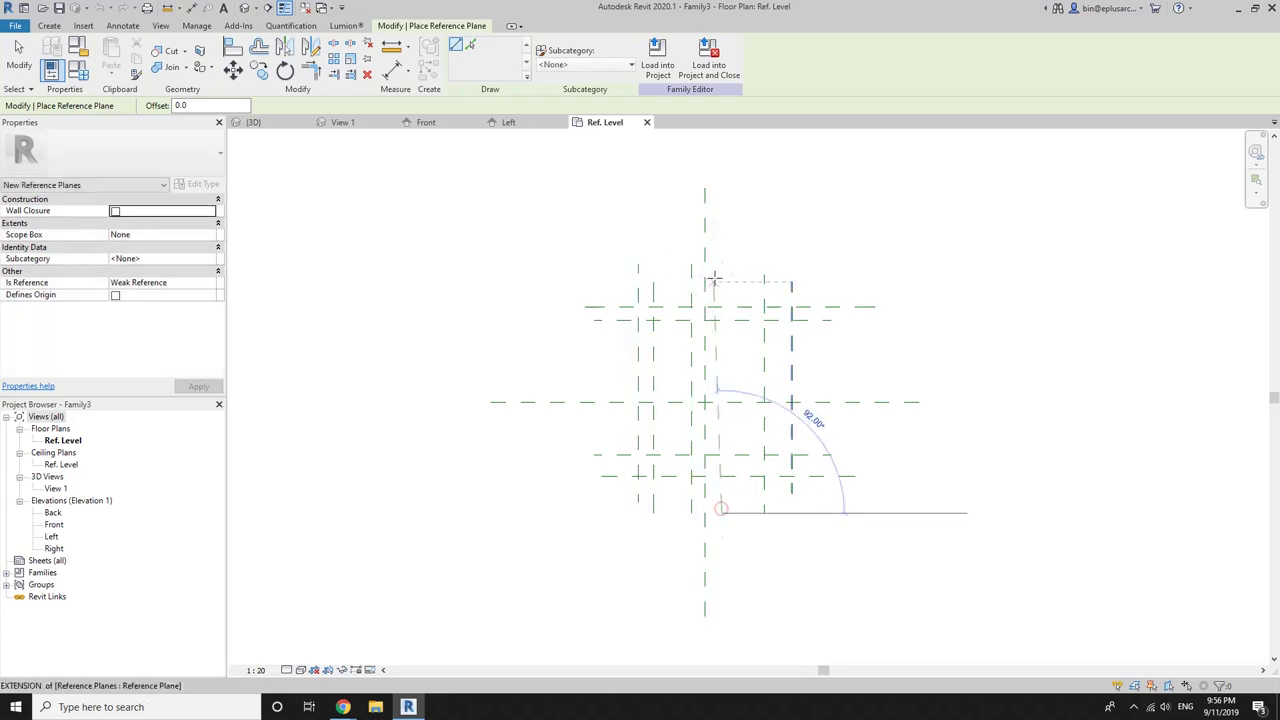
click(719, 271)
- Start the Aligned Dimension tool with DI
middle_drag(716, 300, 704, 306)
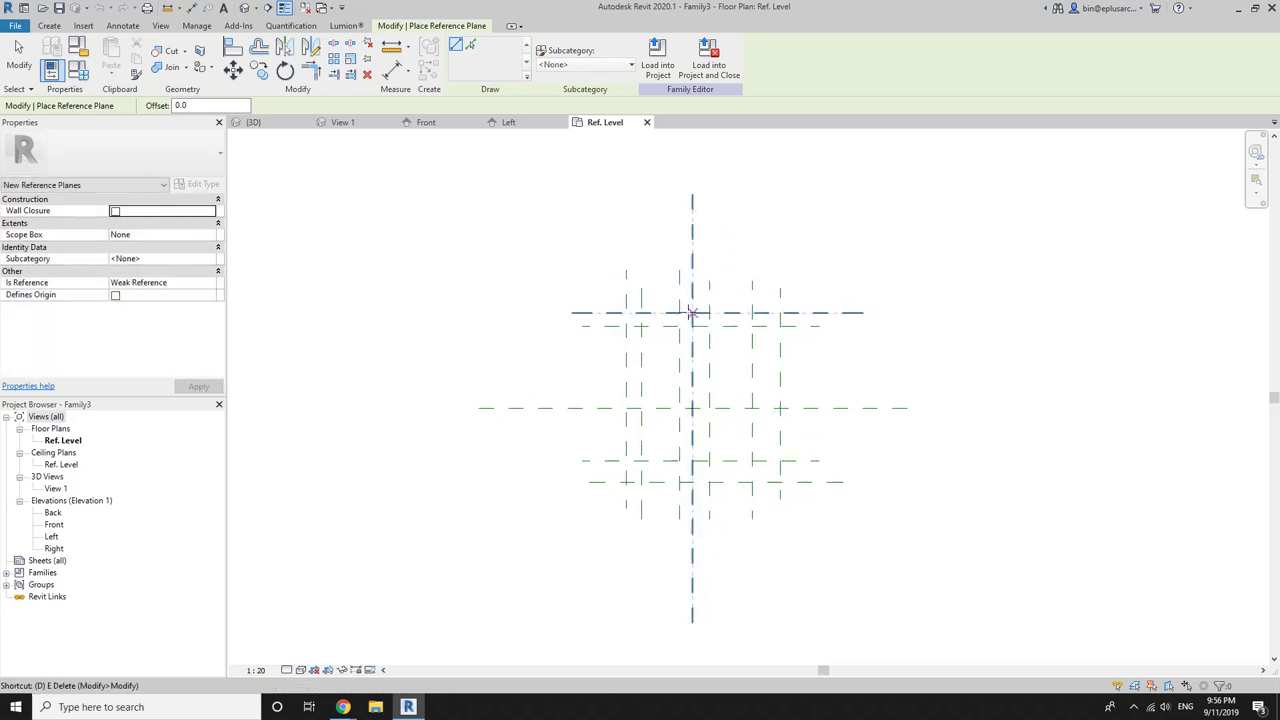
key(d)
key(i)
scroll(697, 312, up, 1)
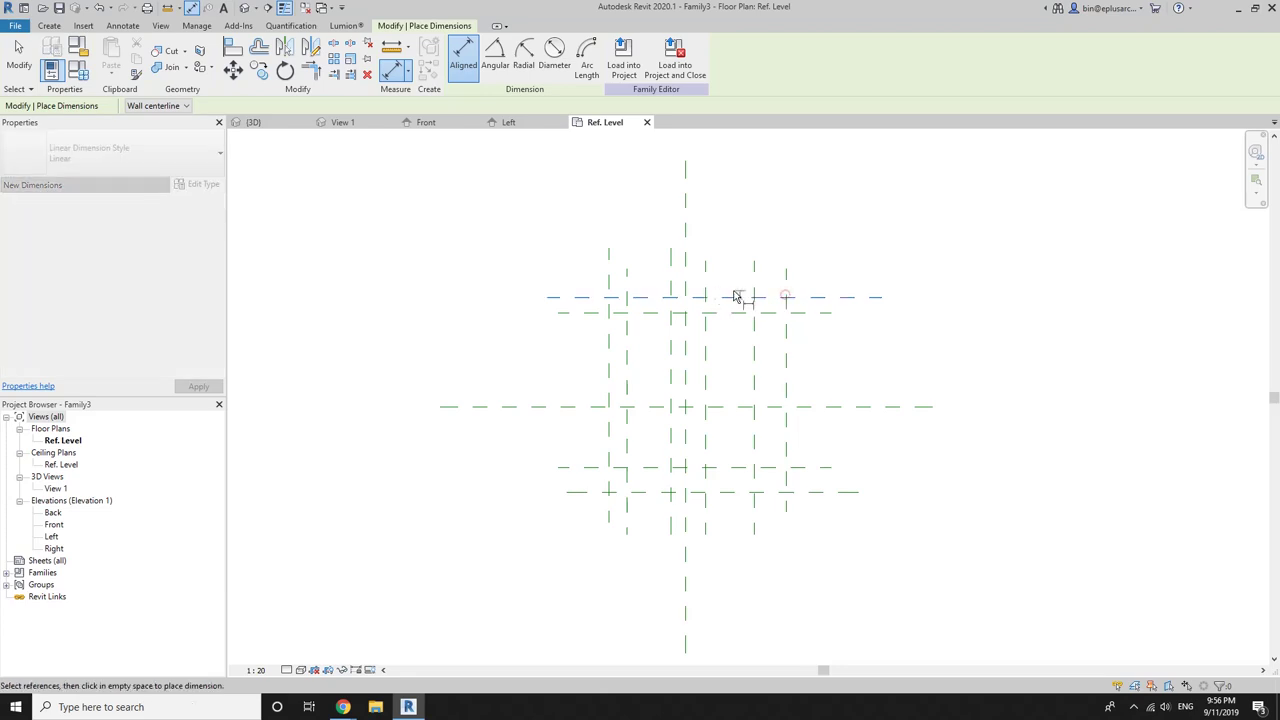
- Dimension the three horizontal planes as an EQ string and add the overall 1780 length
click(785, 296)
click(812, 491)
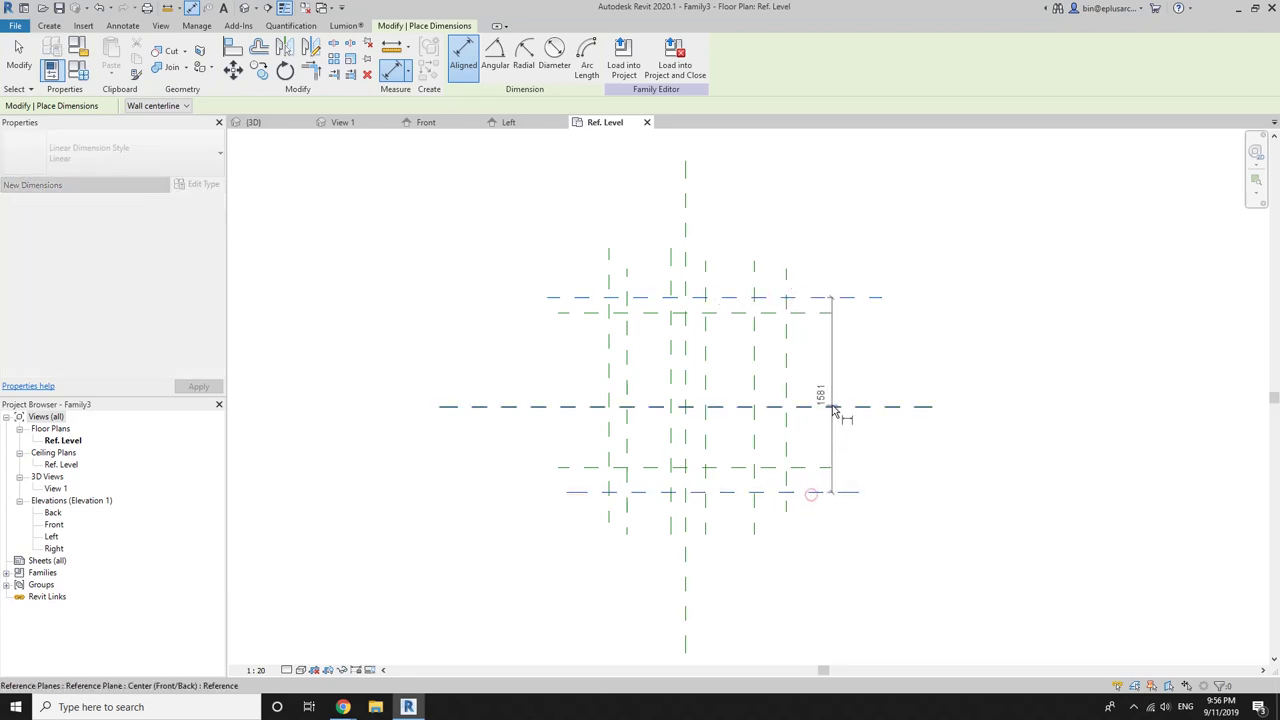
click(837, 406)
click(866, 380)
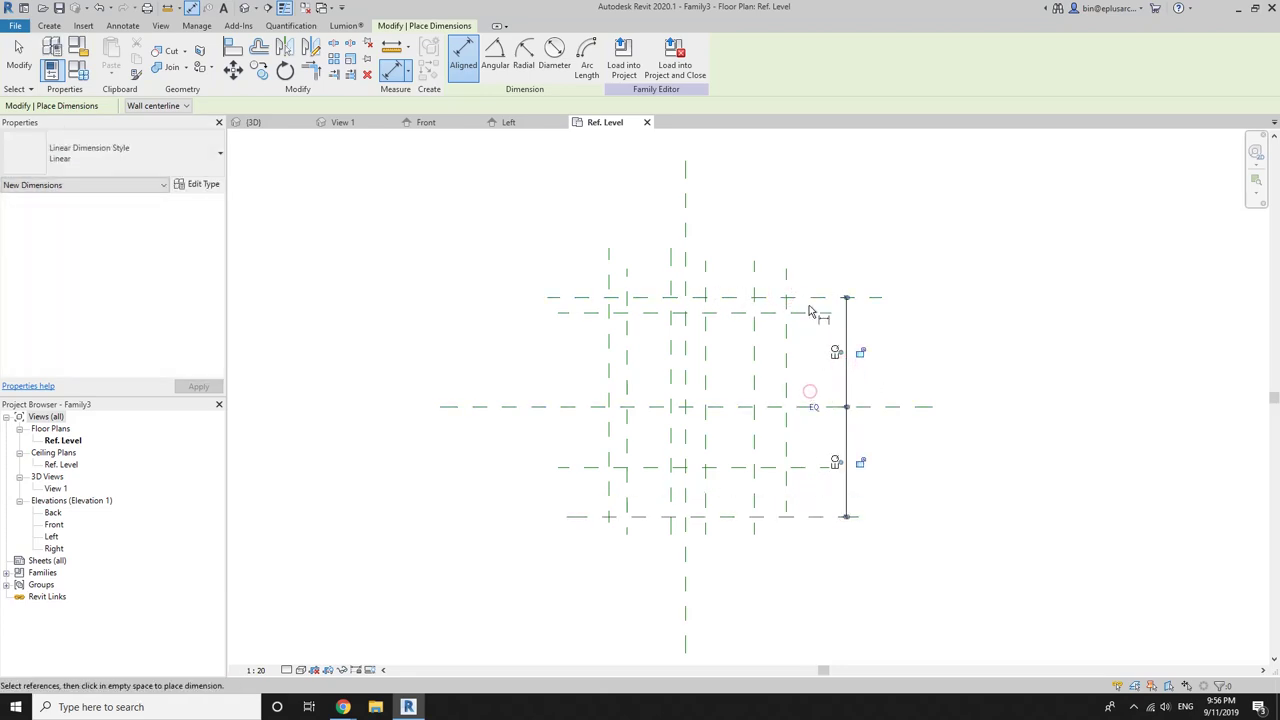
click(813, 395)
click(806, 517)
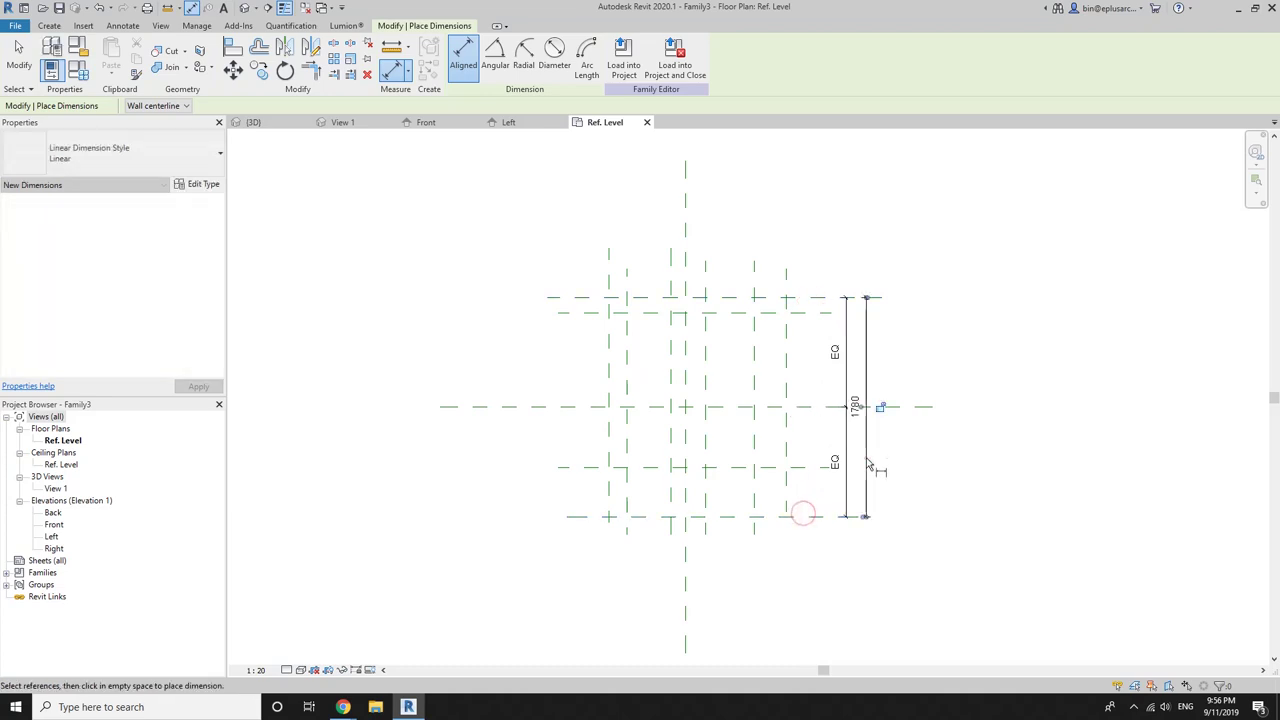
click(866, 456)
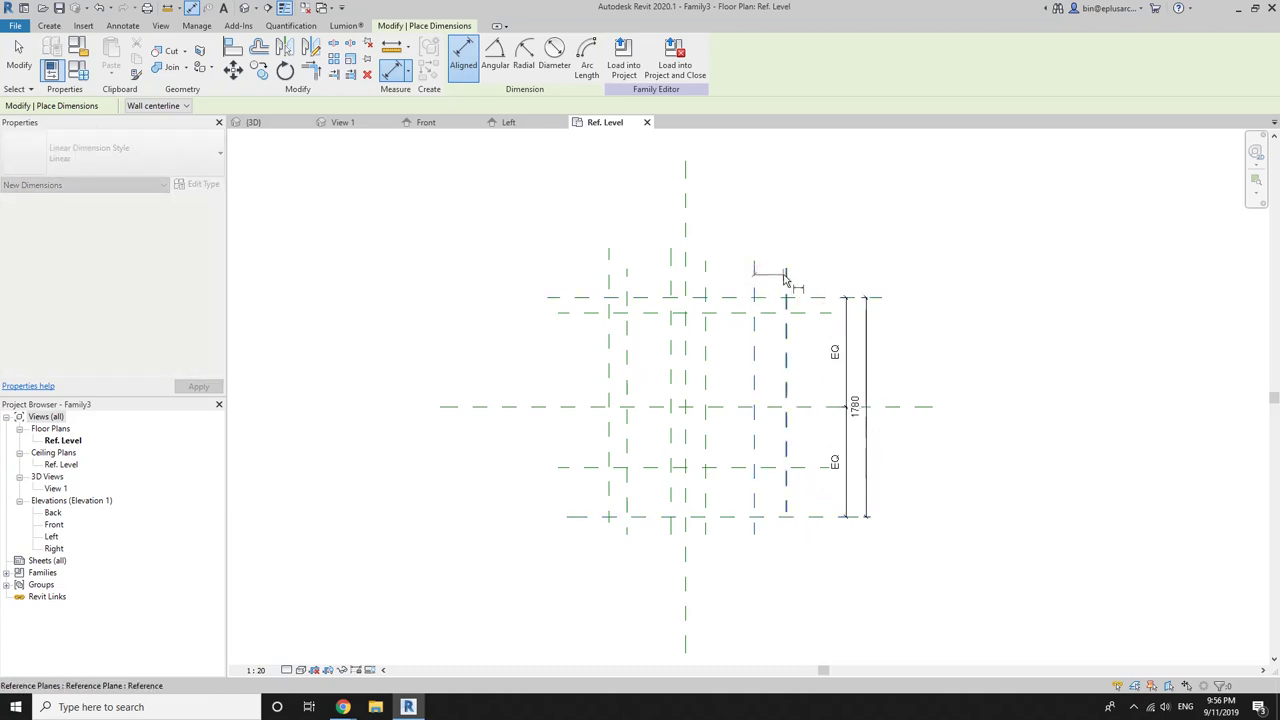
- Place the 260, 280 and small left dimensions across the vertical planes
click(772, 230)
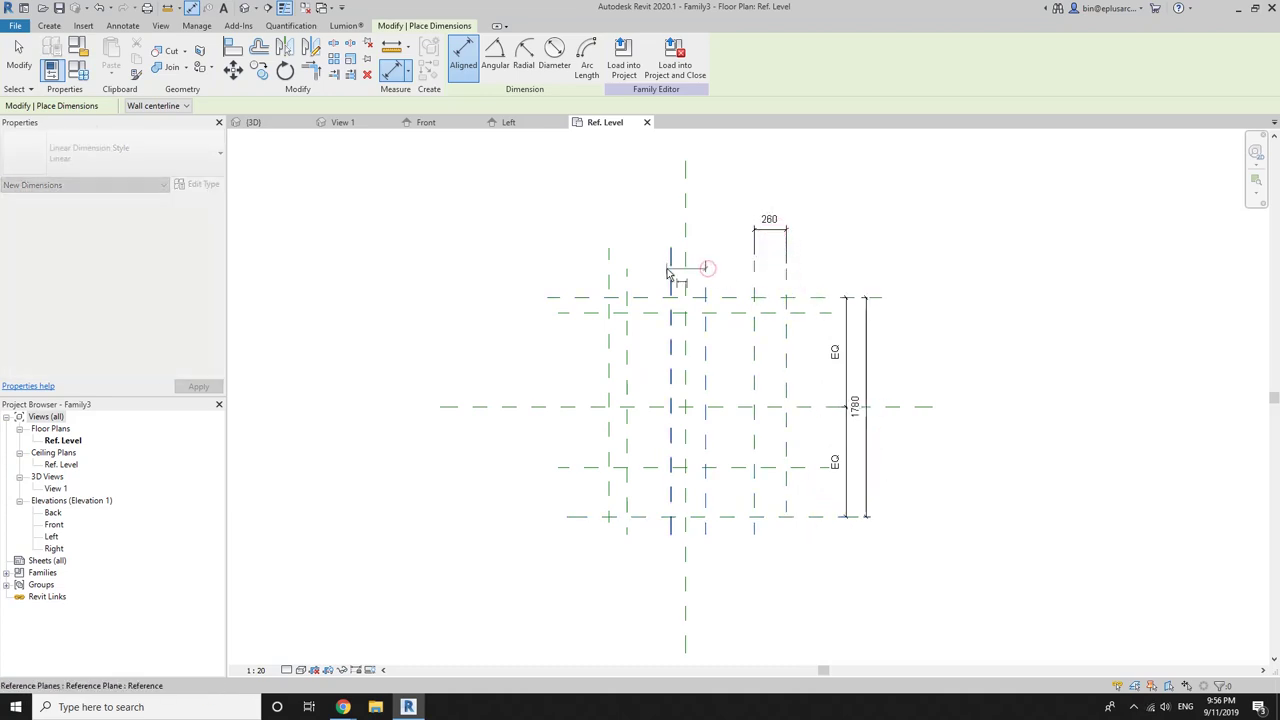
click(660, 230)
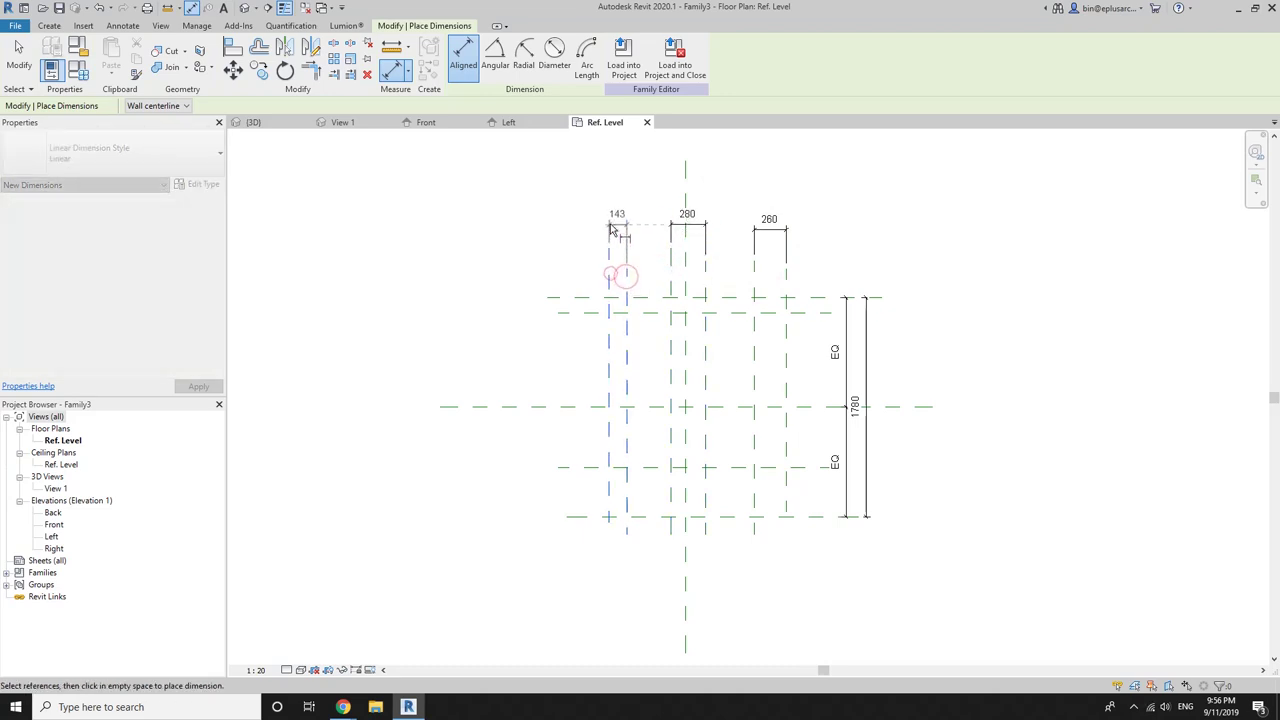
click(612, 229)
- Dimension the width with an EQ three-plane string and an overall 1631 width
click(608, 265)
click(786, 330)
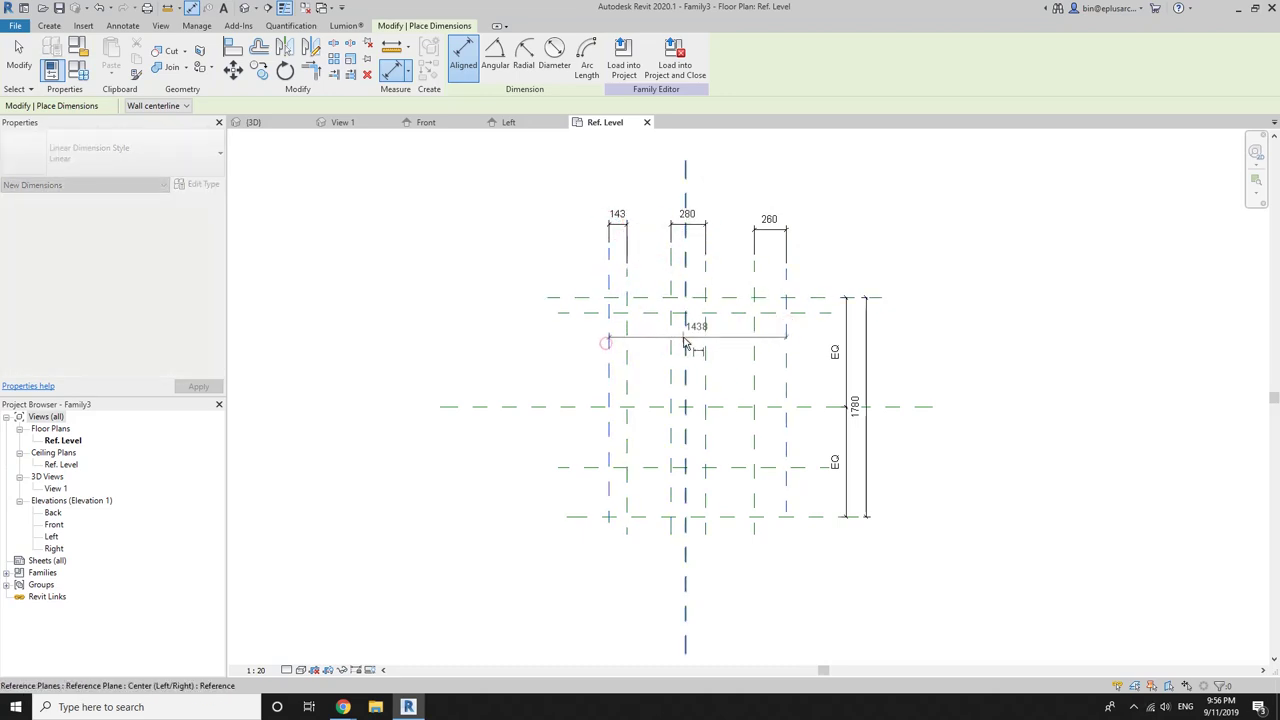
click(686, 343)
click(690, 175)
scroll(700, 430, down, 1)
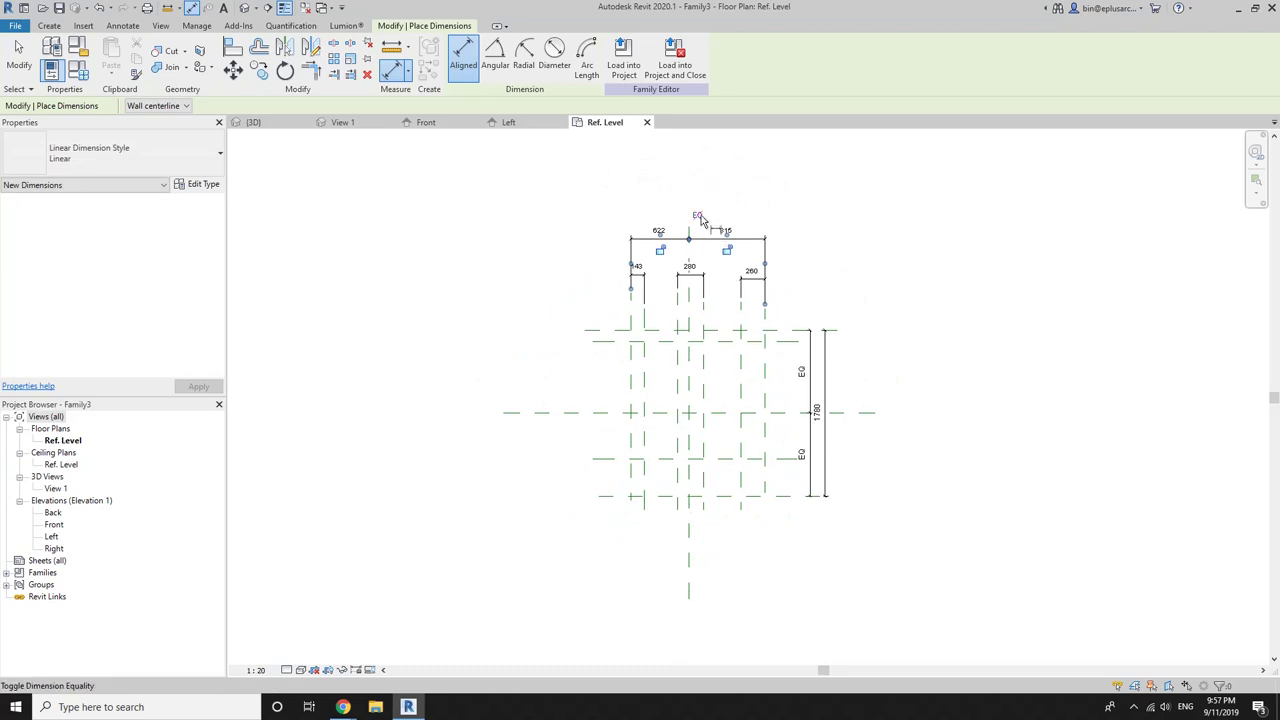
click(698, 216)
scroll(737, 323, up, 1)
click(768, 364)
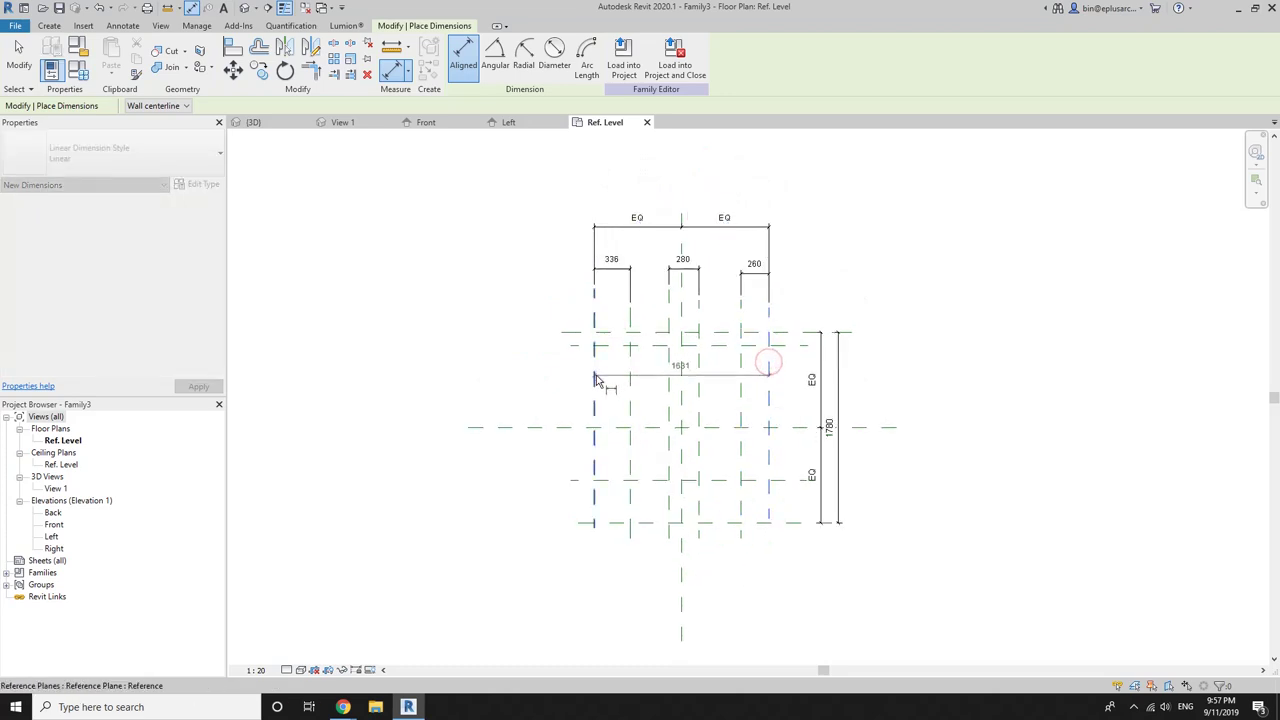
click(595, 380)
click(660, 195)
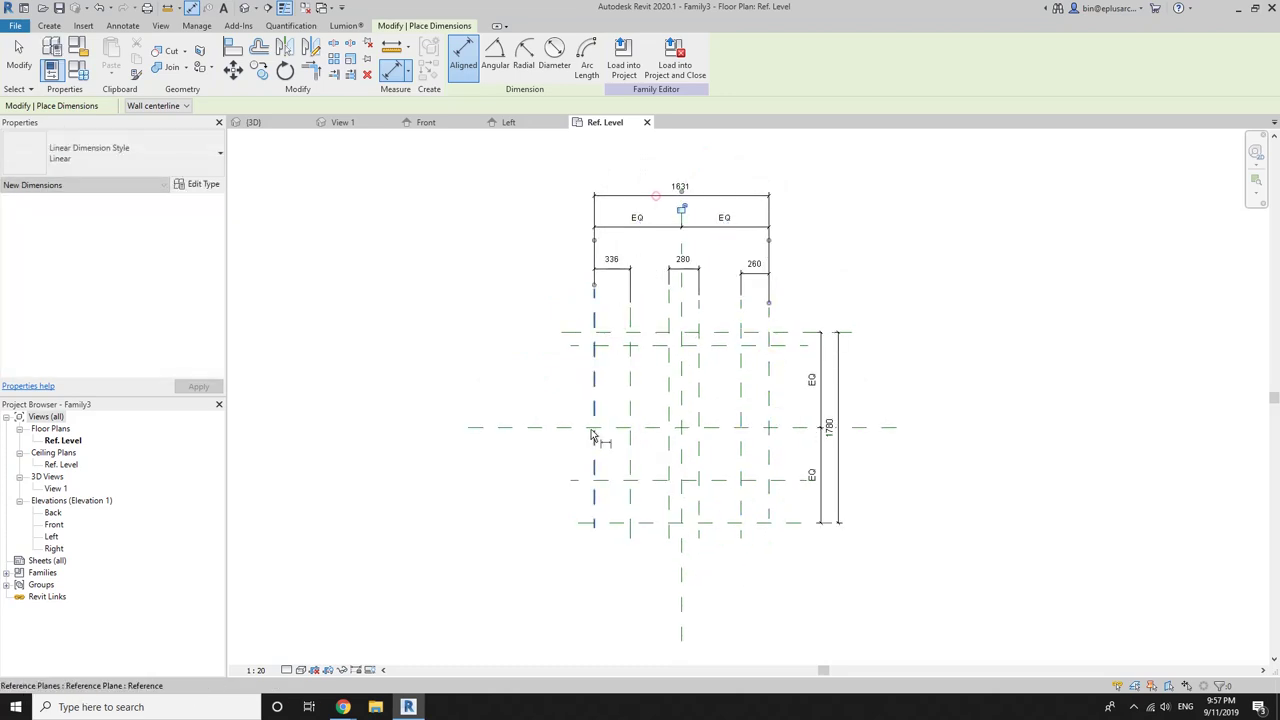
- Add the 124 and 399 offset dimensions on the left side
click(575, 348)
click(572, 333)
click(530, 335)
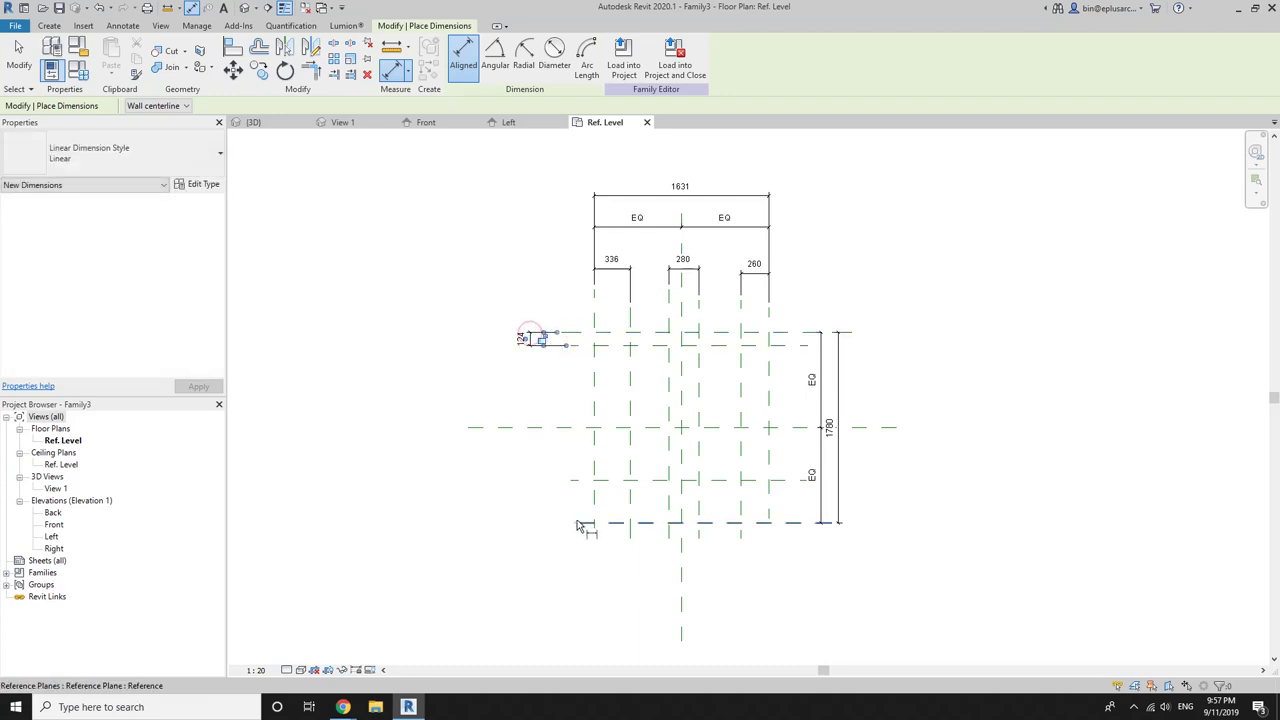
click(578, 522)
click(578, 480)
click(527, 500)
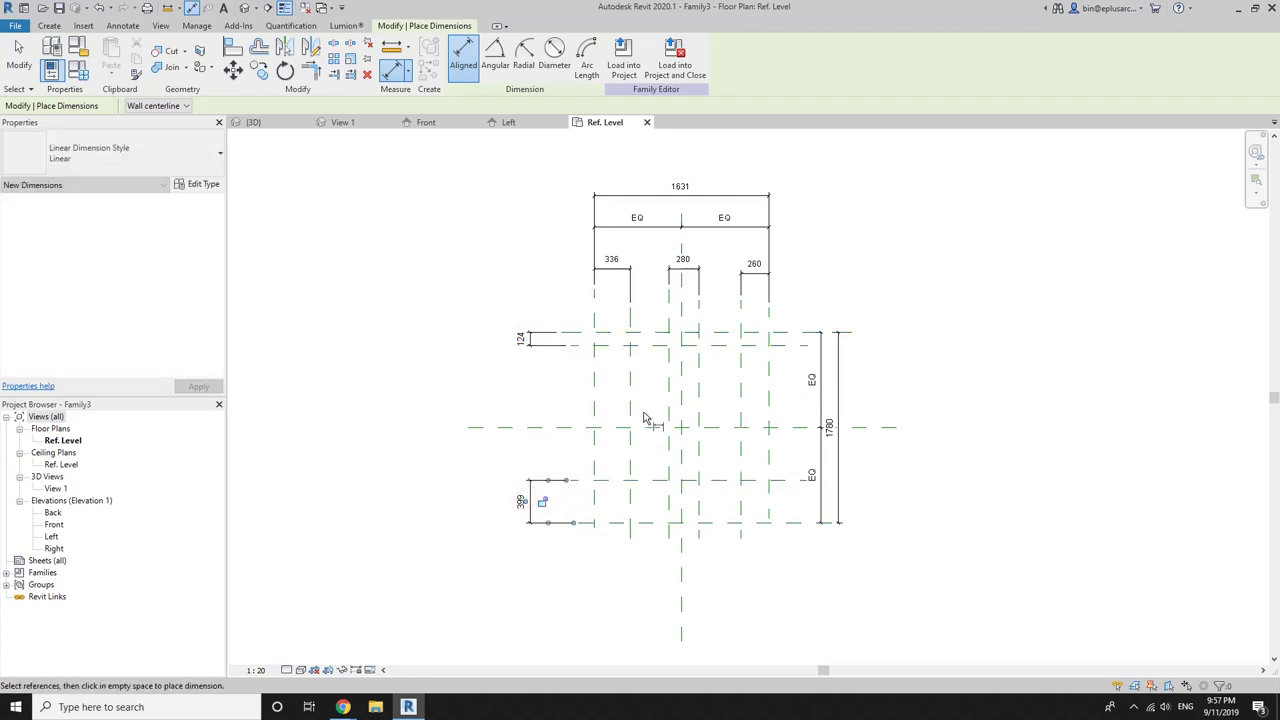
mouse_move(743, 339)
middle_down()
mouse_move(718, 358)
mouse_move(711, 337)
middle_up()
- Label the 1631 dimension as Panel Width and the 1780 dimension as Panel Length
key(Escape)
key(Escape)
click(656, 189)
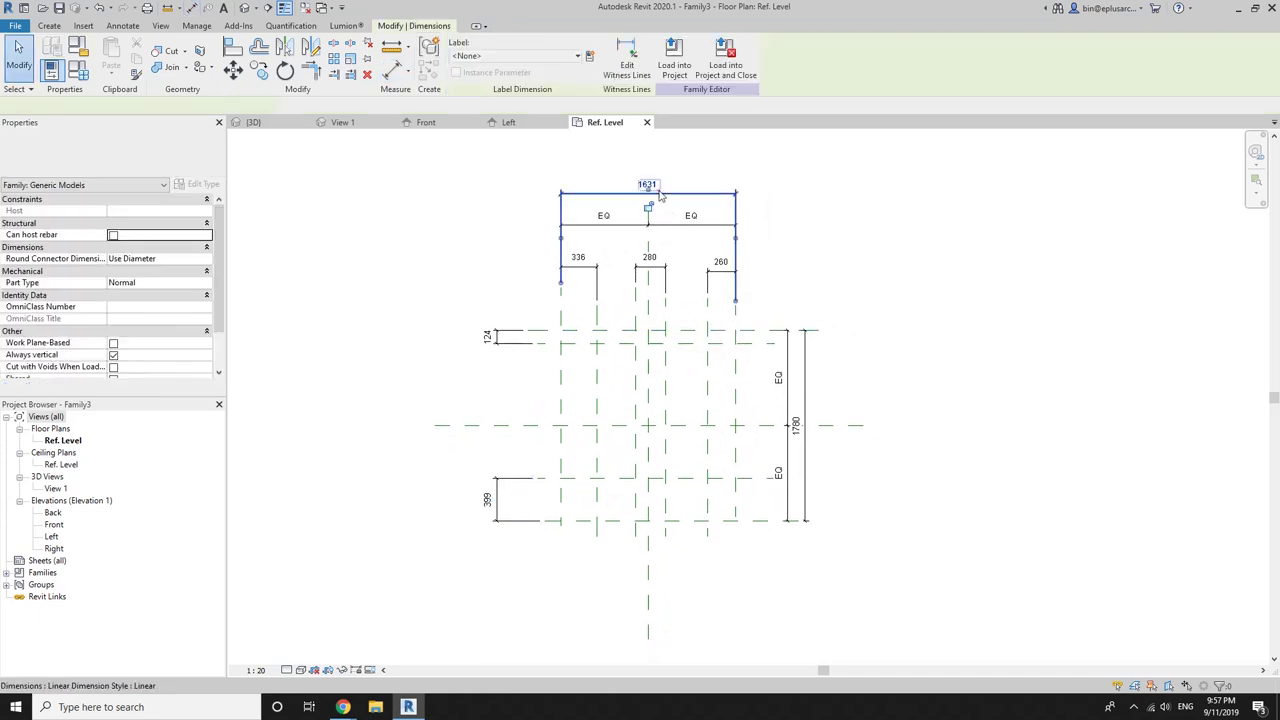
click(591, 55)
text(Panel Width)
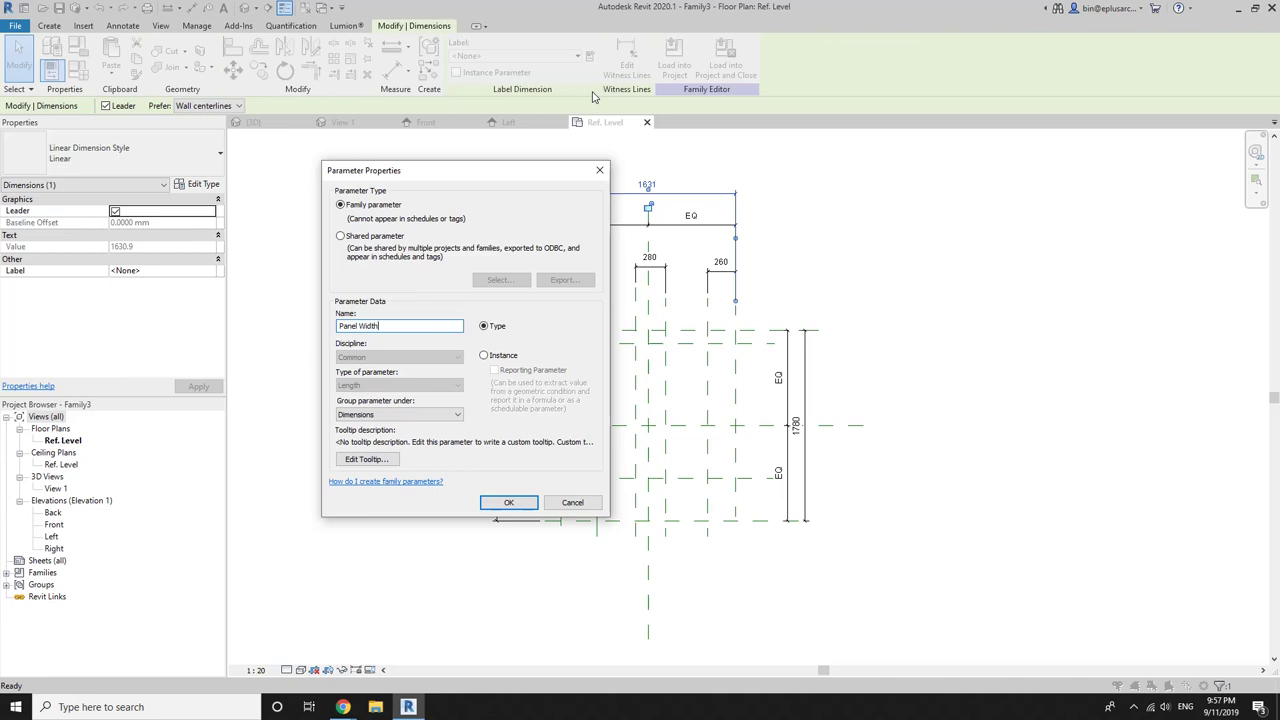
click(520, 500)
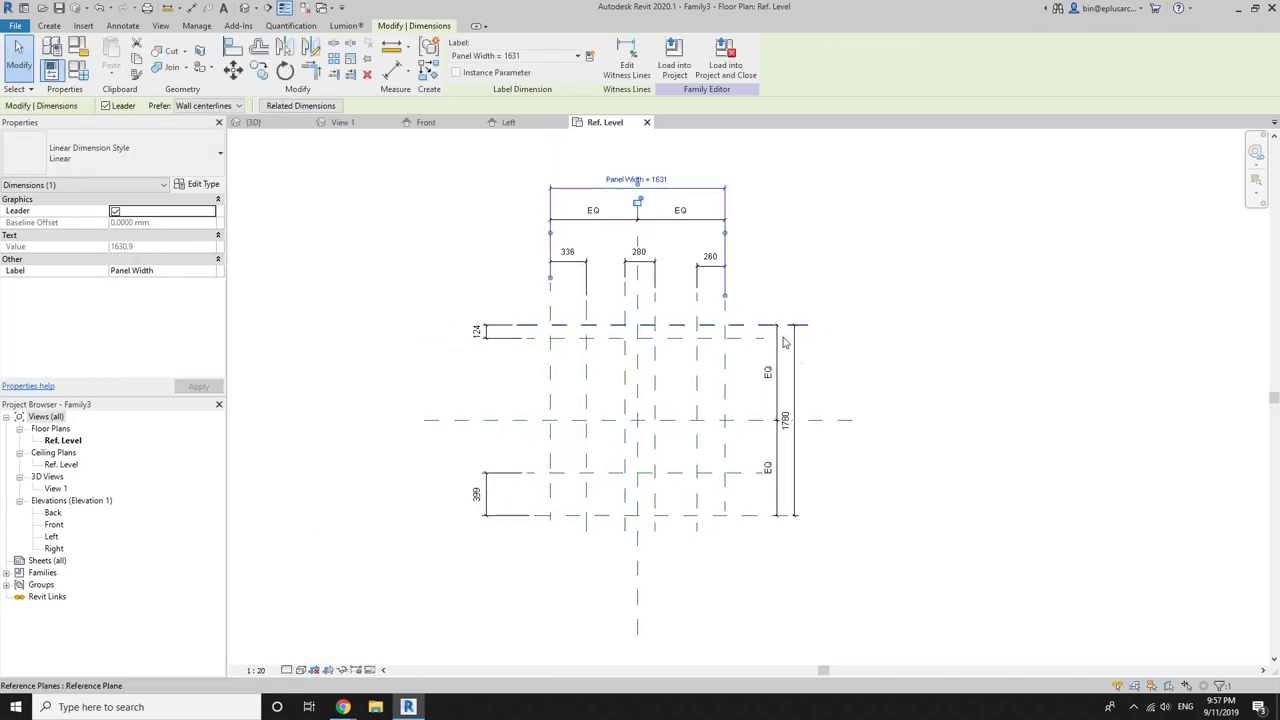
click(784, 343)
click(793, 357)
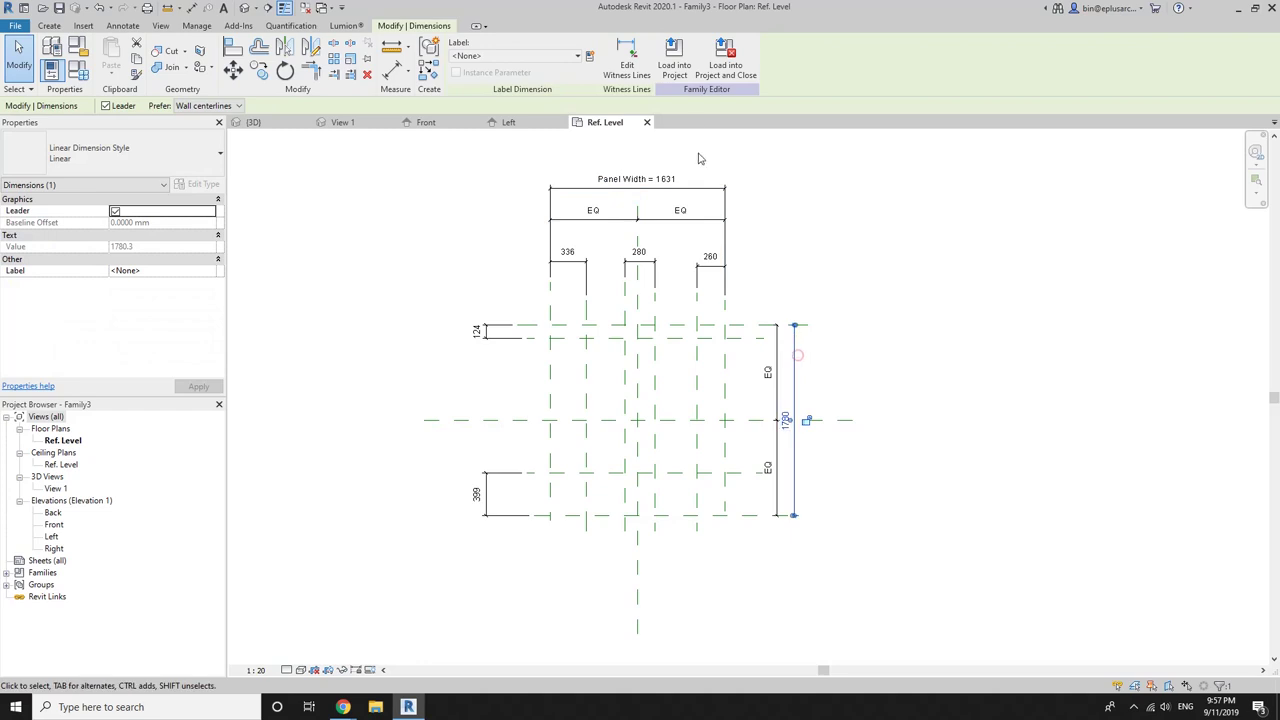
click(590, 57)
text(Panel Length)
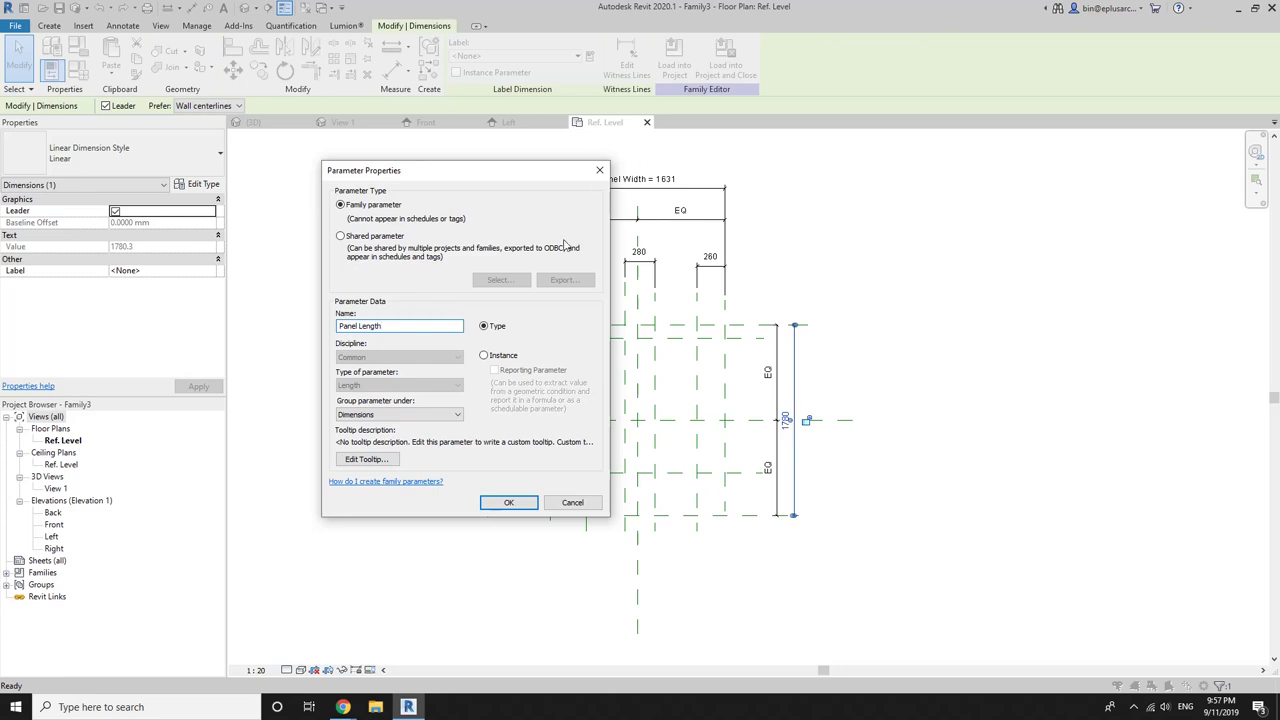
click(508, 502)
- Label the 124, 399, 336 and 260 frame dimensions with a new Frame Width parameter
middle_drag(503, 492, 693, 485)
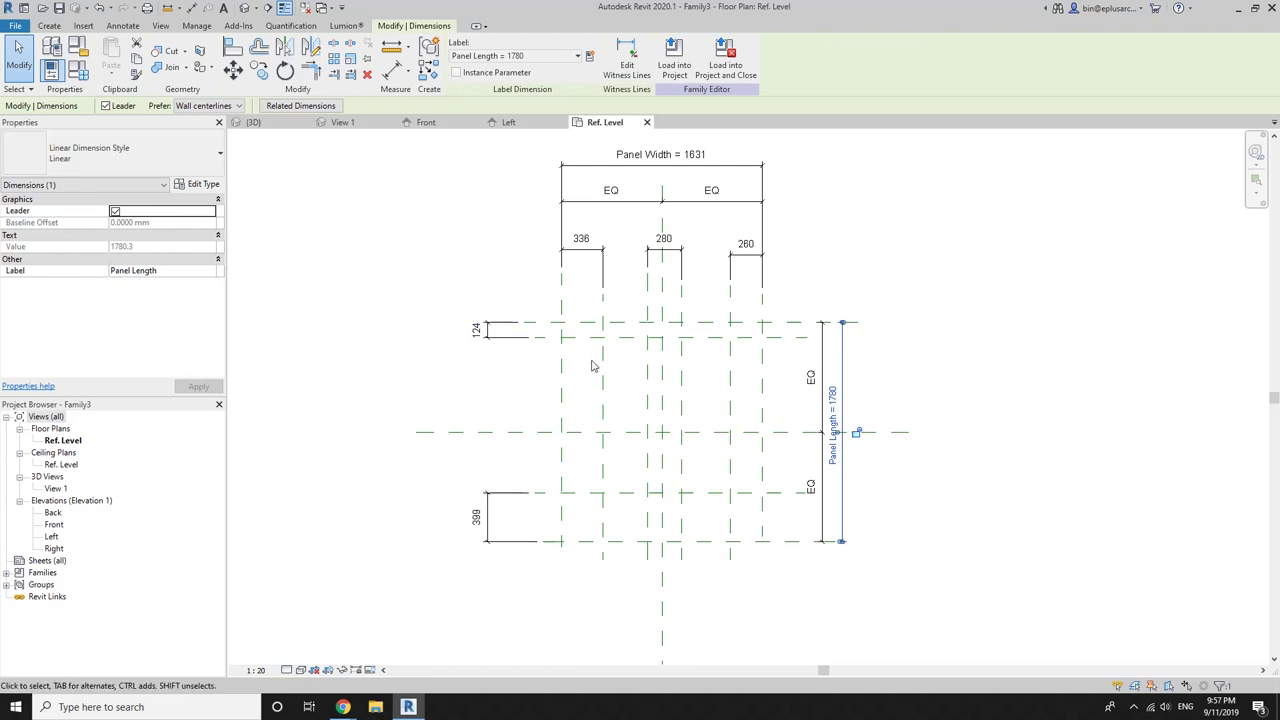
click(478, 330)
ctrl+click(584, 242)
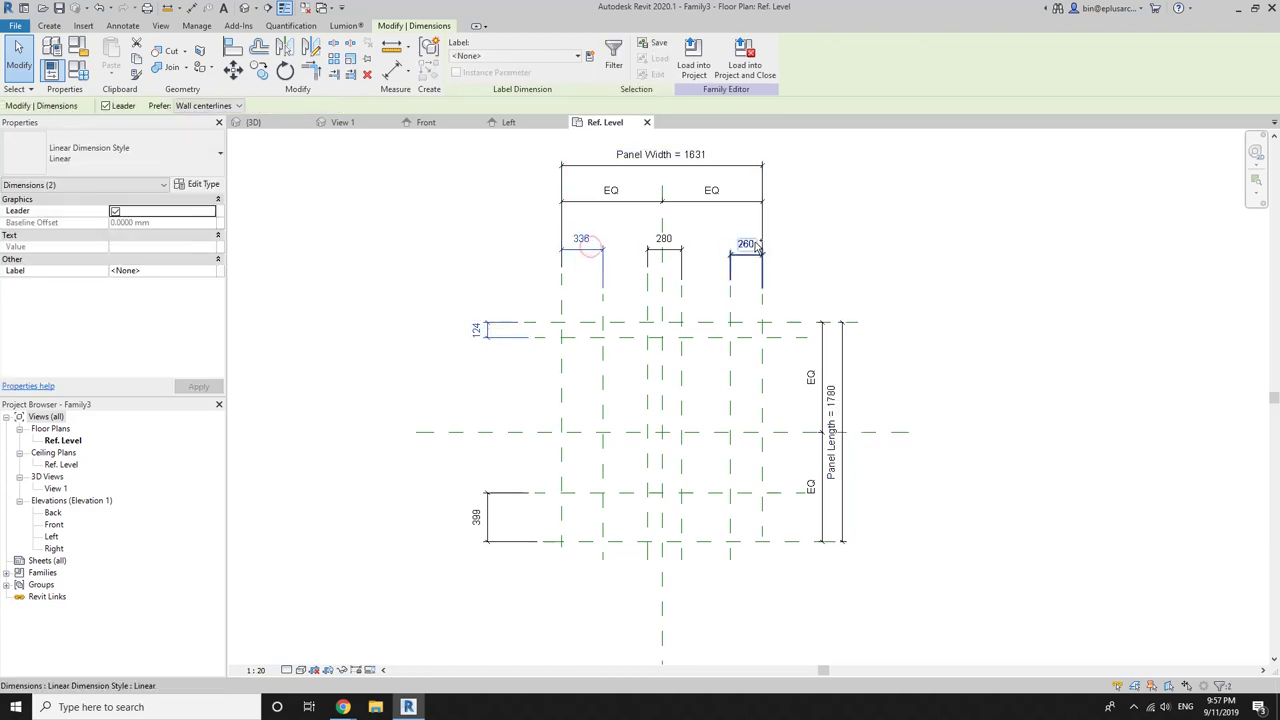
ctrl+click(757, 247)
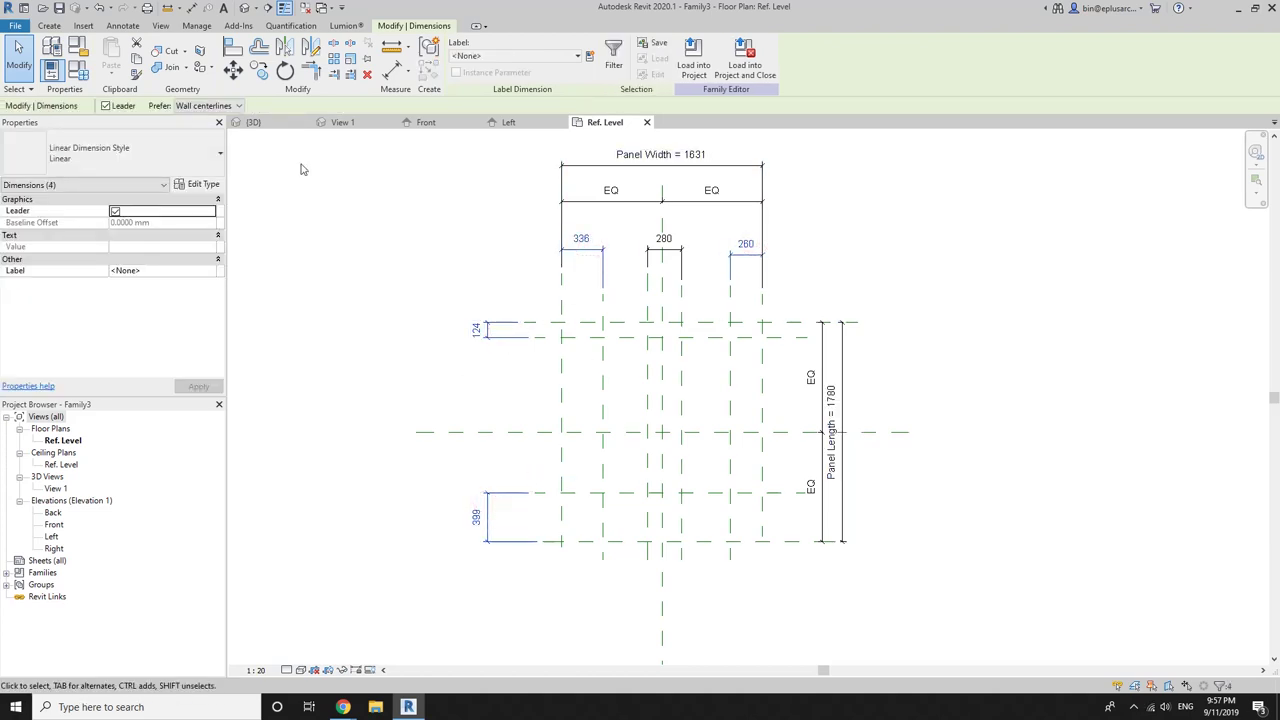
click(79, 68)
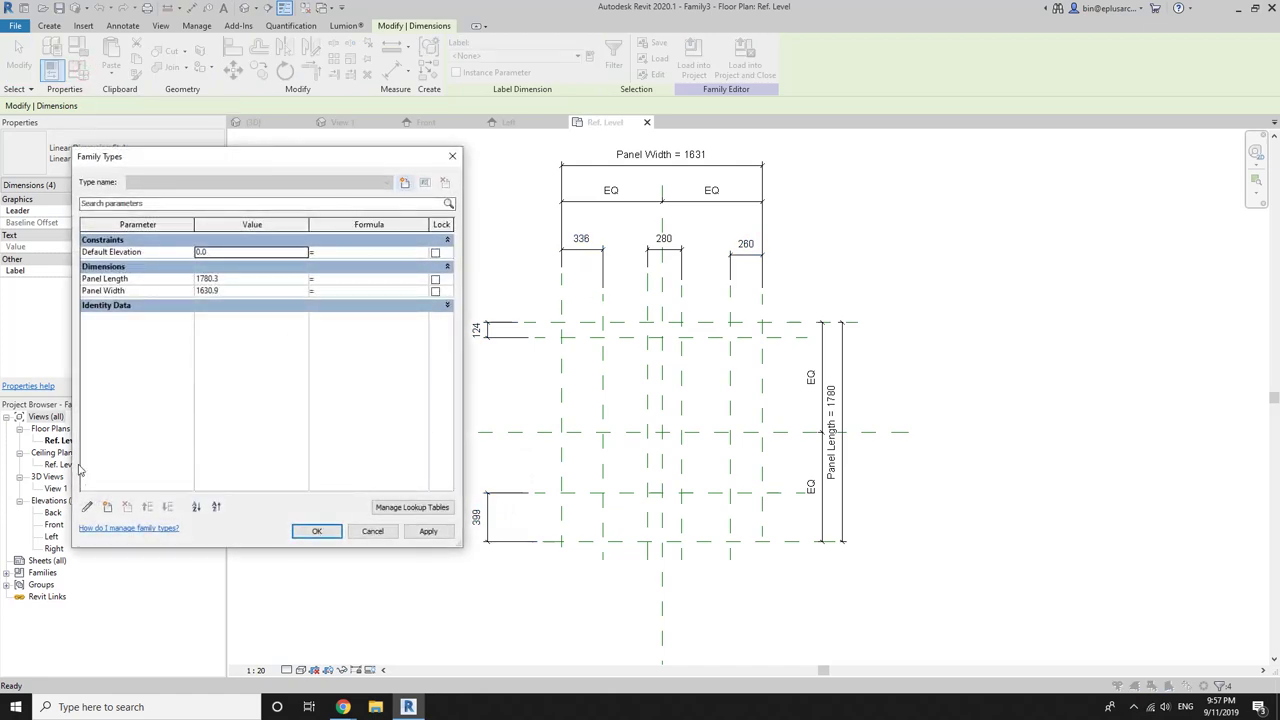
key(Escape)
key(Escape)
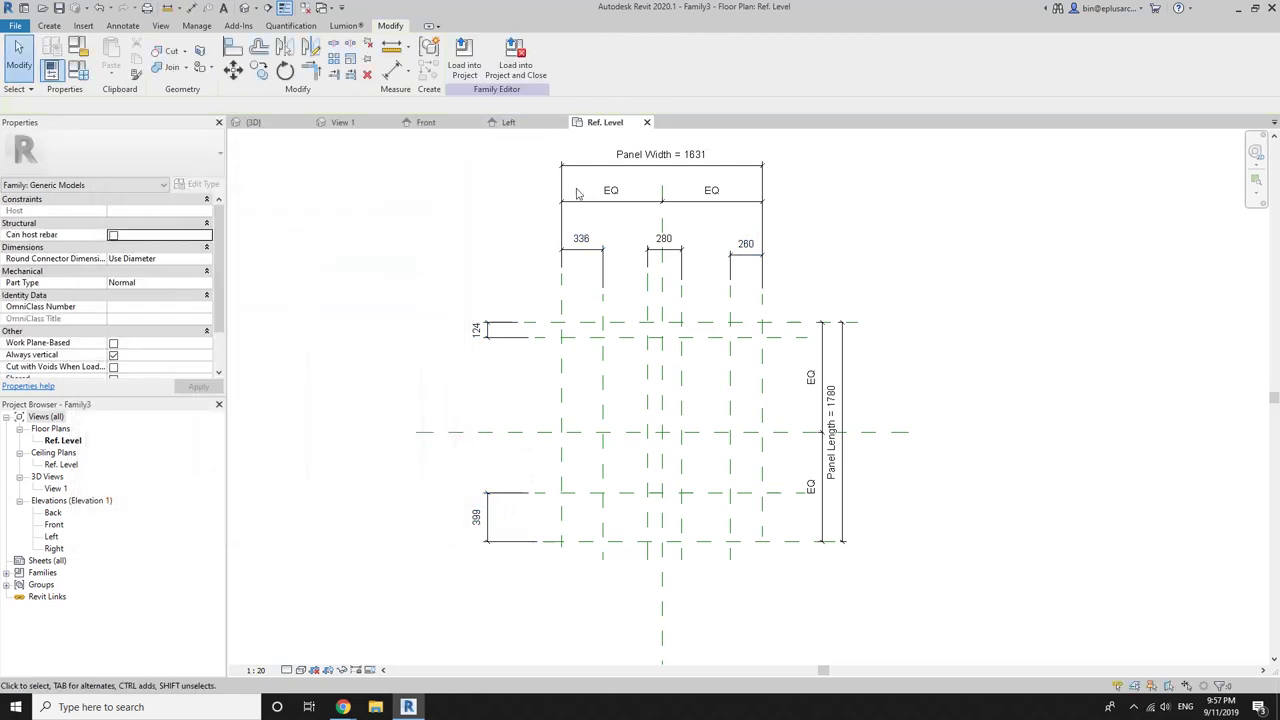
click(501, 328)
ctrl+click(487, 510)
ctrl+click(581, 249)
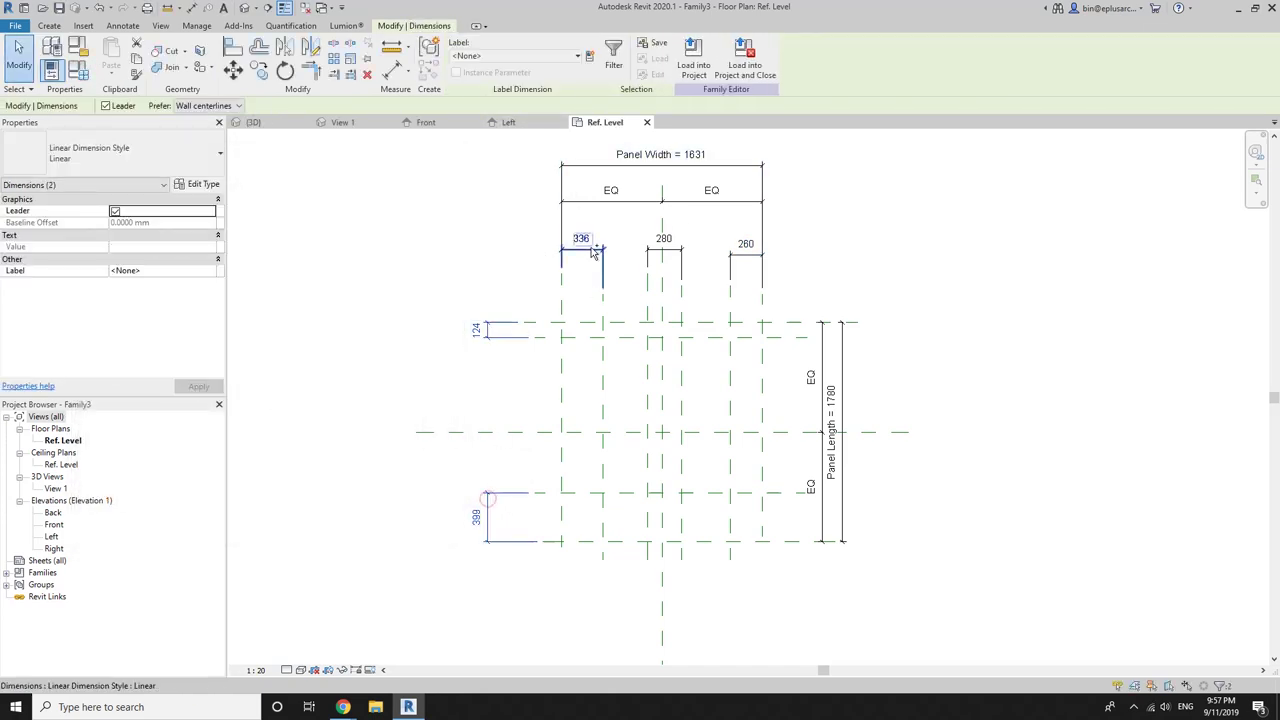
ctrl+click(726, 252)
click(590, 56)
text(Frame Width)
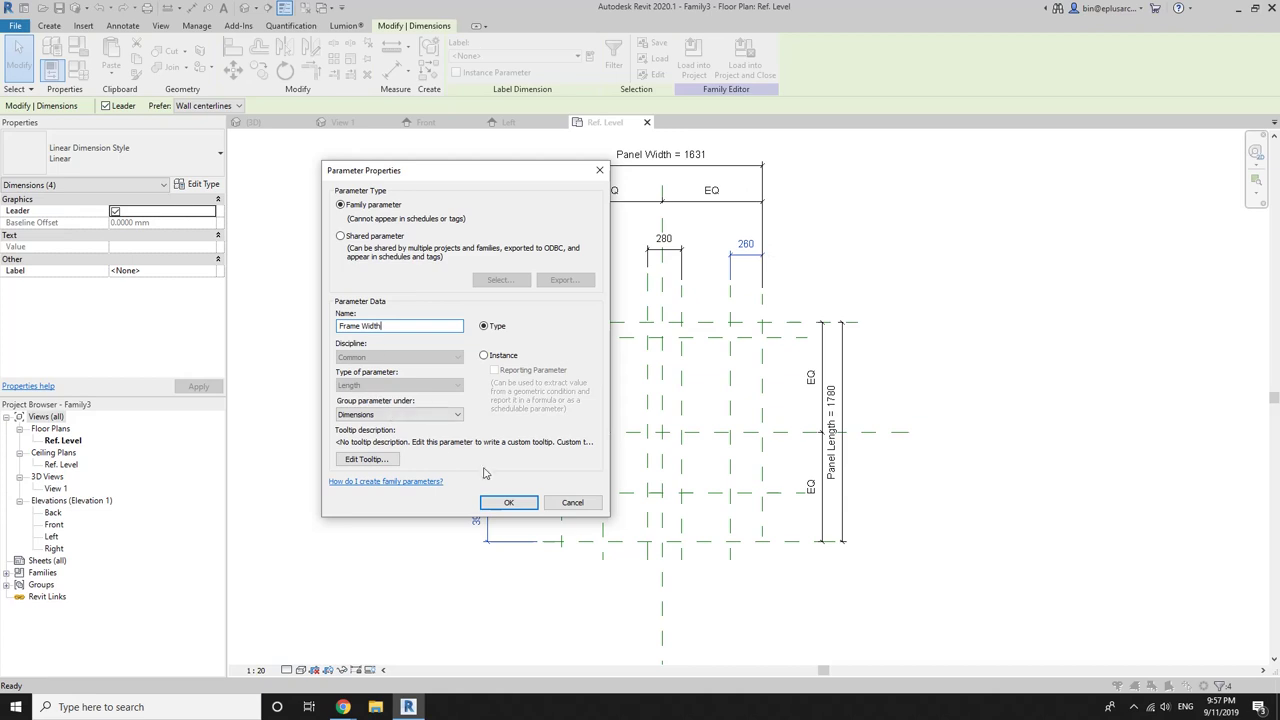
click(505, 503)
- Assign the Frame Width label to the 280 dimension as well
middle_drag(680, 350, 680, 363)
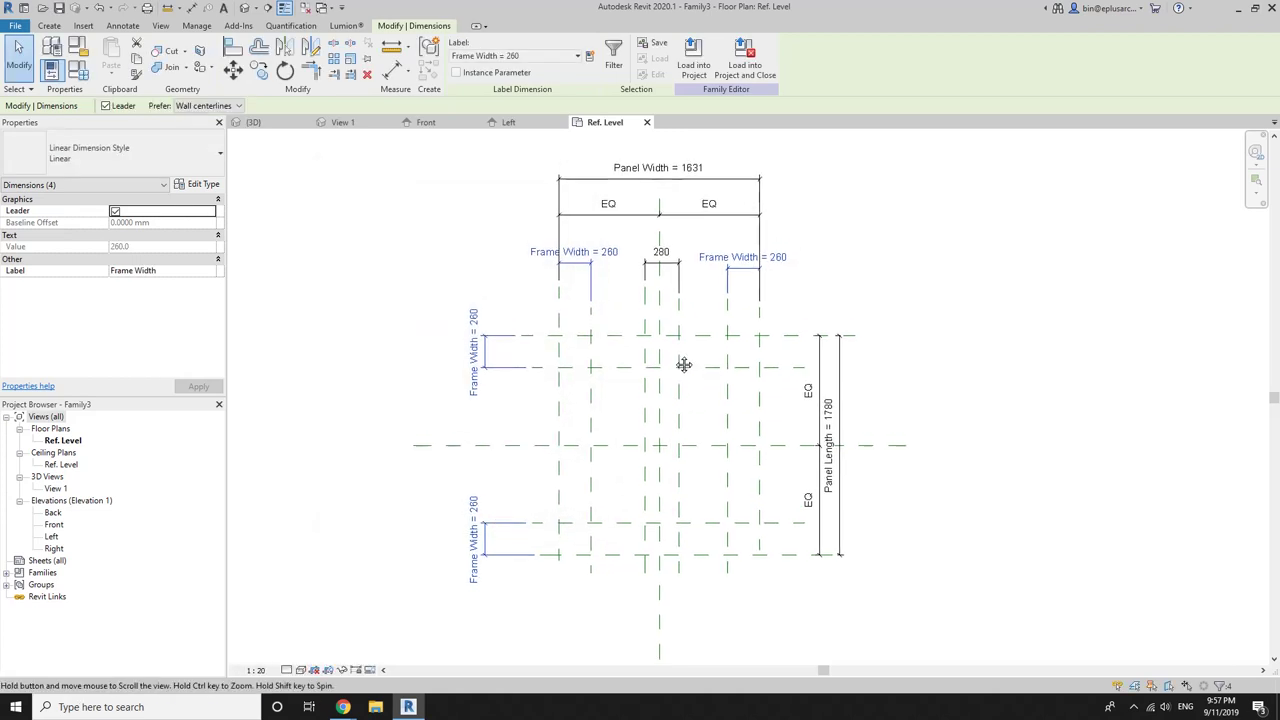
key(Escape)
click(661, 263)
click(520, 56)
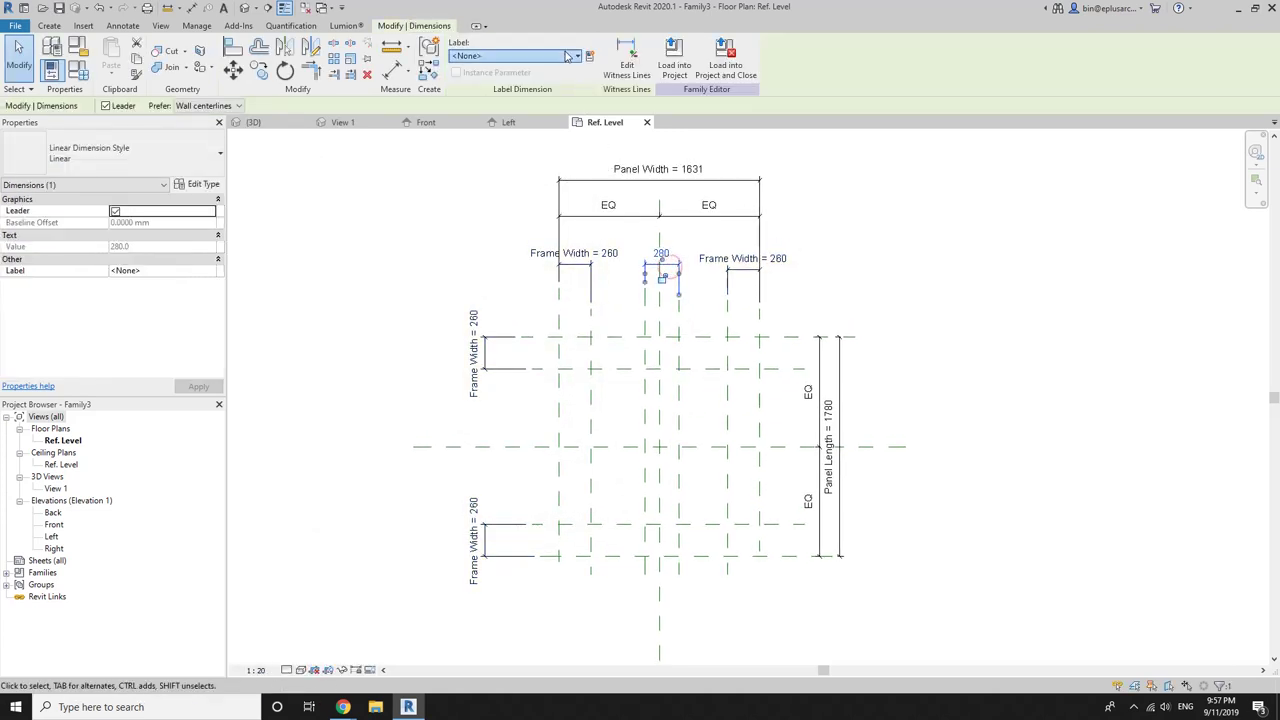
click(505, 117)
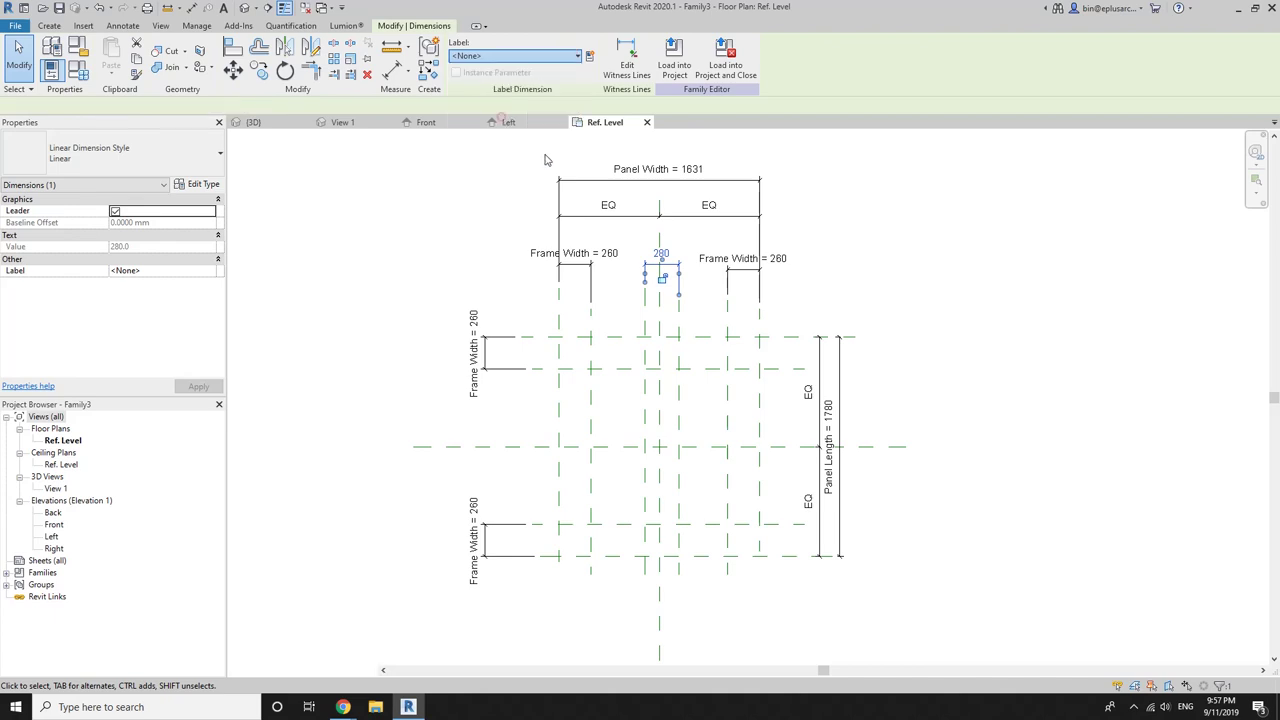
scroll(688, 307, up, 2)
- Dimension the three centre reference planes and make their spacing equal with EQ
key(d)
key(i)
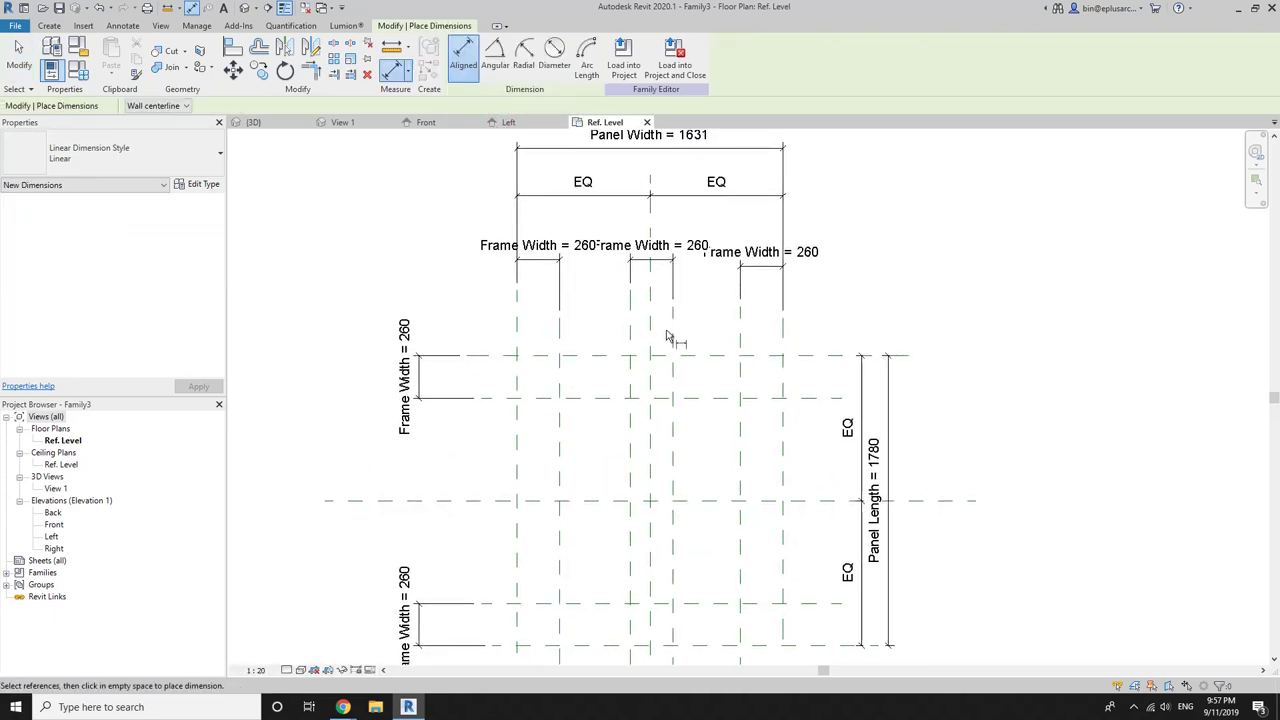
click(651, 328)
click(630, 316)
click(672, 305)
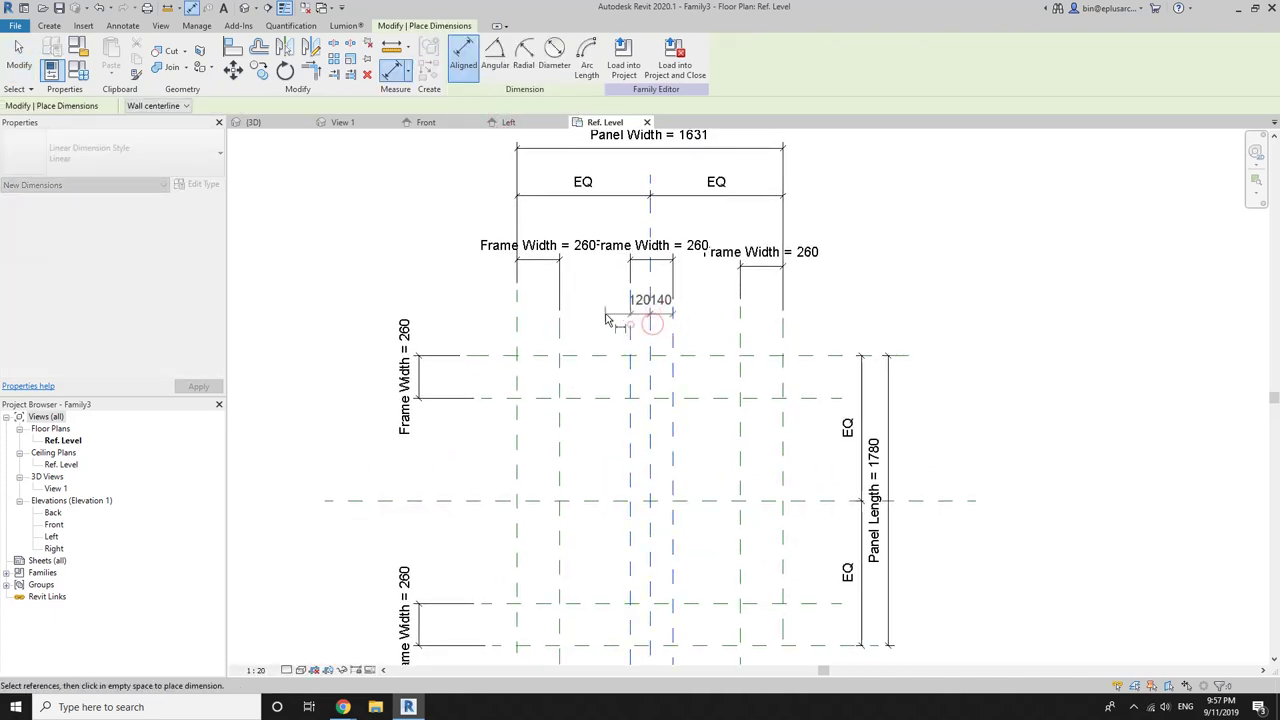
click(663, 311)
click(651, 270)
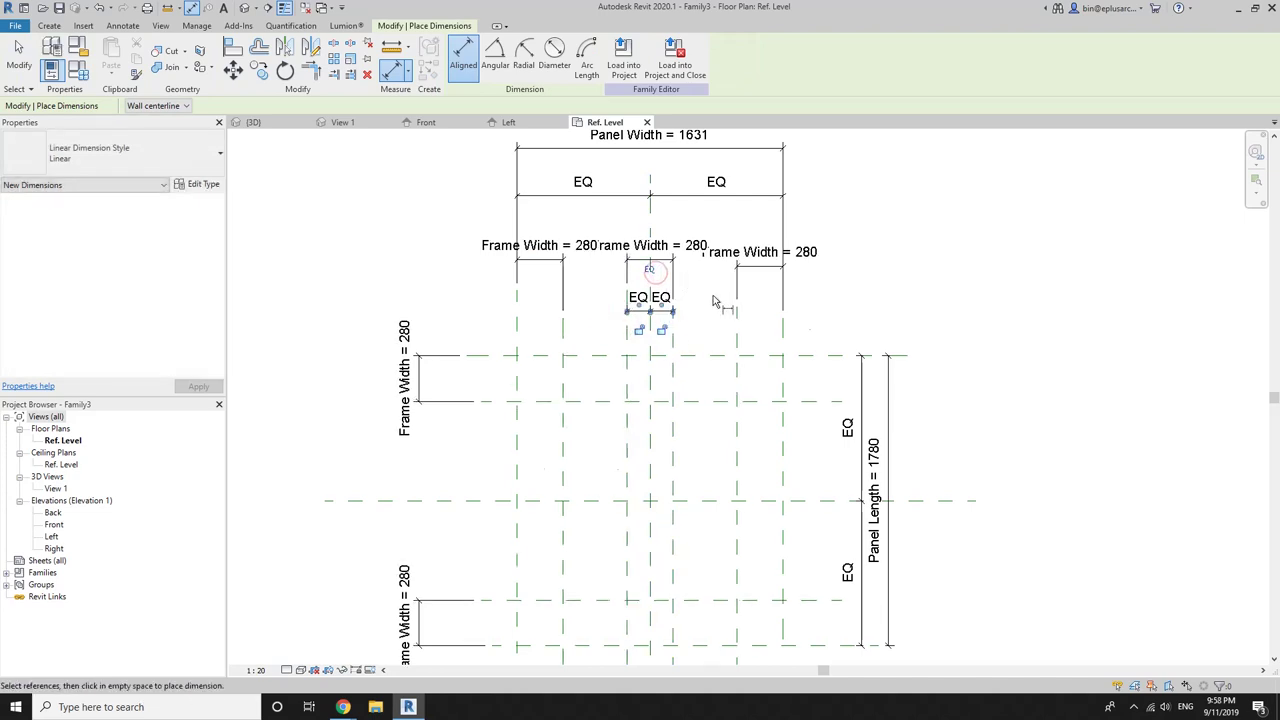
key(Escape)
key(Escape)
scroll(729, 290, down, 2)
scroll(751, 244, up, 2)
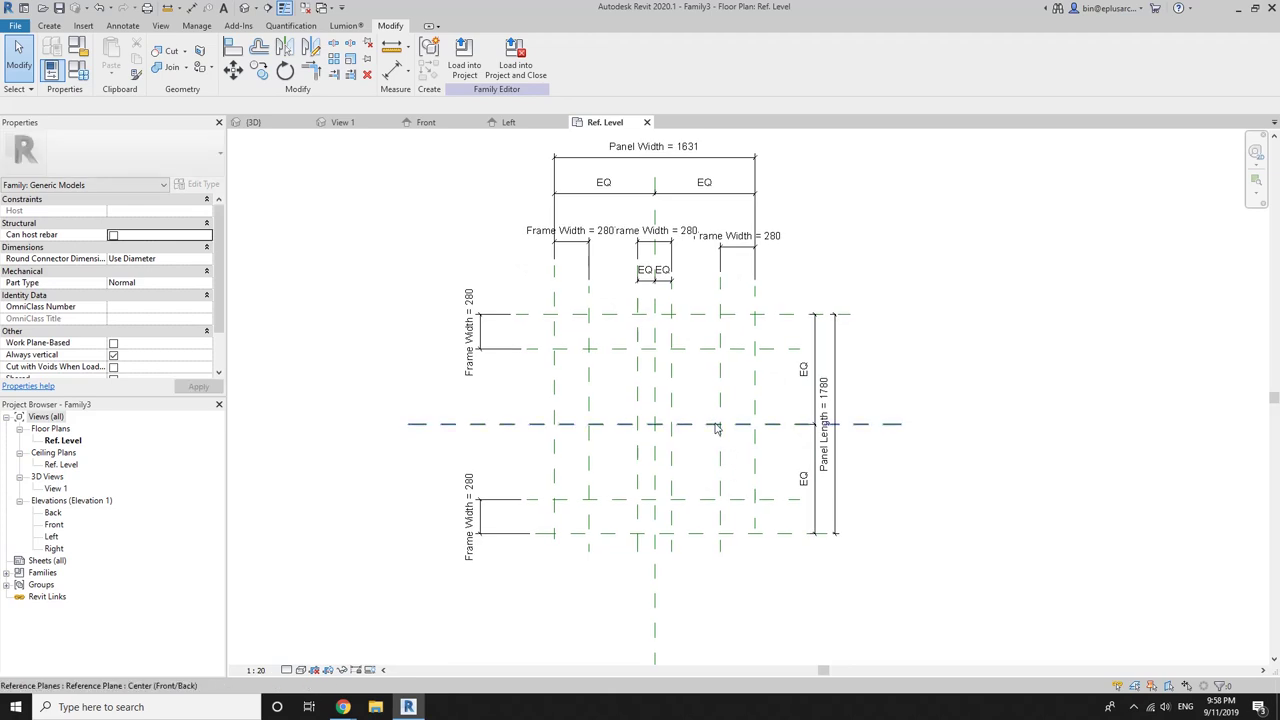
middle_drag(696, 420, 700, 432)
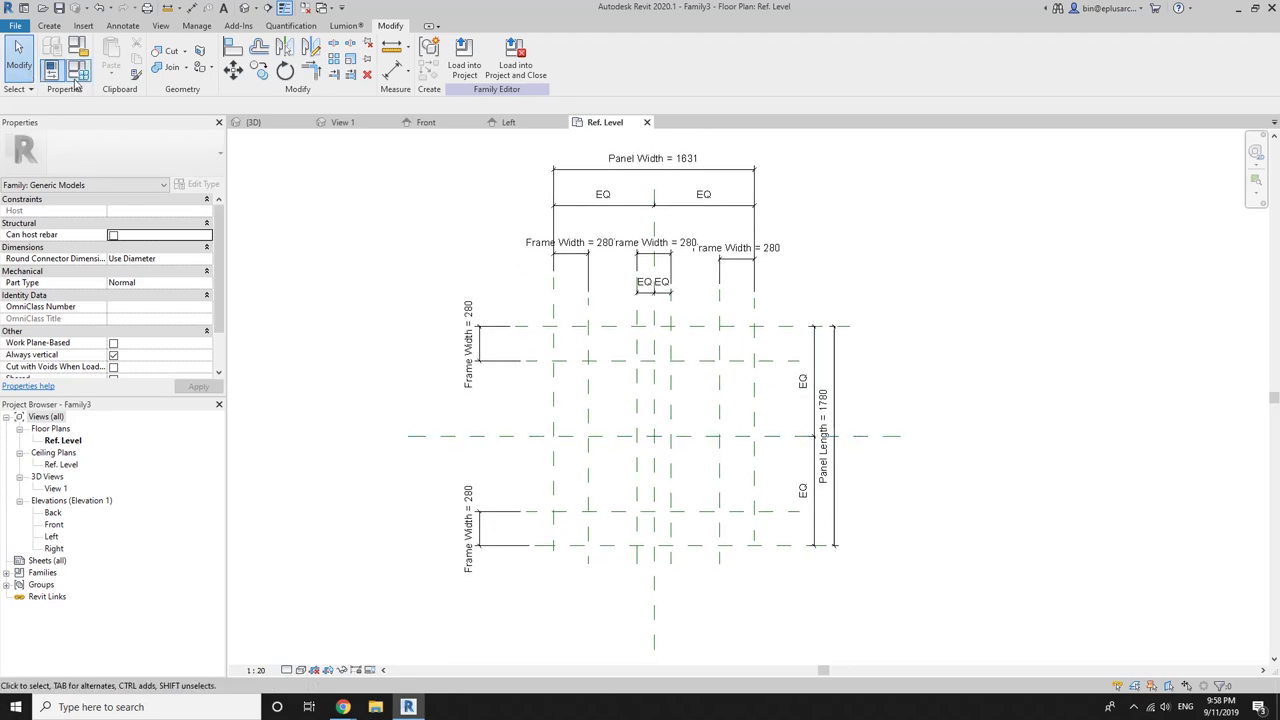
click(76, 77)
- Set Panel Length 1500, Panel Width 900 and Frame Width 35 in Family Types and apply
drag(273, 167, 241, 115)
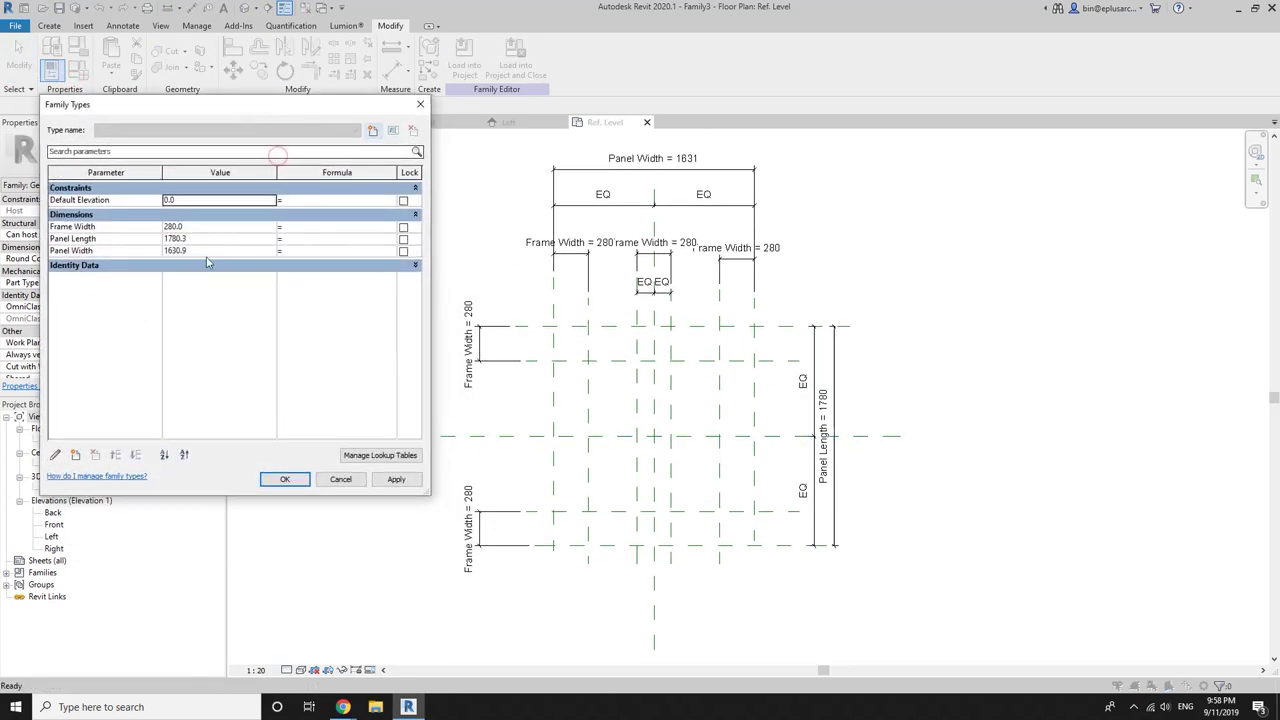
click(237, 240)
text(1500)
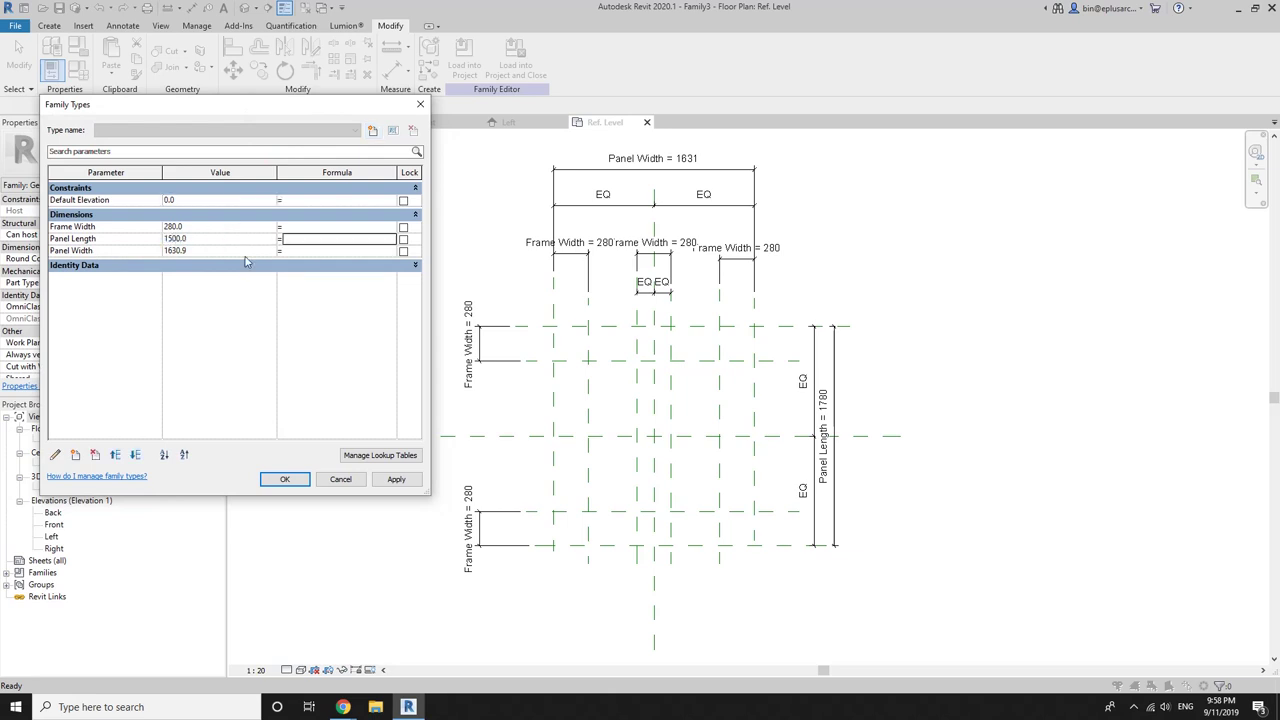
click(245, 254)
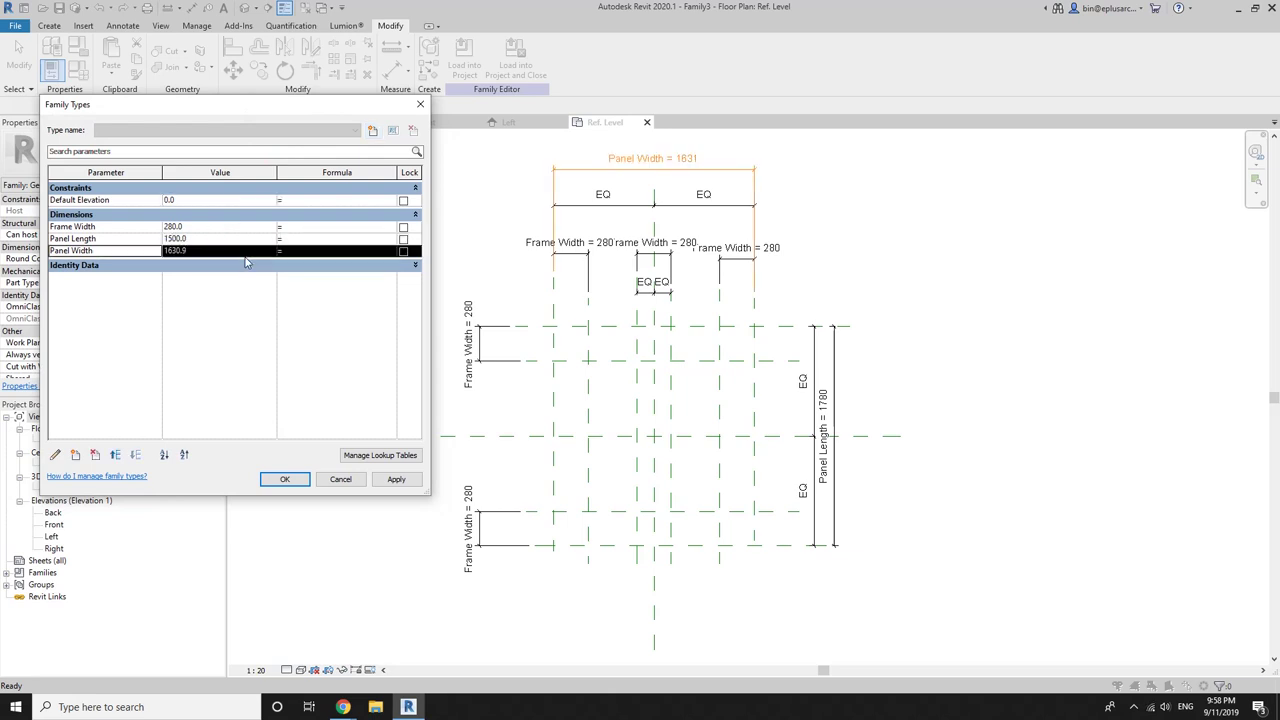
click(245, 254)
text(900)
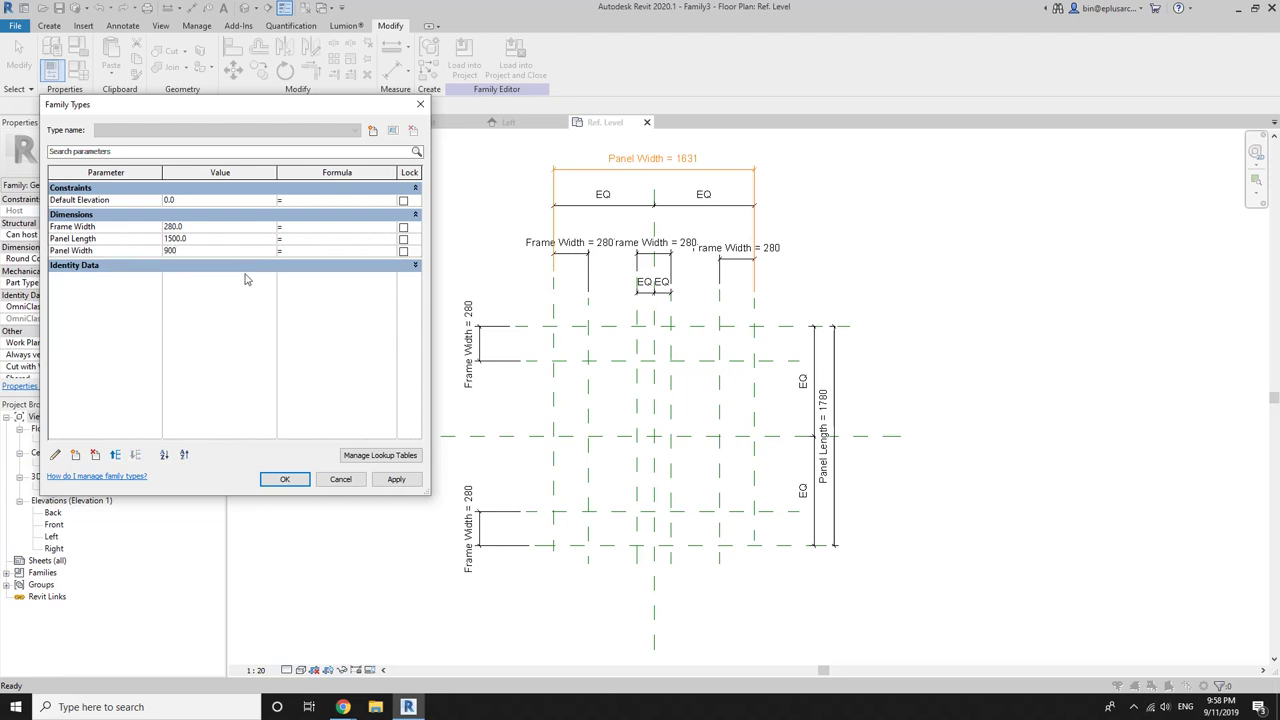
click(213, 217)
click(215, 216)
click(396, 480)
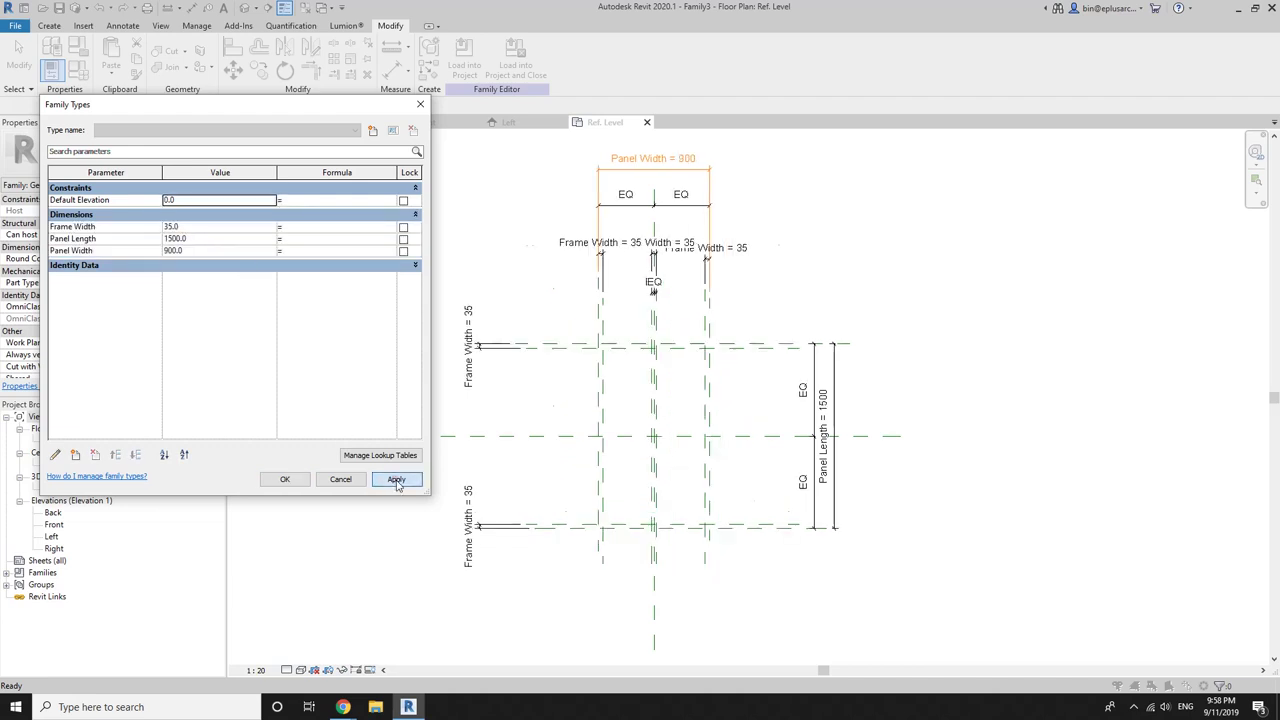
click(284, 479)
scroll(690, 475, up, 2)
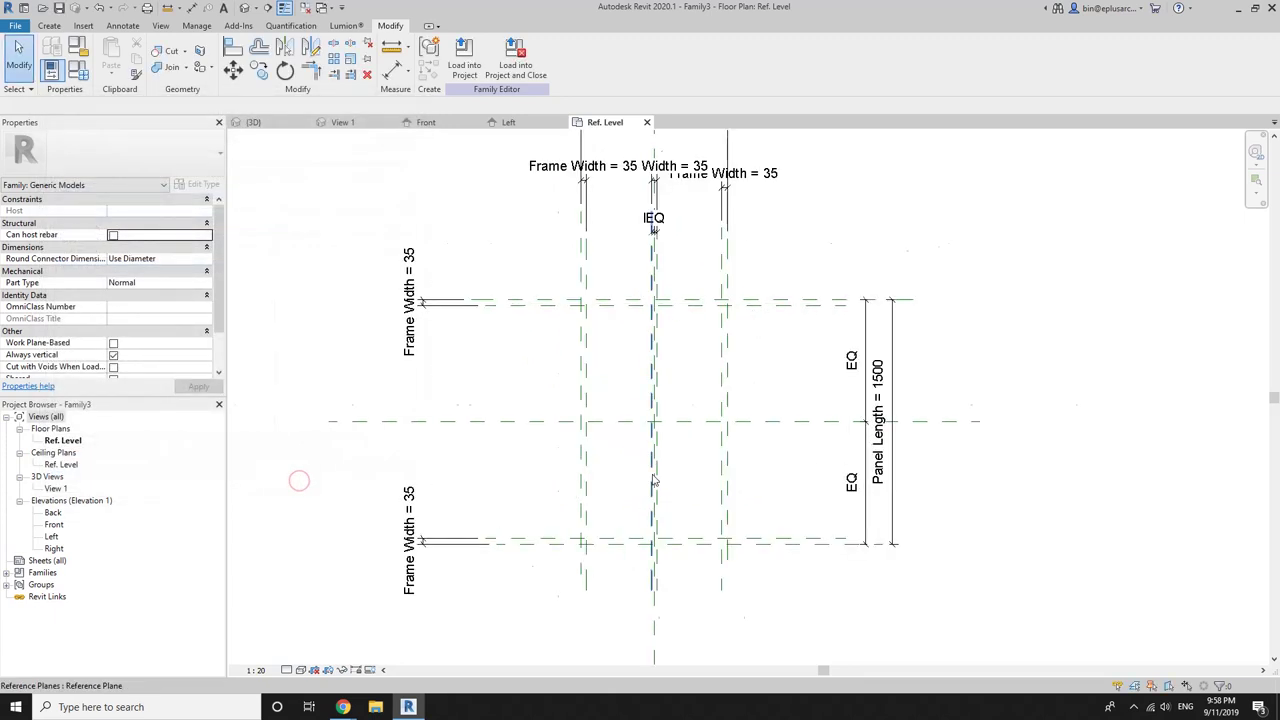
scroll(697, 471, up, 1)
middle_drag(667, 484, 651, 487)
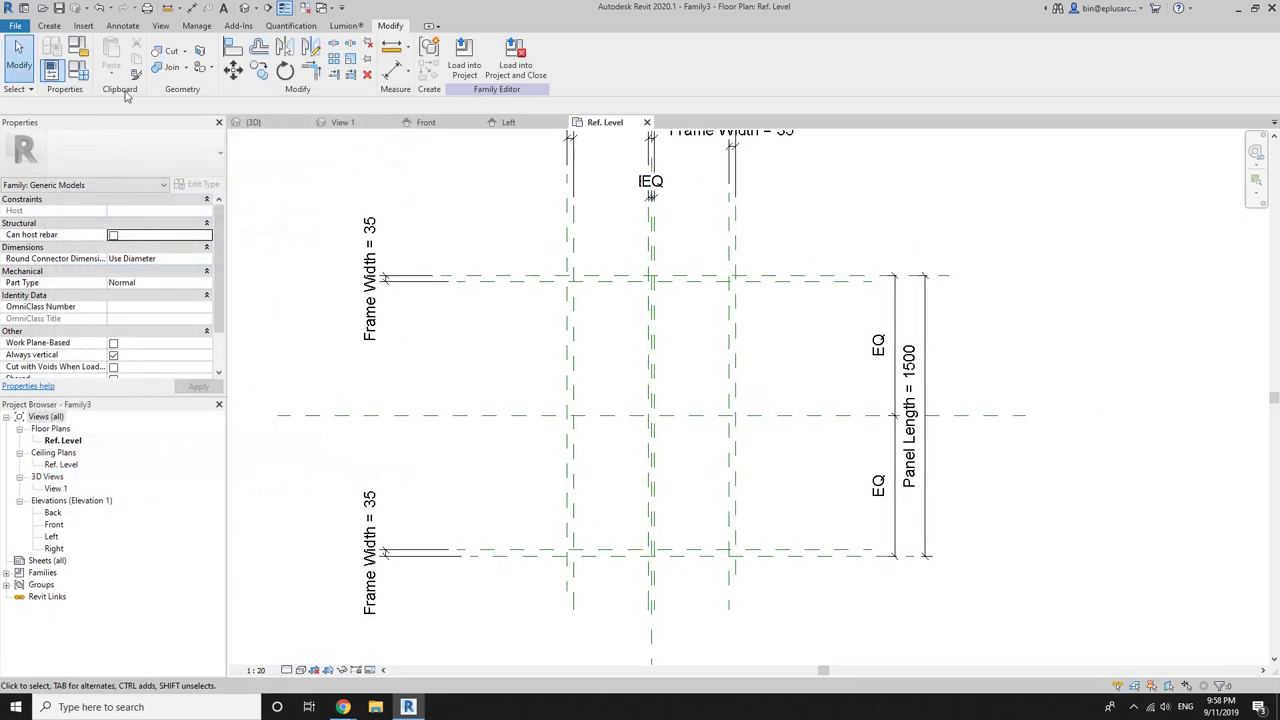
- Start a solid extrusion and sketch the outer panel rectangle locked to its reference planes
click(50, 26)
click(112, 58)
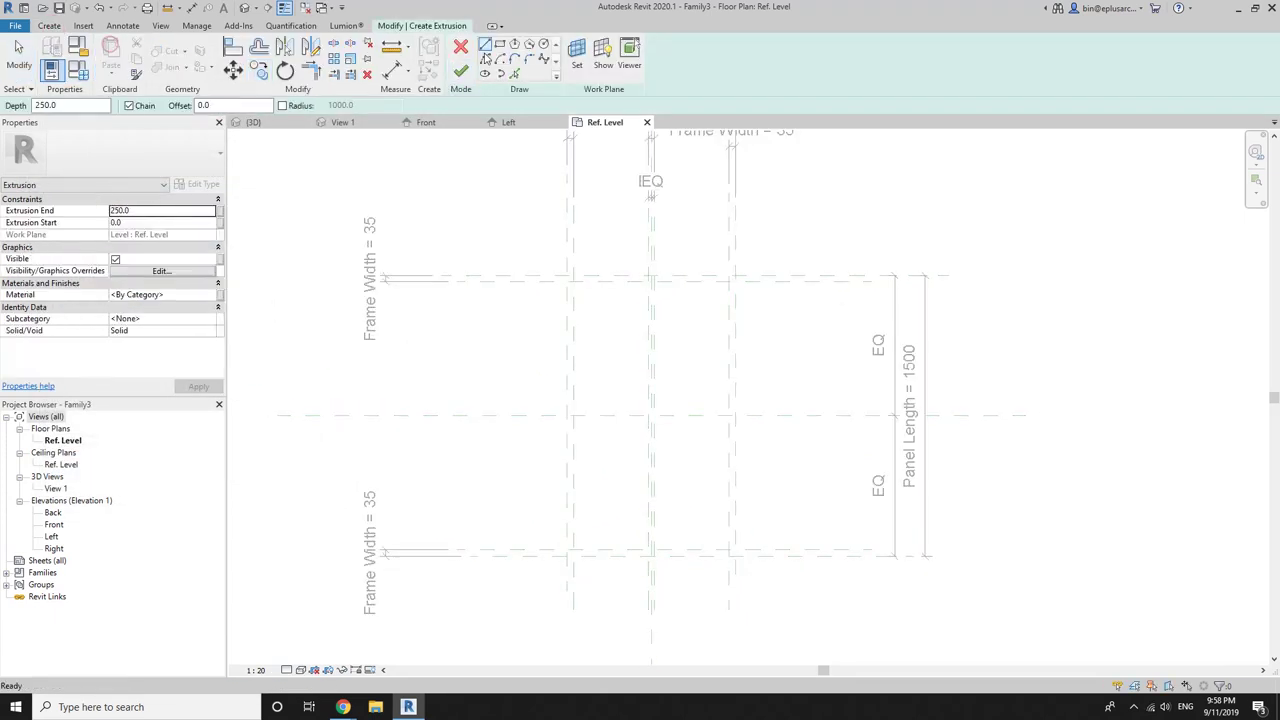
click(566, 274)
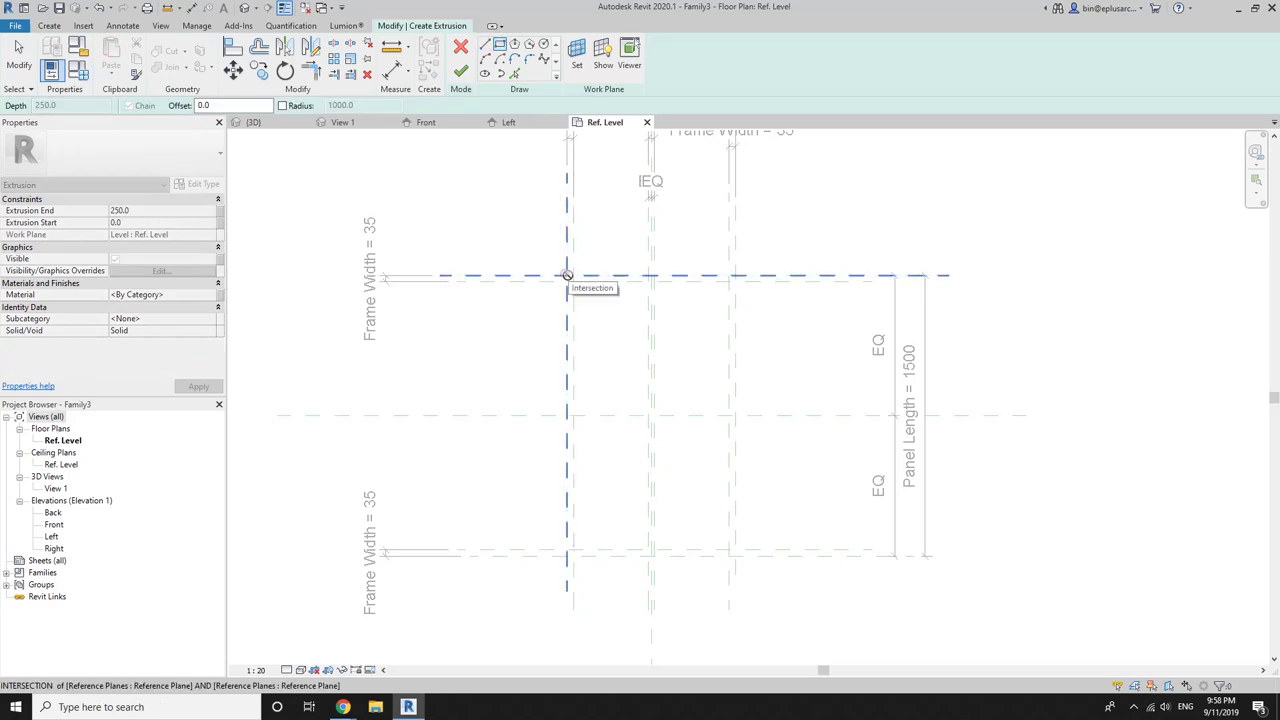
click(735, 556)
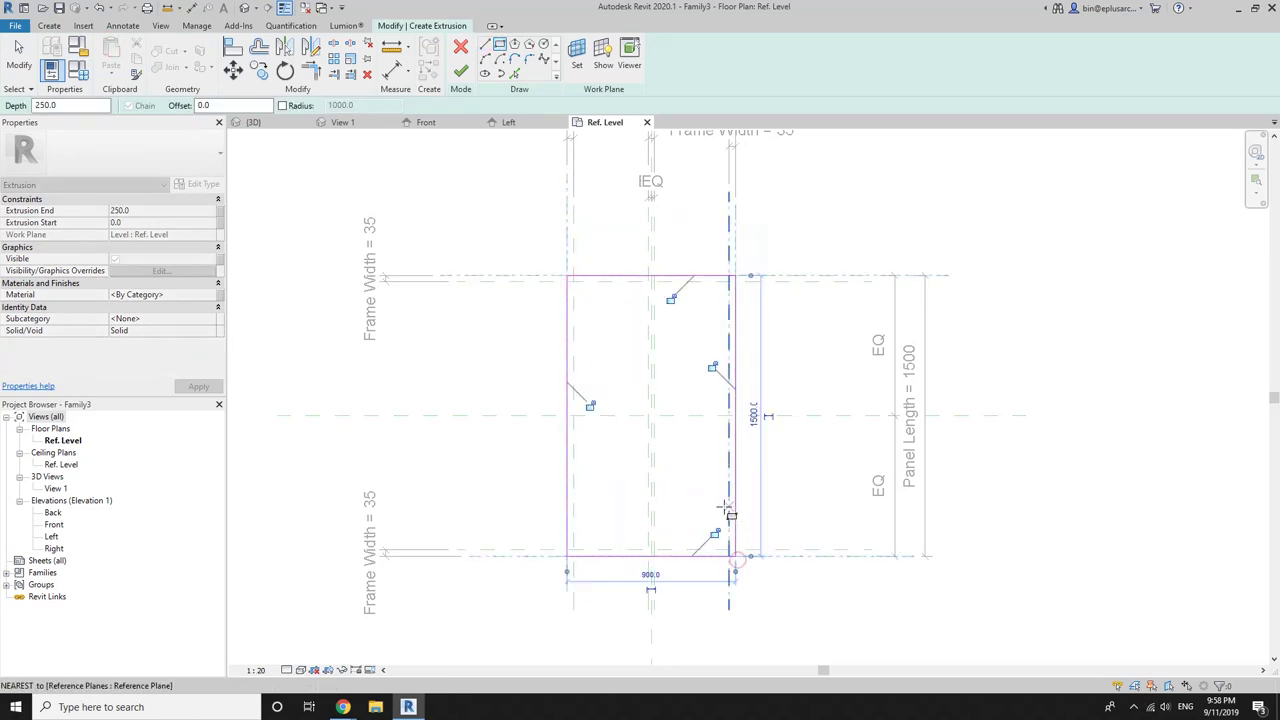
click(670, 298)
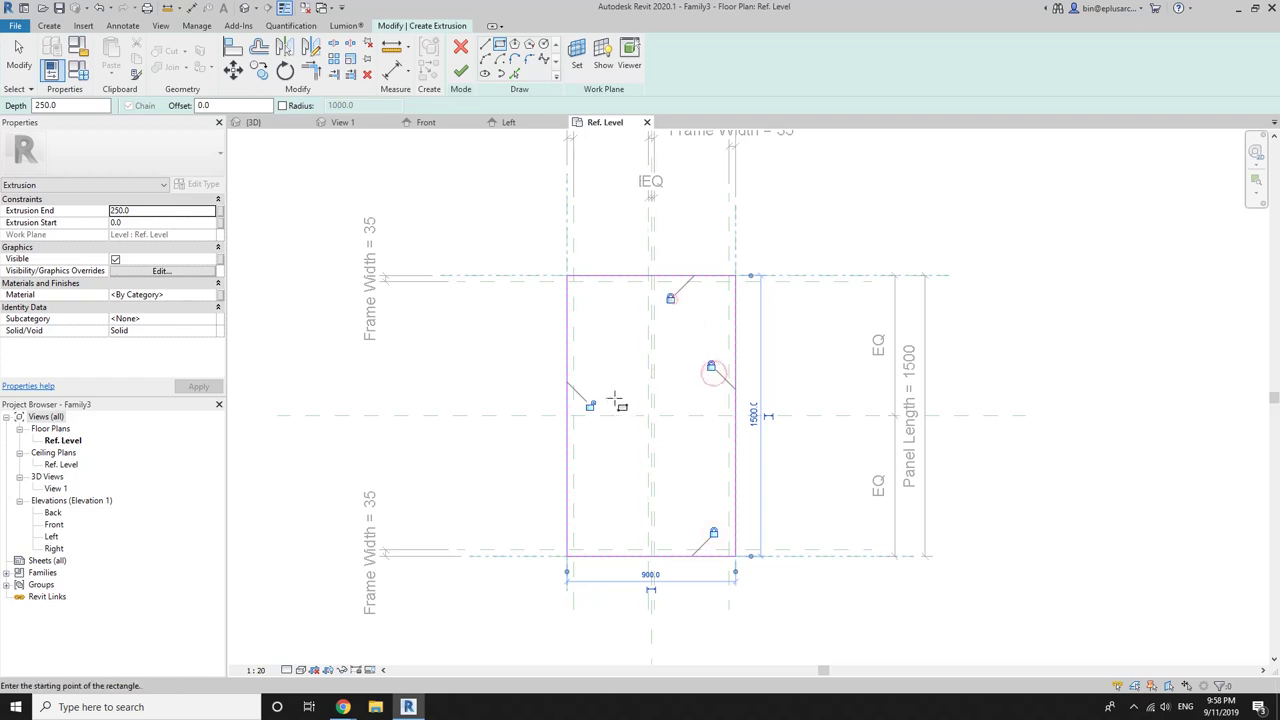
- Sketch the left and right inner openings, finish the extrusion, and view the Front elevation
click(572, 281)
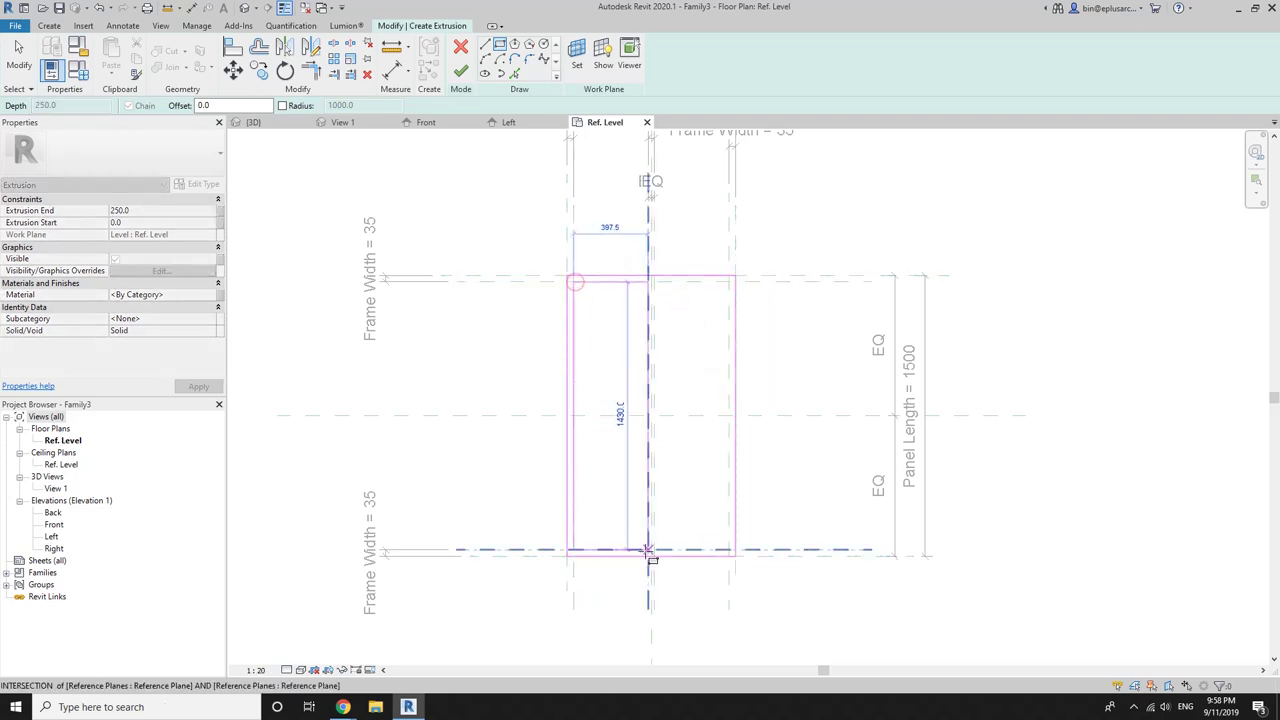
click(648, 551)
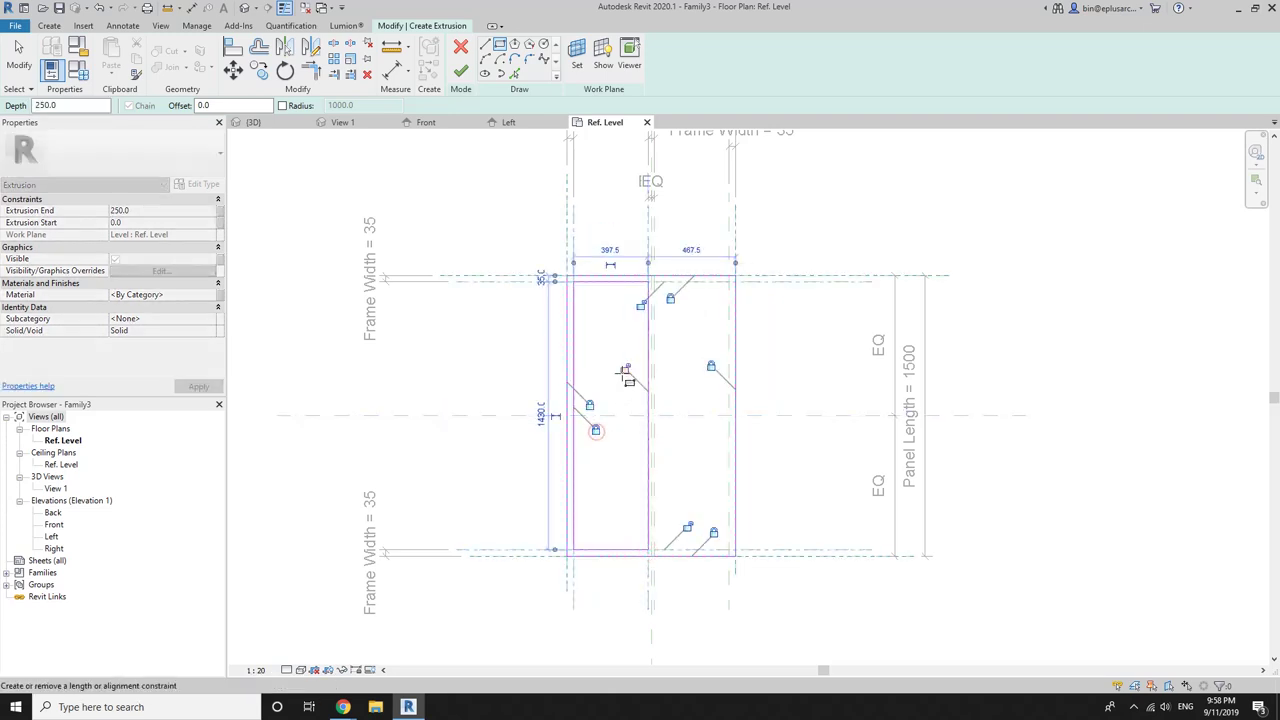
click(652, 551)
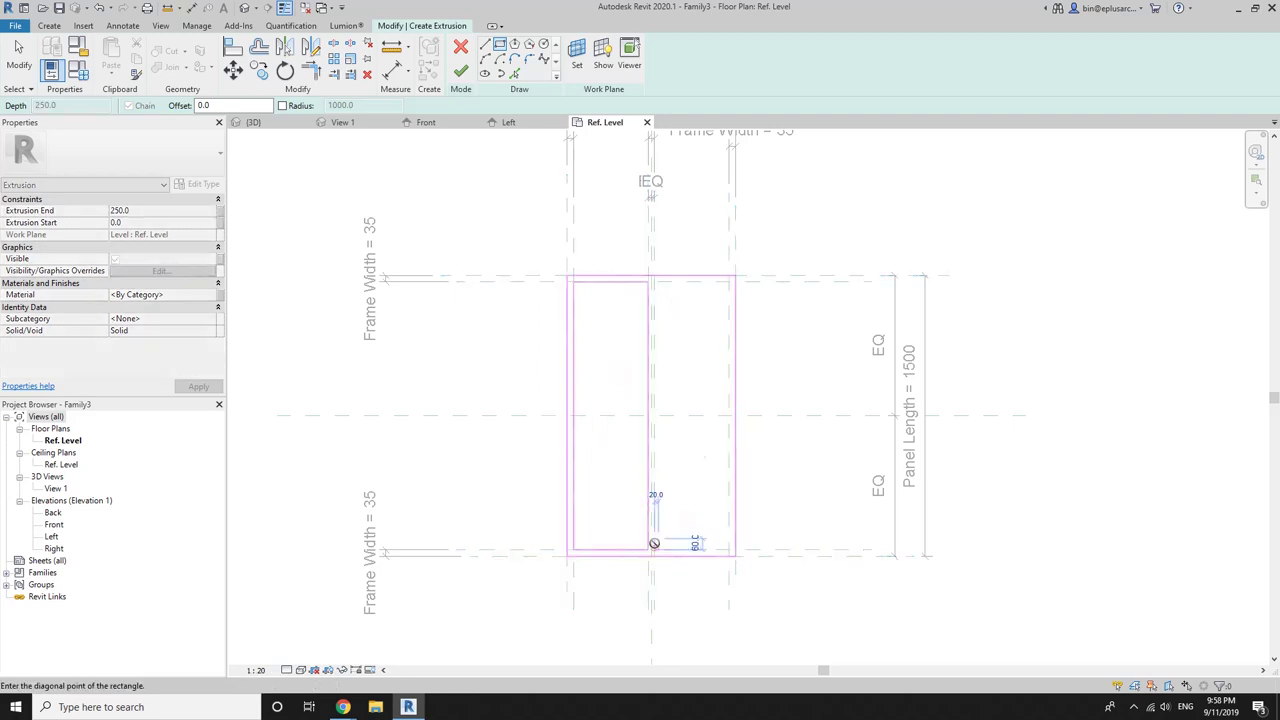
click(729, 281)
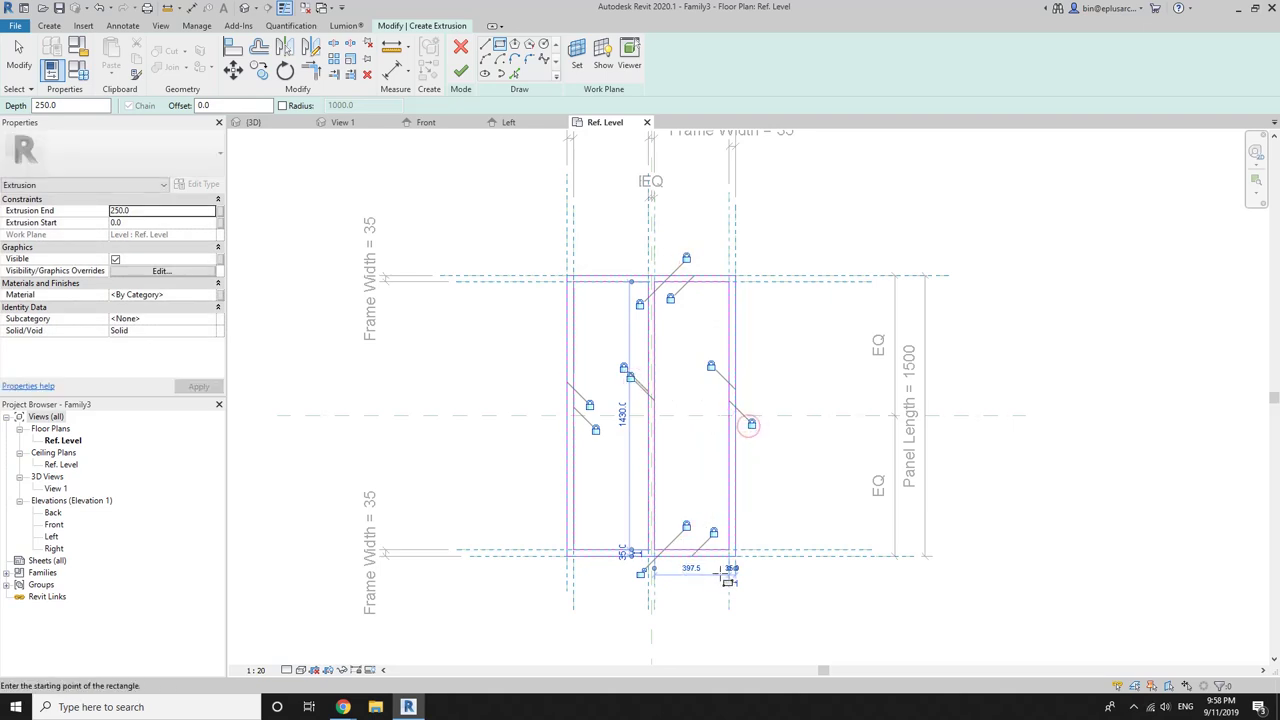
click(459, 75)
double_click(54, 524)
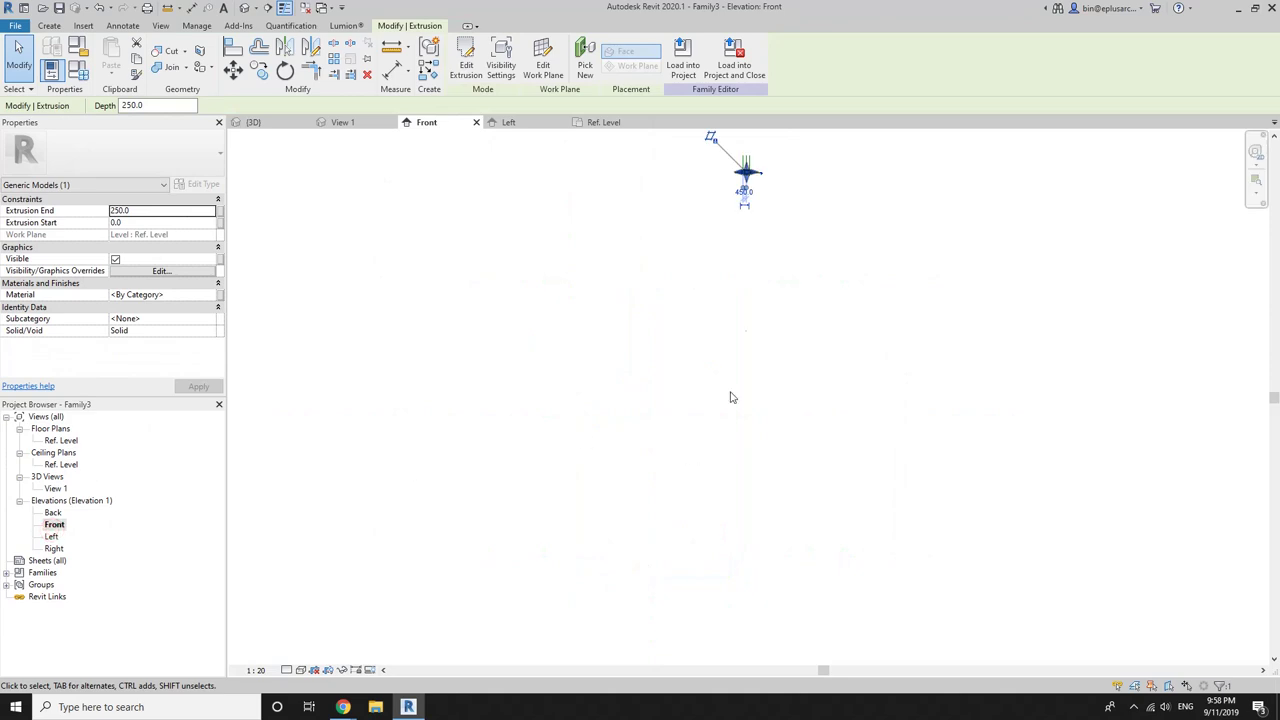
- Draw a horizontal reference plane above the frame in the Front elevation
scroll(683, 251, up, 2)
scroll(660, 194, up, 2)
scroll(619, 410, up, 2)
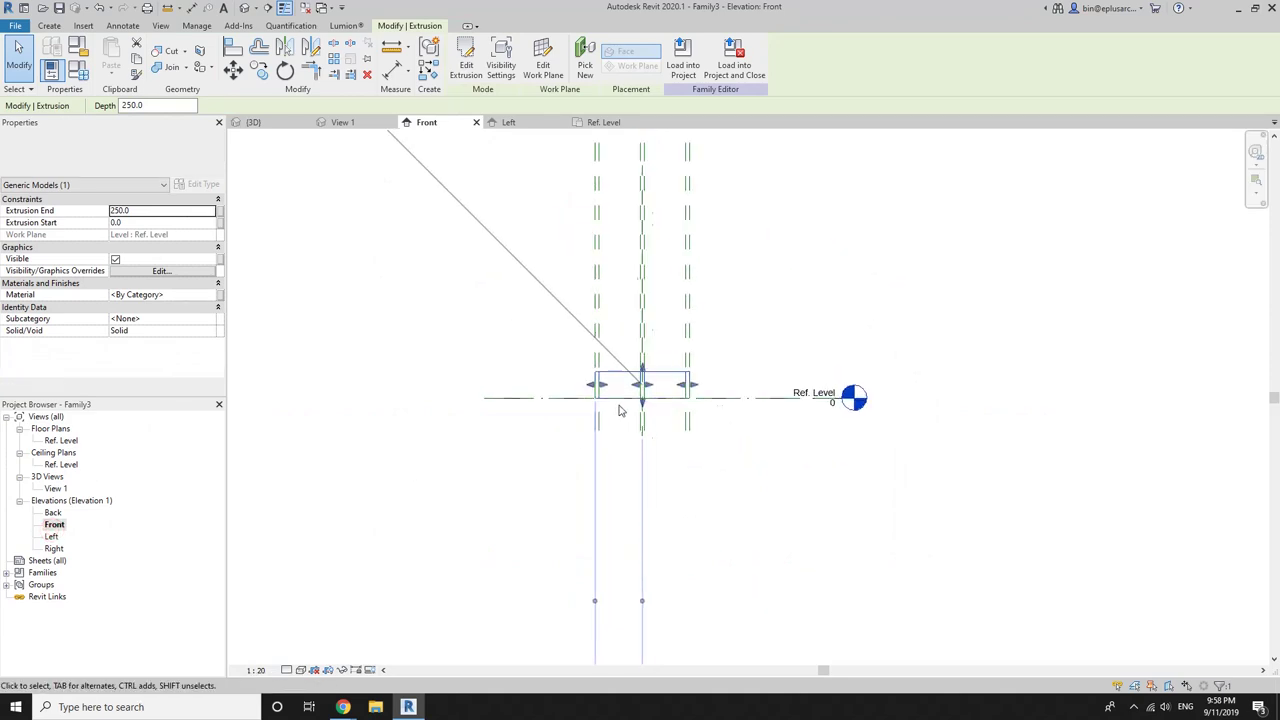
scroll(622, 405, up, 4)
drag(676, 306, 676, 250)
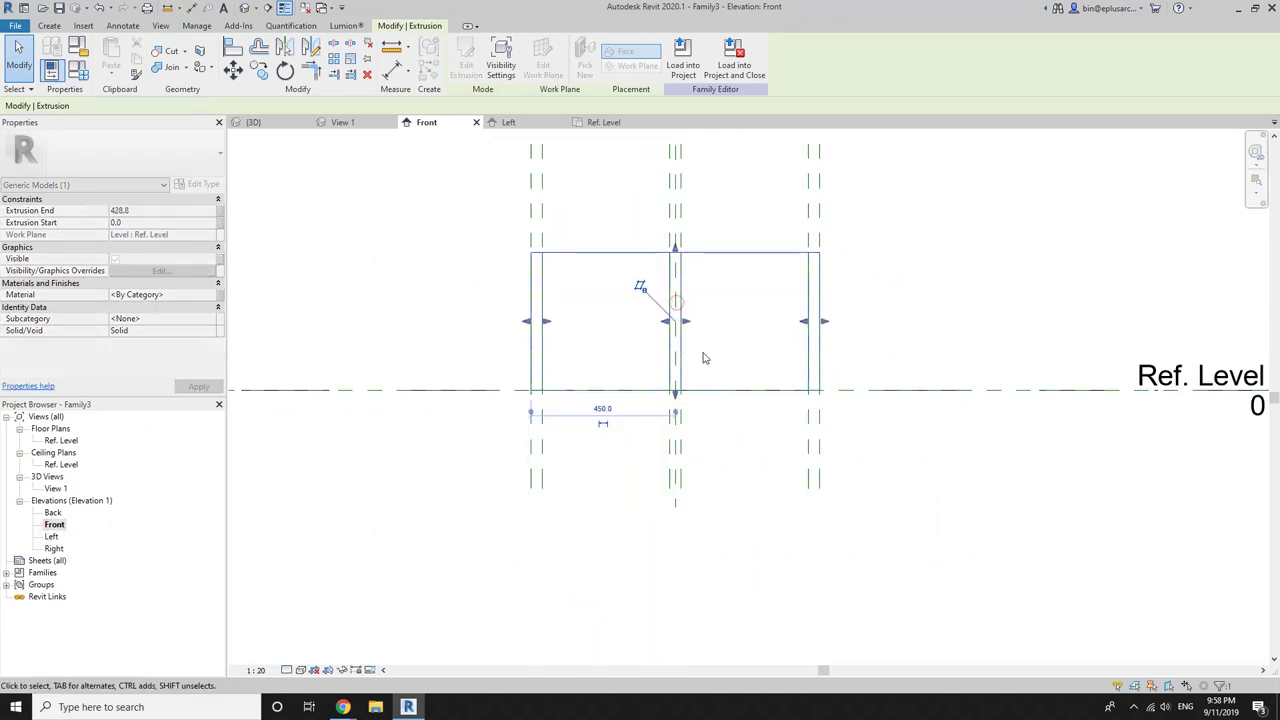
scroll(688, 372, down, 2)
middle_drag(674, 391, 766, 449)
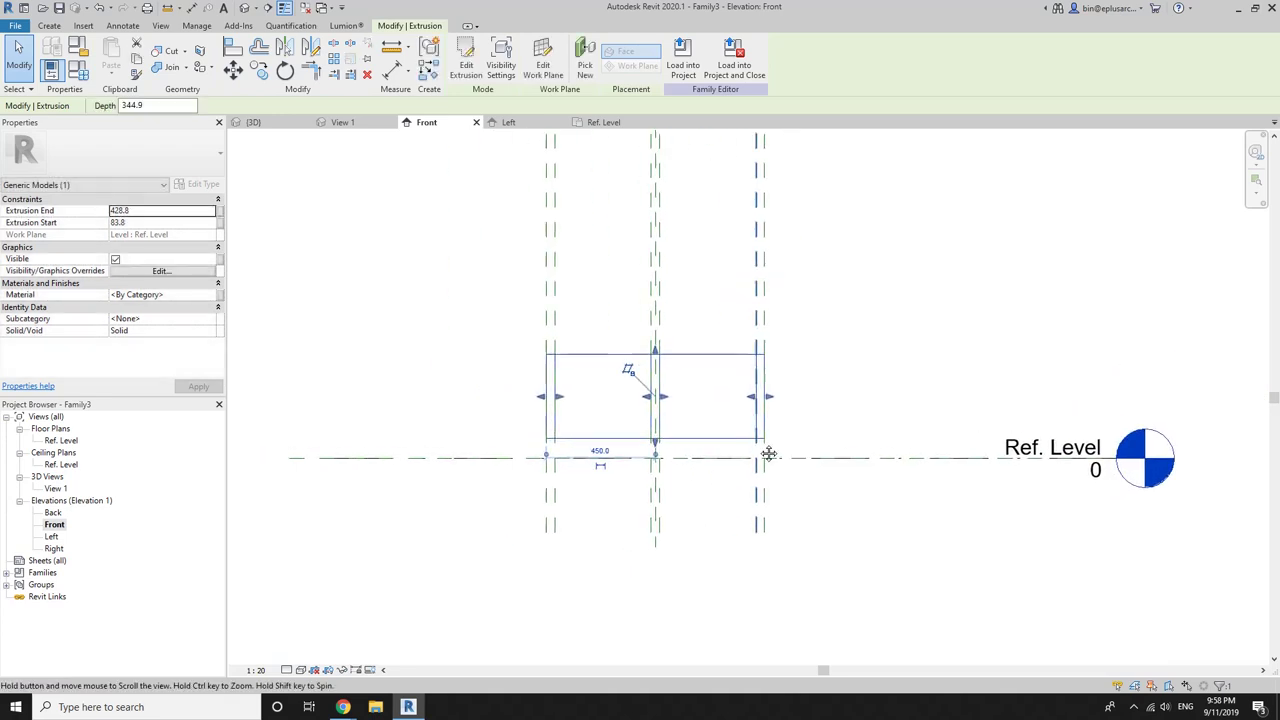
key(Escape)
key(r)
key(p)
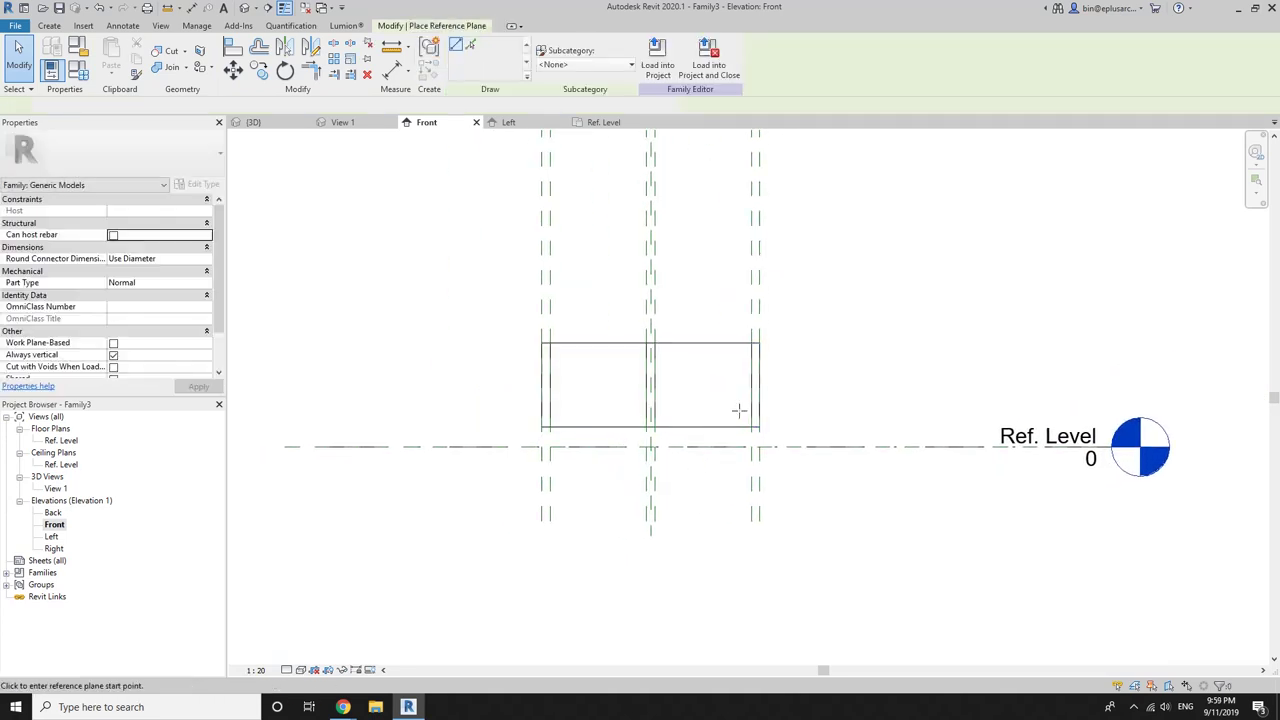
click(810, 306)
click(484, 306)
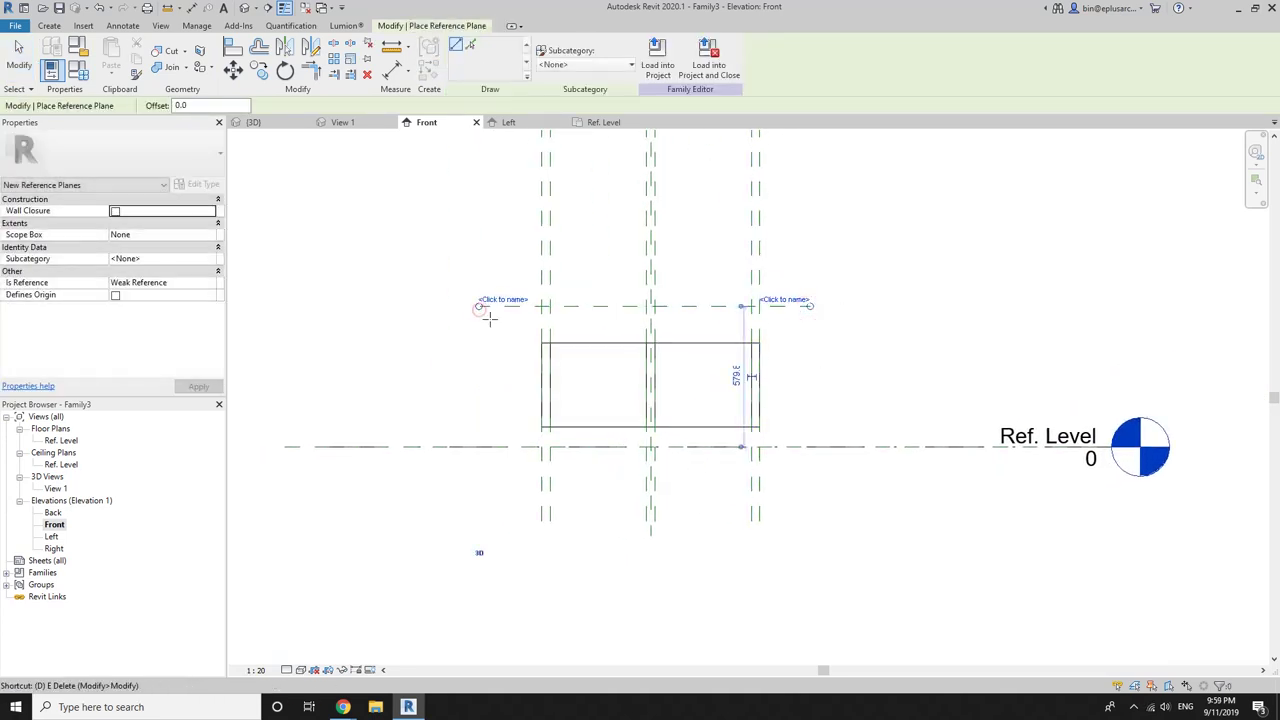
- Dimension the new plane 580 from Ref. Level and label it with a Frame Thickness parameter
key(d)
key(i)
click(517, 307)
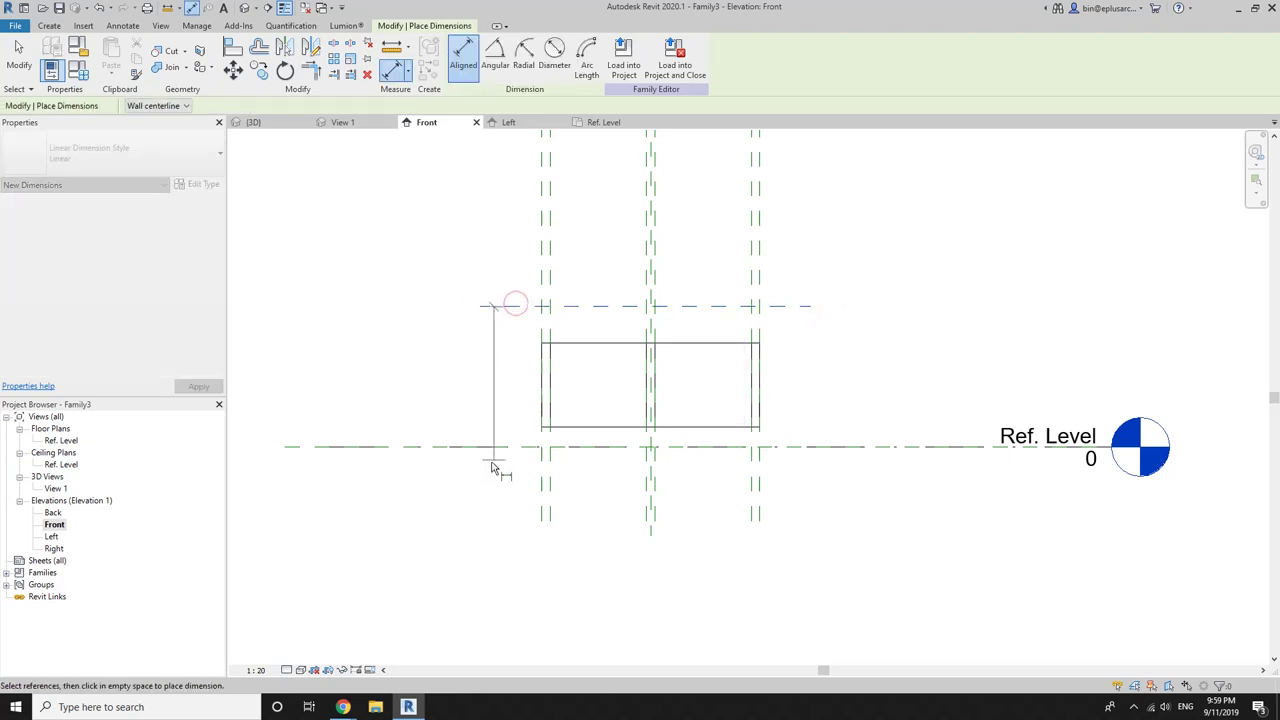
click(507, 446)
click(505, 440)
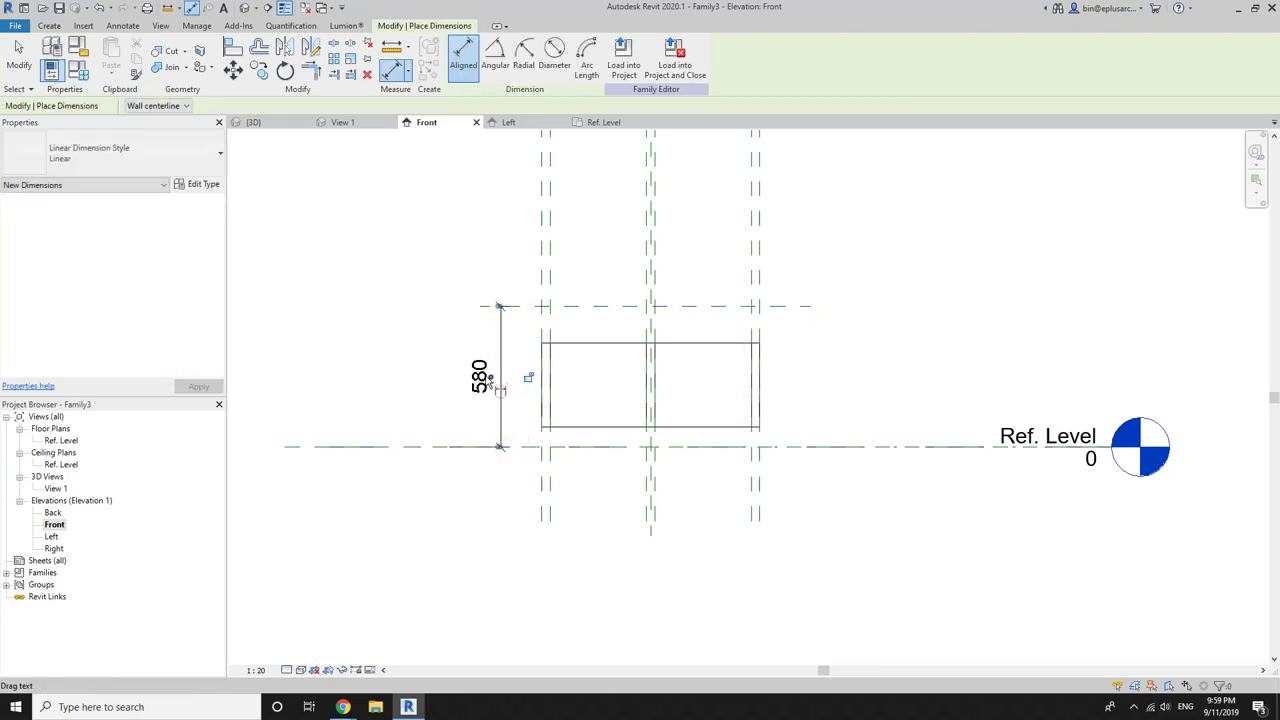
scroll(505, 360, up, 1)
key(Escape)
key(Escape)
click(503, 340)
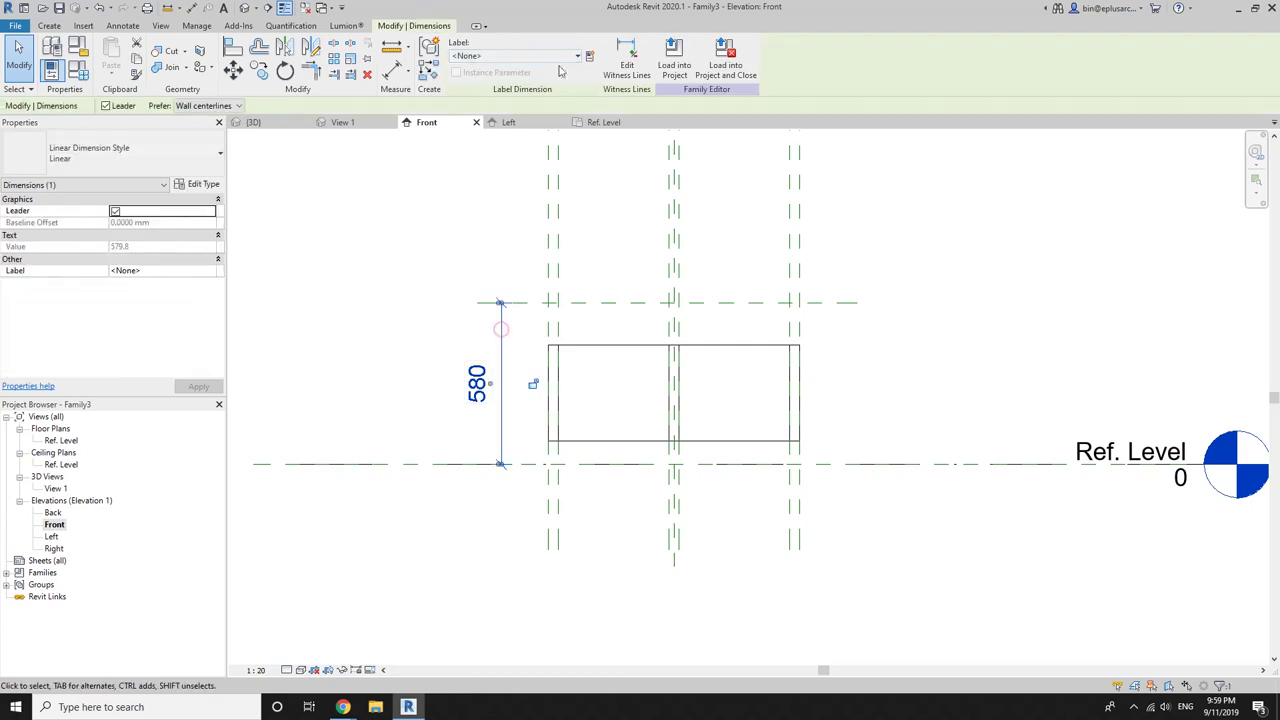
click(590, 62)
text(Frame Thickness)
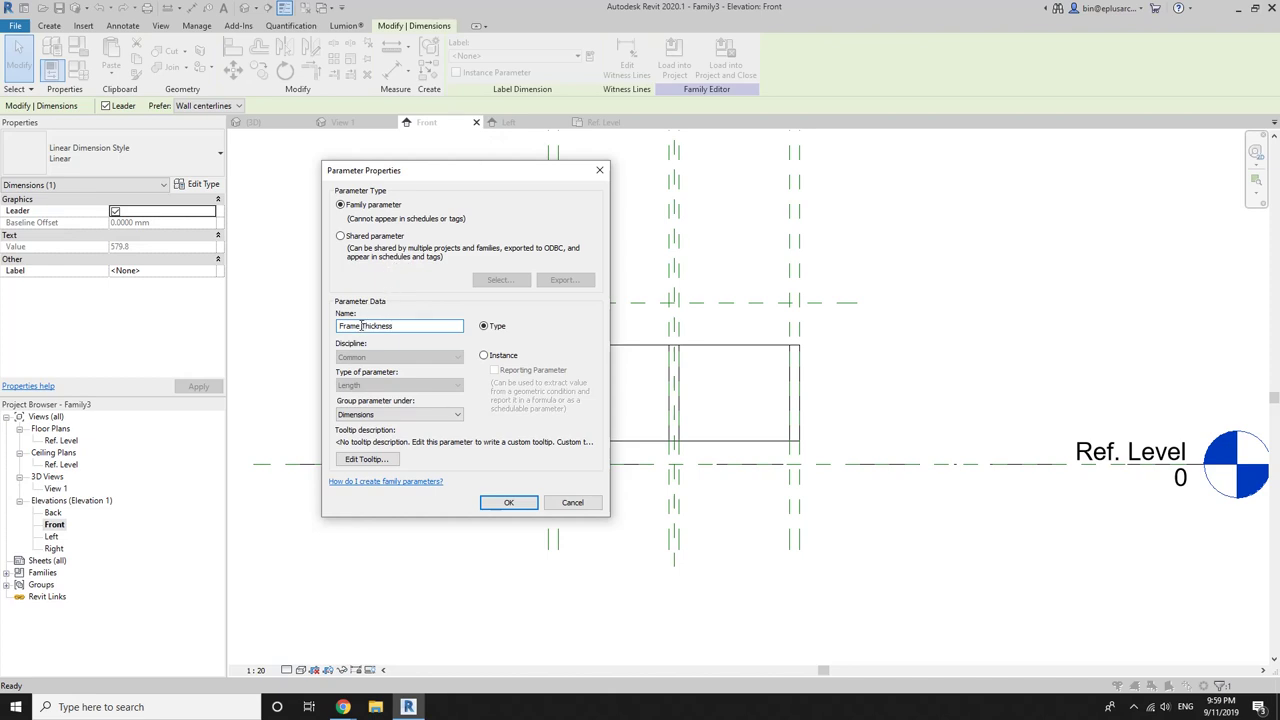
click(508, 502)
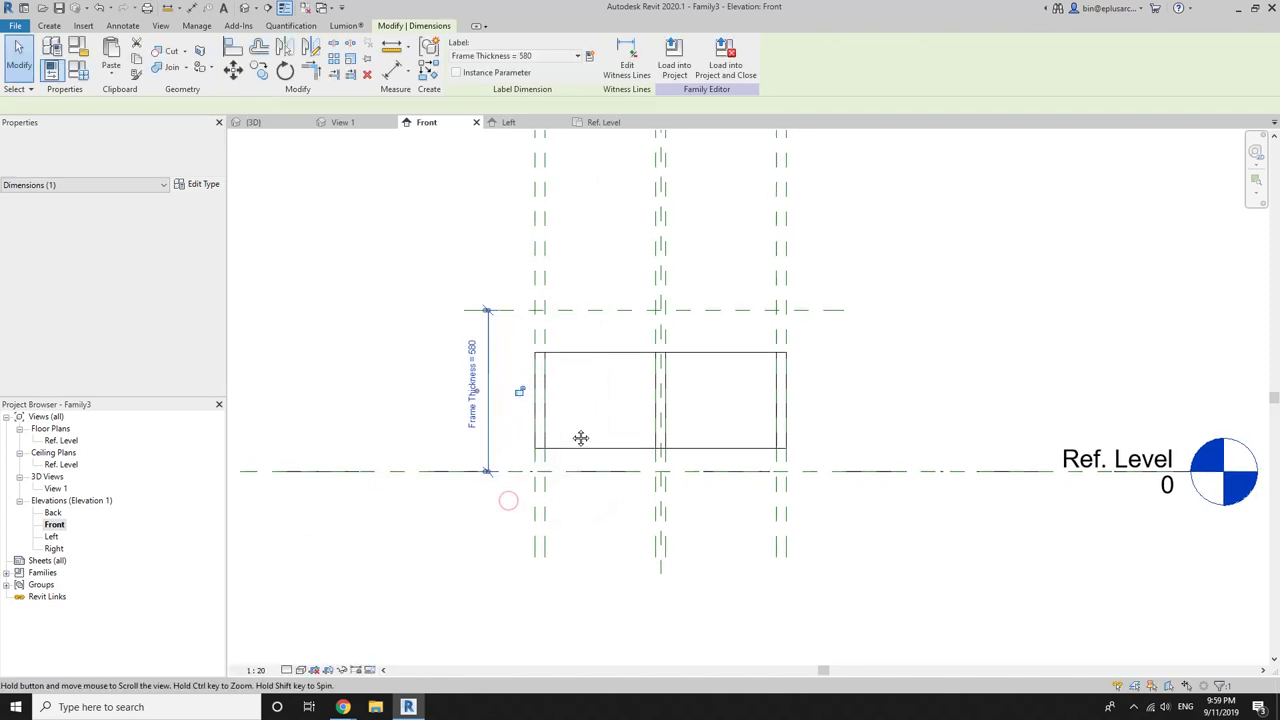
- Stretch the frame extrusion's top to the new reference plane and its bottom to Ref. Level
scroll(589, 412, up, 1)
middle_drag(589, 412, 594, 436)
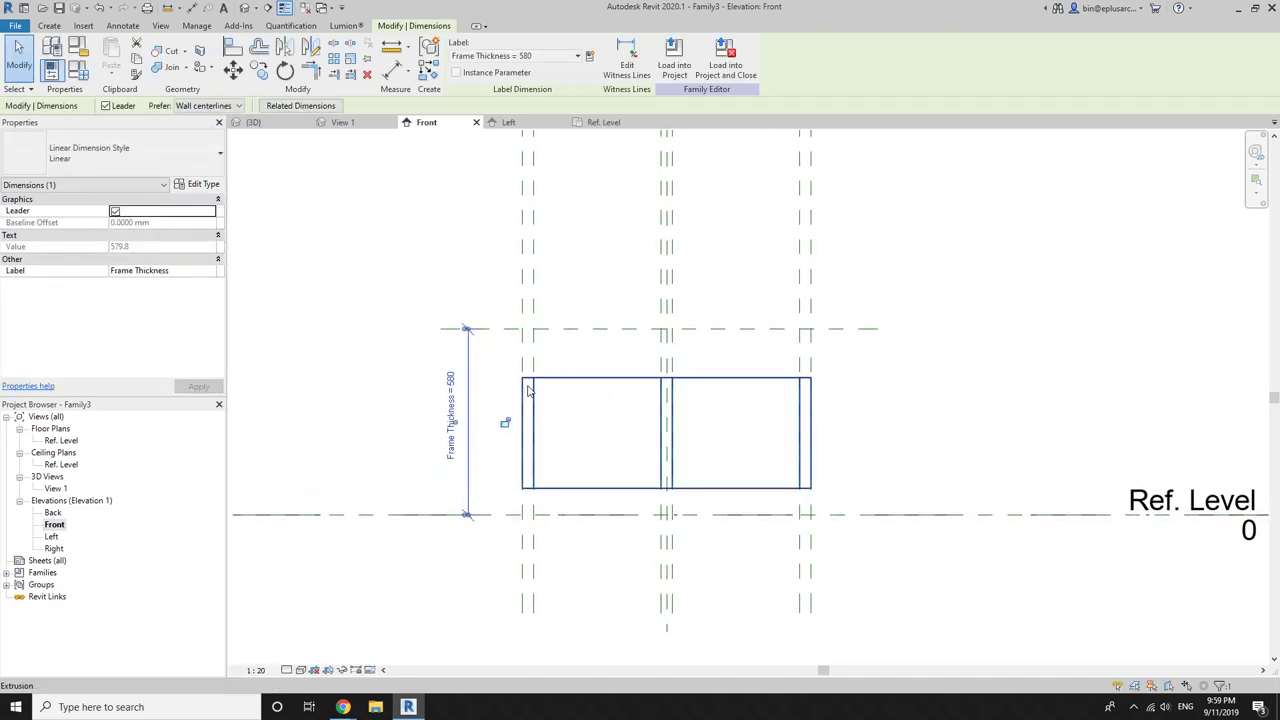
click(587, 378)
drag(672, 376, 672, 330)
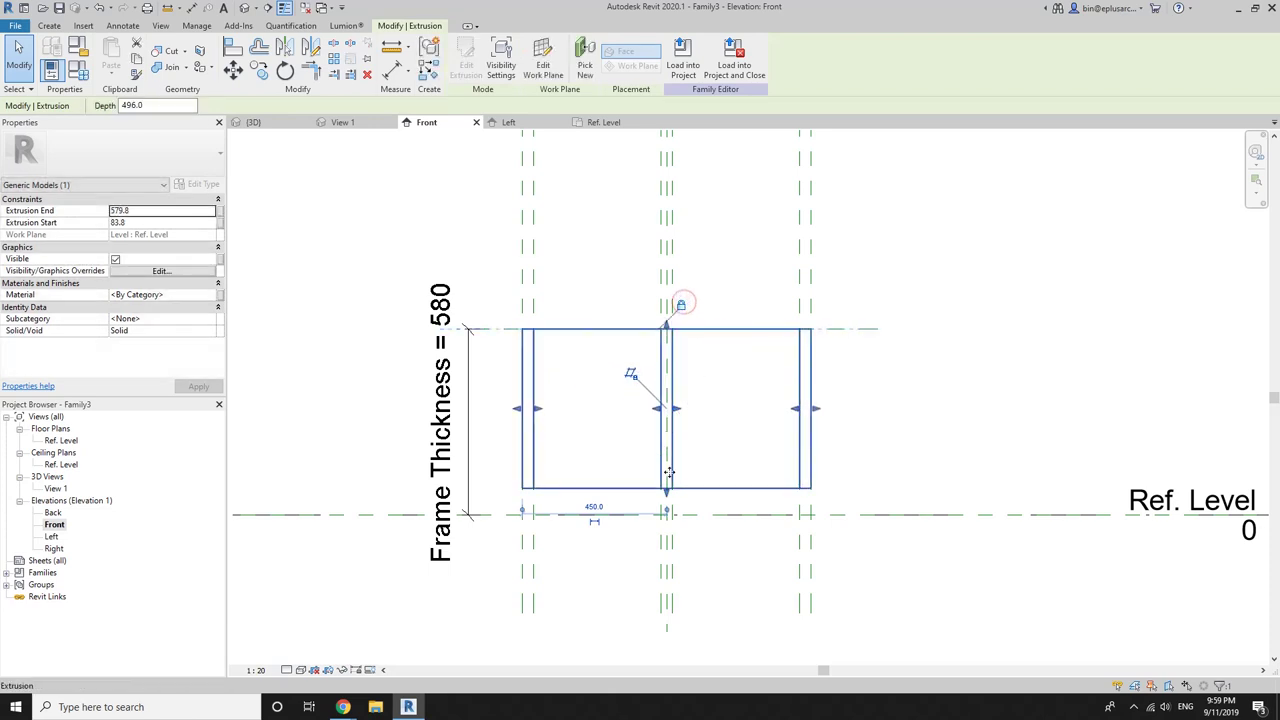
drag(666, 491, 666, 516)
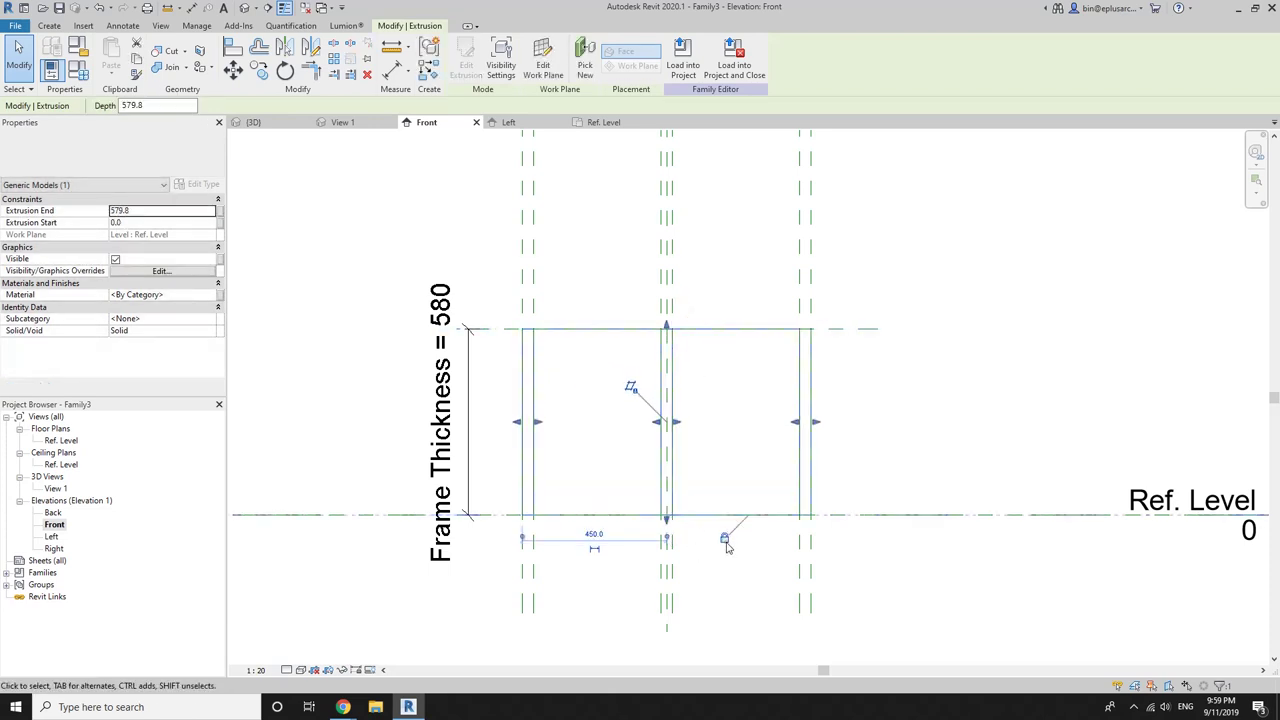
middle_drag(699, 468, 699, 478)
click(624, 474)
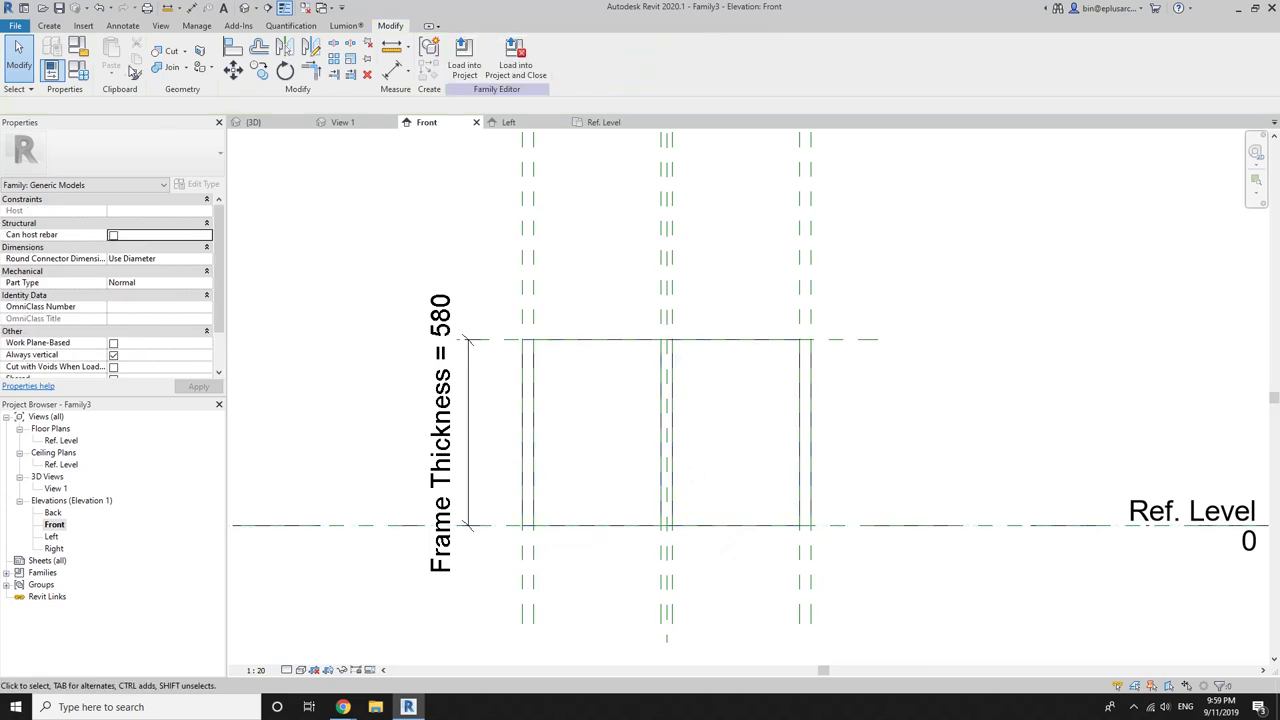
- Set the Frame Thickness dimension to 70
click(868, 340)
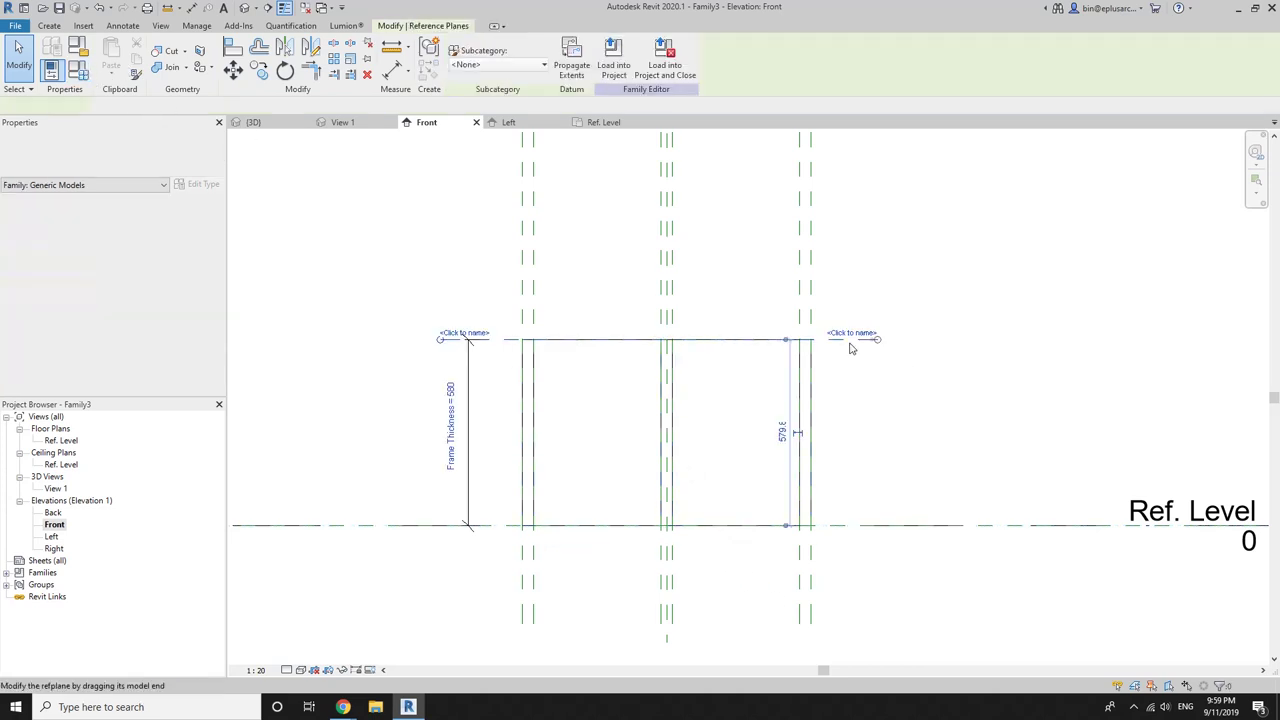
click(451, 395)
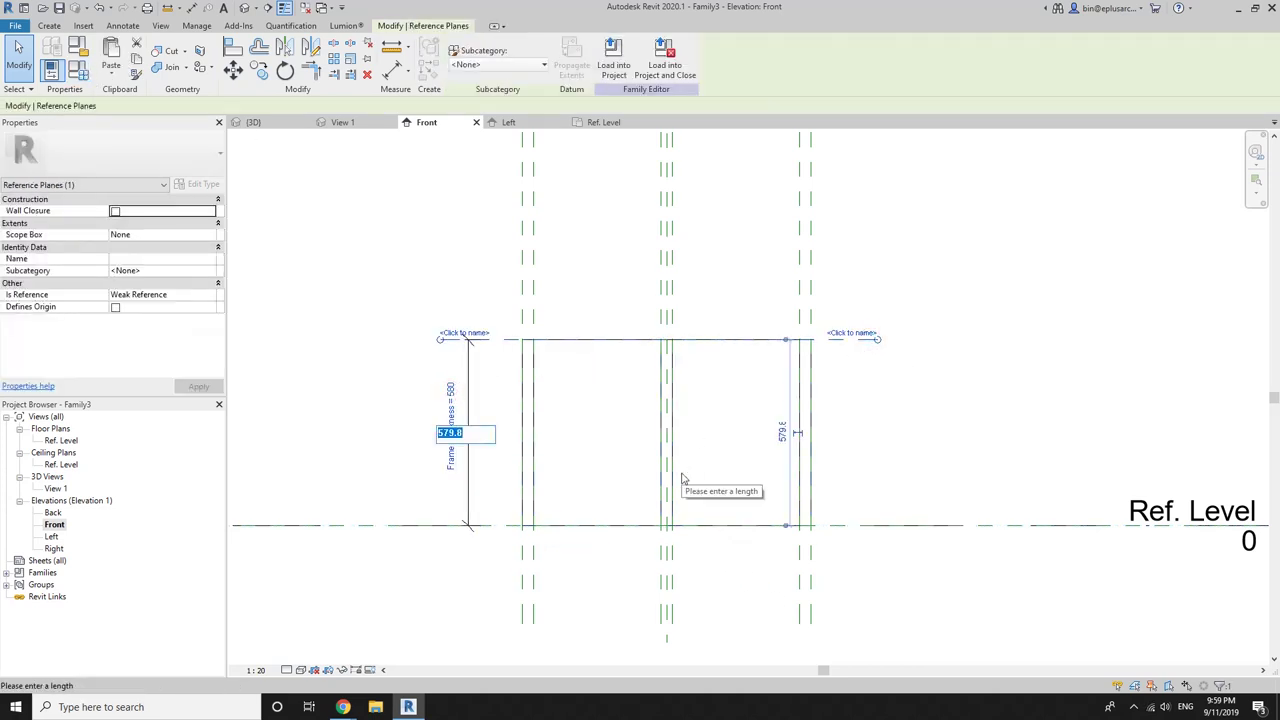
text(70)
key(Return)
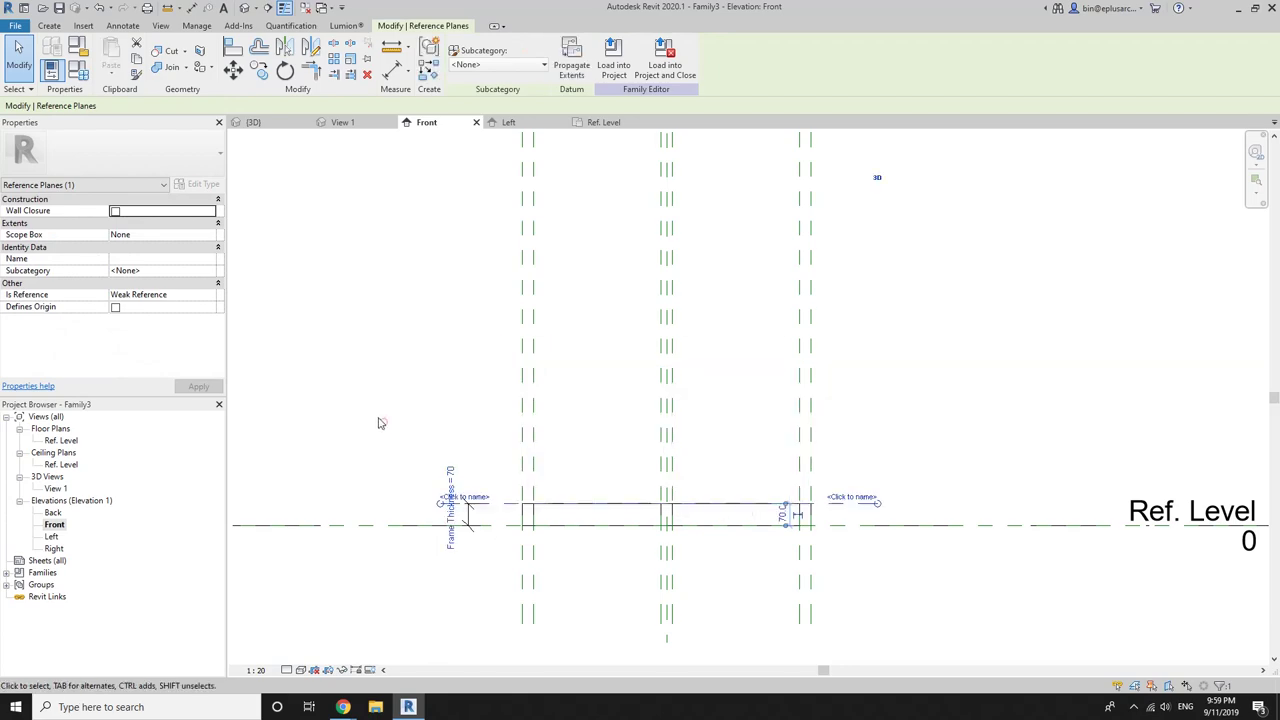
click(378, 420)
- View the frame in the default 3D view and close the family's inactive views
click(244, 8)
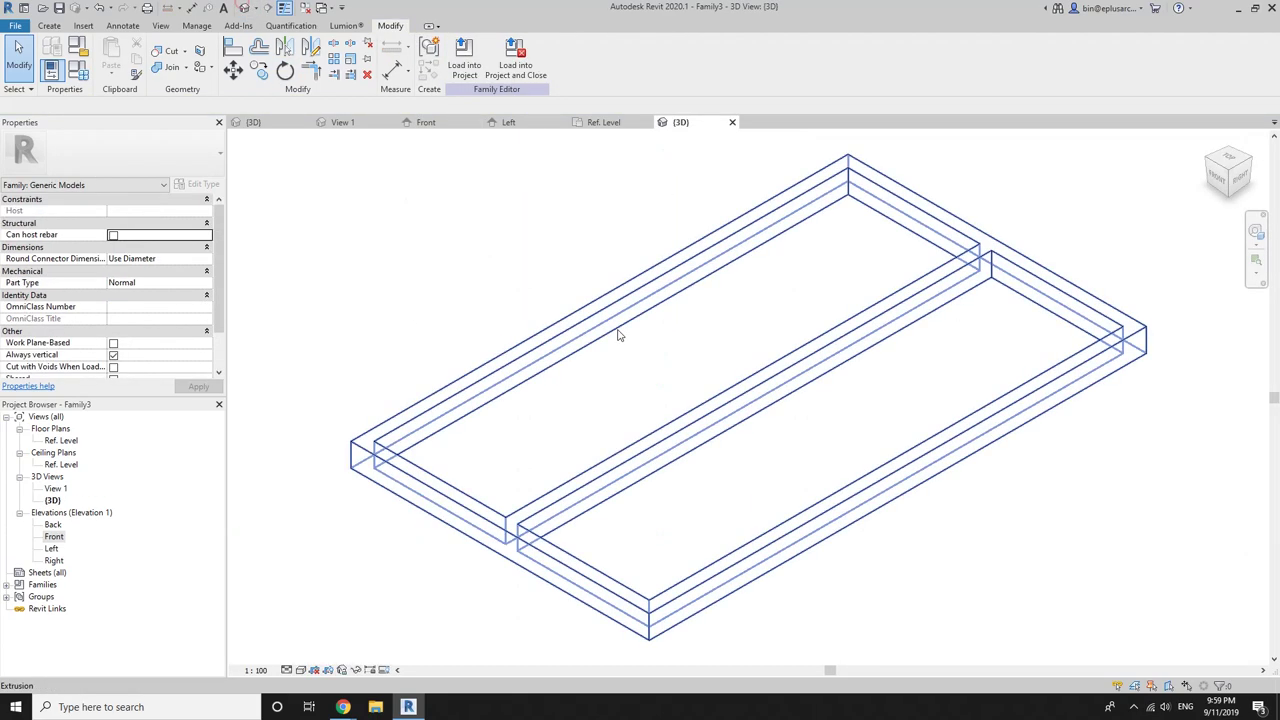
mouse_move(620, 331)
shift+middle_down()
mouse_move(531, 363)
mouse_move(606, 343)
mouse_move(830, 345)
mouse_move(626, 377)
mouse_move(699, 395)
shift+middle_up()
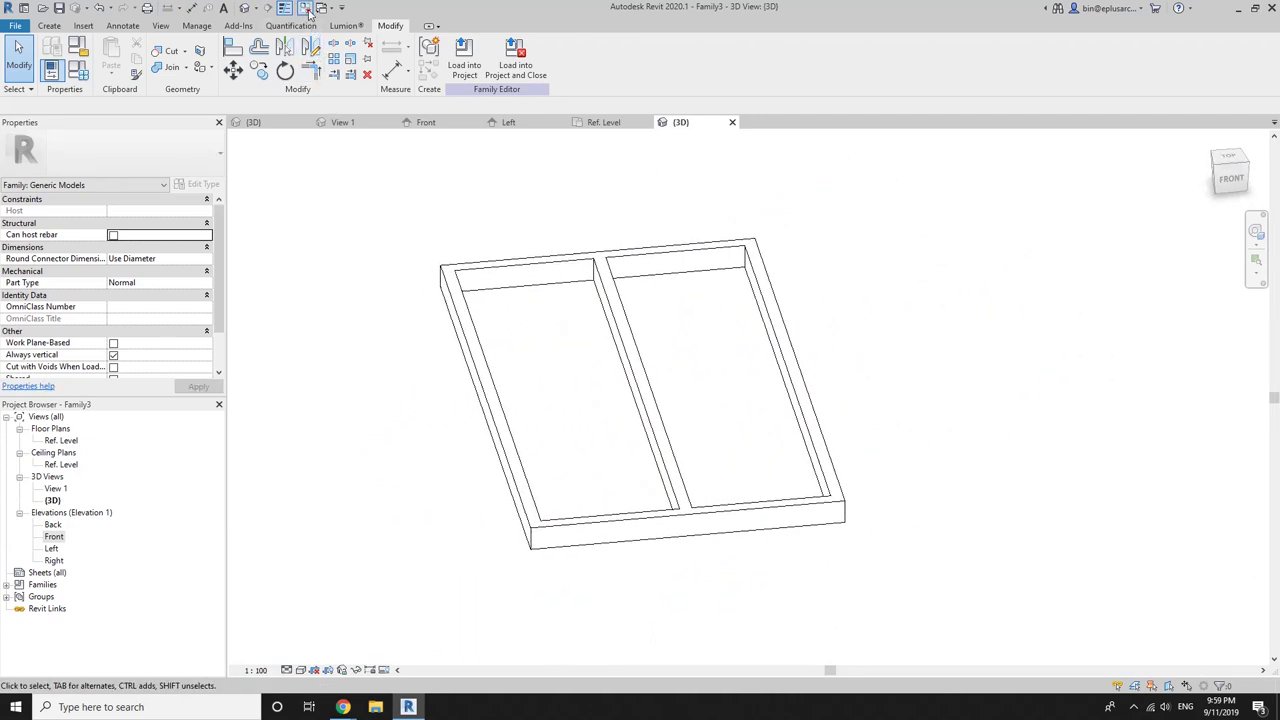
click(306, 8)
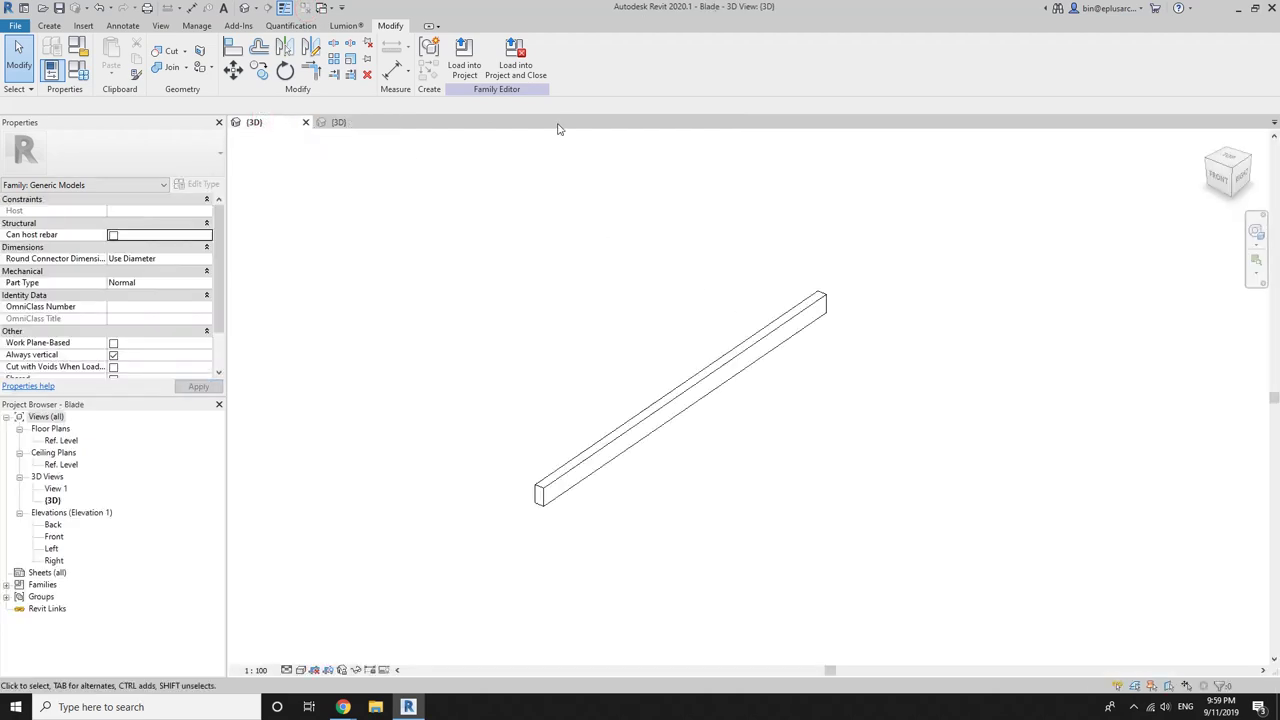
- Load the Blade into the frame family, cancel its placement, and return to the Blade's {3D} view
click(464, 60)
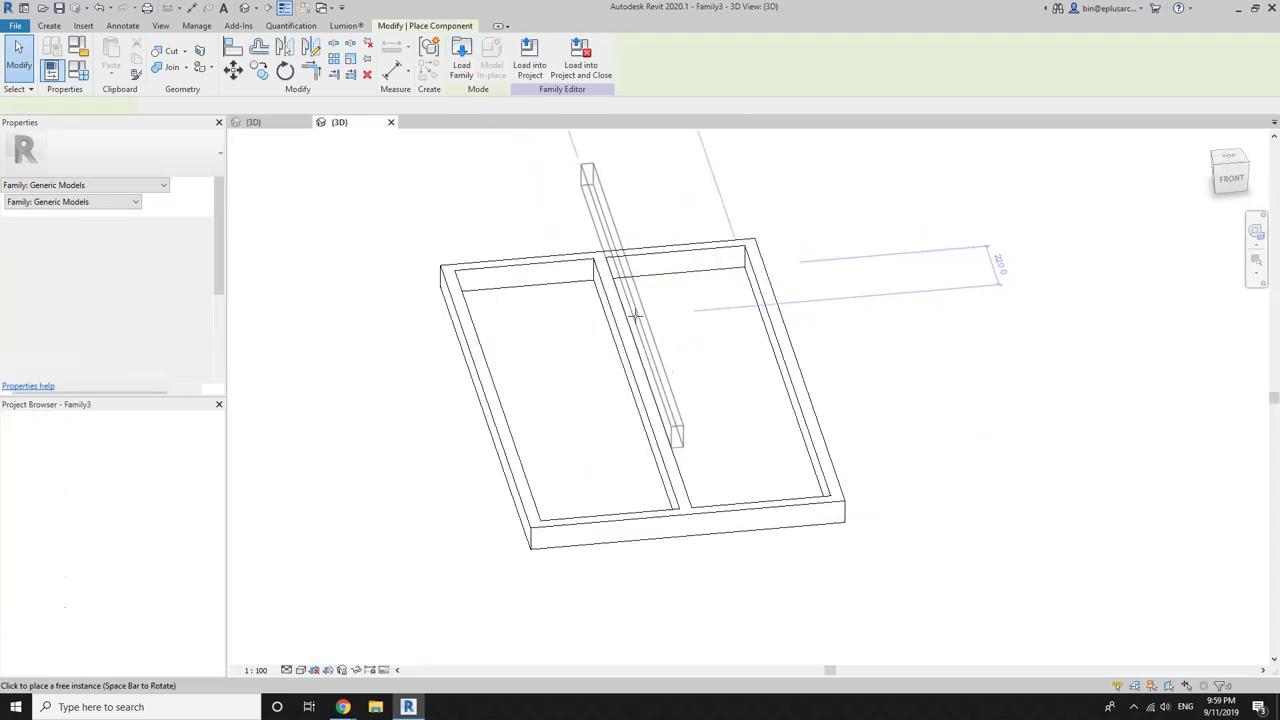
key(Escape)
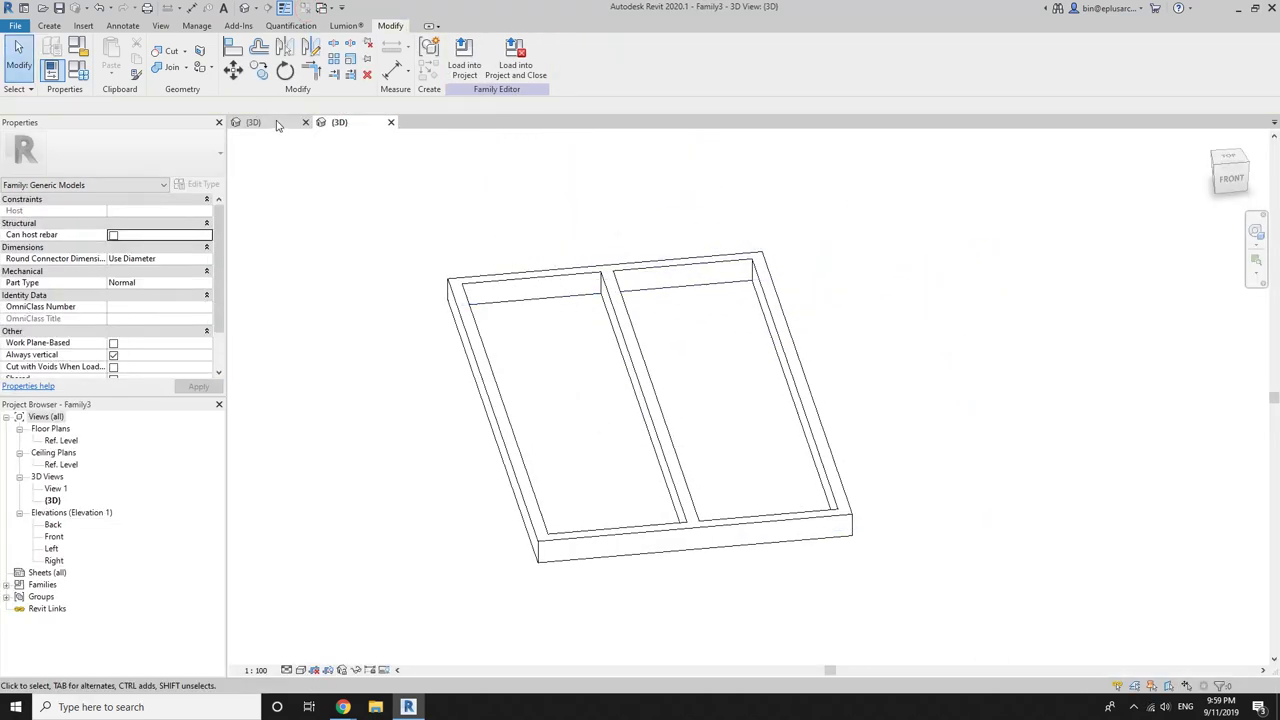
click(272, 122)
click(693, 390)
click(393, 224)
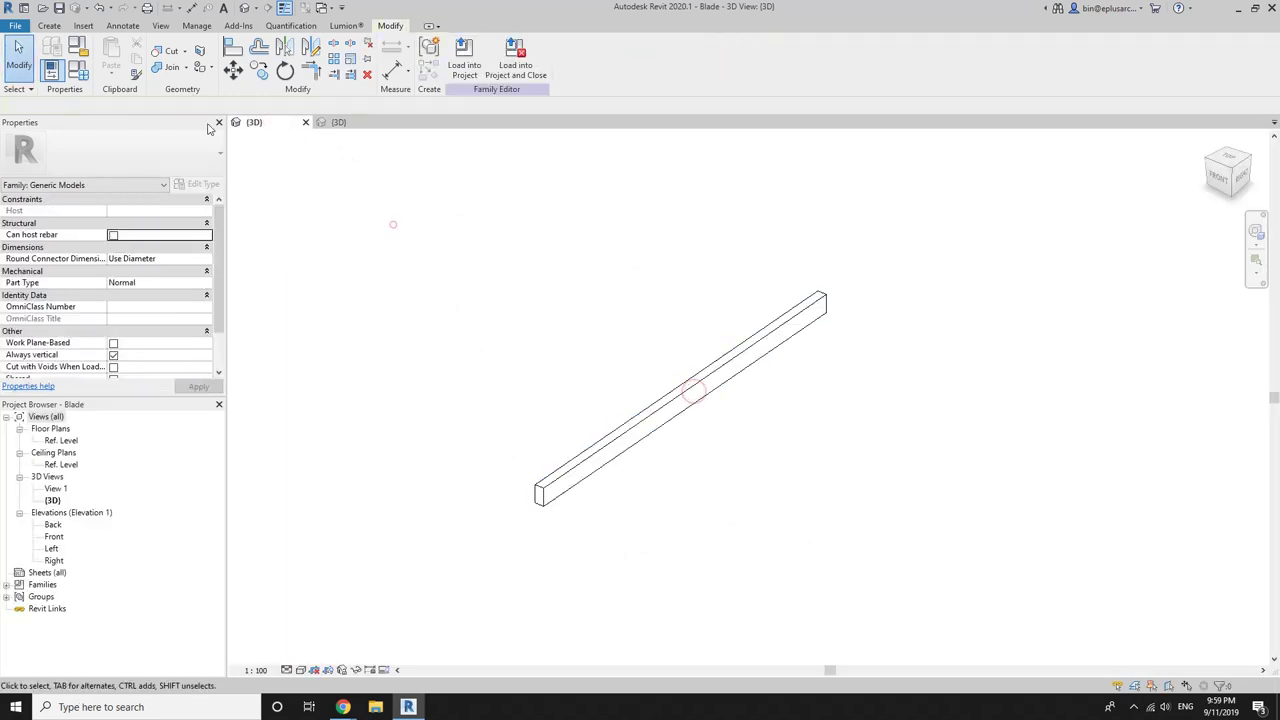
- Tick Work Plane-Based, untick Always vertical for Blade, then reload it into Family3 with Overwrite
click(77, 66)
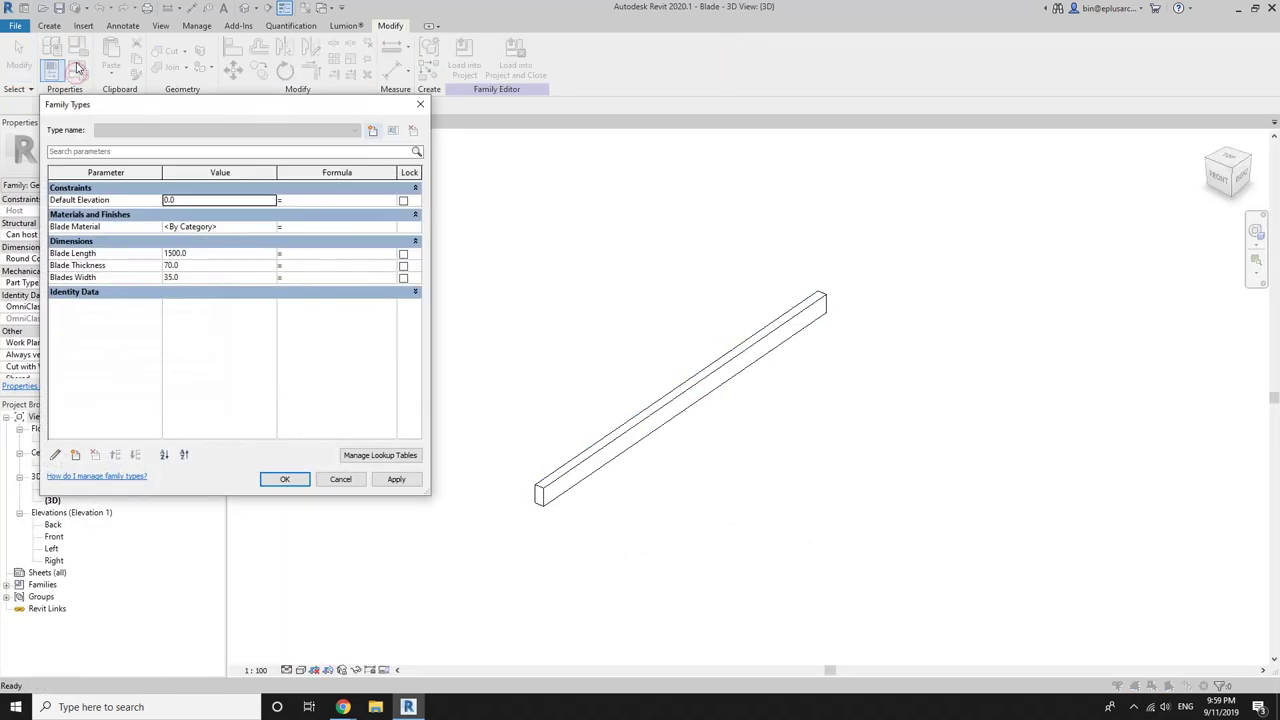
click(420, 104)
click(85, 47)
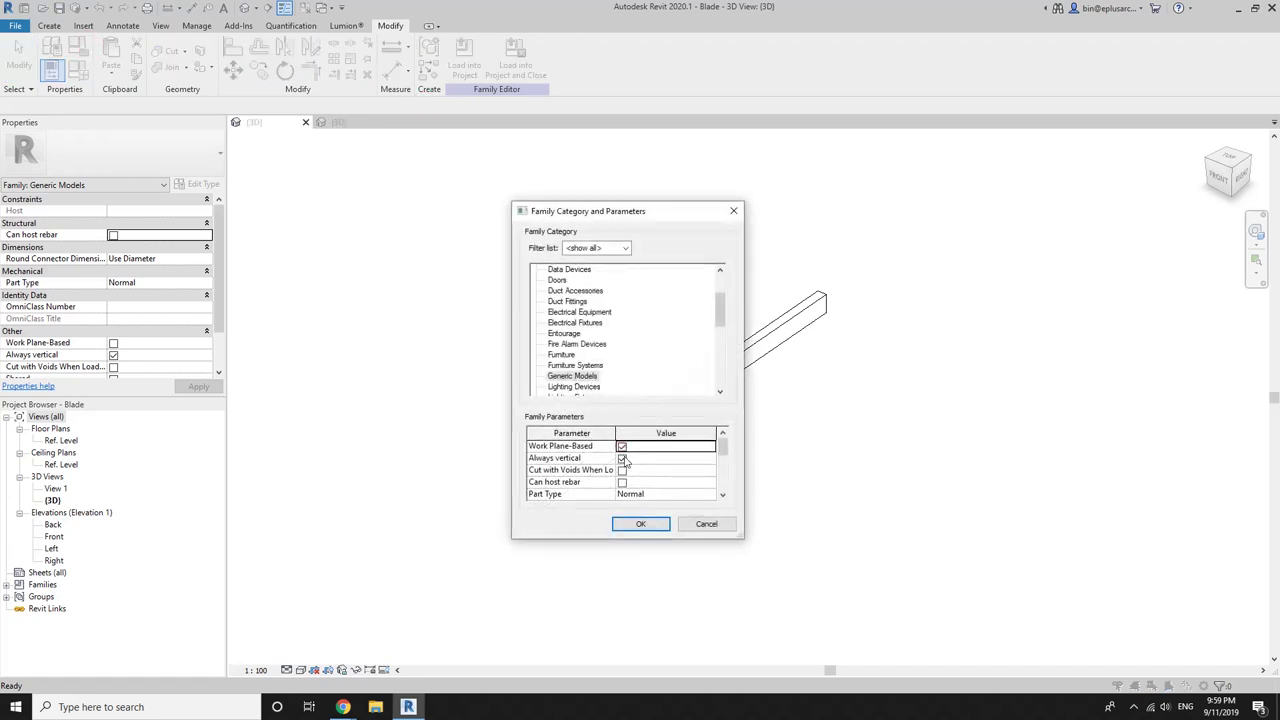
click(640, 525)
click(464, 68)
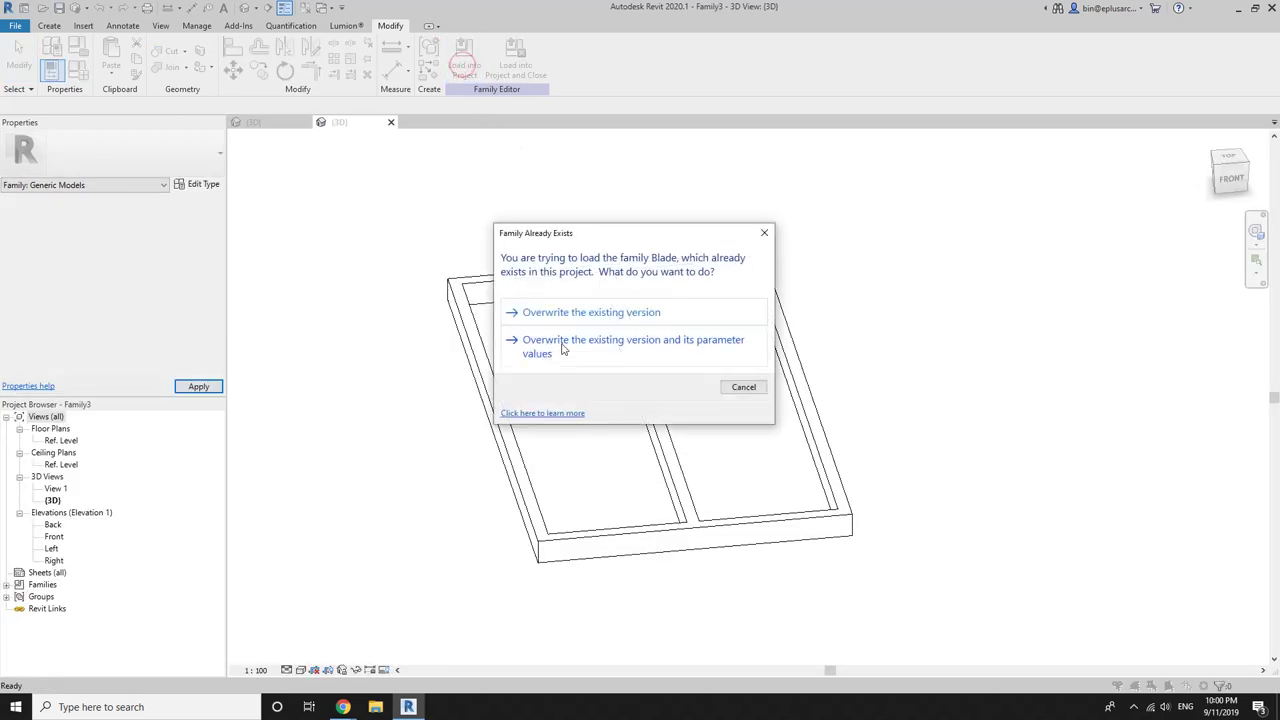
click(598, 343)
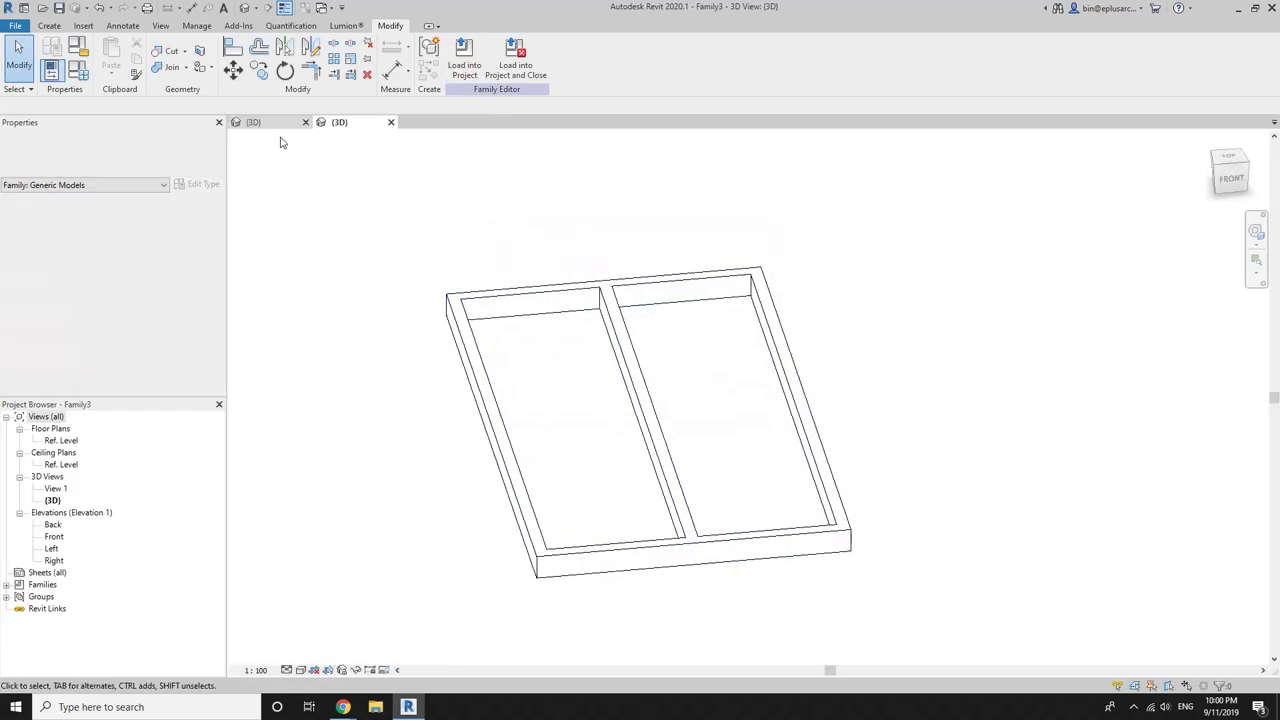
- Start placing a Blade component on a work plane picked from the frame's face
click(49, 25)
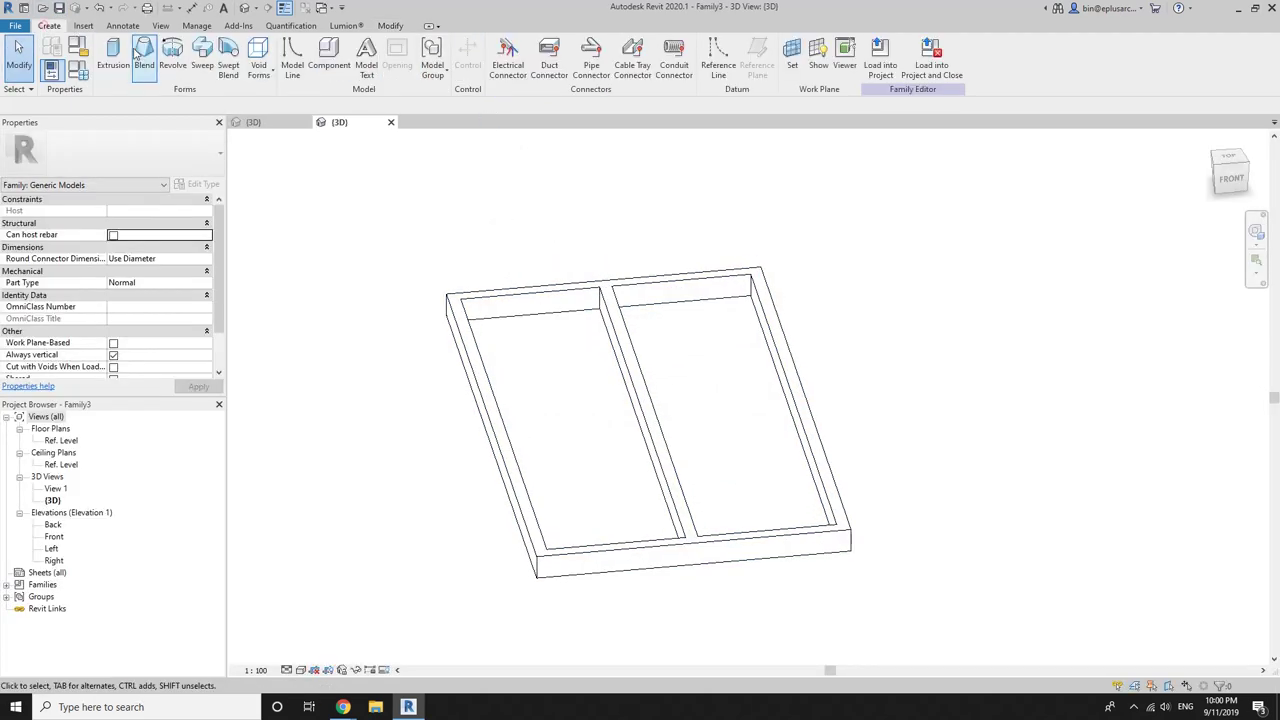
click(330, 52)
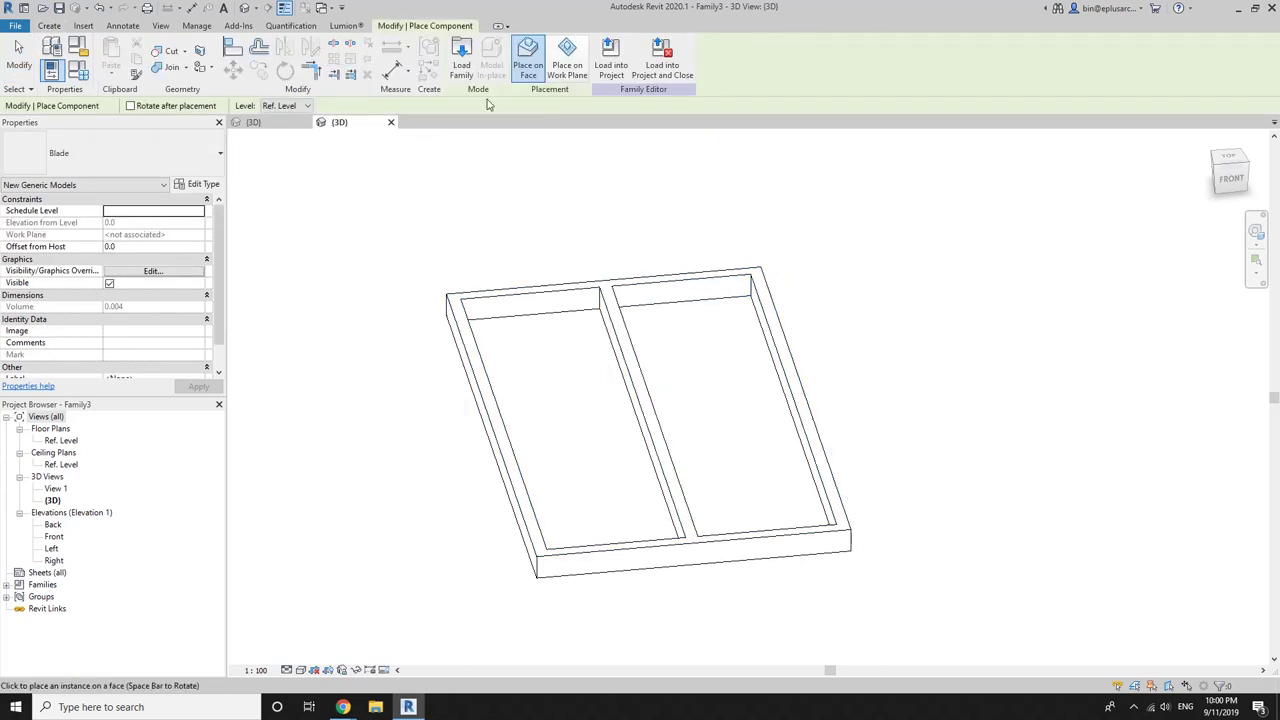
click(567, 60)
click(324, 105)
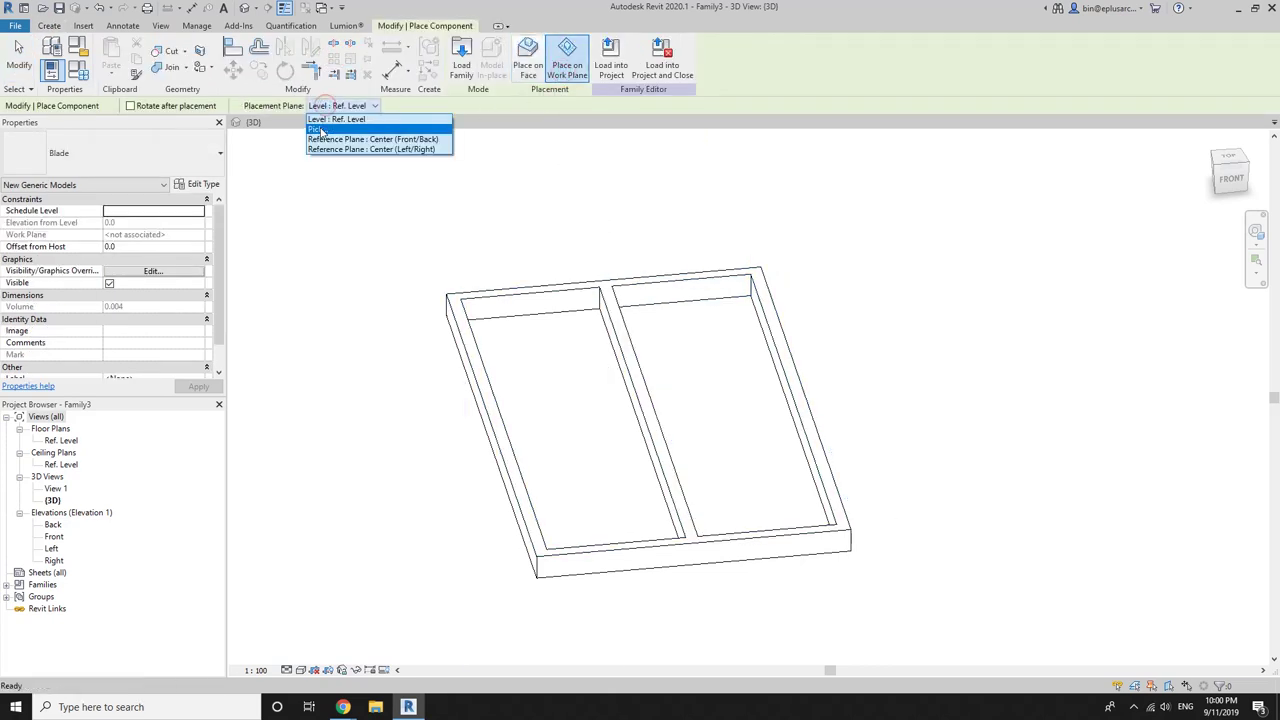
click(318, 130)
click(553, 374)
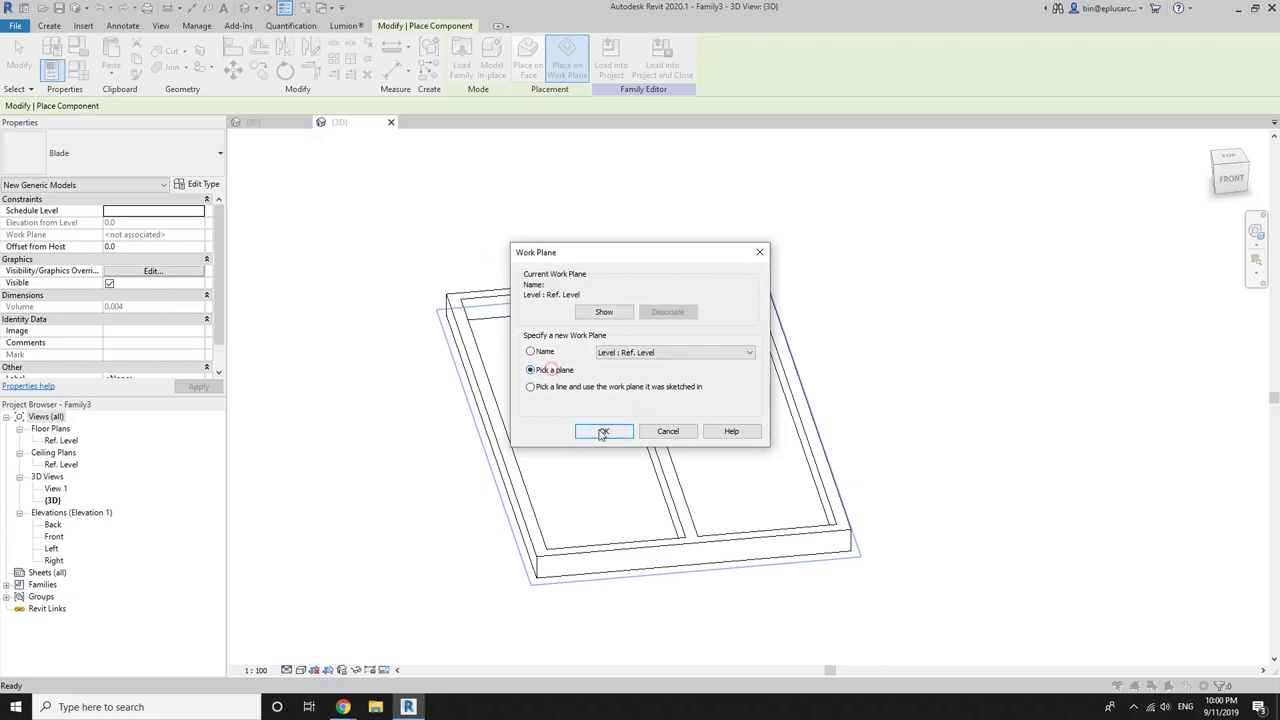
click(604, 431)
click(598, 429)
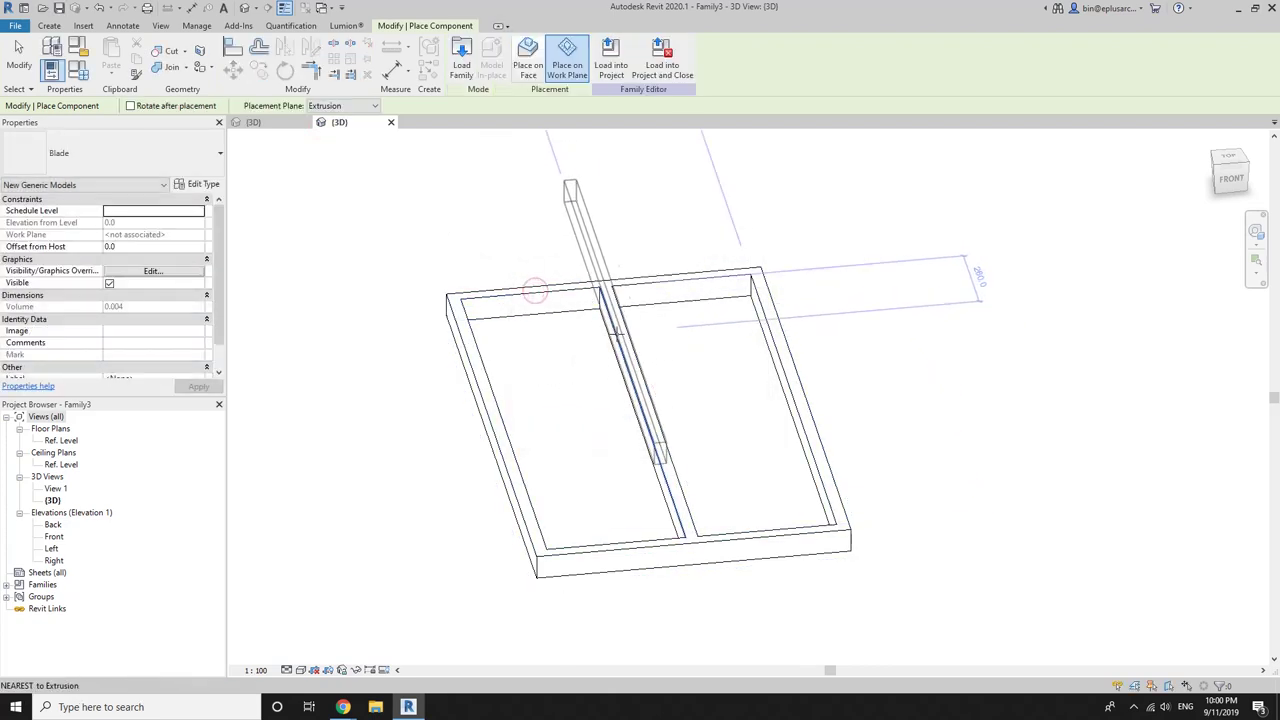
key(space)
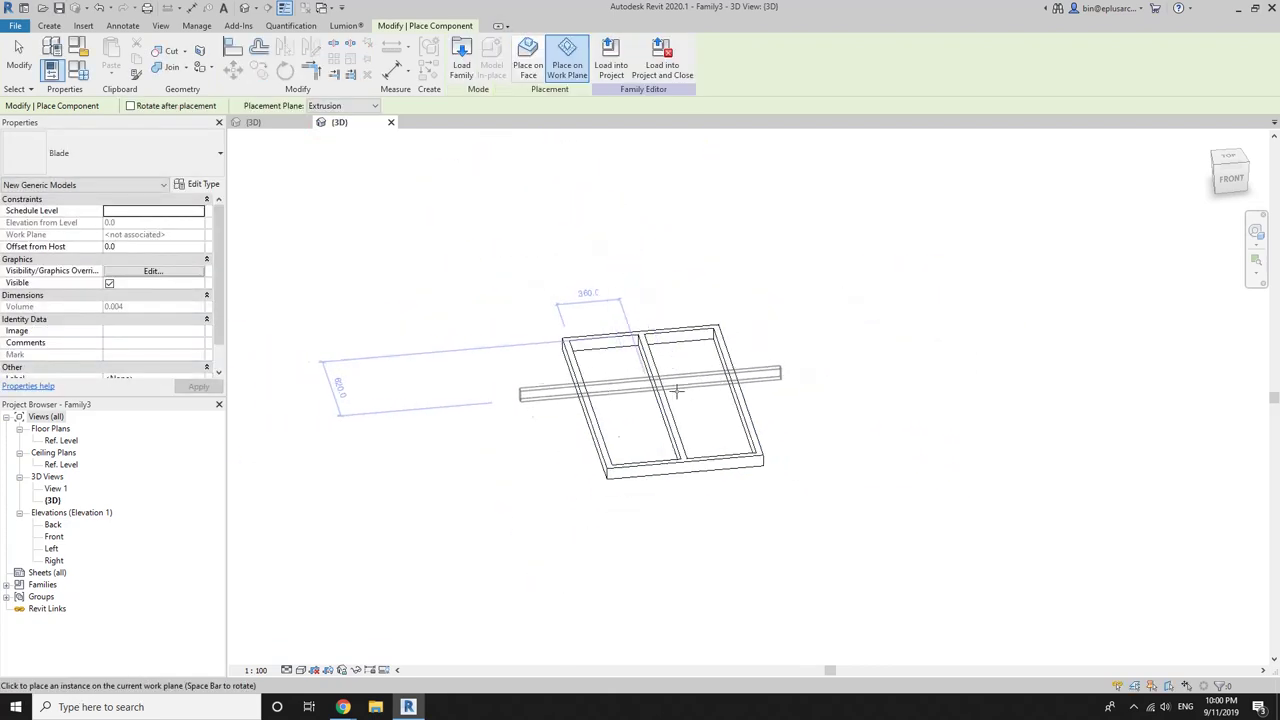
- Place the blade lying across the frame and select the placed instance
shift+middle_drag(683, 387, 627, 362)
scroll(627, 362, up, 2)
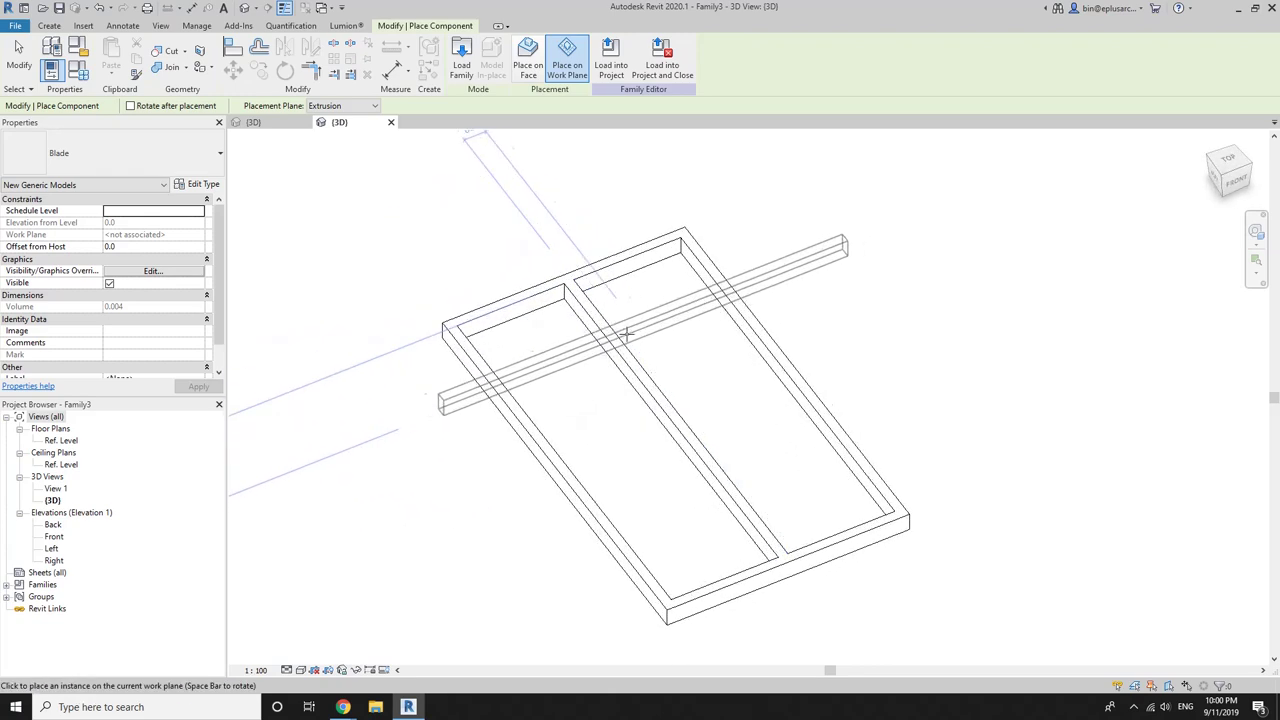
click(679, 350)
key(Escape)
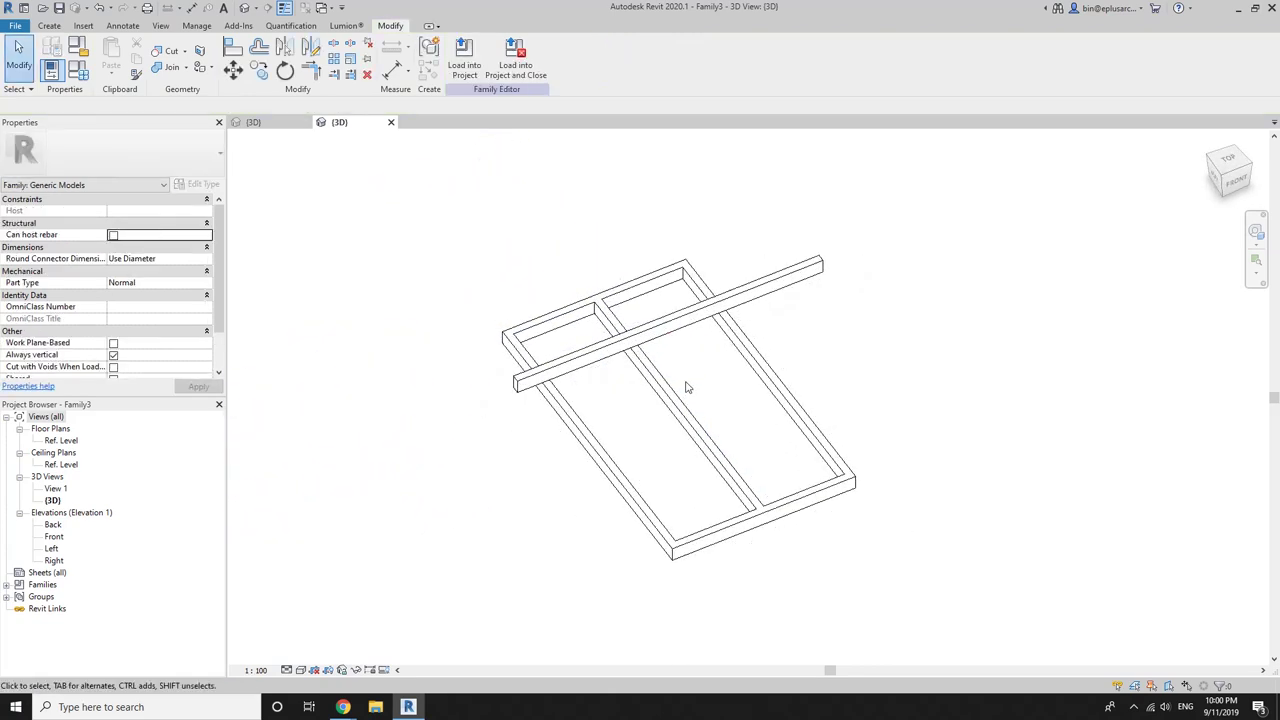
shift+middle_drag(686, 449, 762, 291)
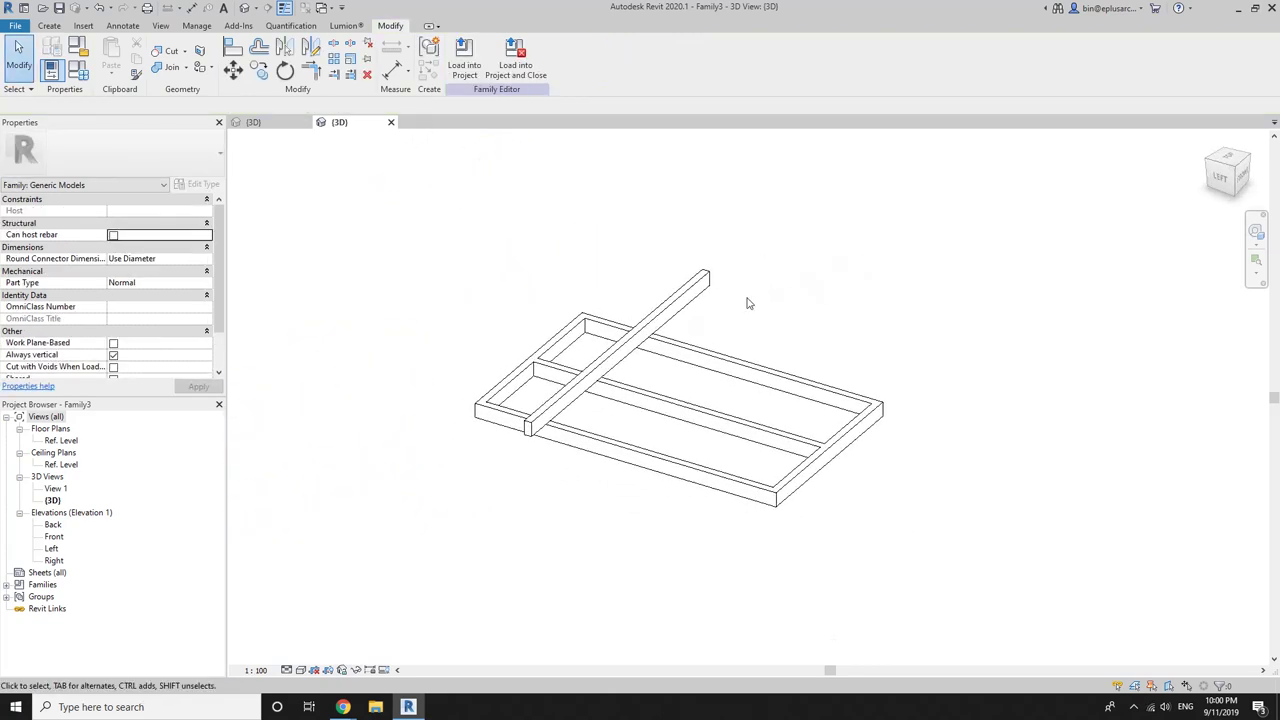
mouse_move(686, 305)
shift+middle_down()
mouse_move(663, 340)
mouse_move(617, 308)
shift+middle_up()
click(663, 340)
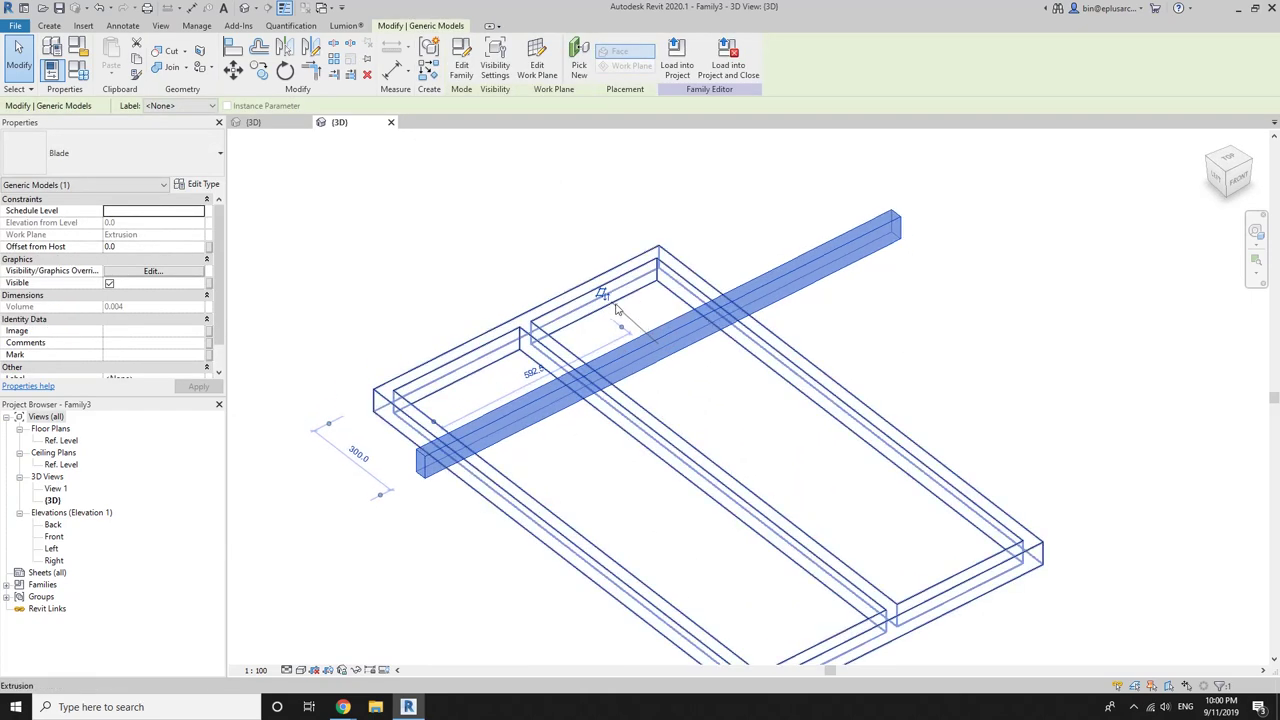
- Link the blade's Blade Material to a new Blade Material family parameter
scroll(198, 278, down, 1)
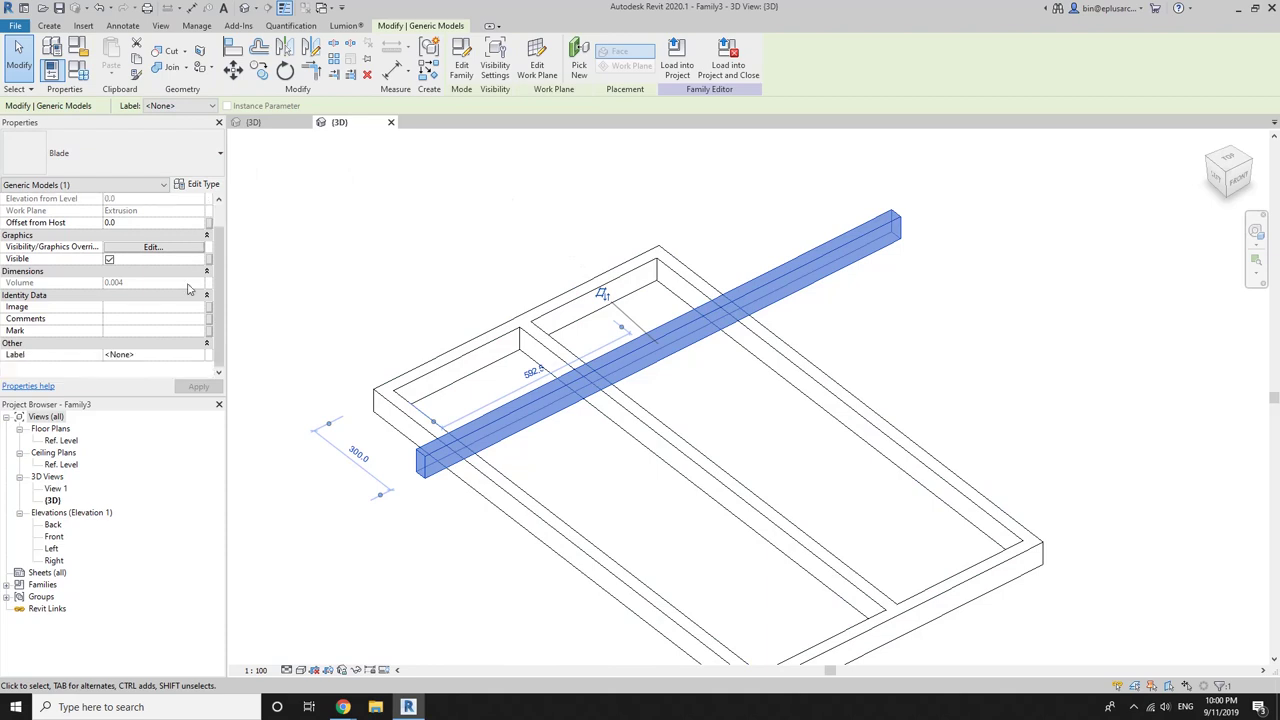
scroll(191, 290, up, 1)
click(200, 185)
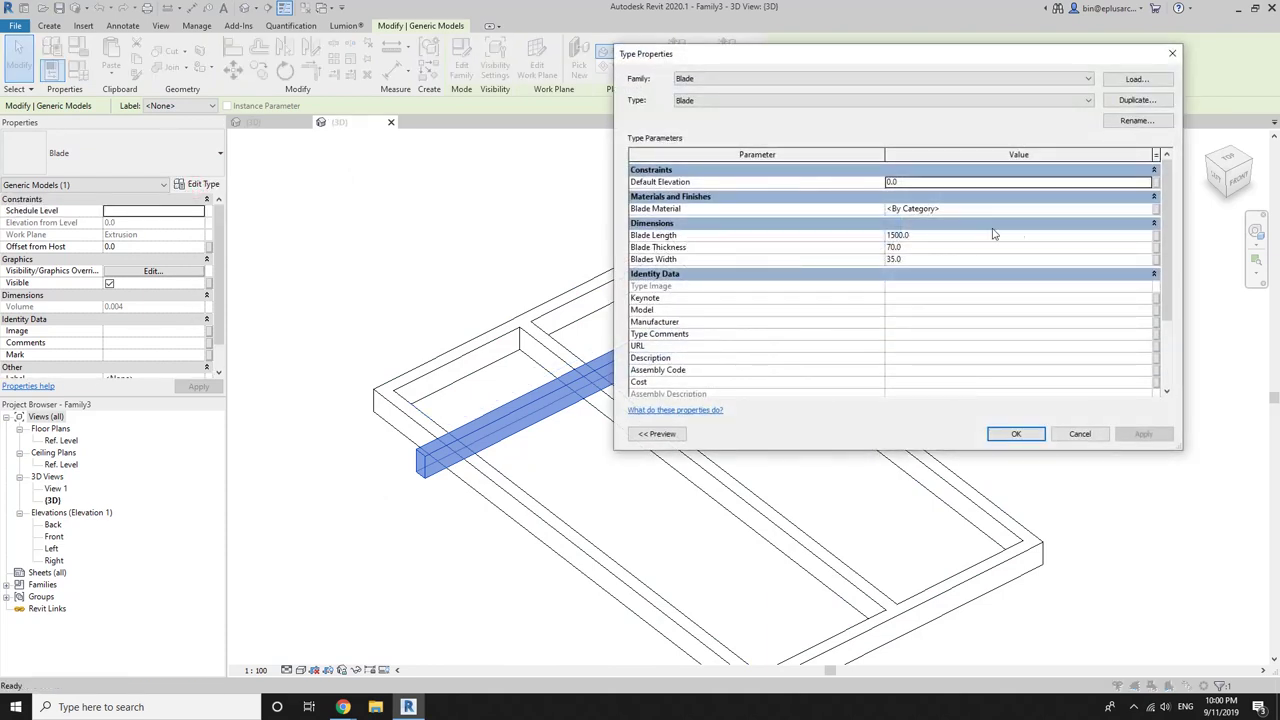
click(1153, 211)
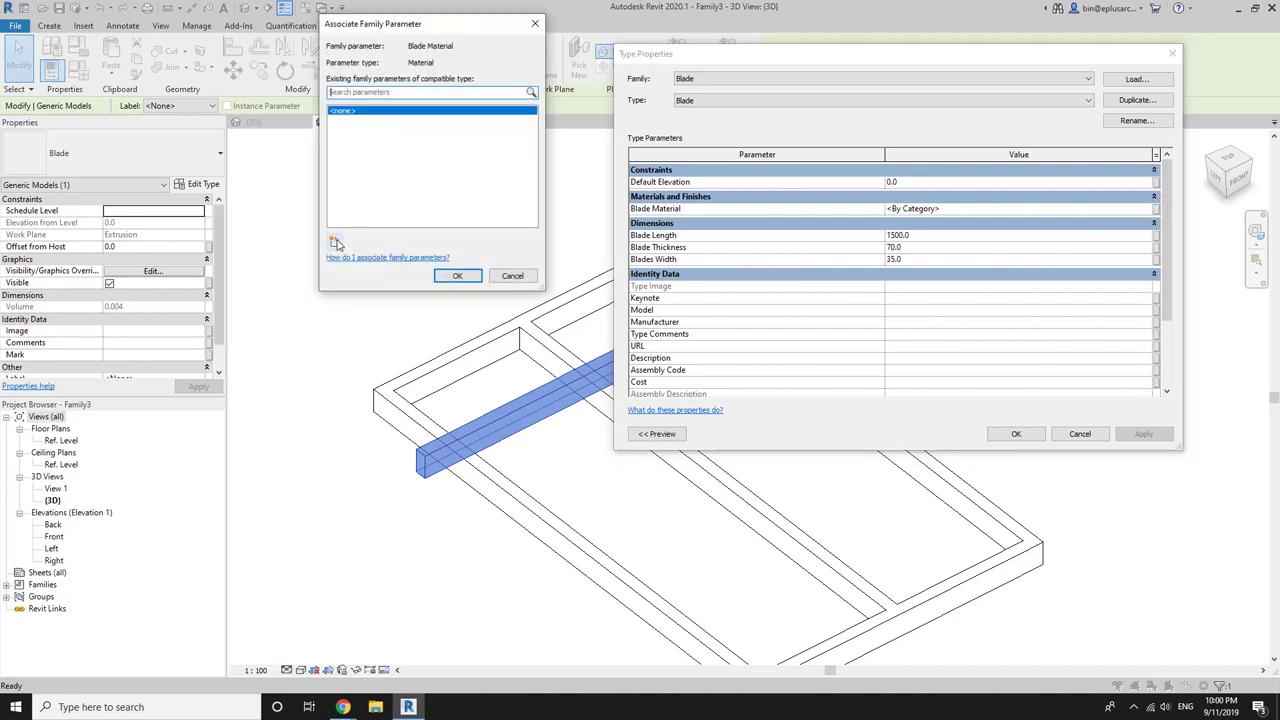
click(335, 242)
text(Blade Material)
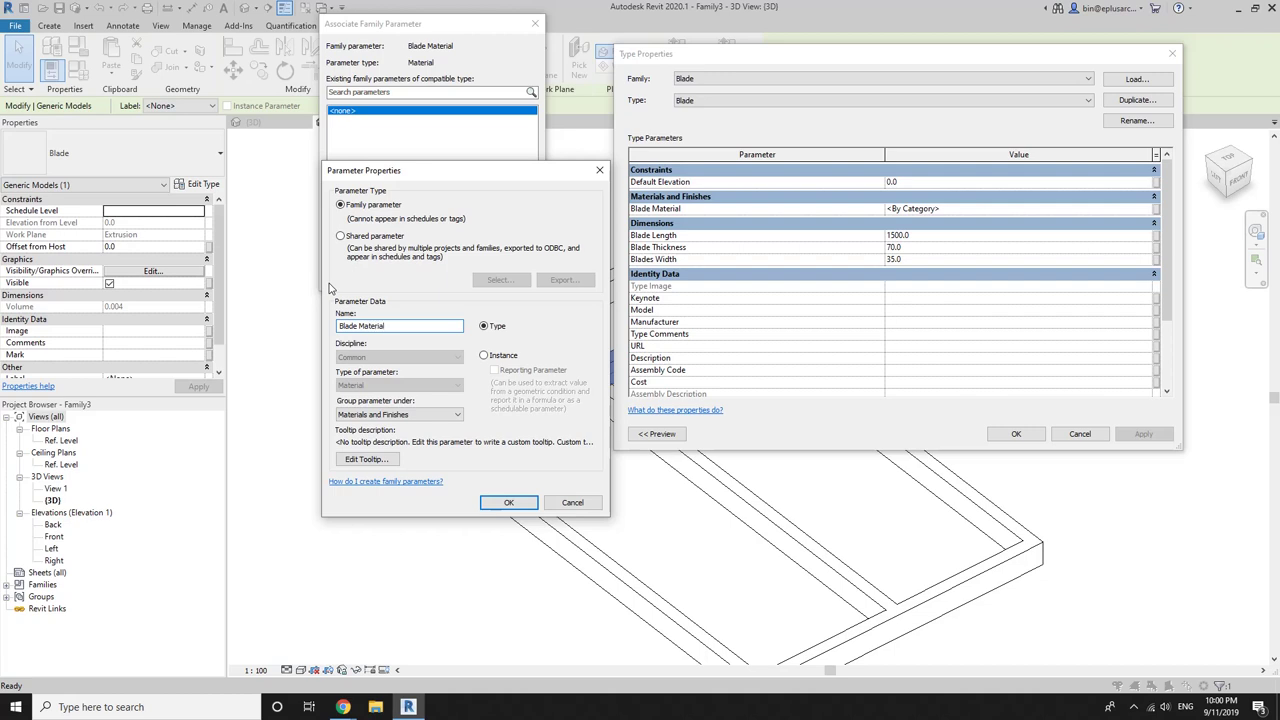
key(Return)
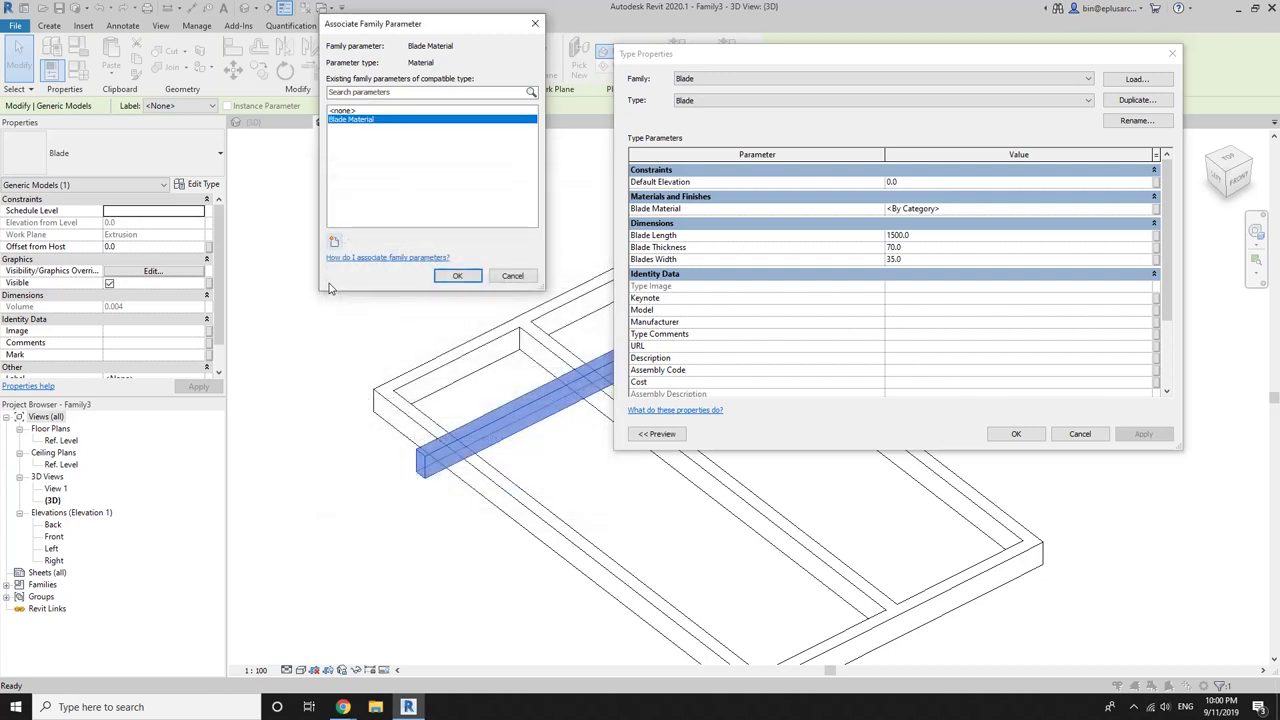
click(456, 276)
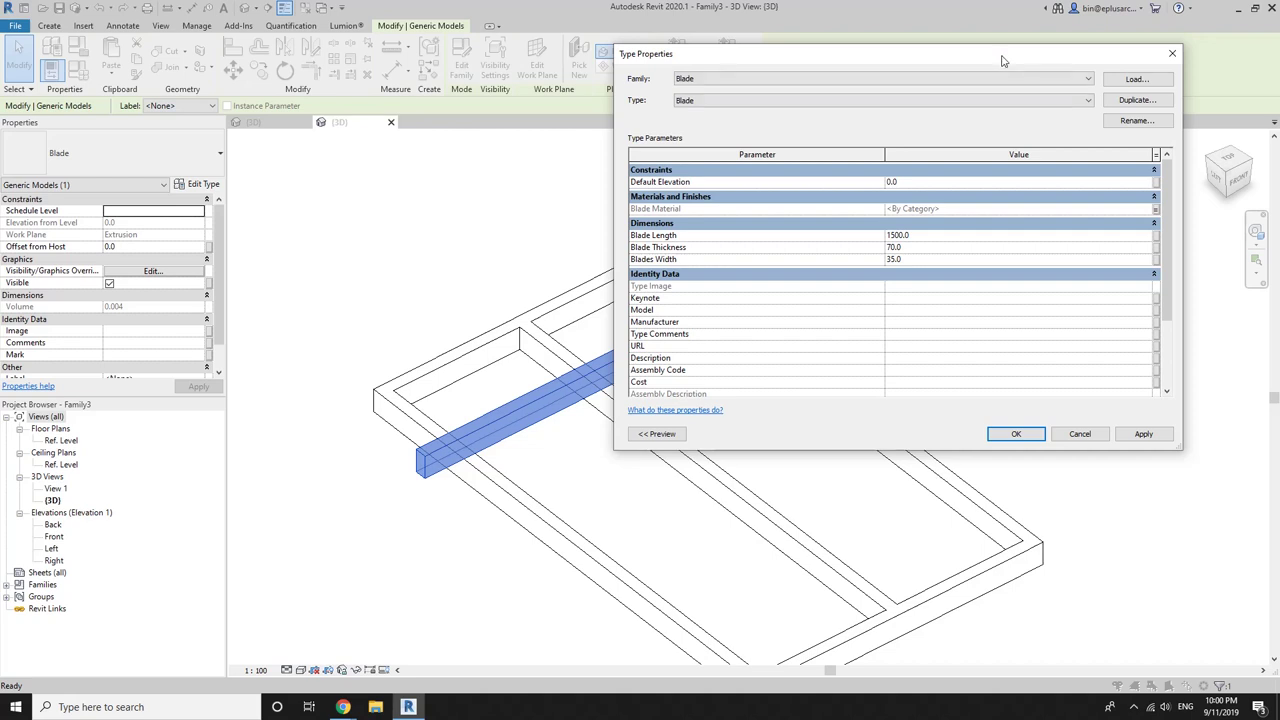
- Associate Blade Length with Panel Width so the blade spans 900 across the panel
drag(1003, 61, 942, 152)
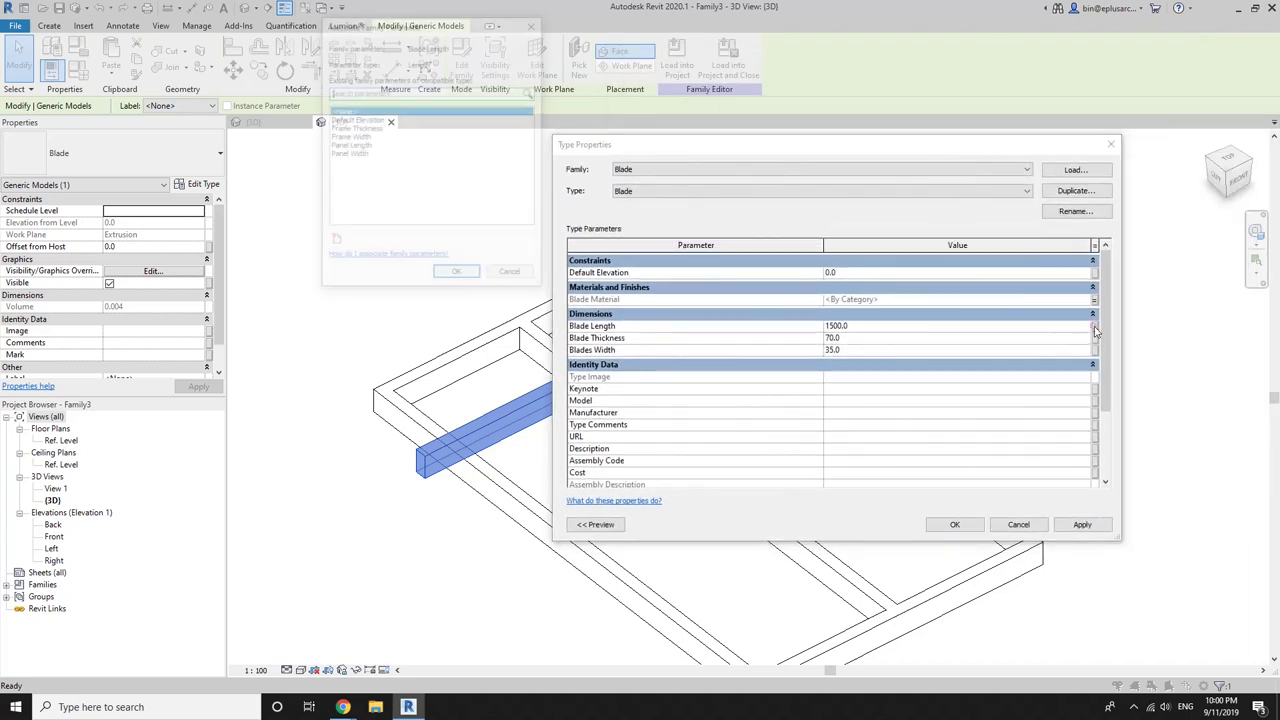
click(352, 136)
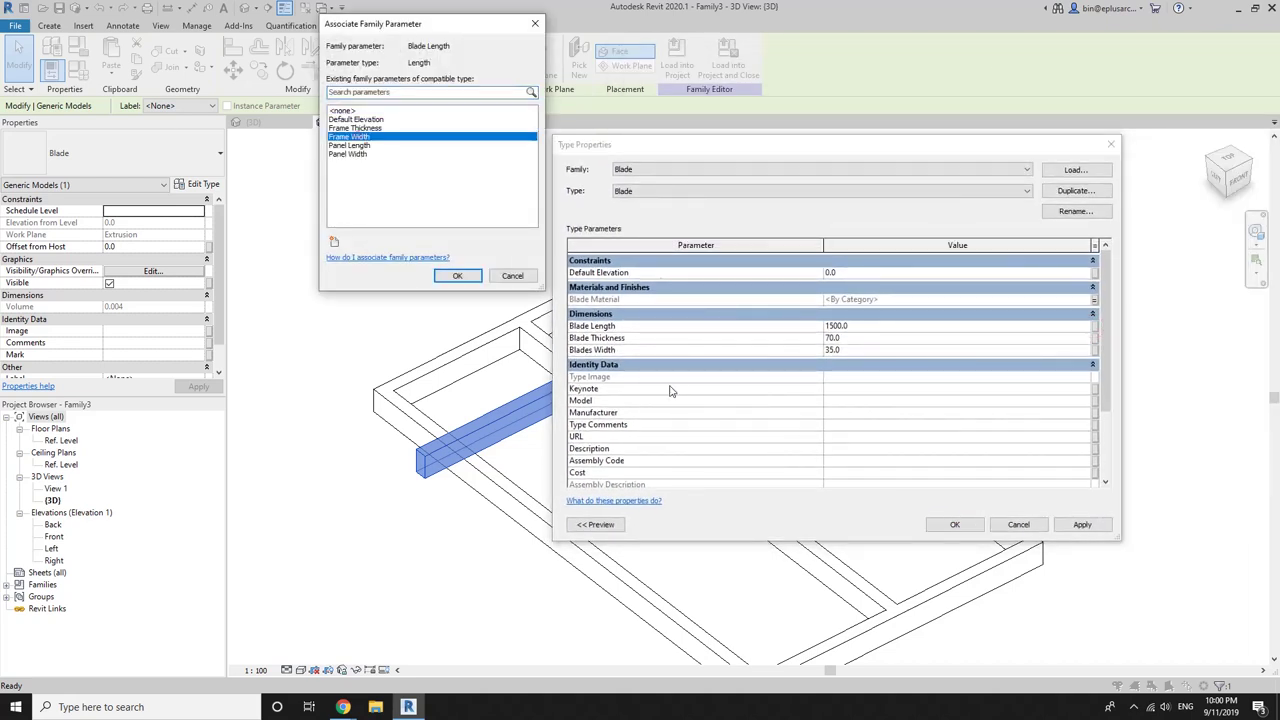
click(457, 276)
click(1072, 525)
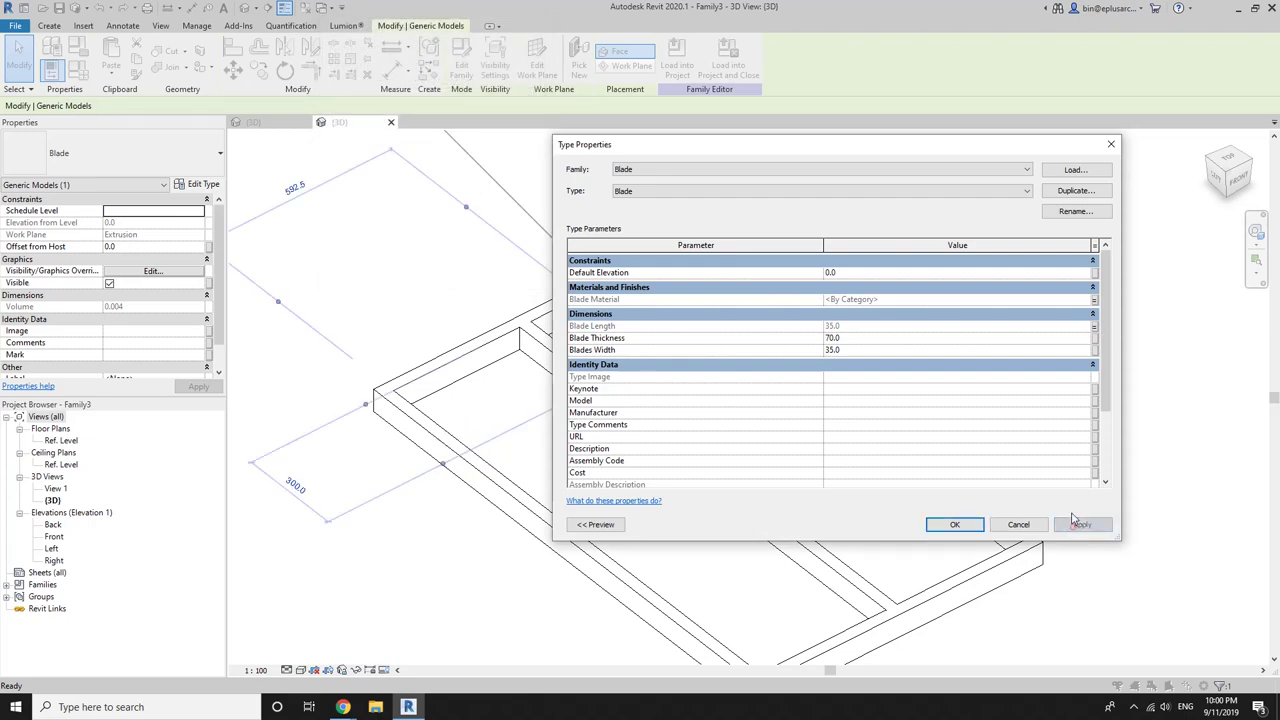
mouse_move(917, 157)
mouse_down()
mouse_move(980, 463)
mouse_move(914, 277)
mouse_move(883, 118)
mouse_up()
click(1061, 287)
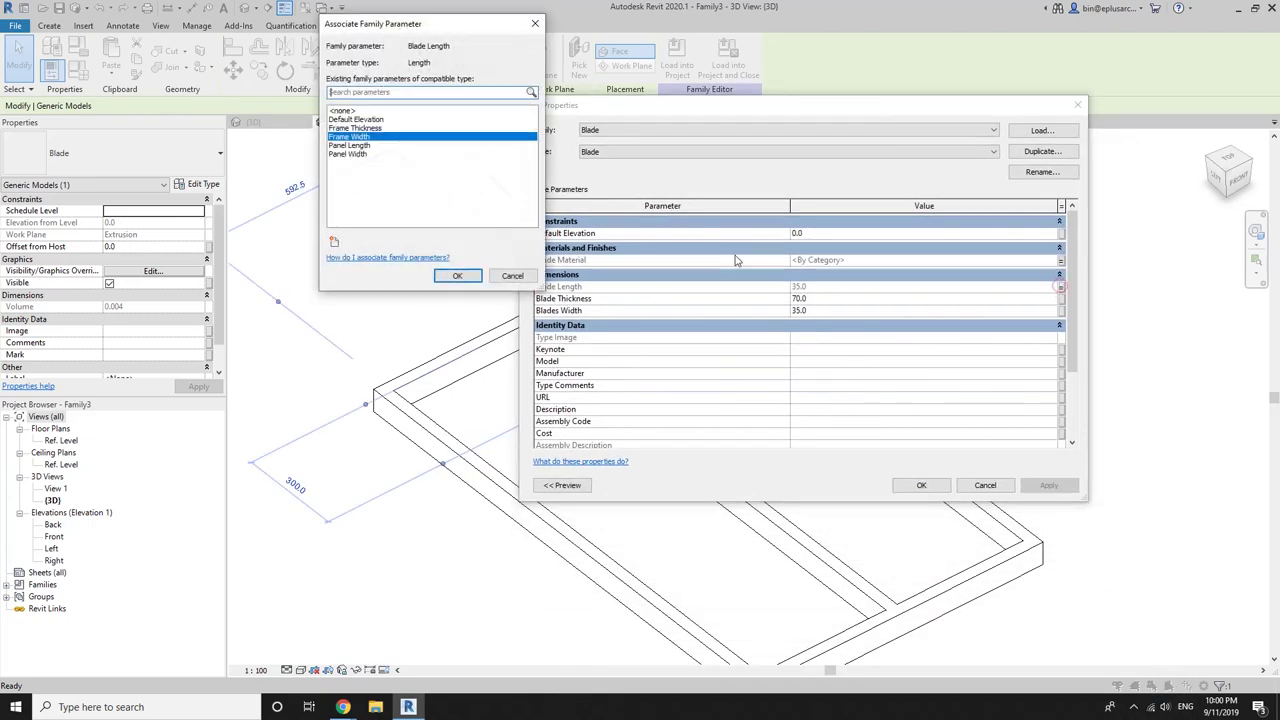
click(352, 155)
click(457, 276)
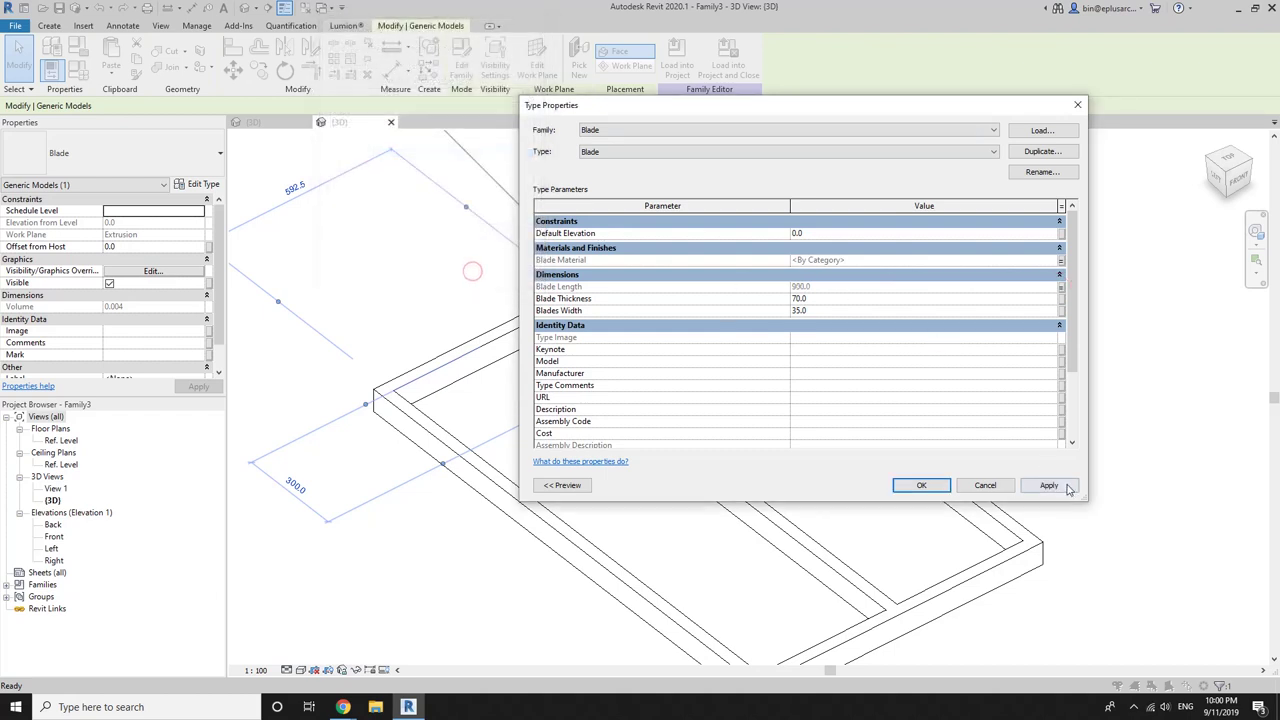
mouse_move(849, 107)
mouse_down()
mouse_move(971, 490)
mouse_move(809, 137)
mouse_up()
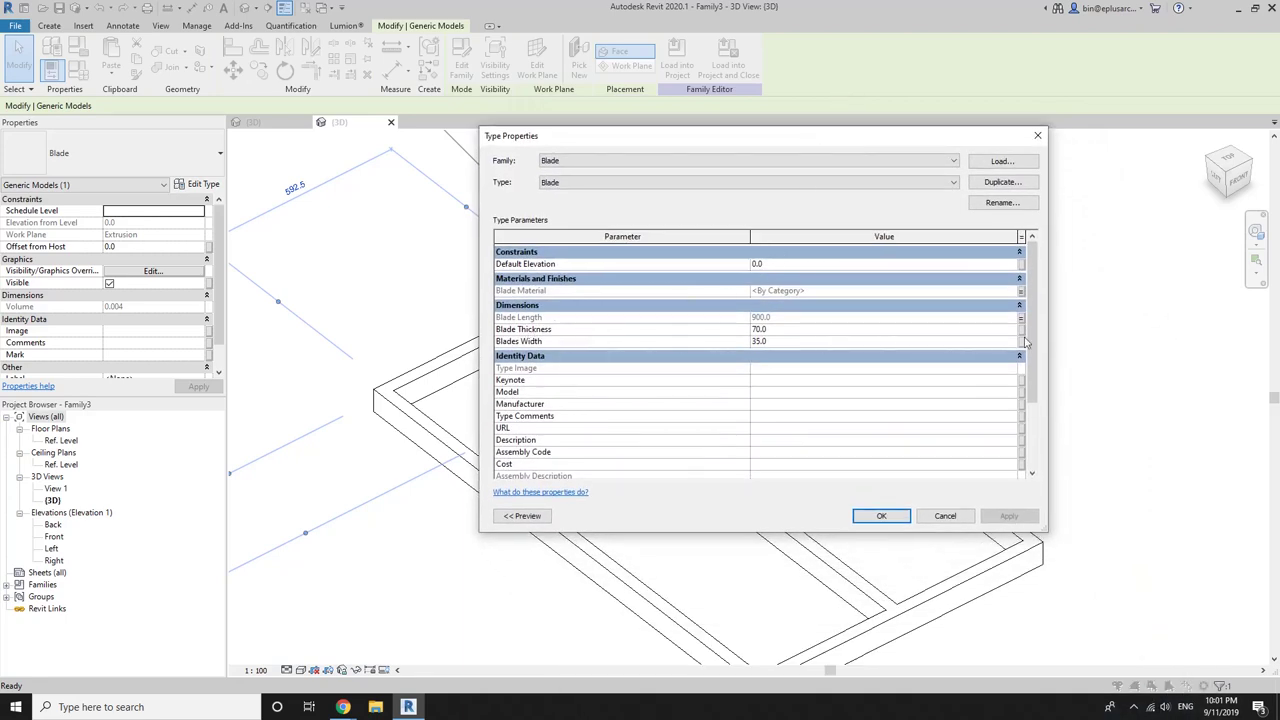
- Link the blade's Blade Thickness to a new Blade Thickness family parameter
click(1021, 329)
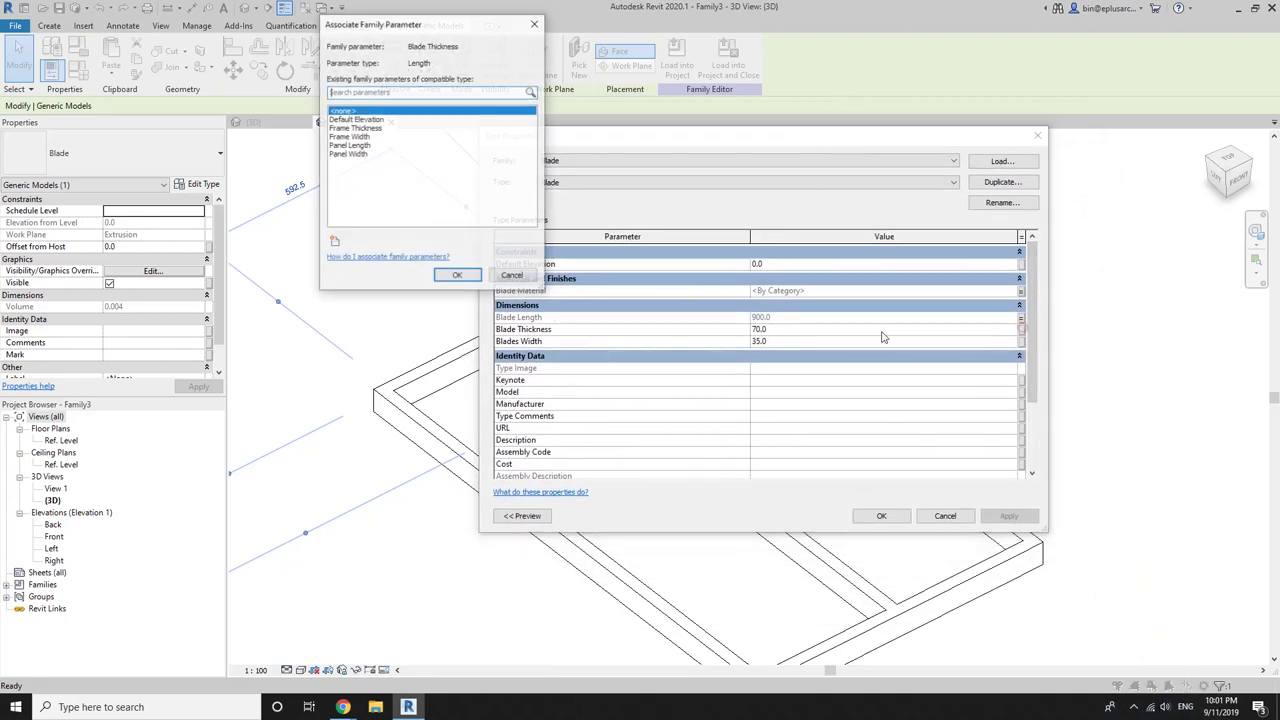
click(337, 244)
text(Blade Width)
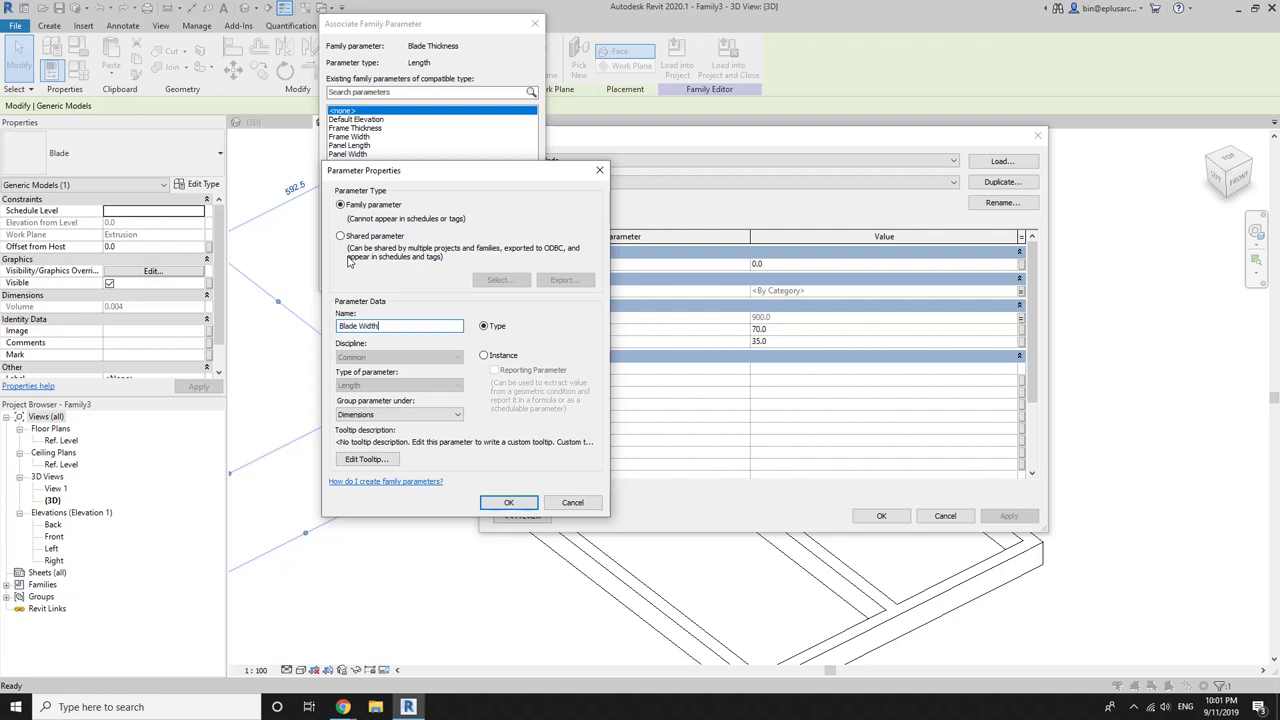
drag(410, 172, 340, 187)
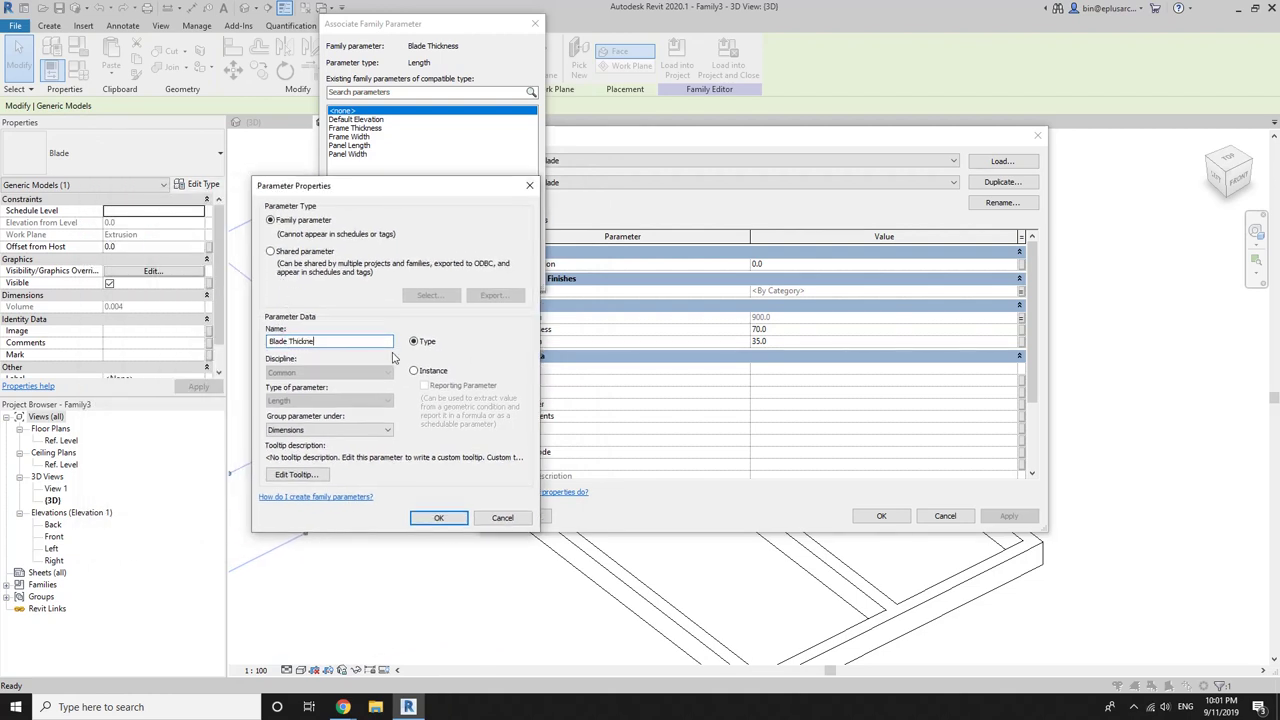
click(437, 514)
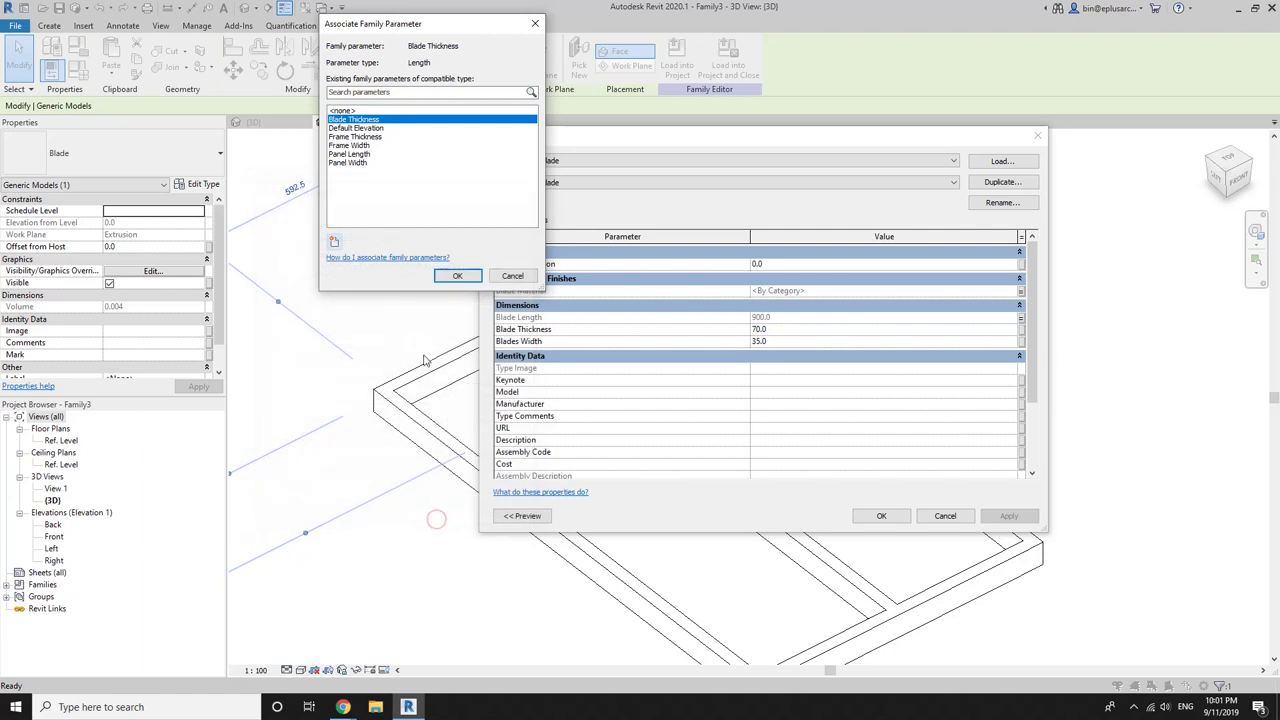
click(458, 277)
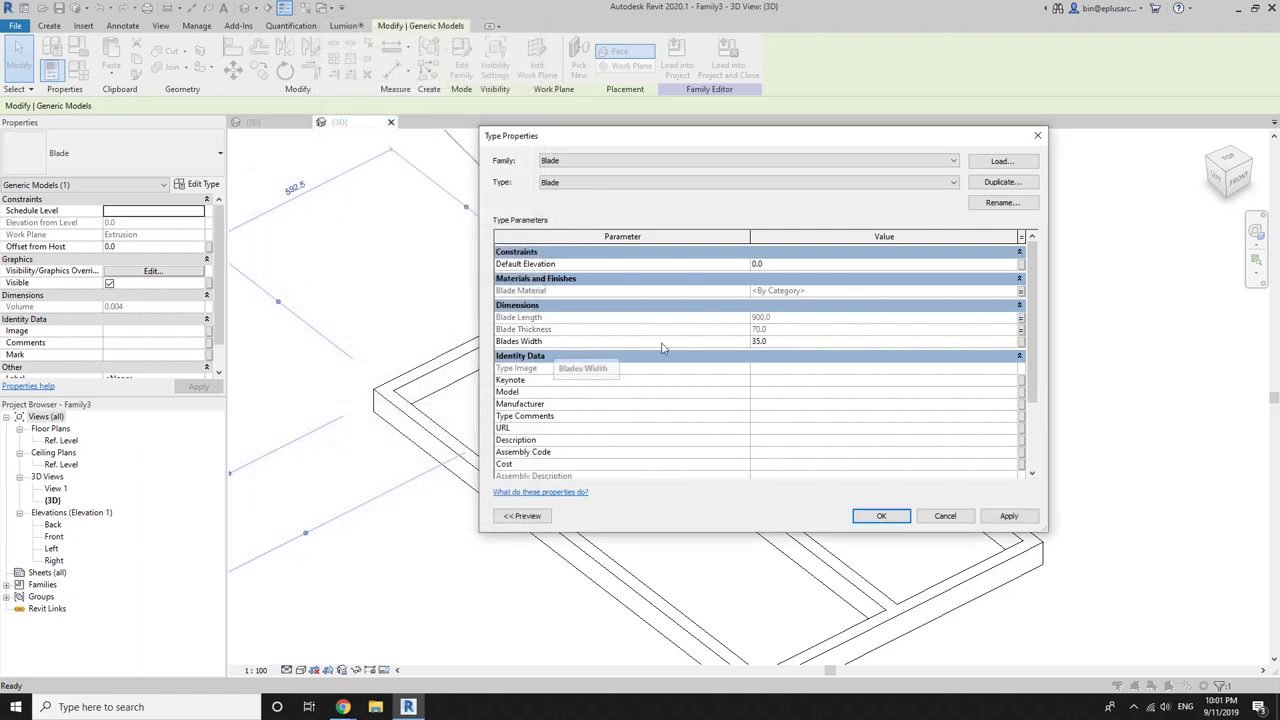
- Link Blades Width to a new Blade Width parameter and accept the type changes
click(1021, 343)
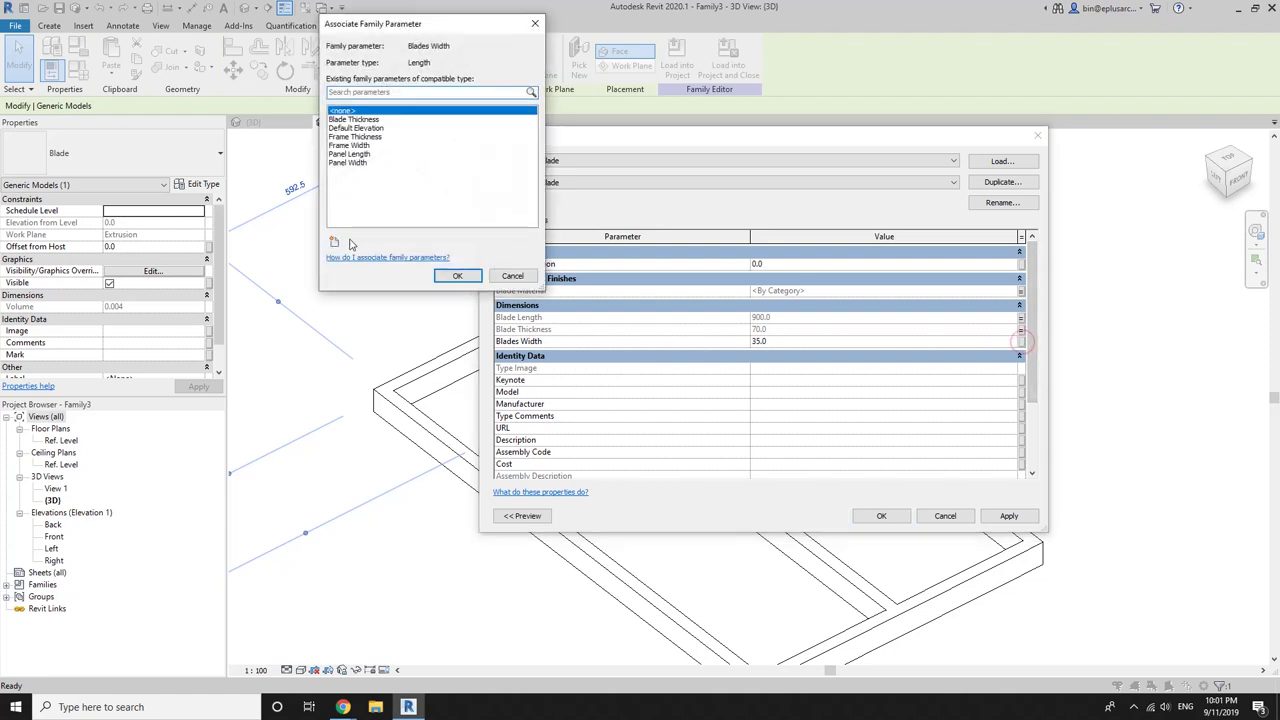
click(334, 242)
text(Blade Width)
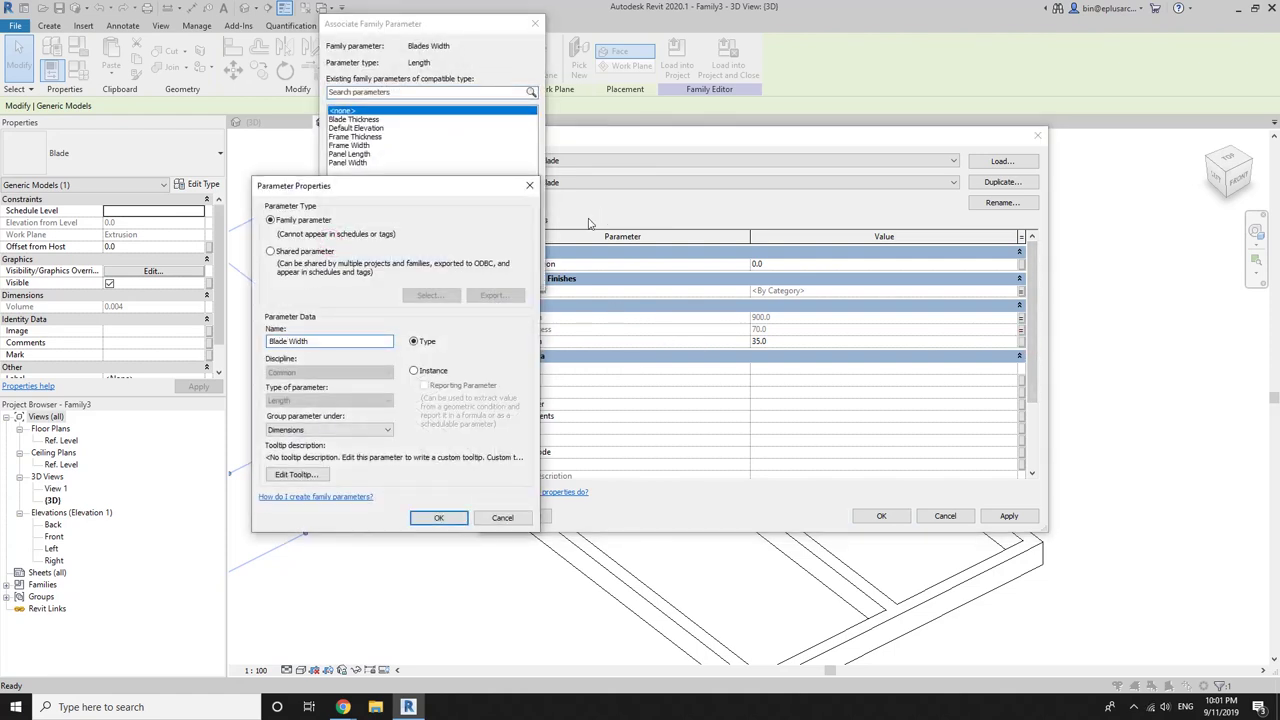
click(438, 517)
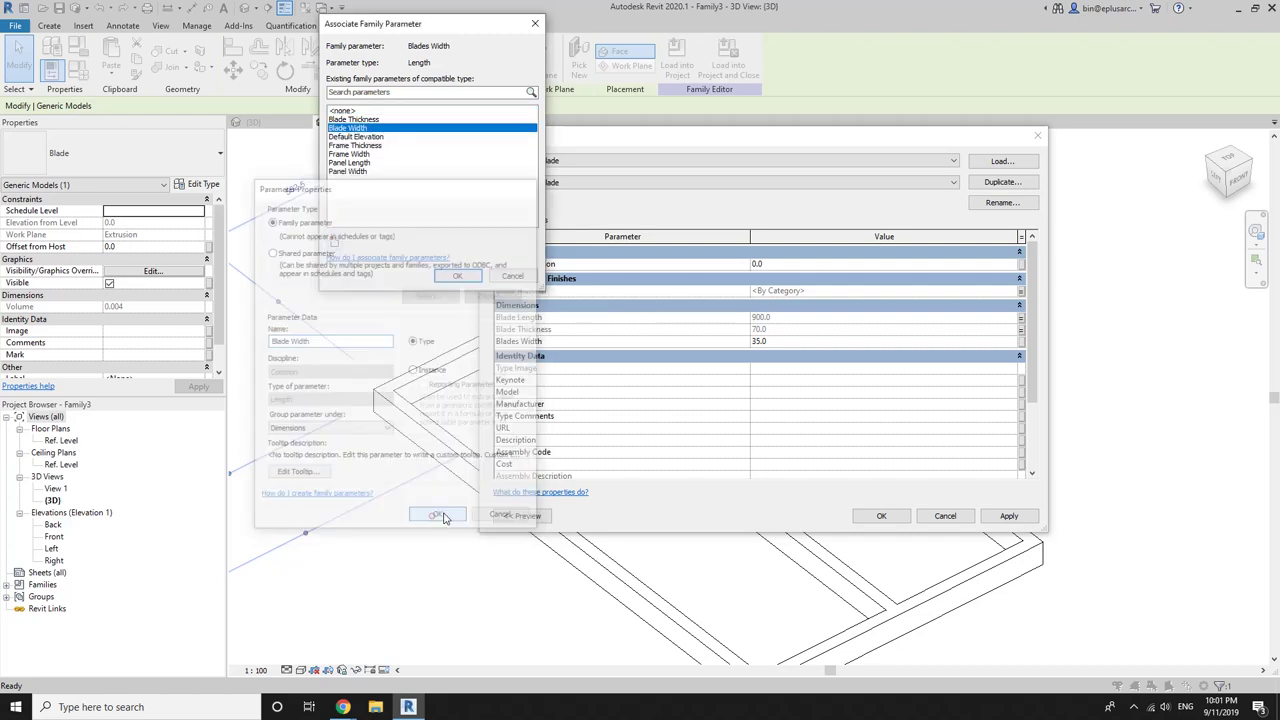
click(455, 282)
click(881, 515)
shift+middle_drag(803, 435, 709, 420)
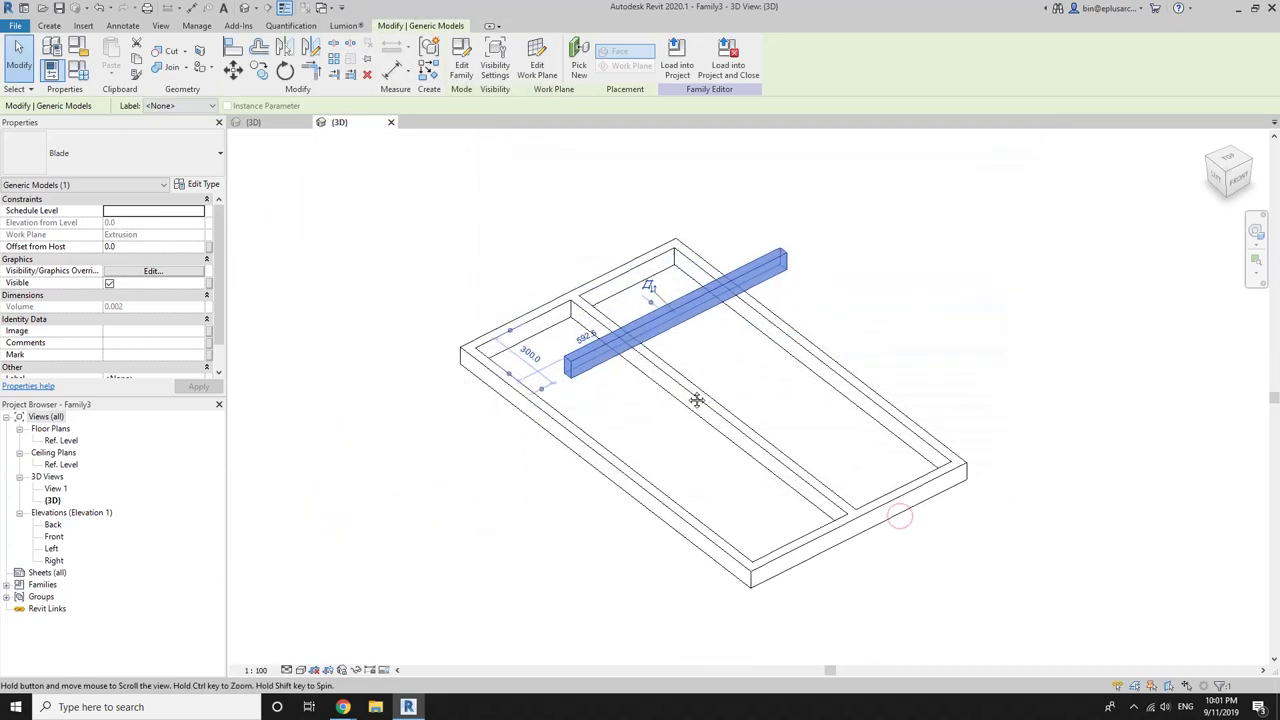
key(Escape)
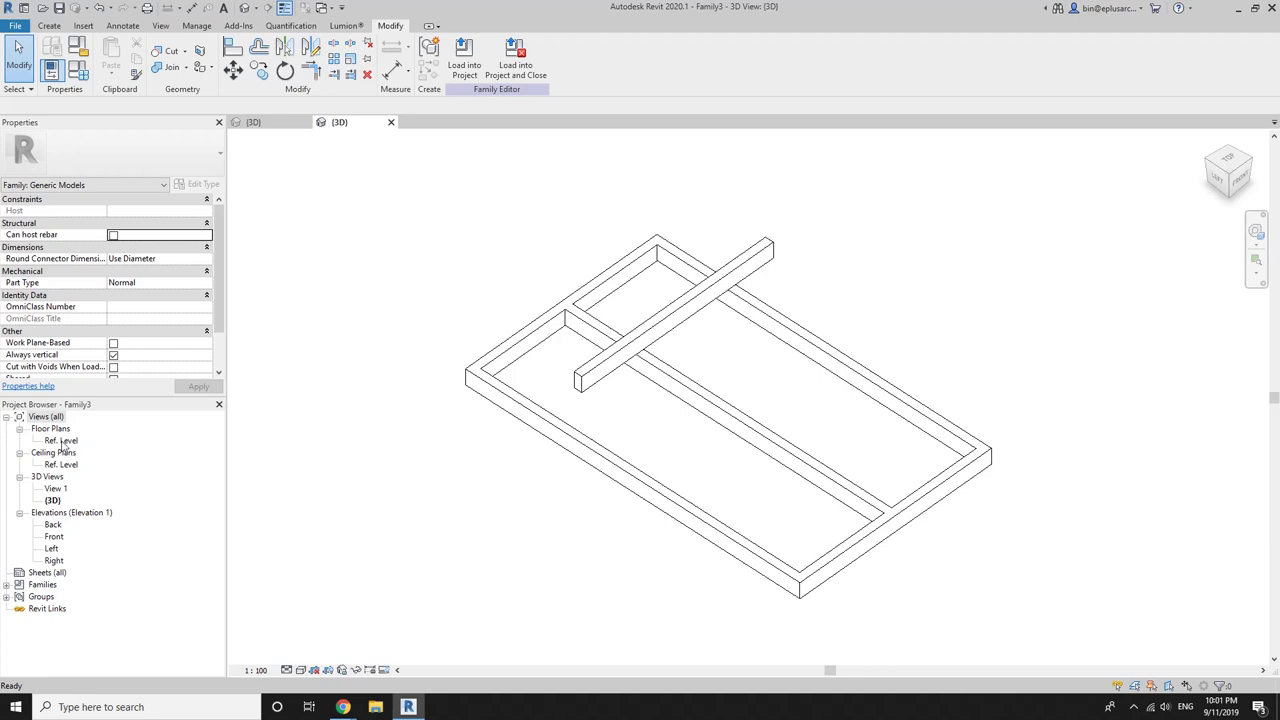
- In the Ref. Level plan, align and lock the blade to the top reference plane
double_click(63, 441)
scroll(865, 348, up, 2)
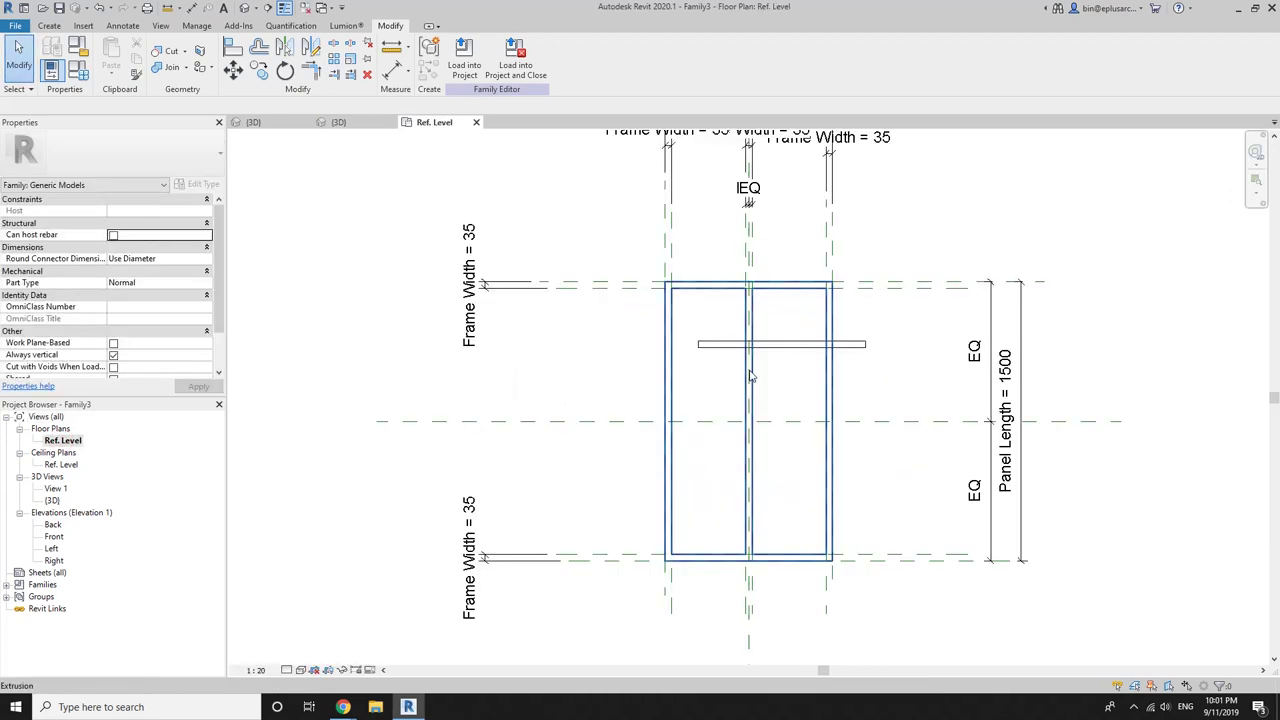
click(865, 348)
scroll(858, 332, up, 1)
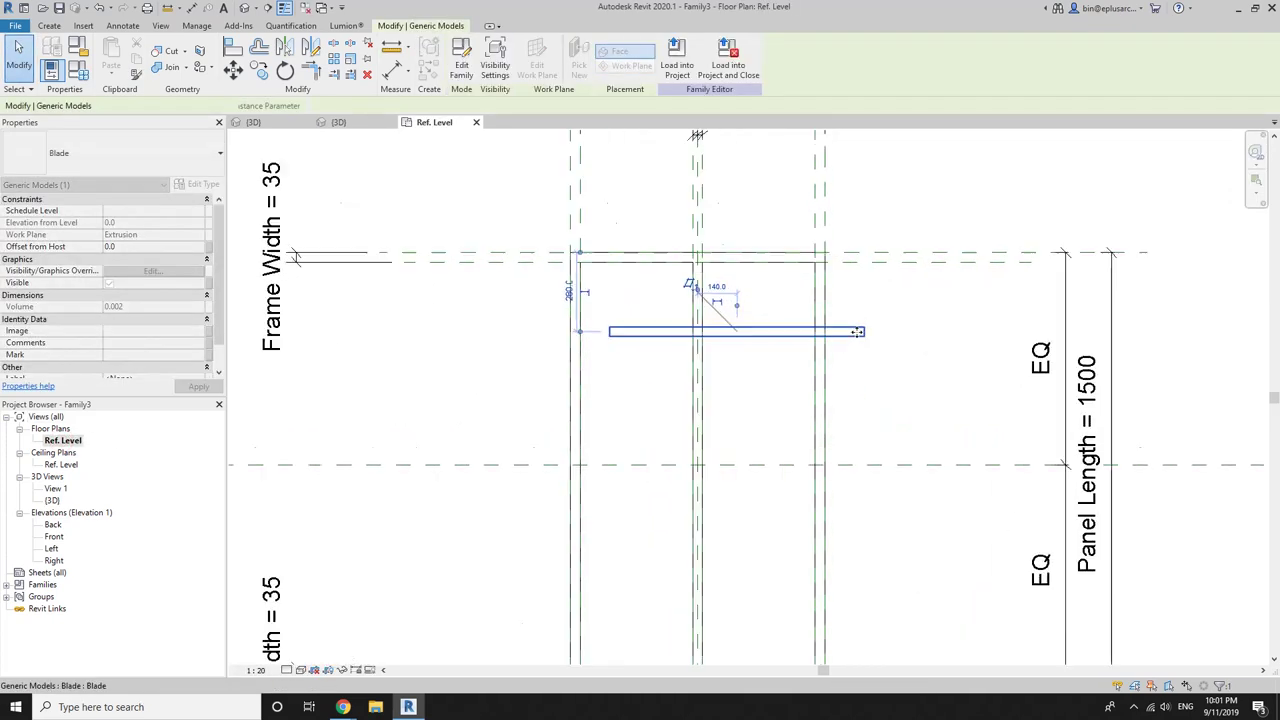
key(Escape)
scroll(869, 339, up, 1)
key(a)
key(l)
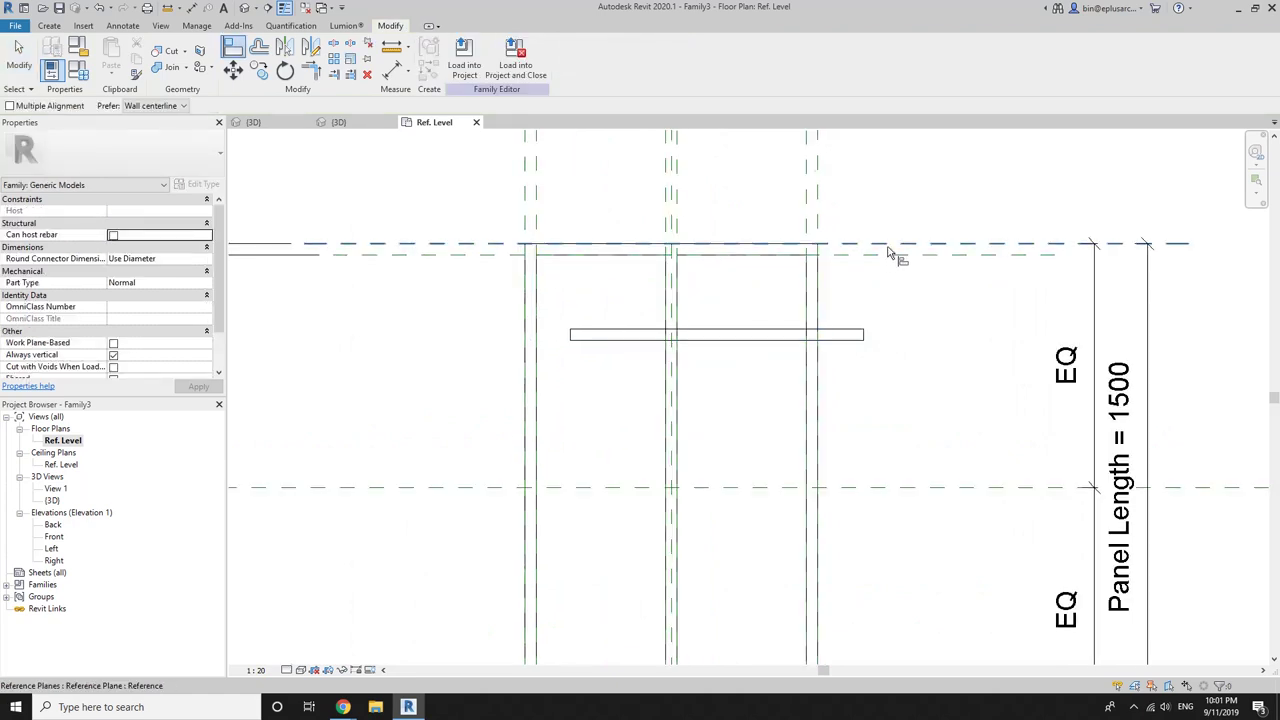
click(888, 252)
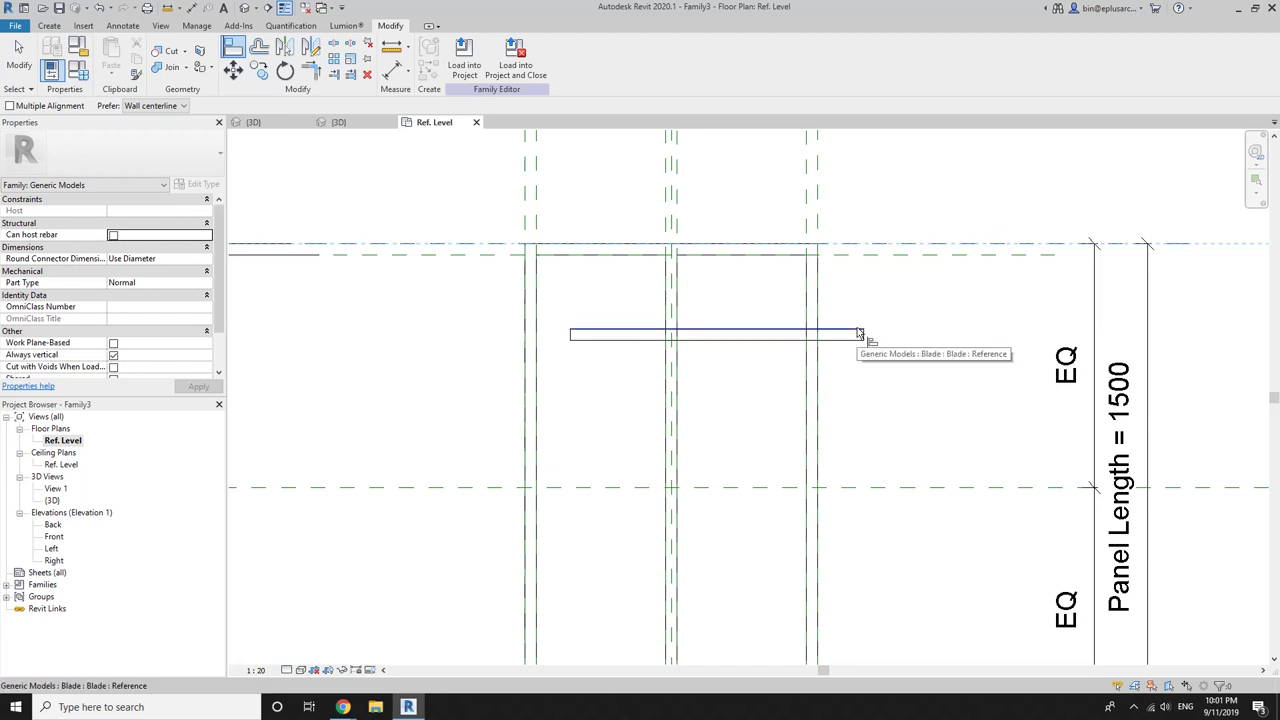
click(857, 333)
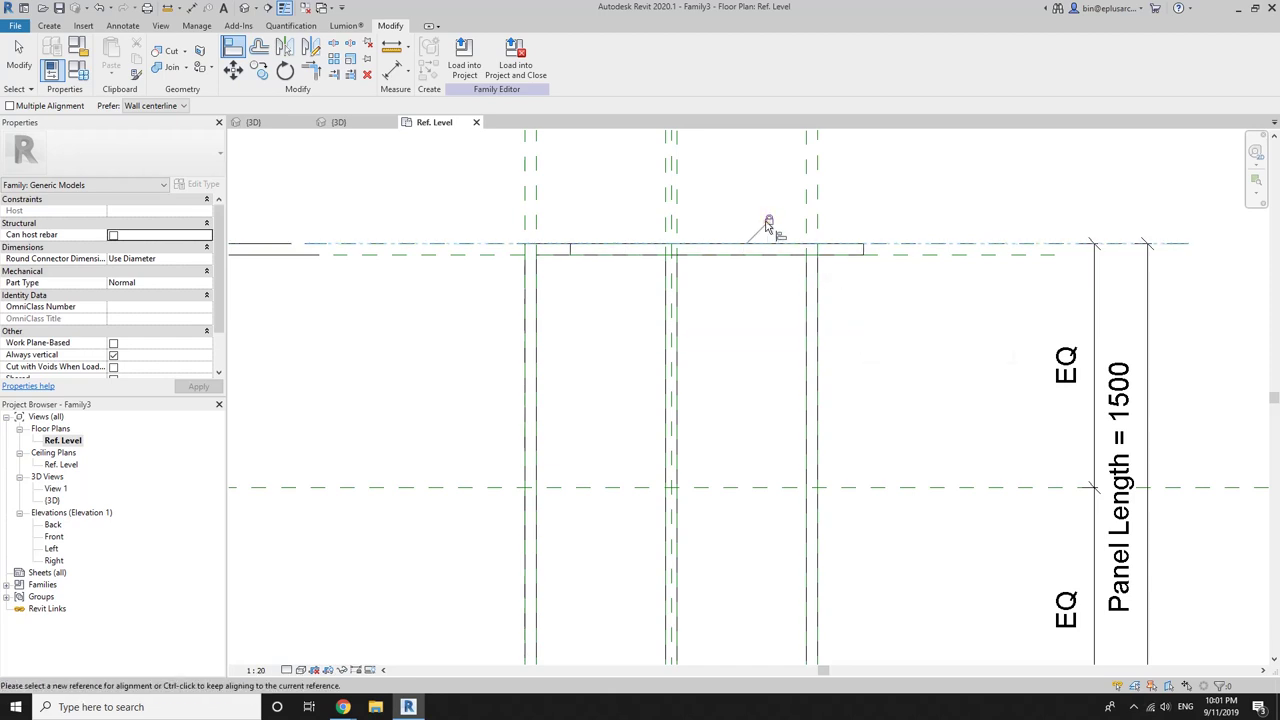
- Align and lock the blade to the vertical centre reference plane
scroll(745, 253, down, 1)
scroll(686, 206, up, 1)
scroll(690, 206, up, 1)
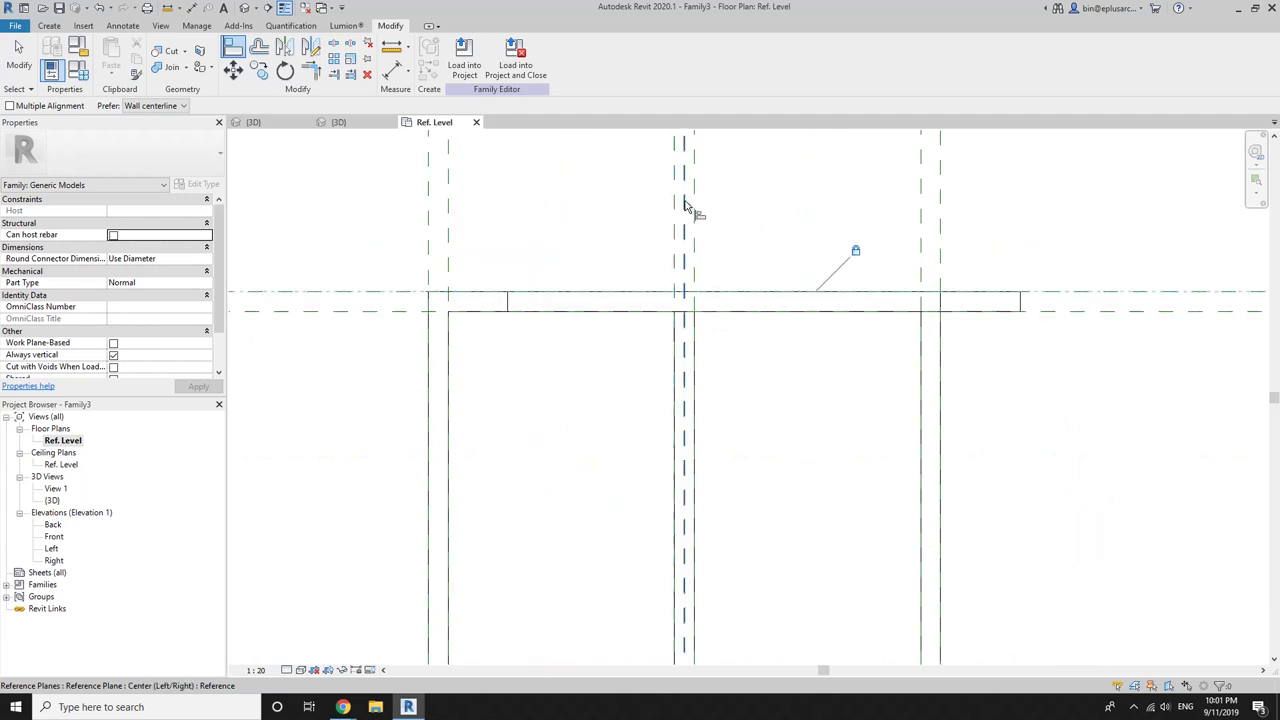
click(690, 206)
click(771, 309)
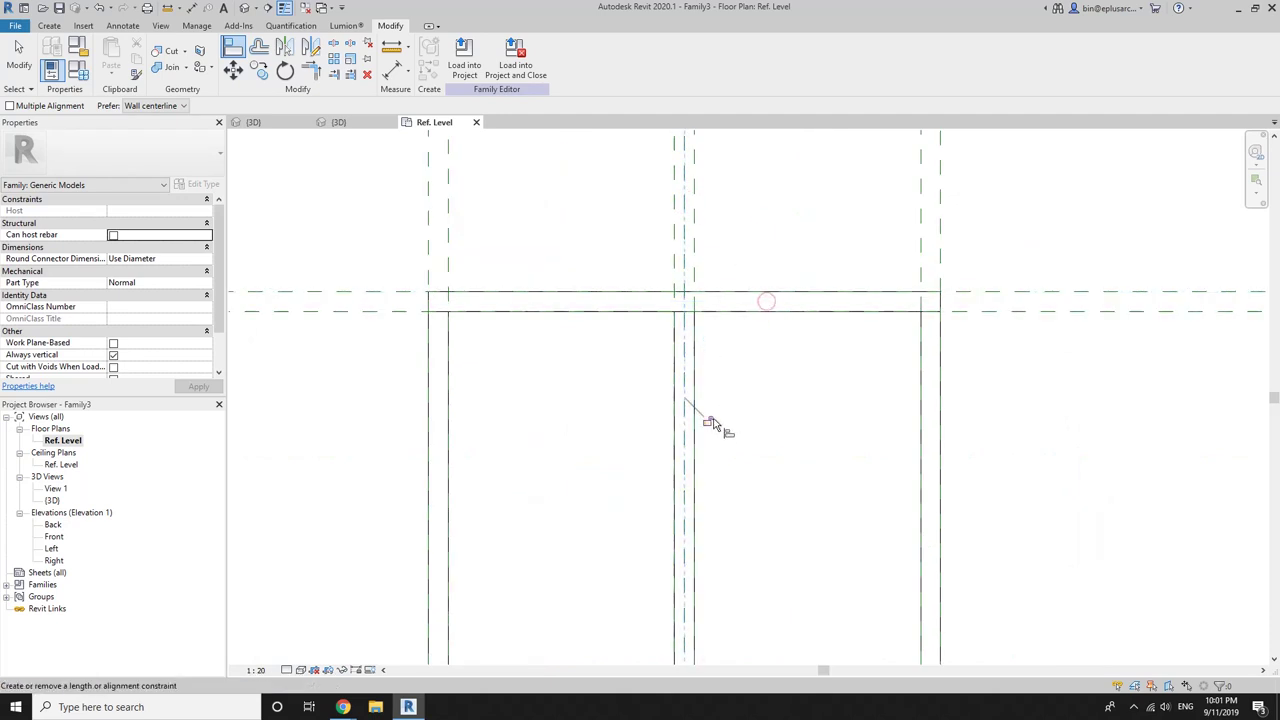
scroll(730, 330, down, 2)
key(Escape)
key(Escape)
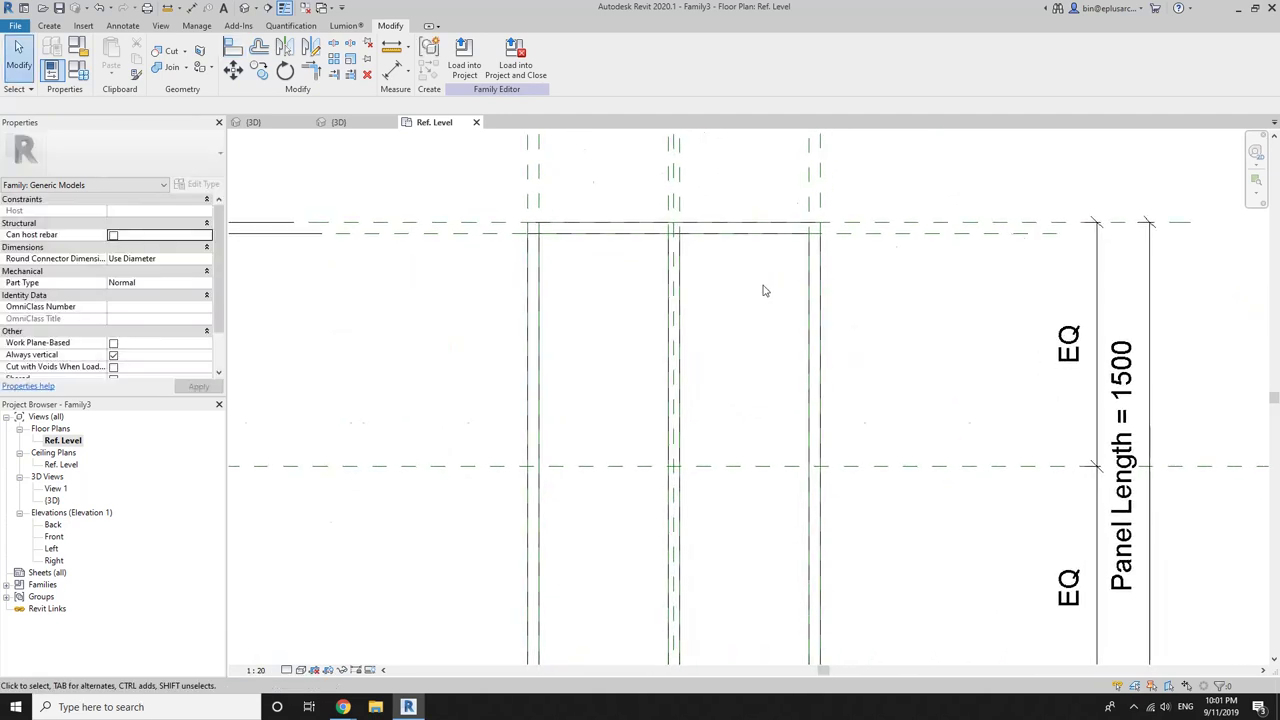
scroll(770, 313, down, 1)
click(760, 251)
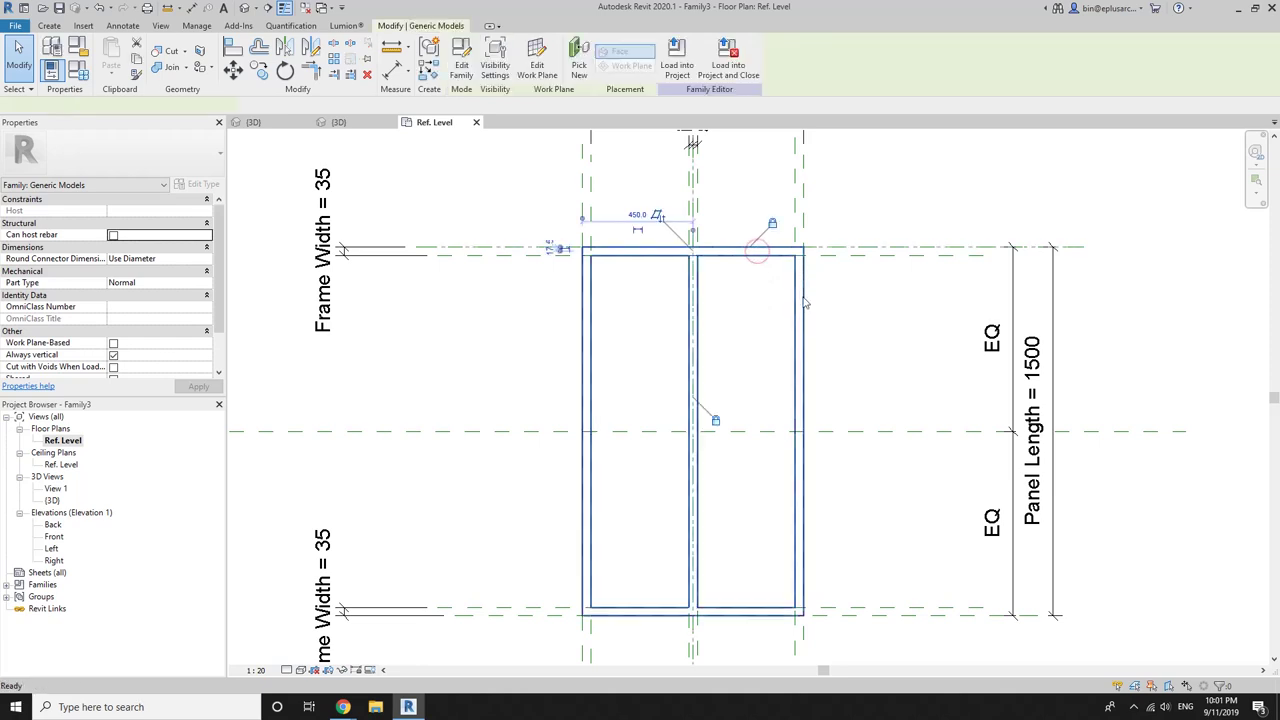
- Array the top blade into 2 copies, placing the last near the panel bottom
key(m)
key(v)
click(761, 300)
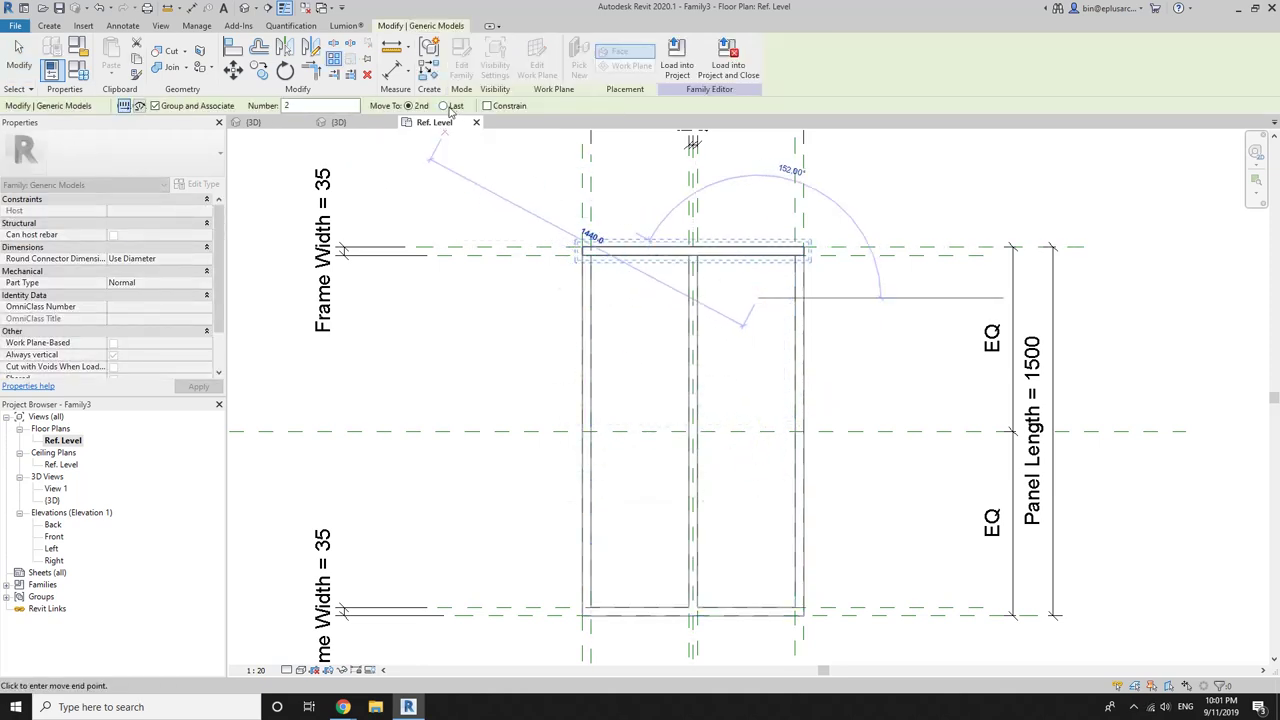
key(Escape)
key(Escape)
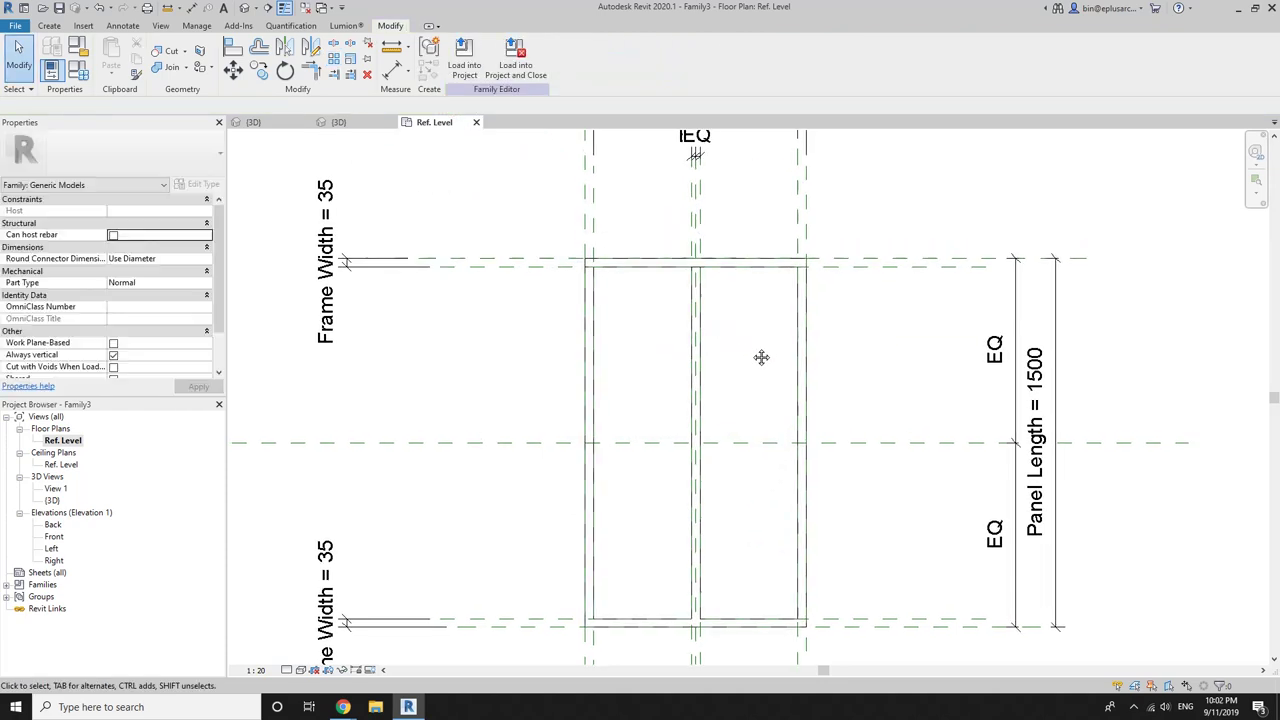
click(760, 280)
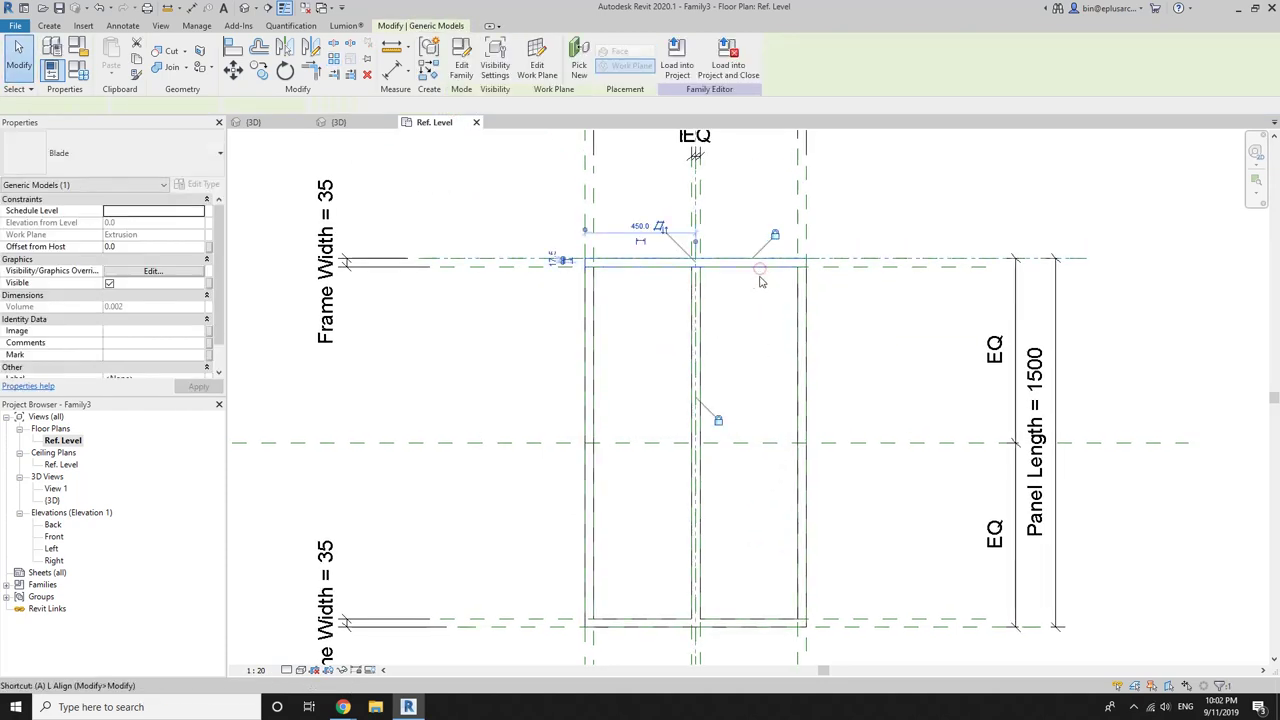
key(a)
key(r)
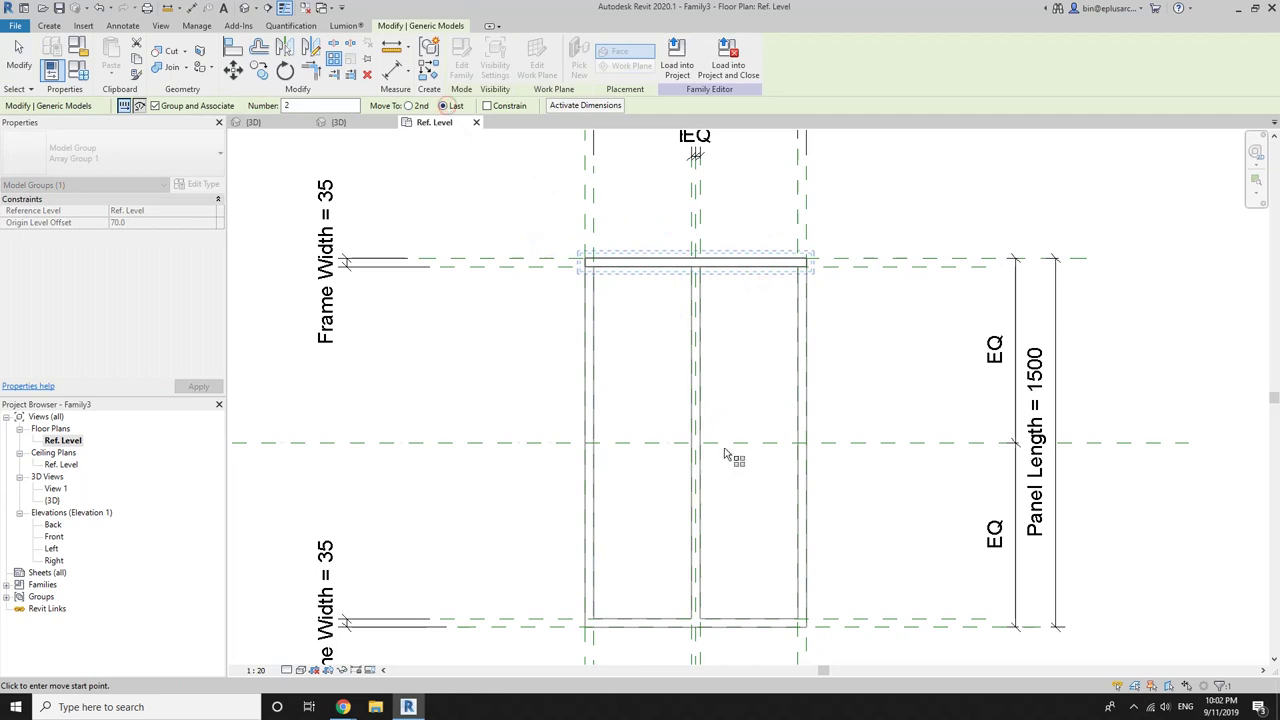
scroll(826, 268, up, 1)
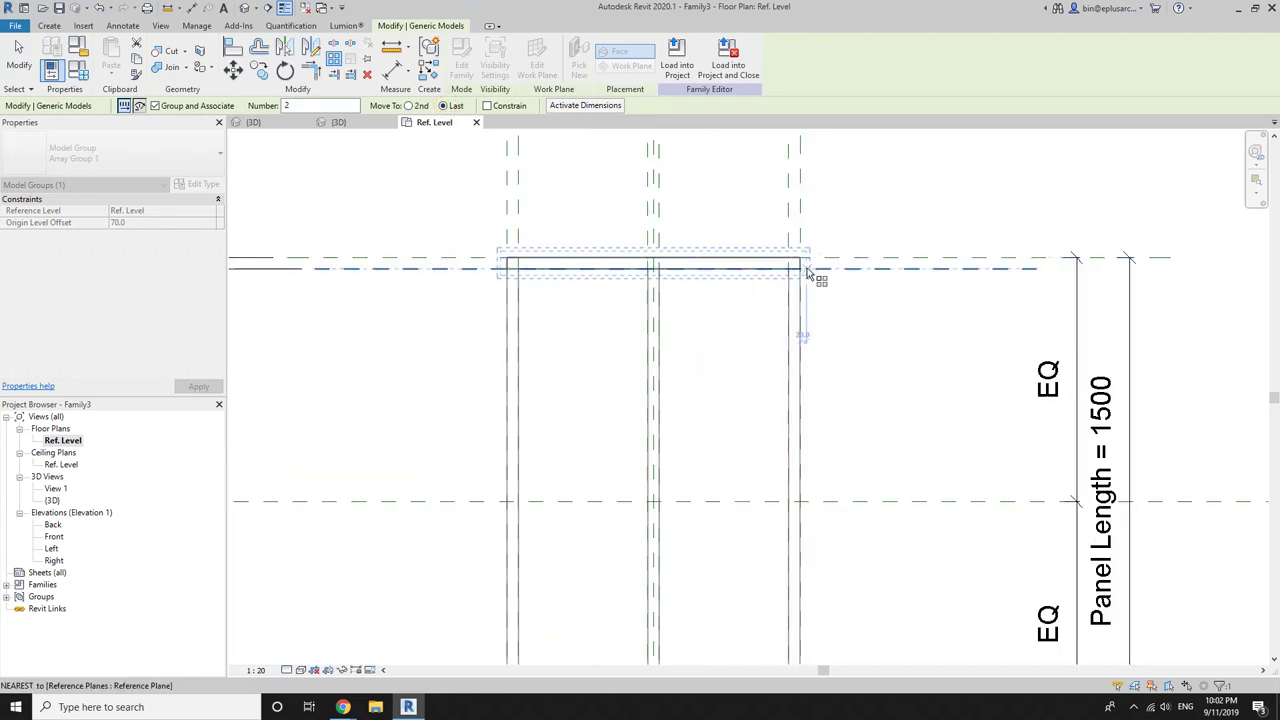
click(833, 270)
scroll(823, 294, down, 2)
scroll(829, 450, up, 2)
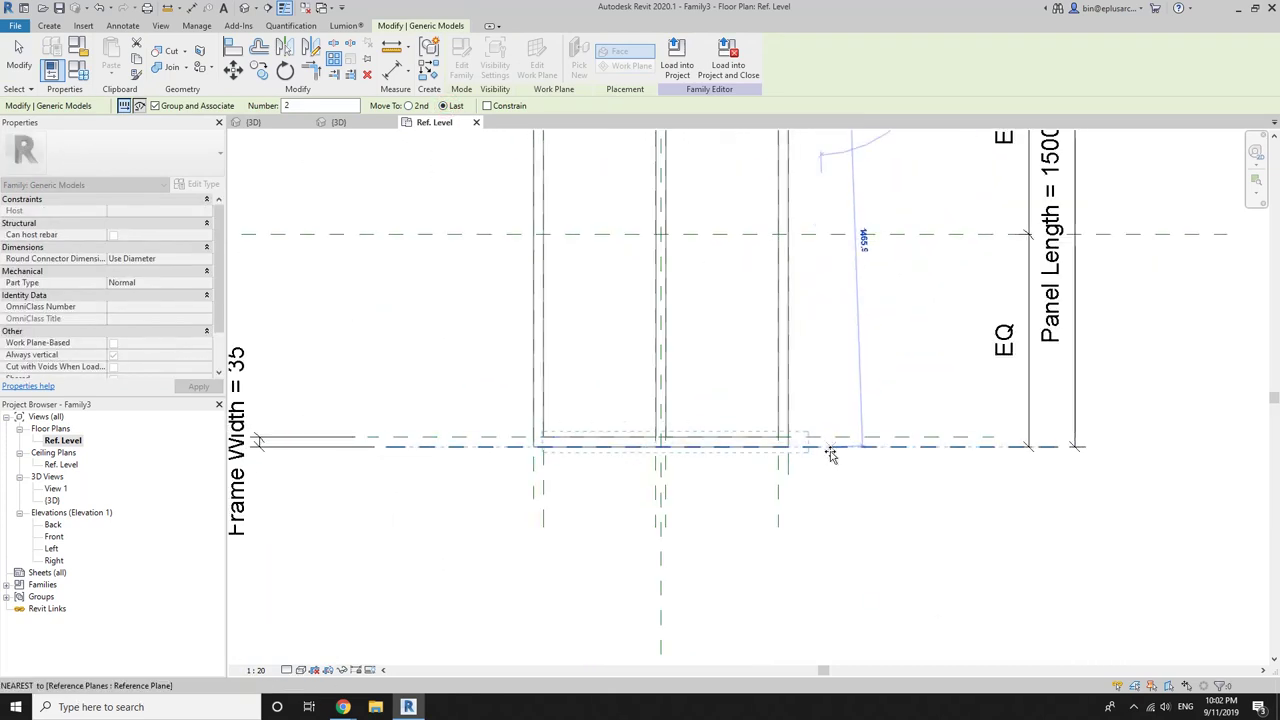
click(821, 398)
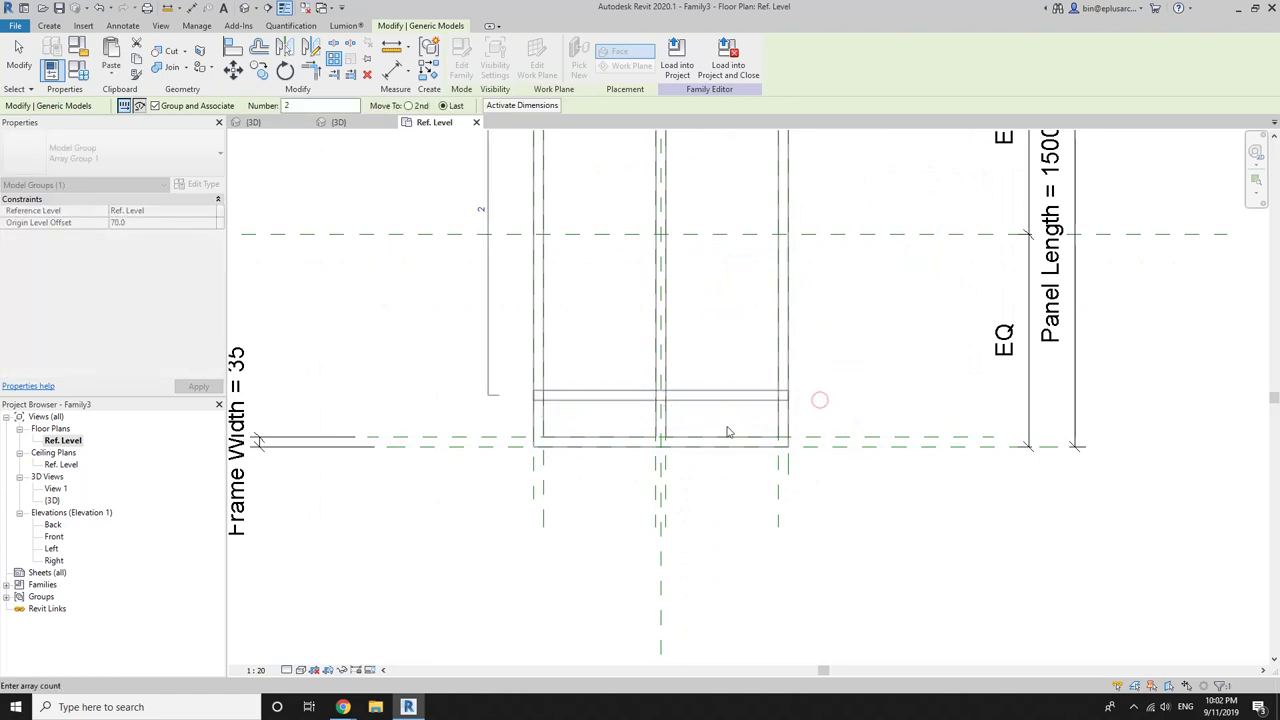
middle_drag(445, 309, 523, 323)
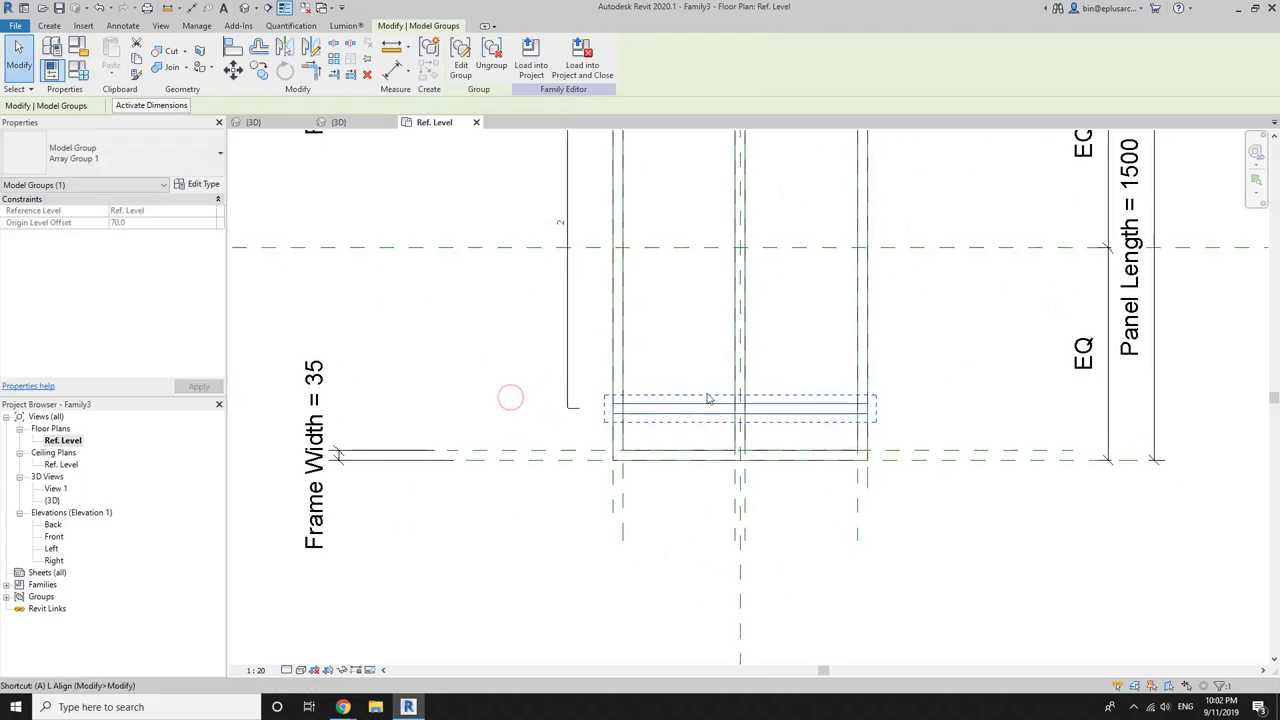
- Align and lock the last blade copy to the bottom and centre reference planes
key(a)
key(l)
scroll(880, 458, up, 2)
click(908, 456)
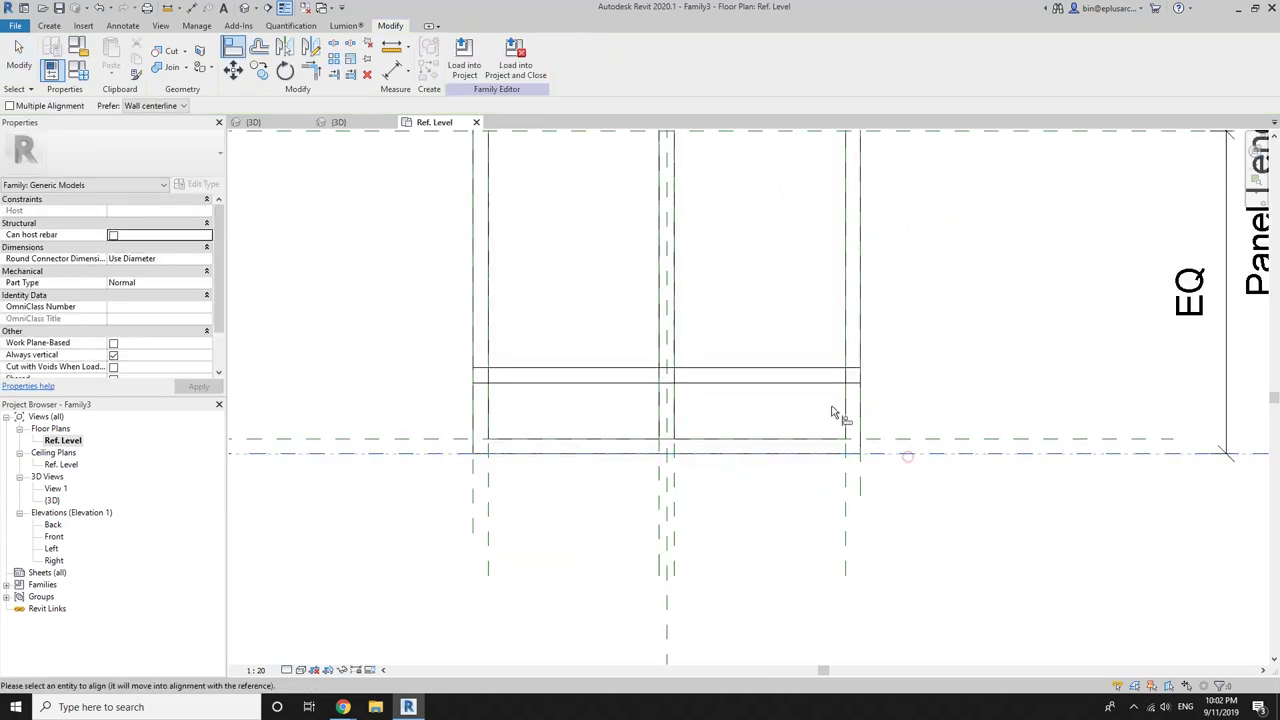
click(814, 384)
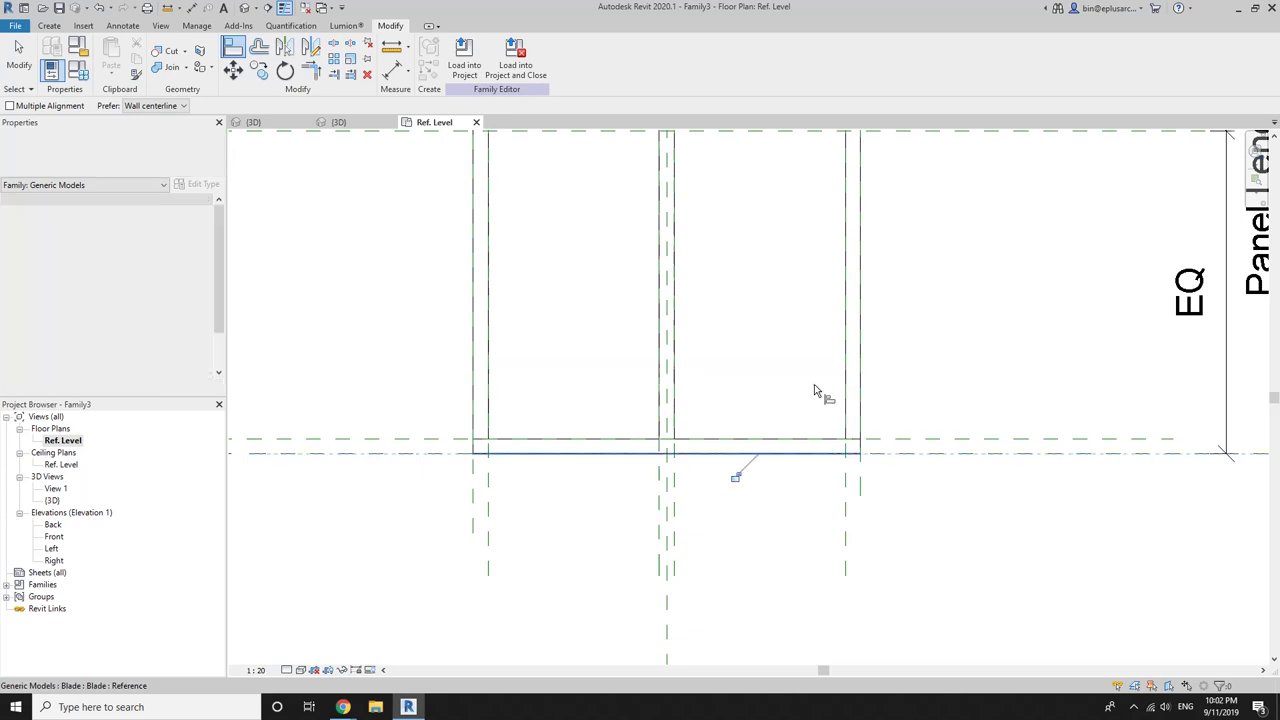
click(666, 582)
click(670, 456)
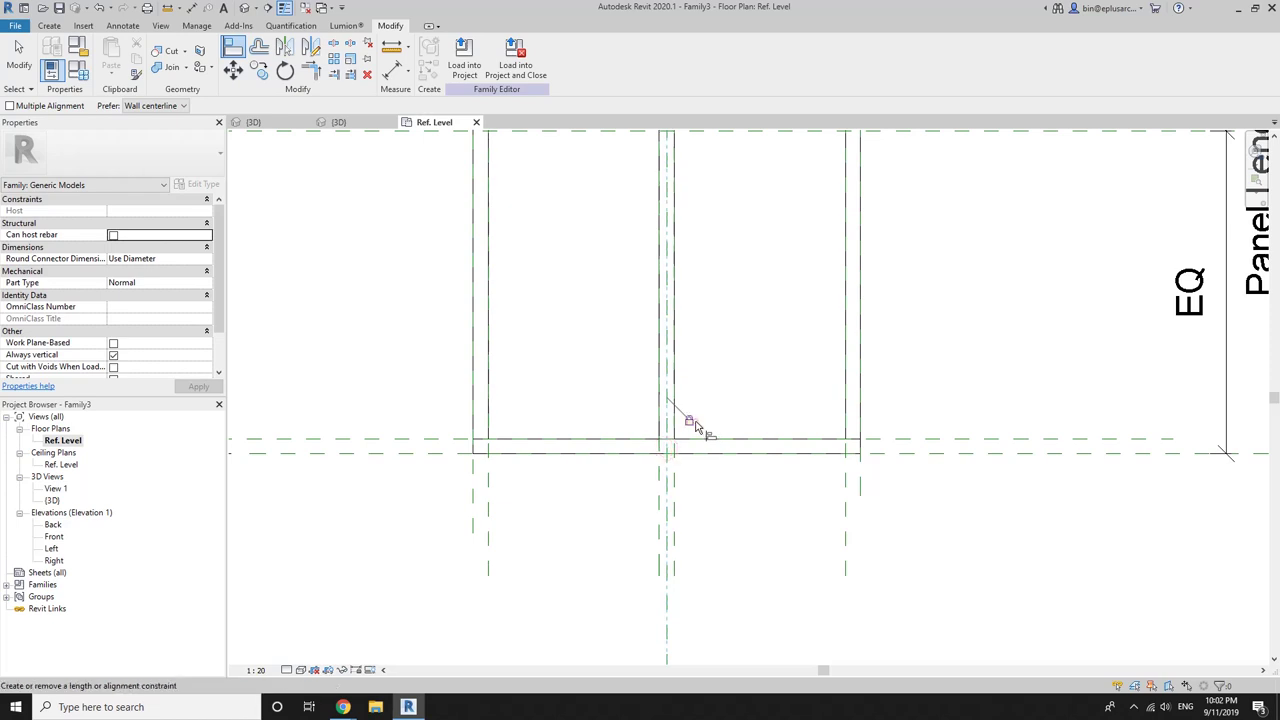
scroll(697, 425, down, 4)
key(Escape)
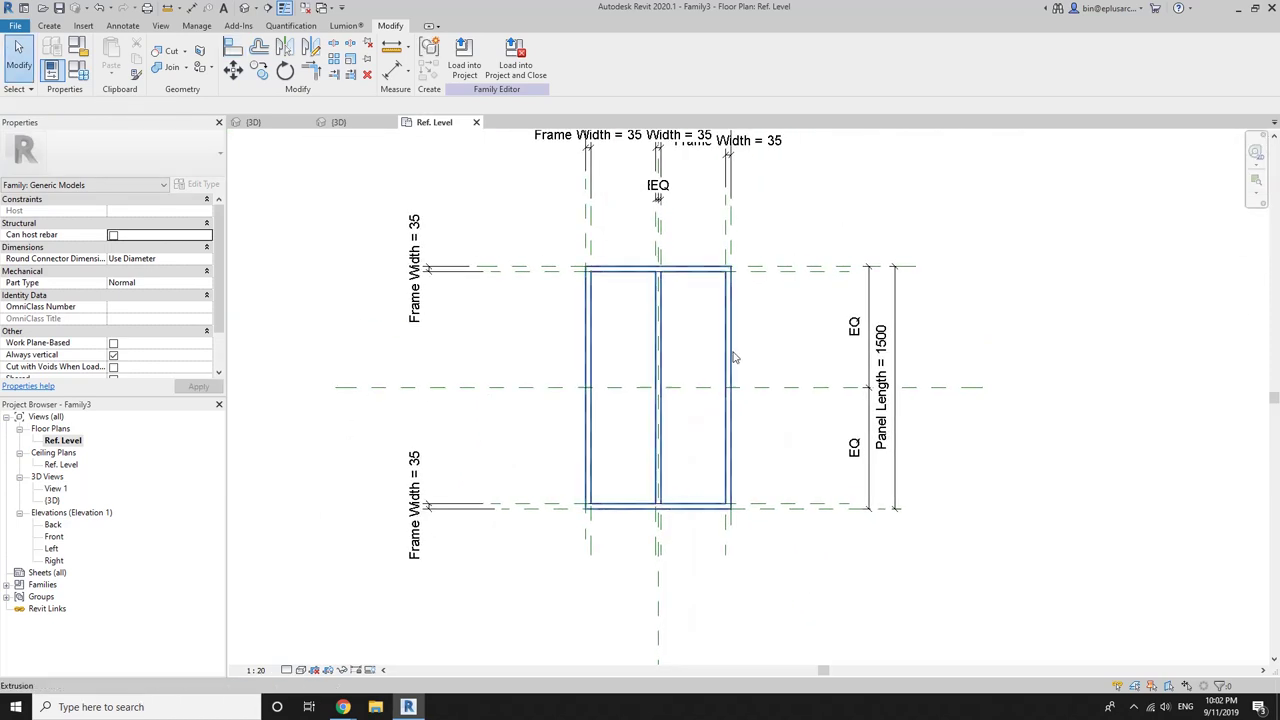
- Label the array count with a new Blade Number parameter
click(703, 274)
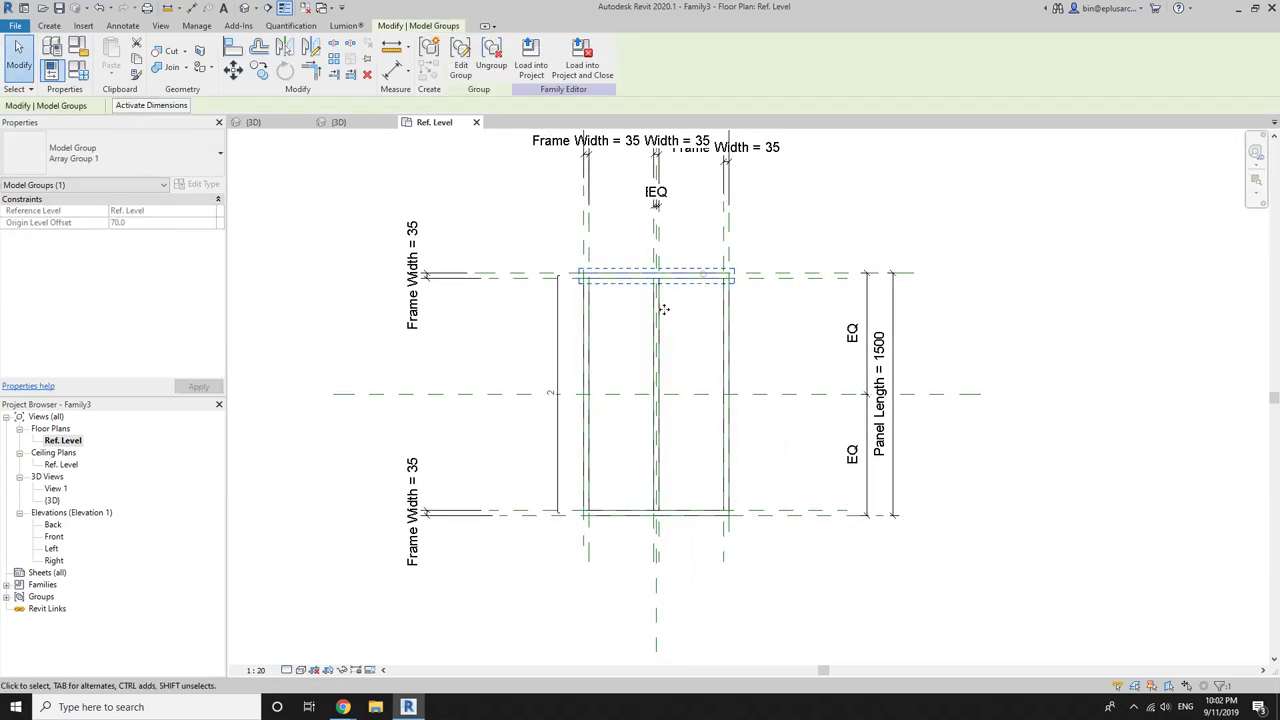
click(559, 355)
click(222, 105)
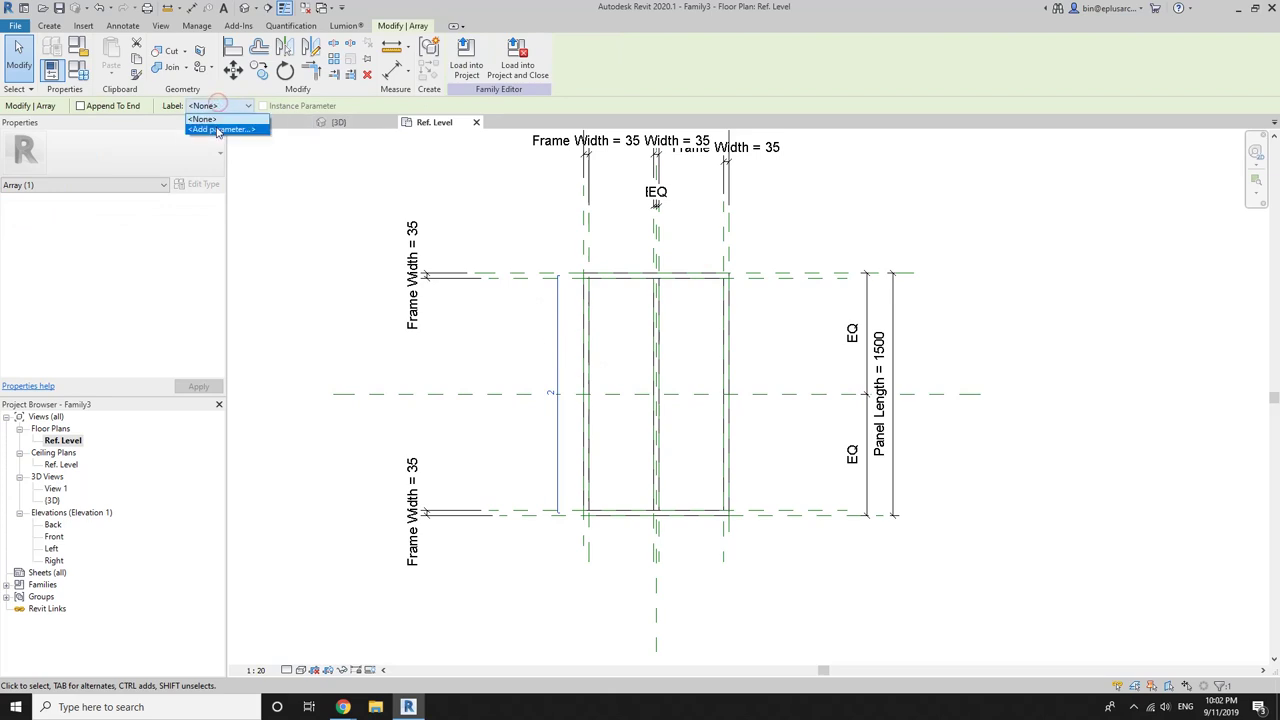
click(218, 130)
text(Blade Number)
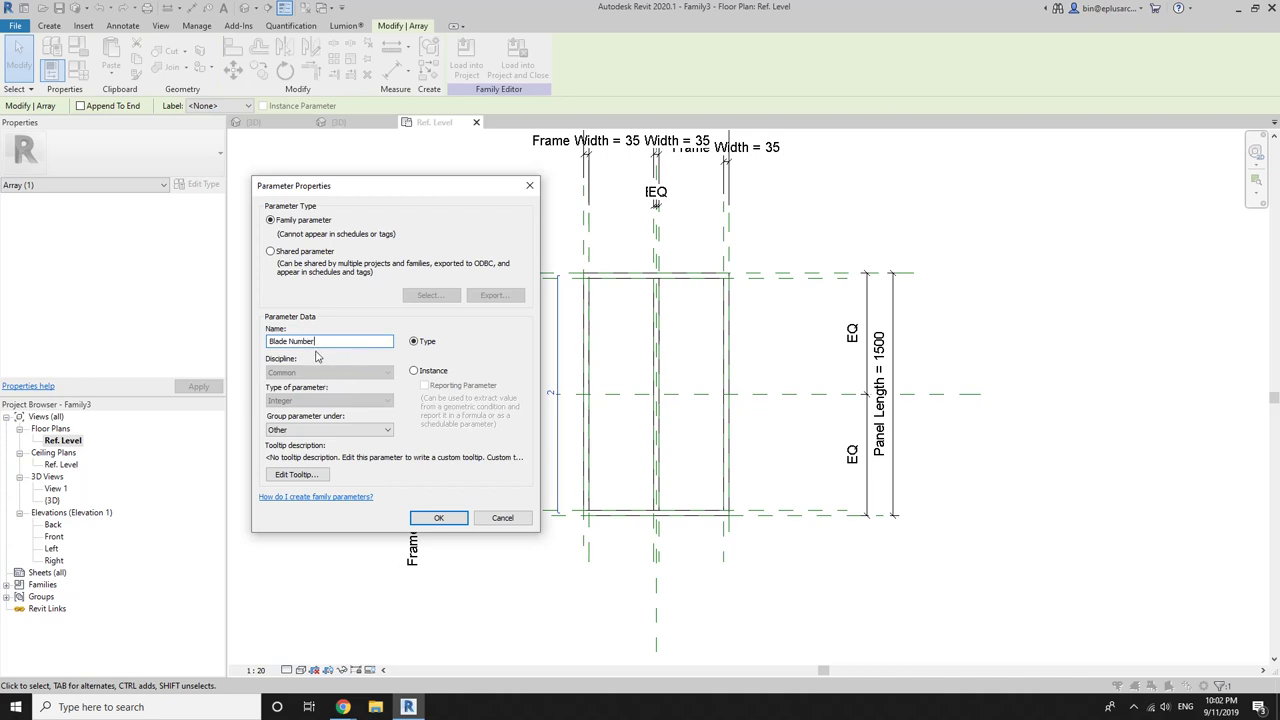
click(437, 518)
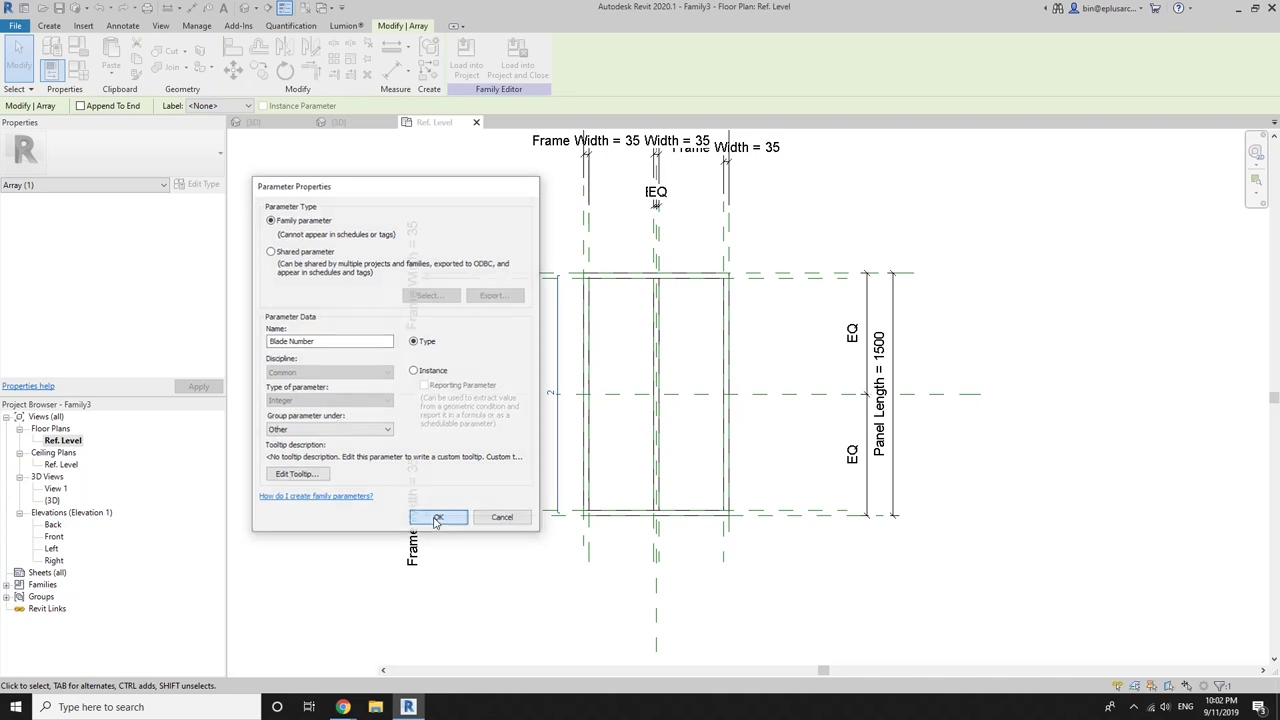
- Set Blade Number to 10, then 20, in Family Types and view the panel in 3D
scroll(619, 410, up, 2)
scroll(605, 415, down, 1)
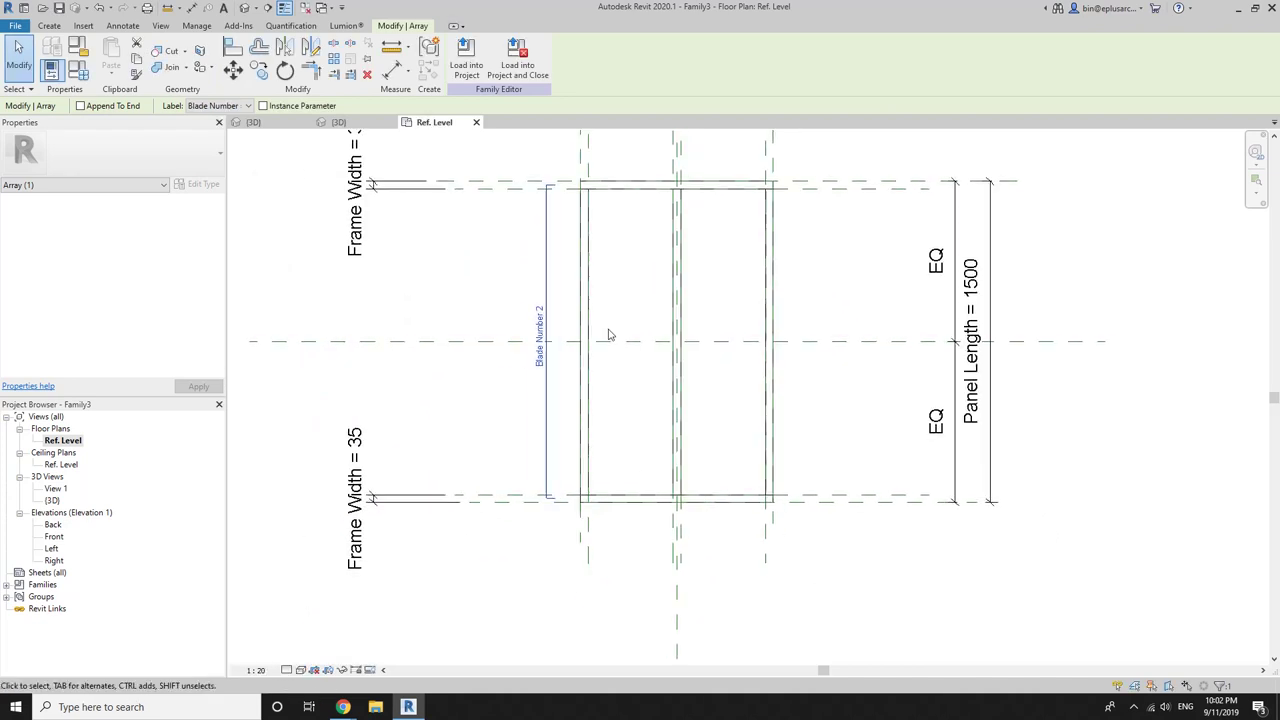
click(586, 424)
middle_drag(586, 424, 589, 380)
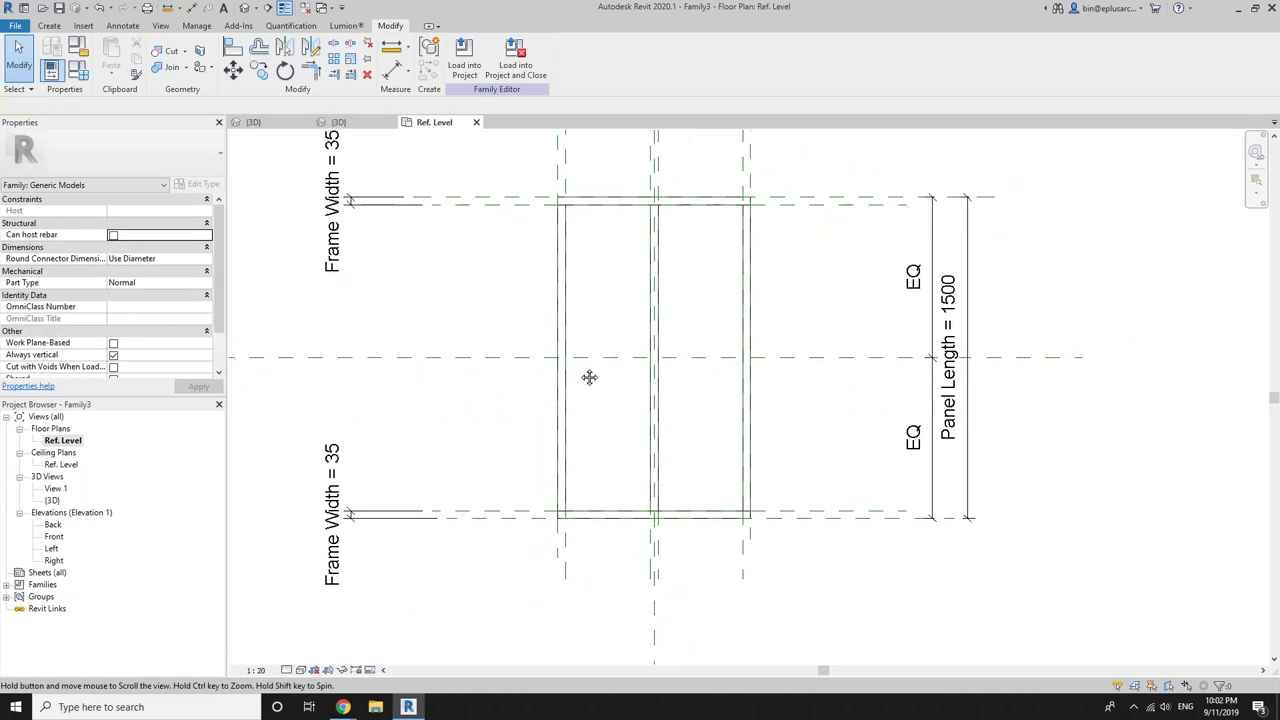
click(560, 389)
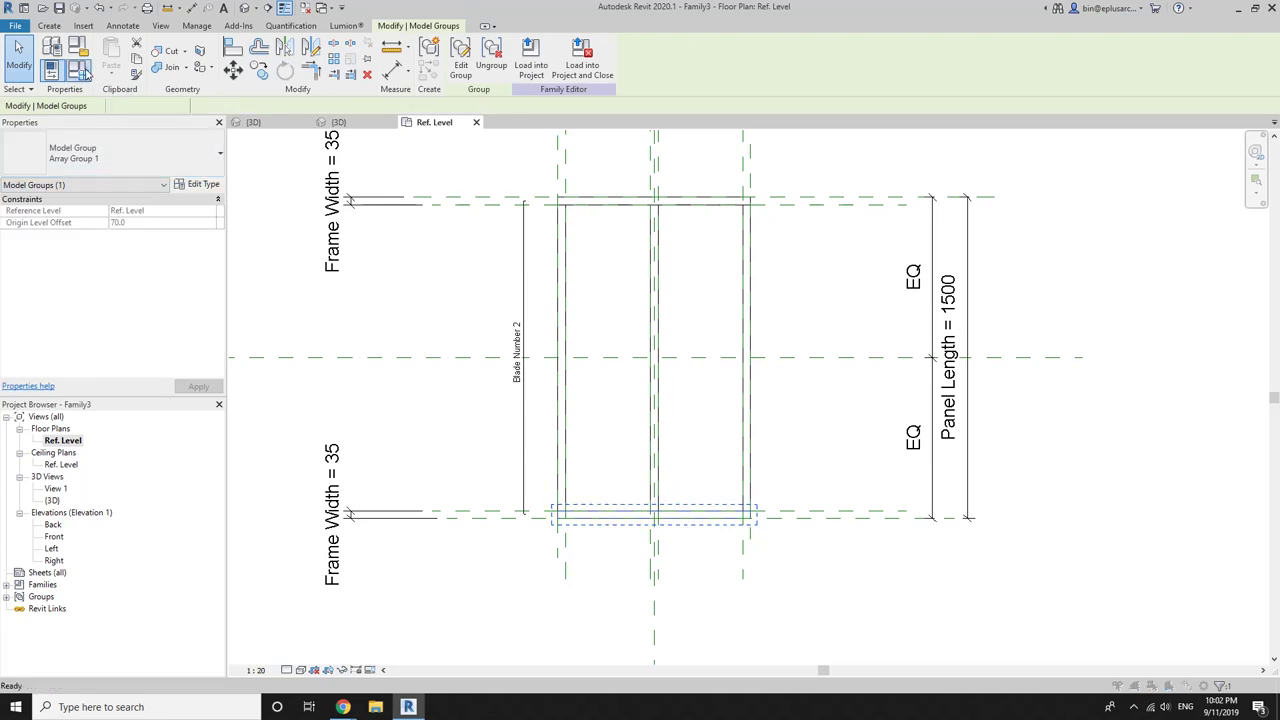
click(80, 69)
click(237, 342)
text(10)
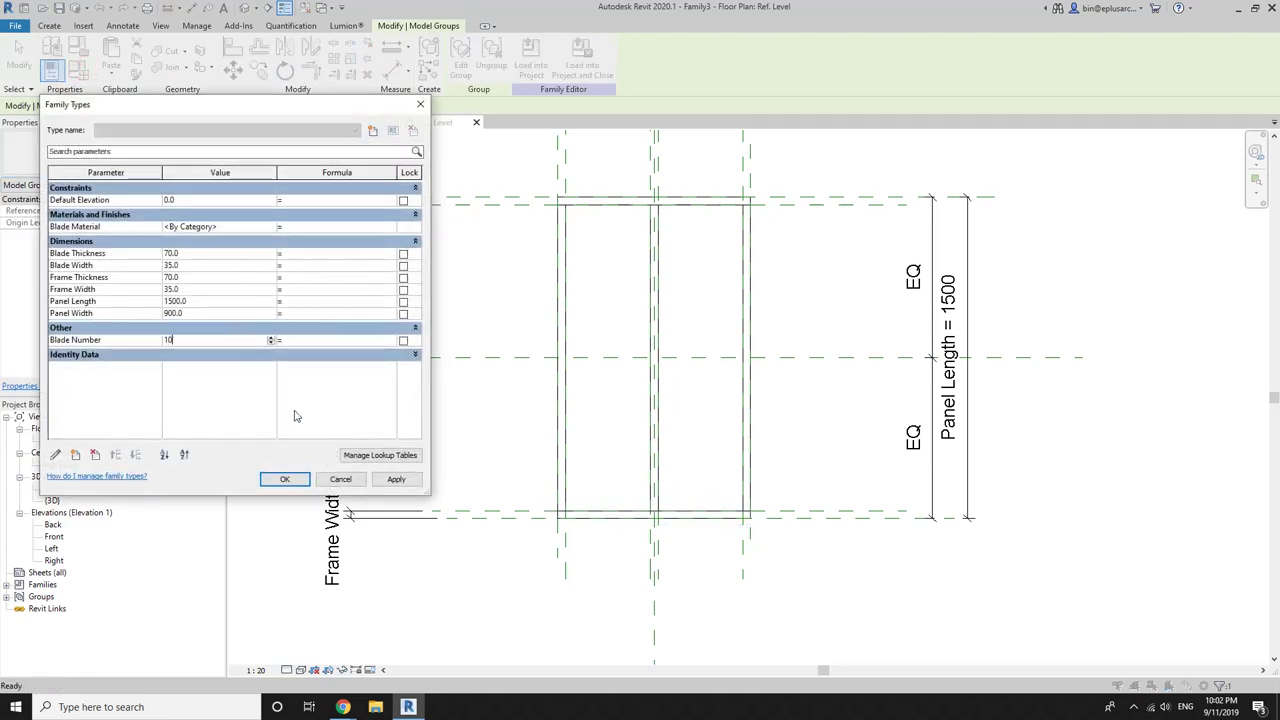
click(396, 479)
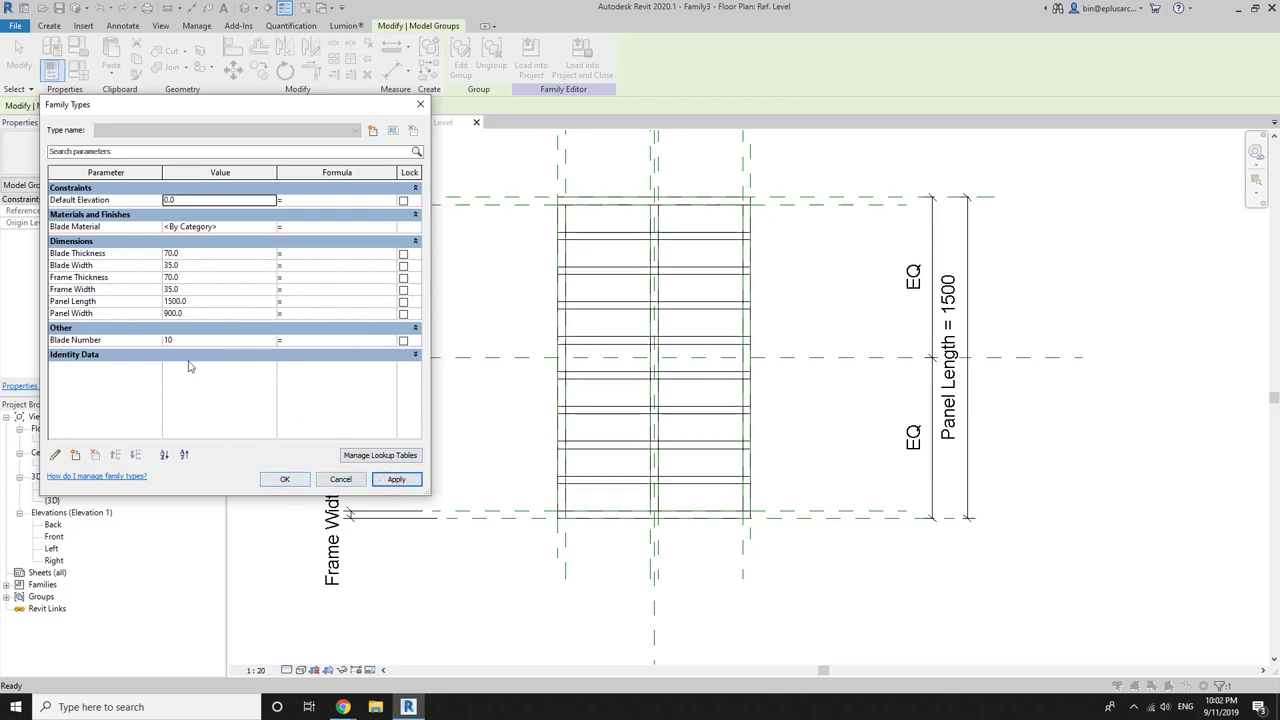
click(189, 341)
text(20)
click(387, 484)
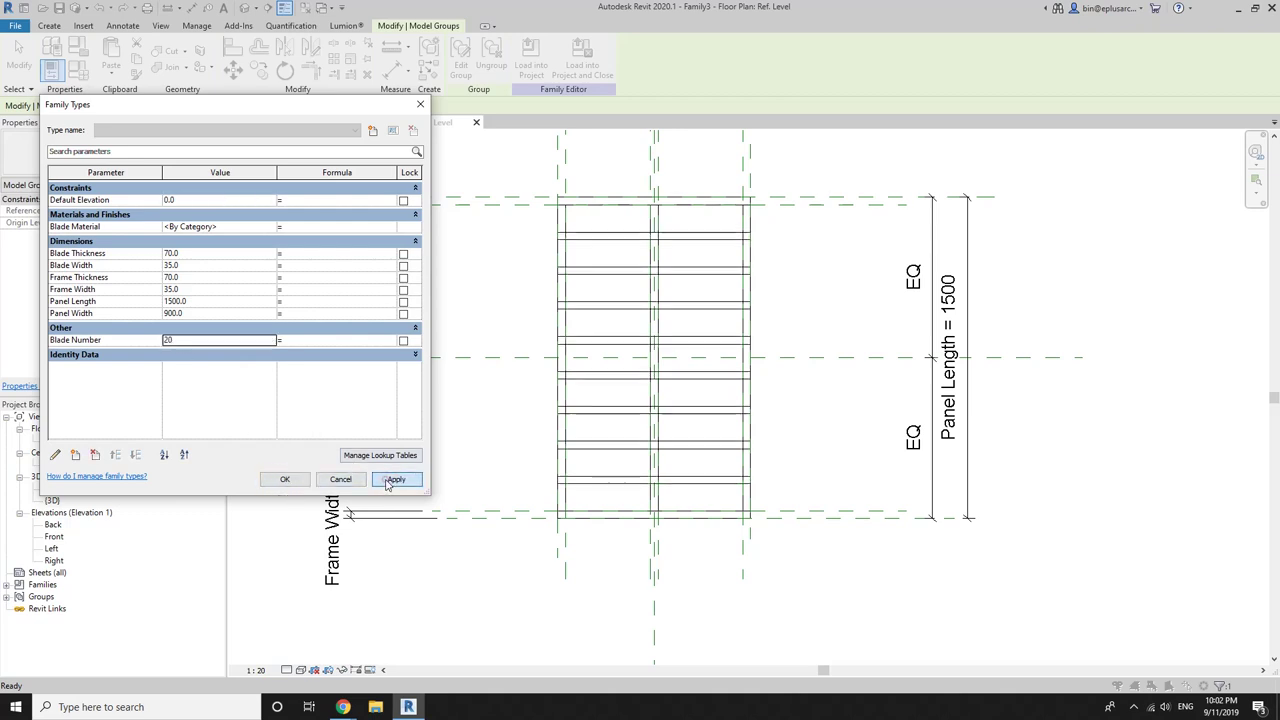
click(296, 482)
click(247, 8)
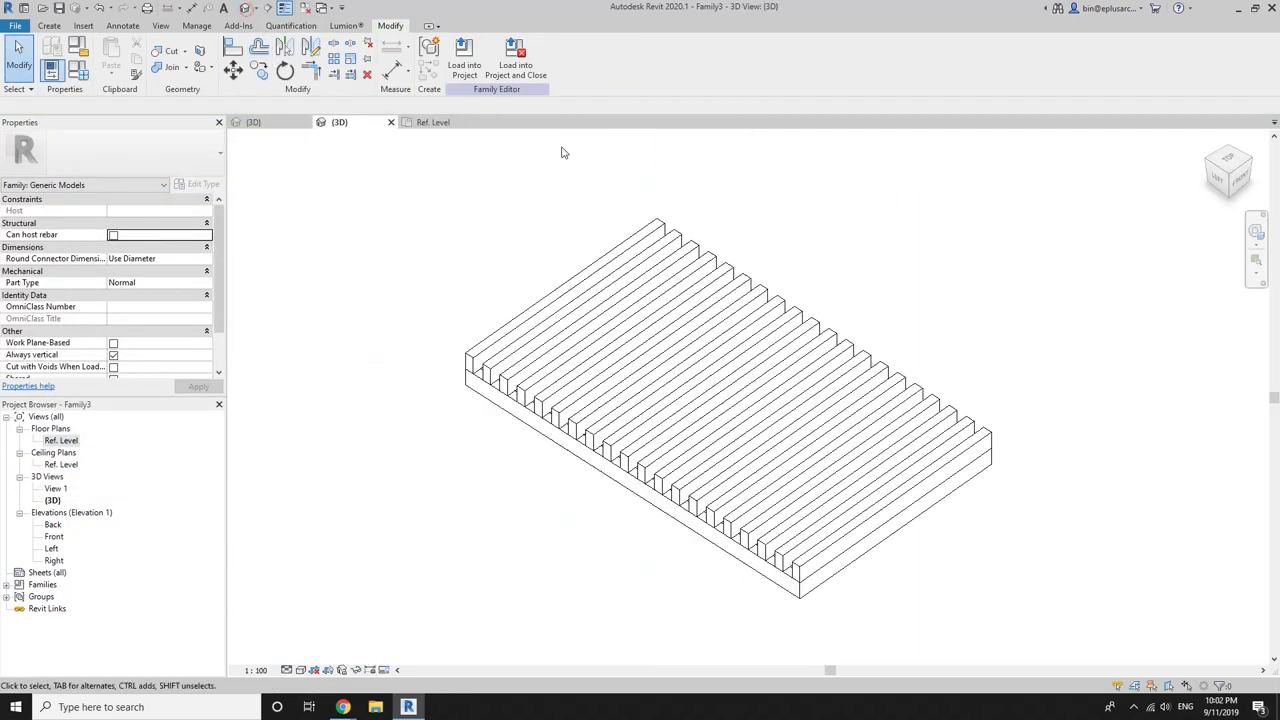
- Inspect the panel in 3D, then set Blade Number back to 10 from the Ref. Level plan
scroll(680, 334, down, 2)
mouse_move(680, 334)
shift+middle_down()
mouse_move(894, 137)
mouse_move(700, 200)
mouse_move(704, 378)
mouse_move(731, 466)
mouse_move(691, 411)
mouse_move(694, 469)
mouse_move(659, 398)
mouse_move(823, 149)
mouse_move(777, 329)
mouse_move(808, 357)
mouse_move(737, 318)
mouse_move(690, 400)
mouse_move(563, 346)
mouse_move(480, 380)
shift+middle_up()
scroll(704, 378, up, 2)
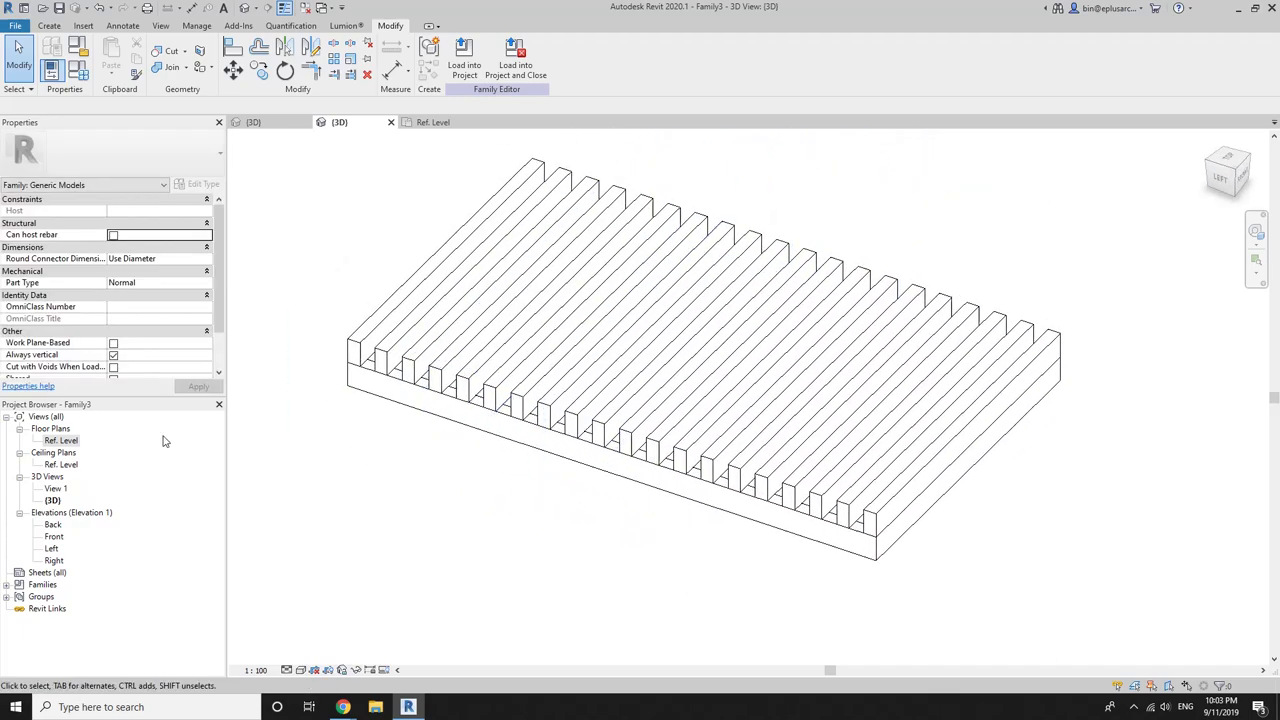
double_click(72, 442)
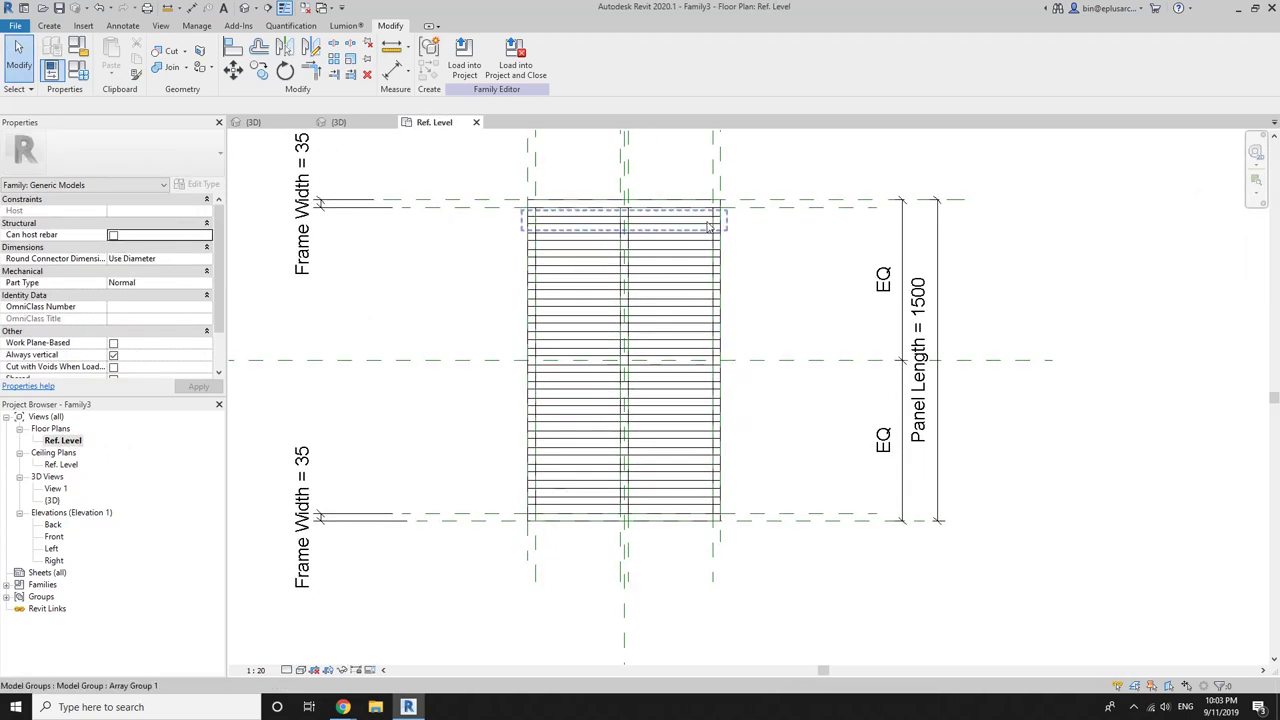
scroll(708, 226, up, 1)
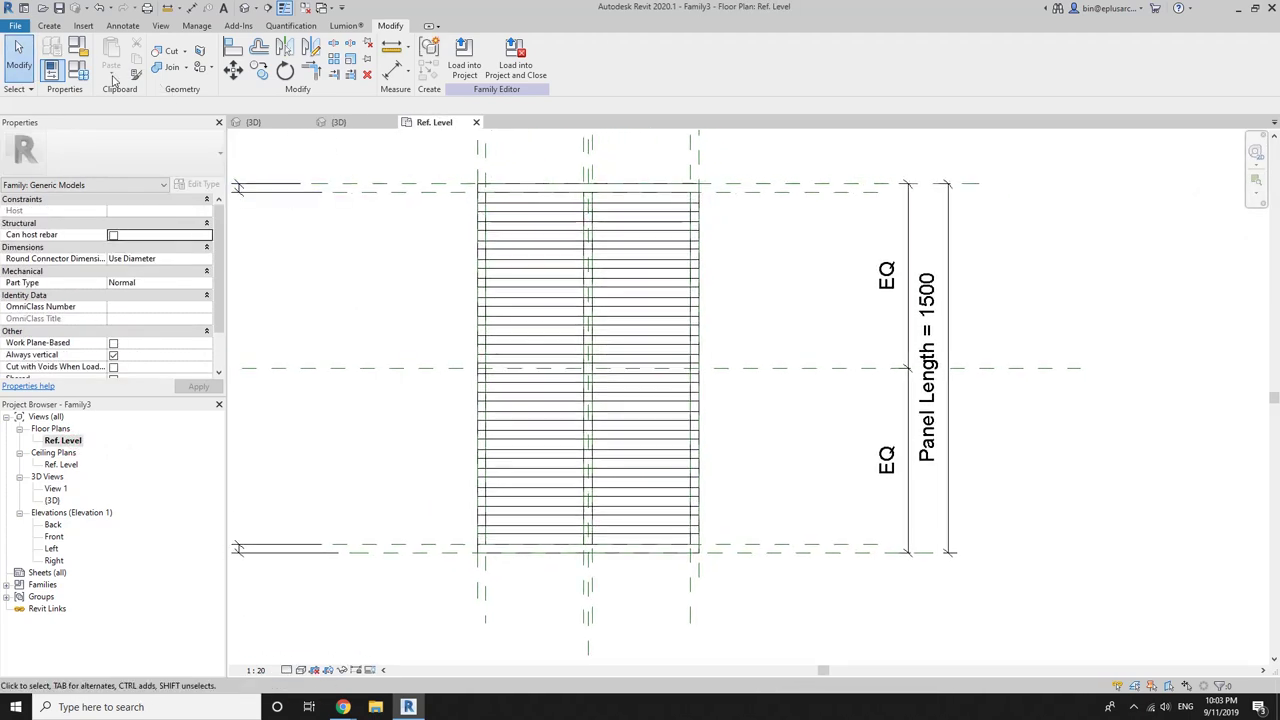
click(78, 70)
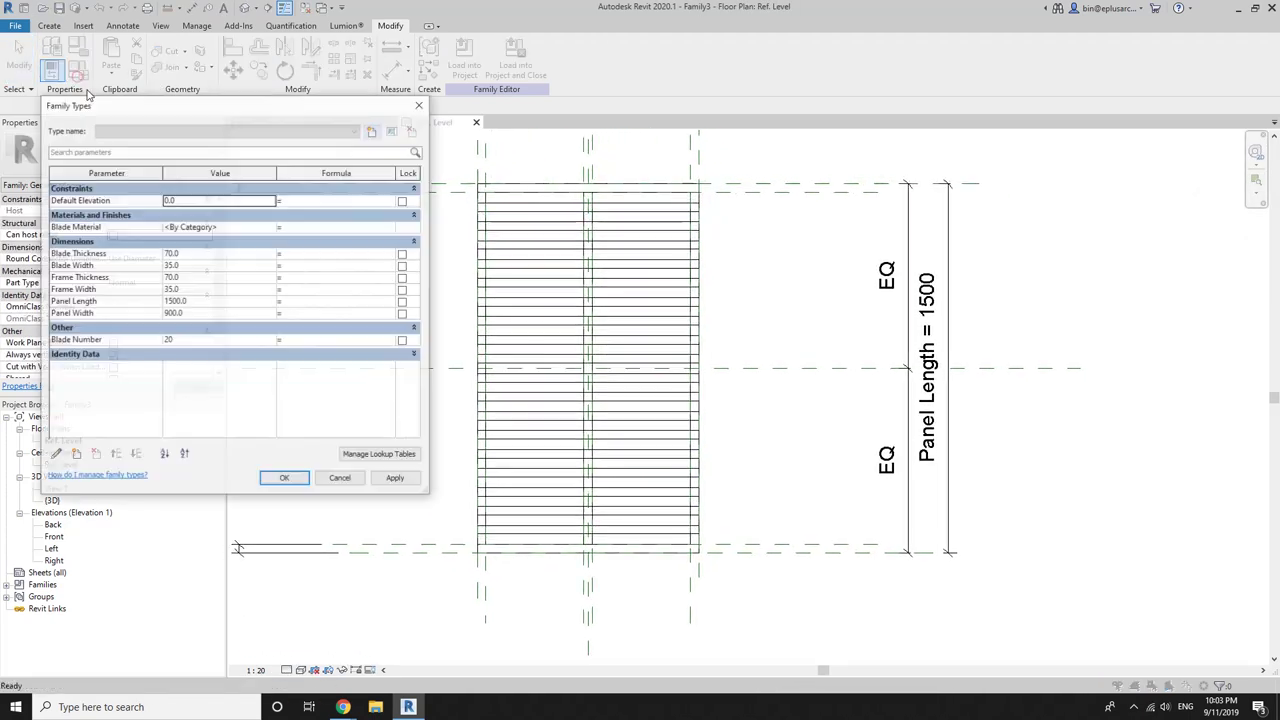
click(200, 340)
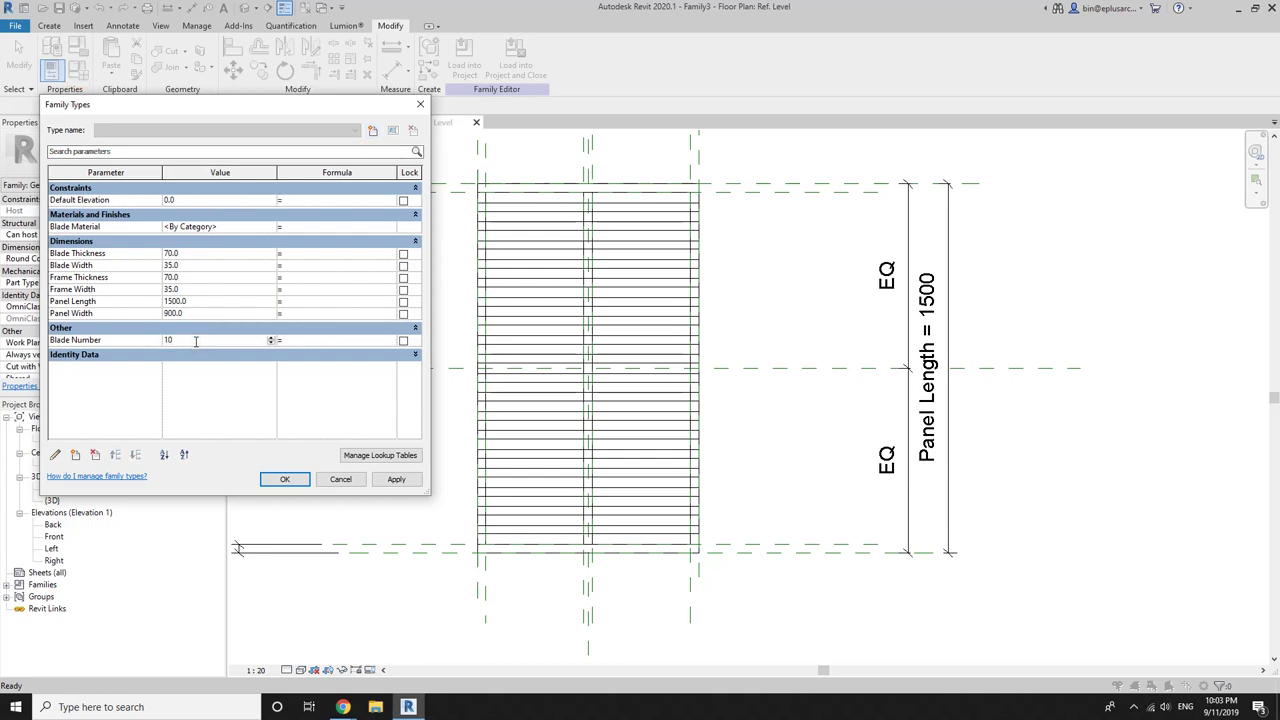
click(396, 479)
click(284, 479)
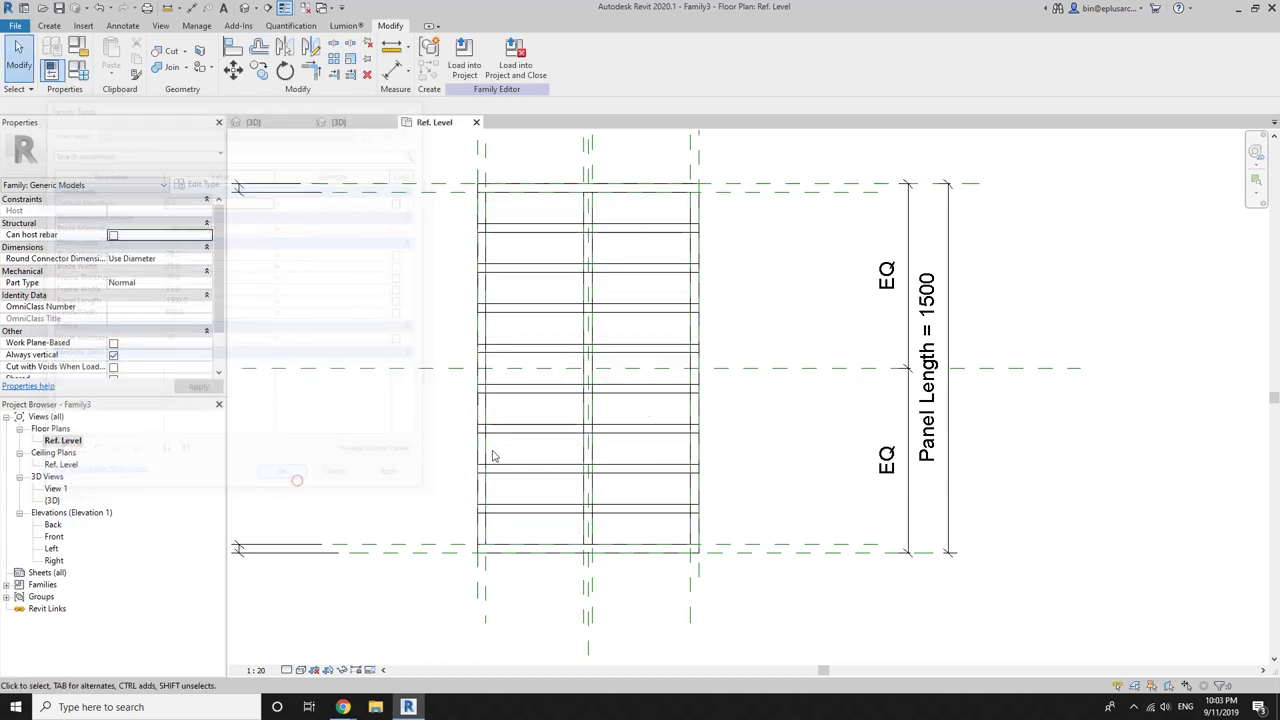
- Create a Spacing length parameter under Dimensions in Family Types and give it the value 100
middle_drag(751, 360, 725, 380)
click(78, 70)
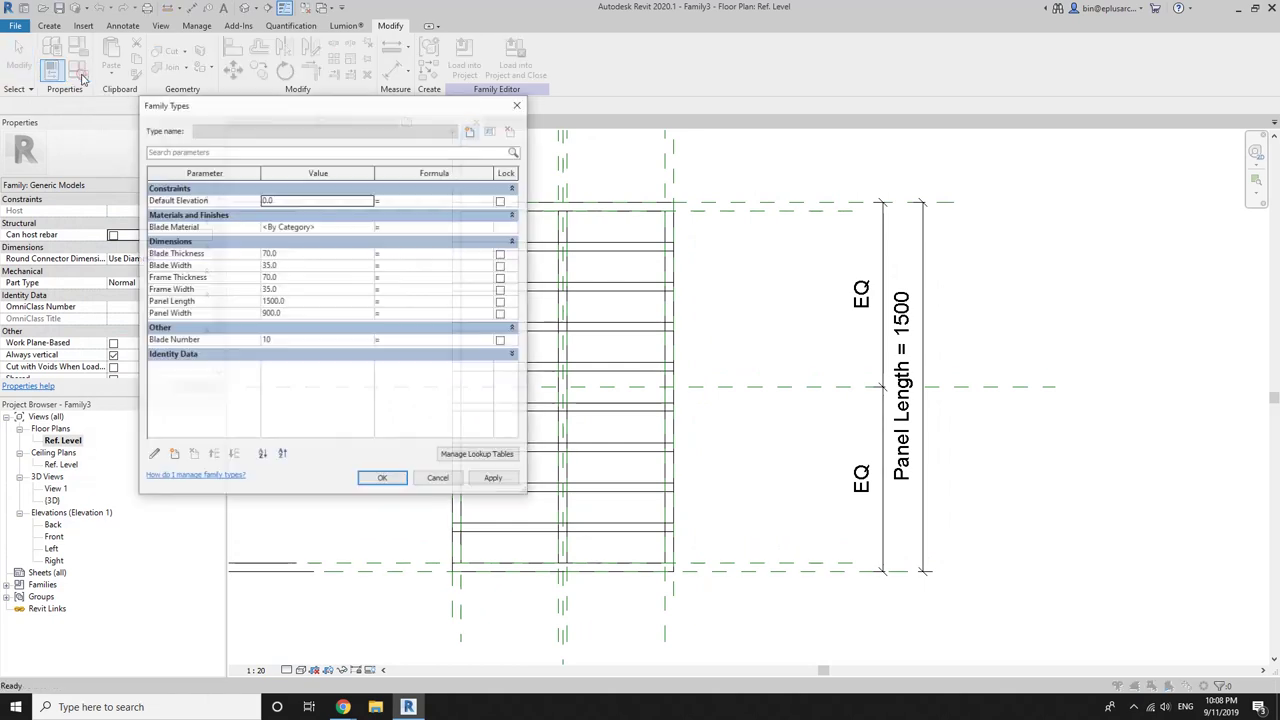
click(174, 456)
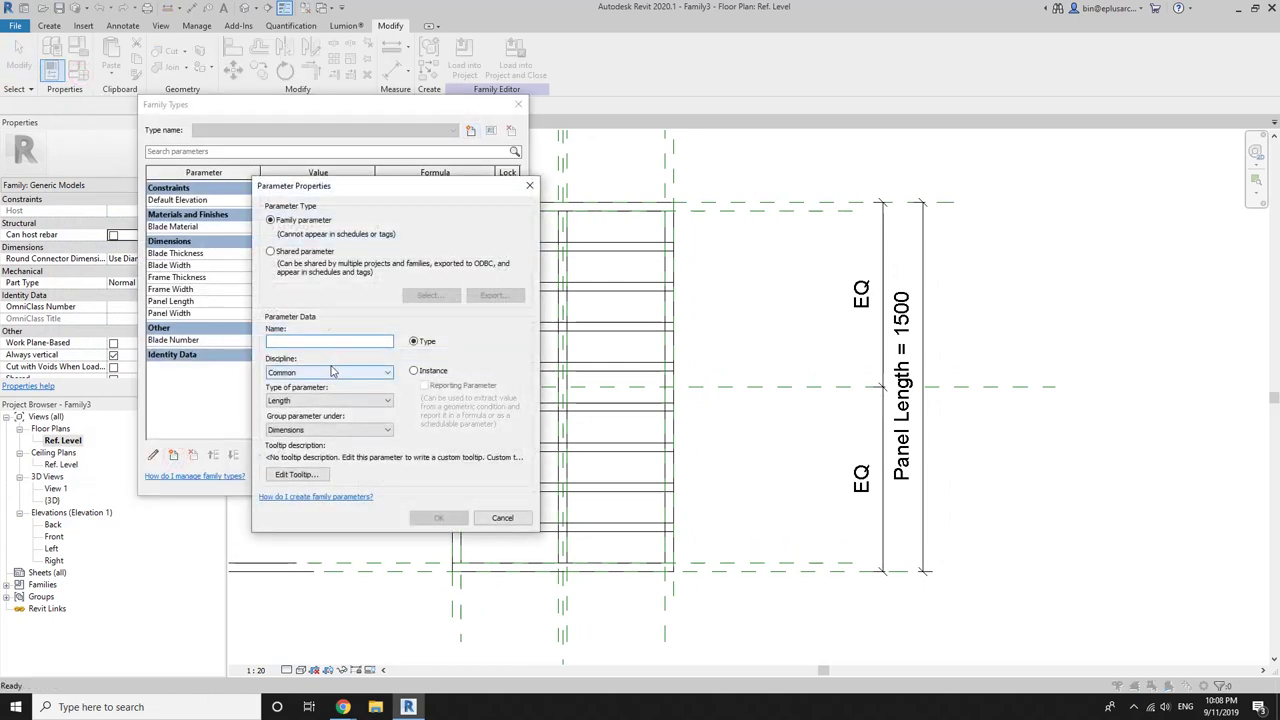
text(Spacing)
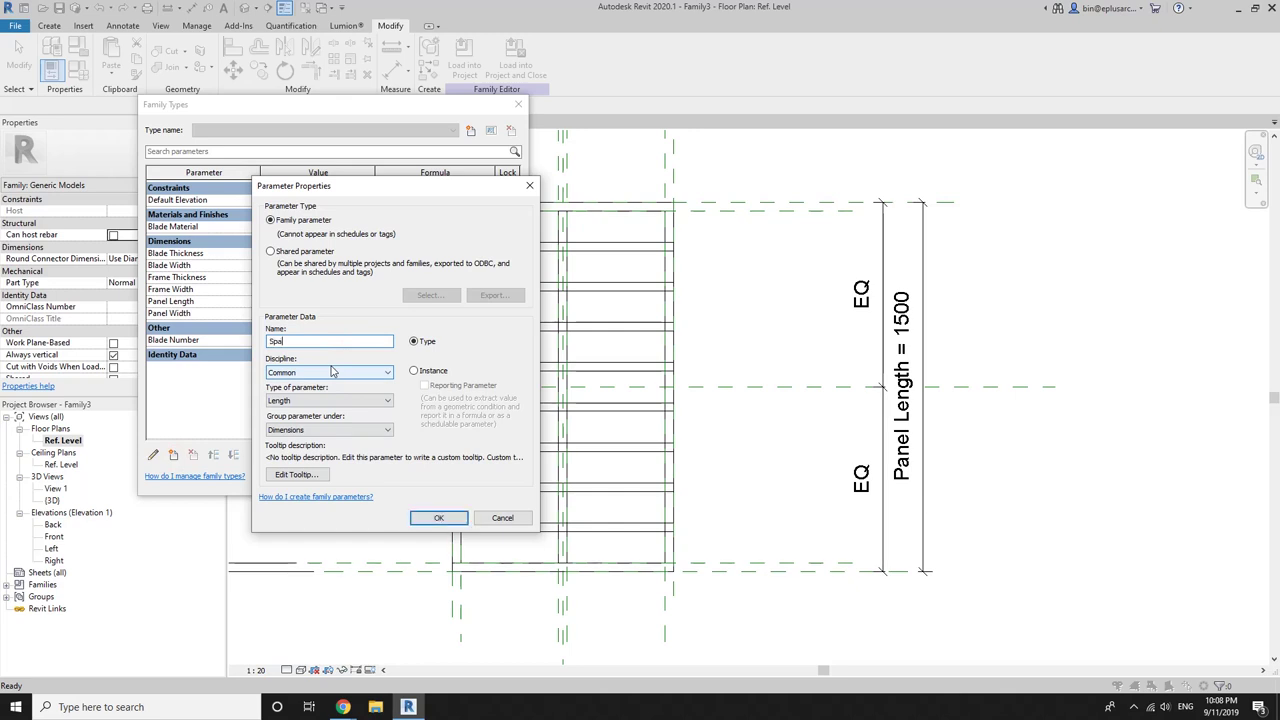
click(437, 518)
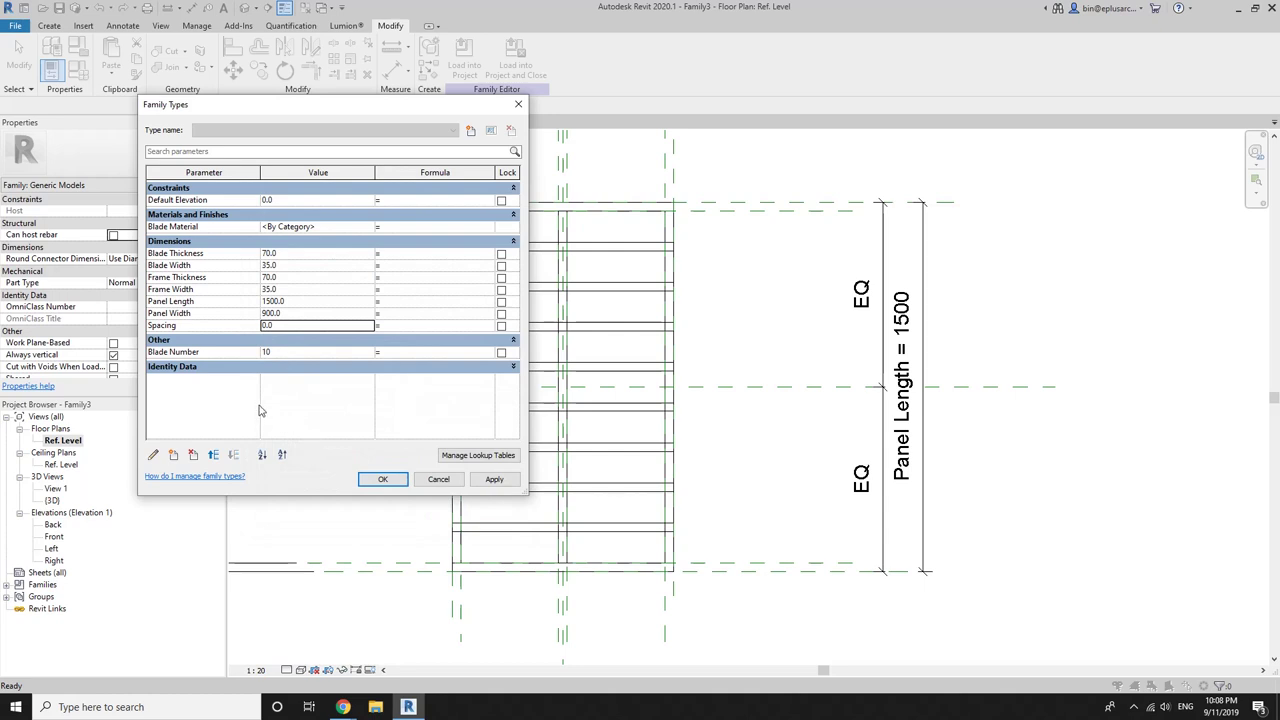
click(323, 328)
text(100)
key(Return)
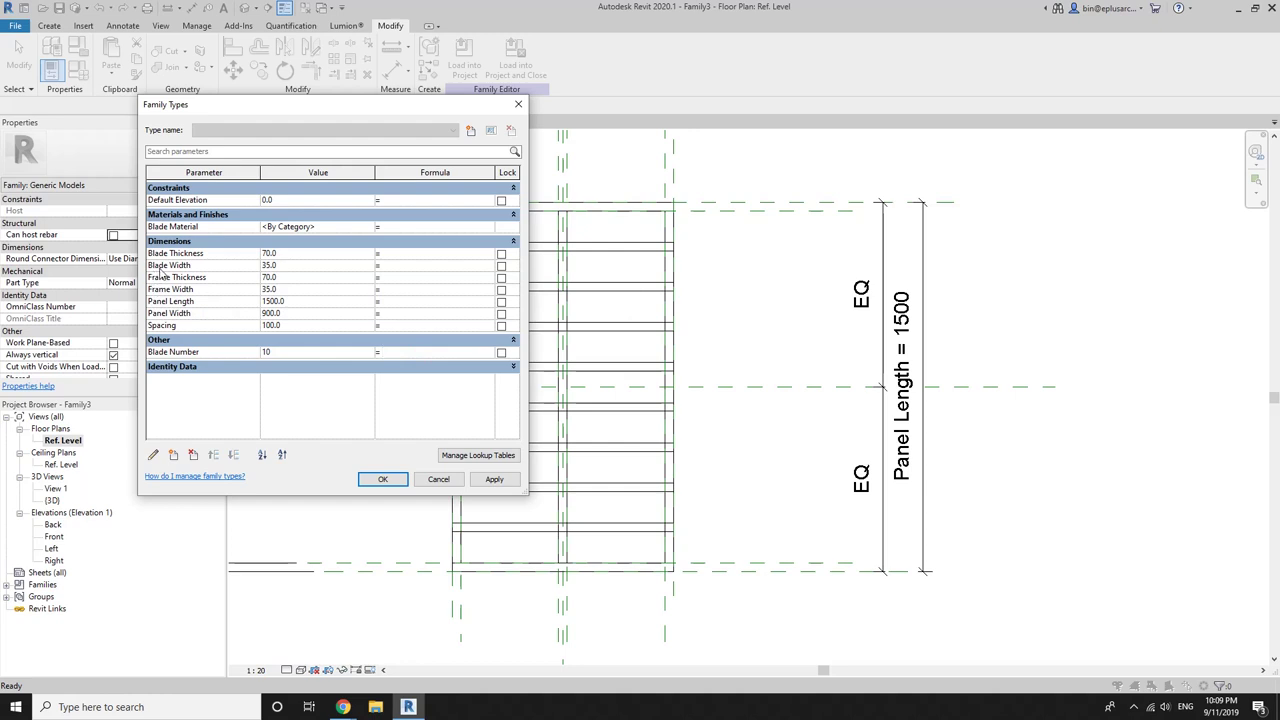
- Enter the Blade Number formula =(Panel Length-Blade Width)/(Blade Width+Spacing)
click(417, 353)
text(P)
text(ngt)
text(+)
text(paci)
text(ng)
text())
text(-B)
text(lade )
text(Width)
text(h))
key(Home)
text(()
mouse_move(440, 358)
mouse_down()
mouse_move(556, 352)
mouse_move(712, 313)
mouse_up()
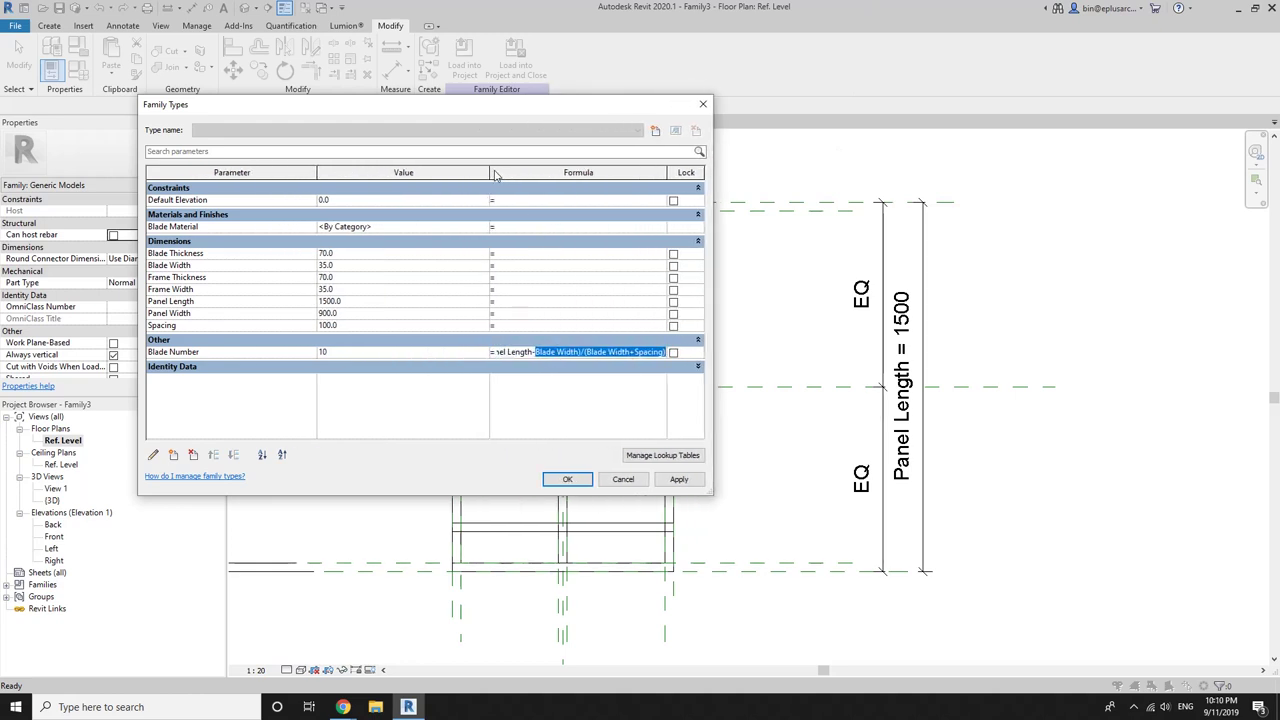
- Widen the Formula column and apply the formula so Blade Number becomes 11
drag(494, 175, 392, 175)
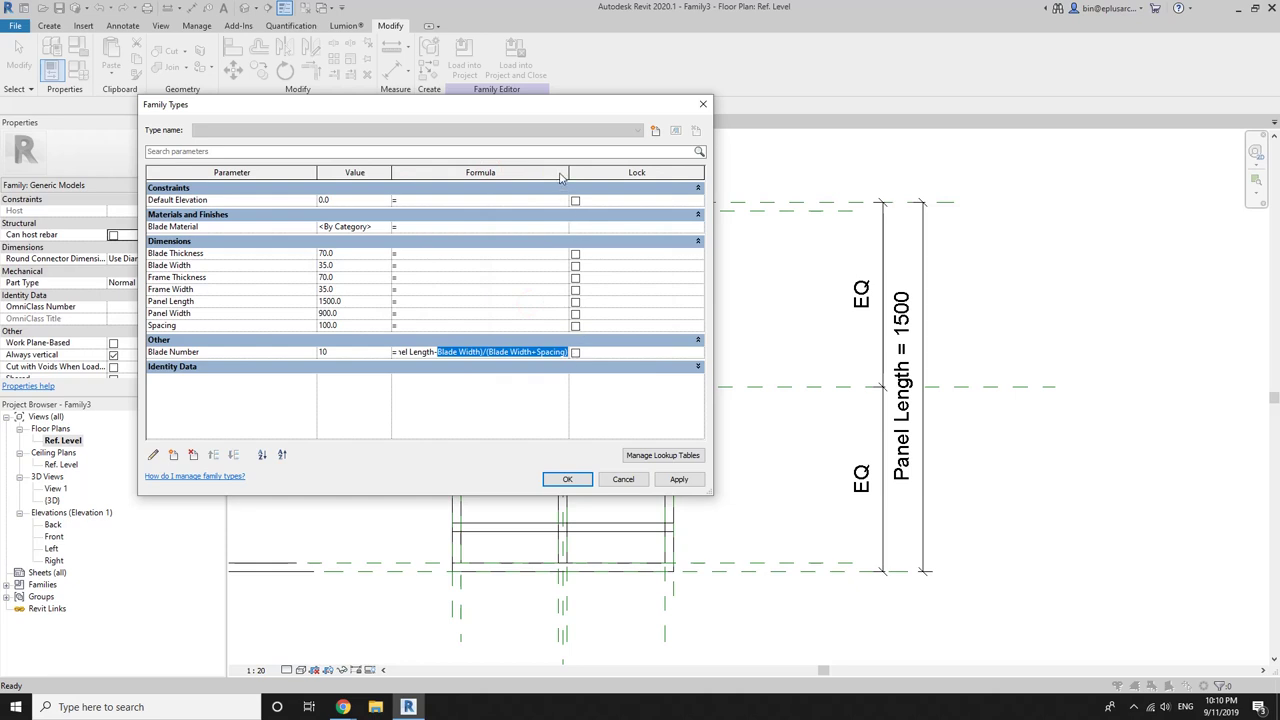
drag(568, 175, 629, 175)
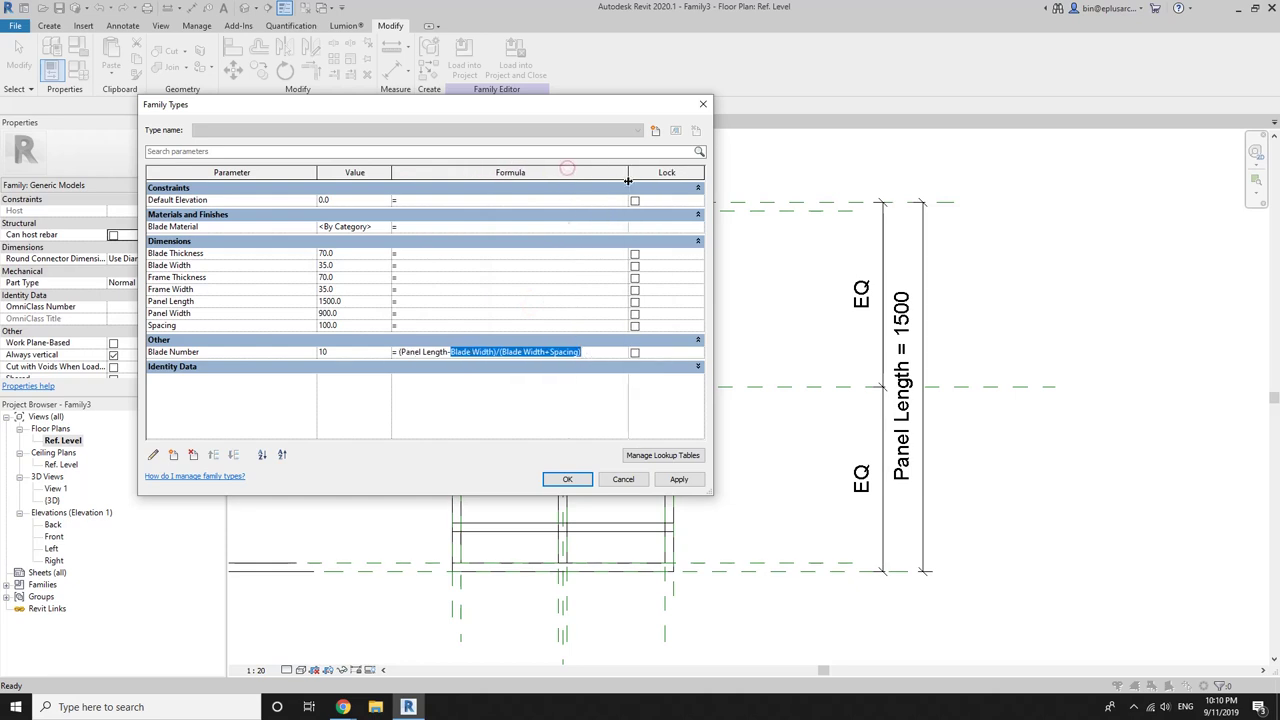
click(601, 353)
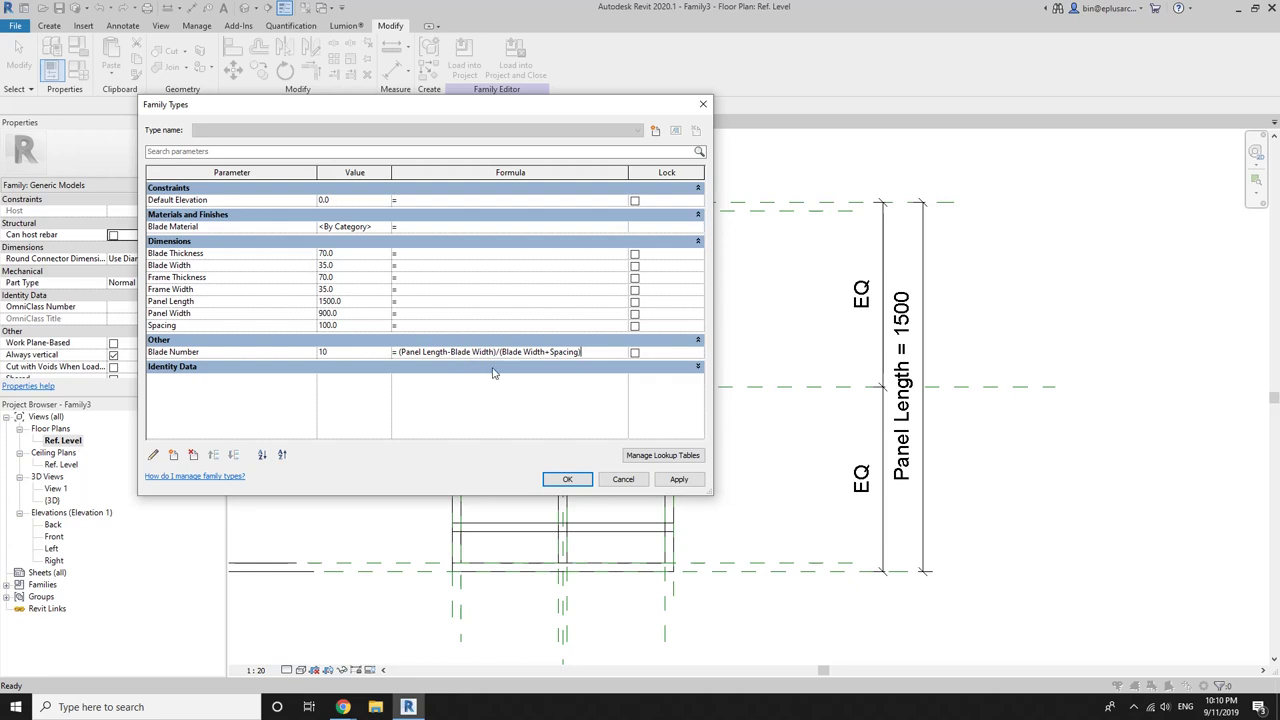
click(679, 479)
click(679, 479)
click(674, 480)
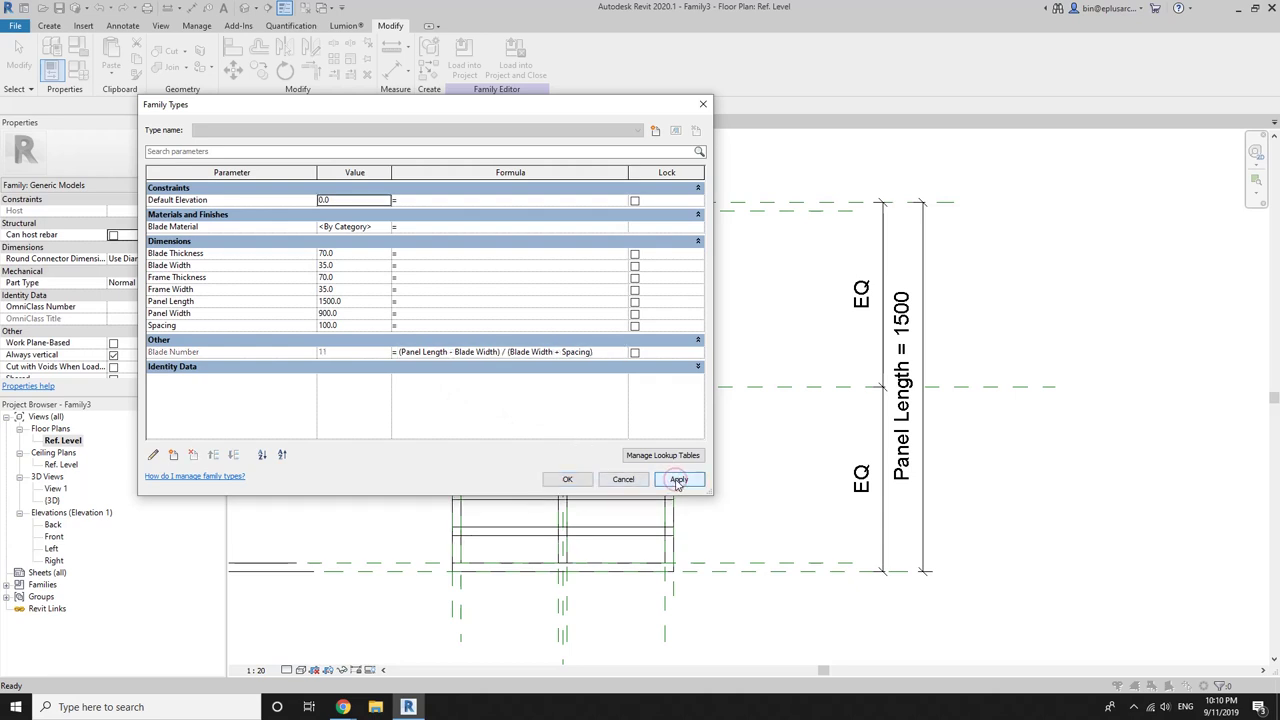
click(567, 480)
- Place a 112 aligned dimension across the gap between two neighbouring blades
scroll(566, 460, down, 1)
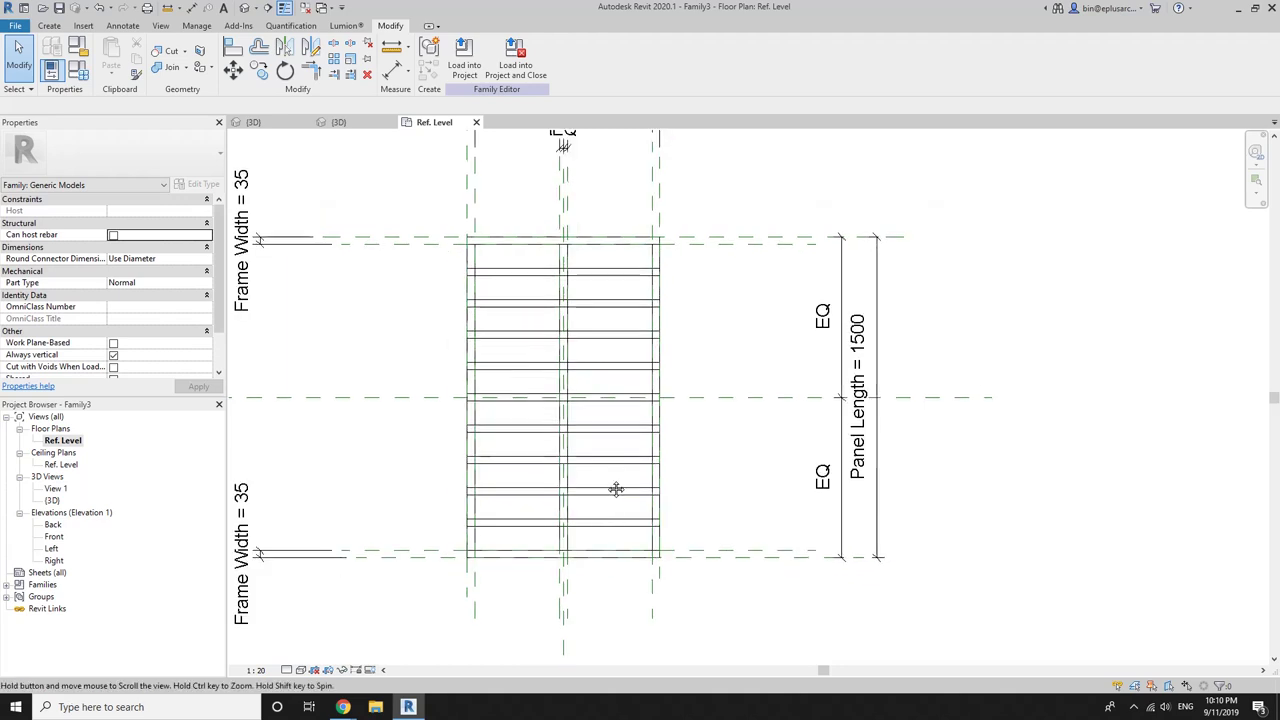
scroll(663, 331, up, 1)
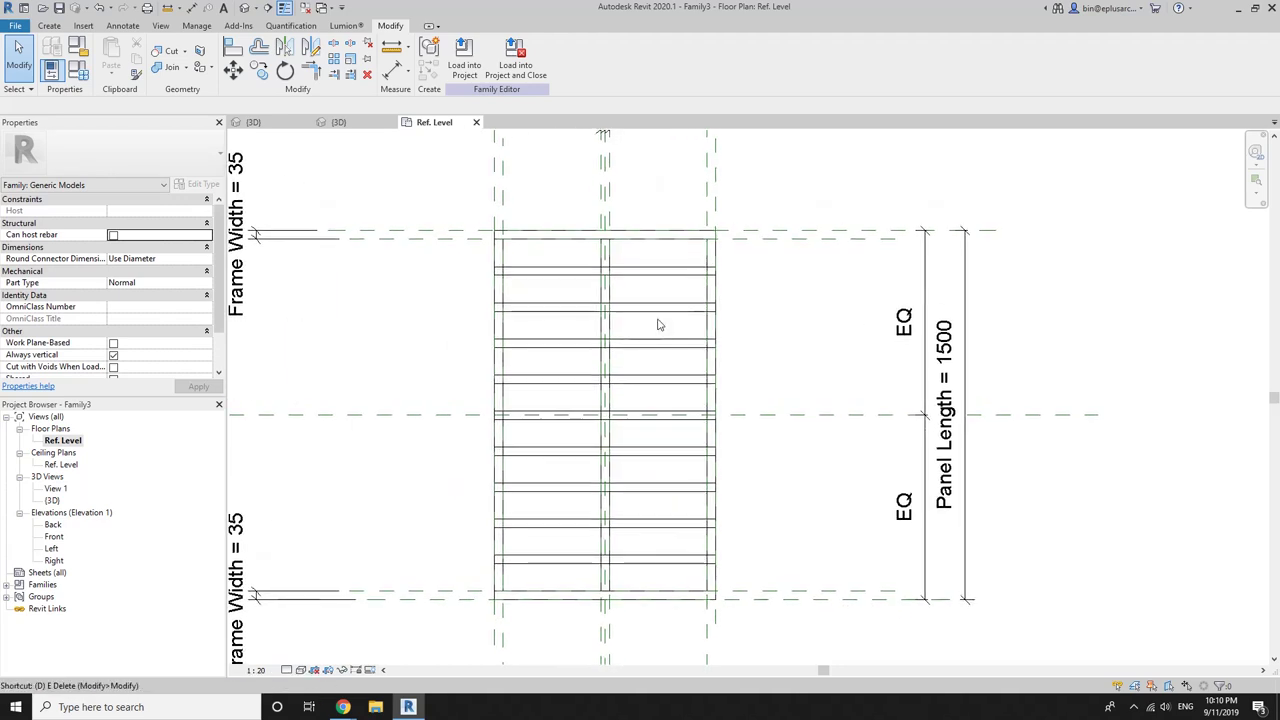
key(d)
key(i)
scroll(677, 320, up, 1)
click(679, 314)
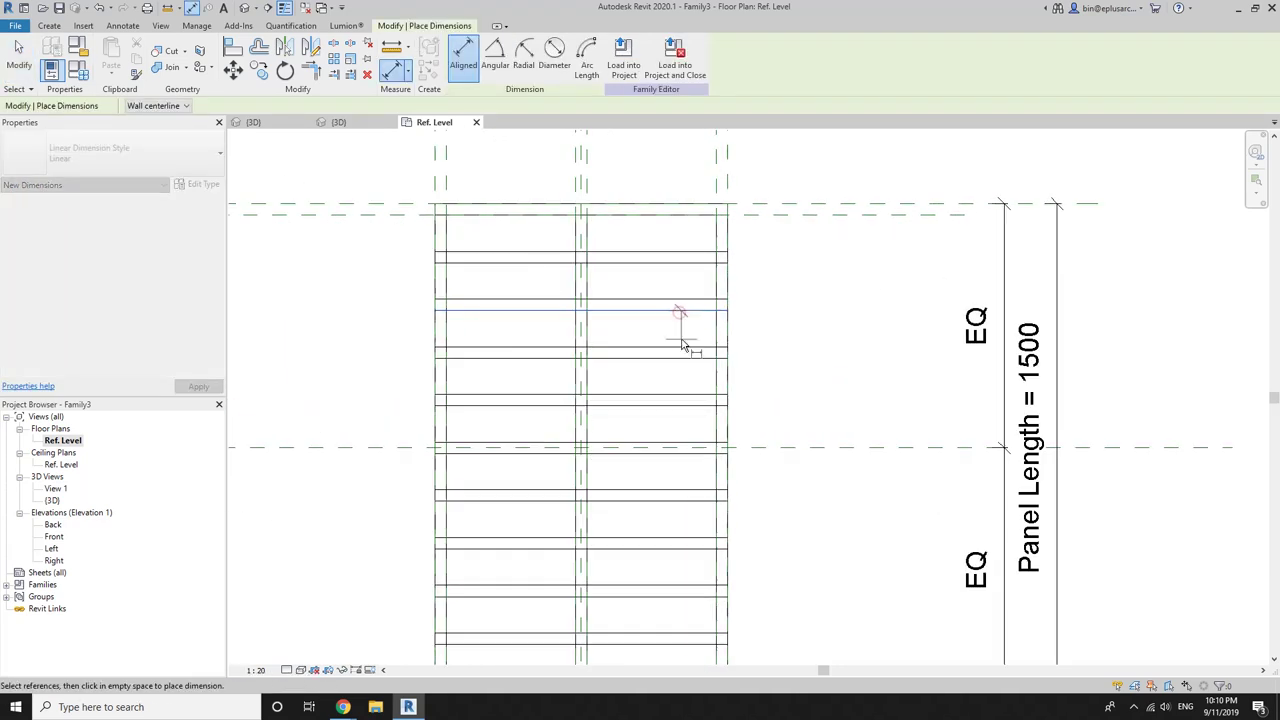
click(683, 348)
click(778, 340)
scroll(770, 345, down, 2)
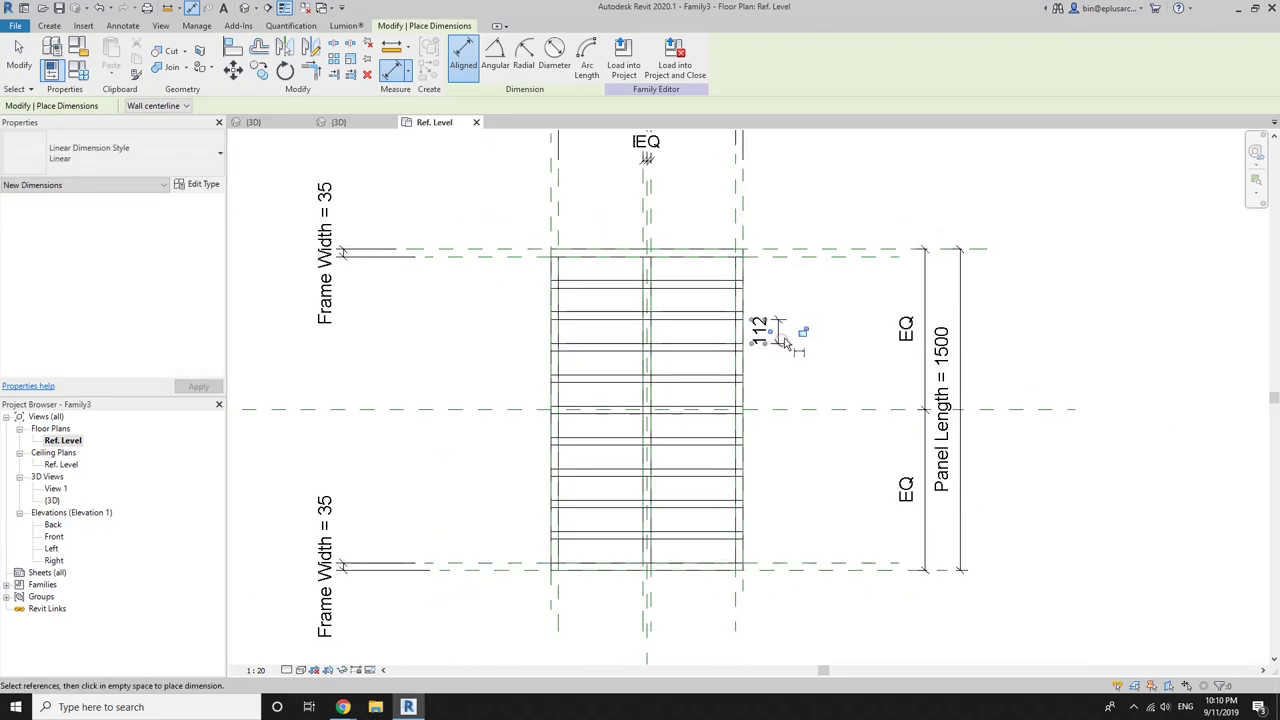
key(Escape)
key(Escape)
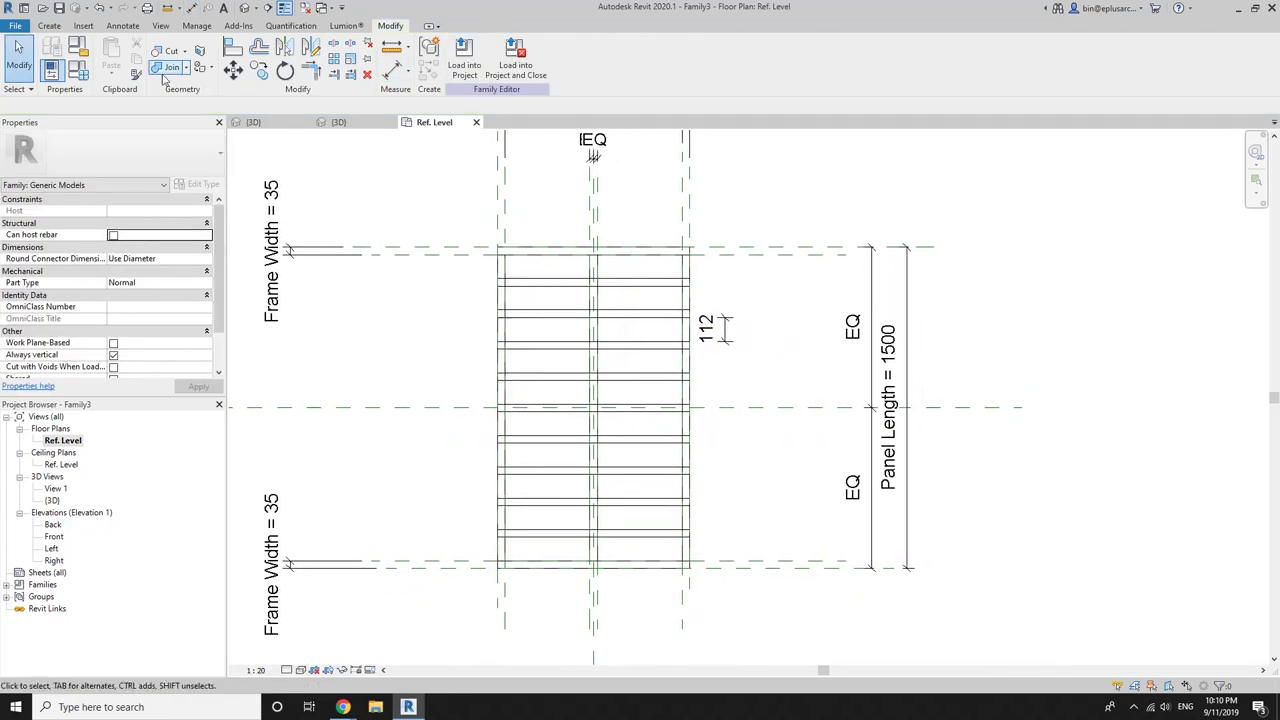
- Change Spacing to 110 in Family Types, dropping Blade Number to 10
click(79, 70)
drag(497, 108, 374, 82)
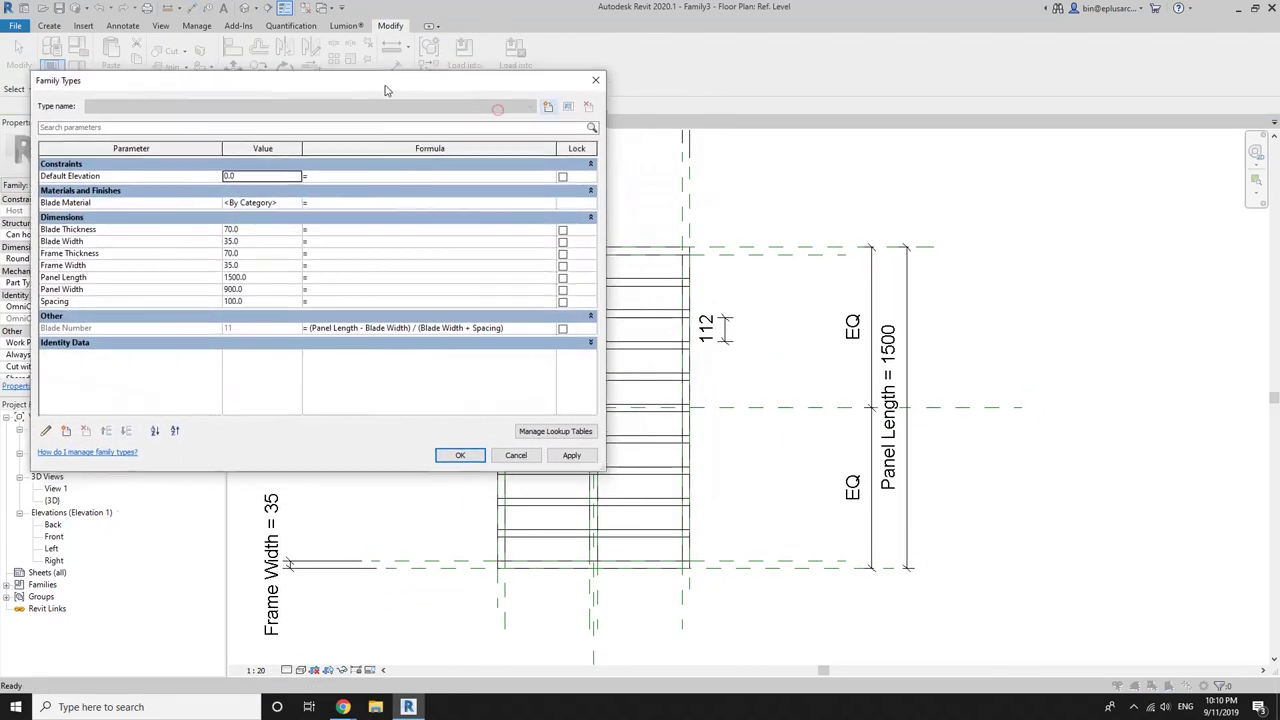
click(249, 296)
text(1)
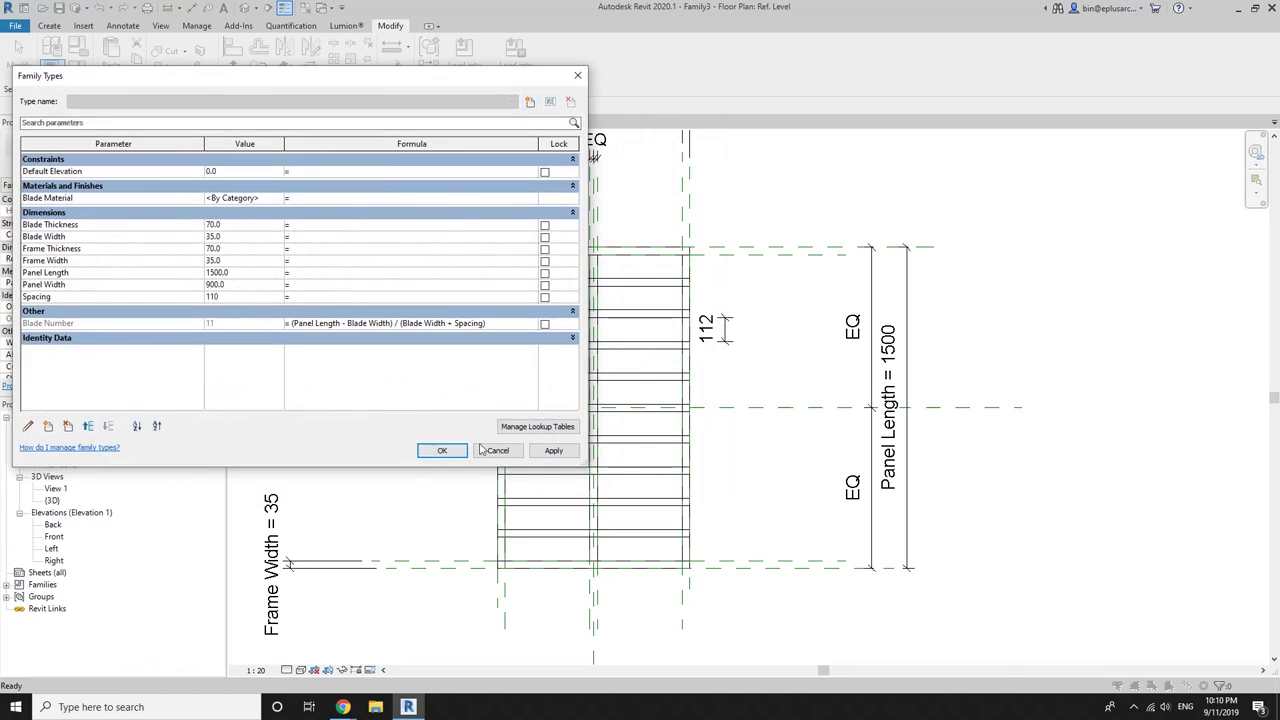
click(555, 451)
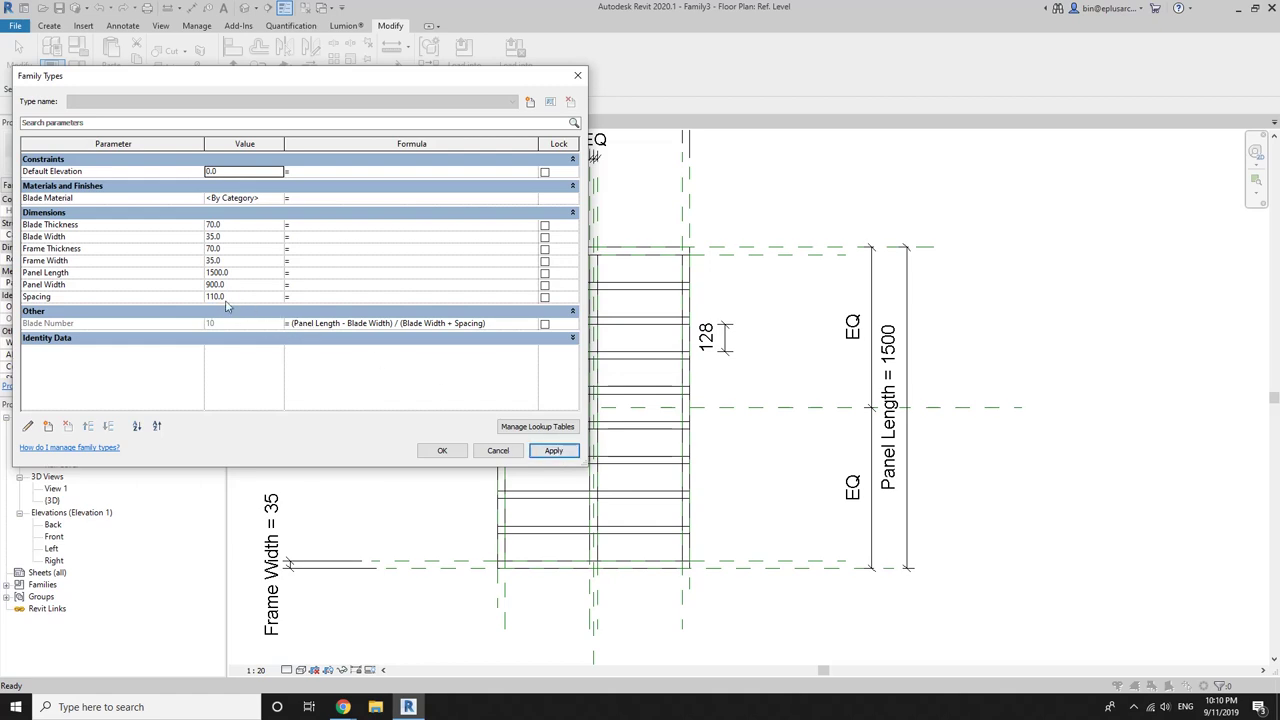
- Wrap the Blade Number formula in roundup() and apply, restoring 11 blades
click(302, 327)
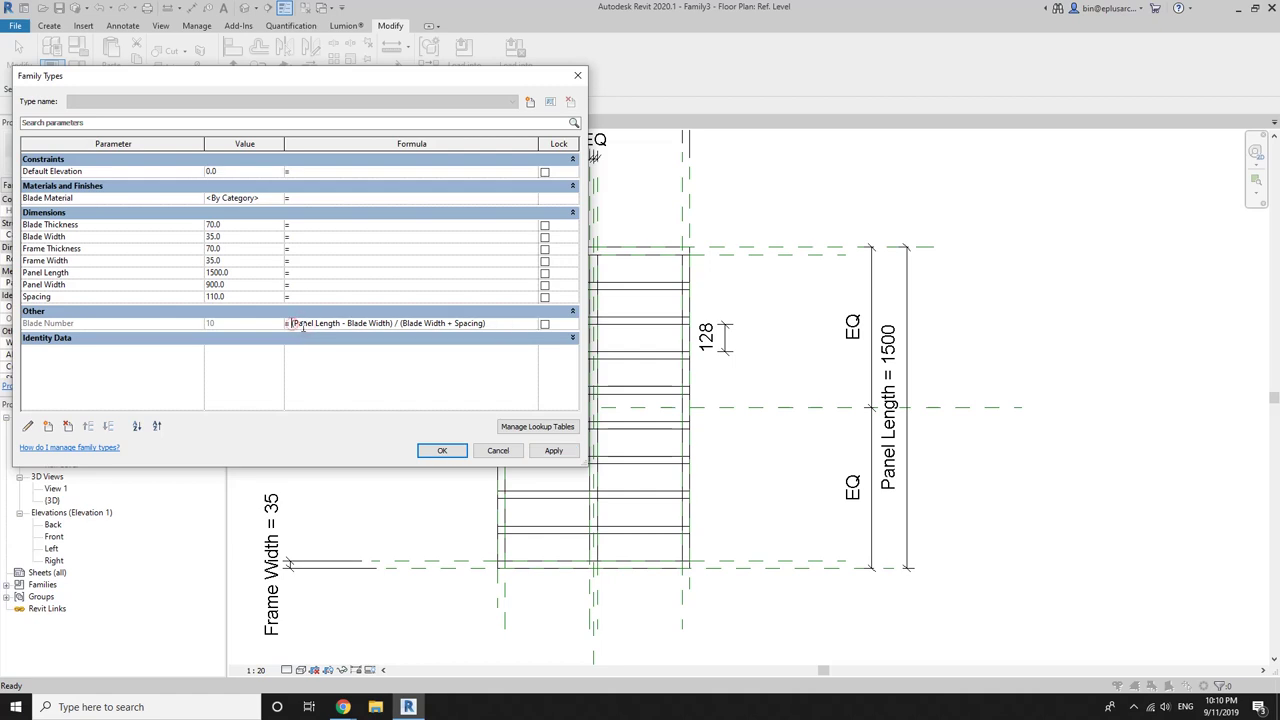
text(r)
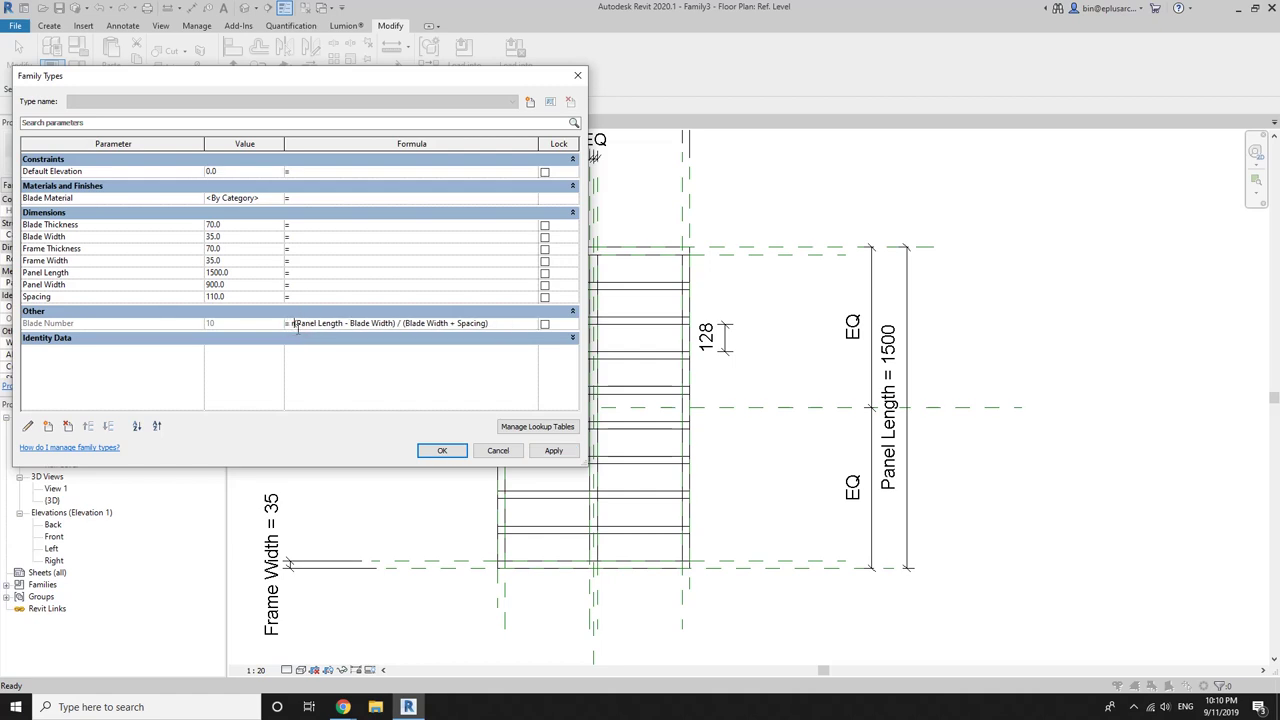
text(oundup)
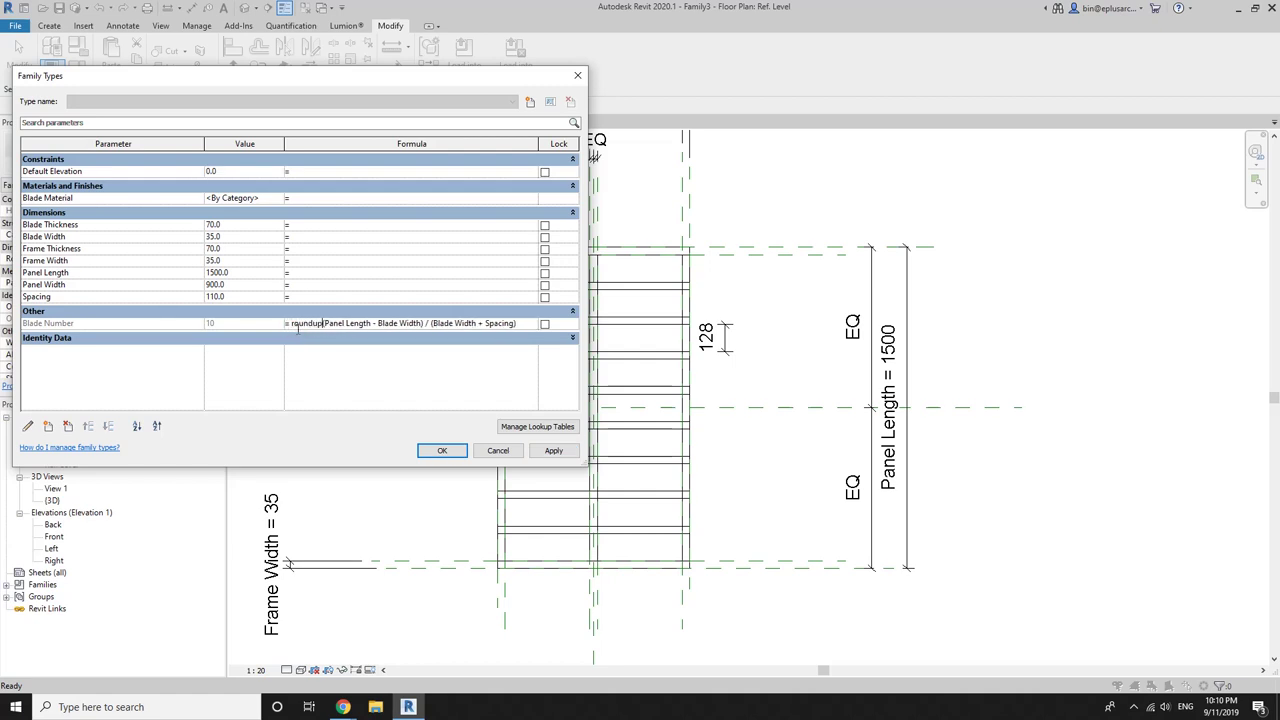
text(()
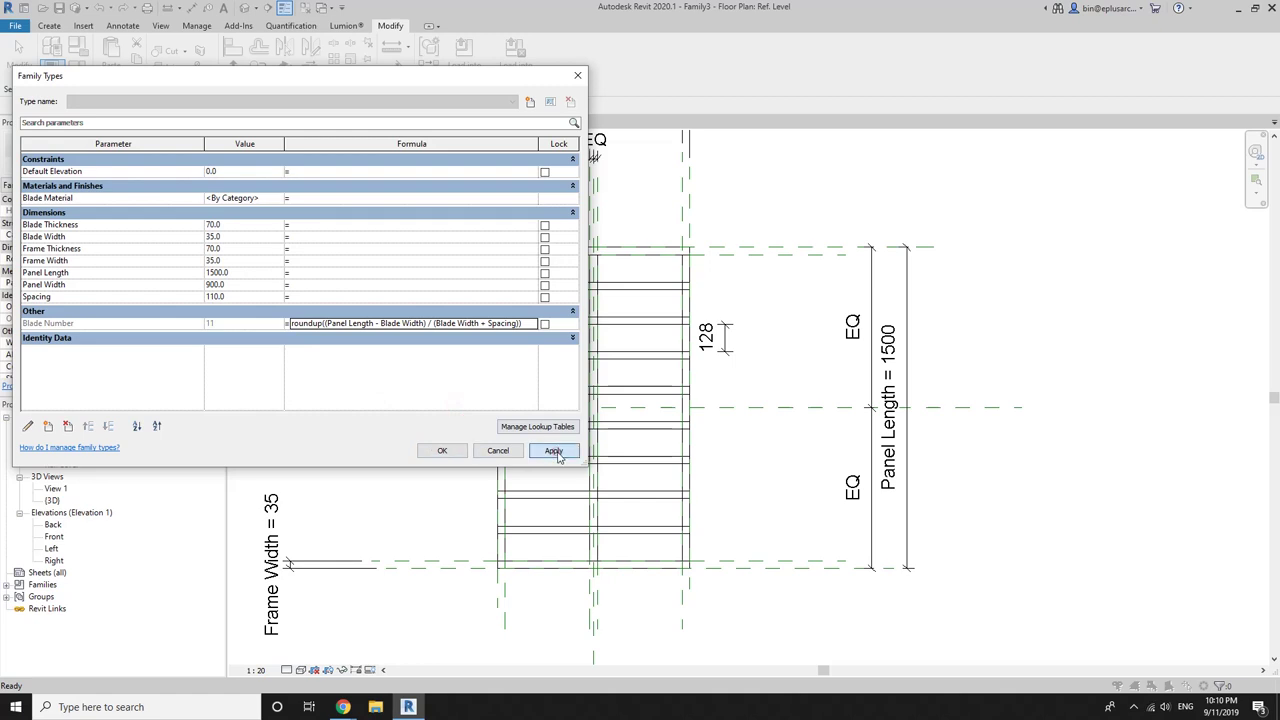
click(554, 451)
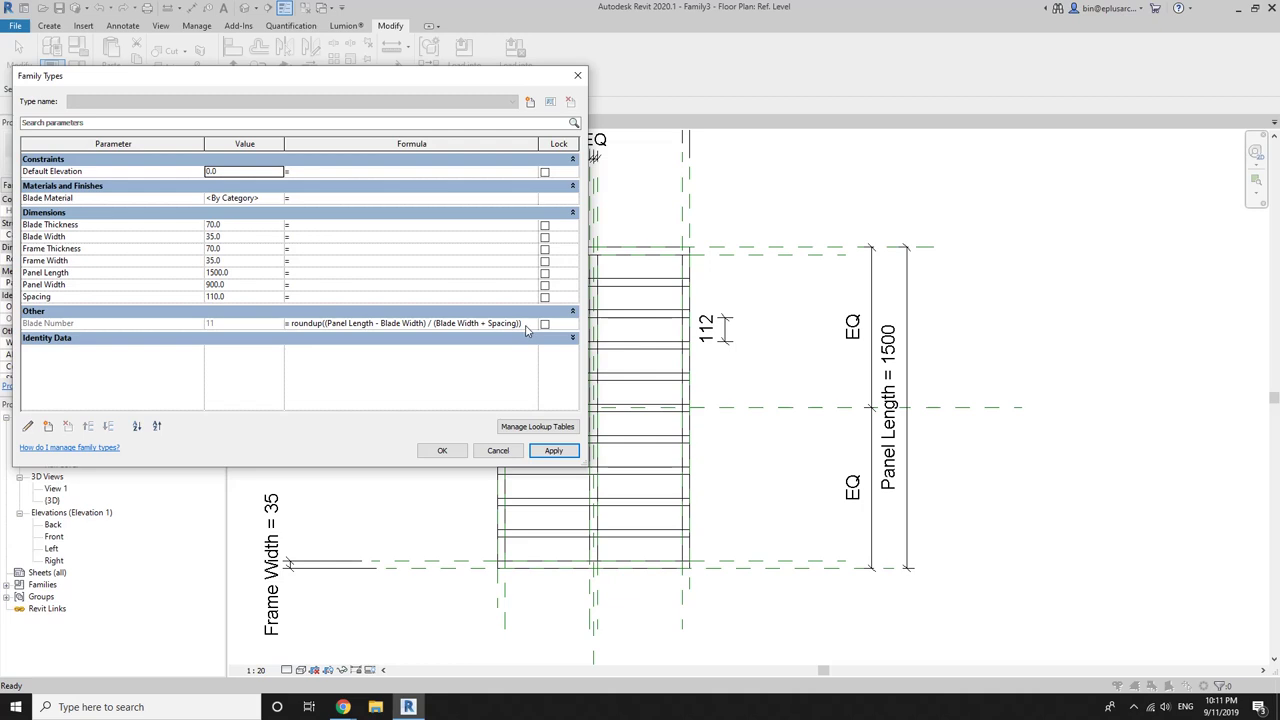
- Append + 1 to the Blade Number formula and apply it
click(530, 323)
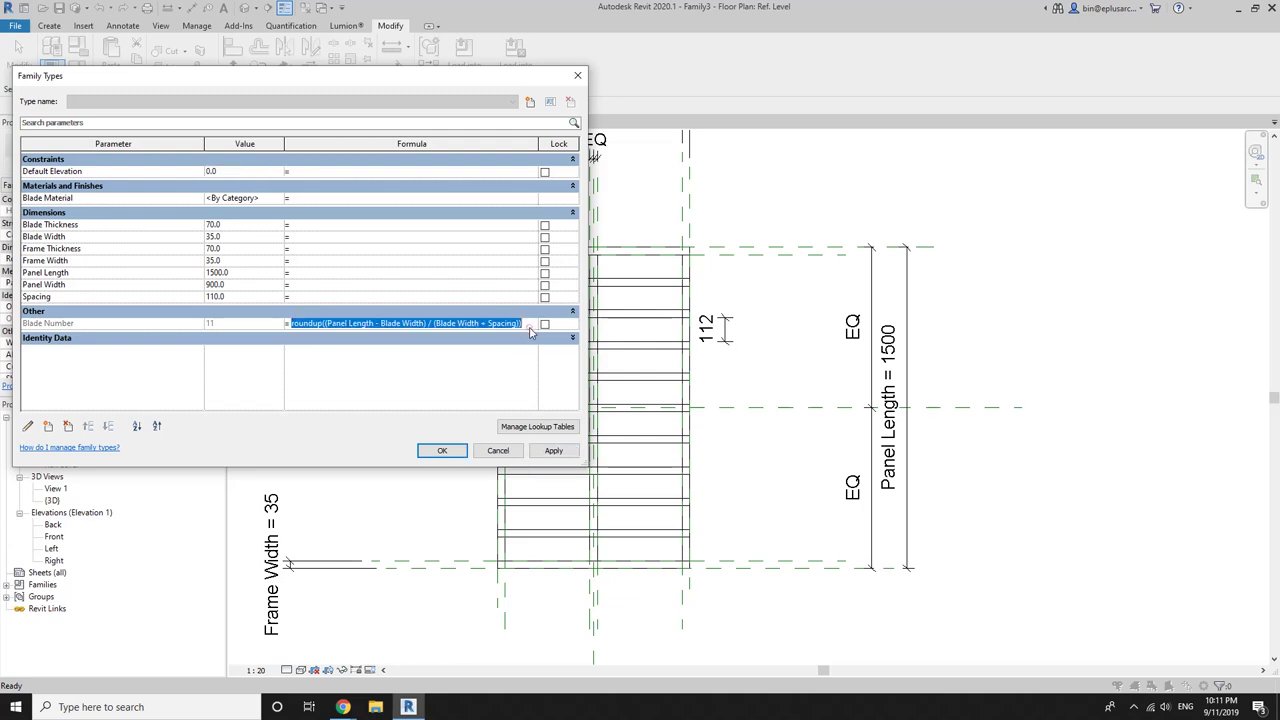
click(530, 323)
text(+ 1)
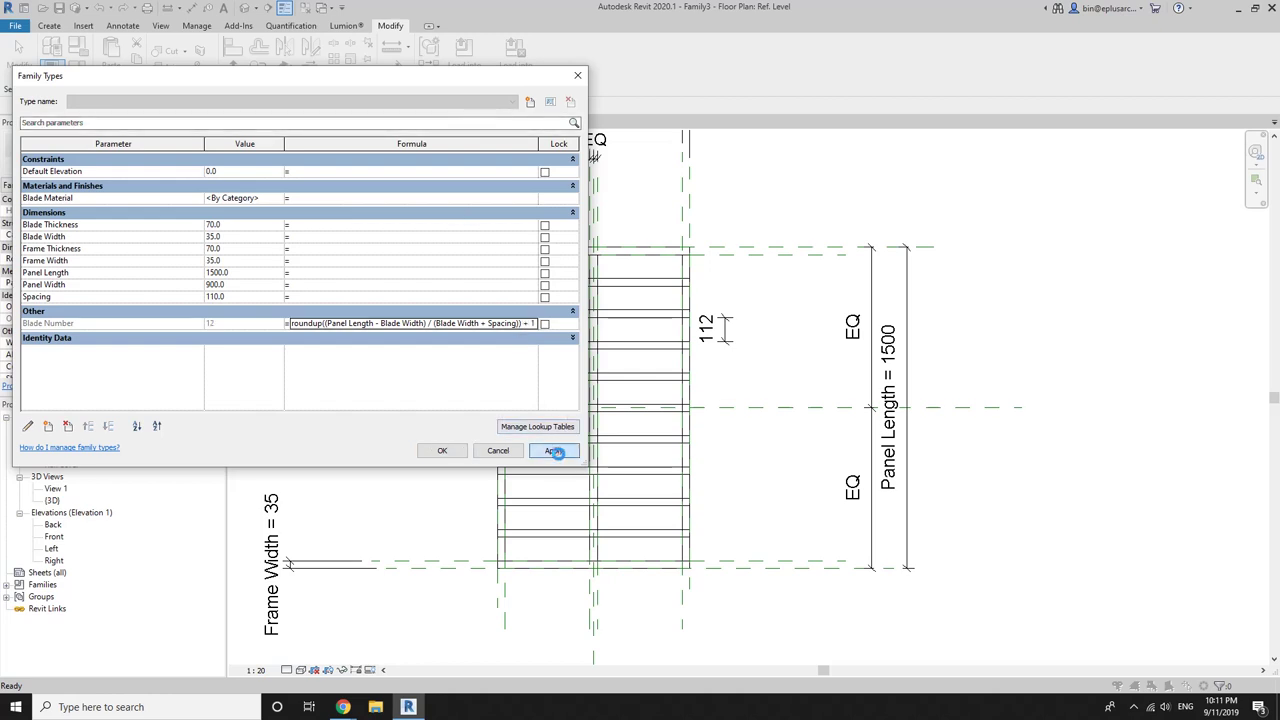
click(553, 450)
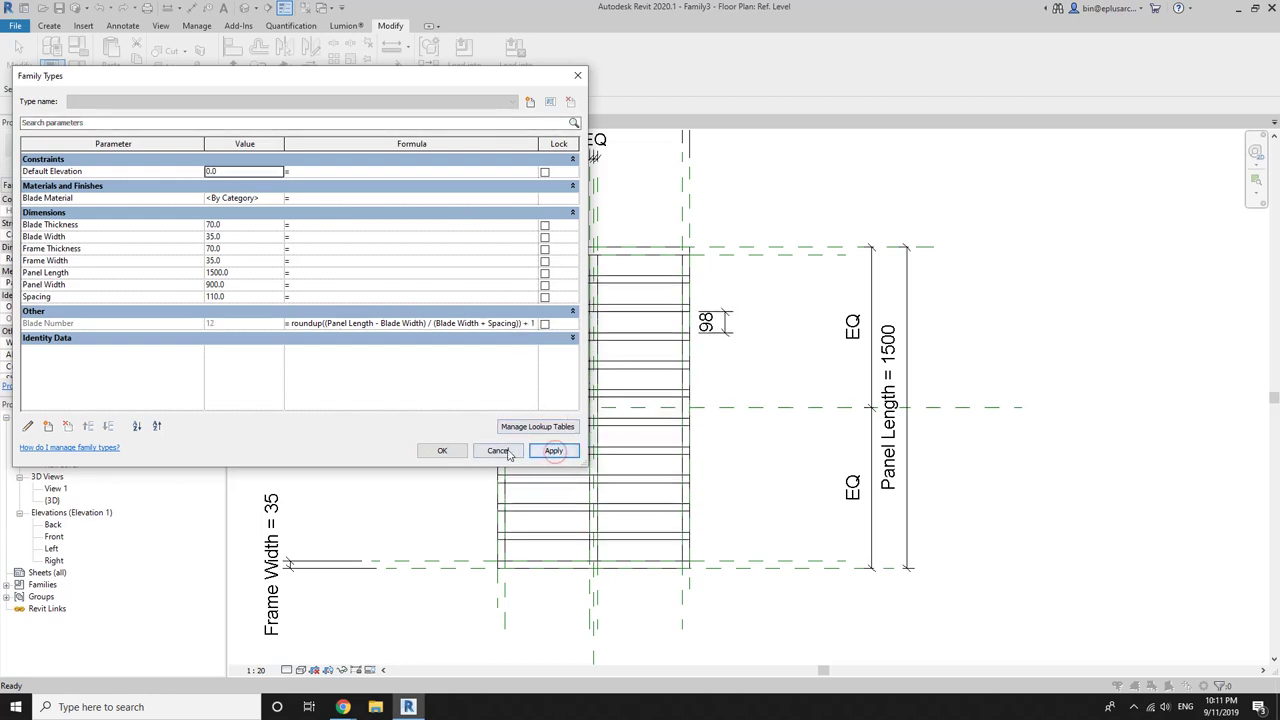
- Test Spacing values of 100, 99 and 98, applying each
click(240, 296)
text(100)
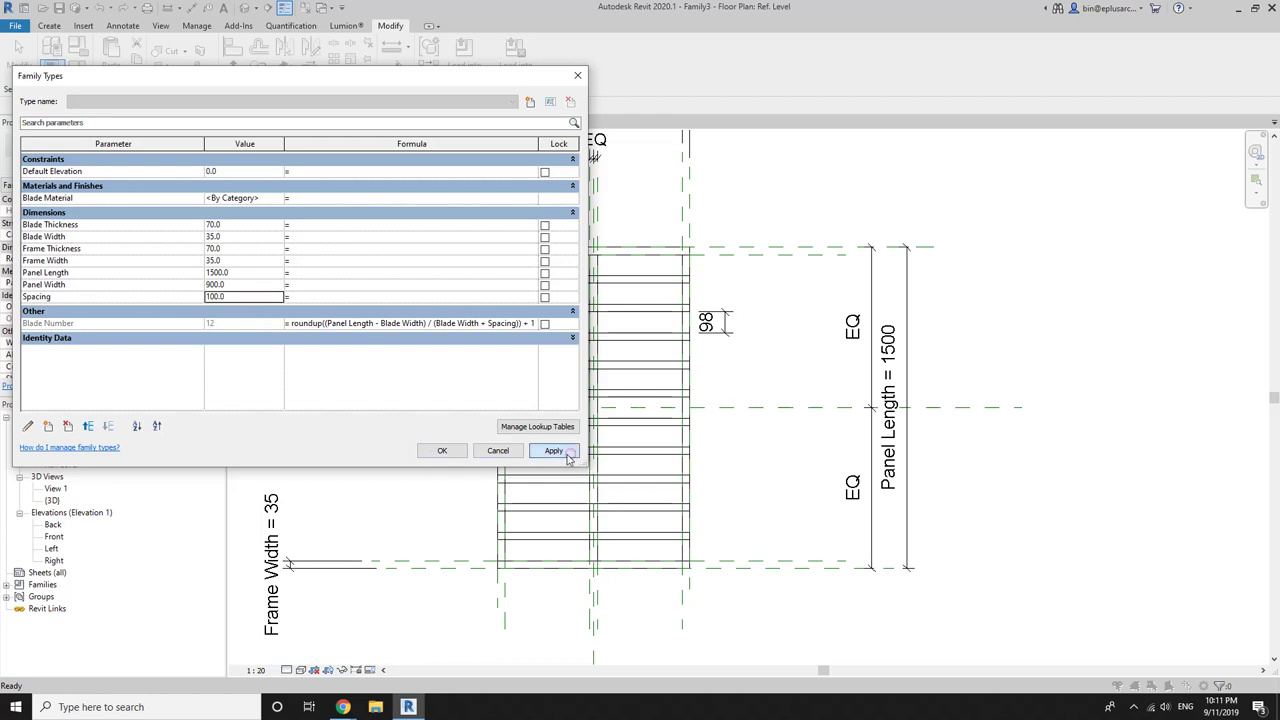
click(568, 451)
click(250, 300)
double_click(250, 300)
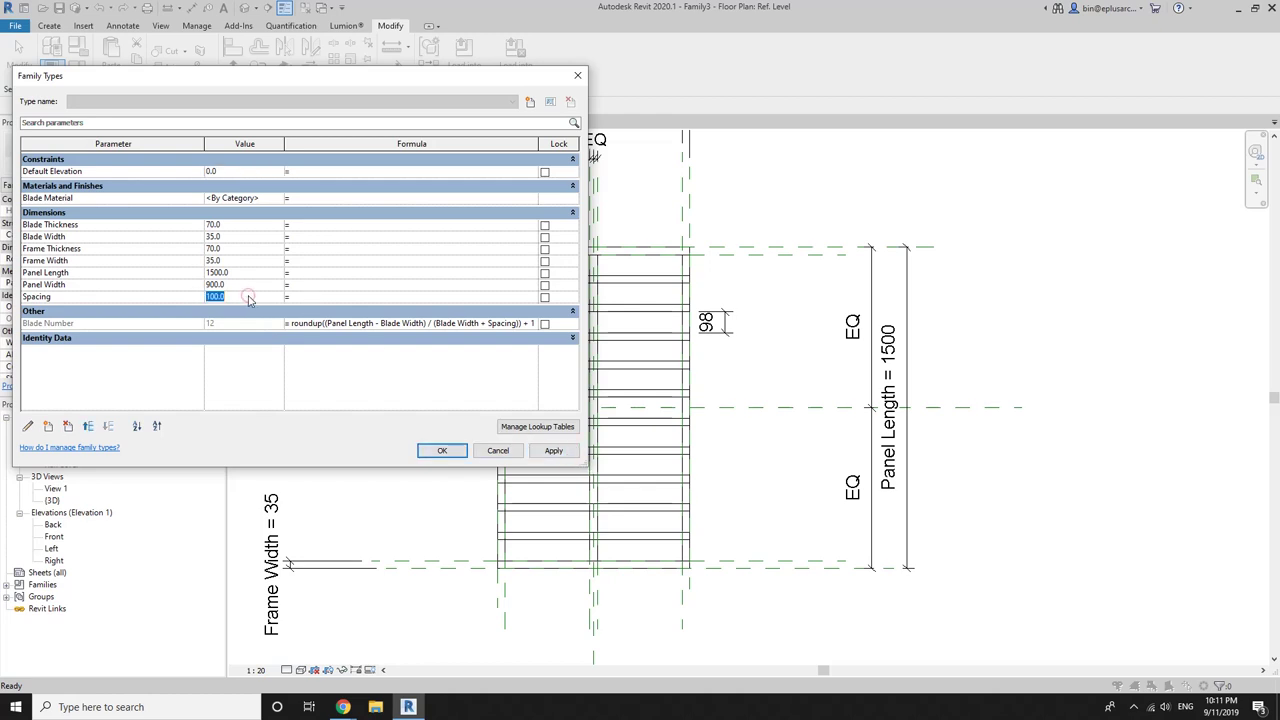
text(99)
click(554, 450)
double_click(245, 297)
text(98)
click(555, 451)
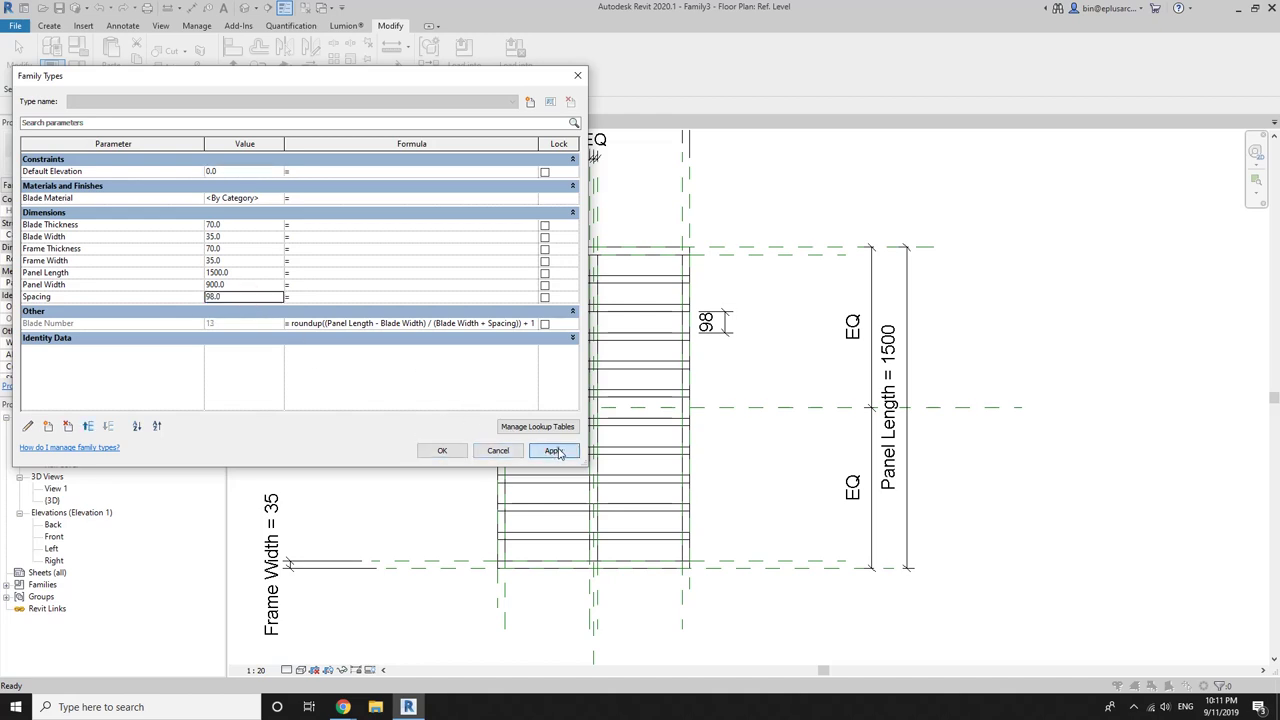
- Try Spacing at 97, 98 and 99, then accept the family types
double_click(240, 296)
text(97)
click(553, 450)
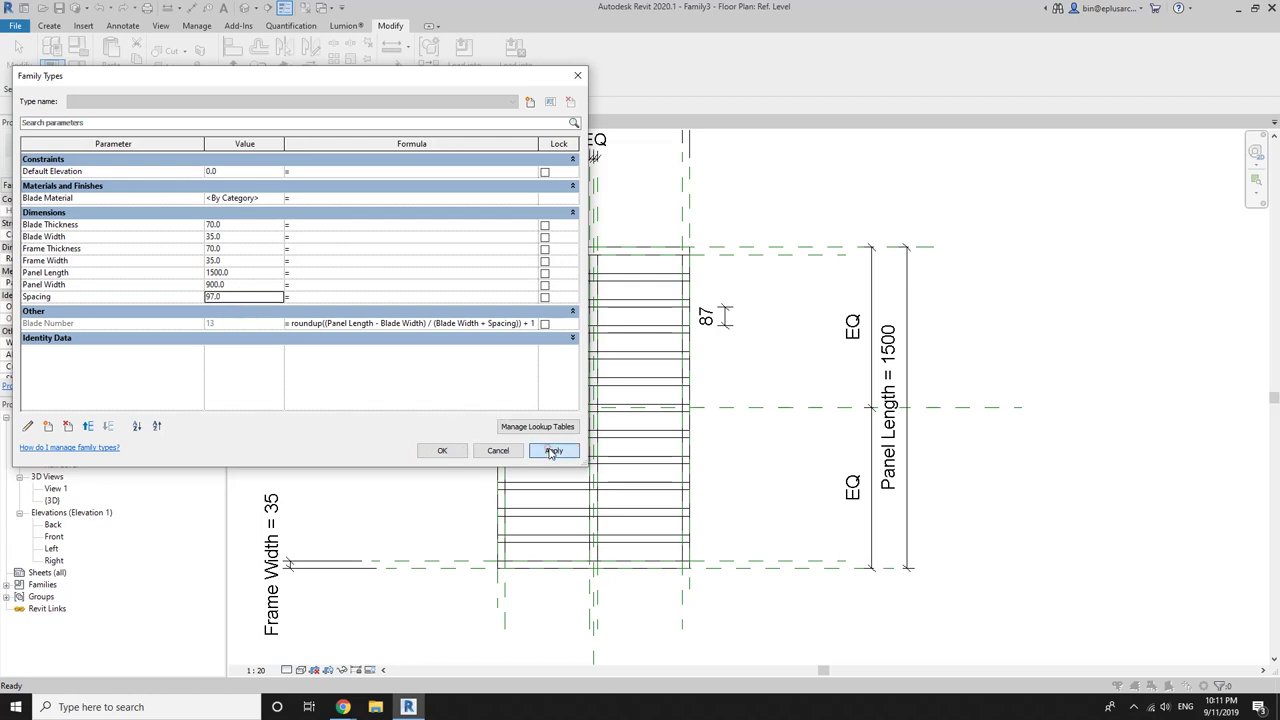
double_click(231, 296)
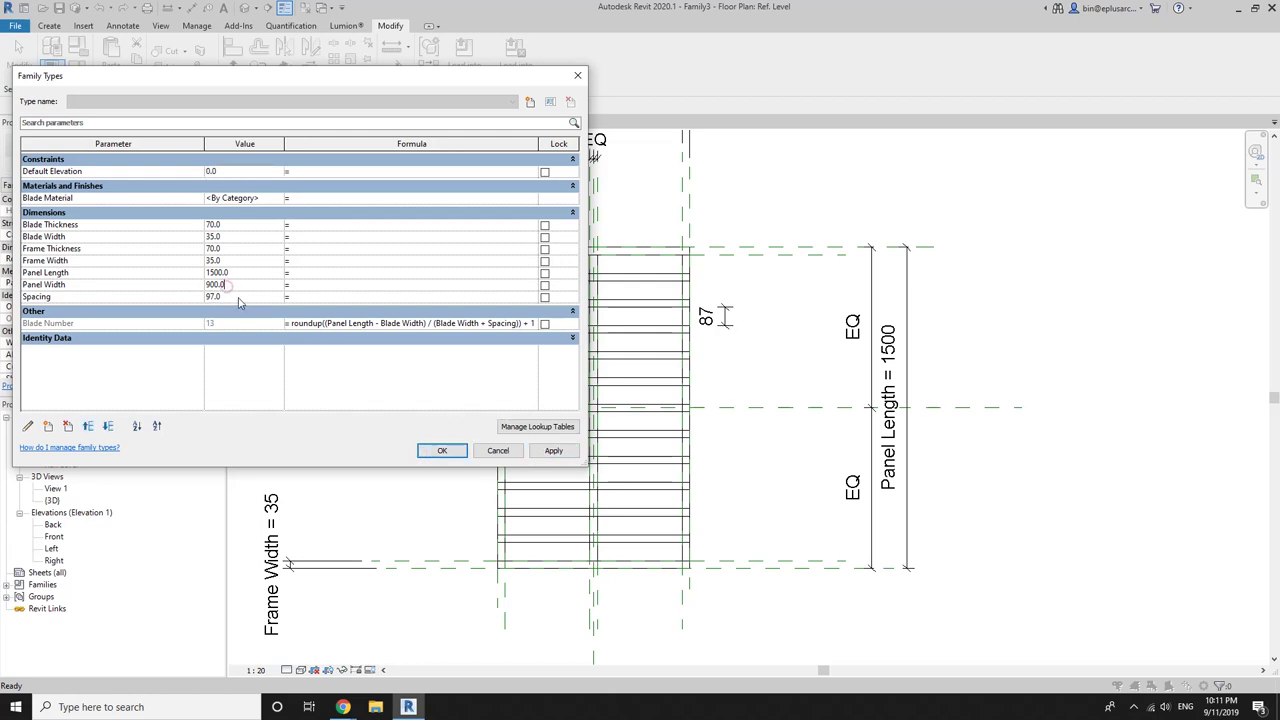
text(98)
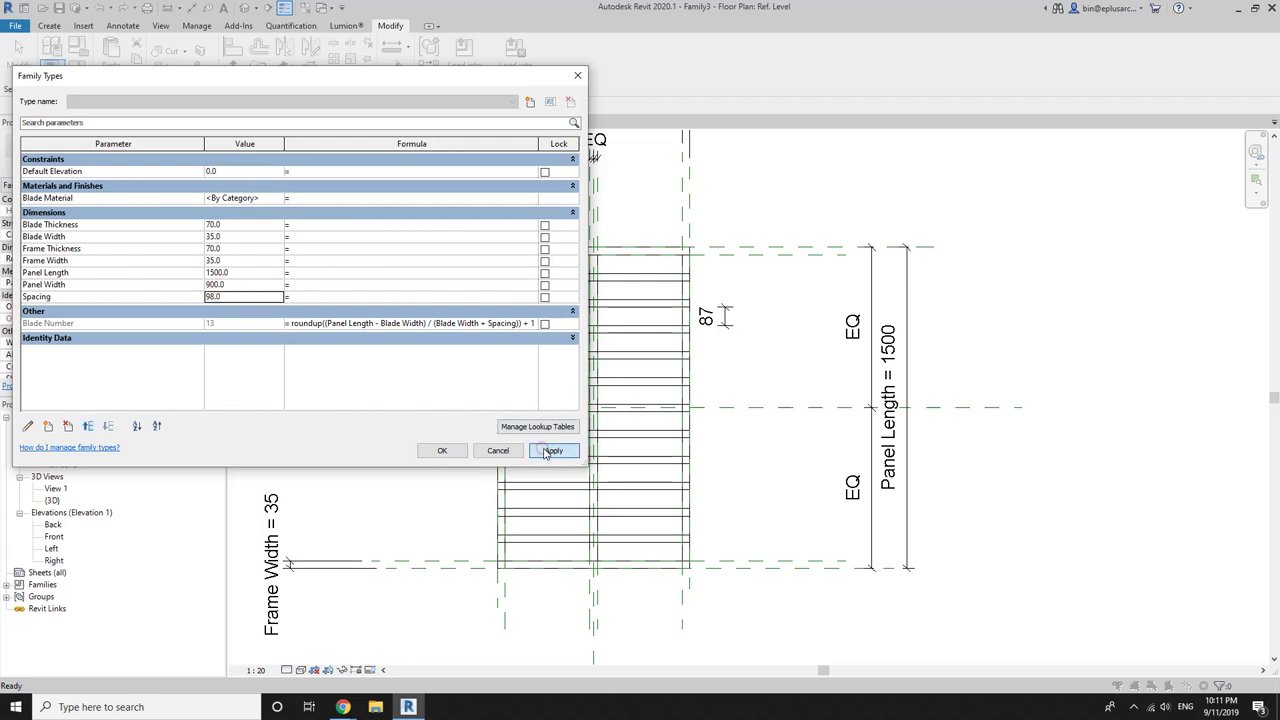
click(553, 450)
click(244, 297)
text(99)
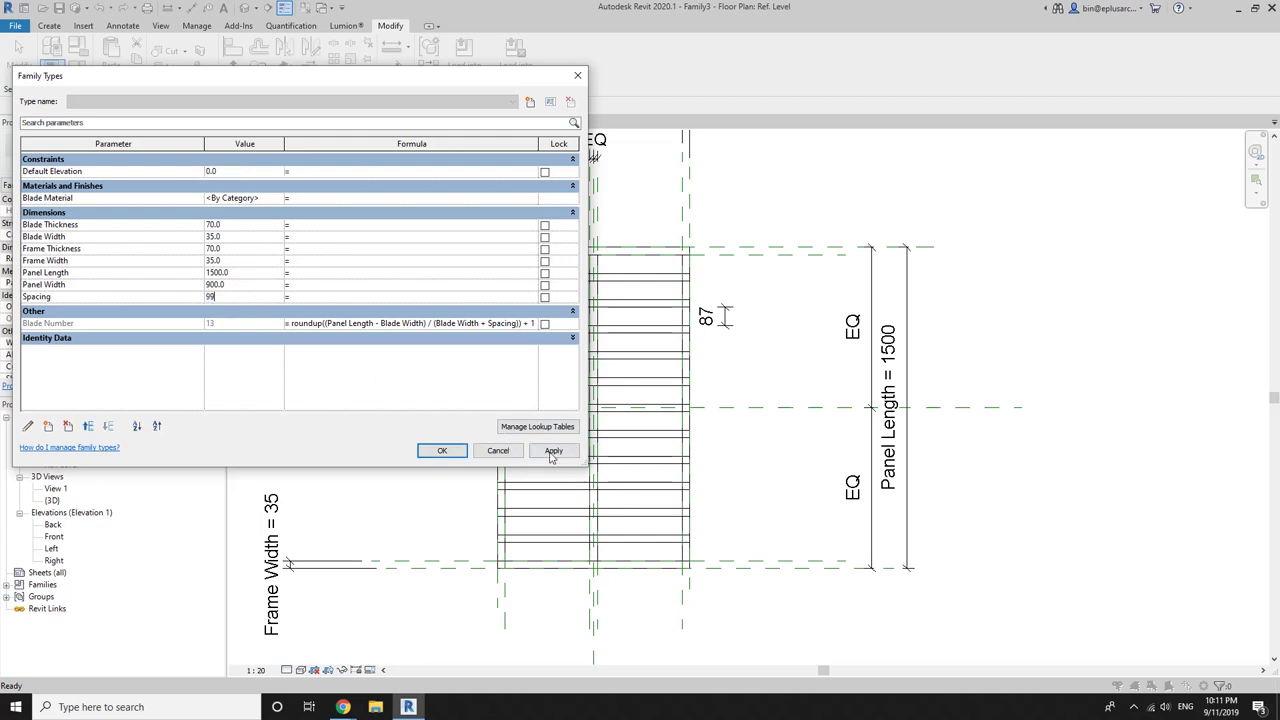
click(553, 450)
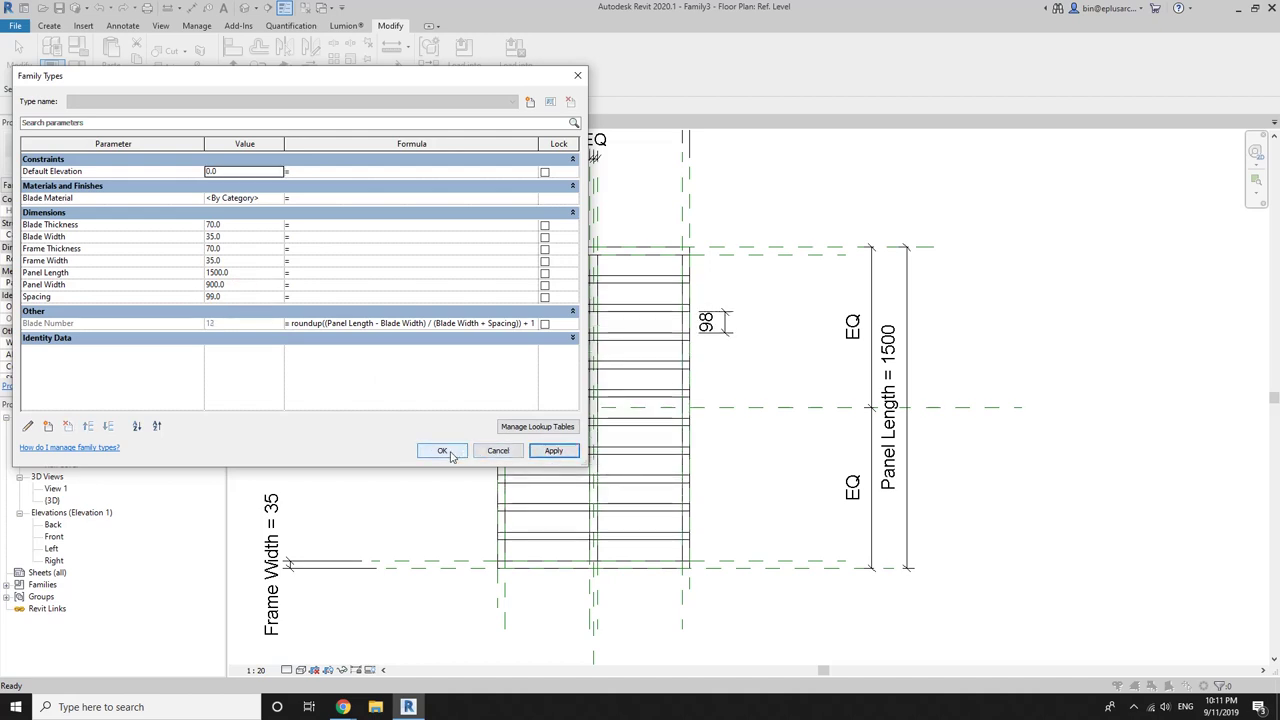
click(443, 451)
- Settle Spacing at 98.1 for 13 blades, then select the Spacing parameter in Family Types
scroll(723, 317, up, 1)
click(706, 320)
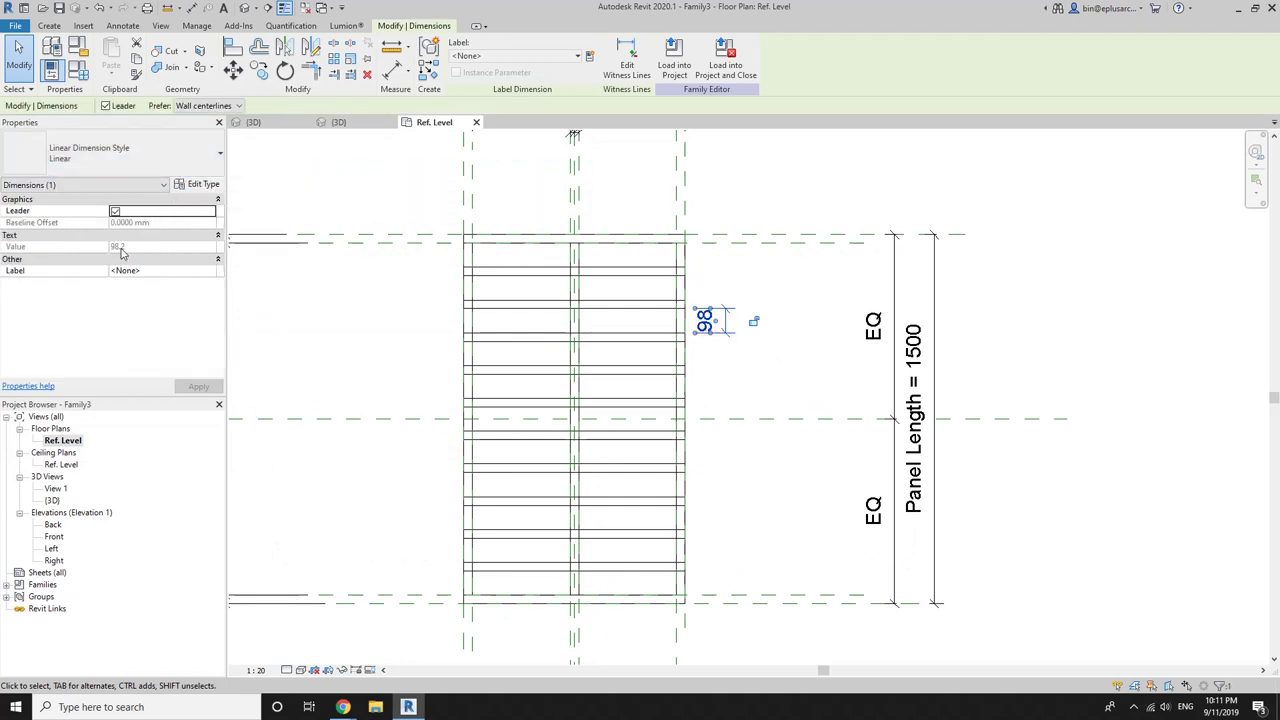
middle_drag(388, 179, 472, 179)
click(78, 69)
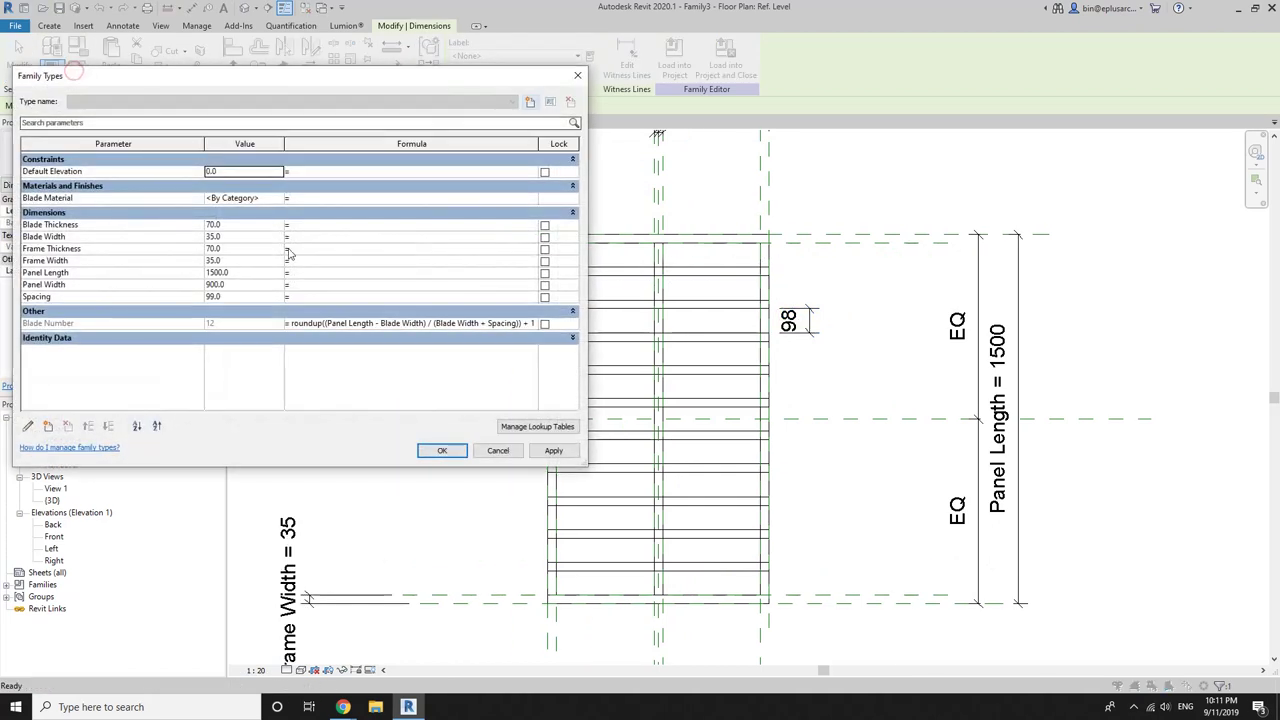
double_click(248, 296)
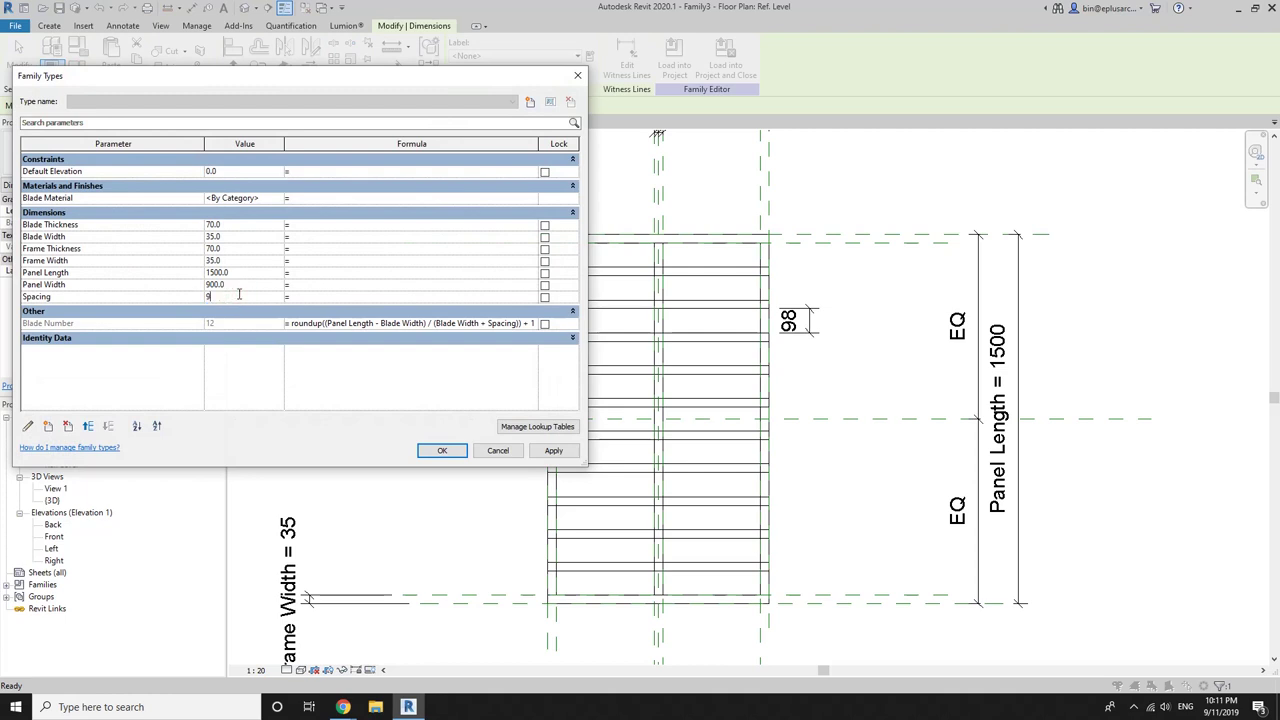
text(98.2)
click(548, 448)
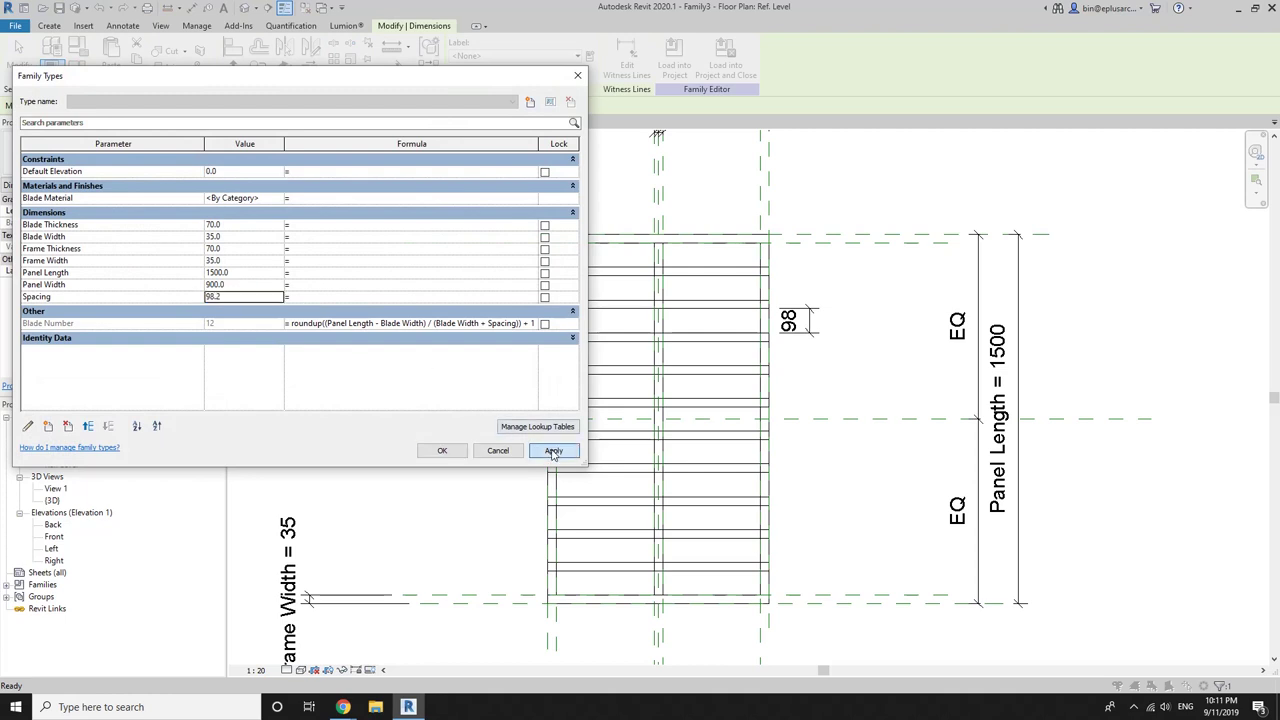
click(217, 296)
text(98.1)
click(548, 450)
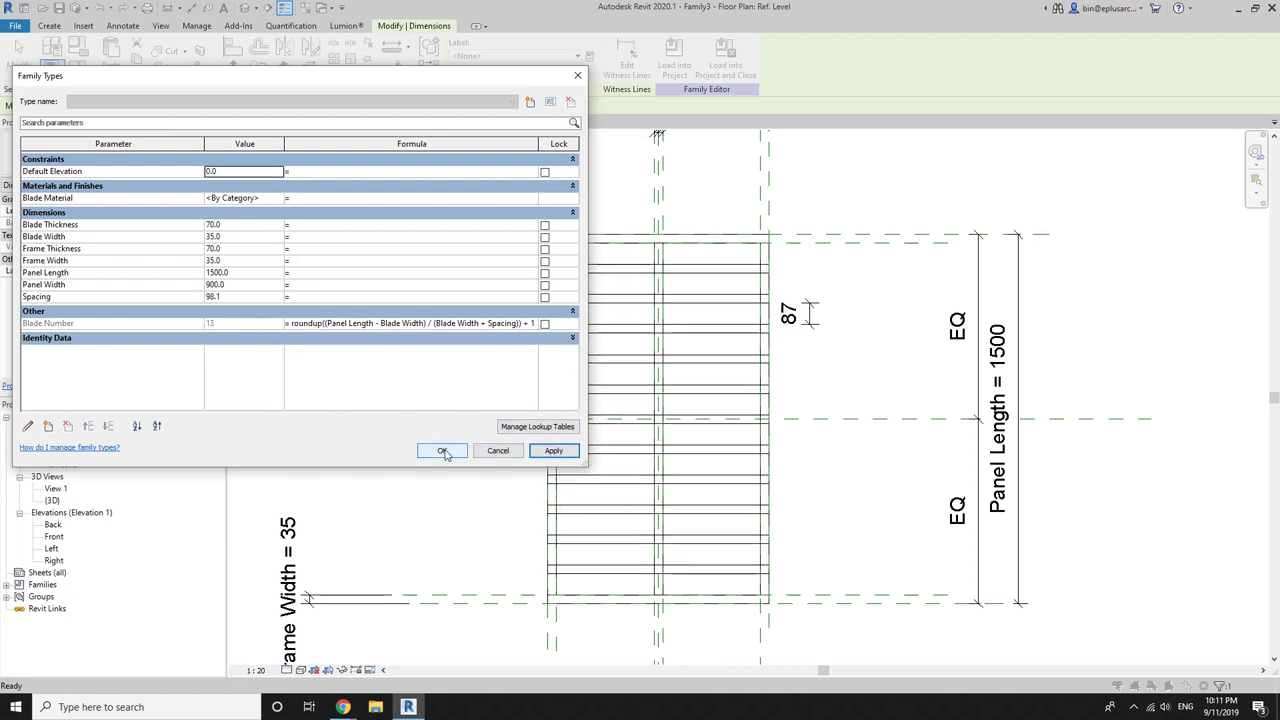
click(444, 451)
click(79, 72)
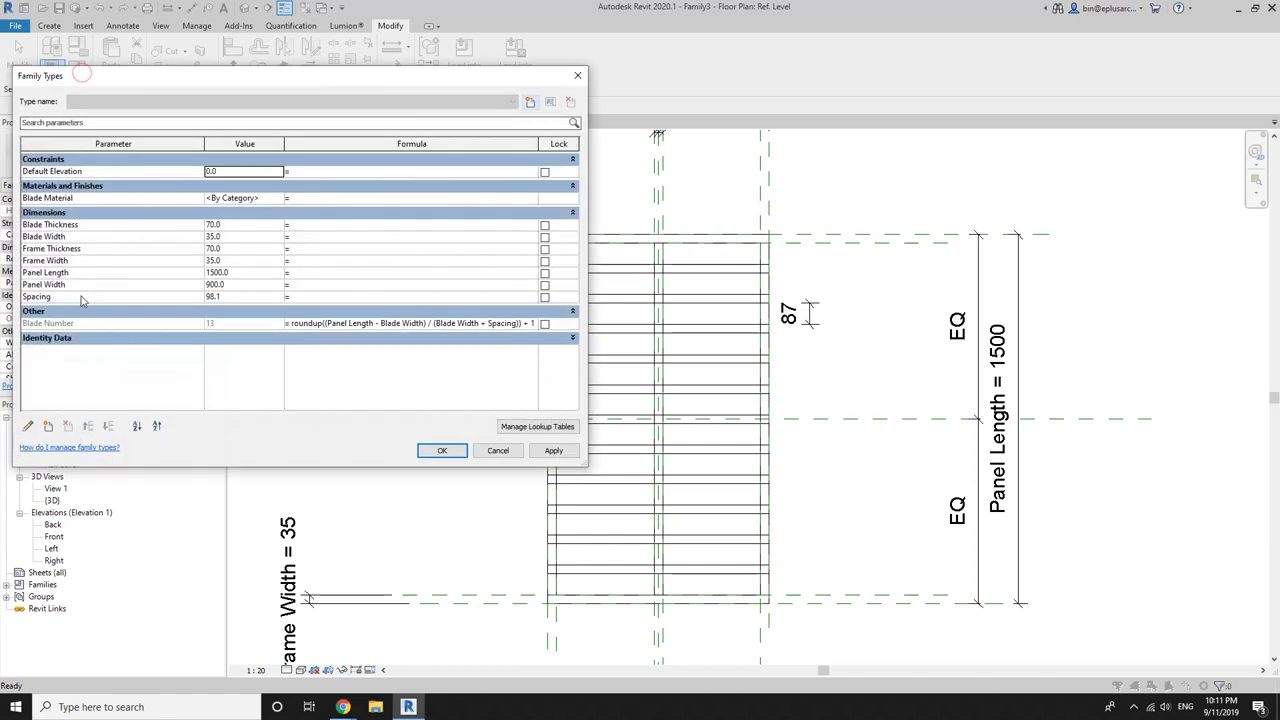
click(80, 298)
- Rename the Spacing parameter to Max. Spacing
click(28, 426)
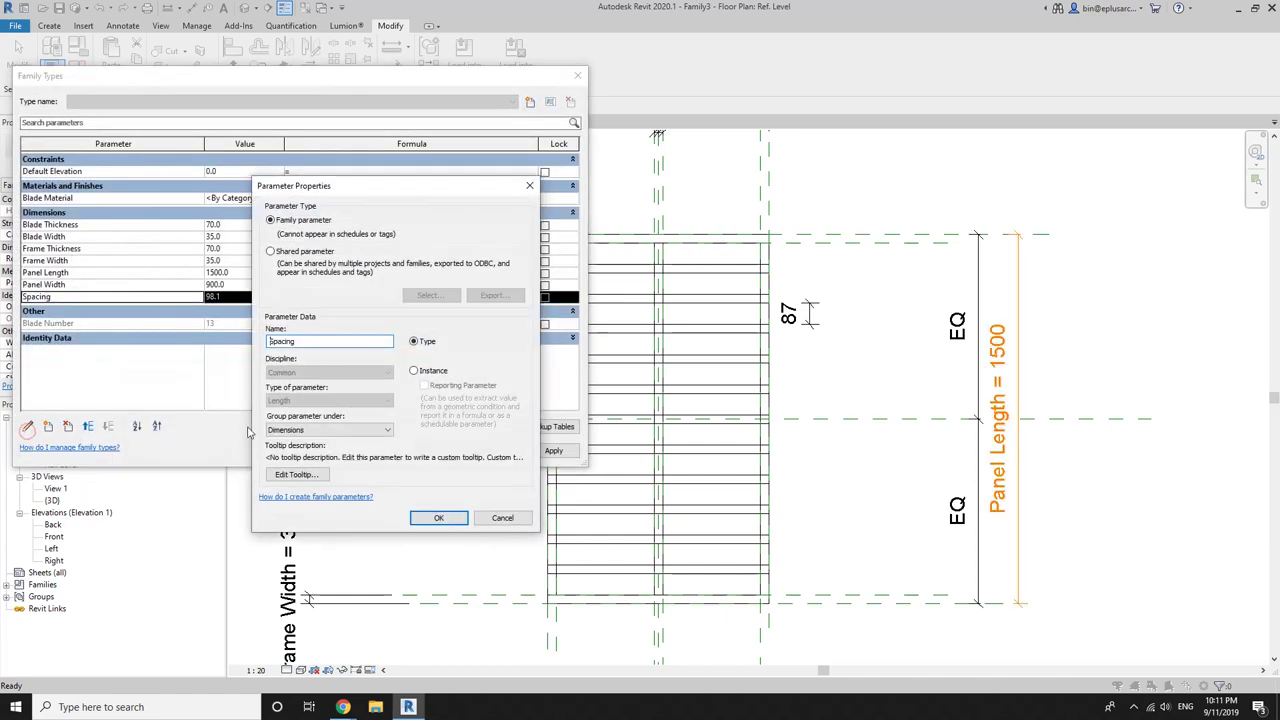
click(269, 341)
text(Max.)
click(442, 518)
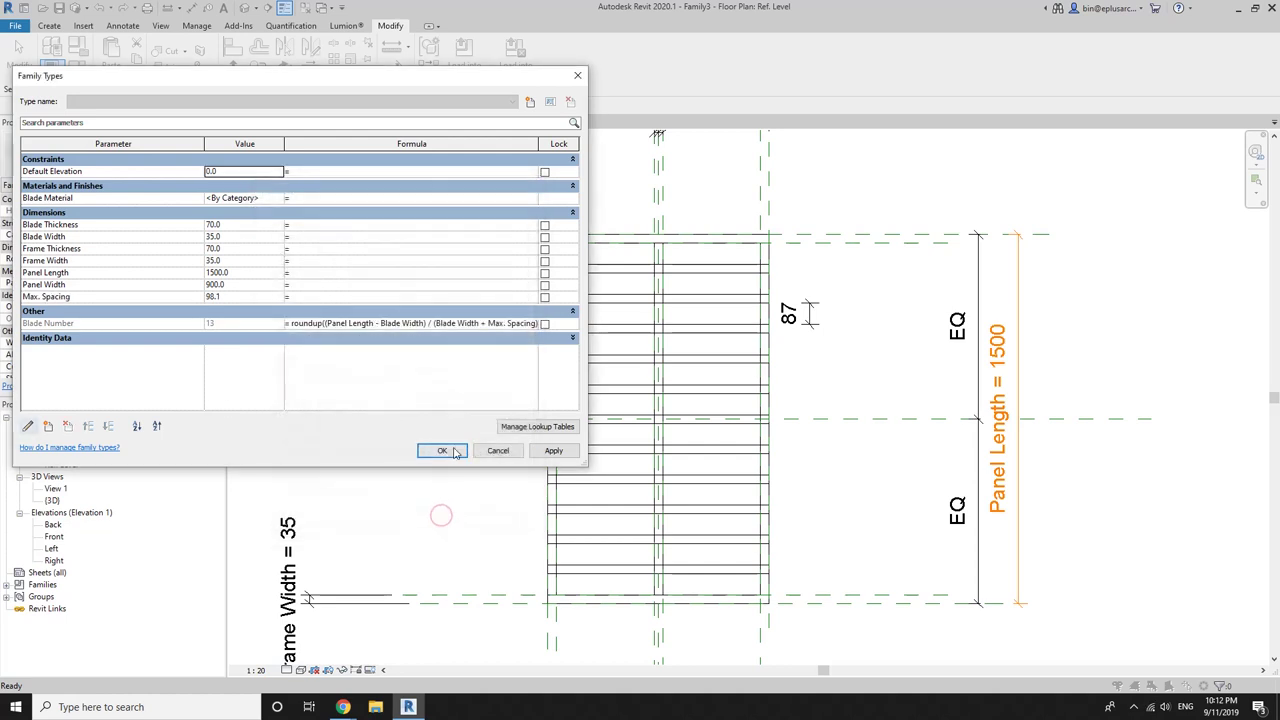
click(442, 451)
- Set Max. Spacing to 100 and view the louvre panel in 3D
scroll(547, 436, down, 1)
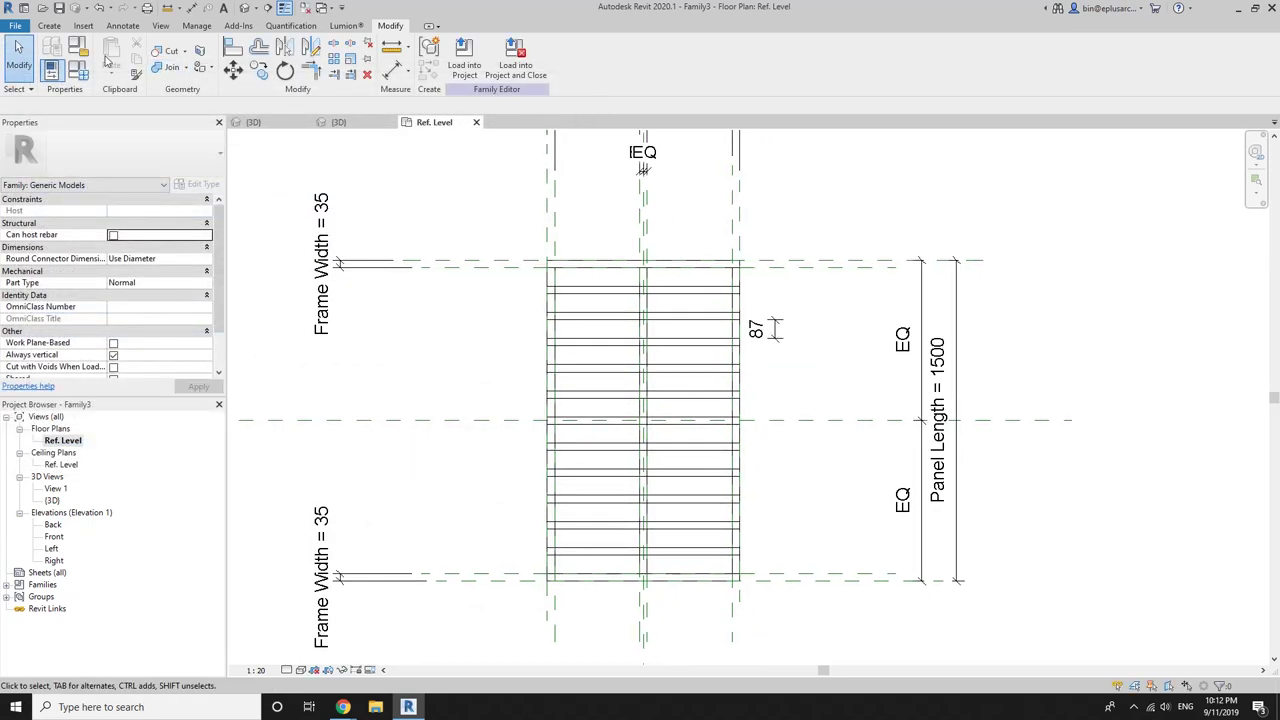
click(78, 69)
click(245, 297)
text(1)
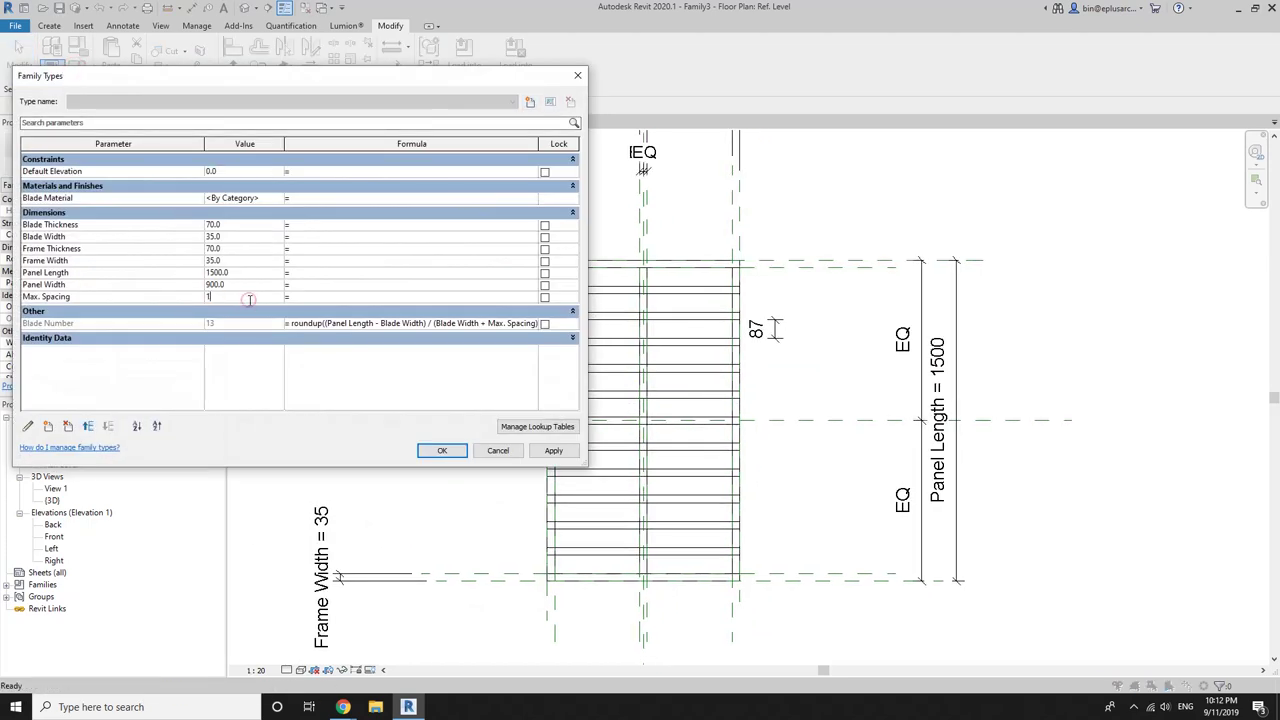
text(500)
click(446, 450)
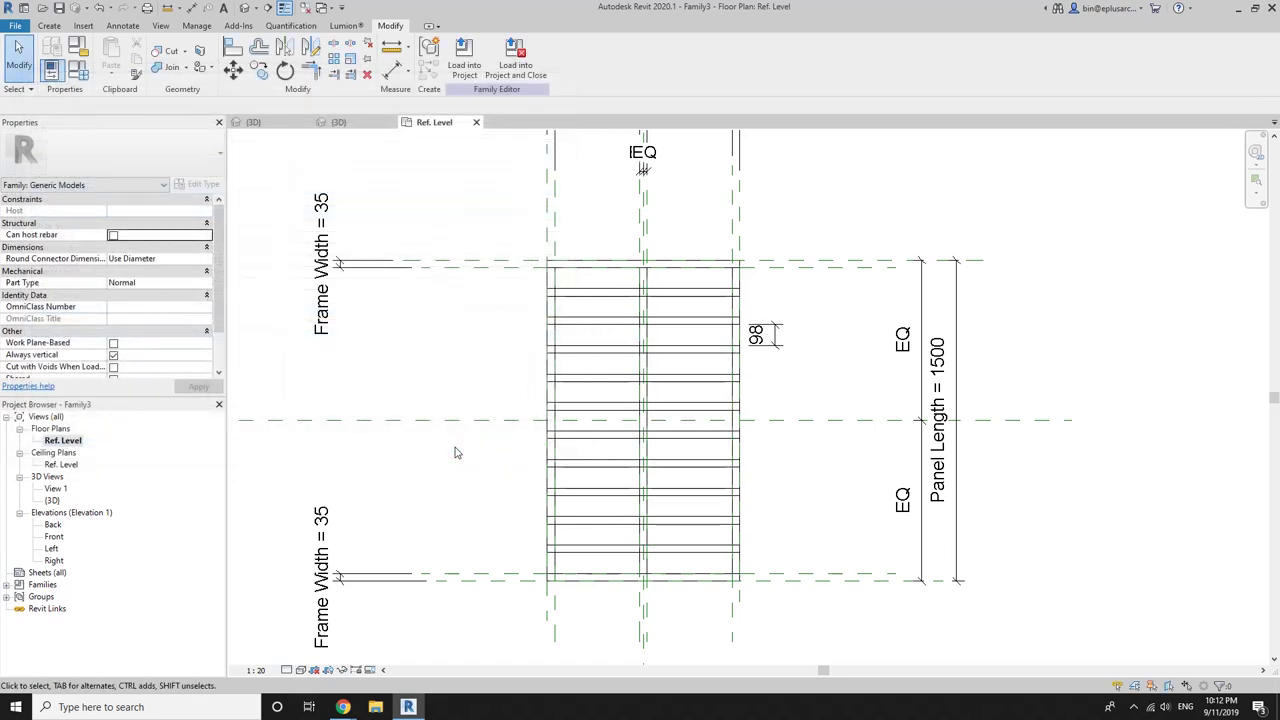
mouse_move(540, 383)
middle_down()
mouse_move(551, 372)
mouse_move(198, 105)
middle_up()
click(245, 7)
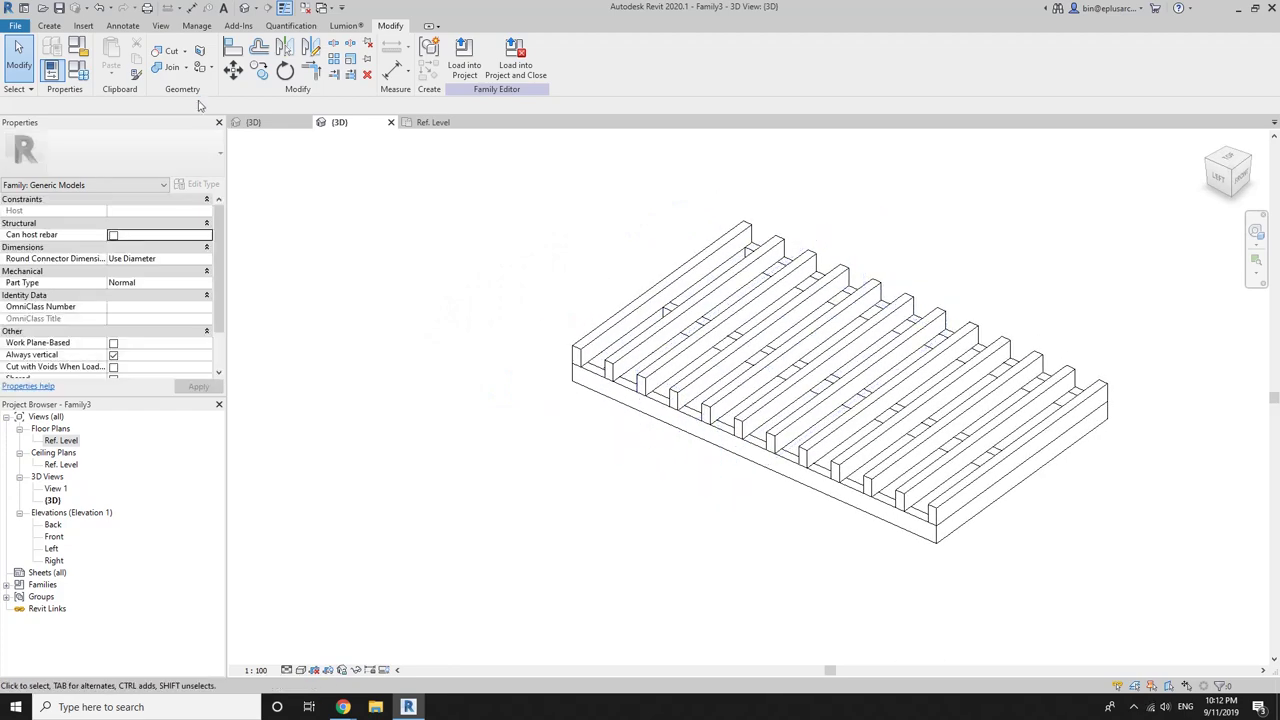
- Flex Blade Width through 60 and 90, then return it to 35
click(78, 69)
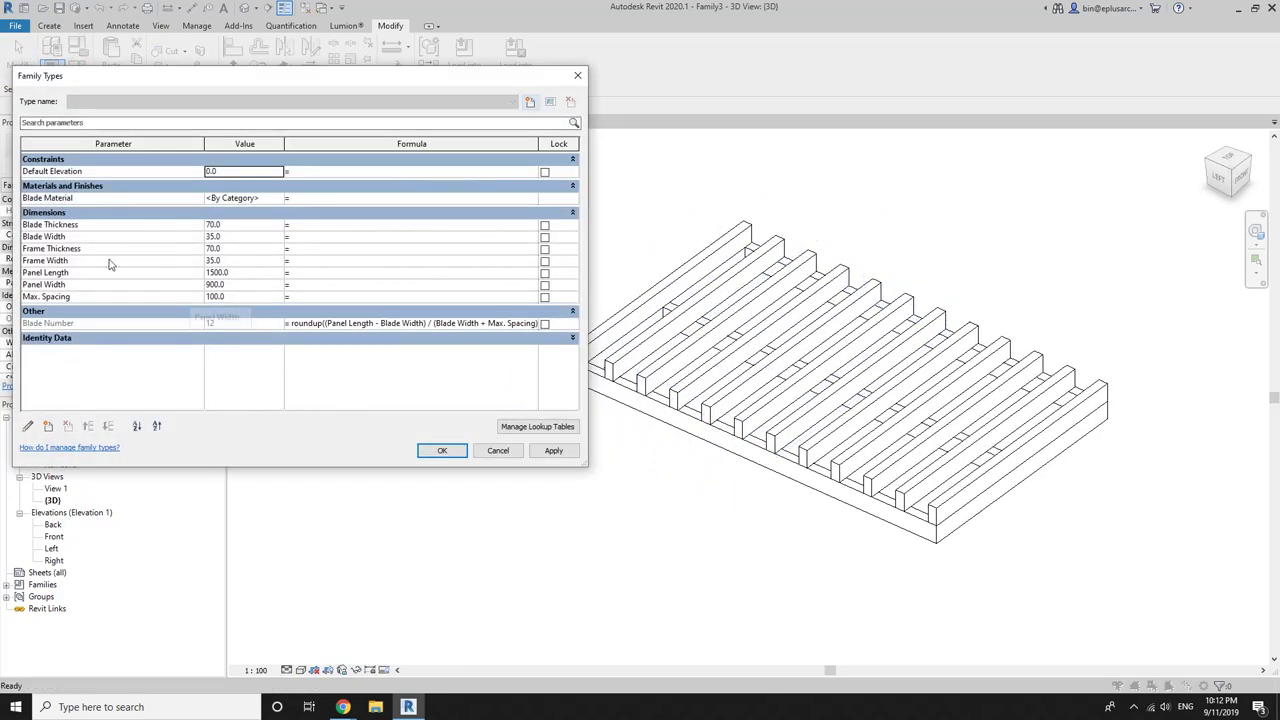
click(242, 238)
text(6)
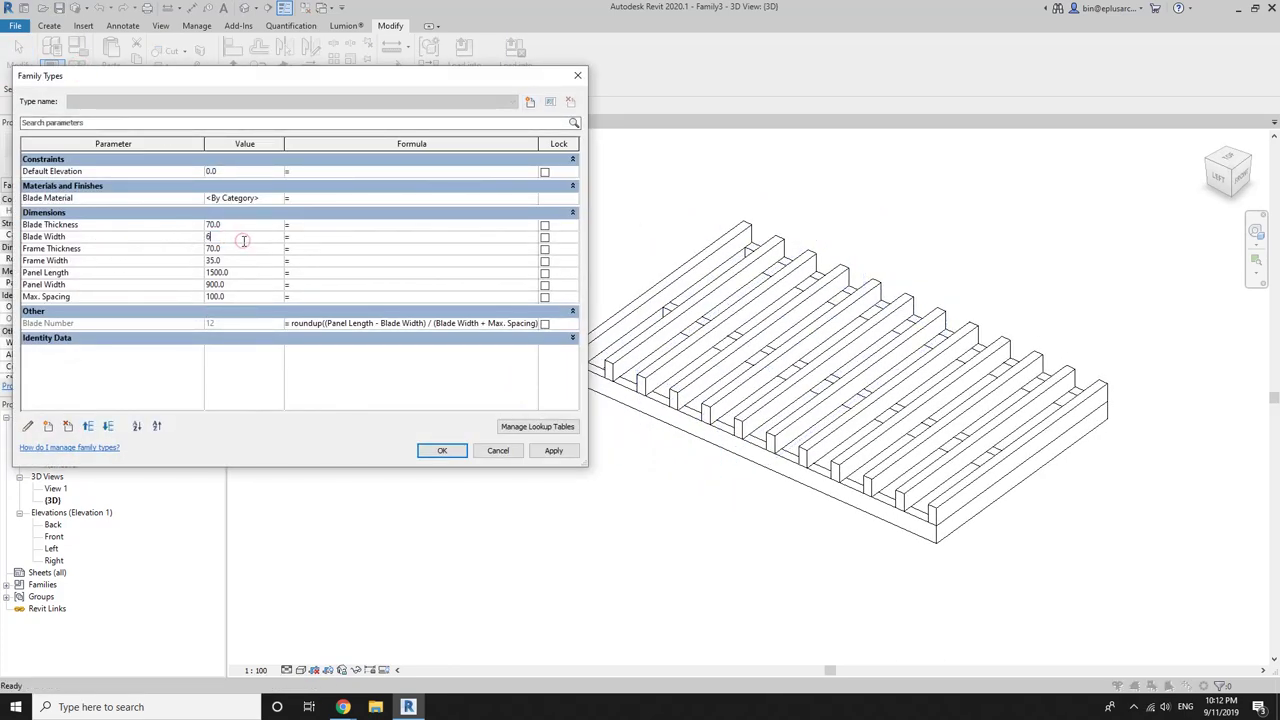
text(0)
click(555, 453)
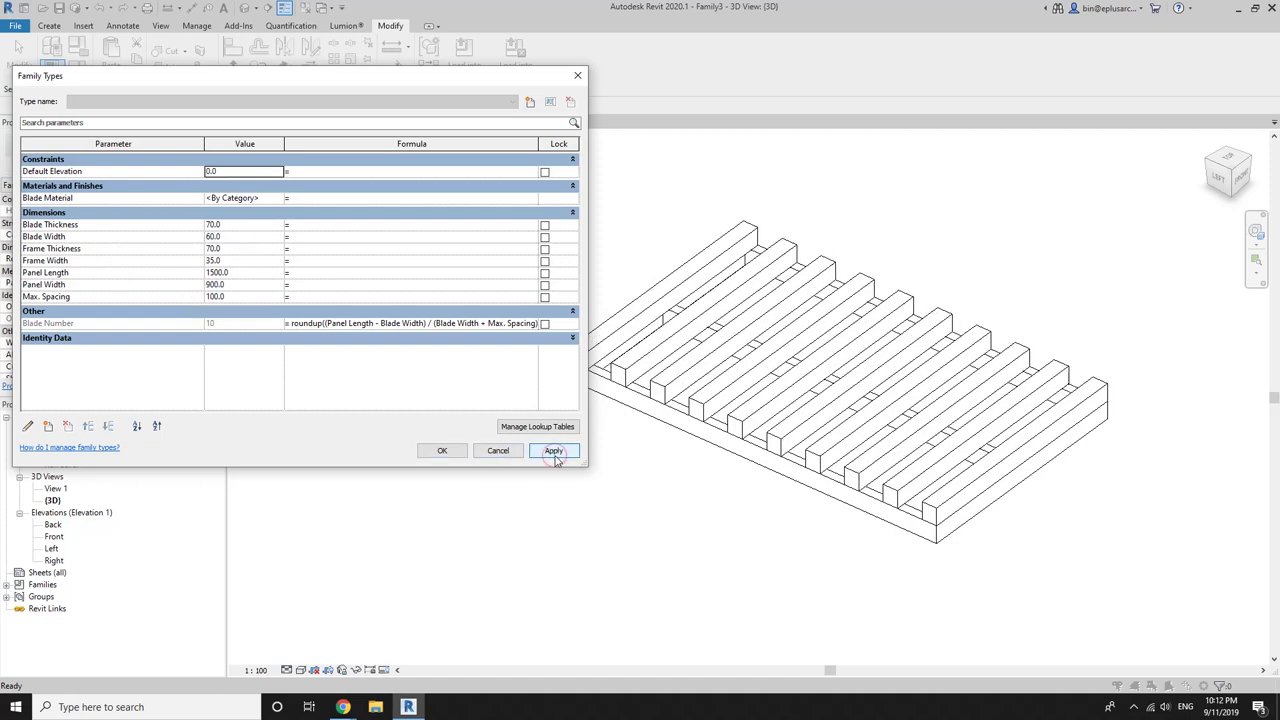
click(248, 237)
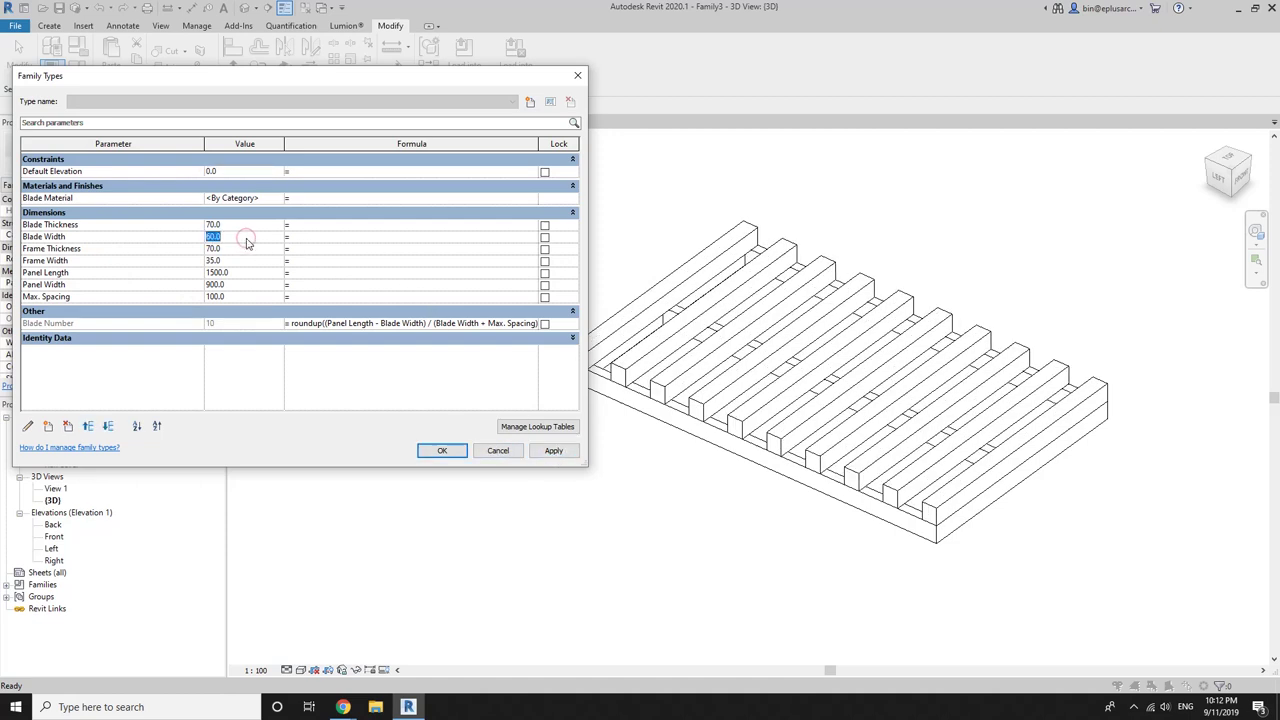
text(90)
click(550, 451)
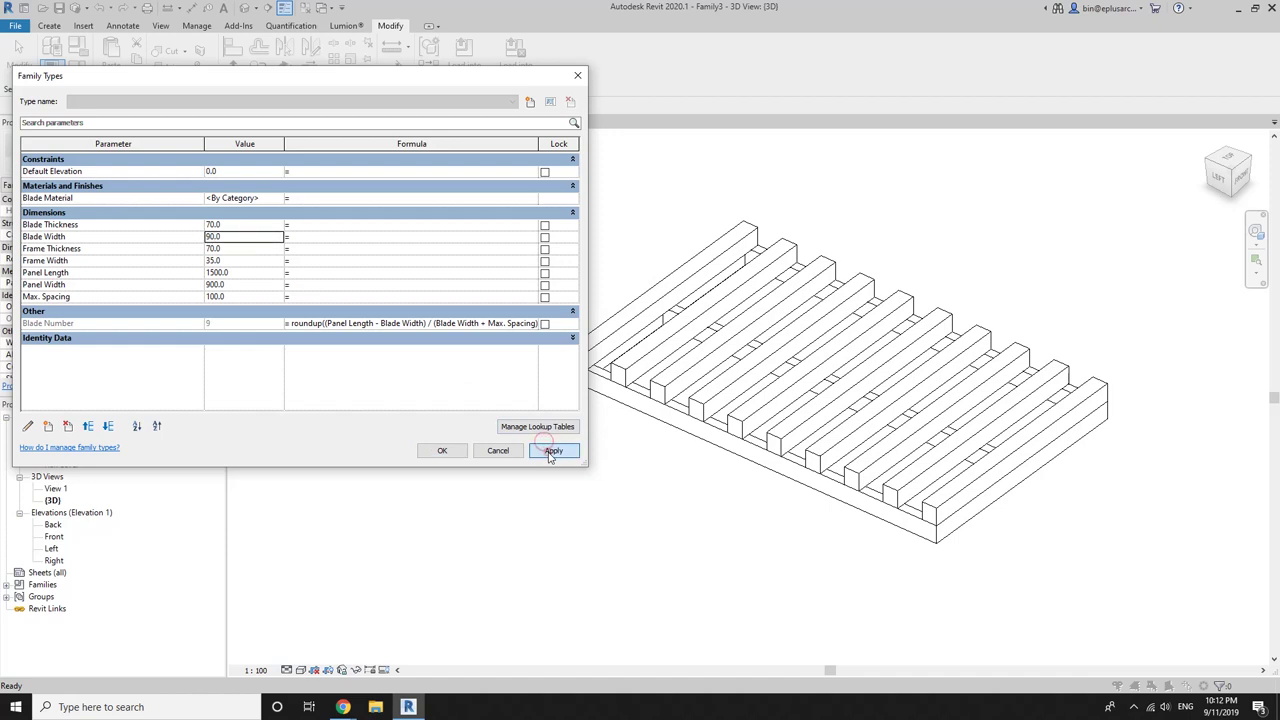
click(244, 238)
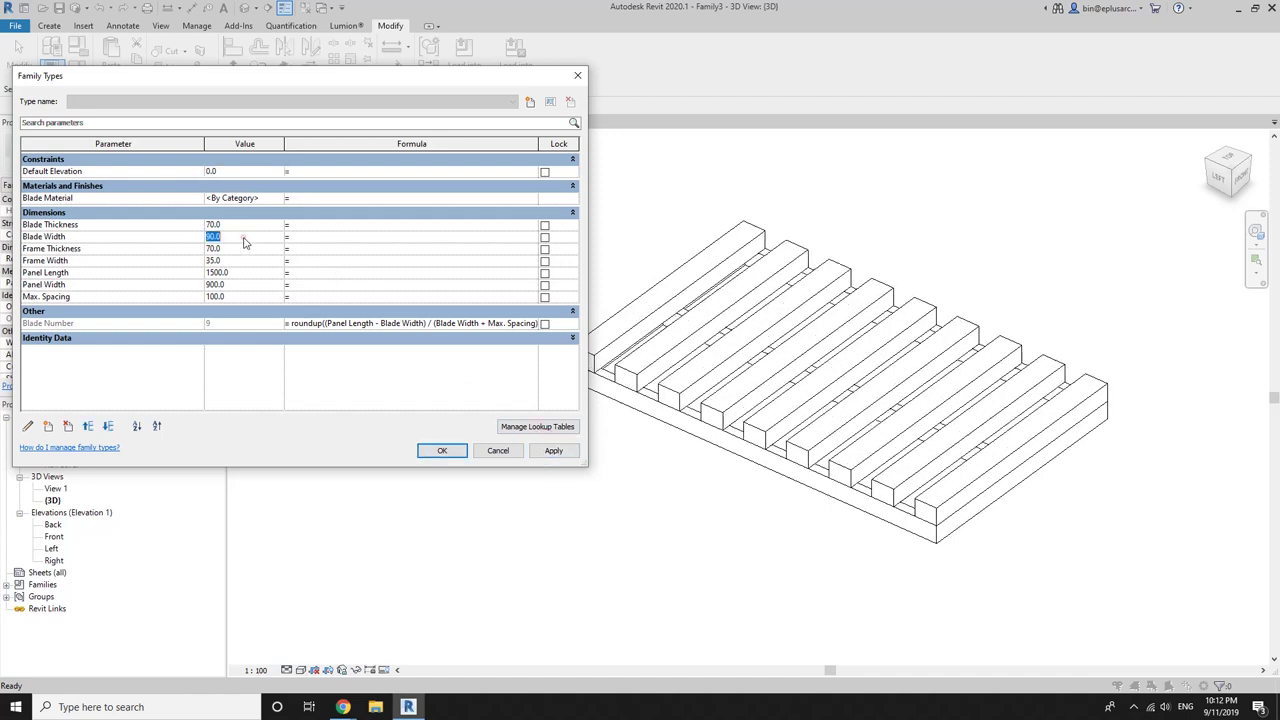
click(538, 451)
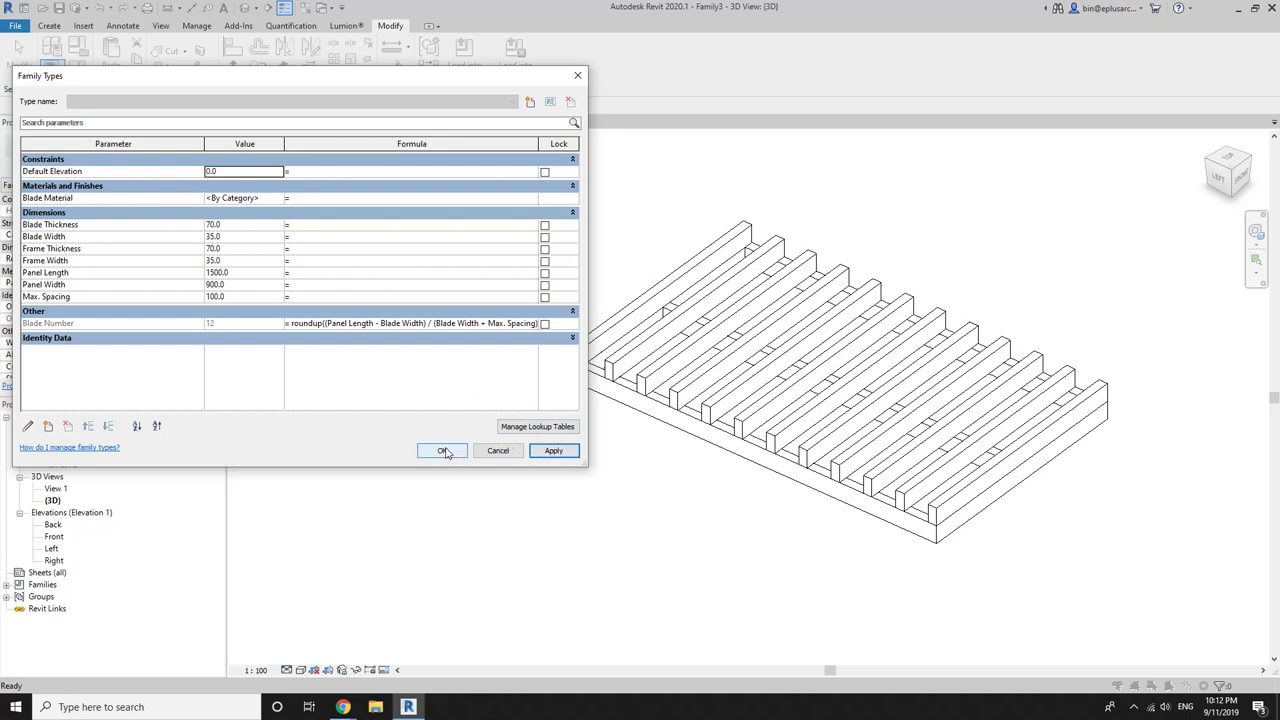
- Flex Max. Spacing to 200 then back to 100, accept, and orbit the 3D panel
click(253, 300)
text(200)
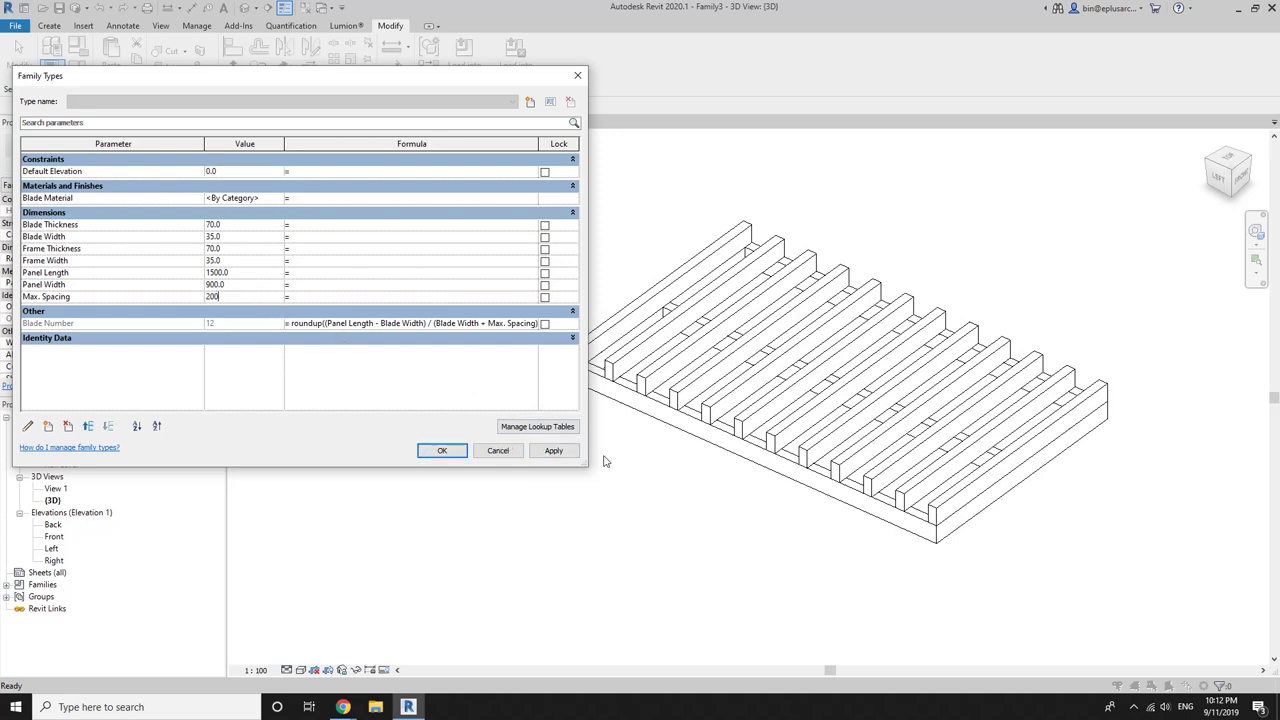
click(553, 451)
click(249, 301)
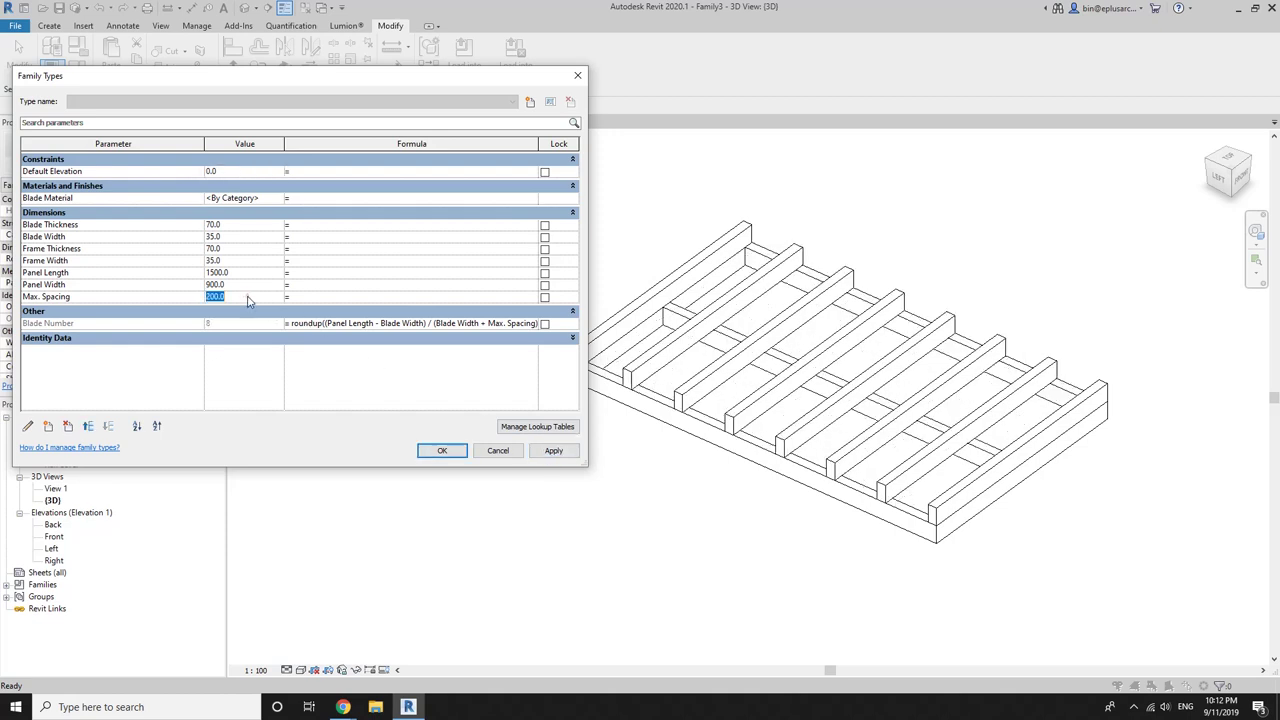
text(100)
click(553, 451)
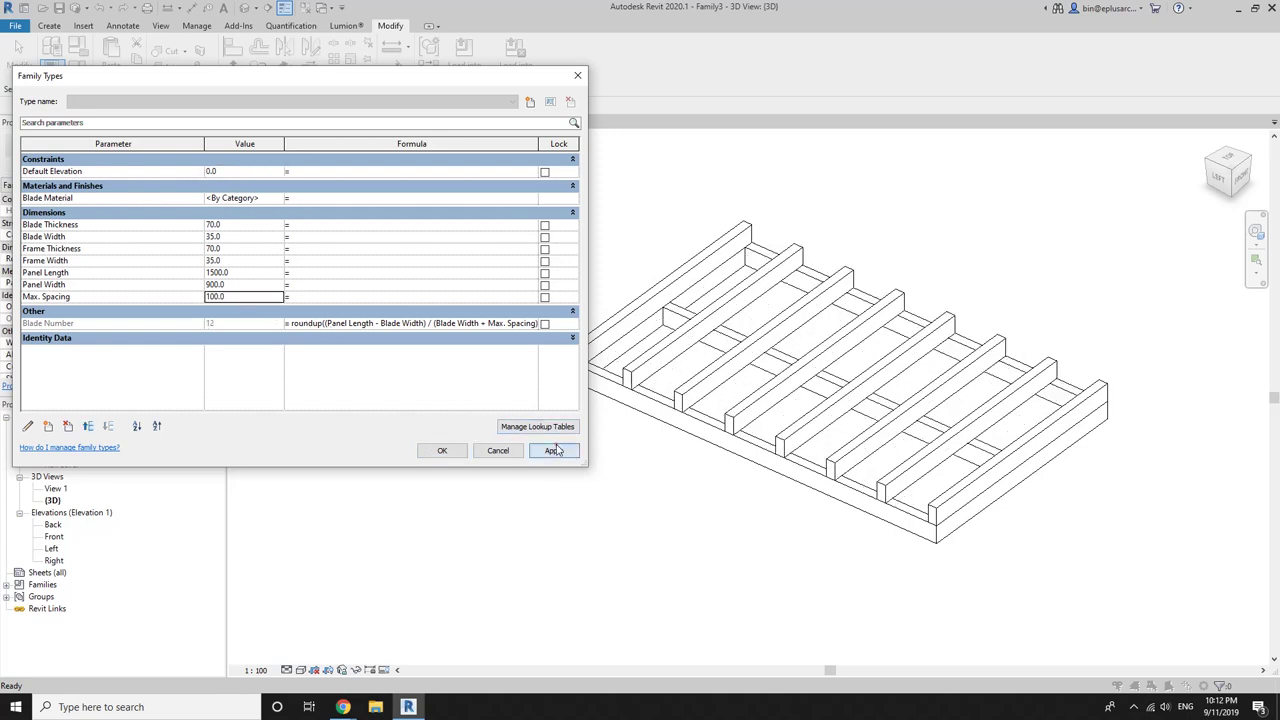
click(443, 451)
mouse_move(451, 455)
shift+middle_down()
mouse_move(772, 413)
mouse_move(633, 410)
mouse_move(629, 359)
shift+middle_up()
scroll(772, 413, up, 2)
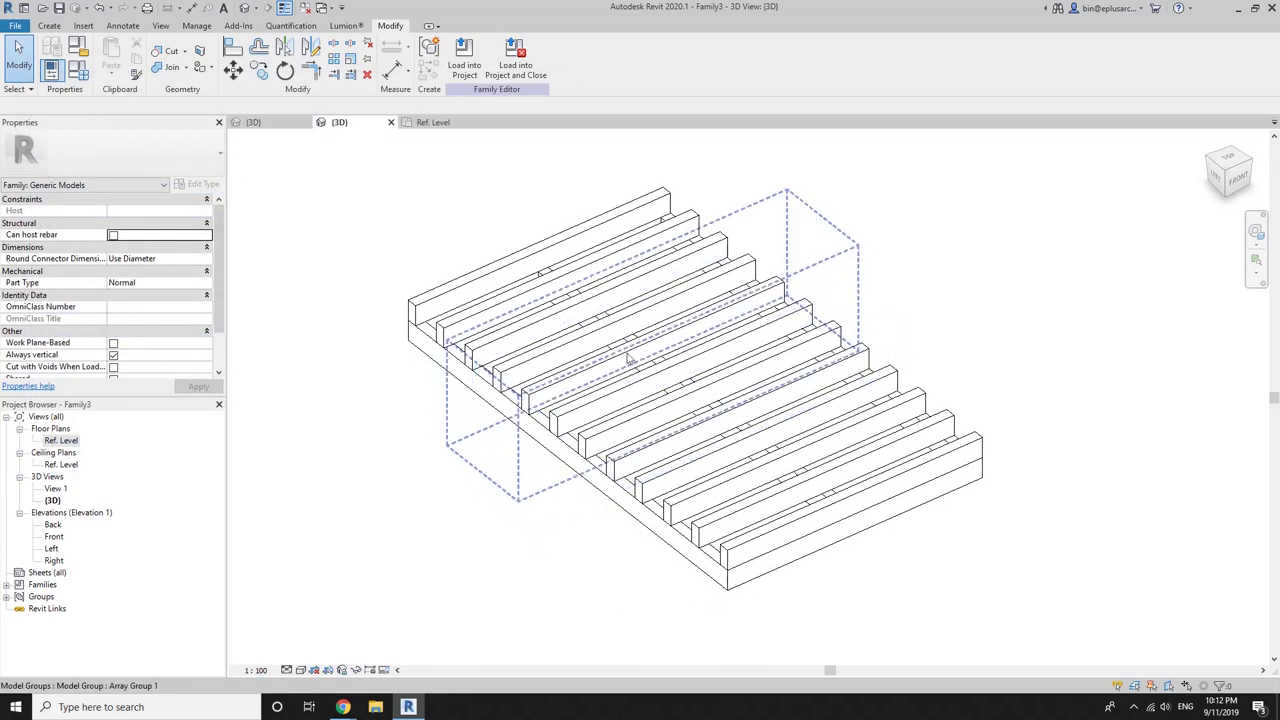
middle_drag(434, 440, 483, 450)
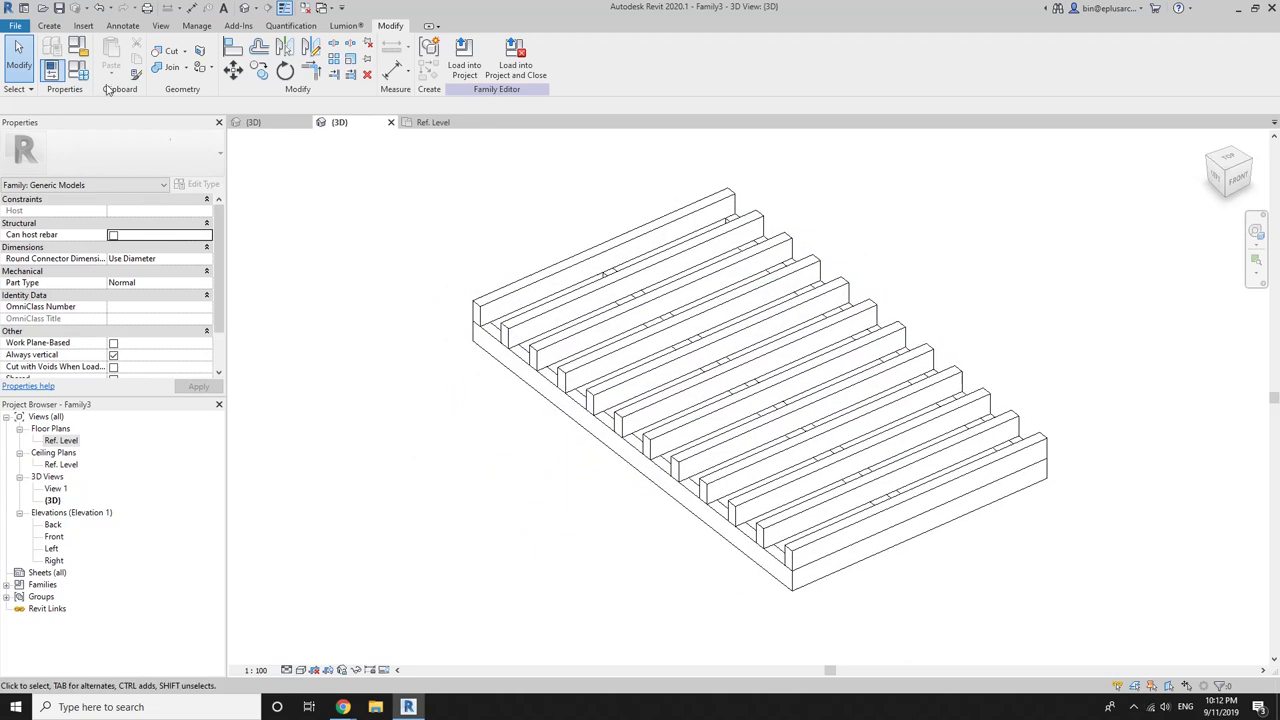
- Create a new family from the Metric Generic Model.rft template
click(15, 27)
mouse_move(45, 77)
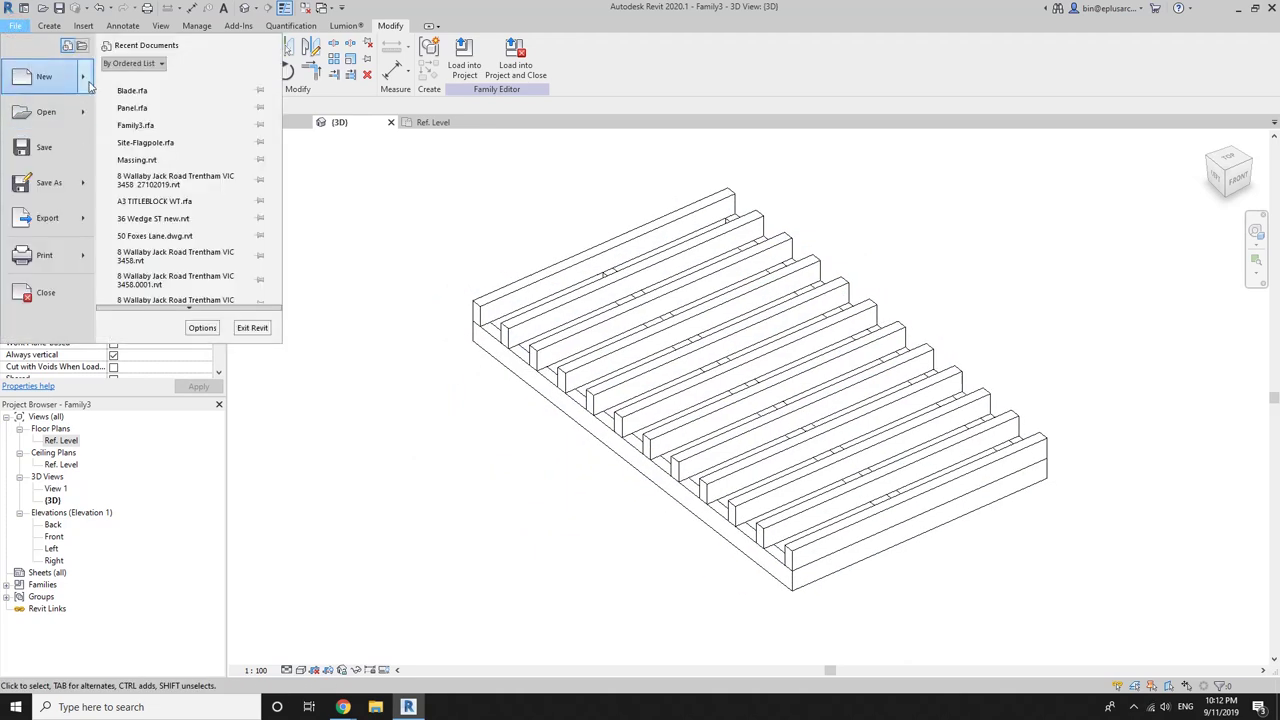
click(150, 125)
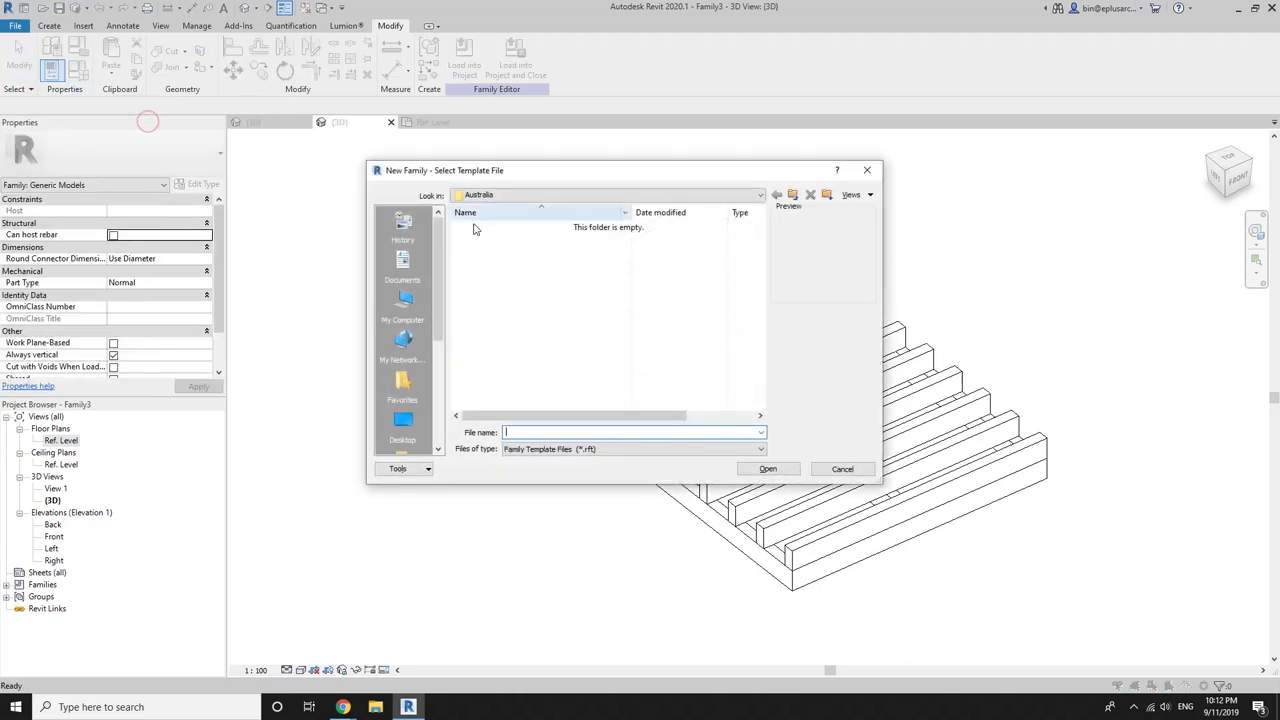
click(792, 195)
click(792, 195)
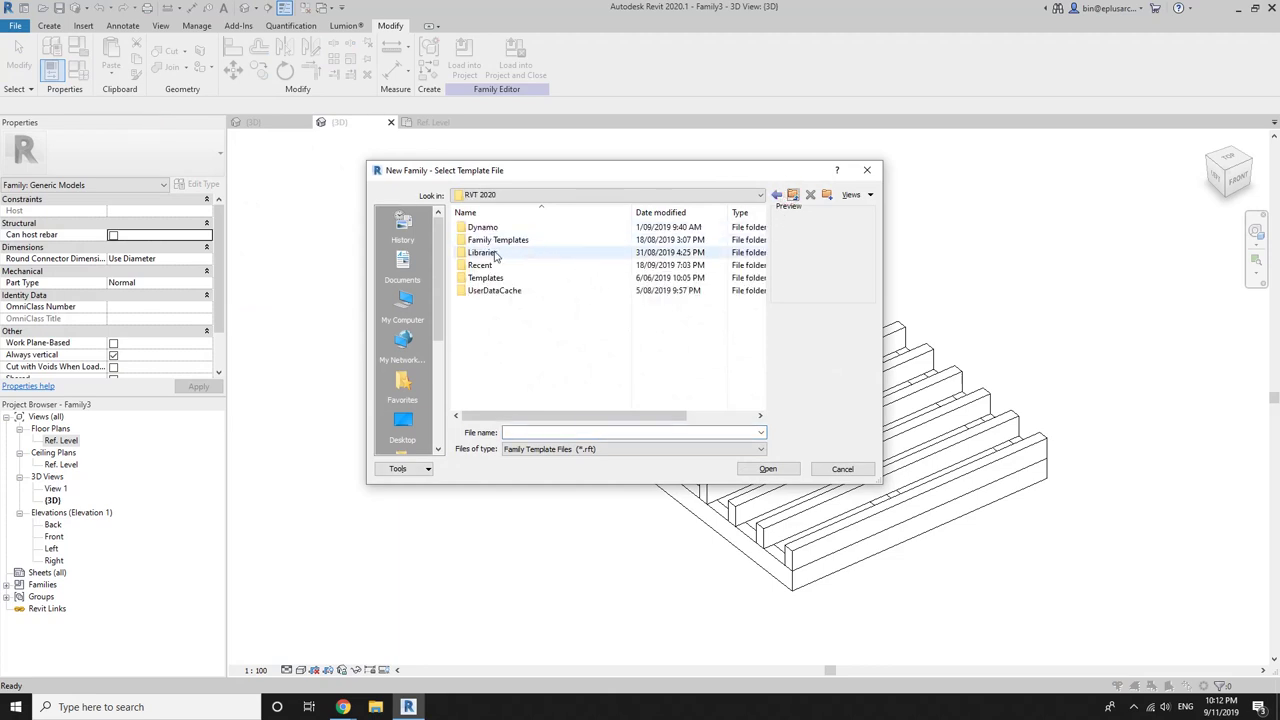
double_click(486, 252)
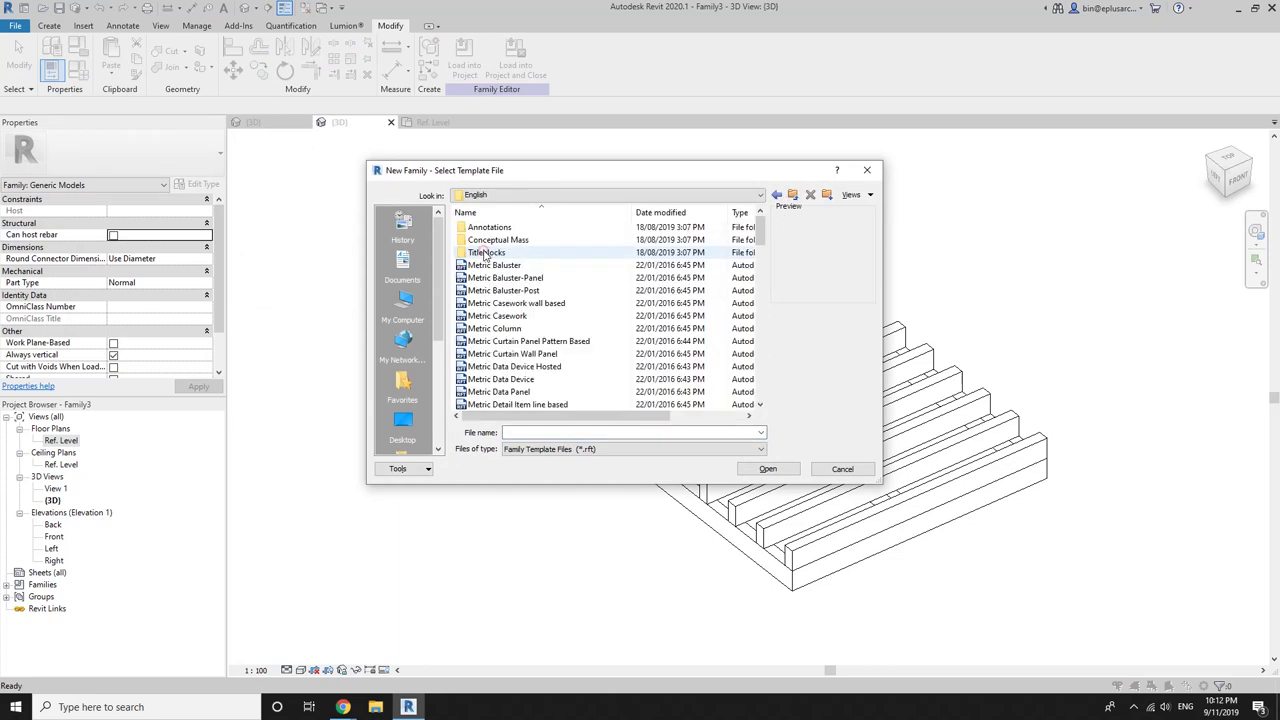
scroll(519, 370, down, 5)
scroll(519, 382, down, 4)
scroll(519, 382, down, 2)
click(533, 368)
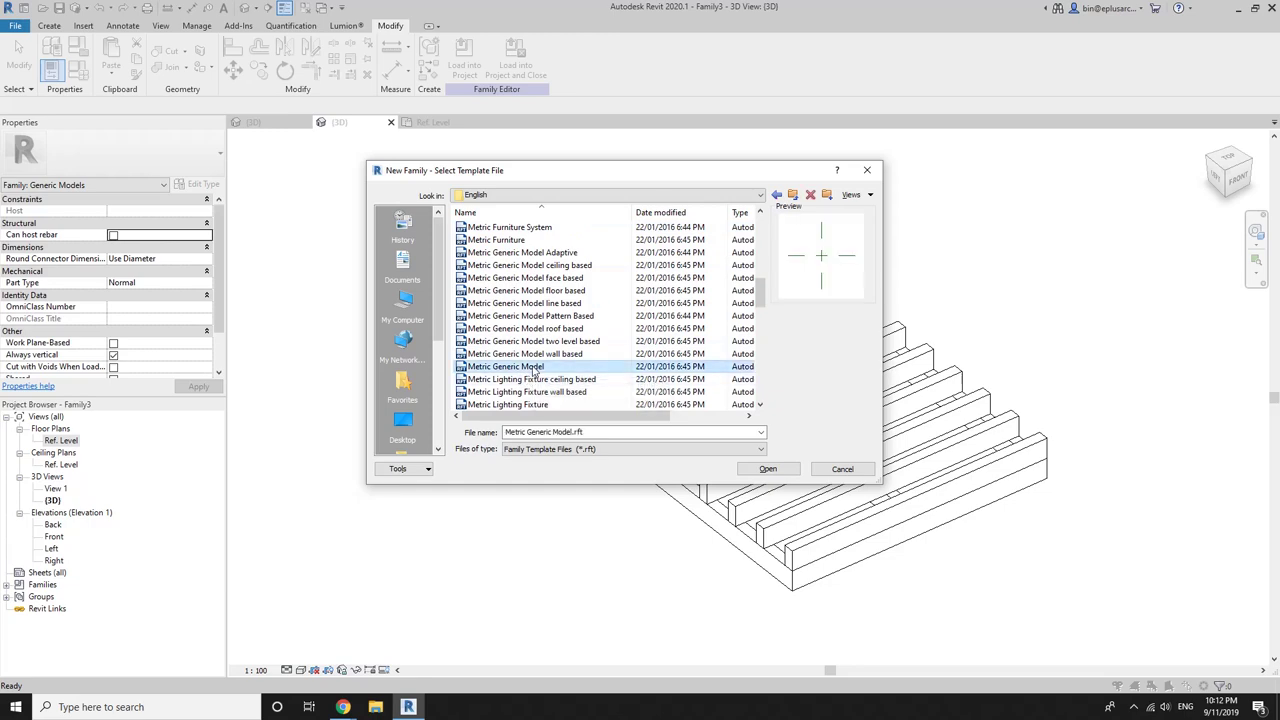
click(767, 469)
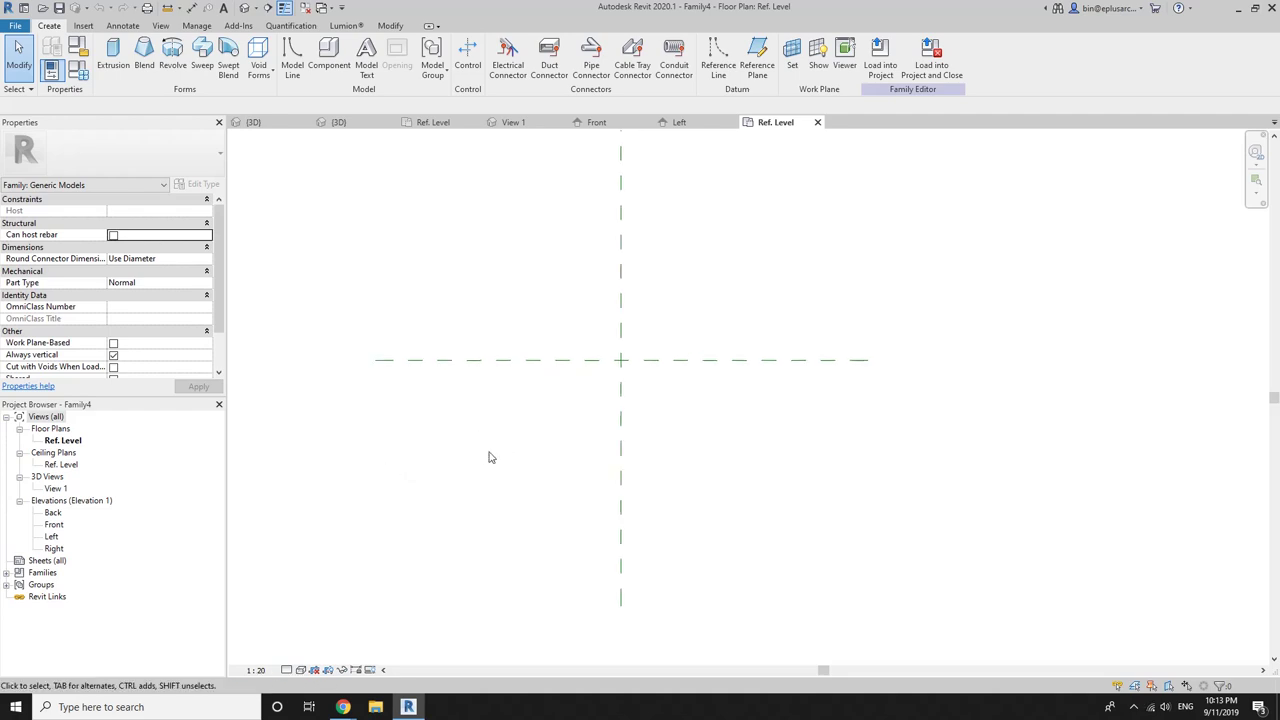
- In the Left elevation, draw a horizontal reference plane above Ref. Level with RP
double_click(52, 537)
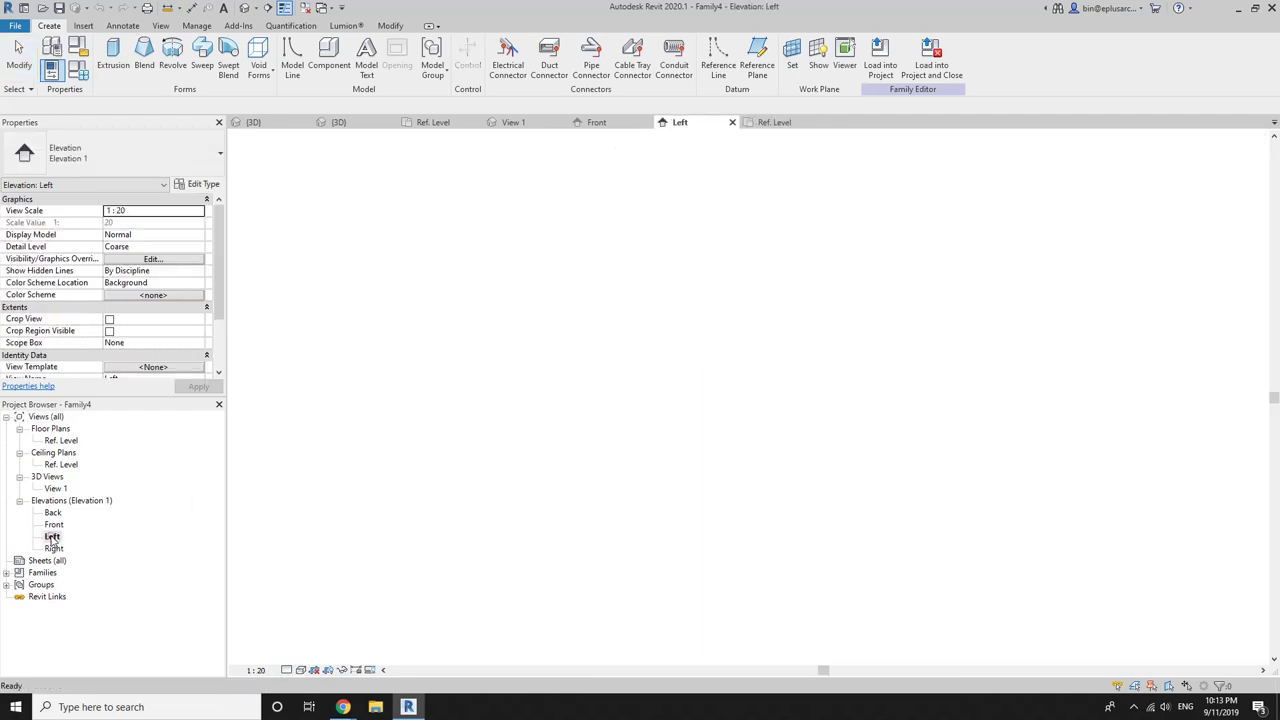
key(r)
key(p)
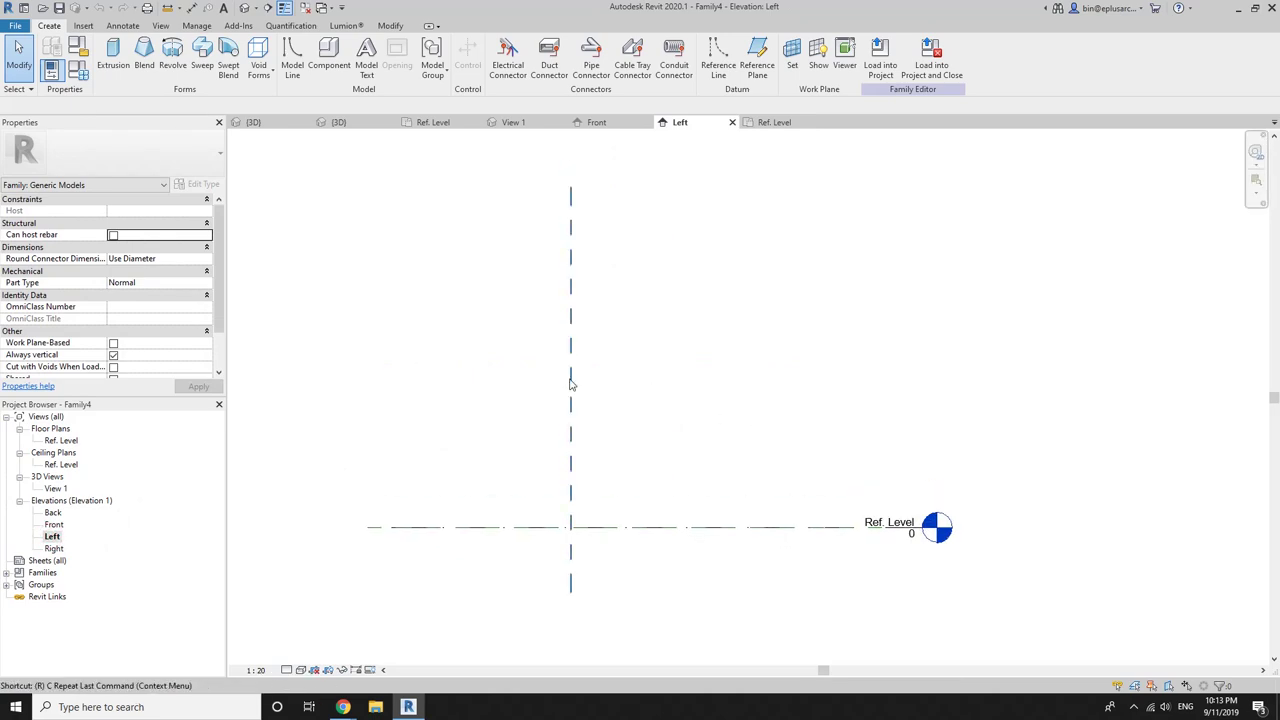
click(475, 303)
click(657, 303)
- Dimension the new plane 1807 above Ref. Level and start a parameter for it
key(d)
key(i)
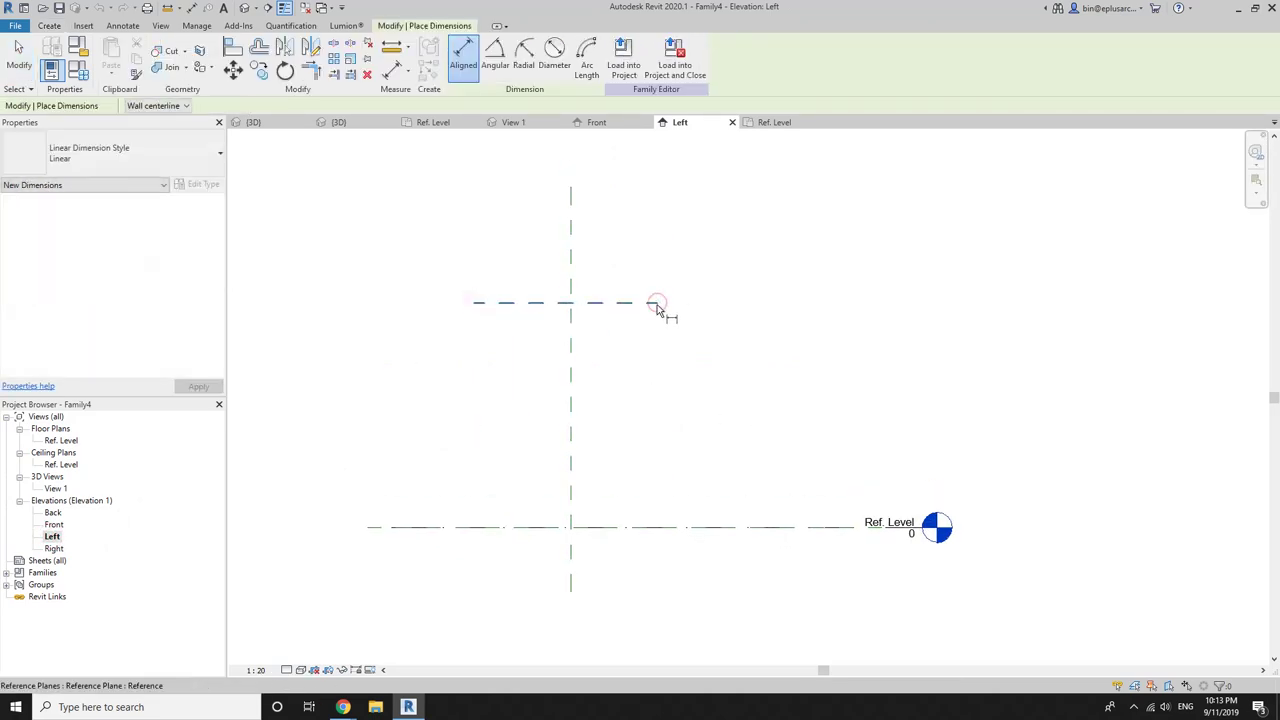
click(655, 303)
click(603, 527)
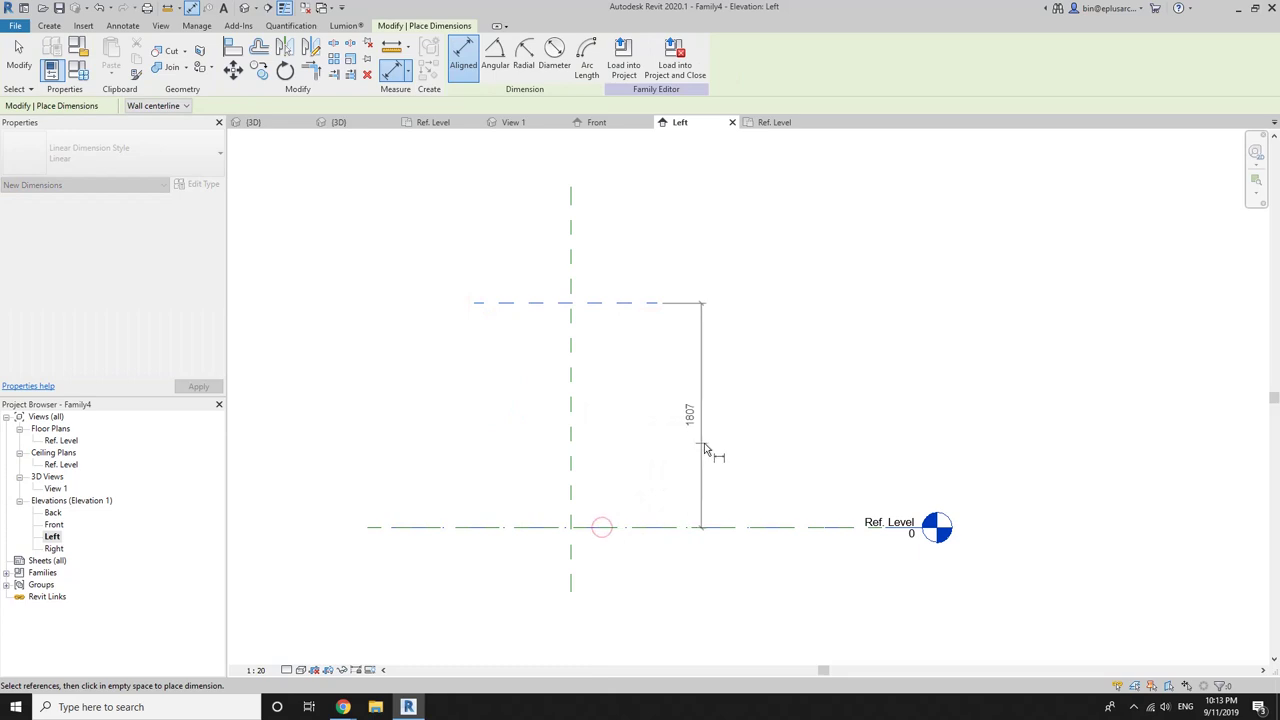
click(710, 445)
key(Escape)
click(705, 410)
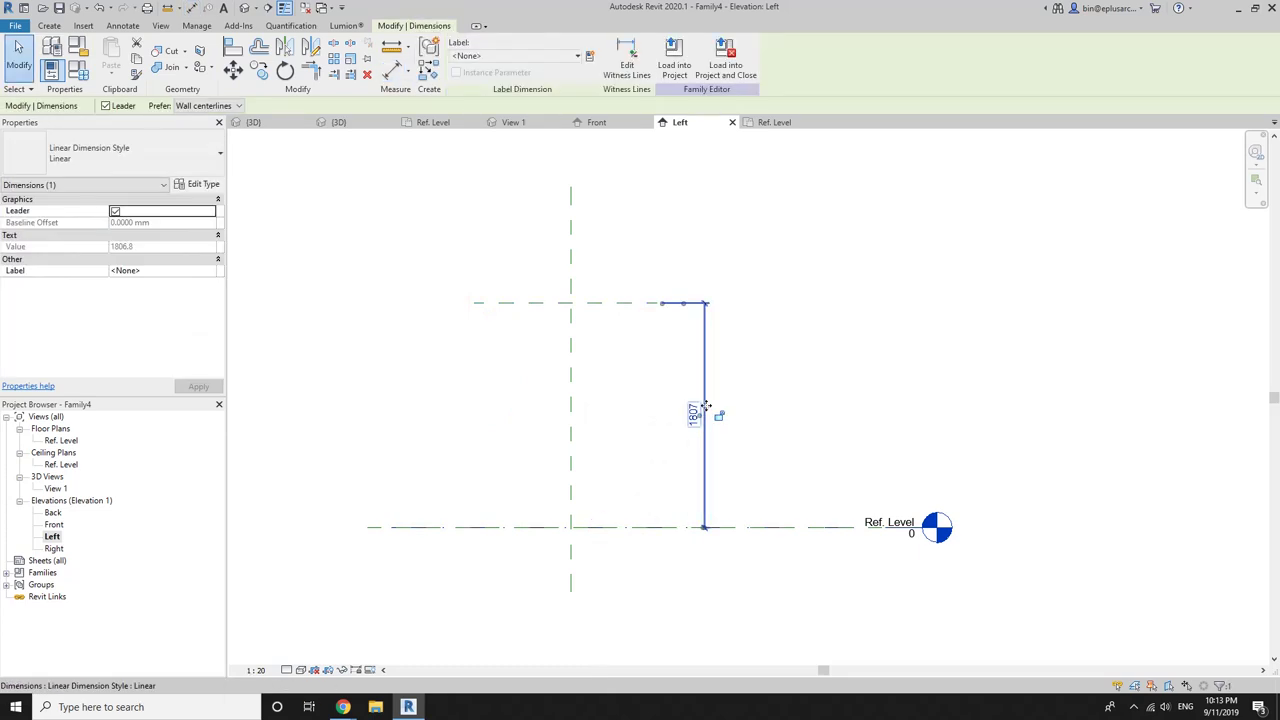
click(589, 57)
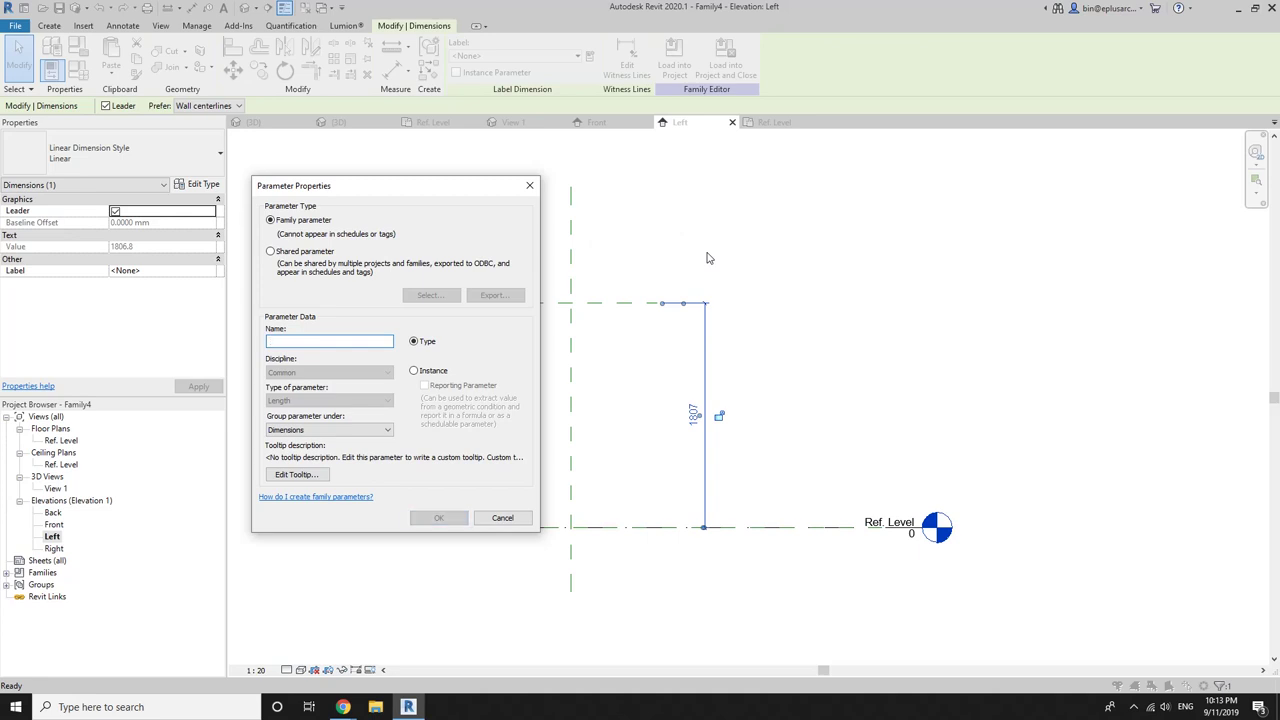
- Label the 1807 dimension with a new type parameter named 'Total Height'
text(T)
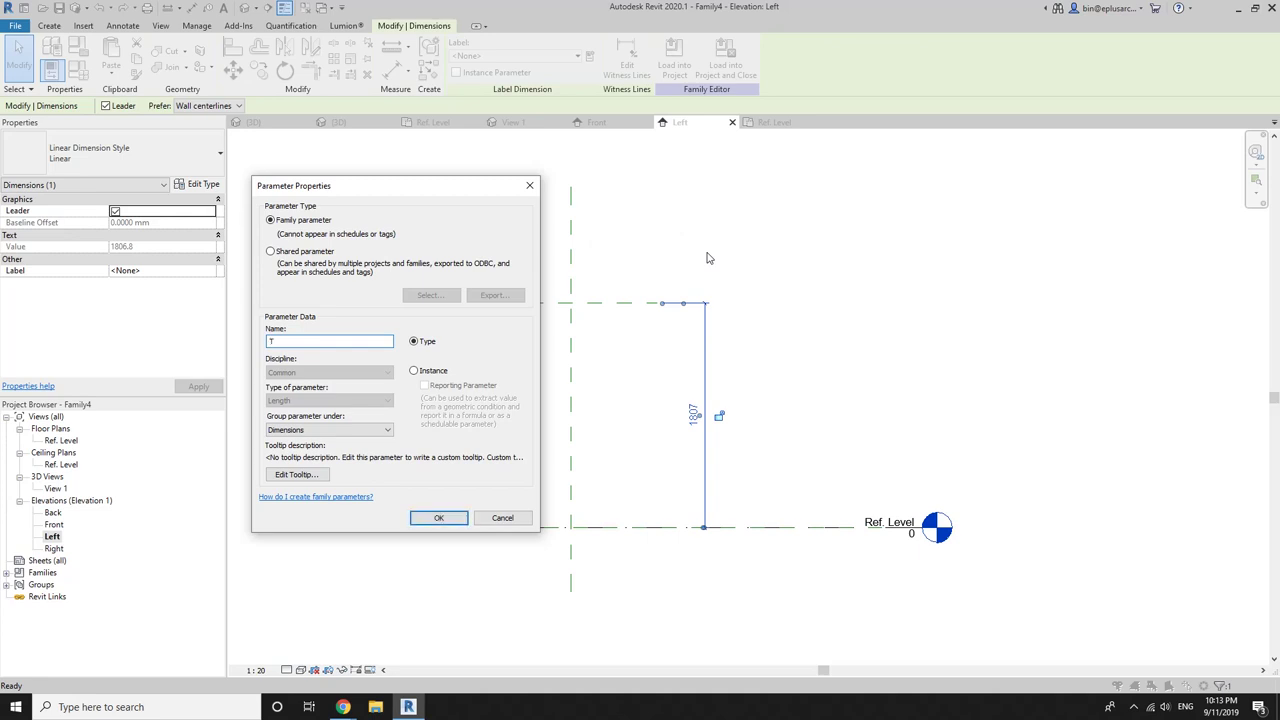
text(To)
text(tal Height)
click(437, 518)
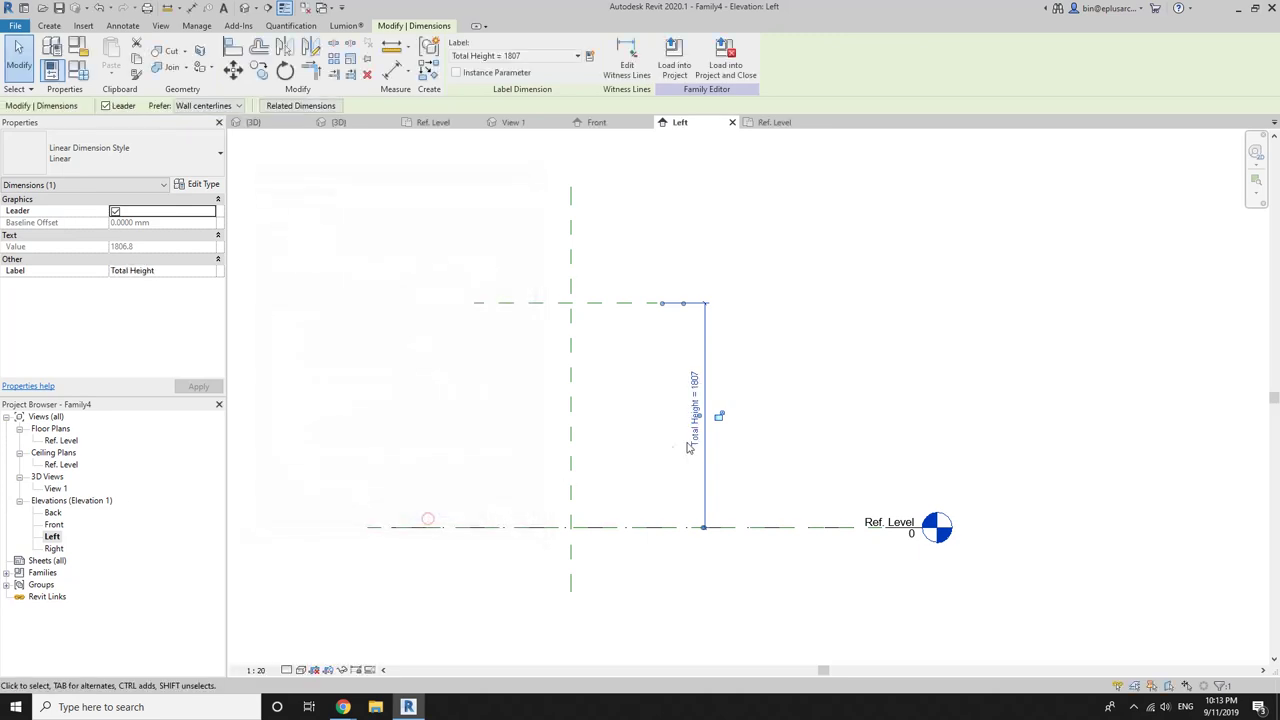
click(624, 394)
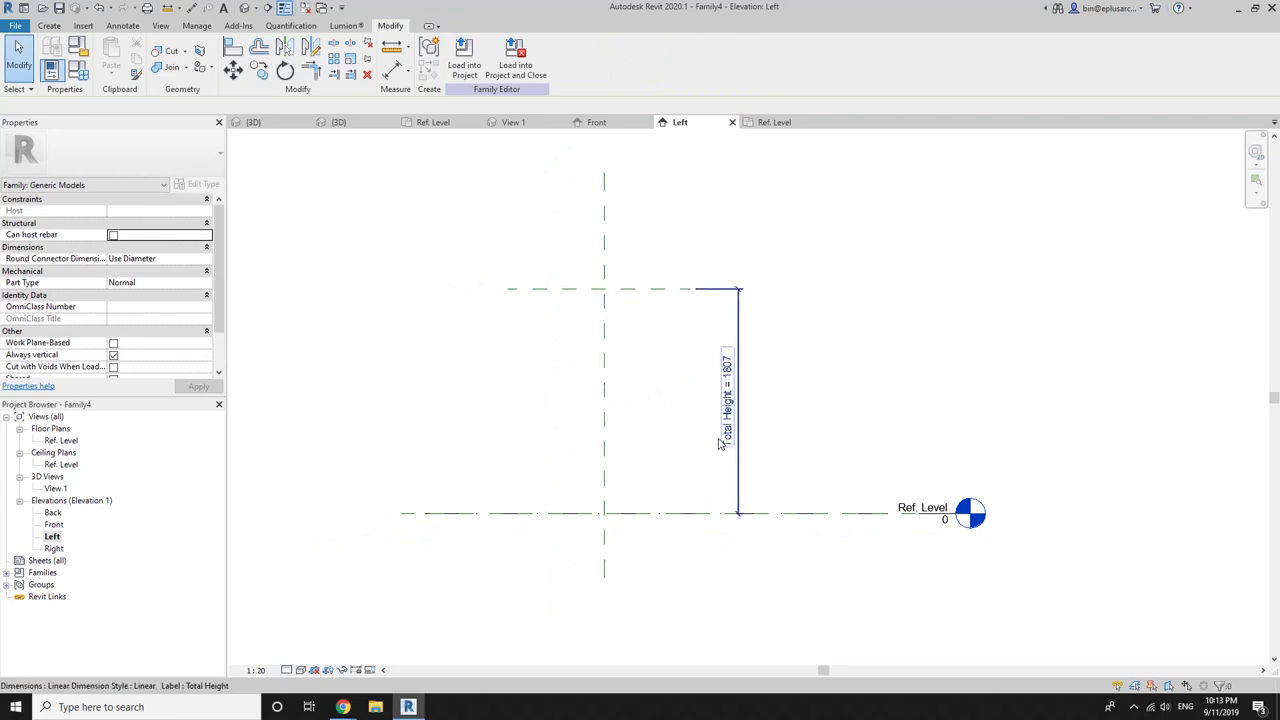
scroll(646, 357, up, 1)
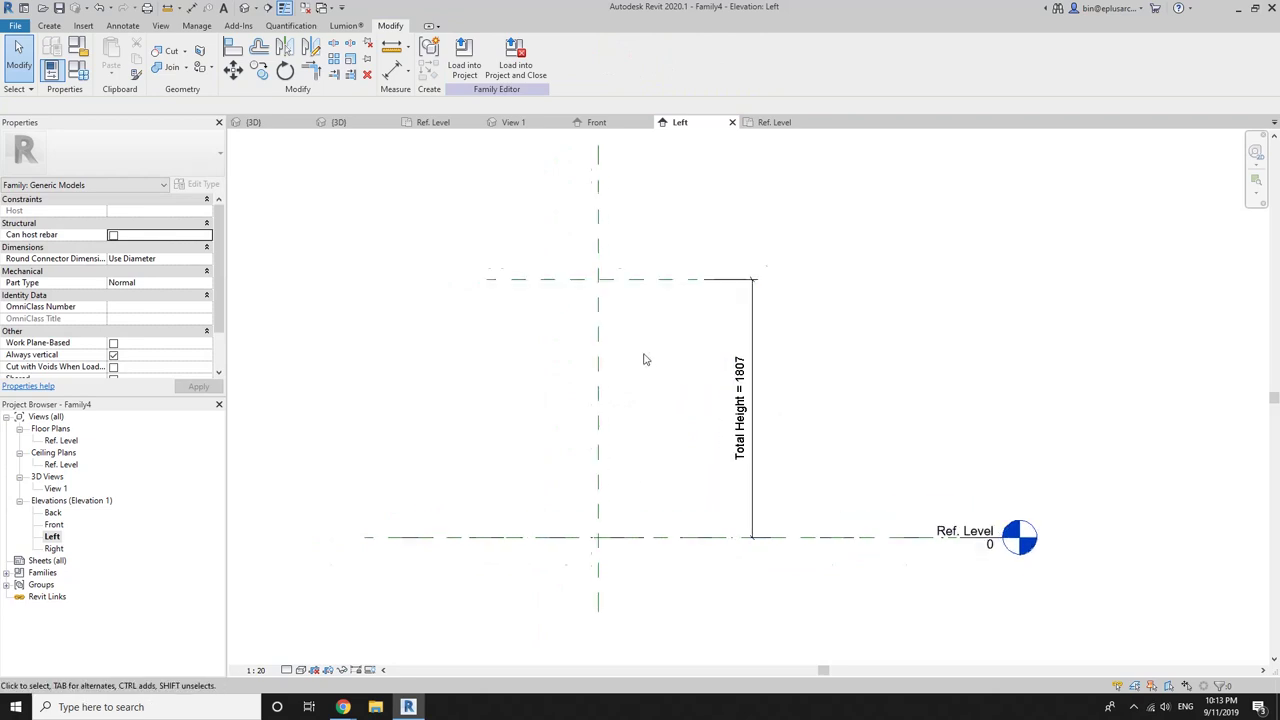
scroll(646, 357, up, 1)
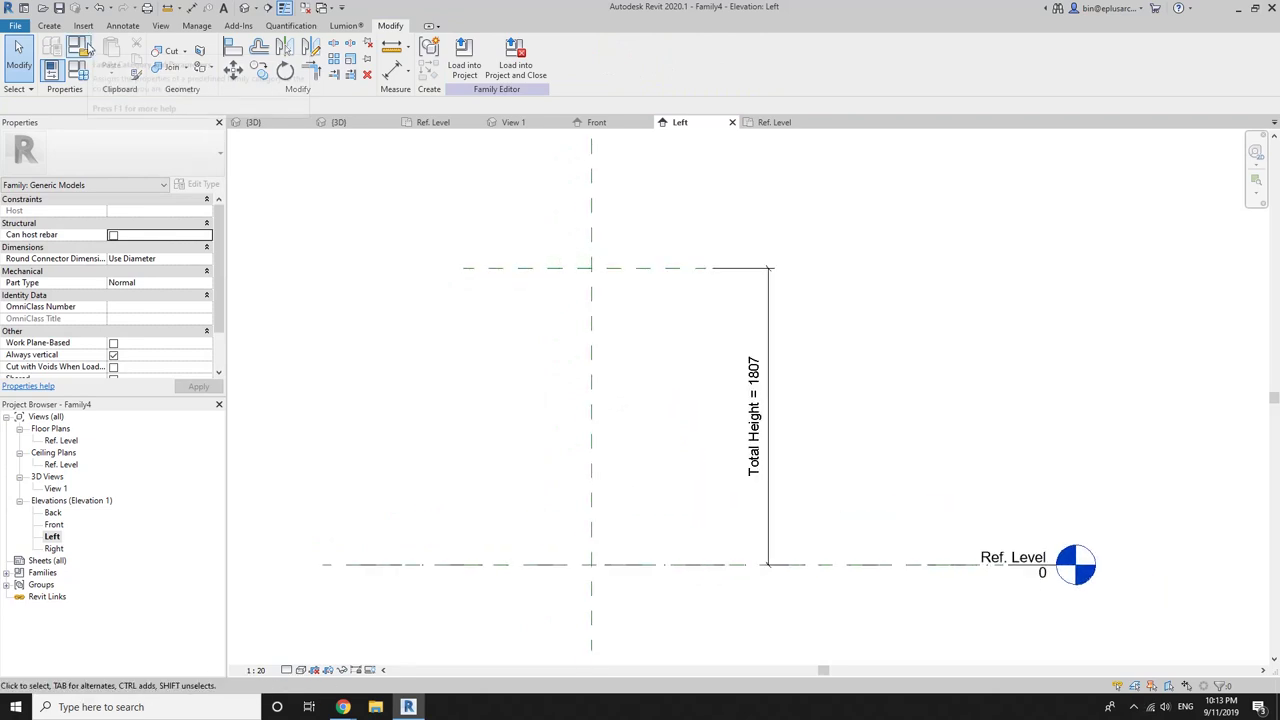
- Draw a reference line from the top plane's centre down-right at 45°
click(49, 25)
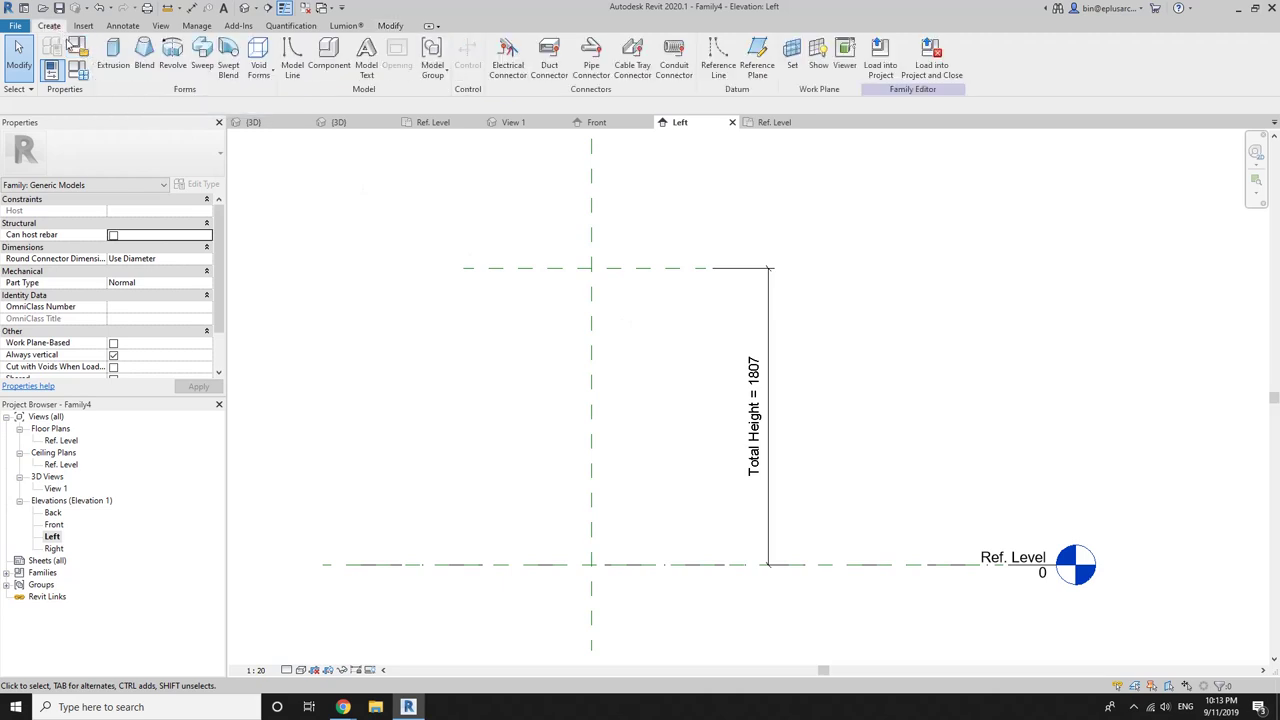
click(727, 66)
click(591, 267)
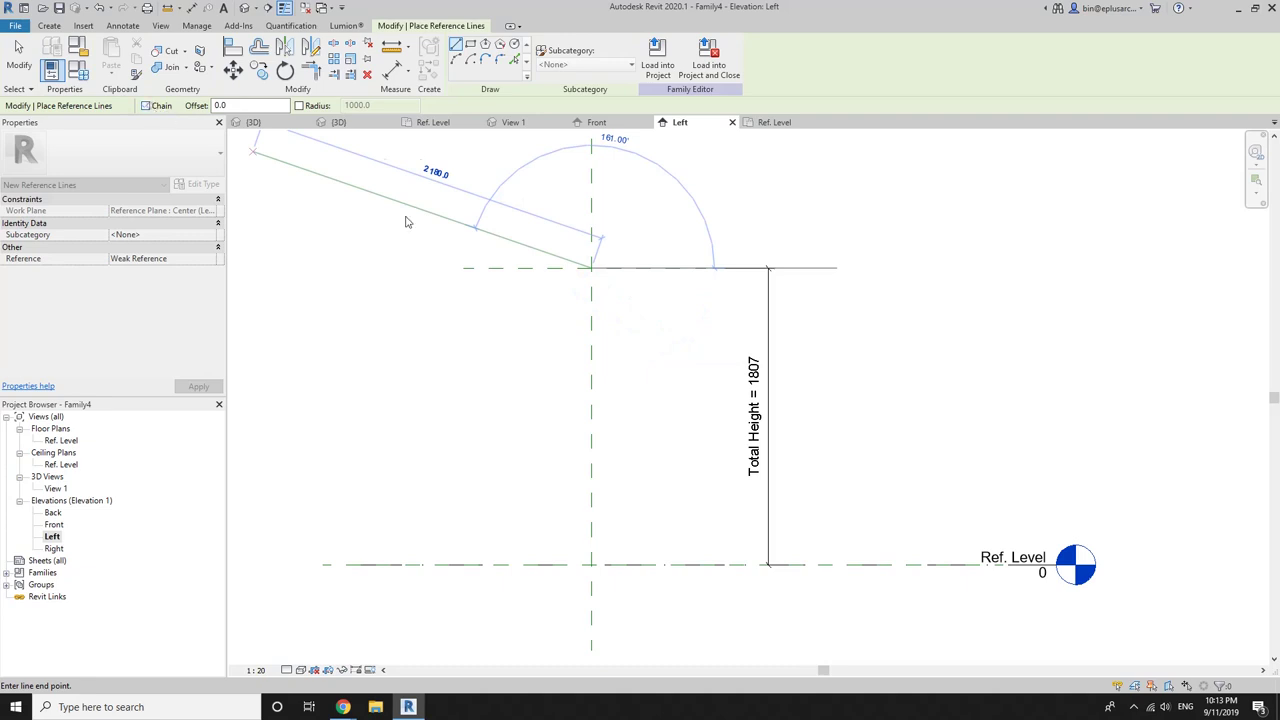
click(146, 105)
click(667, 336)
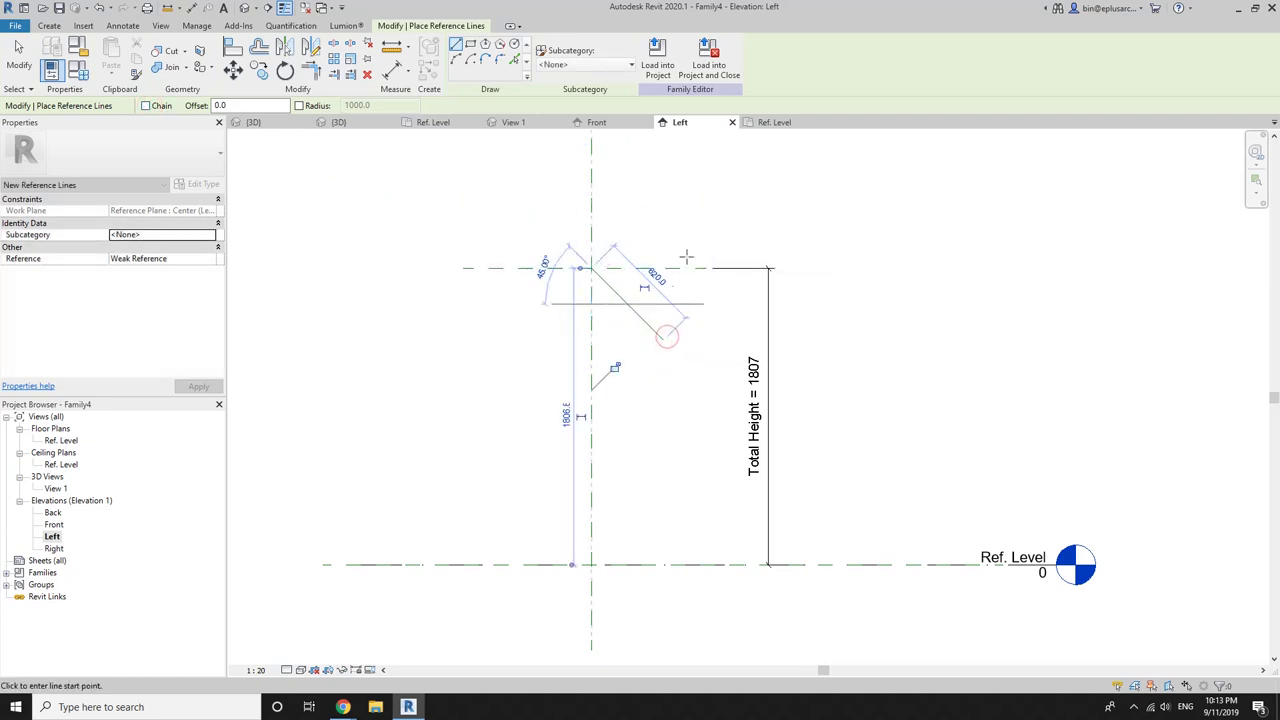
key(Escape)
key(Escape)
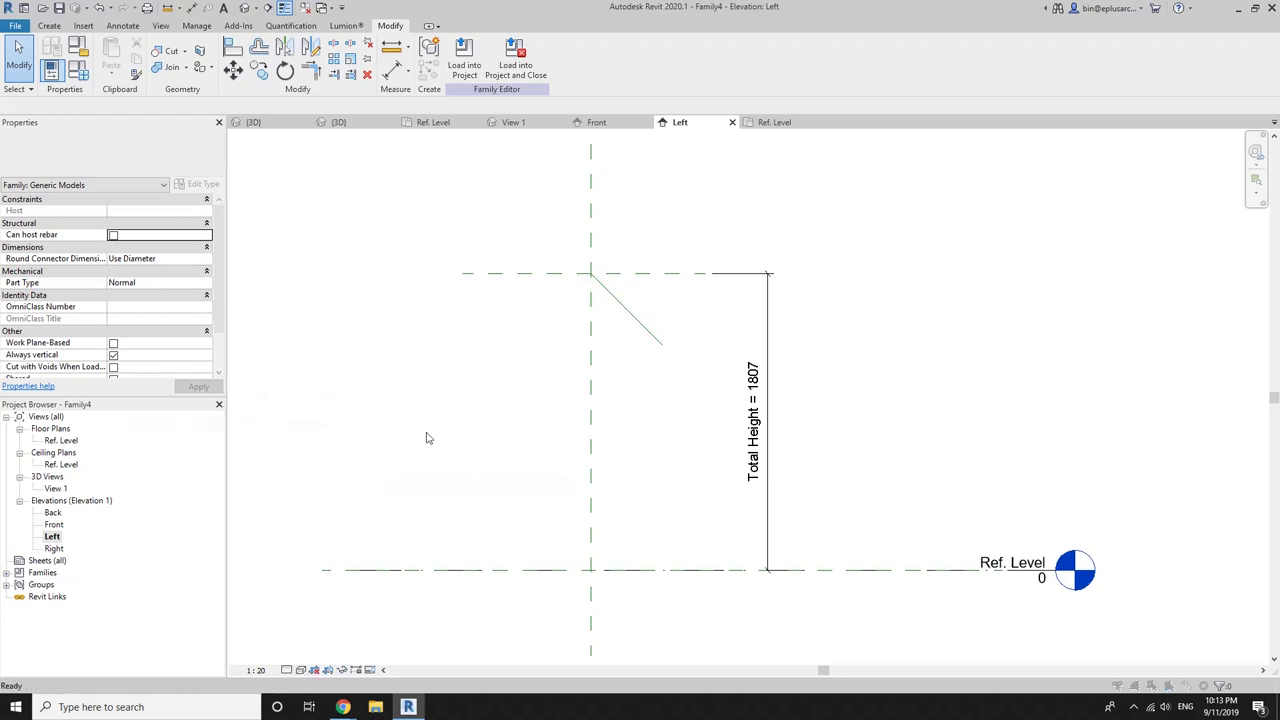
- Turn on Automatic Sketch Dimensions in the view's Visibility/Graphics annotation categories
key(v)
key(g)
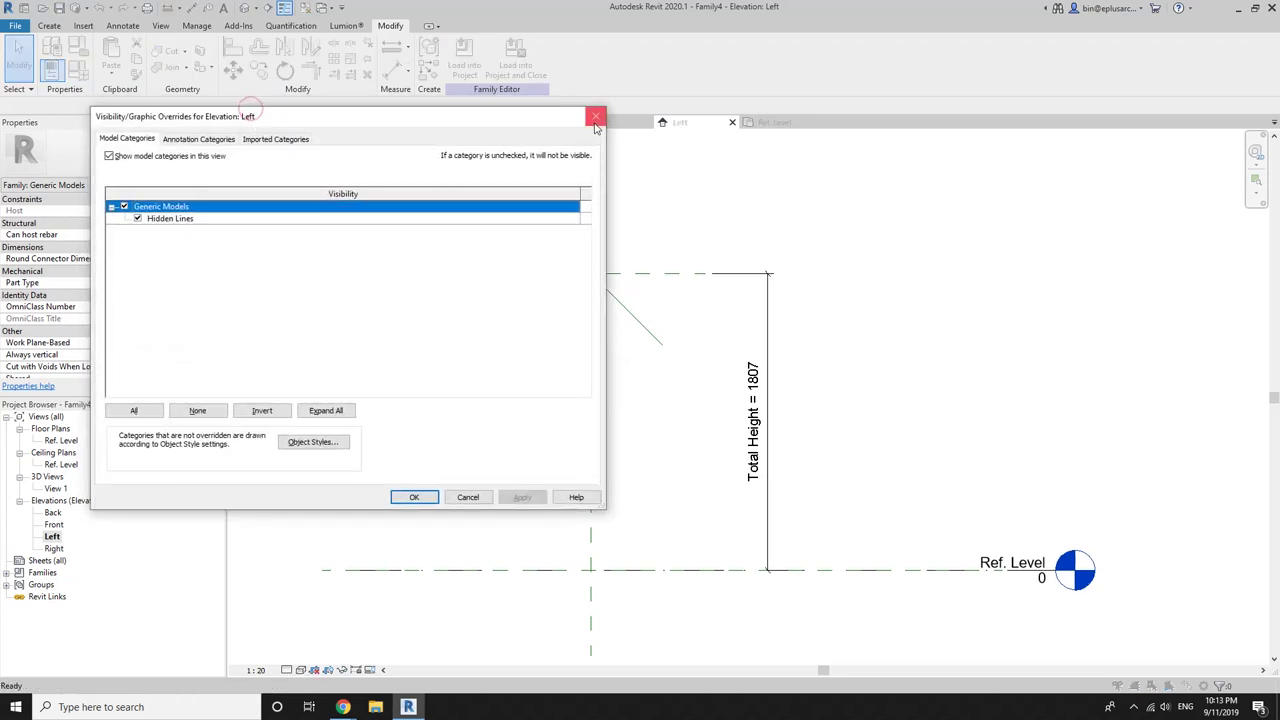
click(590, 108)
click(160, 25)
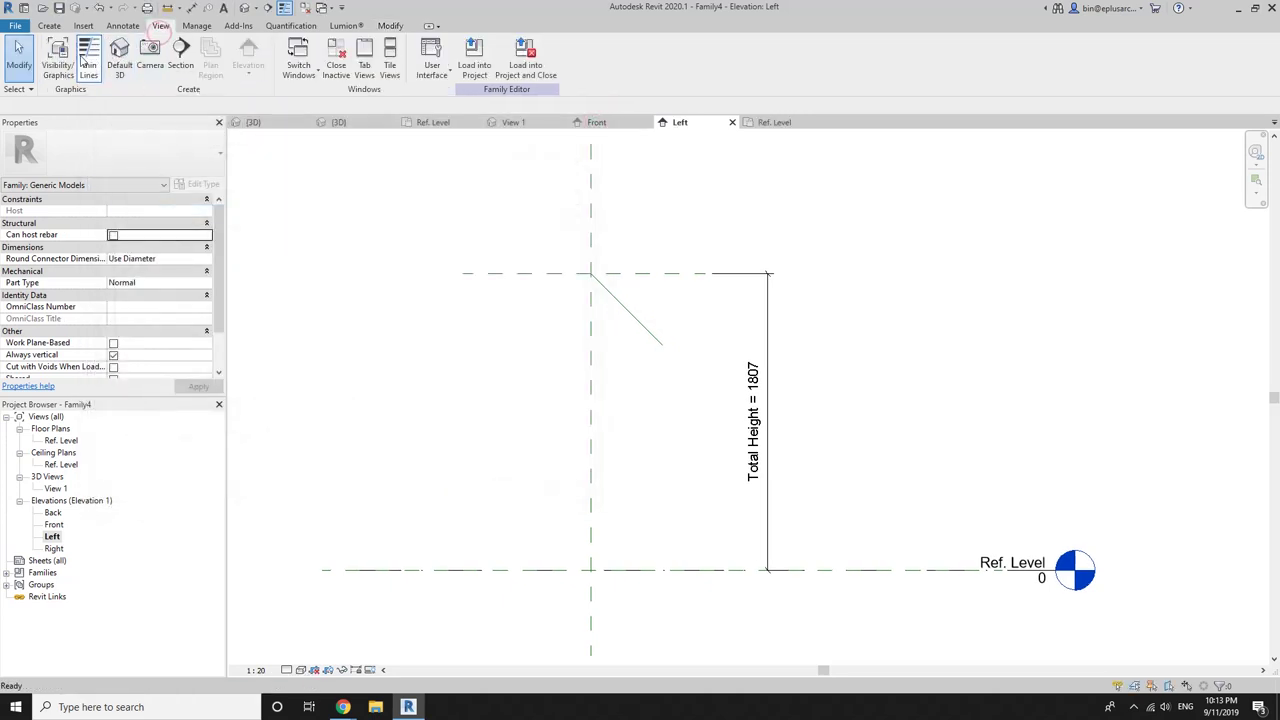
click(58, 60)
click(188, 140)
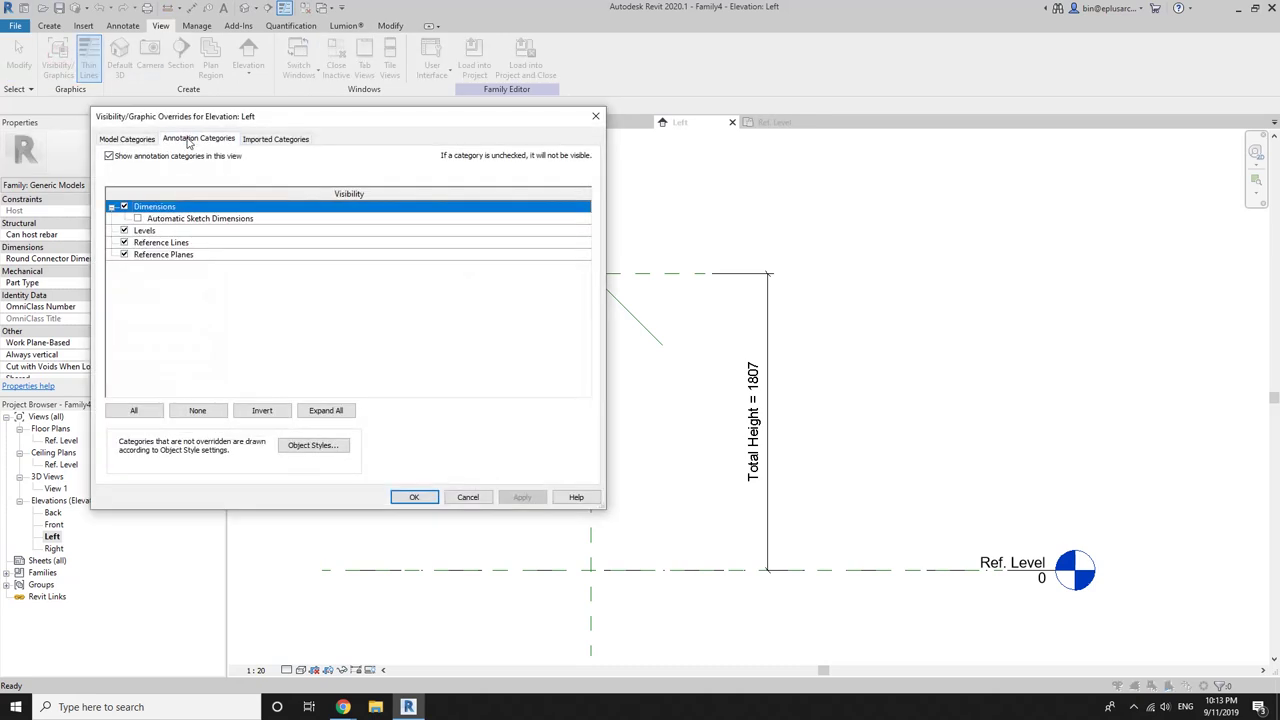
click(138, 219)
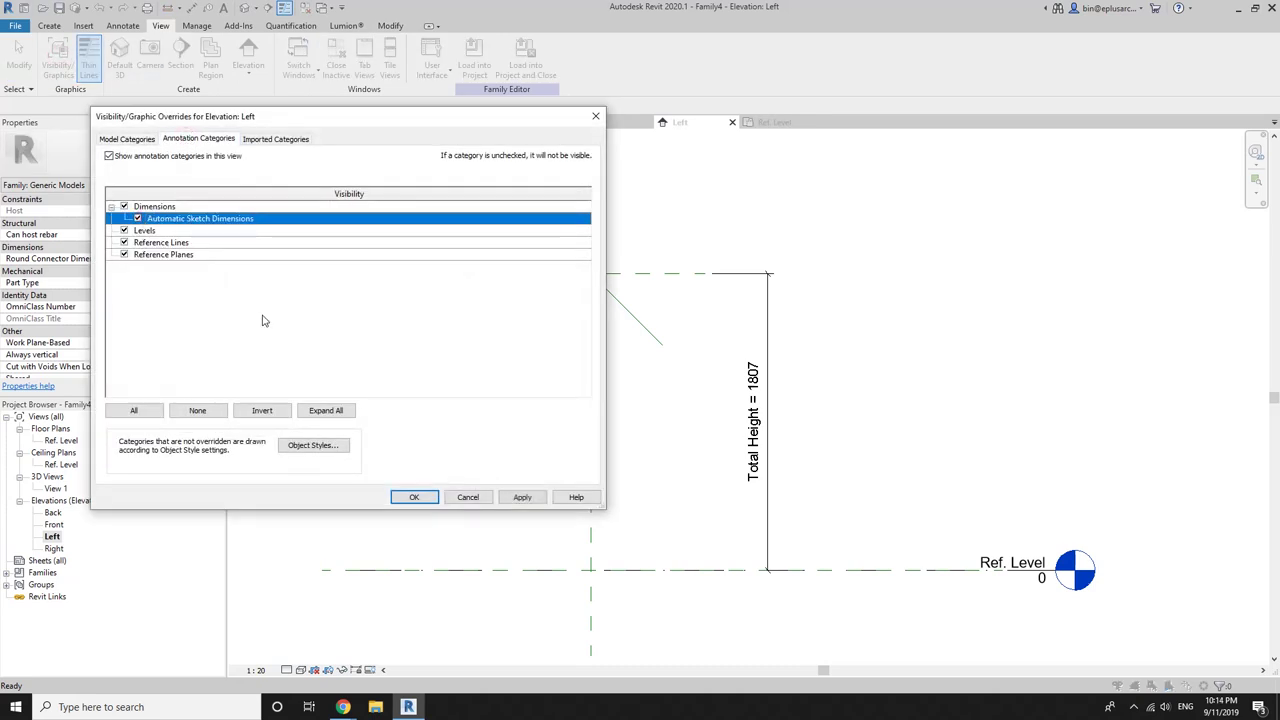
click(405, 497)
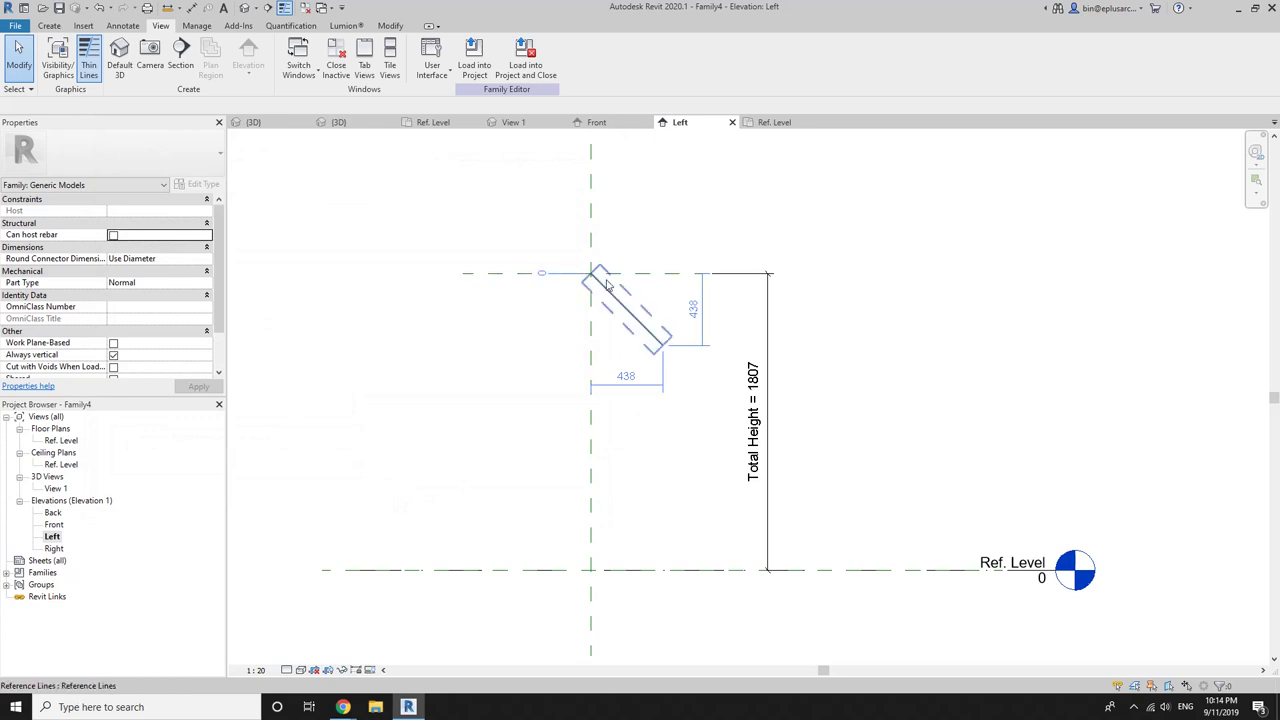
- Align and lock the diagonal line's end to the top reference plane
key(a)
key(l)
click(490, 273)
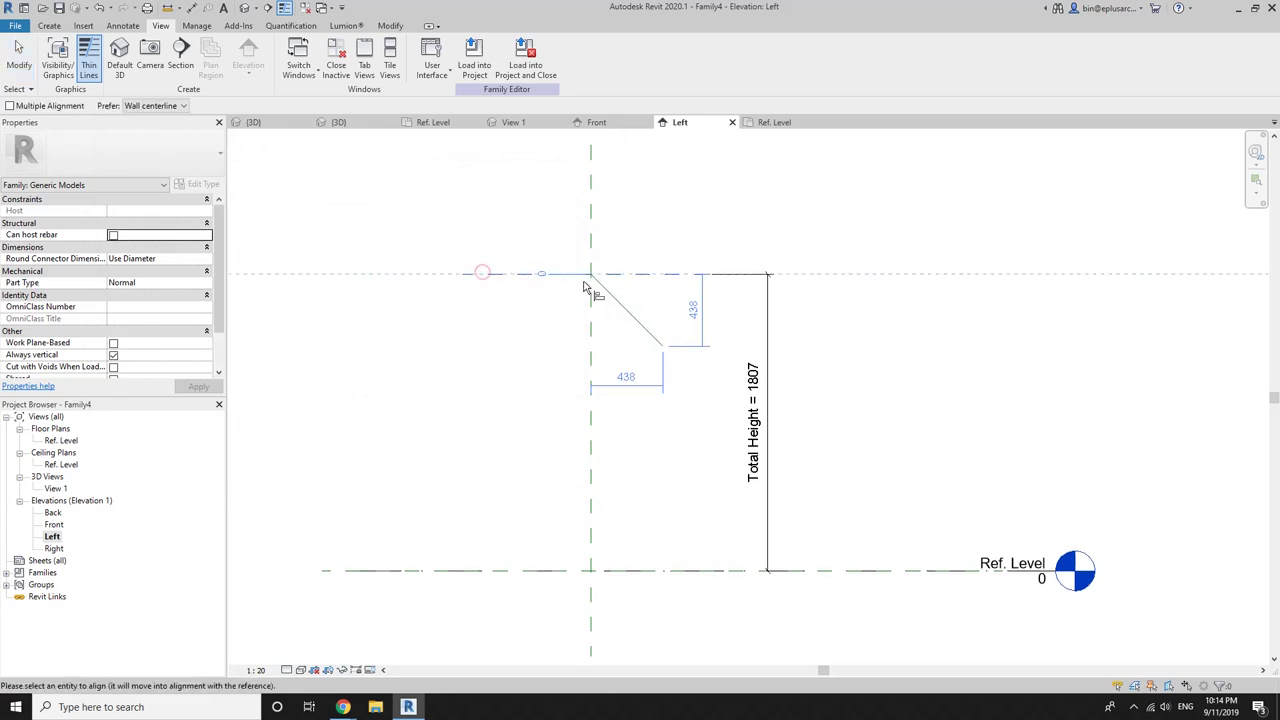
click(592, 281)
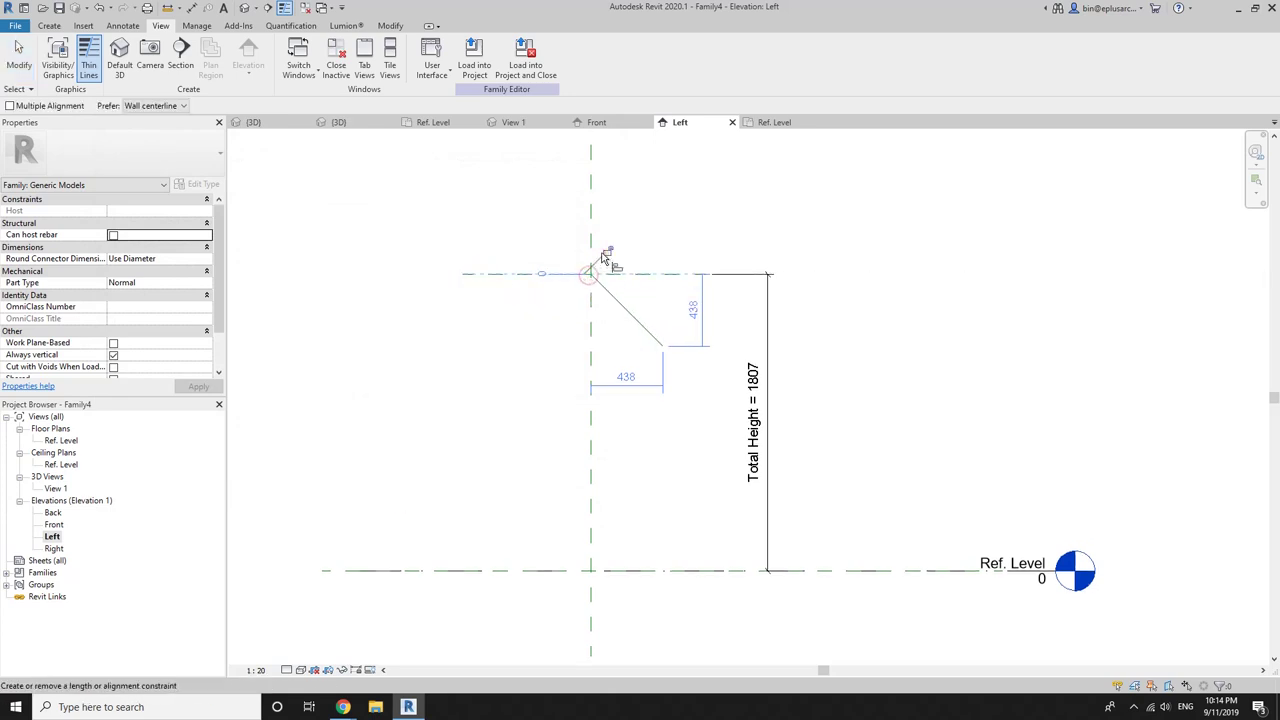
key(Escape)
key(Escape)
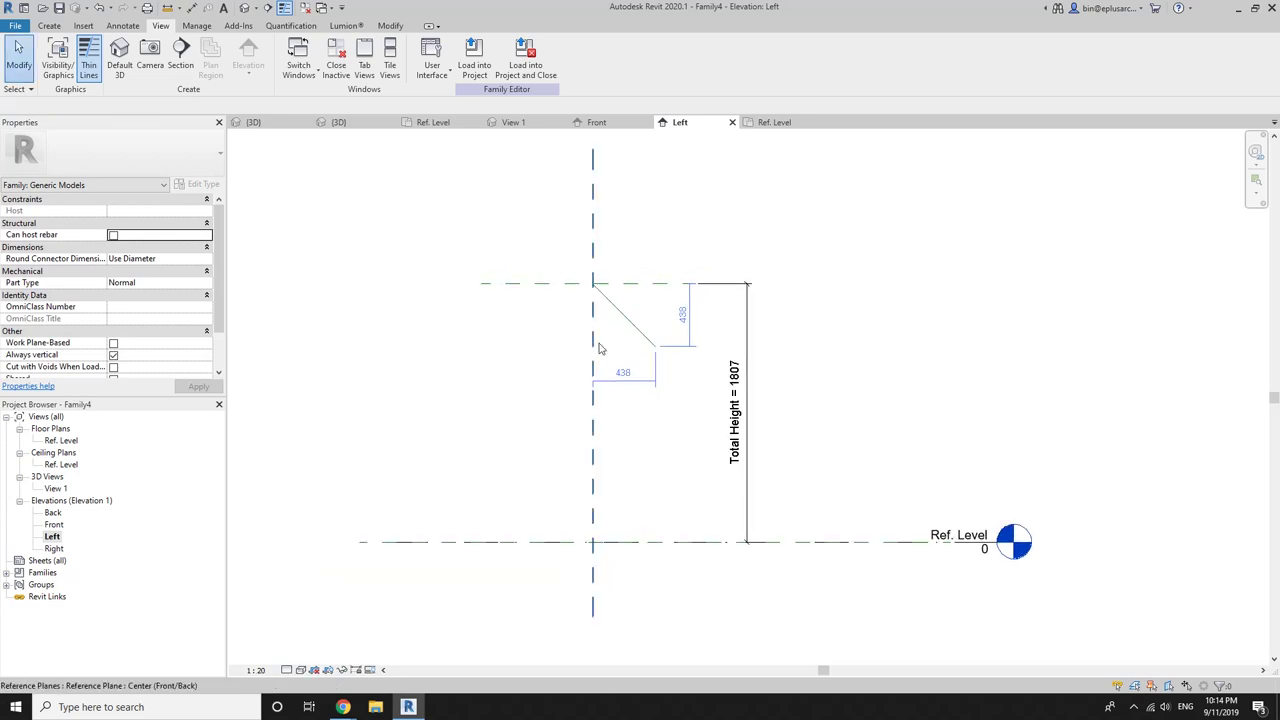
scroll(640, 330, down, 1)
scroll(600, 285, down, 1)
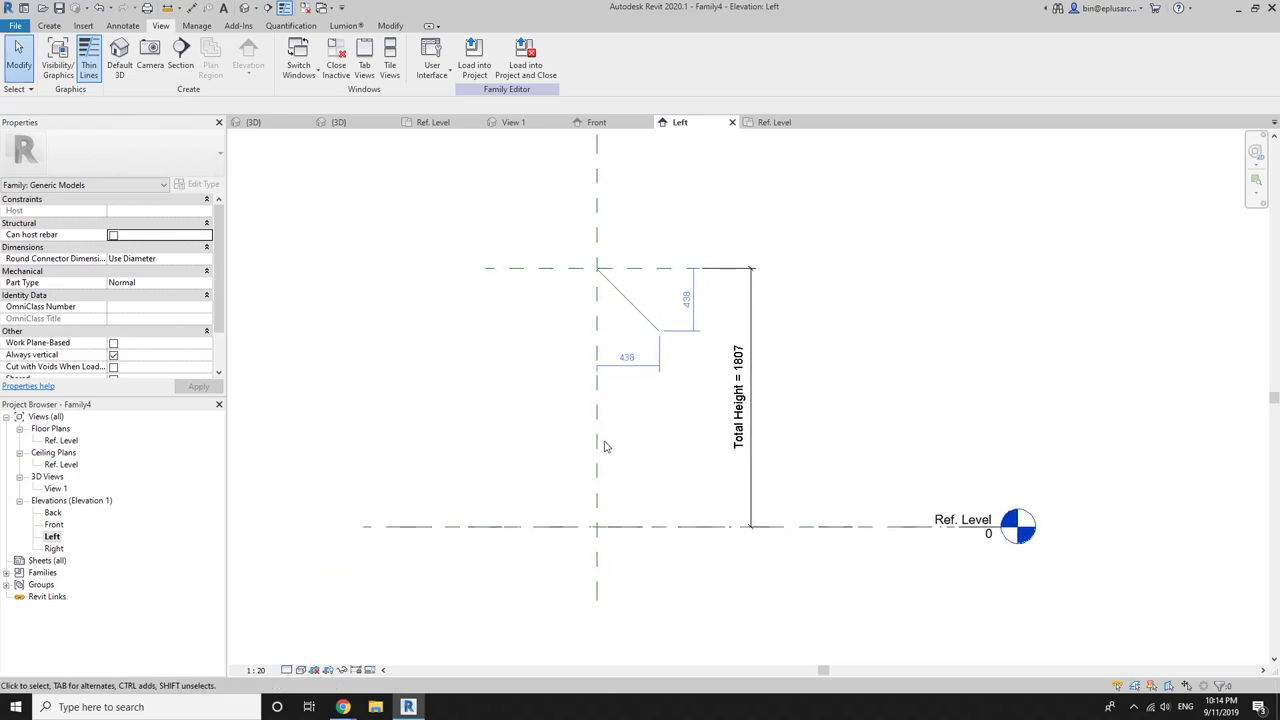
scroll(600, 329, up, 1)
scroll(600, 329, up, 1)
- Place a 45° angular dimension between the diagonal and the vertical centre plane
key(d)
key(i)
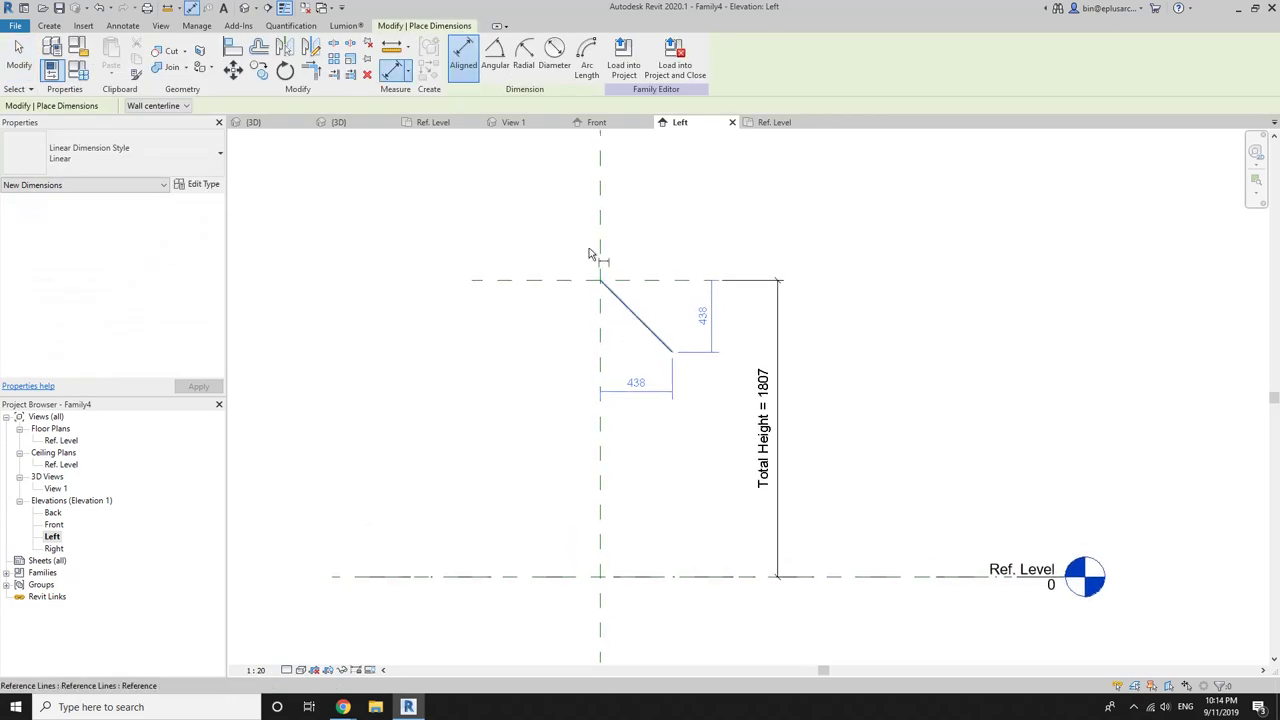
click(495, 55)
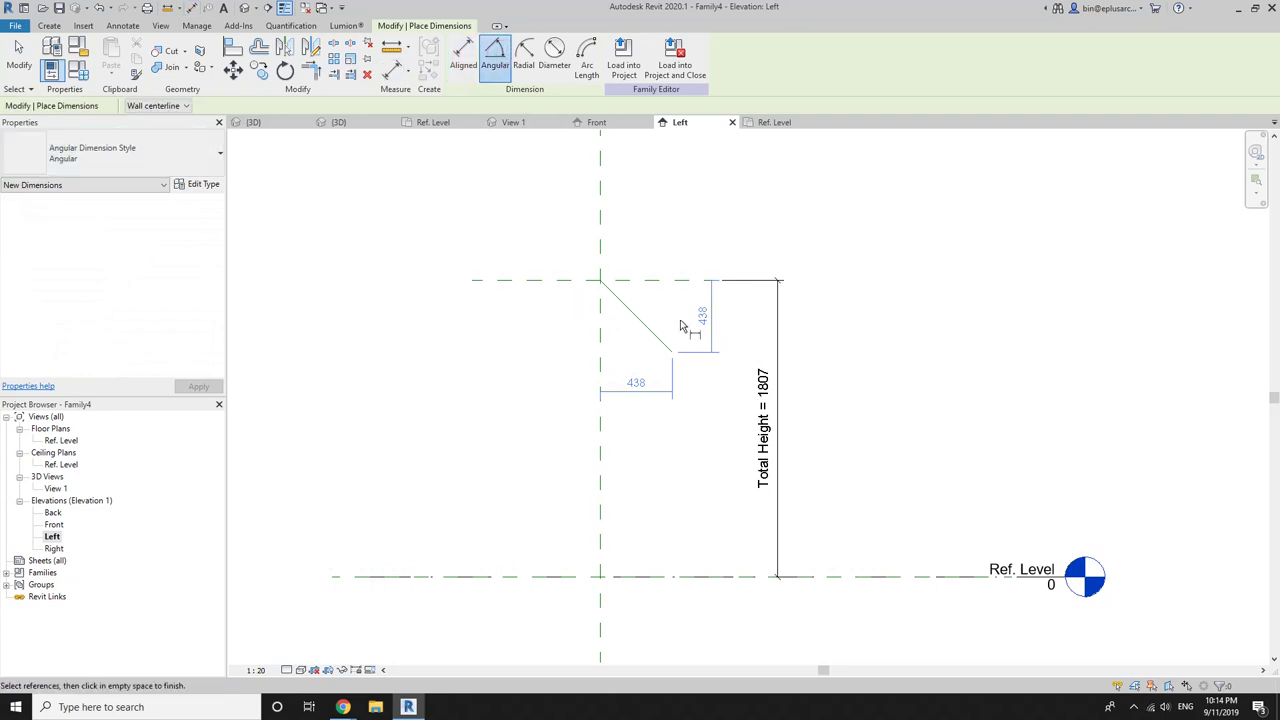
click(645, 325)
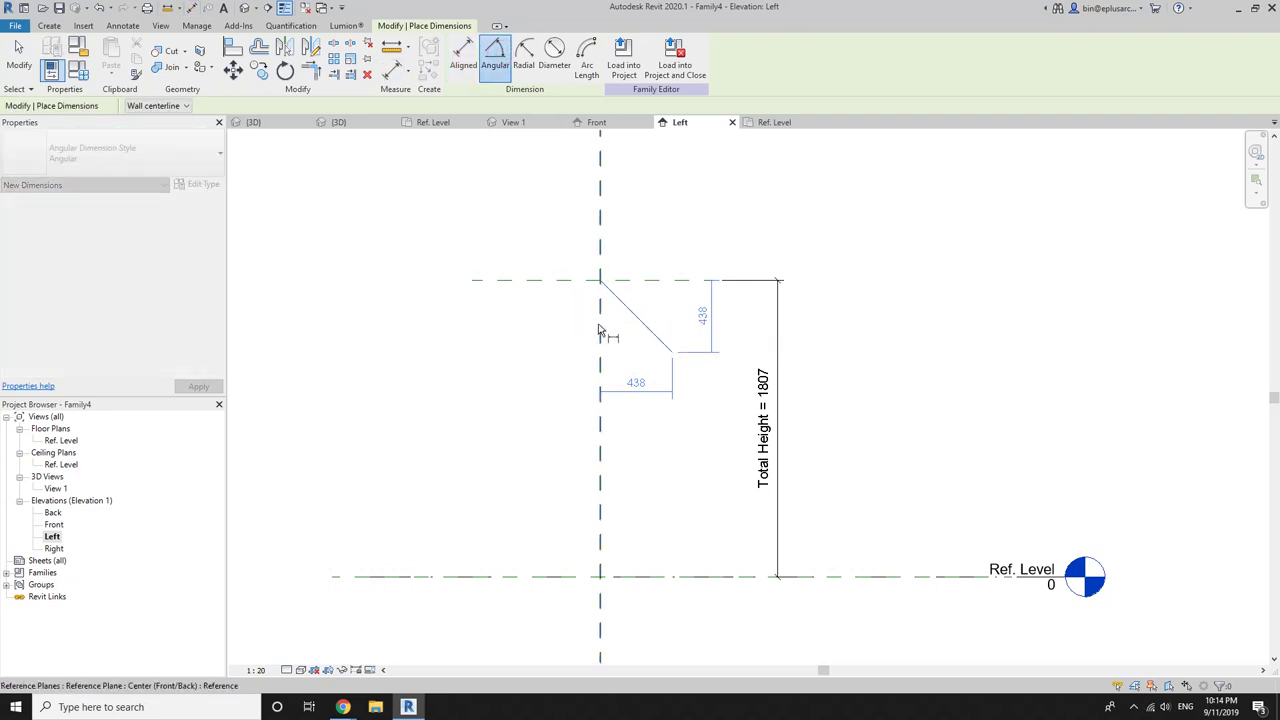
click(600, 329)
click(614, 320)
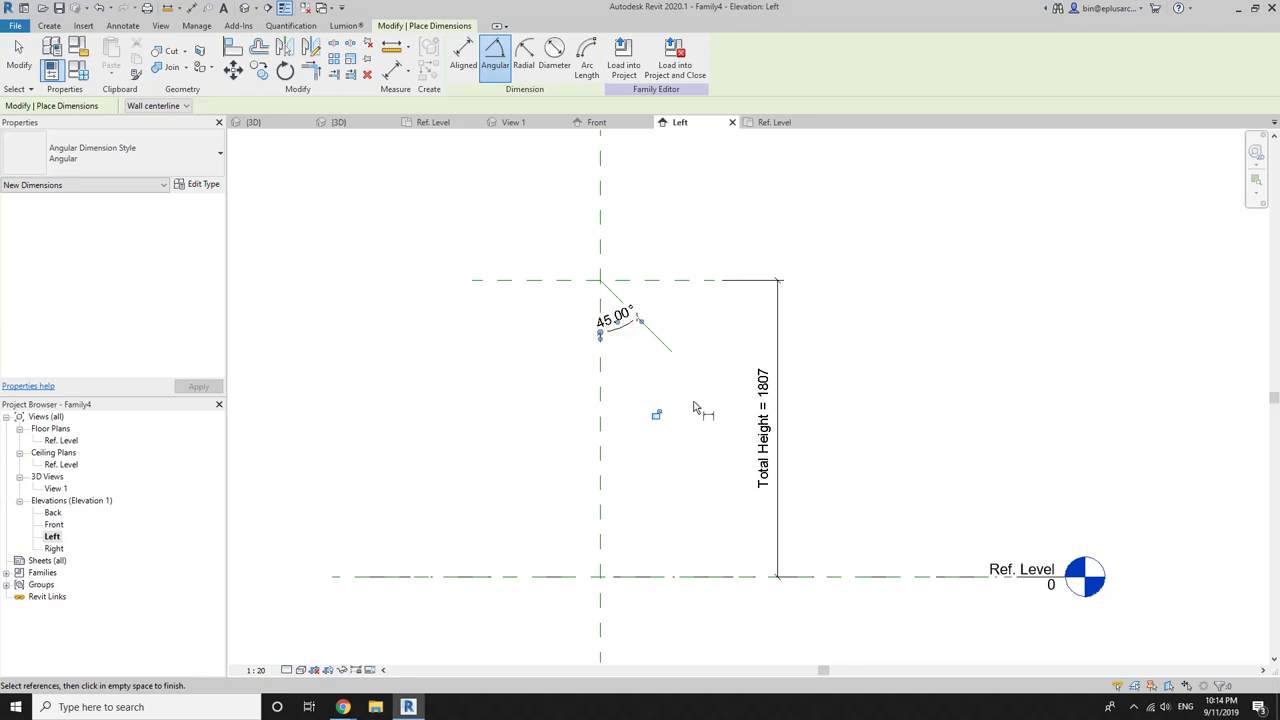
key(Escape)
key(Escape)
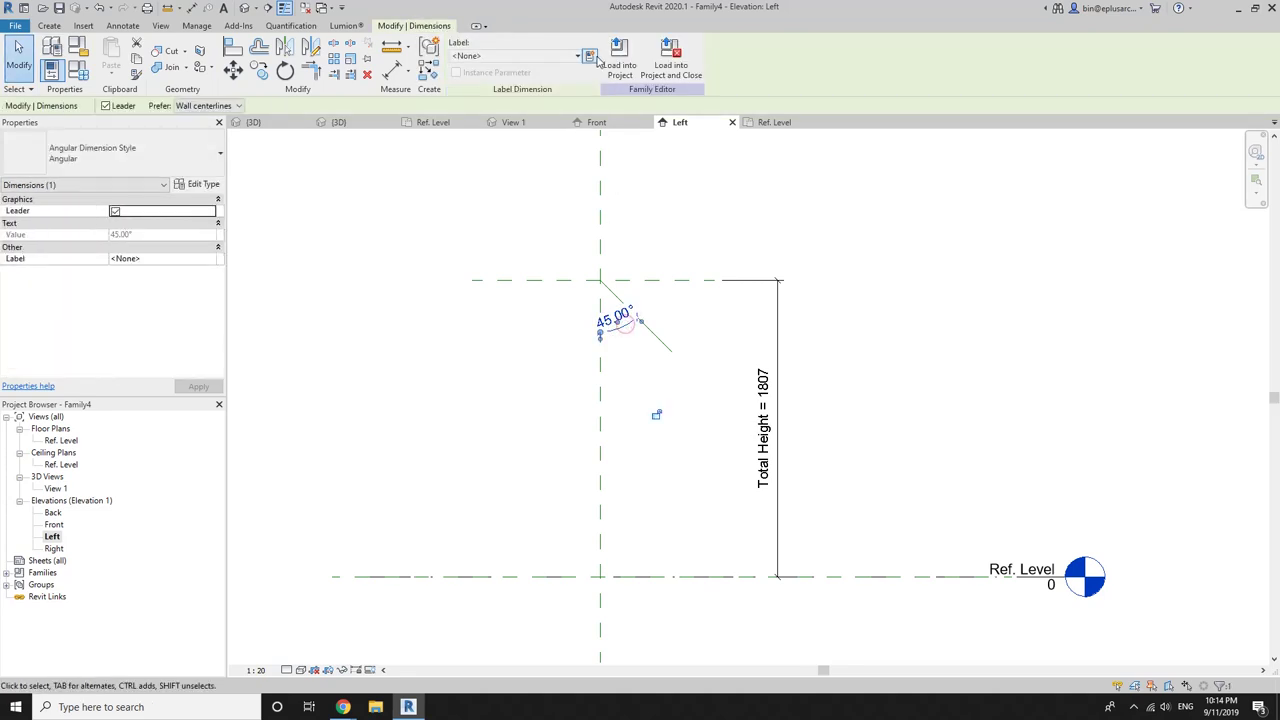
- Label the angle with a new instance parameter named Angle
click(590, 57)
text(Angle)
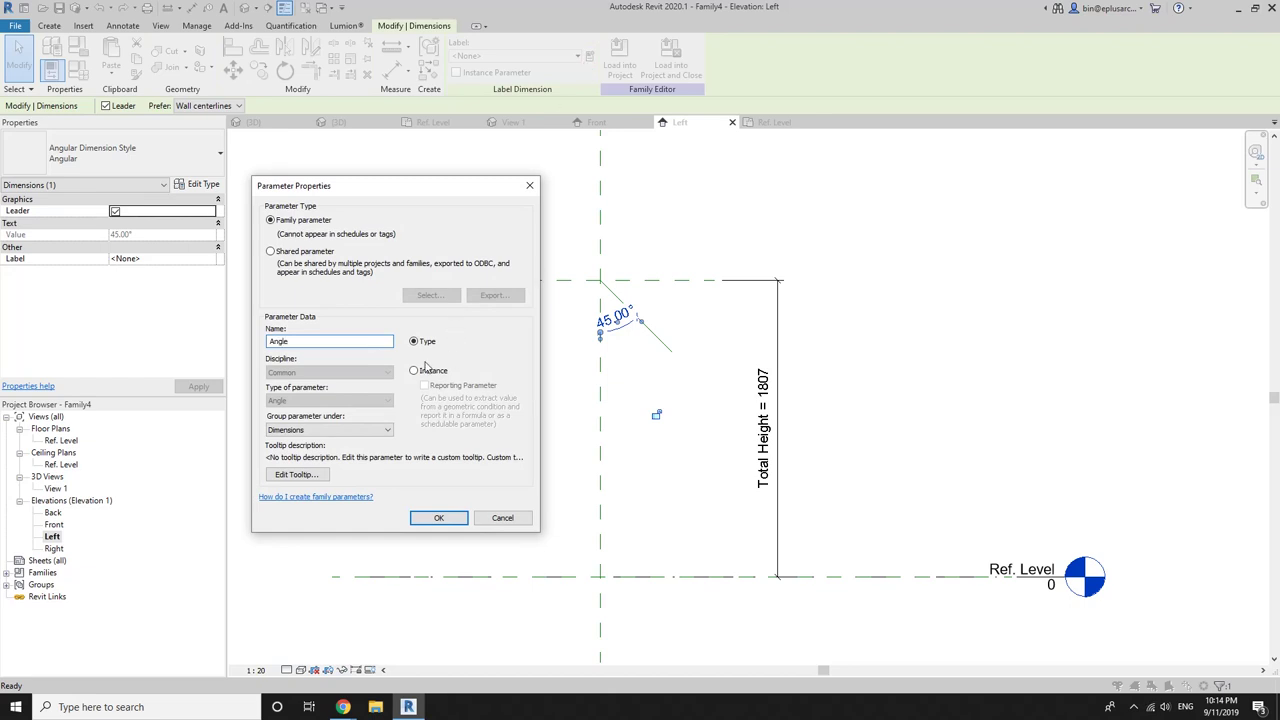
click(414, 371)
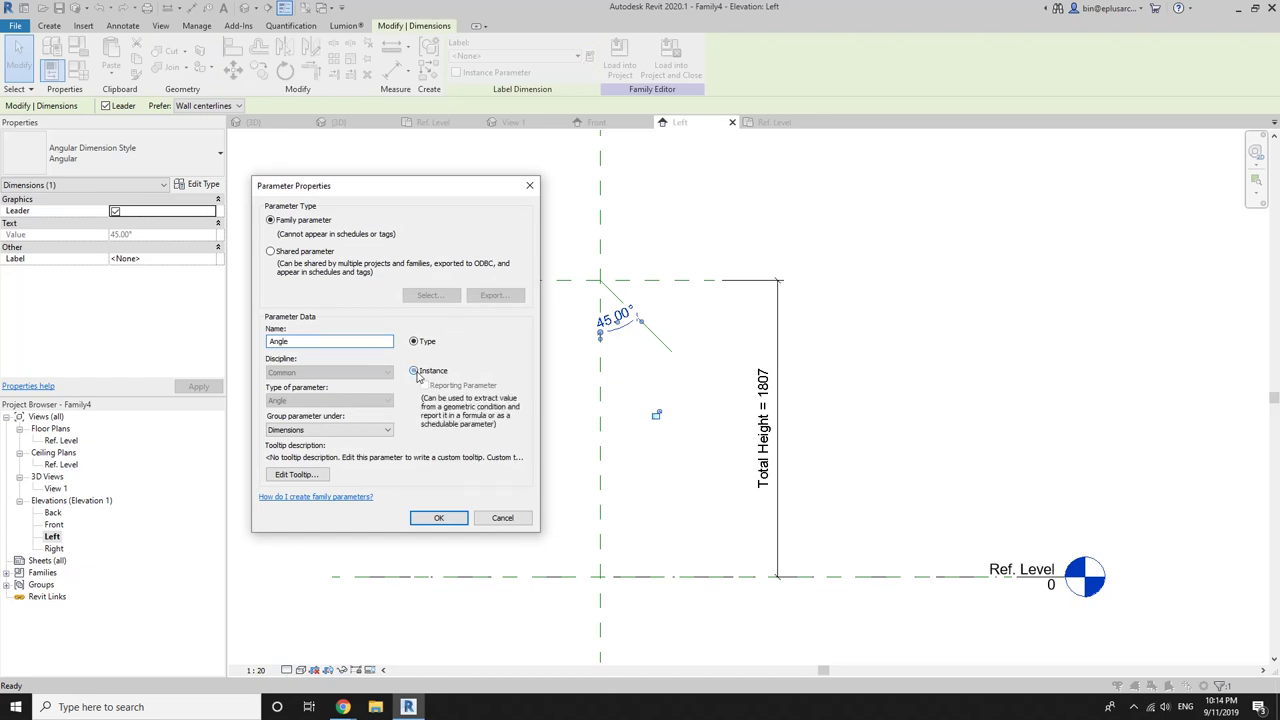
click(438, 517)
click(693, 450)
middle_drag(656, 460, 689, 434)
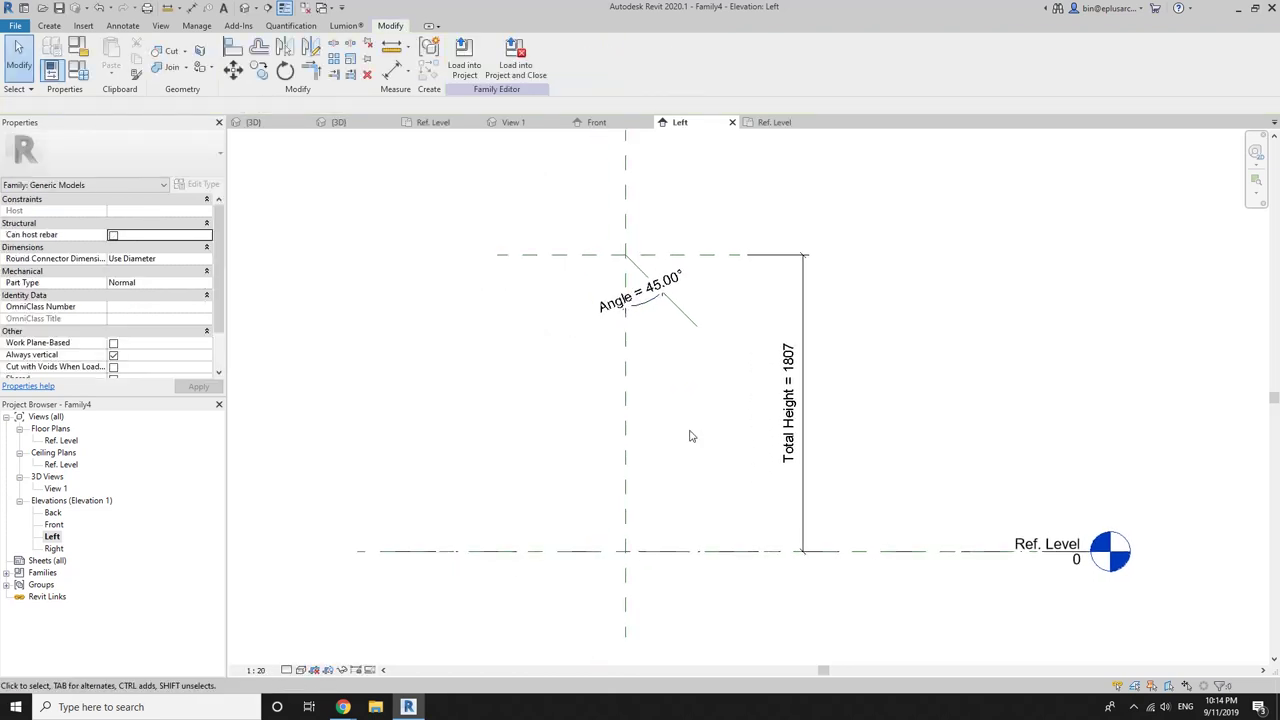
click(692, 327)
- Move the Total Height dimension further right to clear space in the Left elevation
click(700, 409)
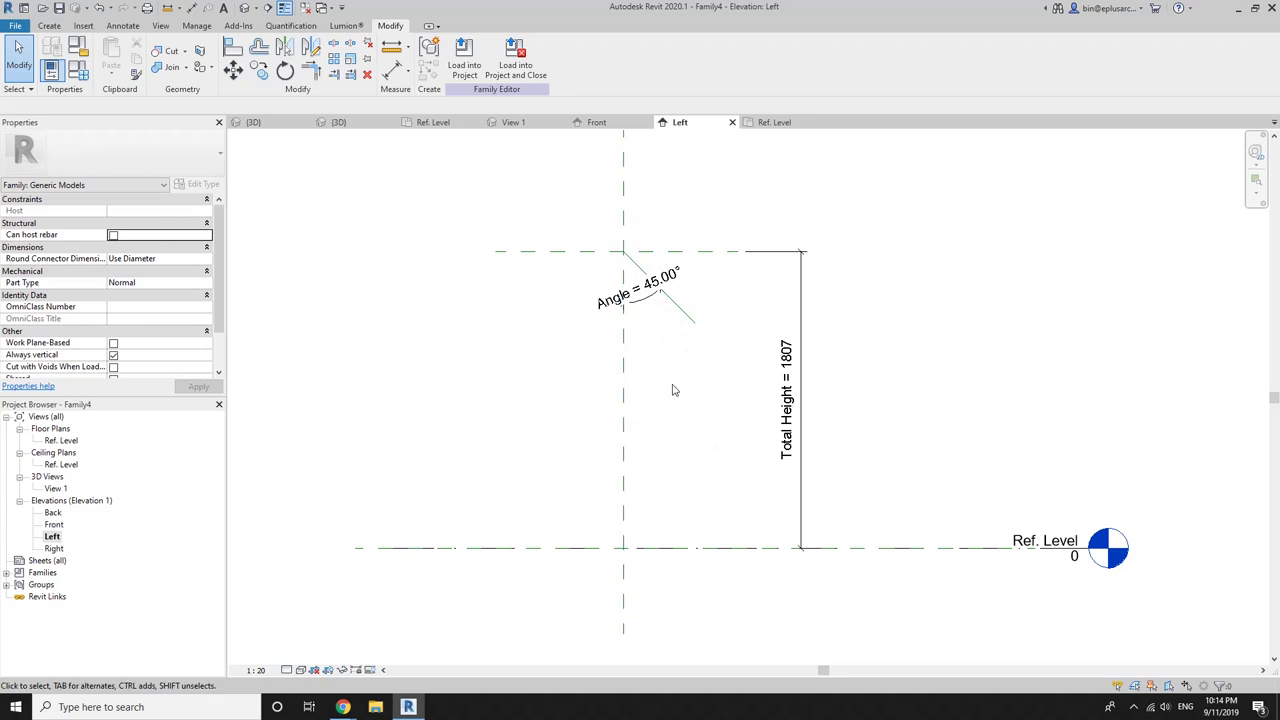
drag(805, 330, 903, 330)
click(737, 325)
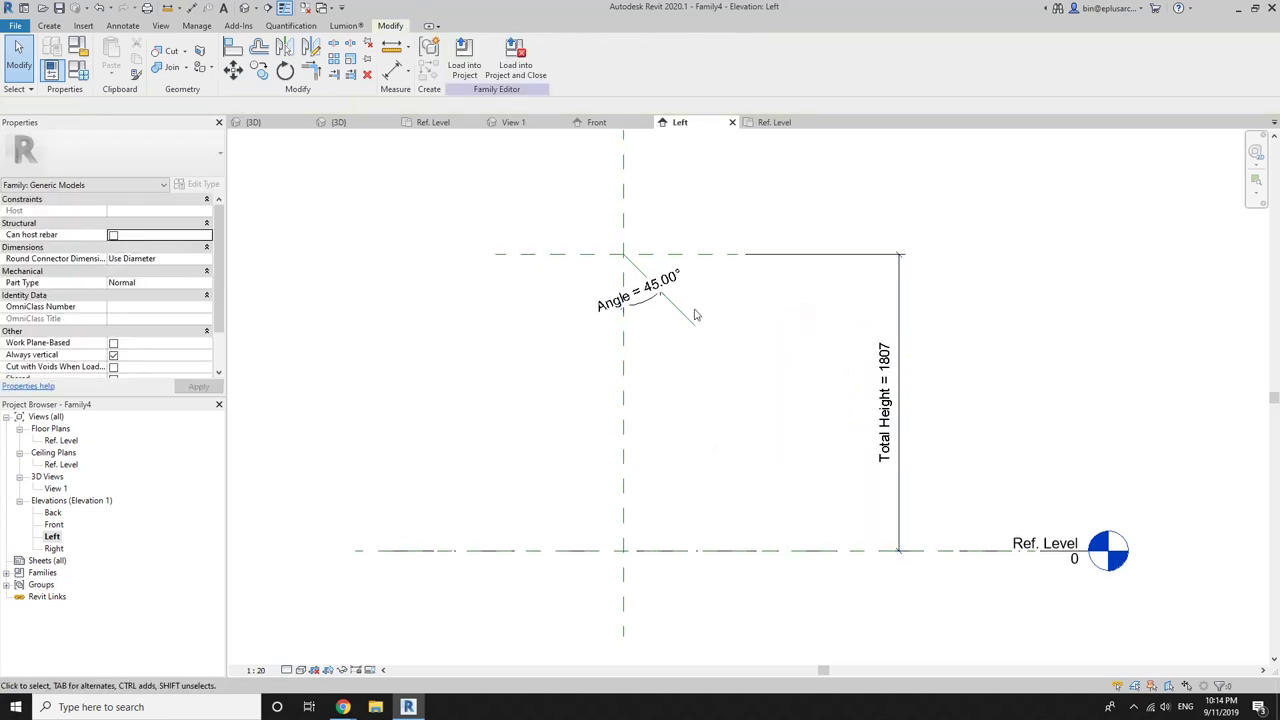
middle_drag(675, 418, 685, 425)
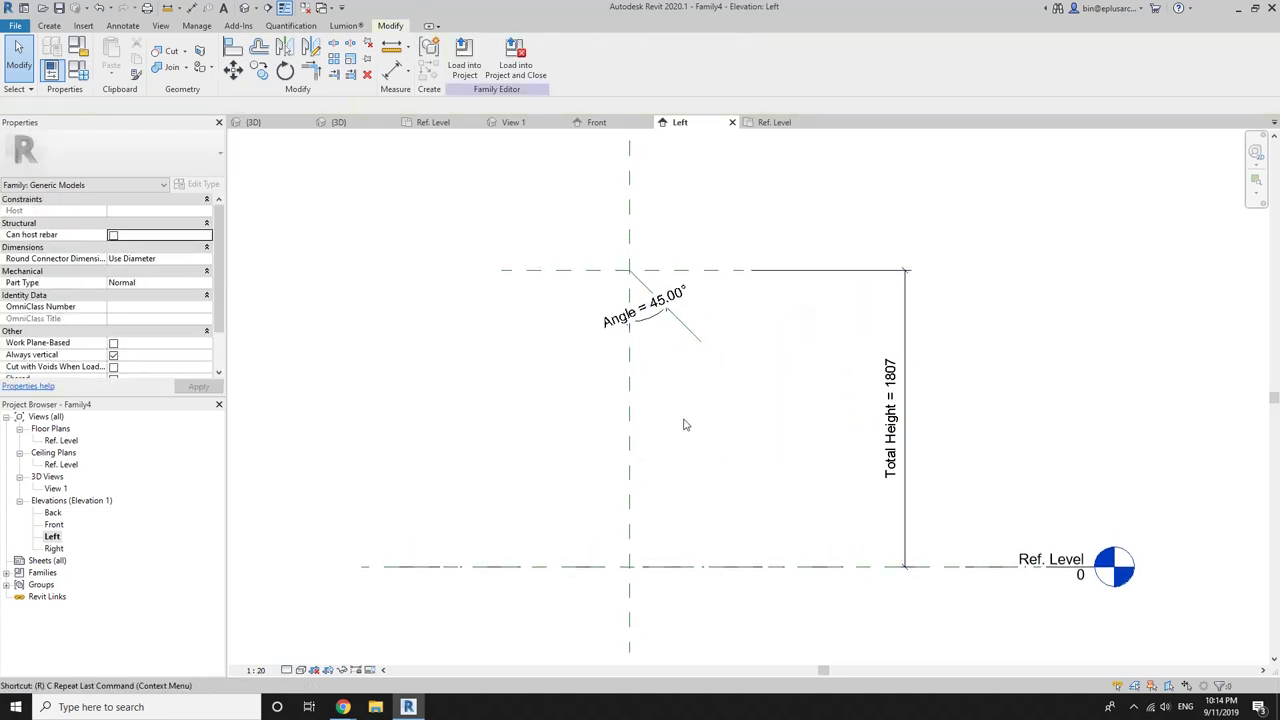
- Draw a horizontal reference plane below the diagonal and a vertical one right of centre
key(p)
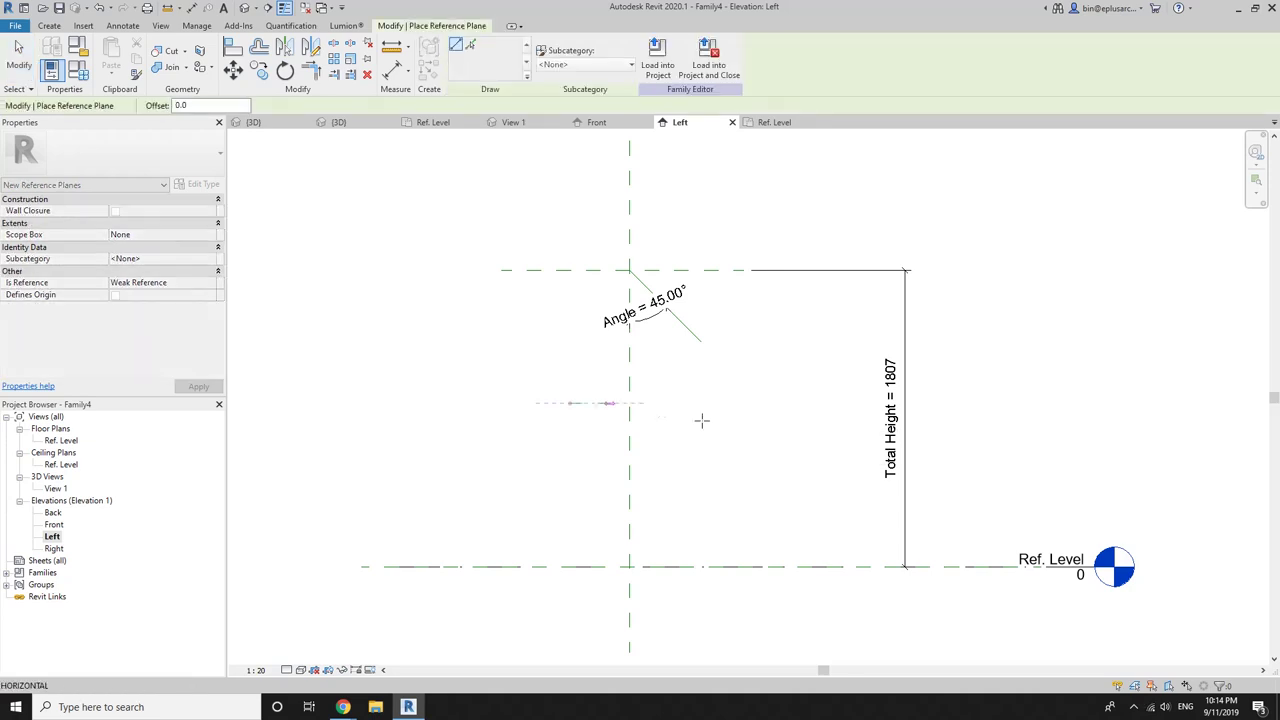
click(570, 403)
click(785, 403)
click(735, 451)
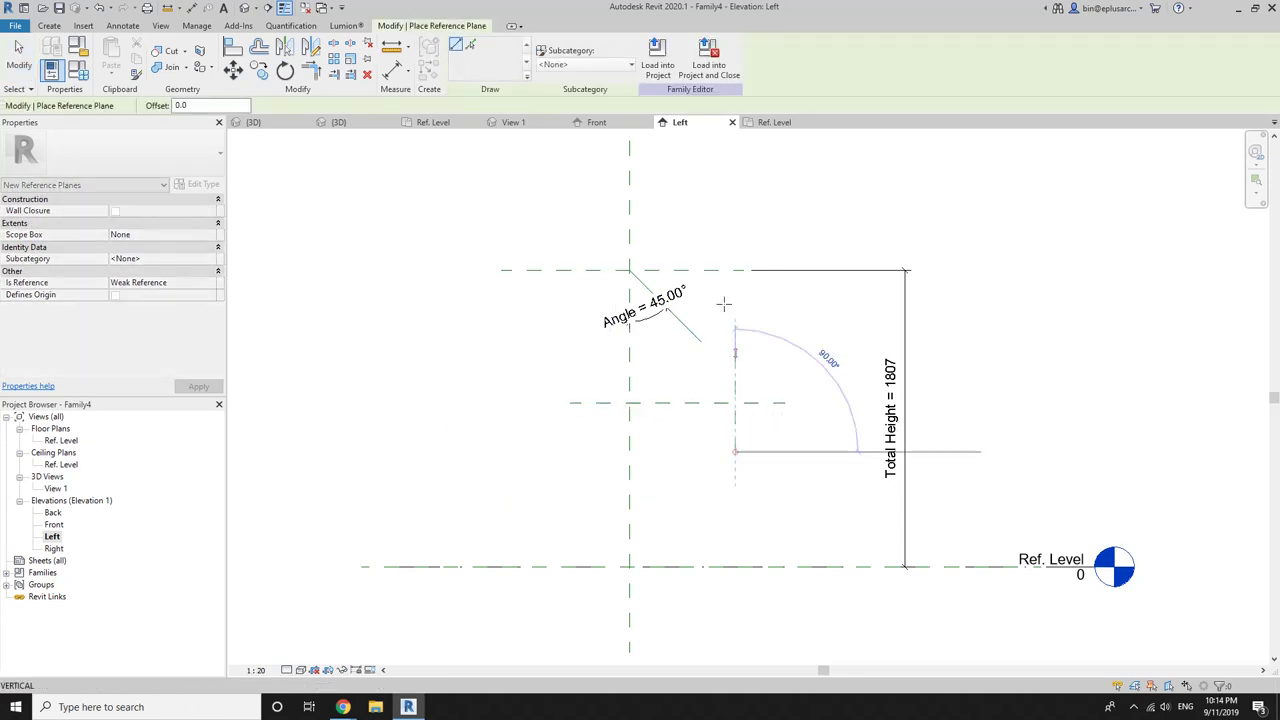
click(731, 231)
- Add aligned dimensions from the existing planes to the new ones, reading 642 and 811
key(d)
key(i)
middle_drag(709, 311, 720, 300)
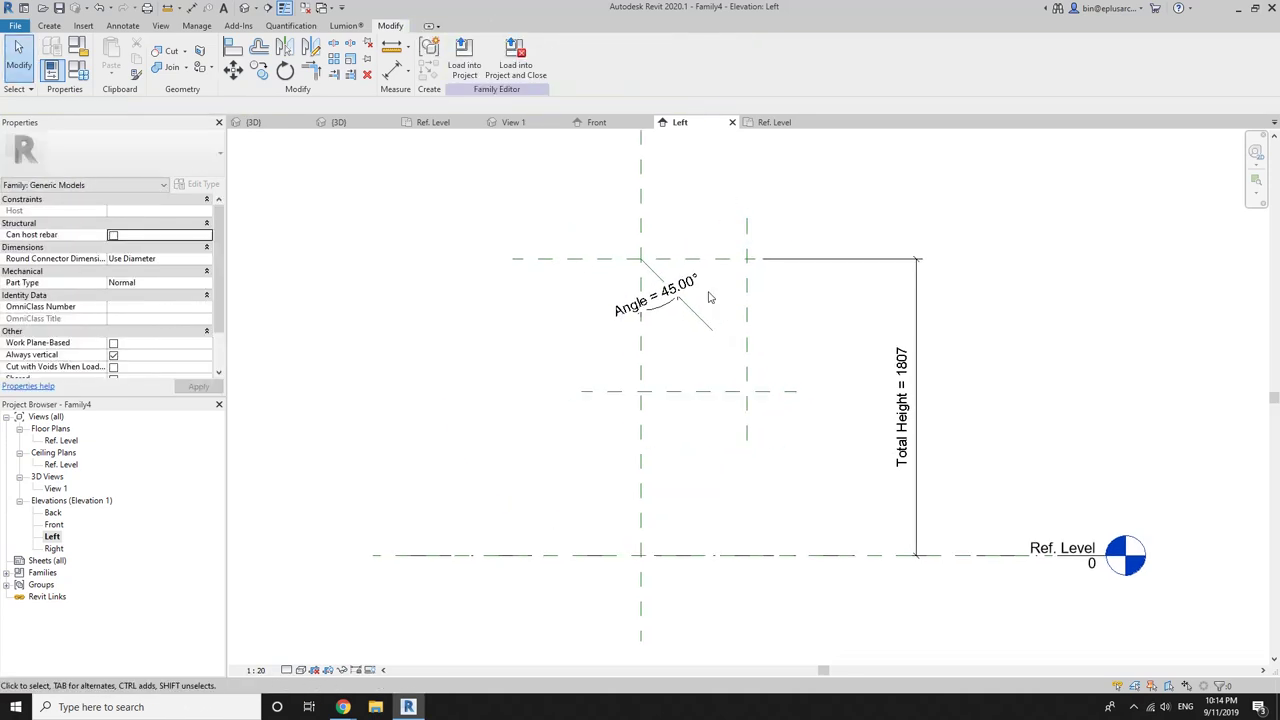
click(748, 232)
click(641, 214)
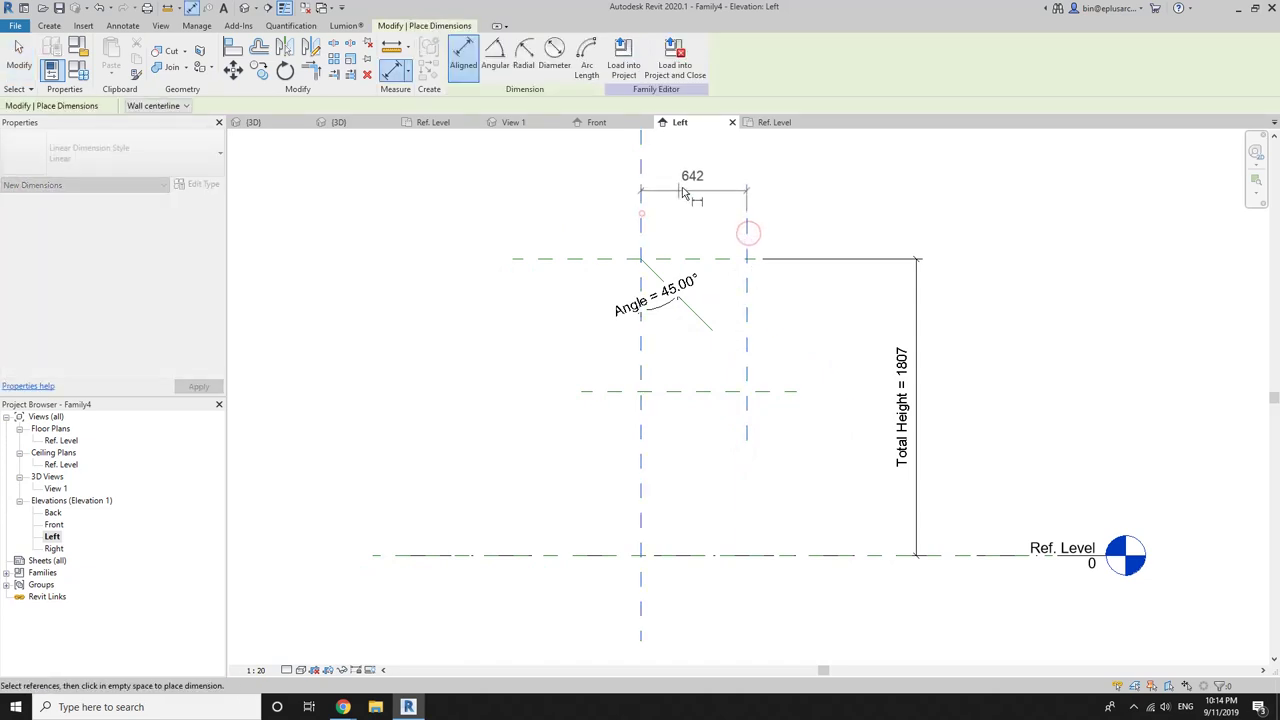
click(694, 186)
click(719, 258)
click(775, 391)
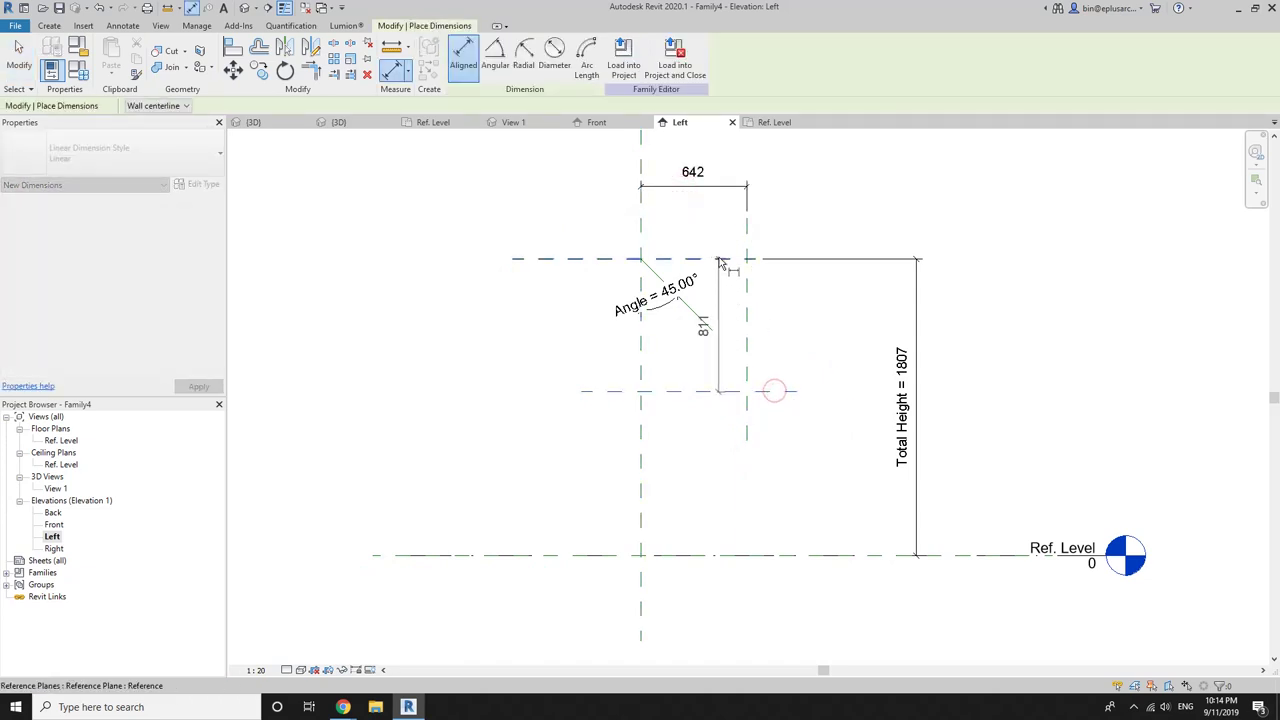
click(786, 313)
key(Escape)
- Label the 642 dimension with a new instance parameter x
click(693, 200)
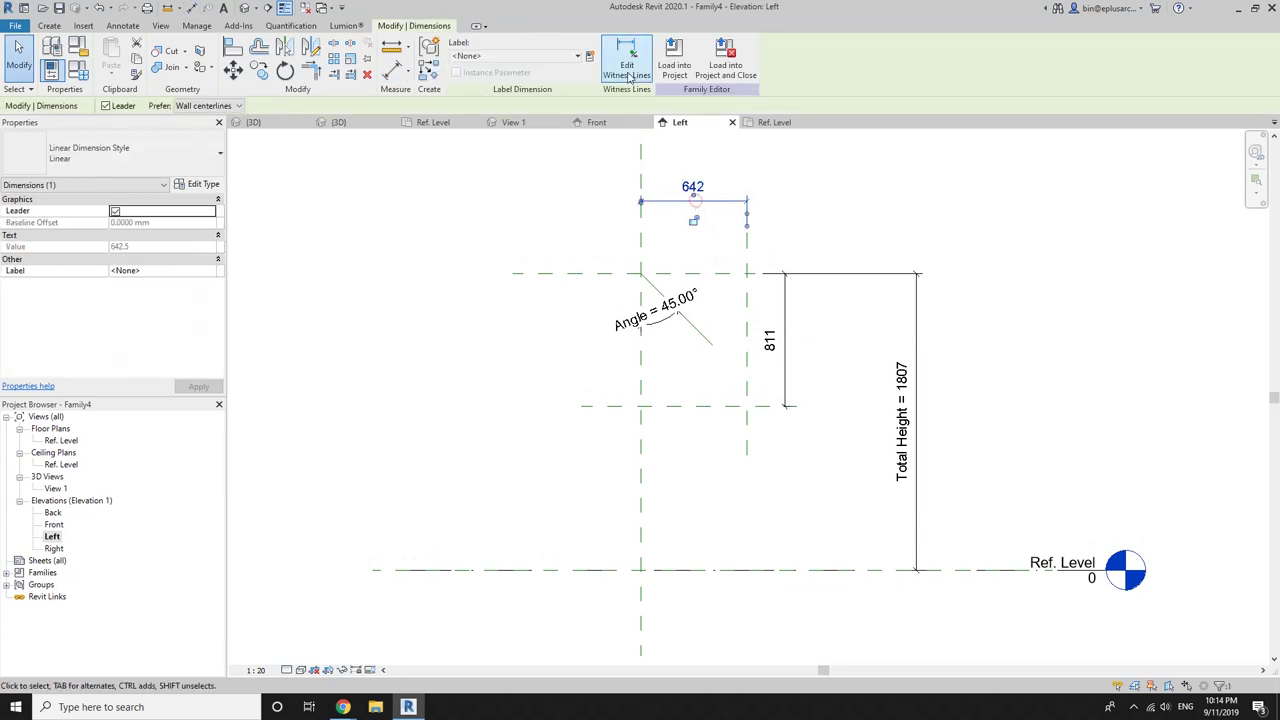
click(589, 57)
text(x)
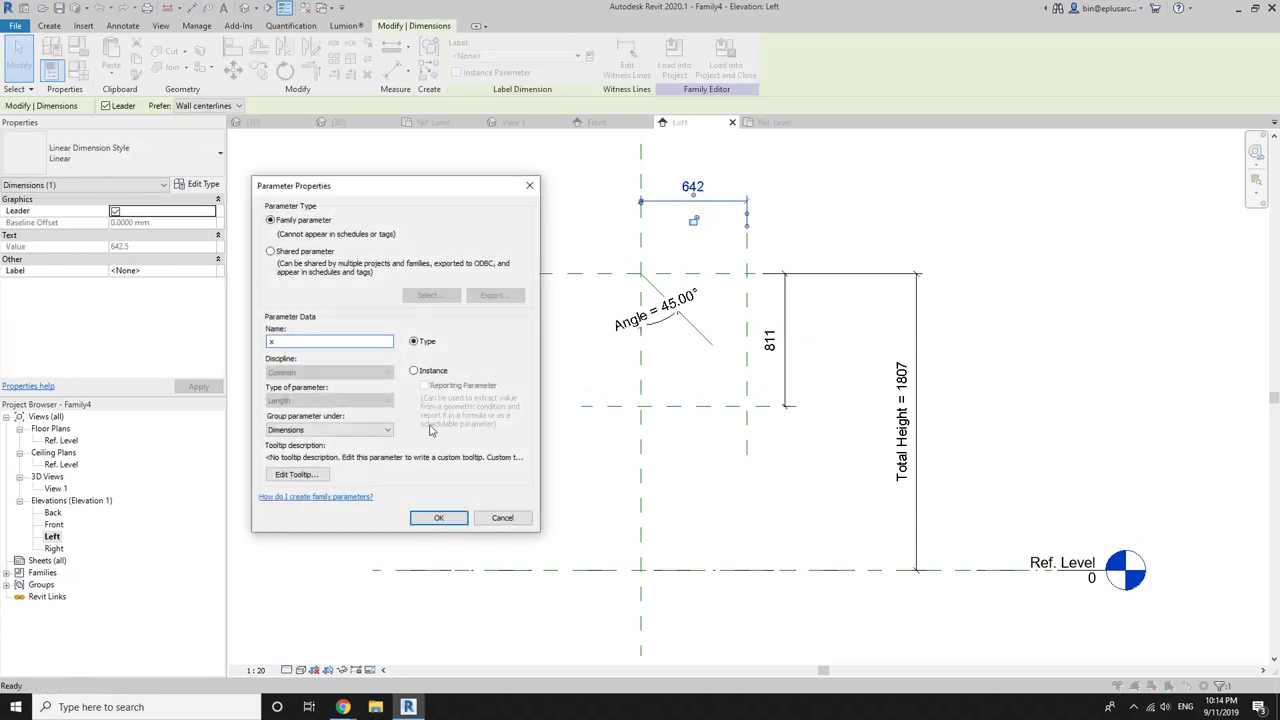
click(414, 371)
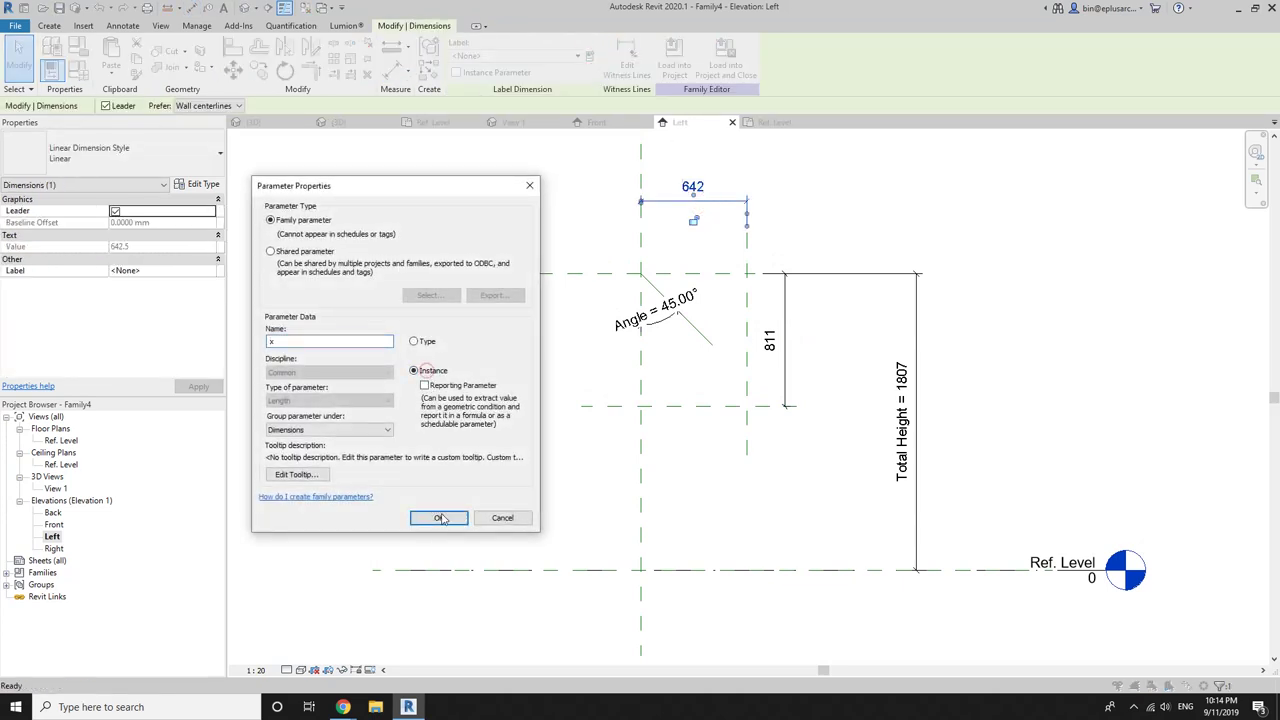
click(438, 517)
- Label the 811 dimension with a new instance parameter y
click(783, 340)
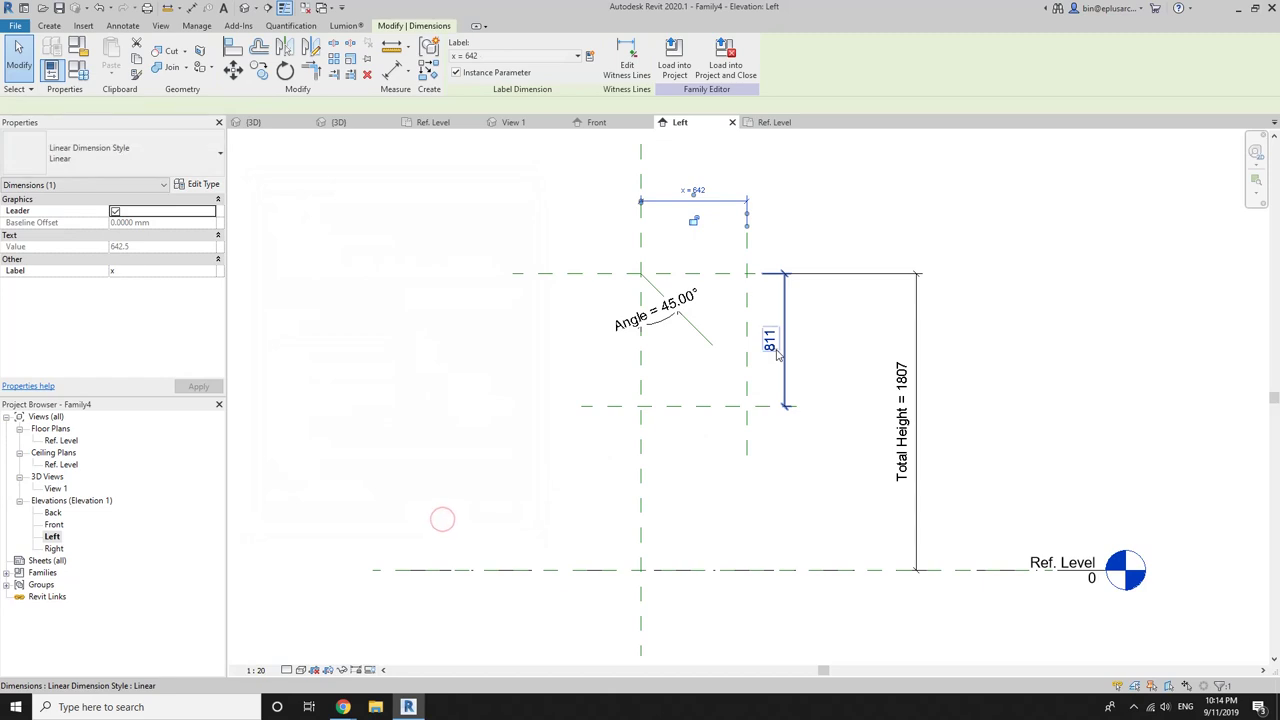
click(589, 57)
text(y)
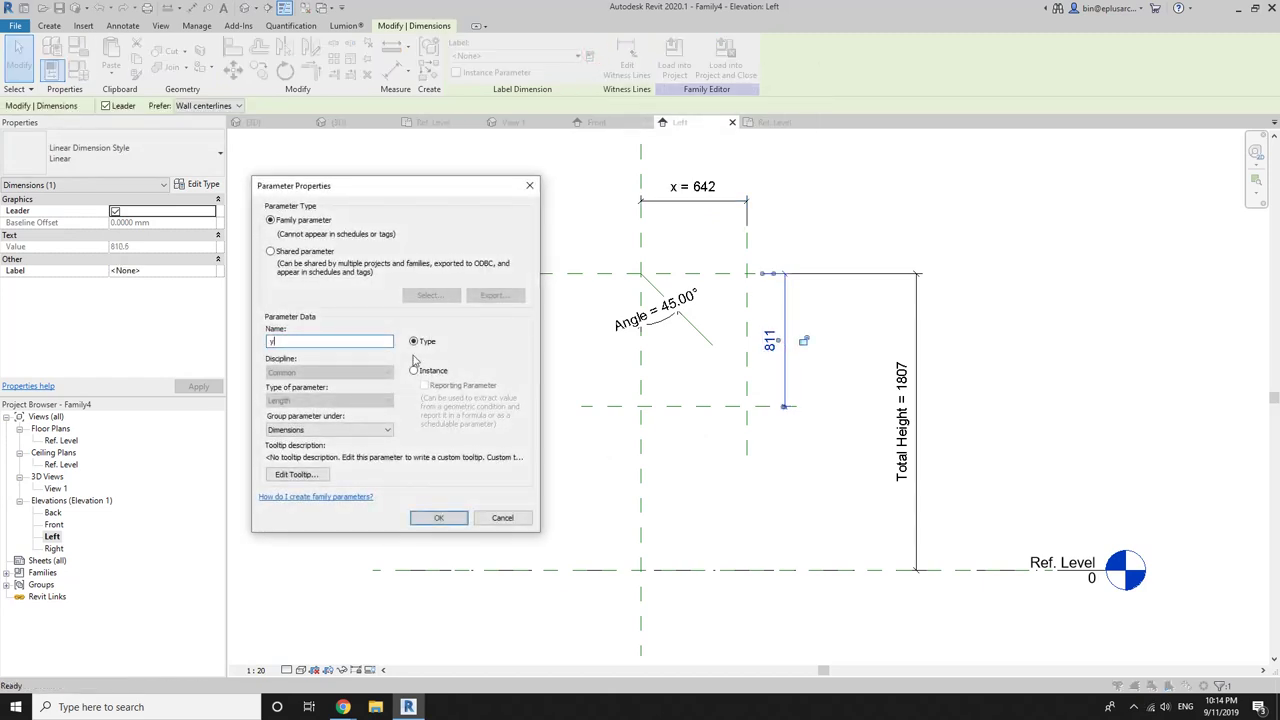
click(414, 371)
click(438, 517)
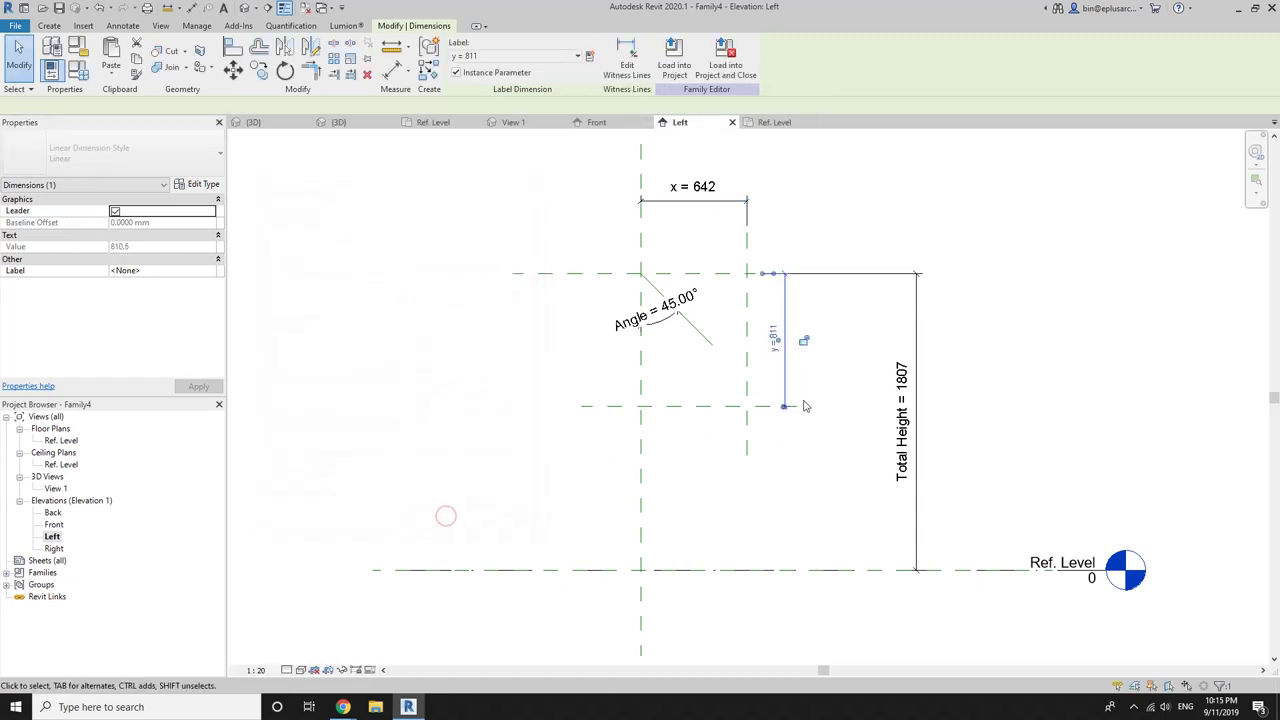
scroll(700, 430, up, 1)
click(740, 440)
scroll(756, 439, up, 1)
- Add a Half Height family parameter whose formula halves the height (ending '/ 2')
scroll(756, 439, up, 1)
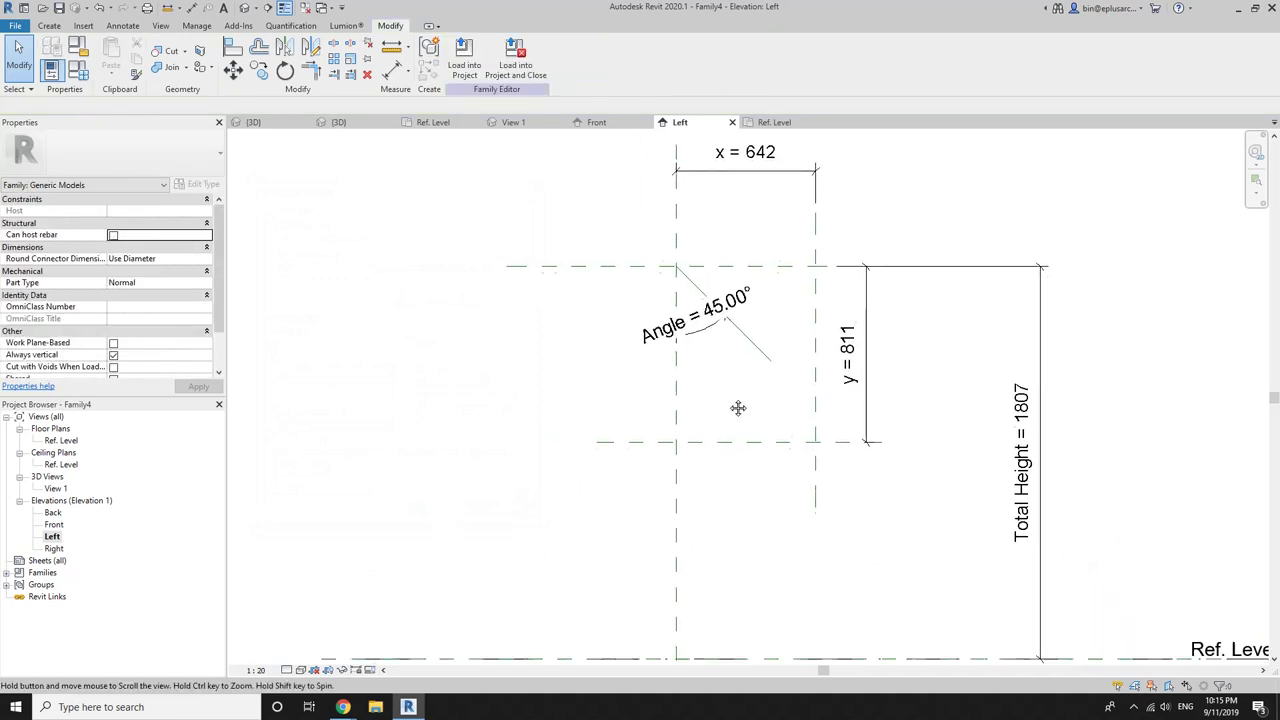
scroll(737, 410, up, 1)
middle_drag(714, 400, 683, 325)
scroll(676, 379, down, 1)
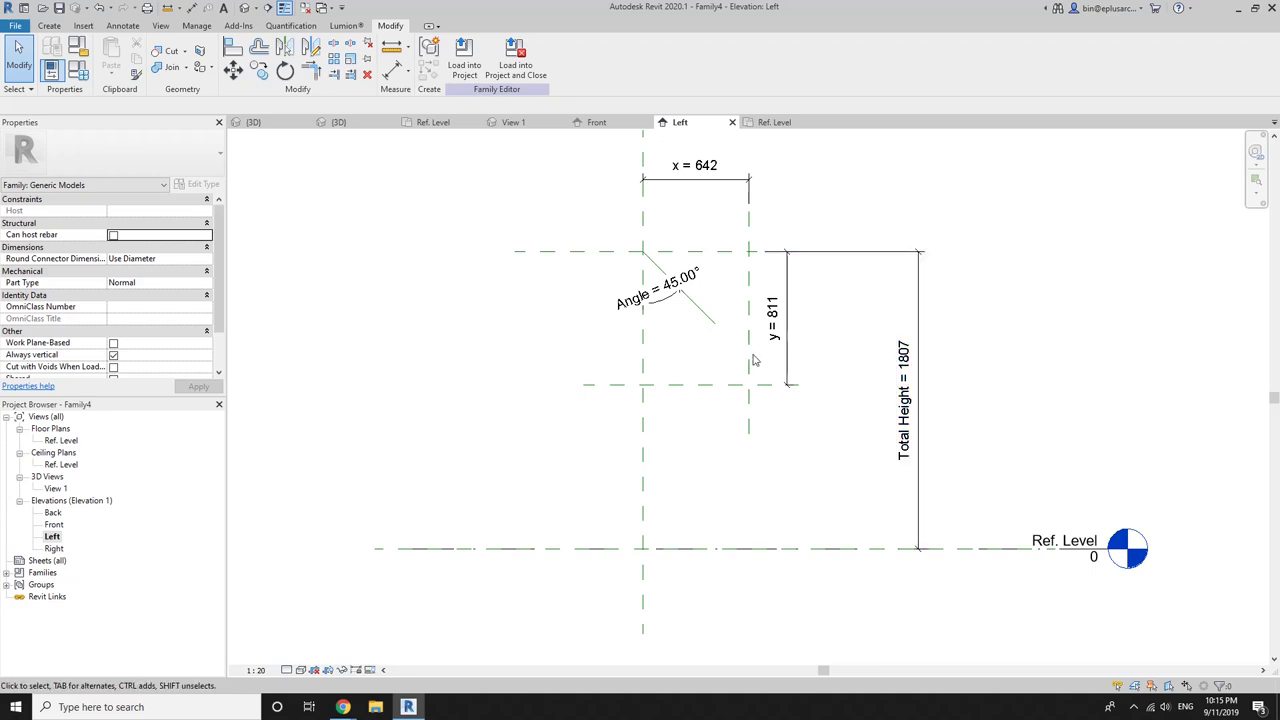
middle_drag(716, 376, 721, 395)
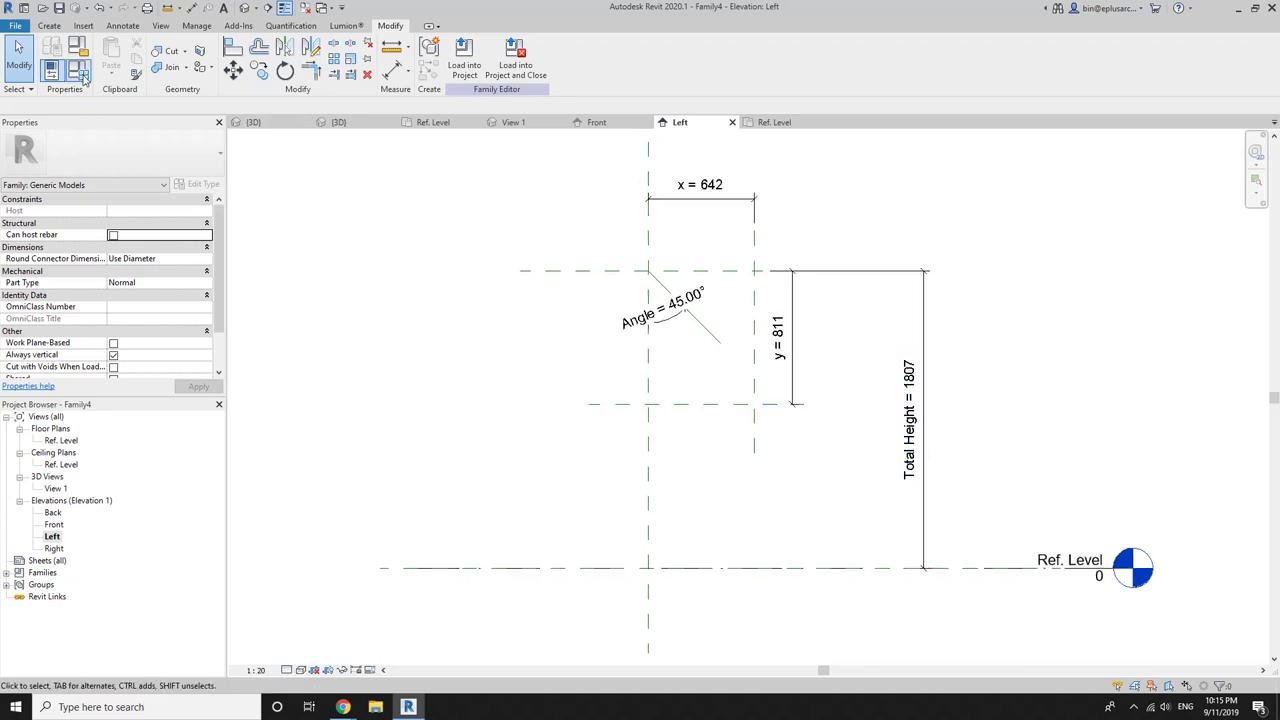
click(83, 78)
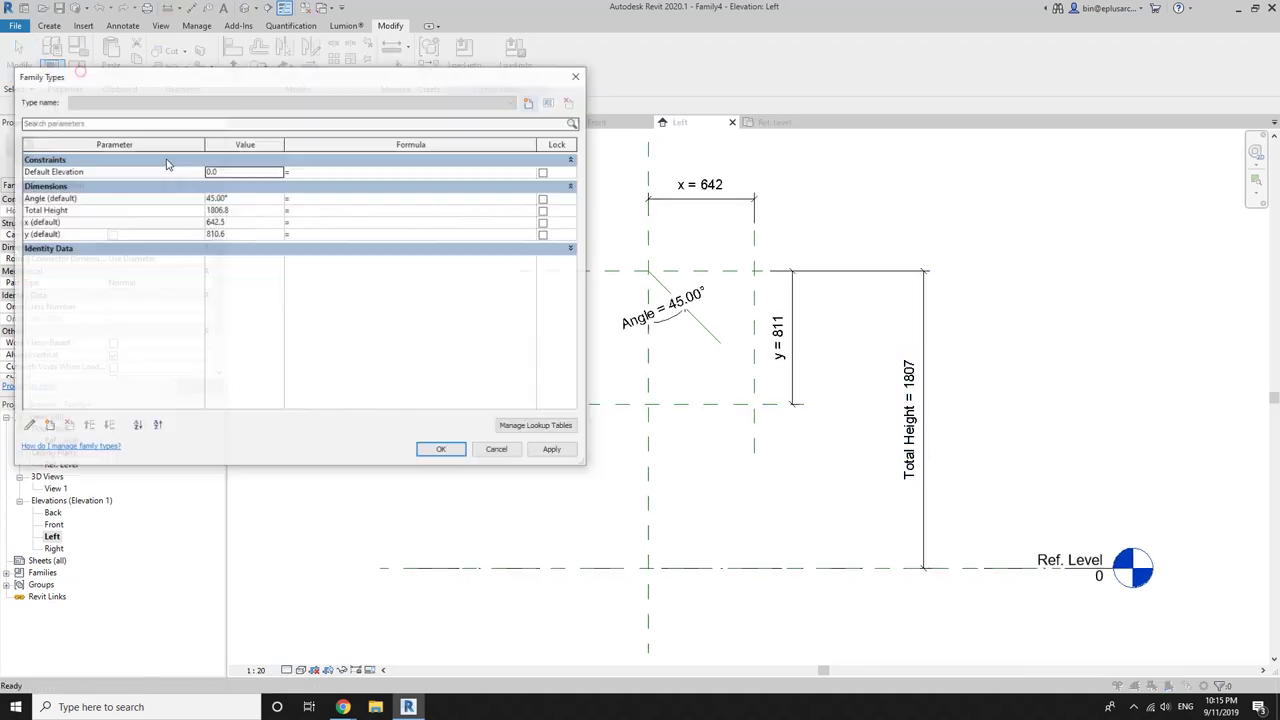
click(48, 427)
text(alf Height)
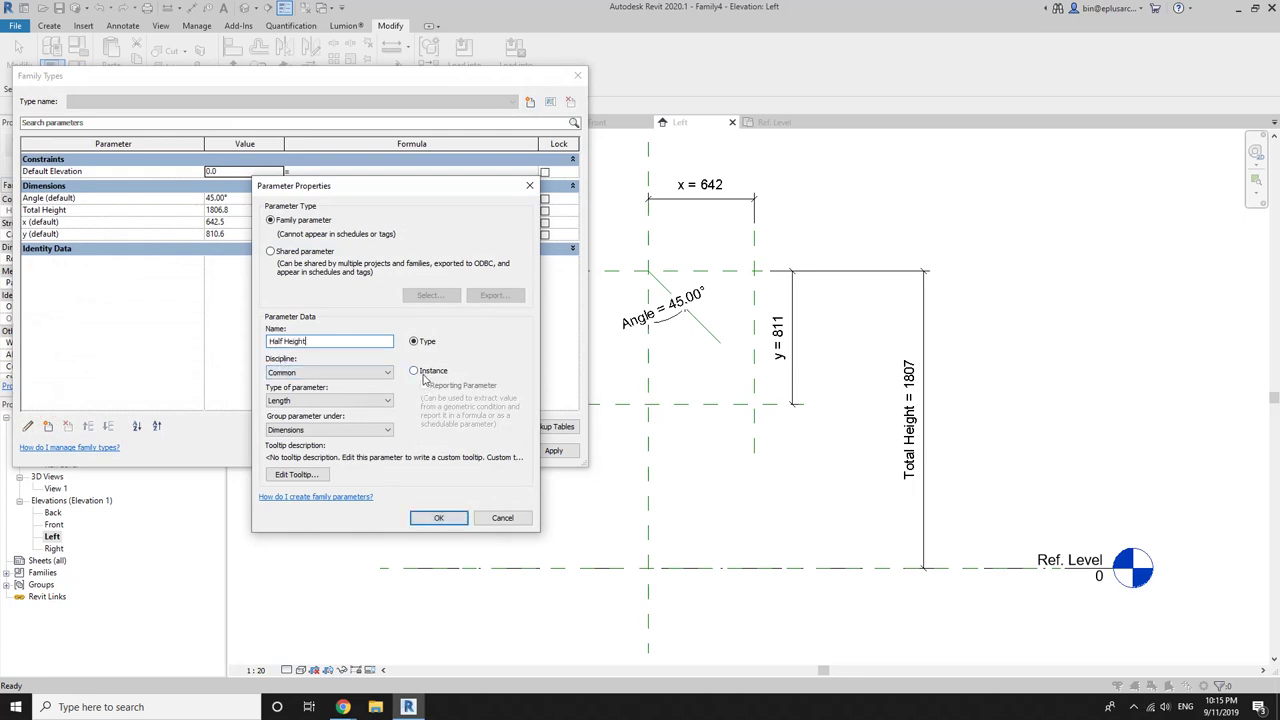
click(428, 519)
text(= Total Height)
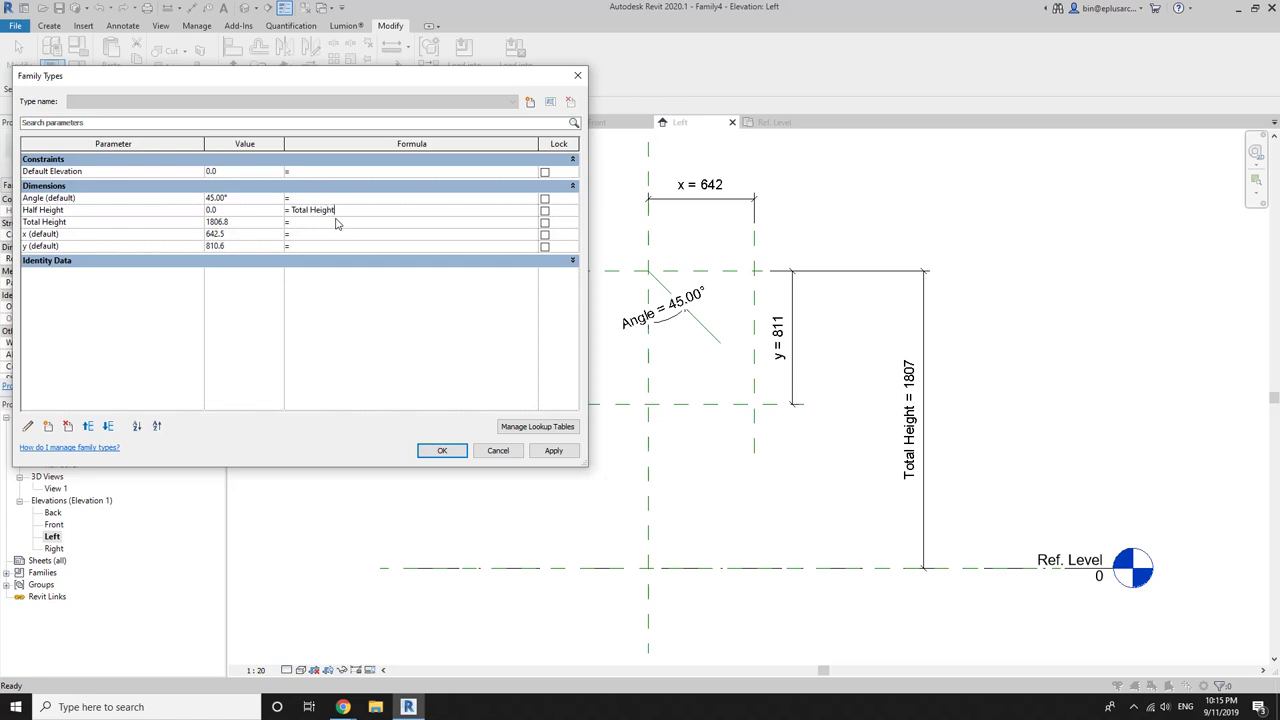
text(/ 2)
key(Tab)
click(459, 451)
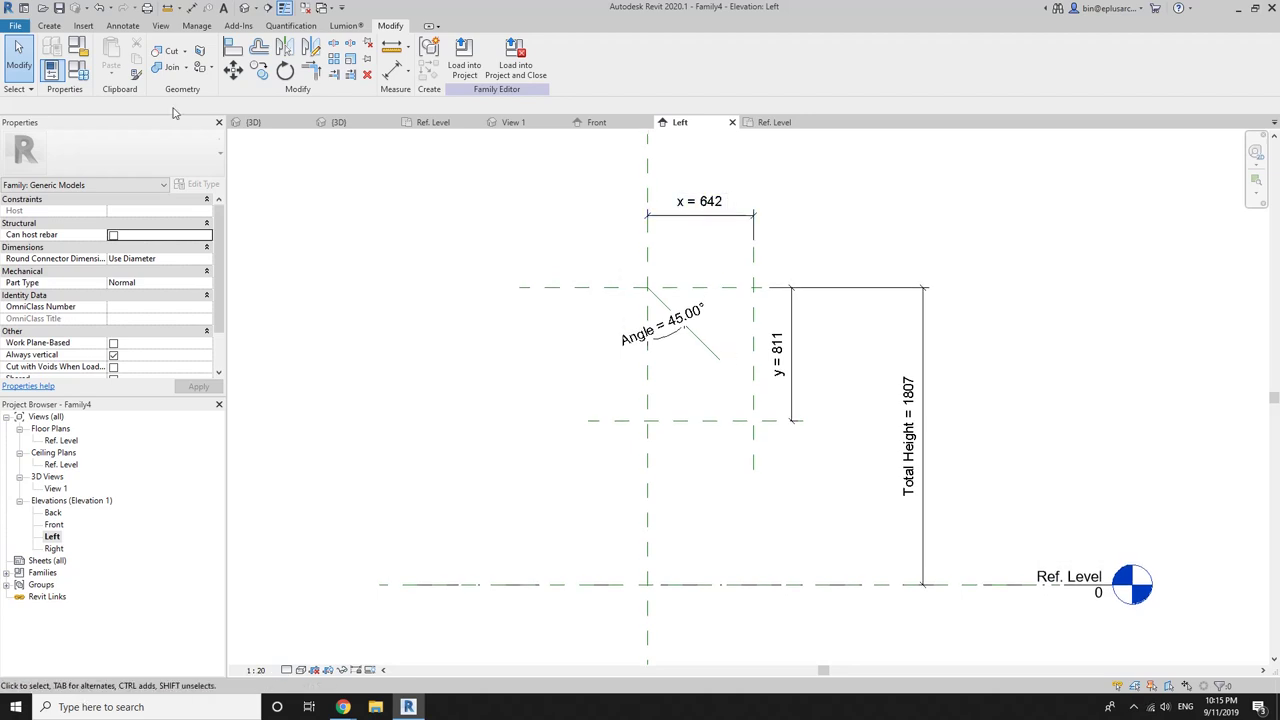
- Give x the formula cos(Angle) * Half Height and apply it
click(76, 78)
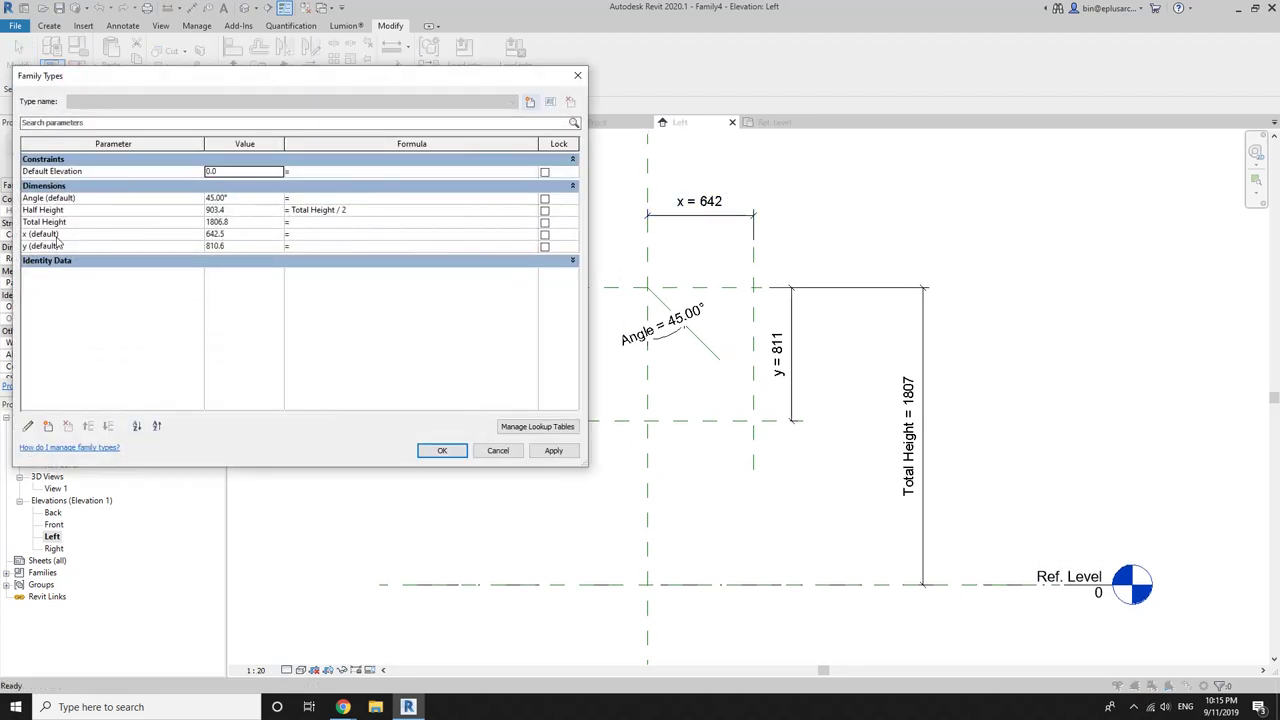
click(350, 237)
text(cos(AHalf Height)
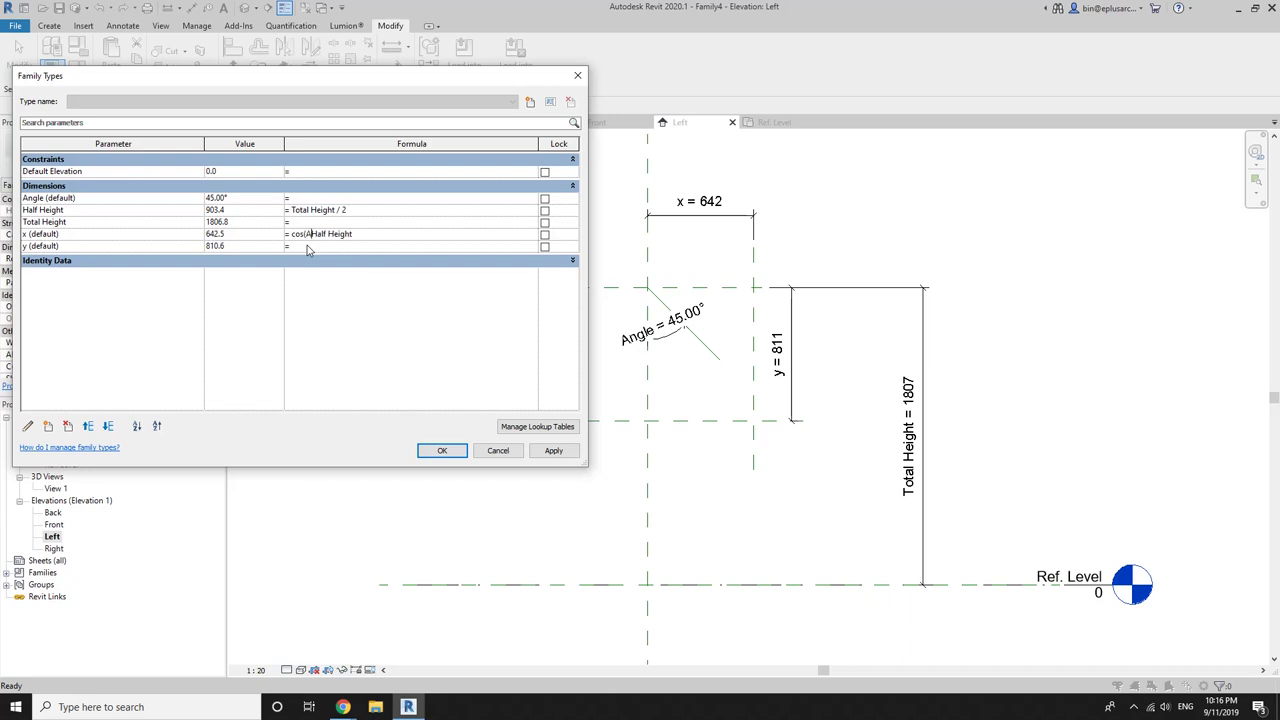
text(ngle)
text()*)
click(393, 245)
click(553, 450)
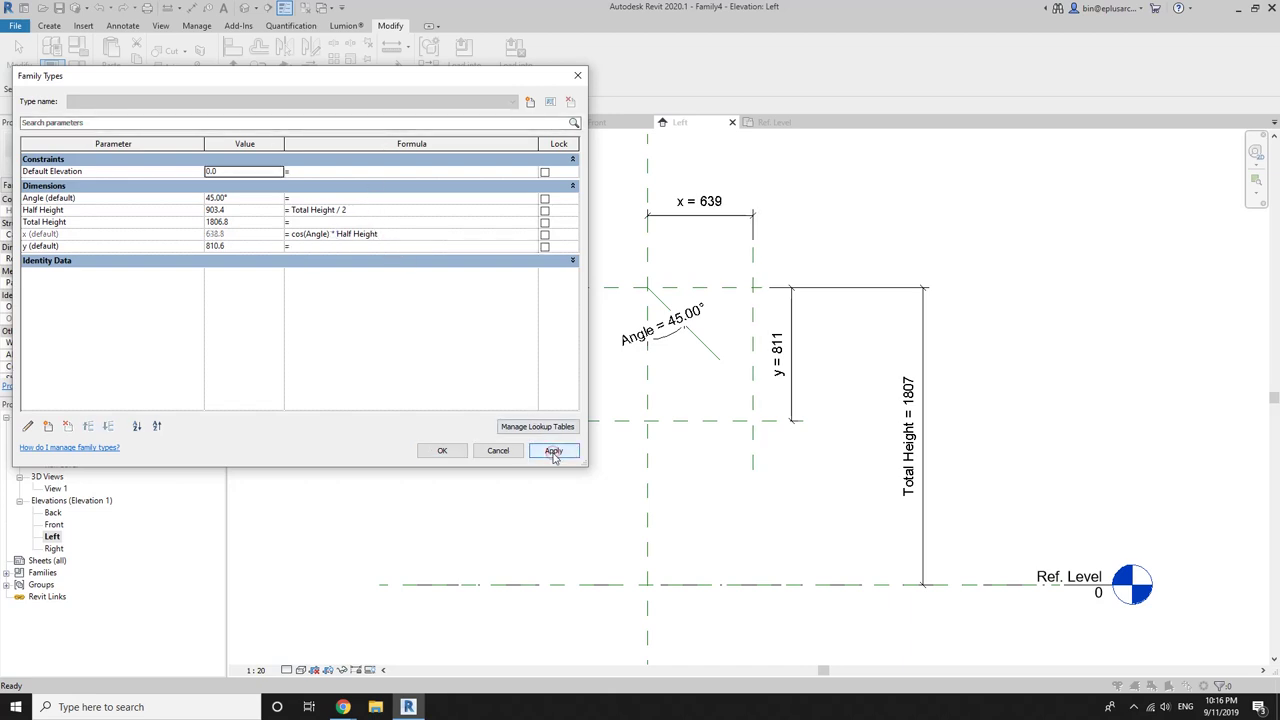
- Copy the formula into y, changing it to sin(Angle) * Half Height, and apply
click(395, 235)
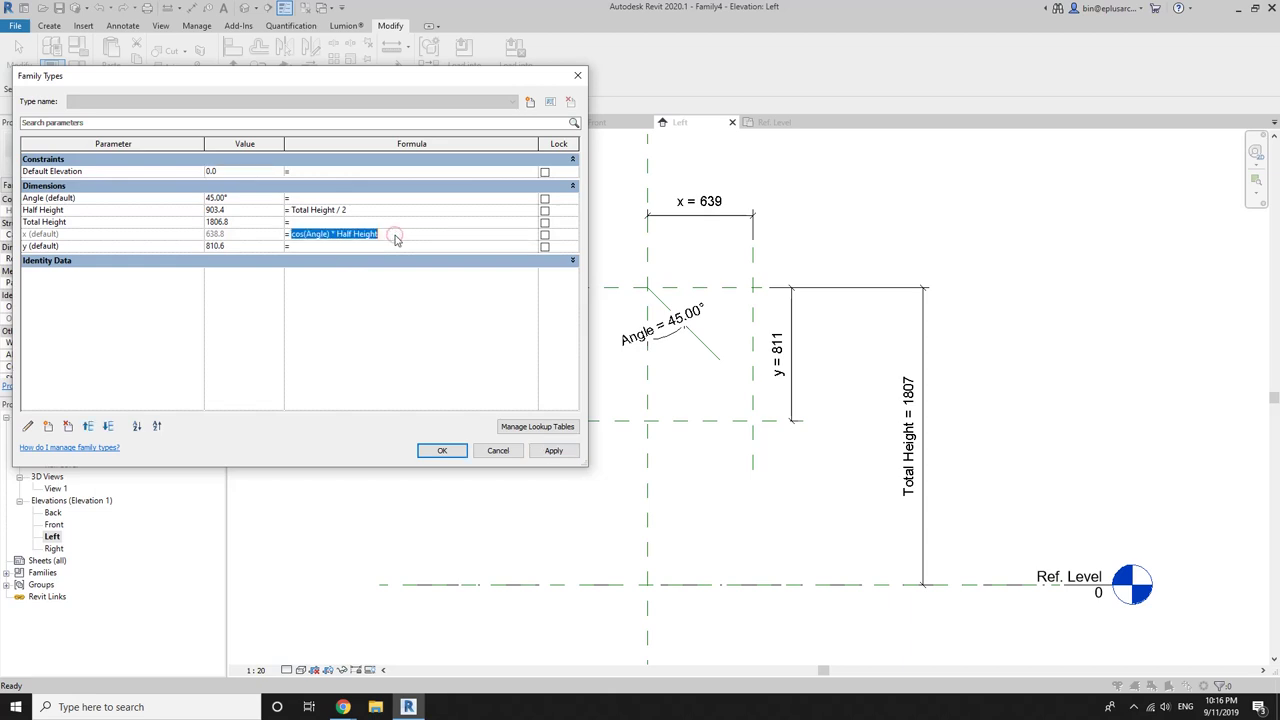
click(384, 251)
text(cos(Angle) * Half Height)
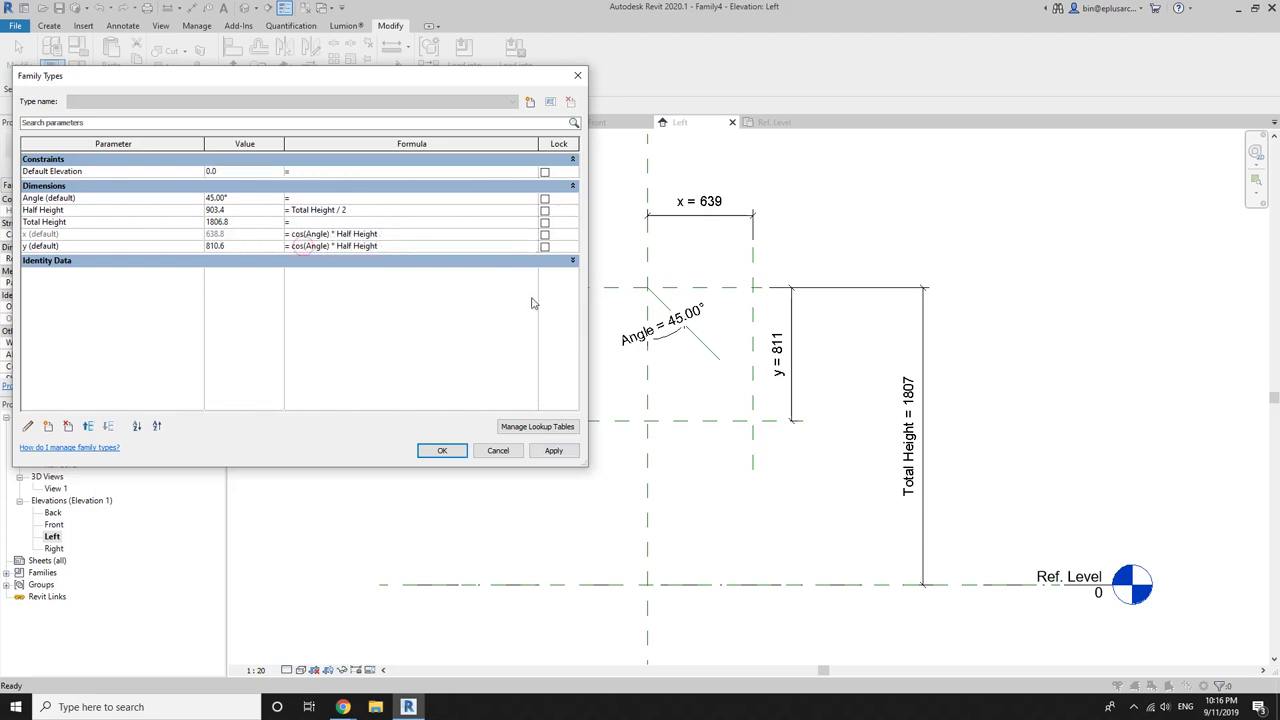
key(BackSpace)
click(553, 451)
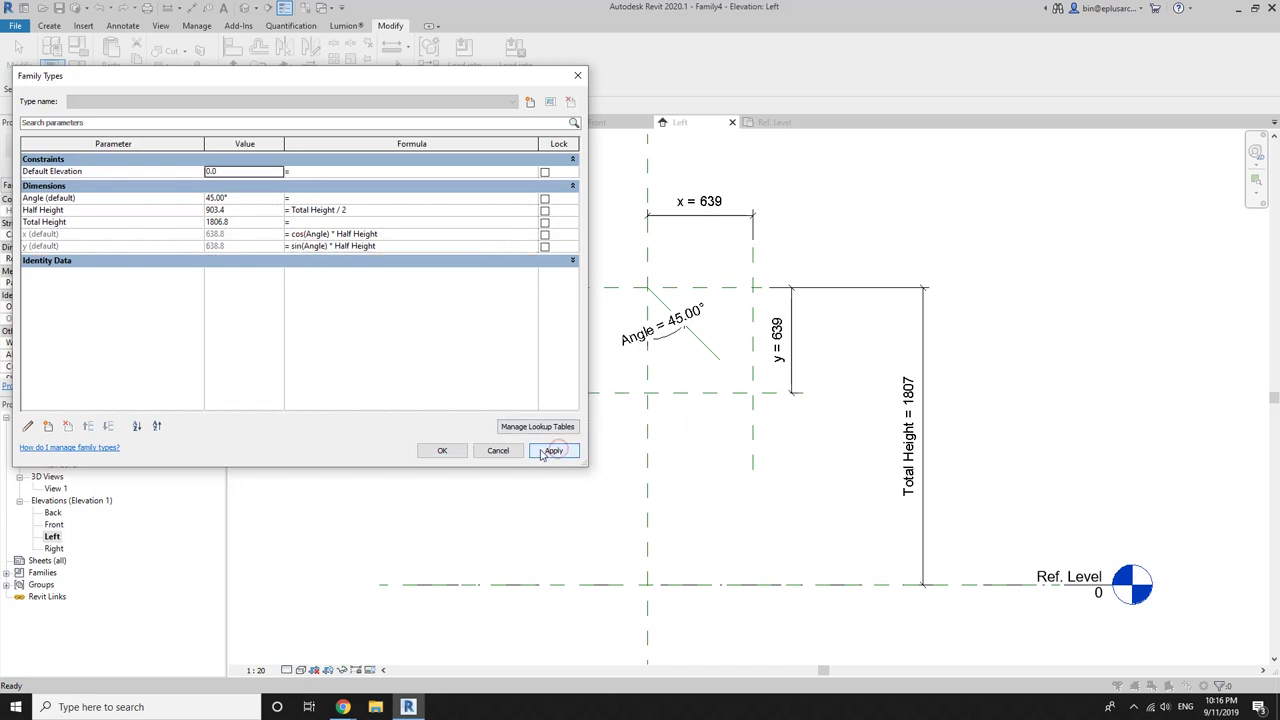
- Change the angle dimension on the angled reference line to 30°
click(441, 451)
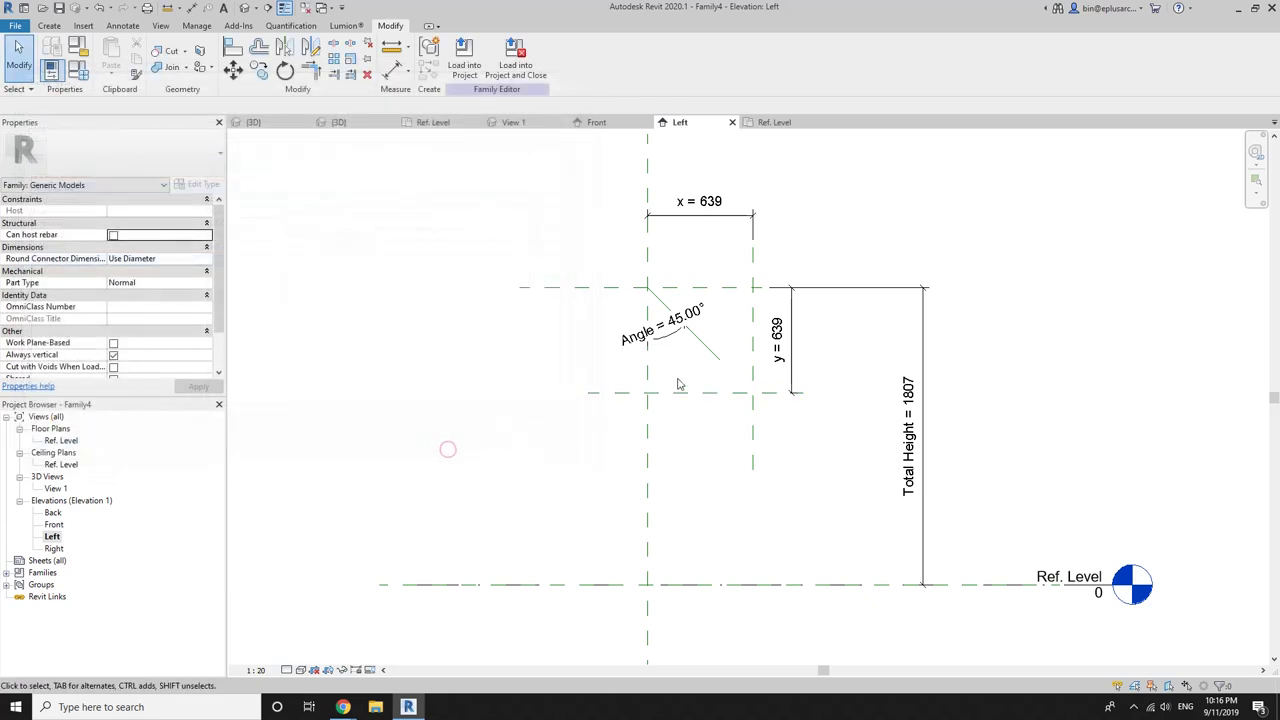
click(713, 362)
click(663, 335)
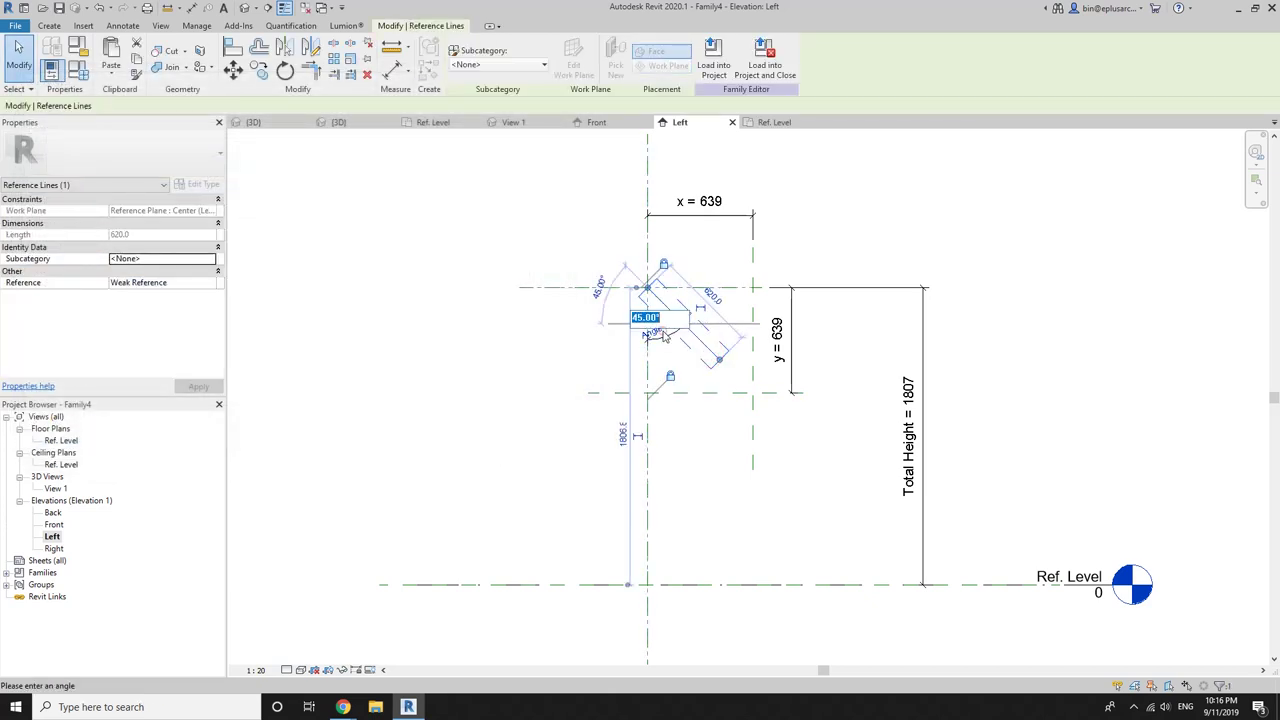
text(0)
key(Return)
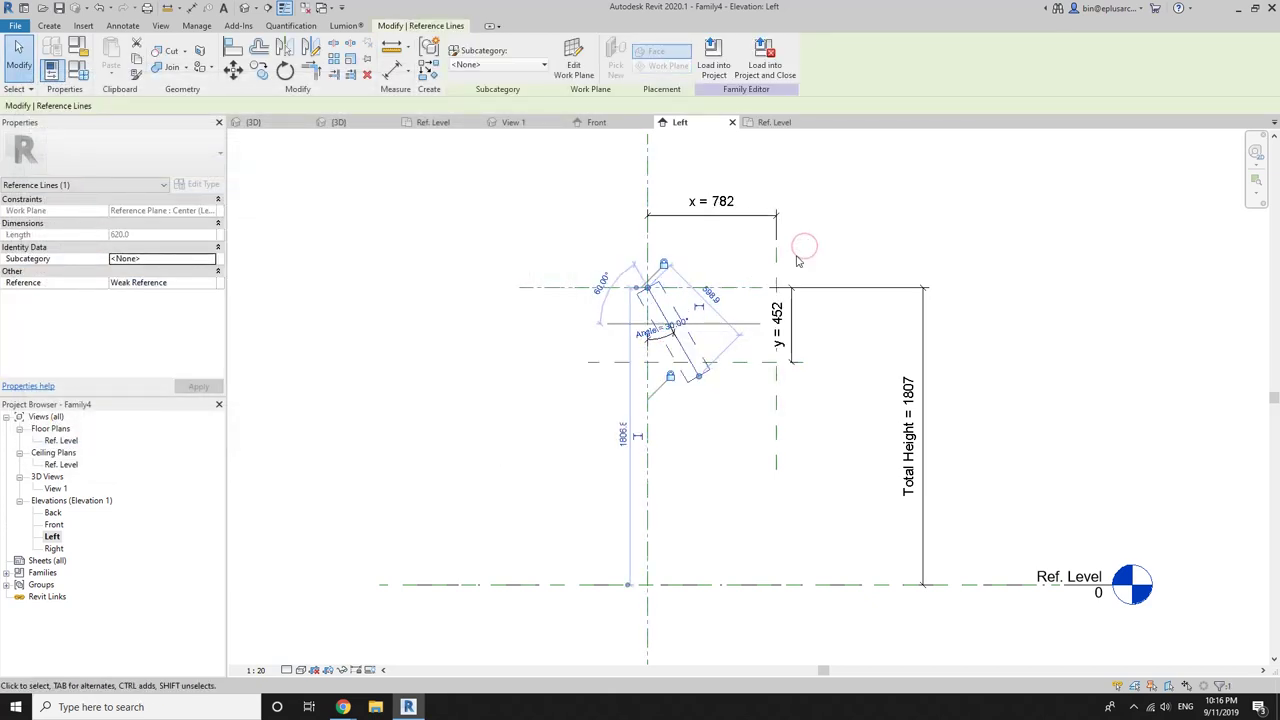
click(798, 260)
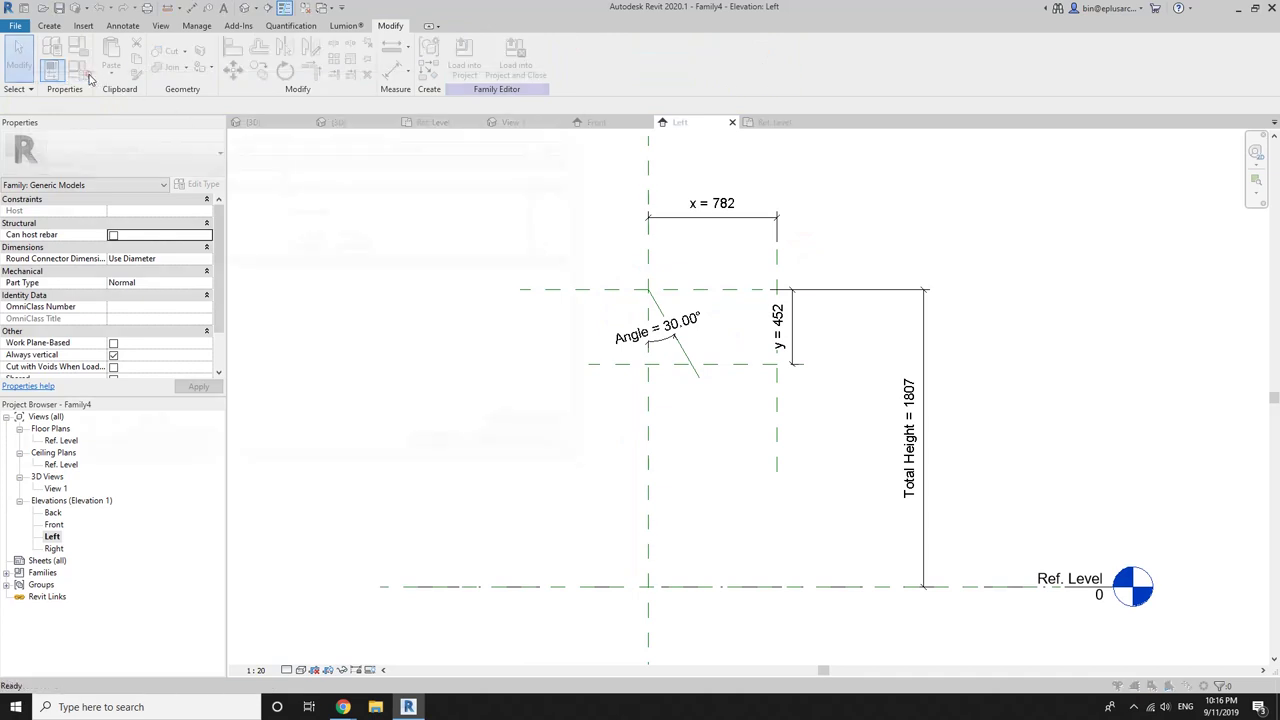
- Swap the formulas so x uses sin(Angle) * Half Height and y uses cos, then apply
click(78, 68)
click(397, 236)
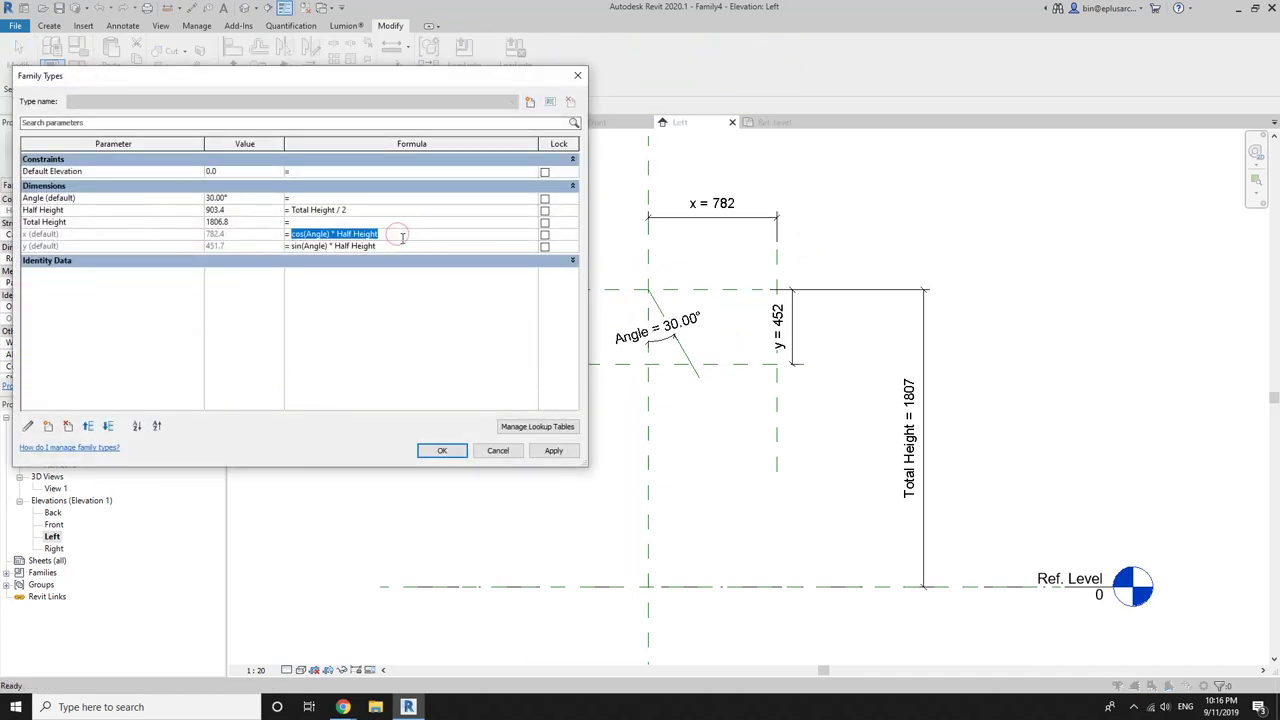
click(400, 246)
text(cos(Angle) * Half Height)
click(408, 238)
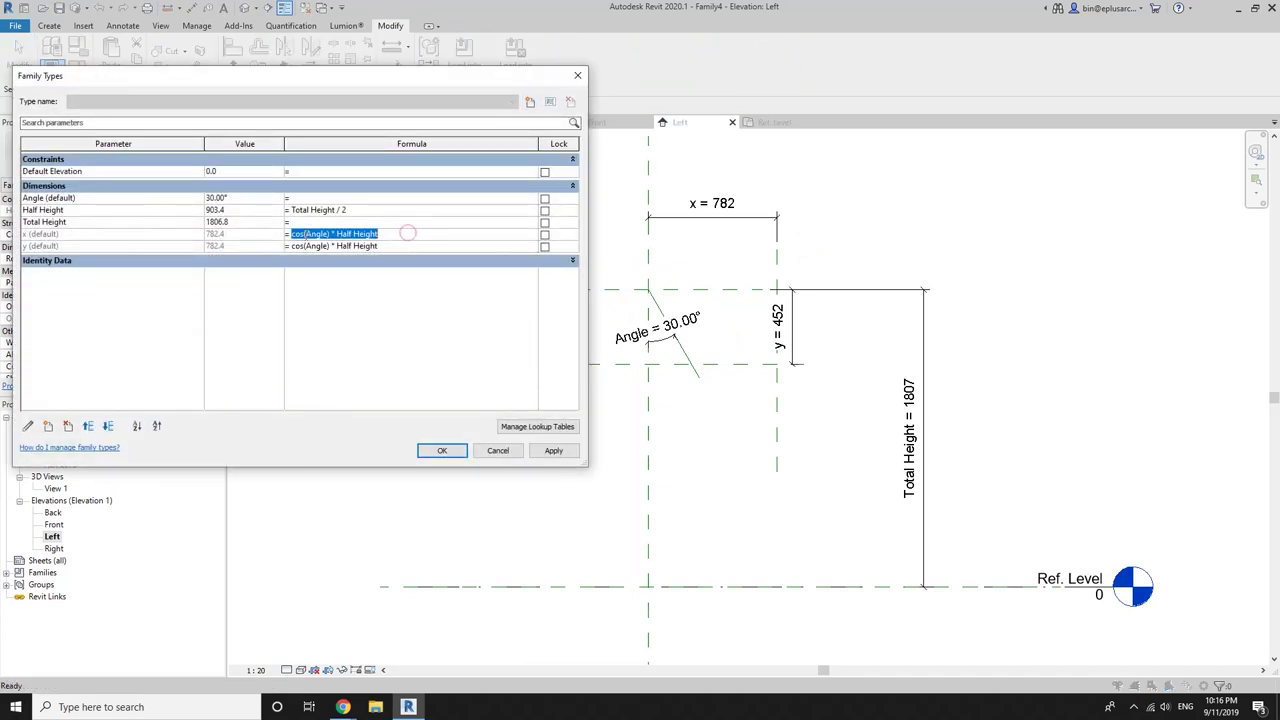
key(Home)
key(Right)
key(Right)
key(Right)
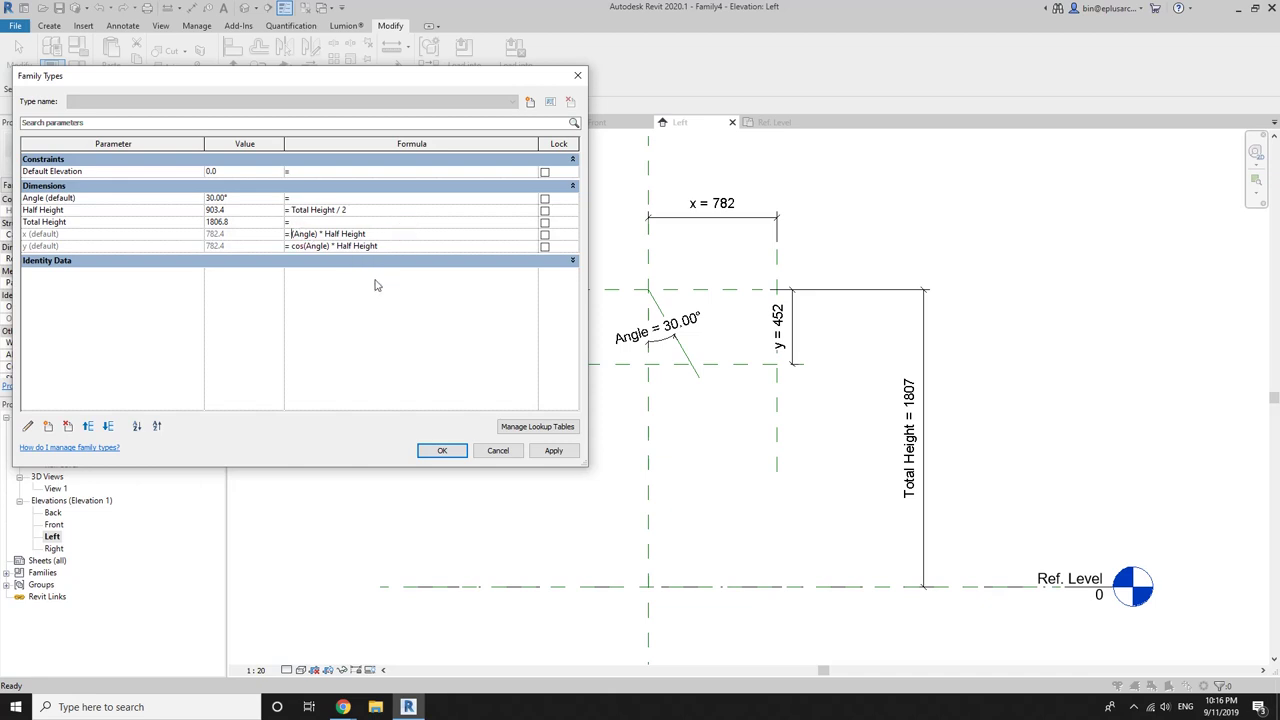
text(sin)
key(Return)
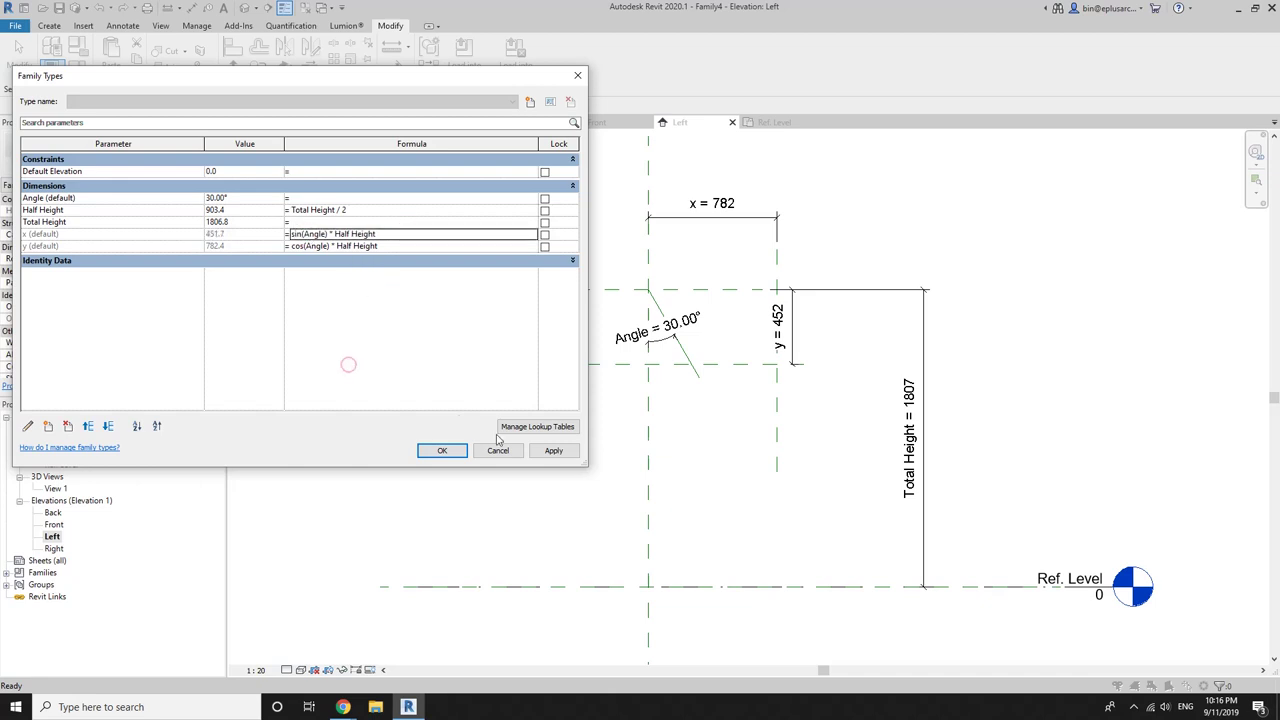
click(553, 450)
click(442, 450)
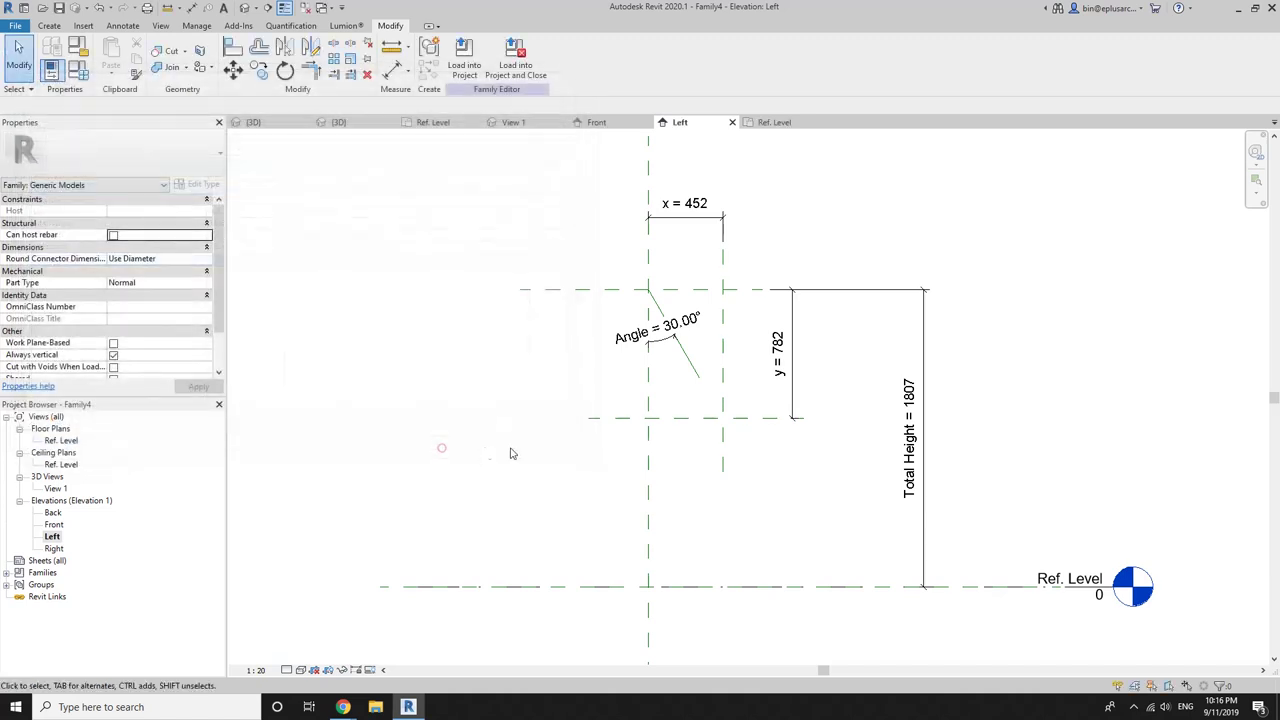
- Flex the angle to 70° as a test, then undo back to 30°
scroll(600, 450, down, 2)
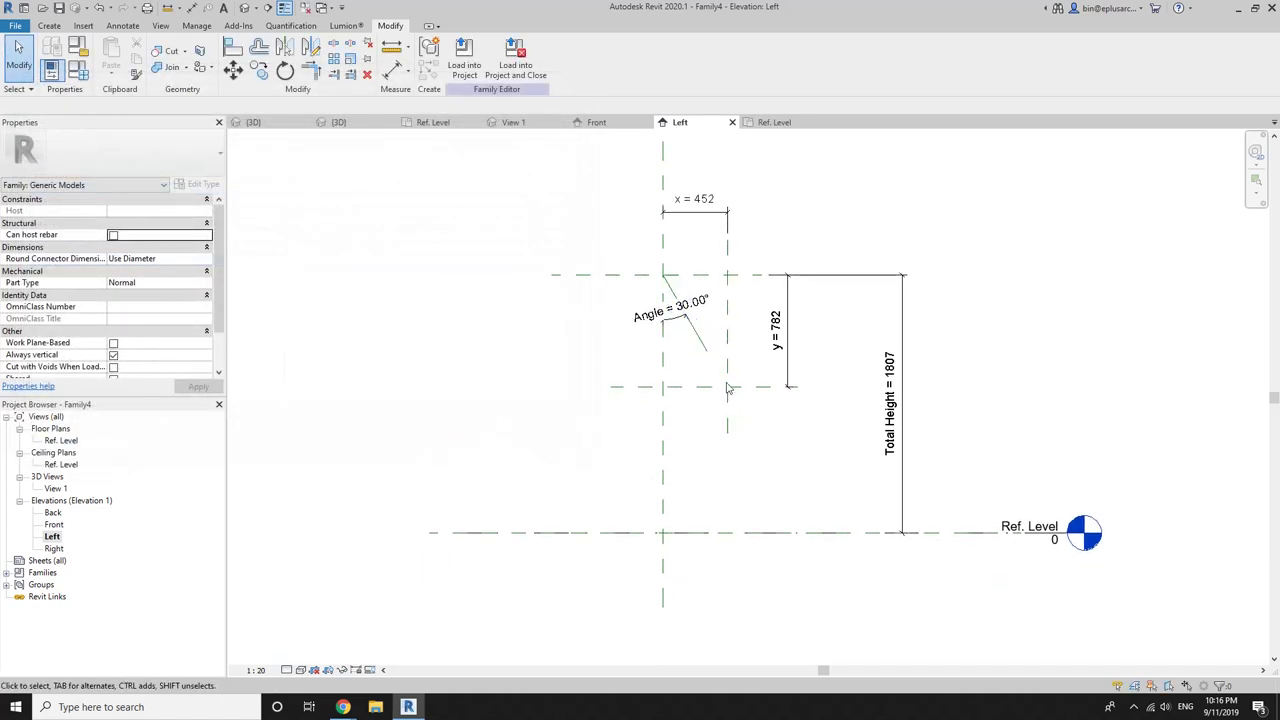
click(733, 408)
click(690, 313)
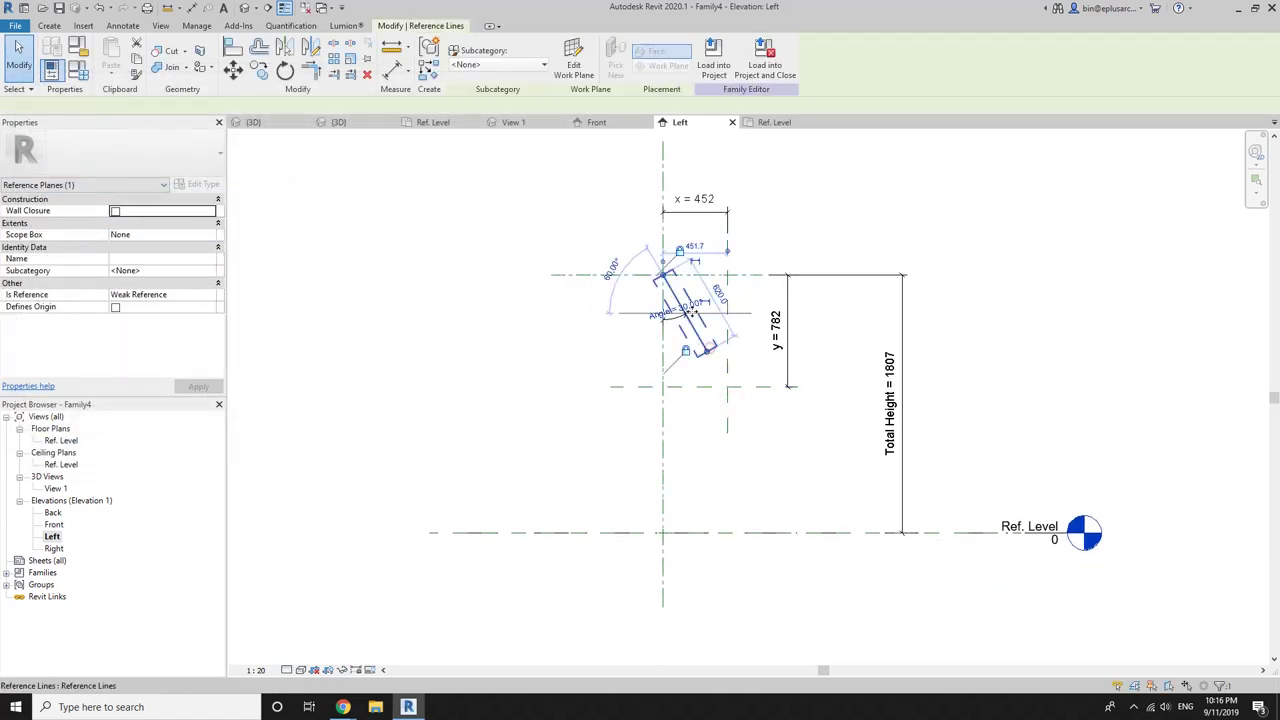
click(690, 305)
text(70)
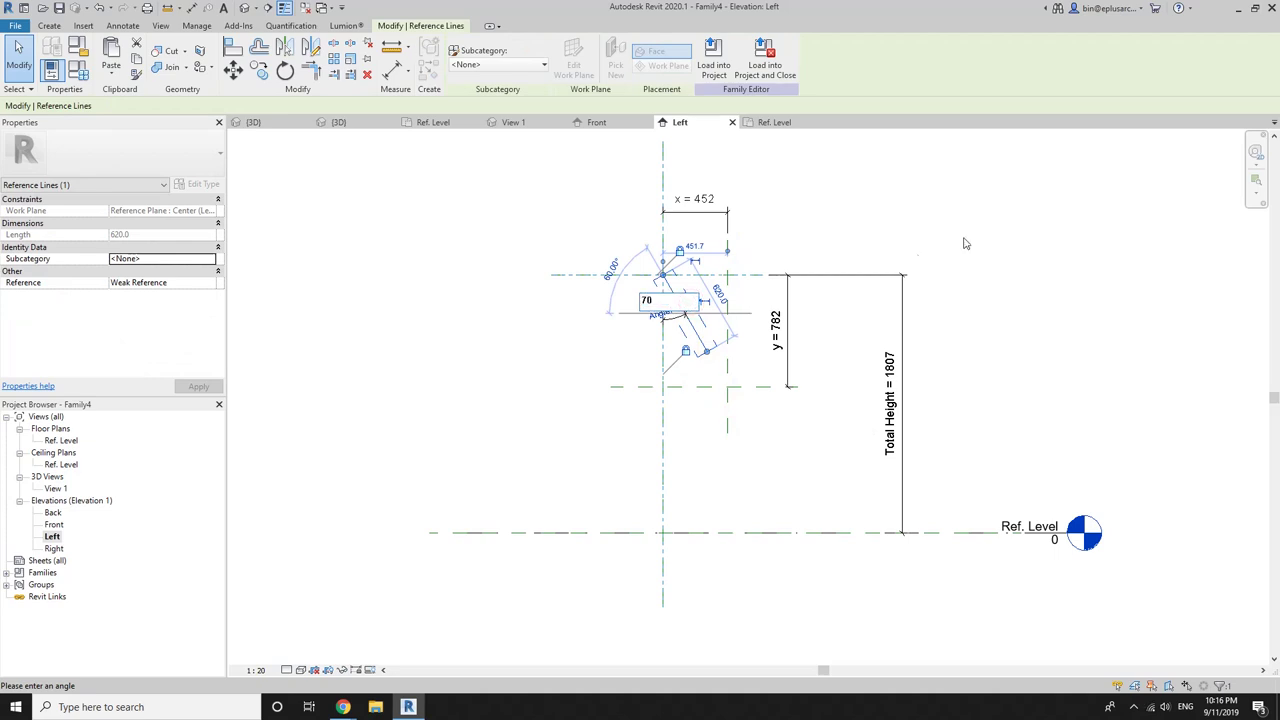
key(Return)
key(Escape)
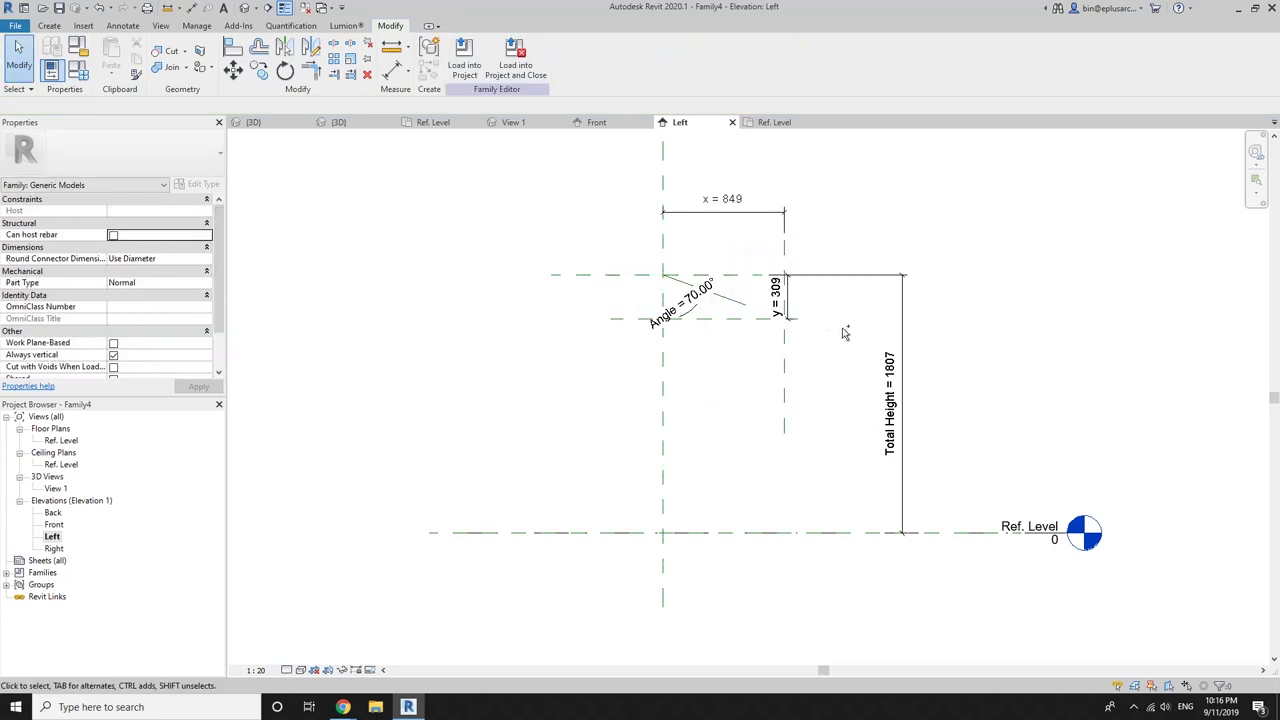
key(ctrl+z)
scroll(600, 455, up, 1)
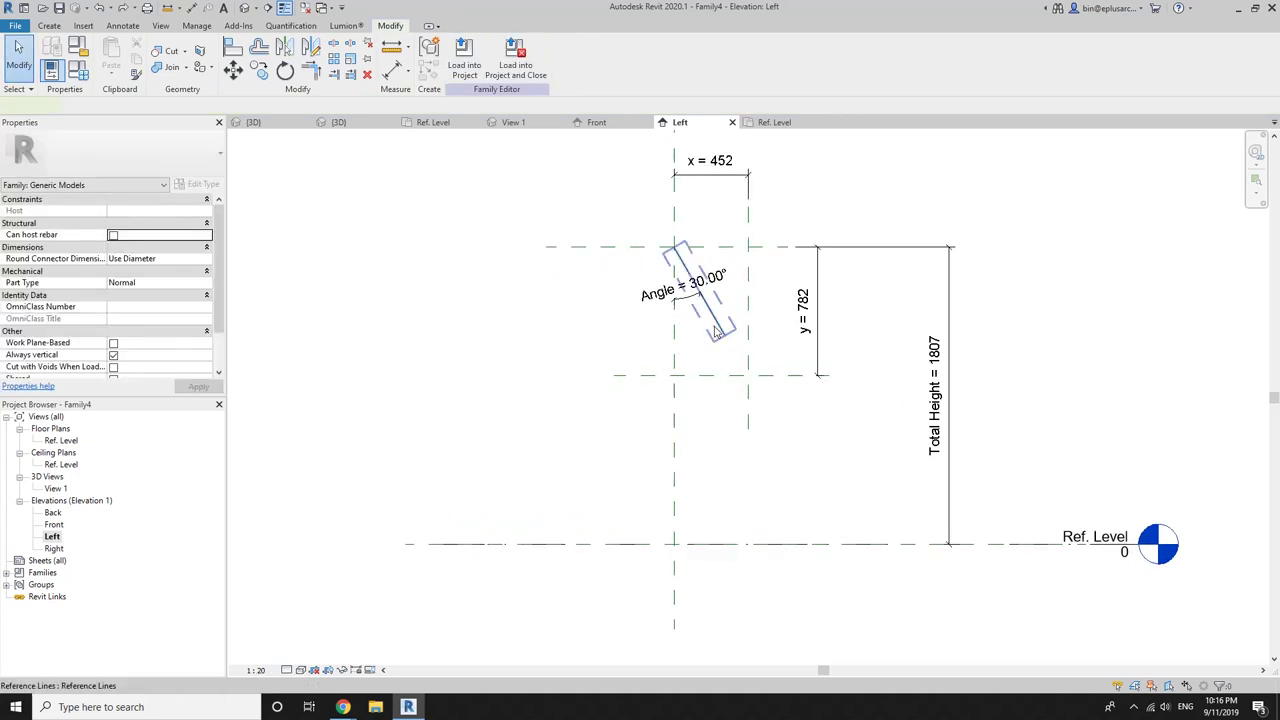
- Draw a new reference line running down-left from the plane intersection
click(715, 332)
key(c)
key(s)
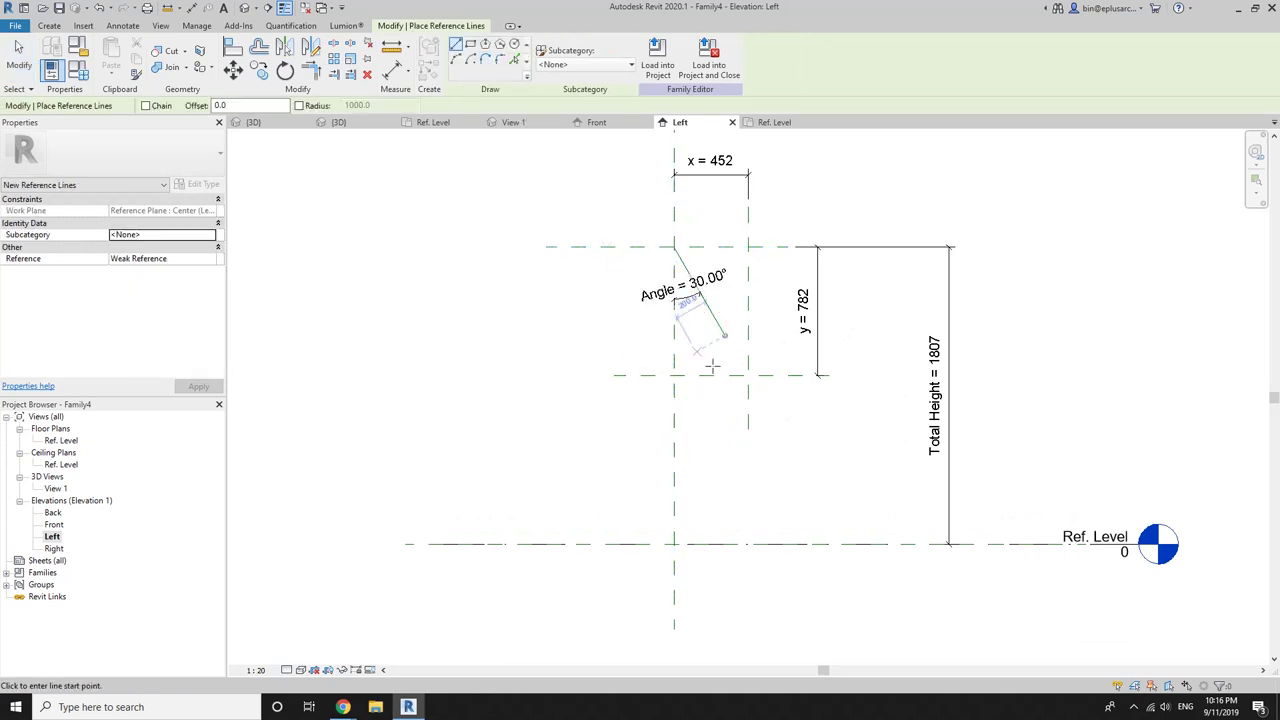
click(748, 375)
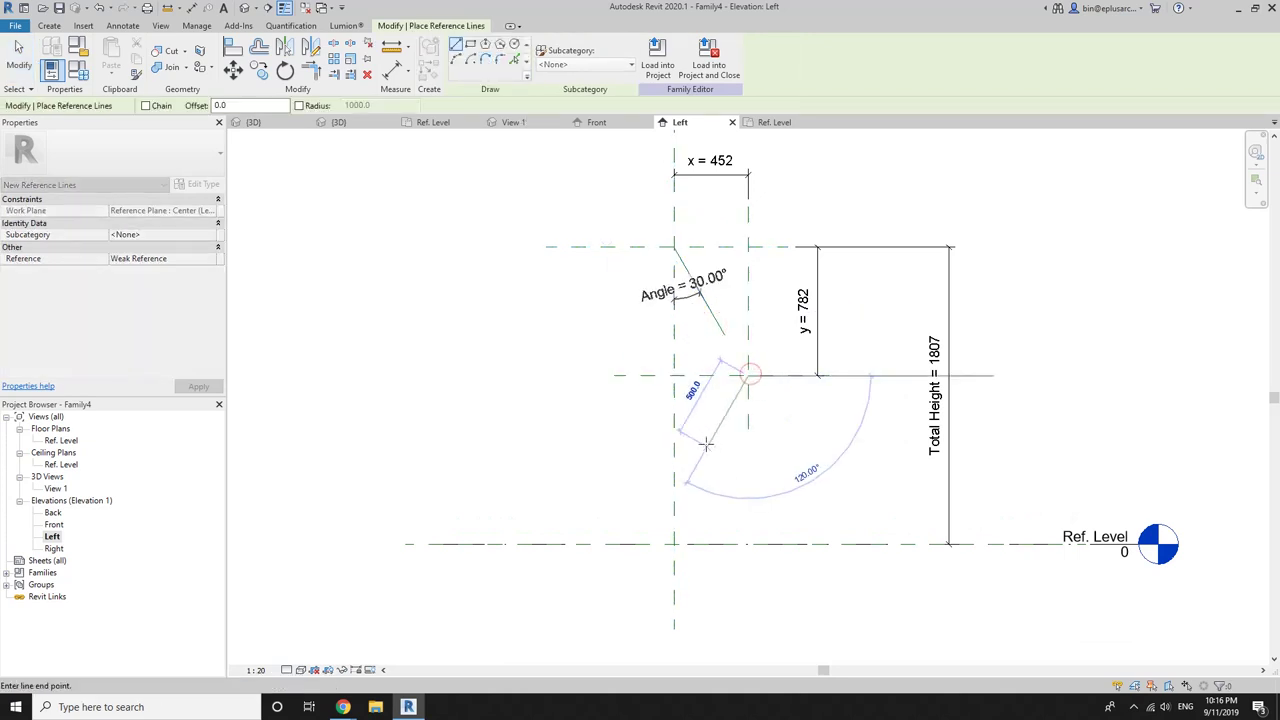
click(704, 441)
scroll(708, 352, up, 3)
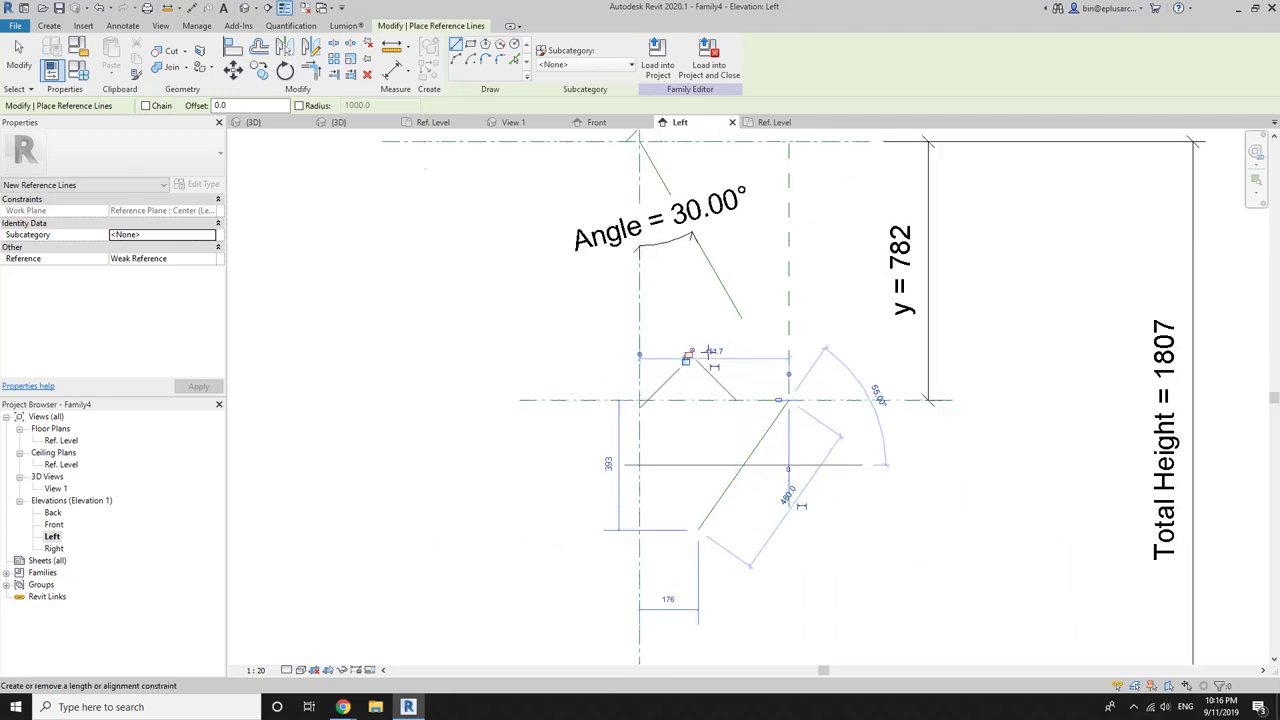
scroll(712, 360, up, 2)
scroll(780, 352, down, 3)
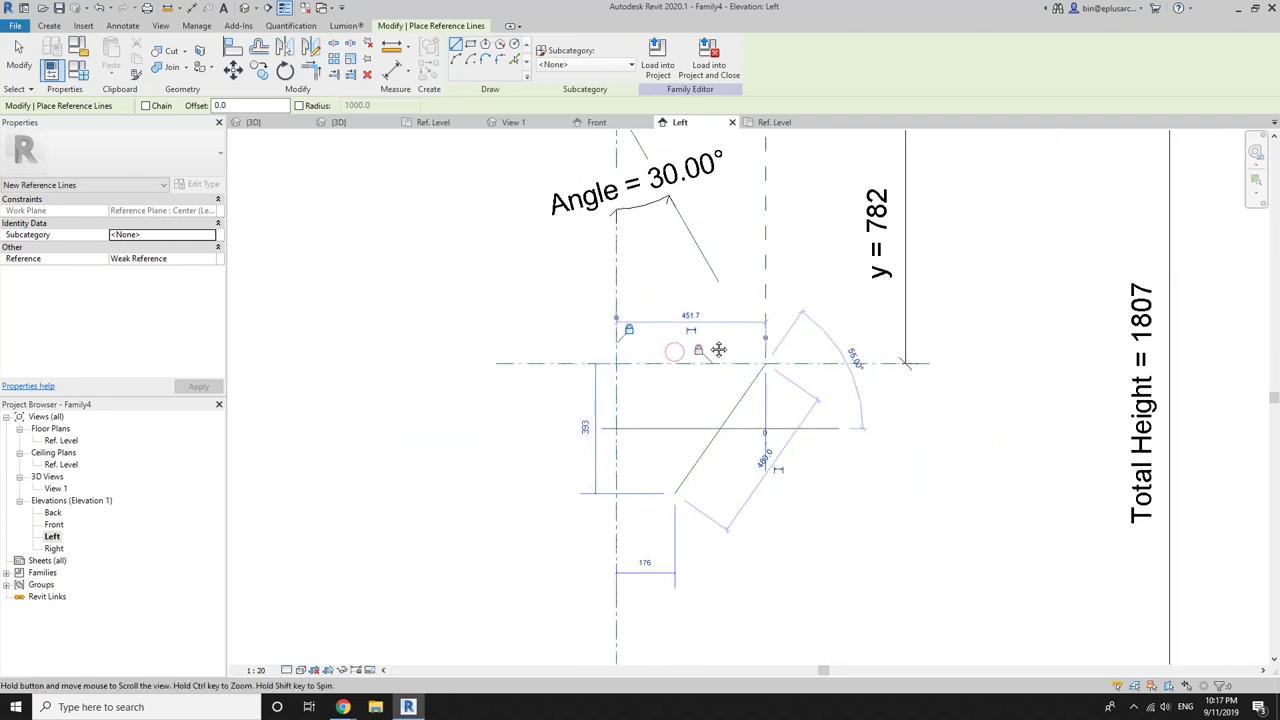
key(Escape)
- Align the new line's end to the vertical reference plane
scroll(770, 410, down, 2)
key(a)
key(l)
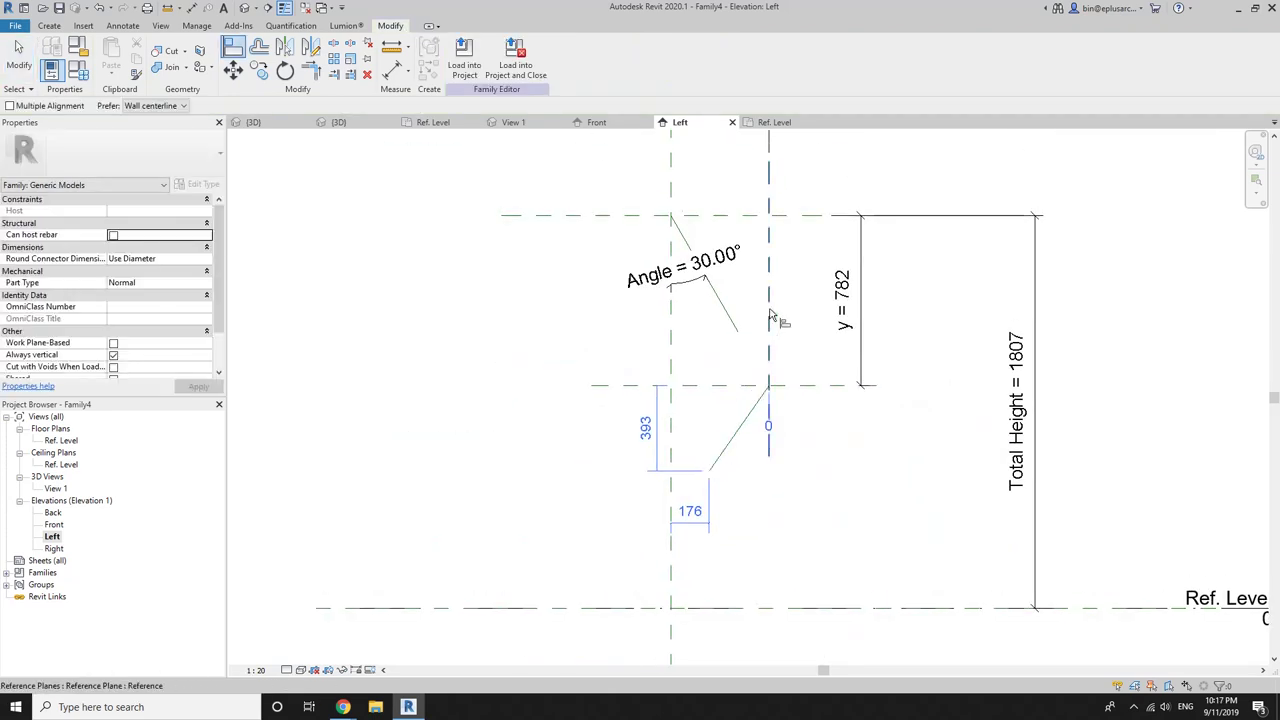
click(767, 392)
key(Escape)
key(Escape)
scroll(700, 335, down, 2)
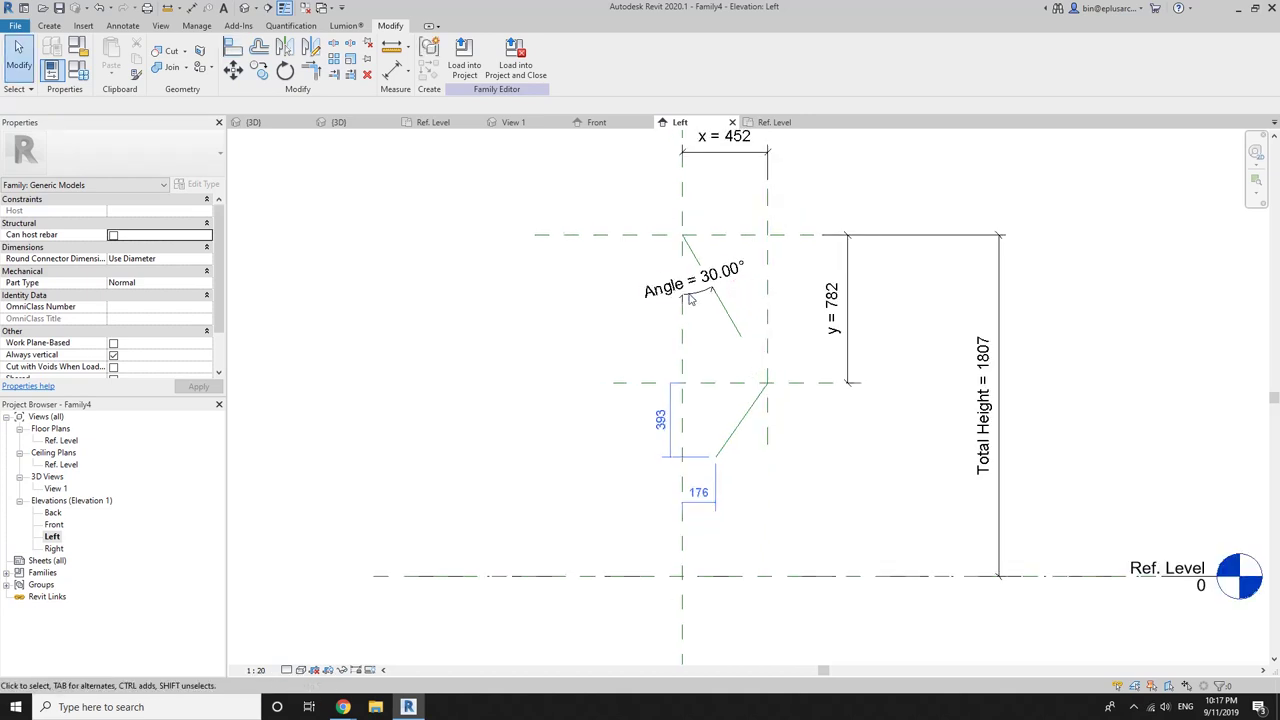
scroll(773, 378, up, 1)
- Add an angular dimension to the new diagonal line and label it with the Angle parameter
key(d)
key(i)
scroll(775, 380, up, 1)
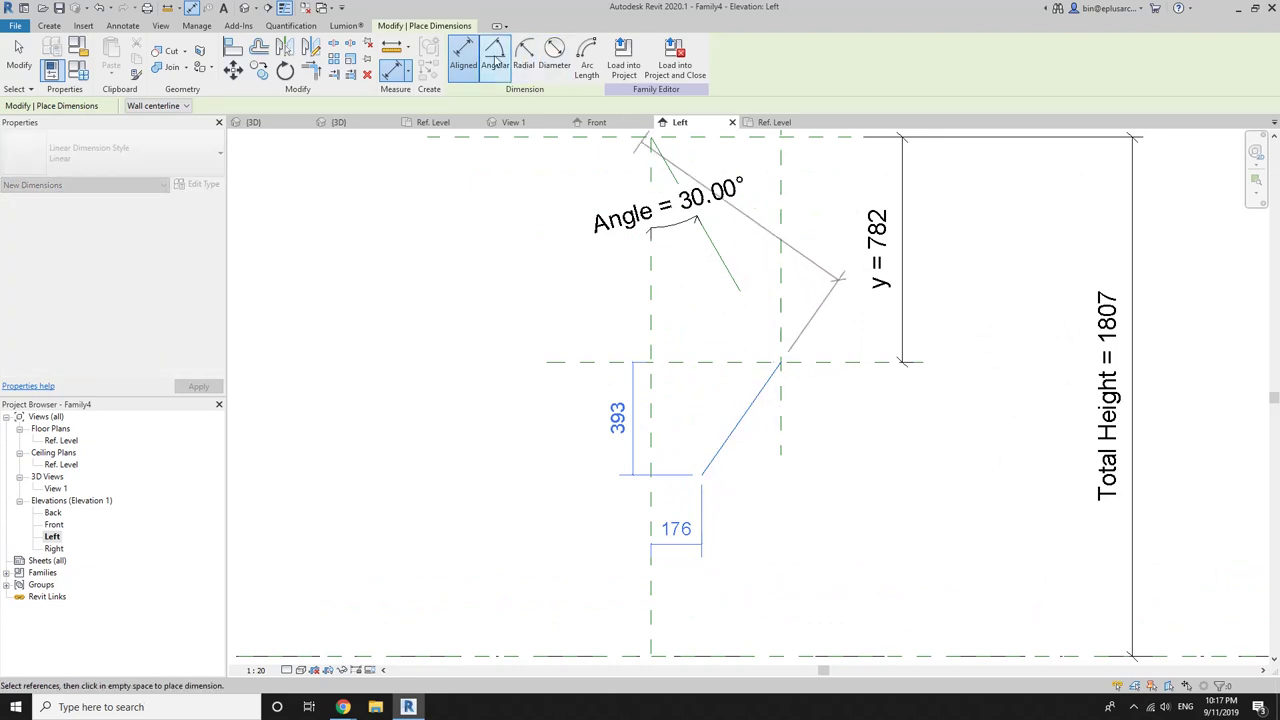
click(495, 55)
click(777, 407)
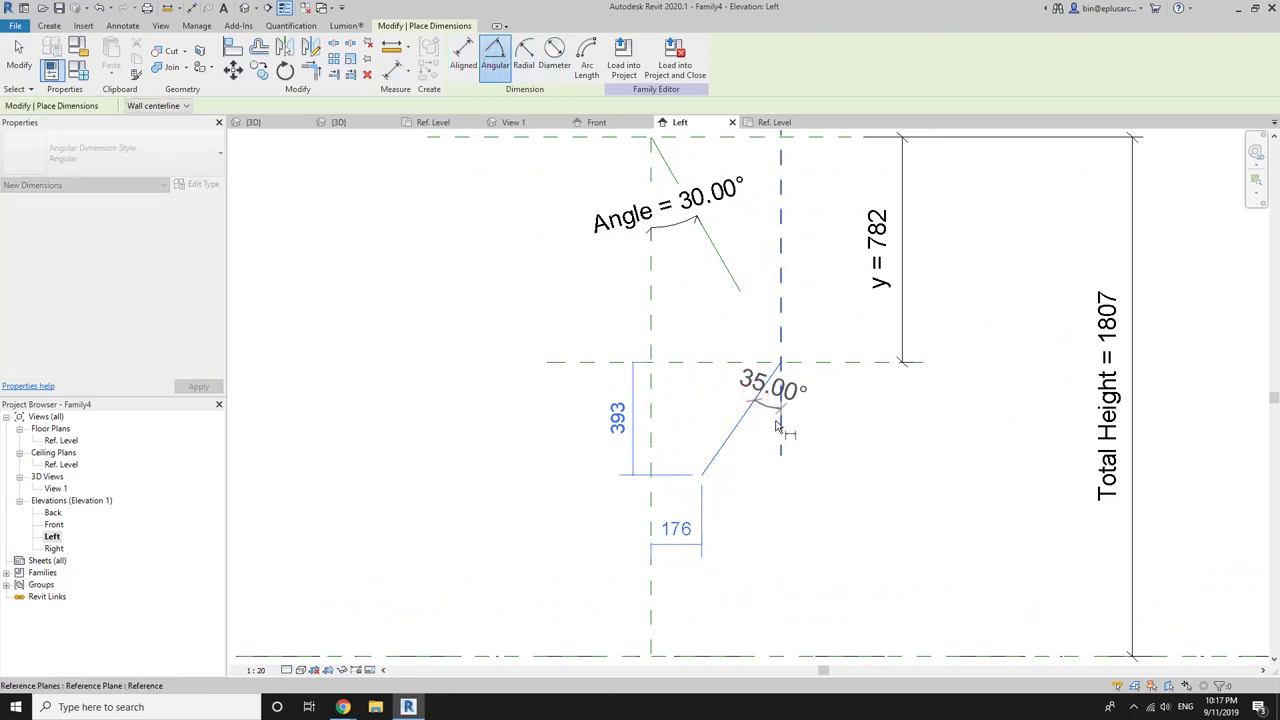
click(766, 488)
scroll(766, 490, down, 1)
key(Escape)
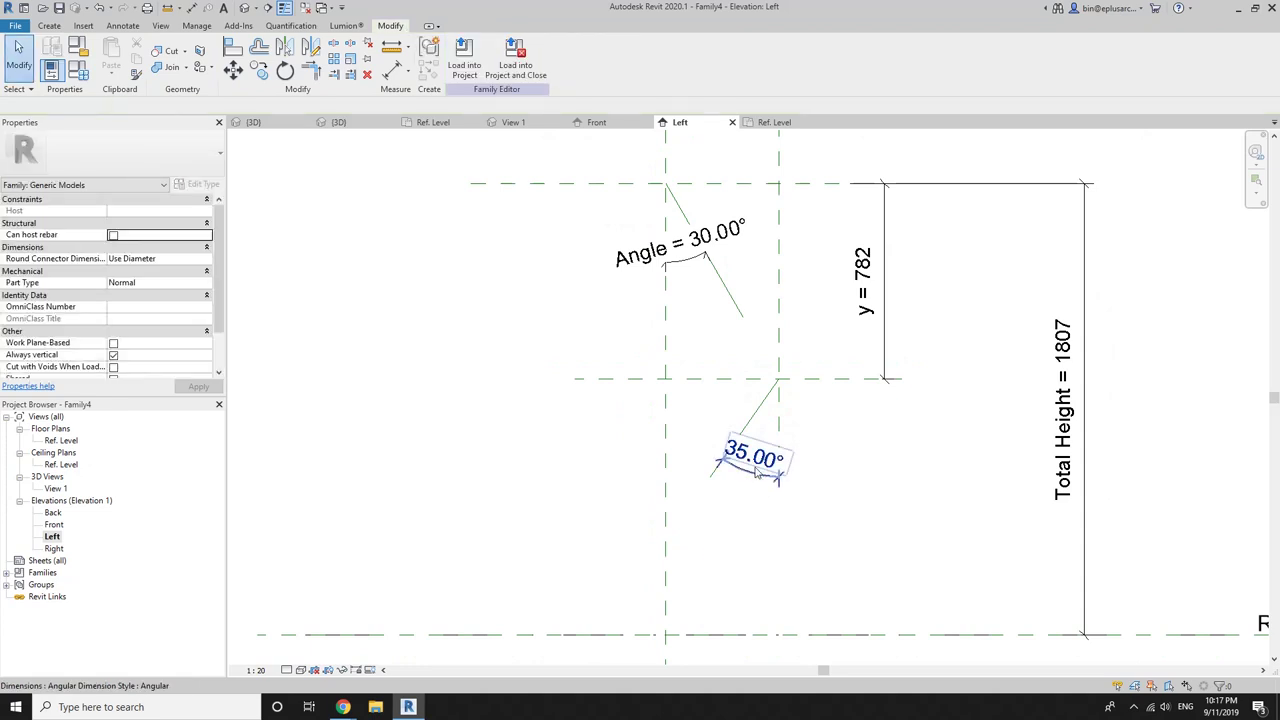
click(515, 56)
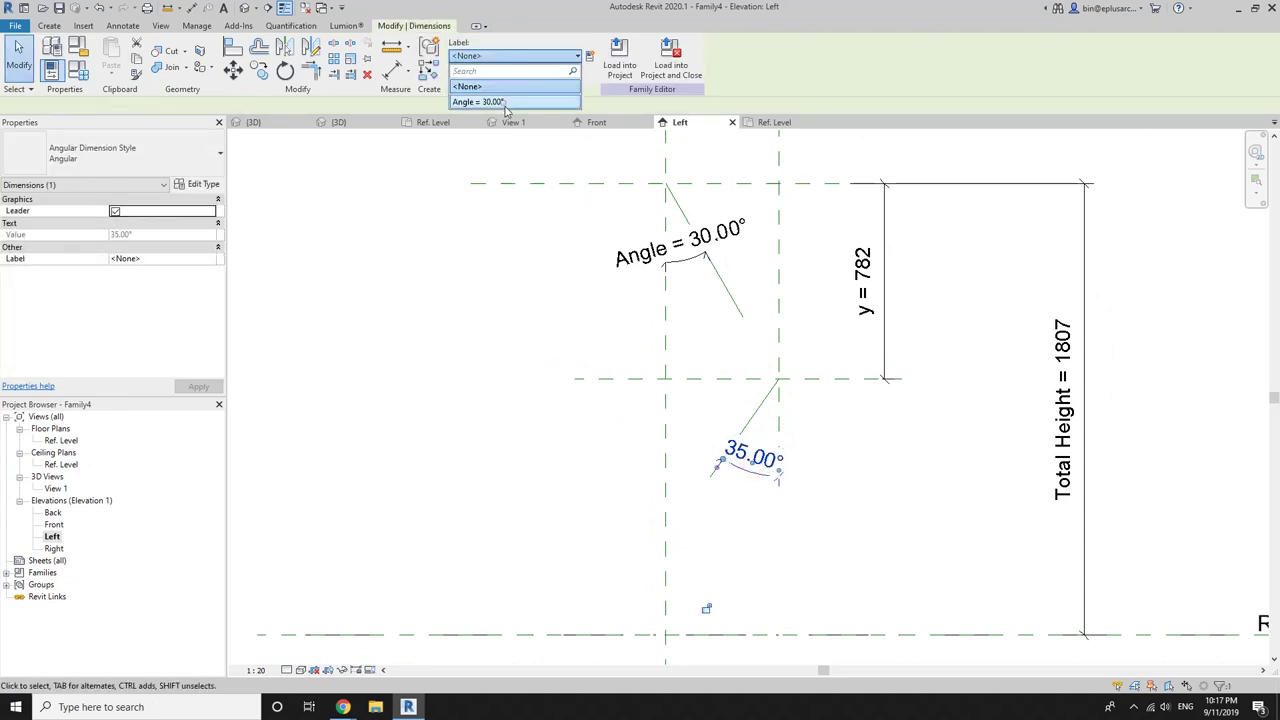
click(478, 101)
key(Escape)
- Close inactive views, keeping only the two 3D views and Left
scroll(700, 340, down, 2)
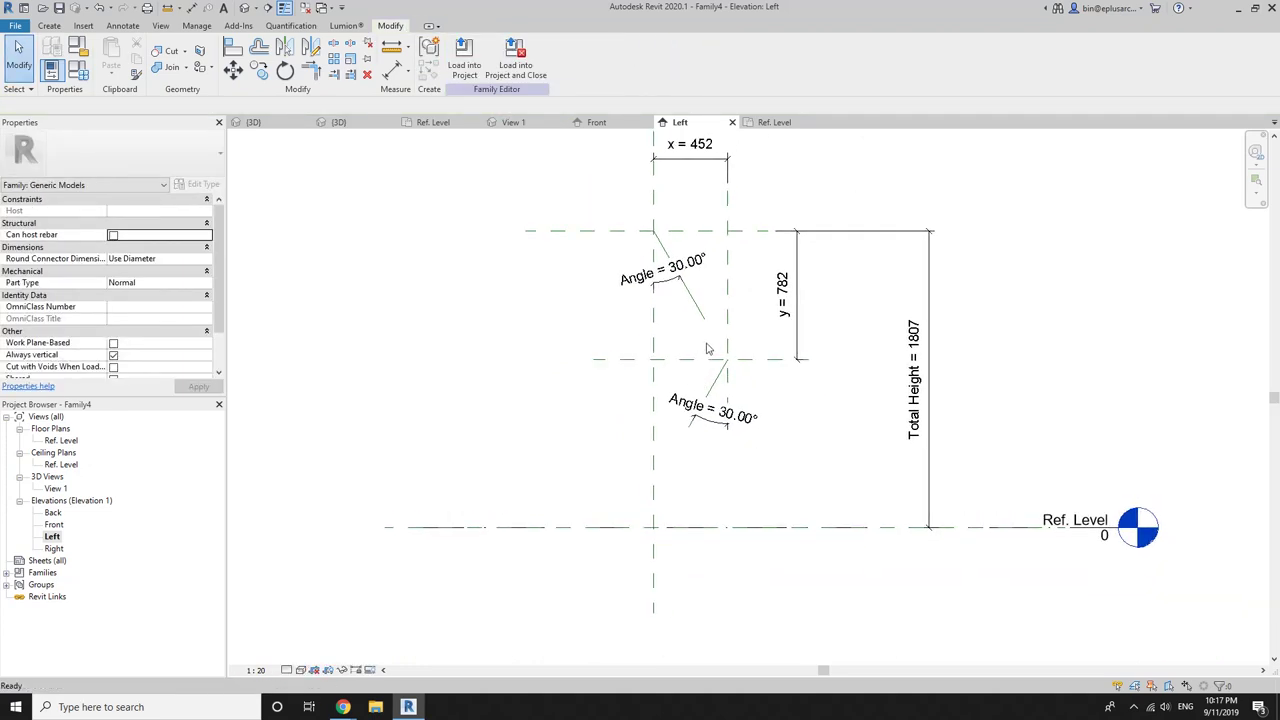
middle_drag(713, 368, 707, 394)
click(306, 8)
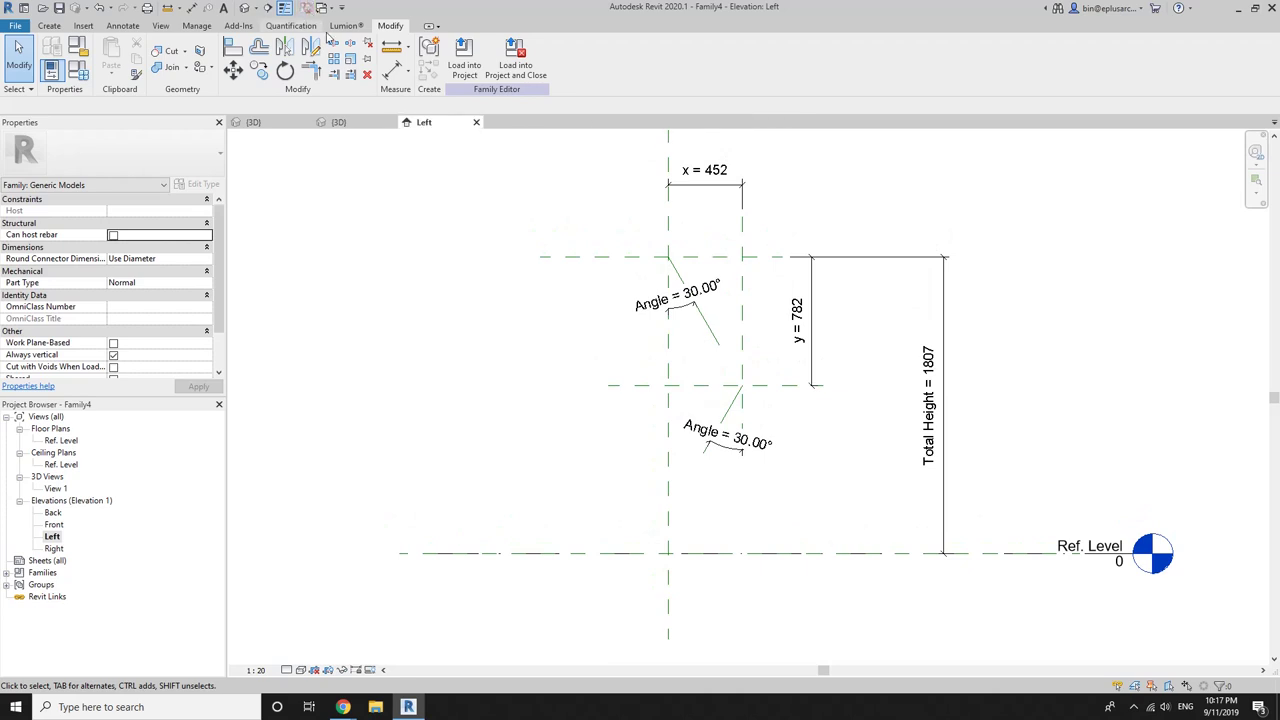
middle_drag(641, 258, 608, 271)
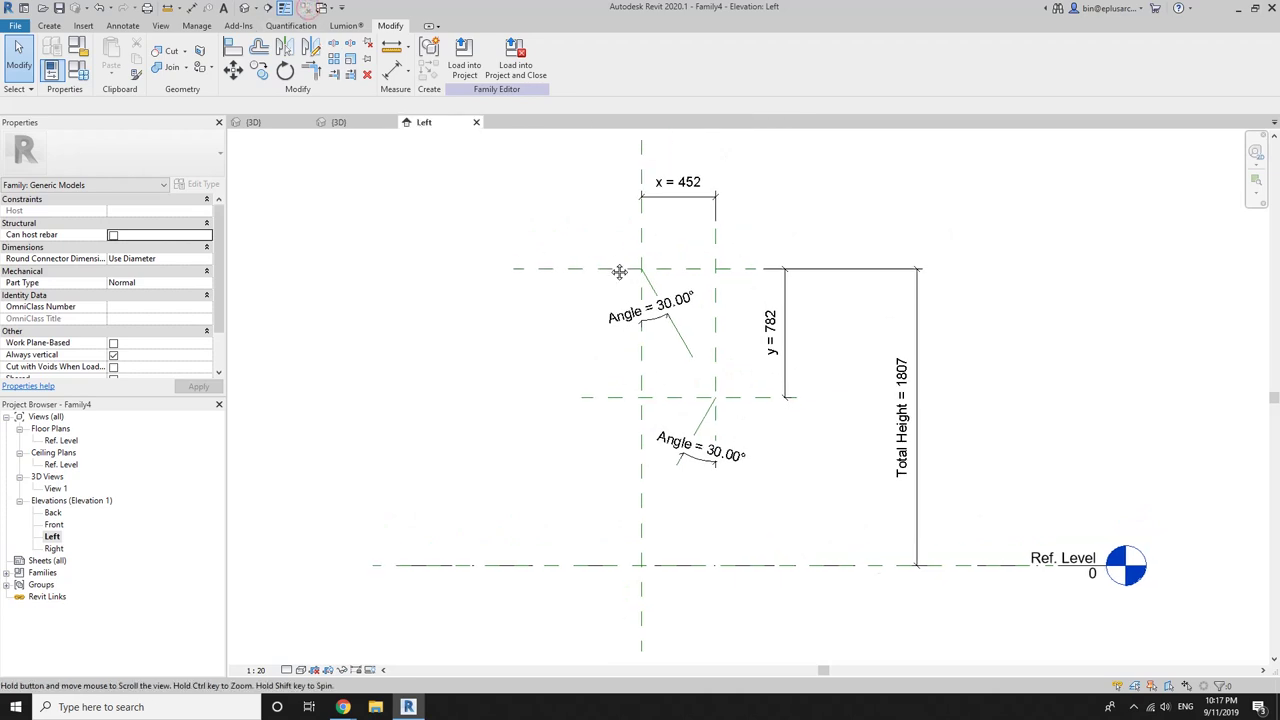
- In Family3's 3D view, tick Work Plane-Based under Family Category and Parameters
click(340, 122)
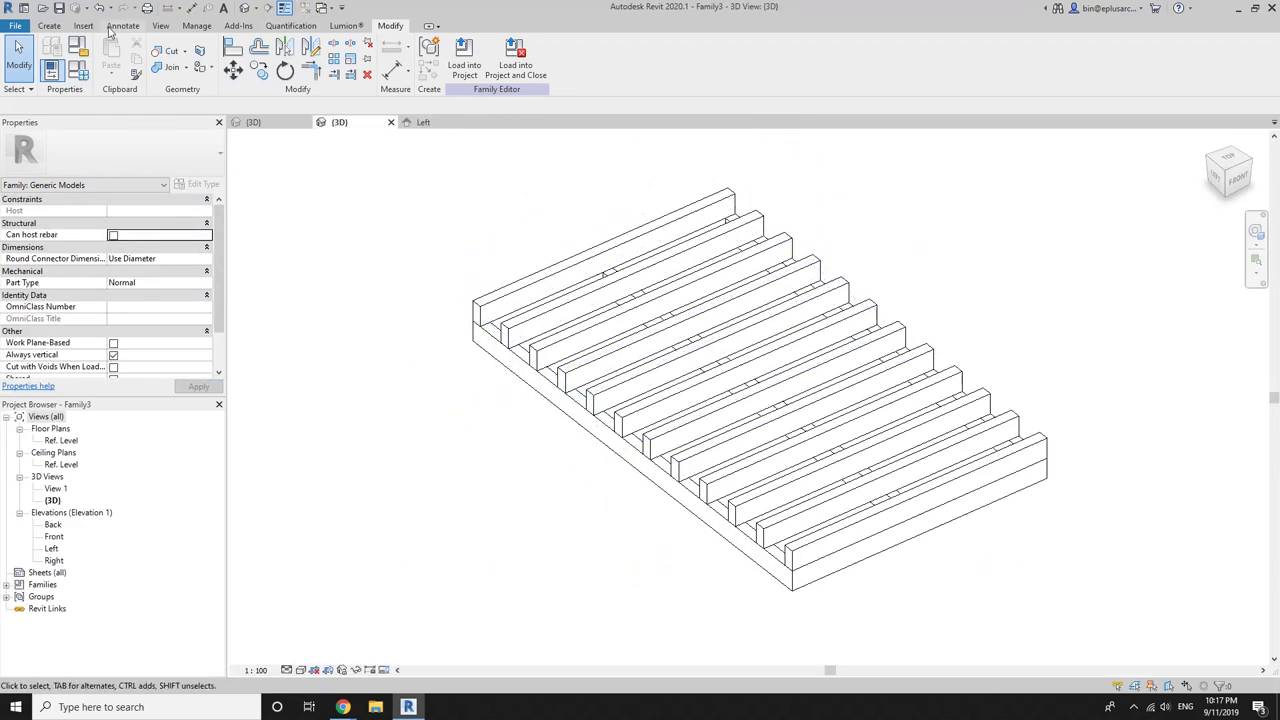
click(78, 50)
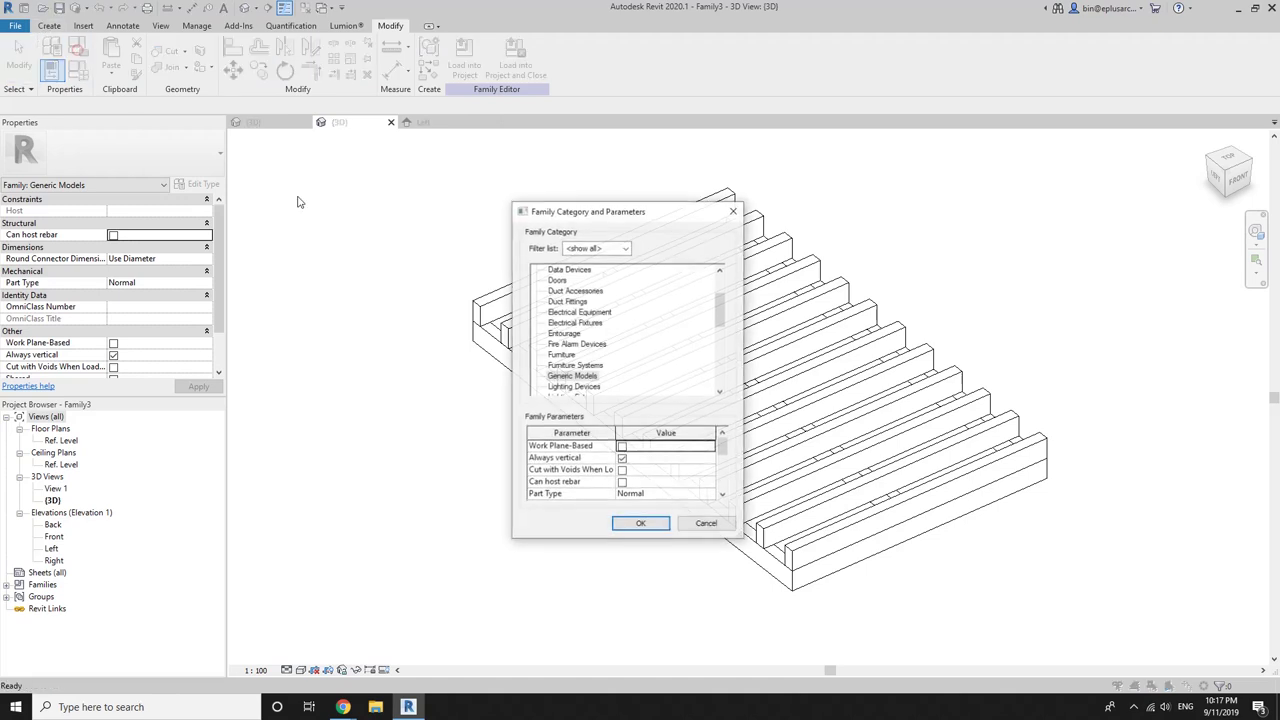
click(622, 459)
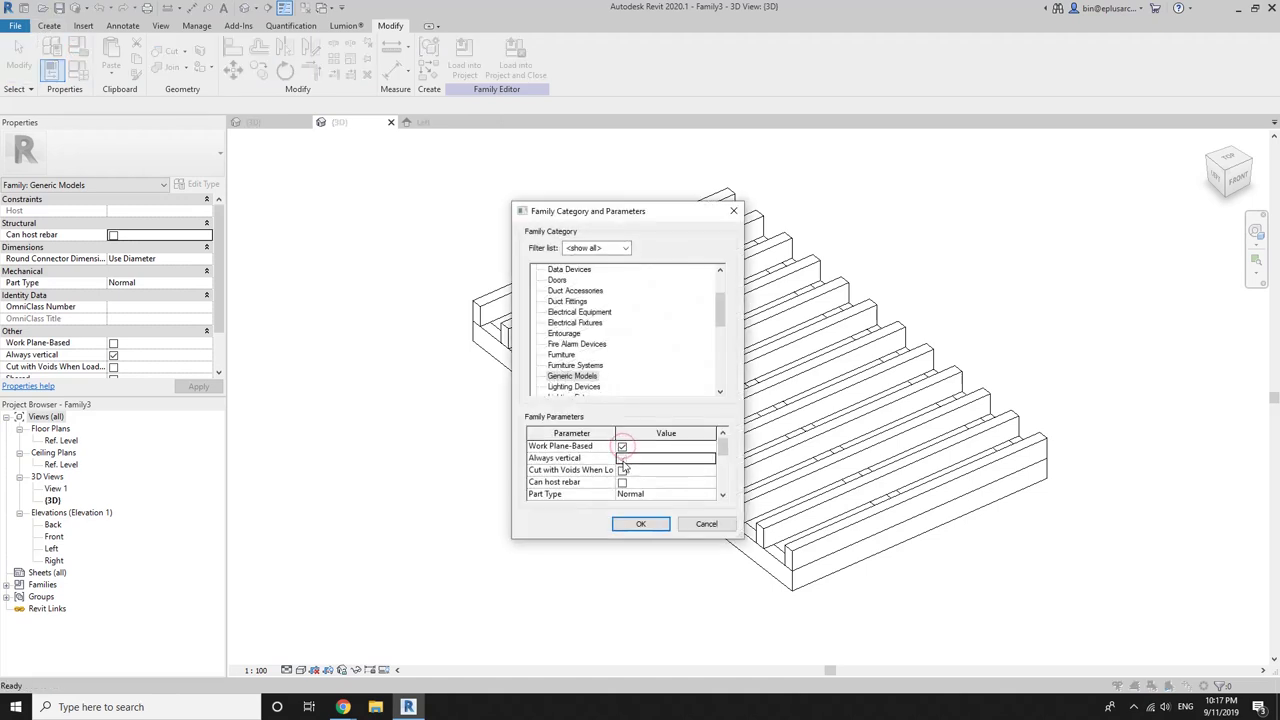
click(640, 524)
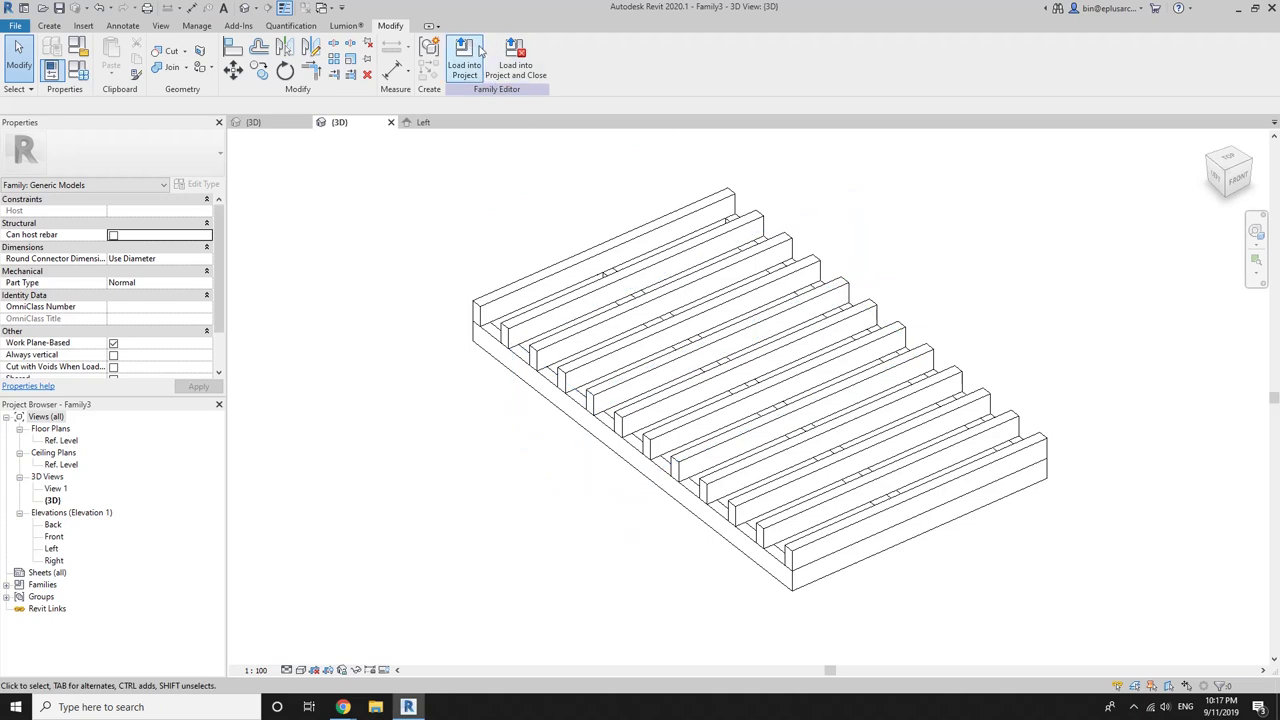
- Load Family3 into Family4
click(466, 60)
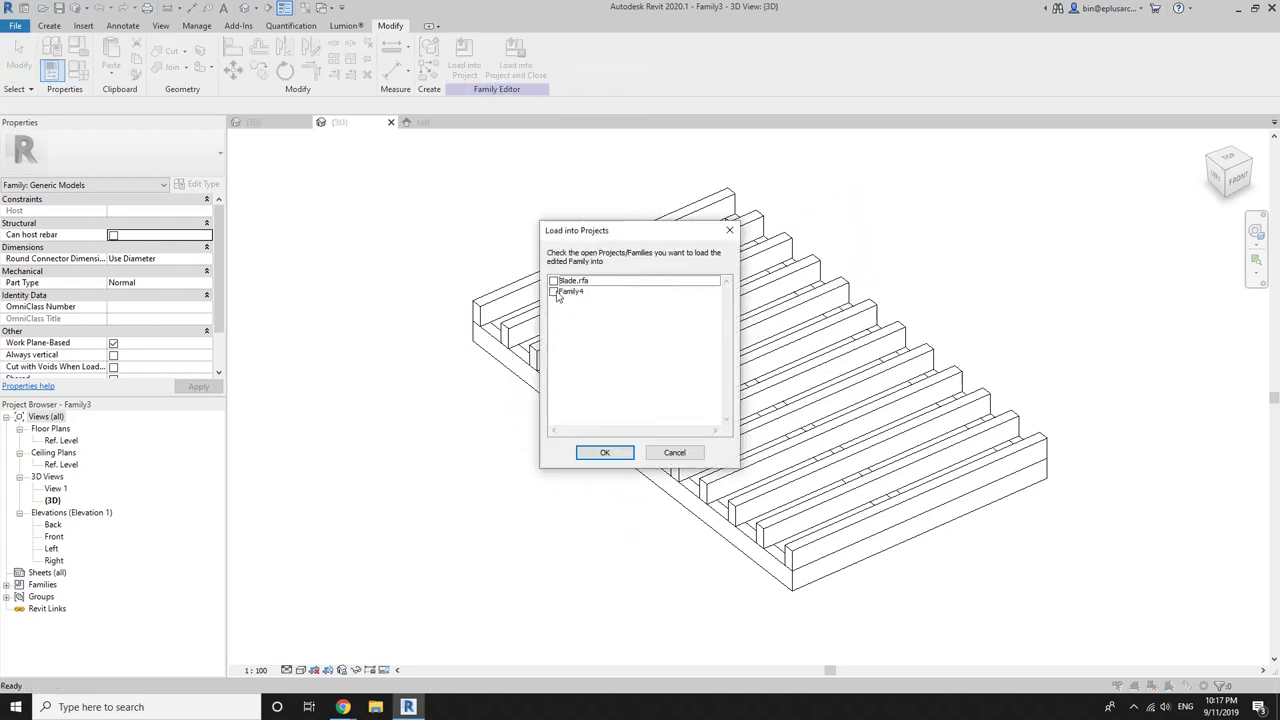
click(553, 291)
click(604, 452)
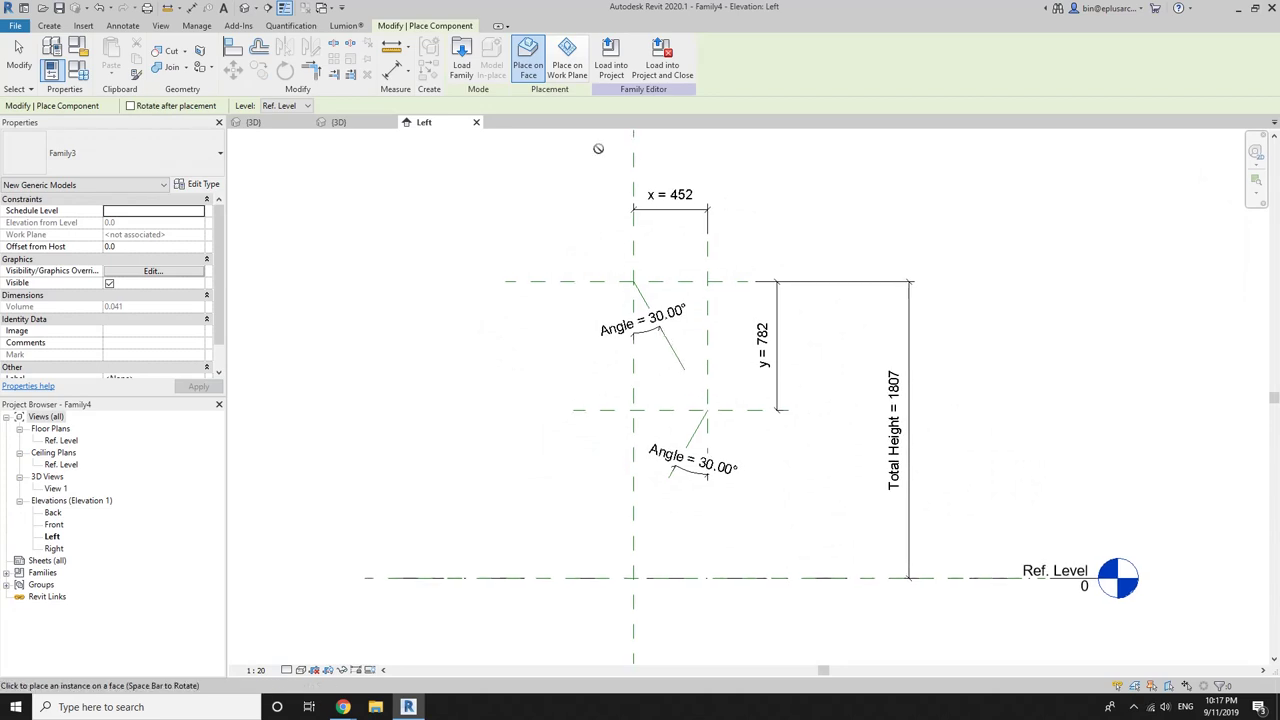
- Set Family3 to place on a work plane, picking the angled reference line as host
click(567, 57)
click(333, 106)
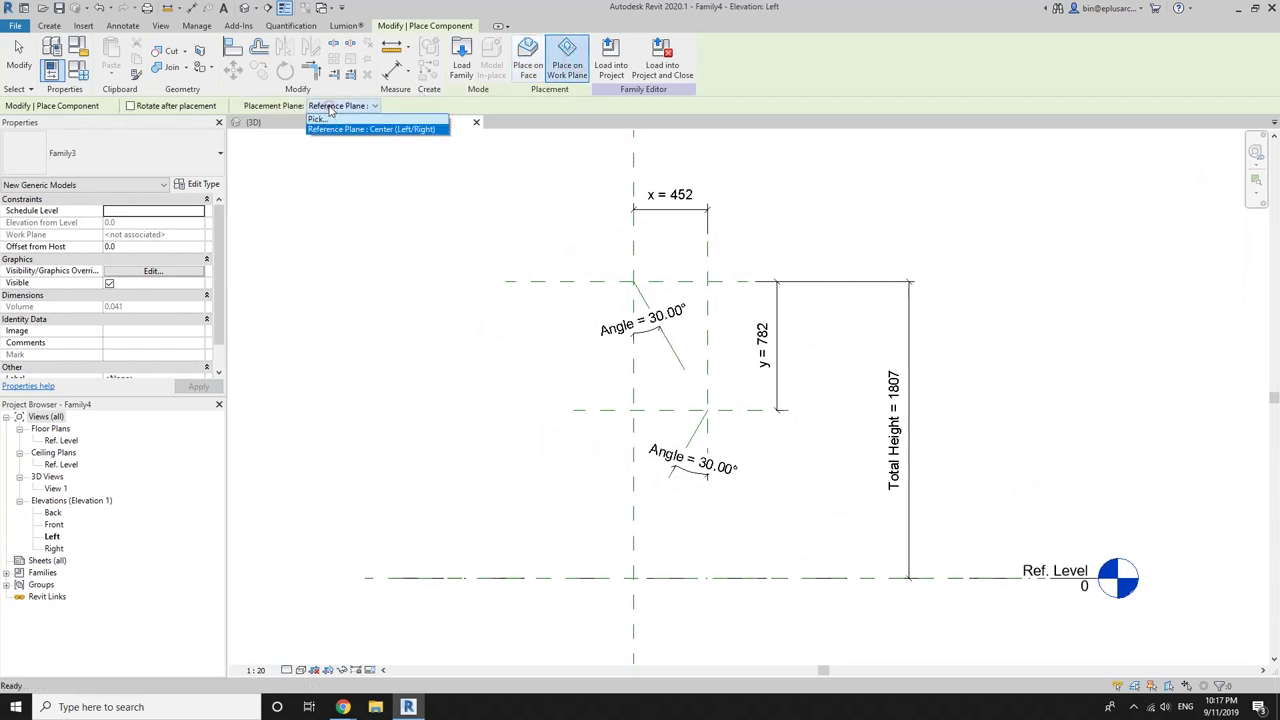
click(321, 121)
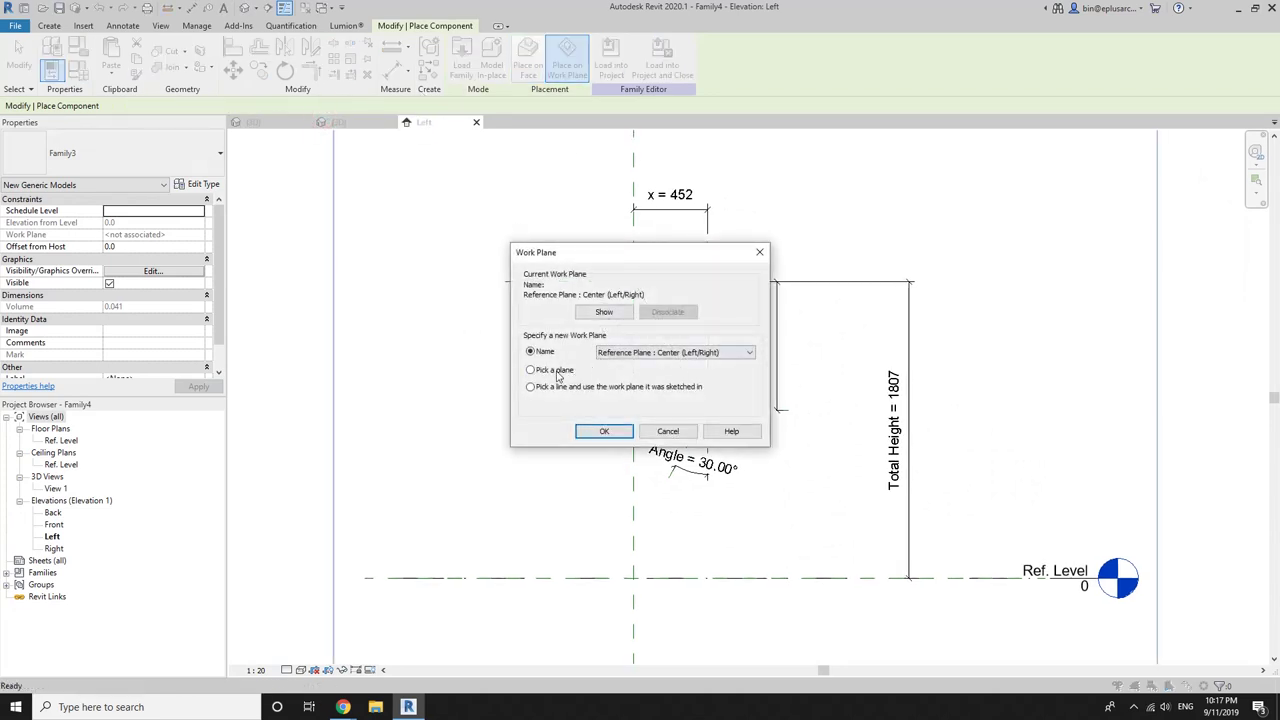
click(605, 432)
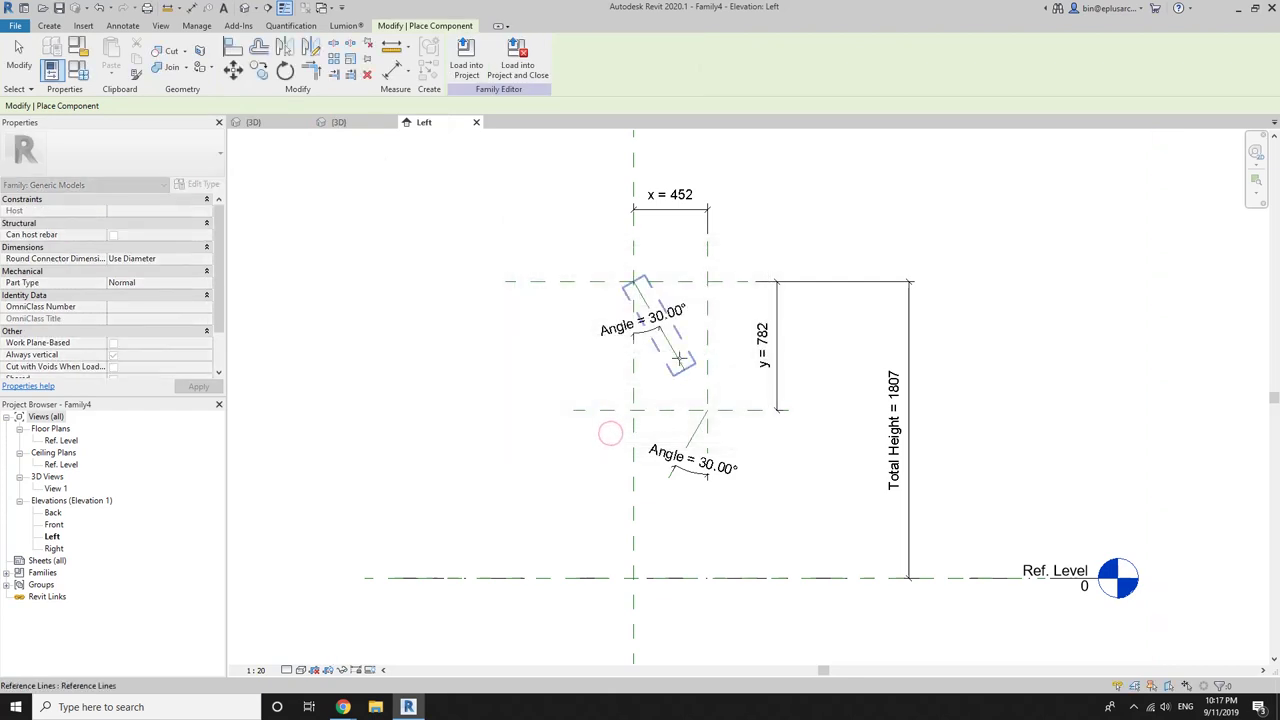
click(676, 354)
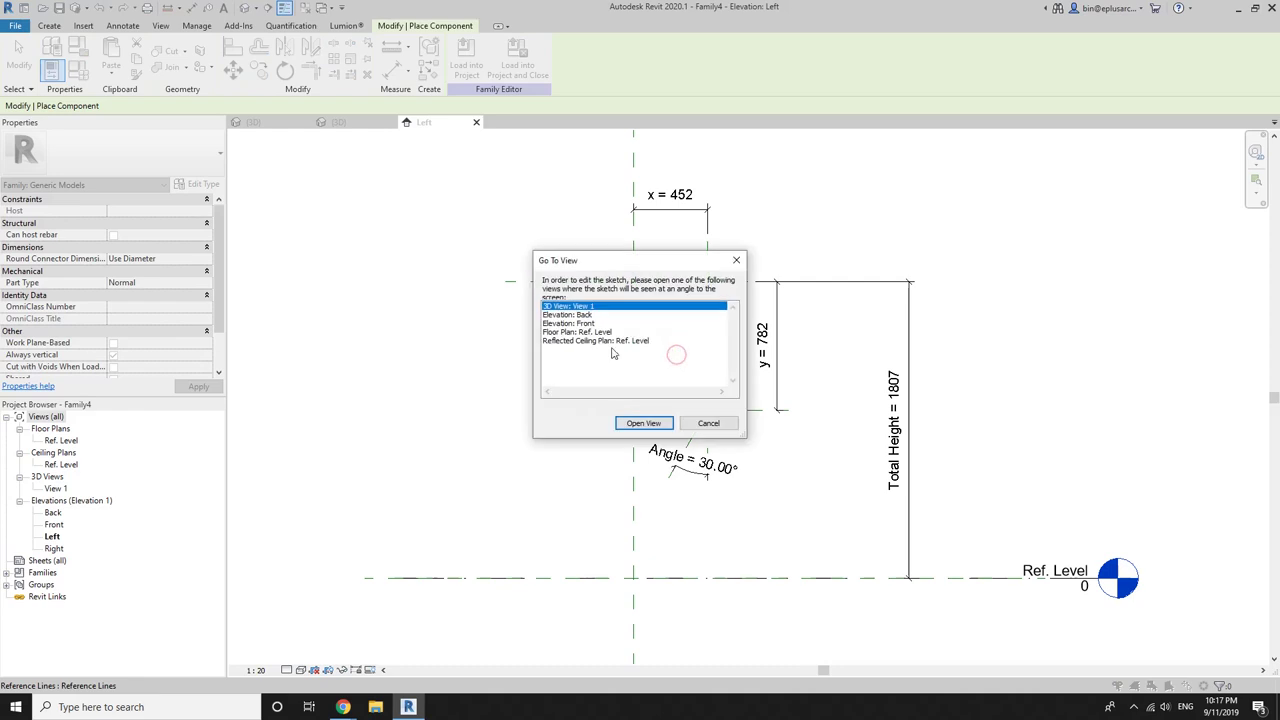
- In 3D View 1, orient the panel preview with Space while checking the louvre reference photo
click(656, 425)
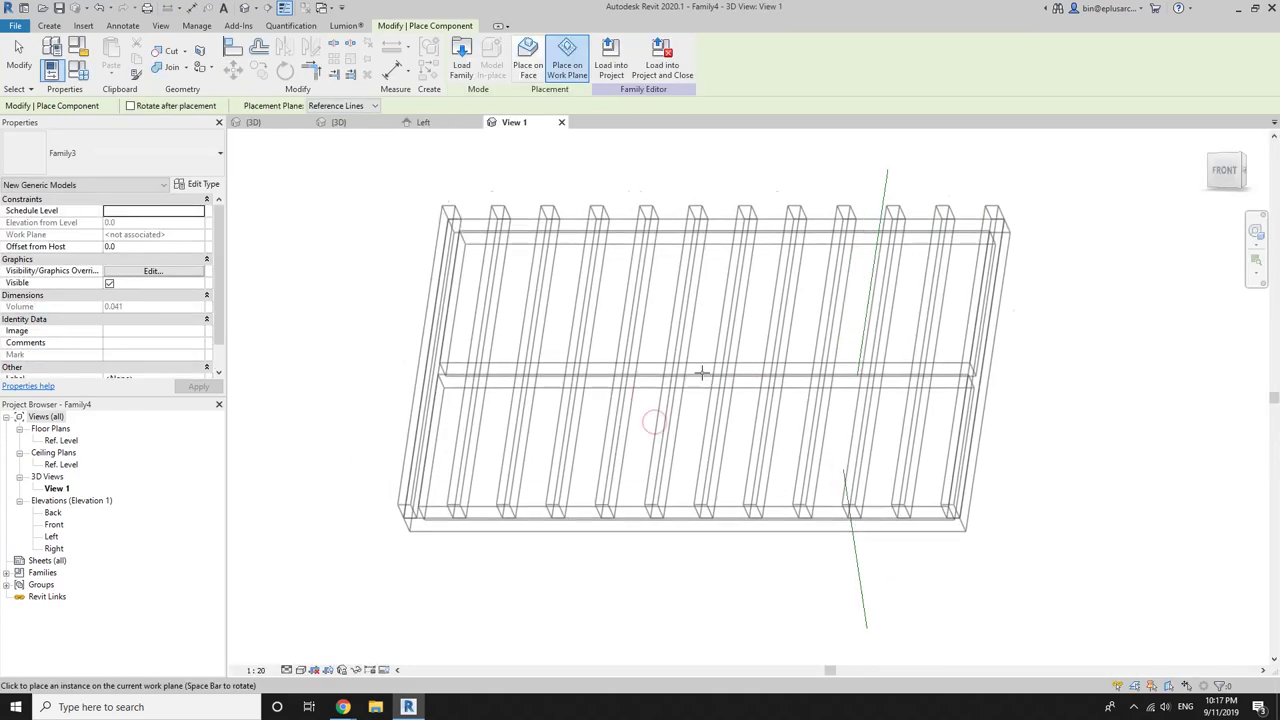
mouse_move(656, 420)
shift+middle_down()
mouse_move(836, 463)
mouse_move(715, 330)
shift+middle_up()
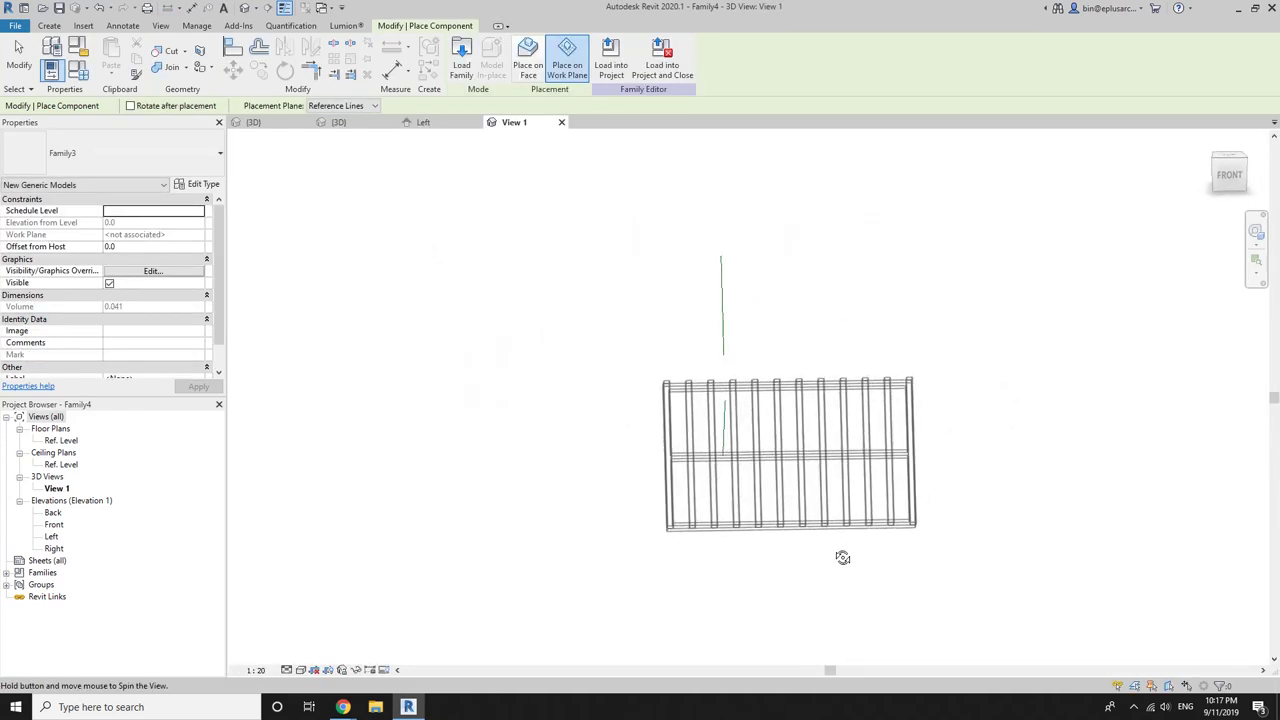
key(space)
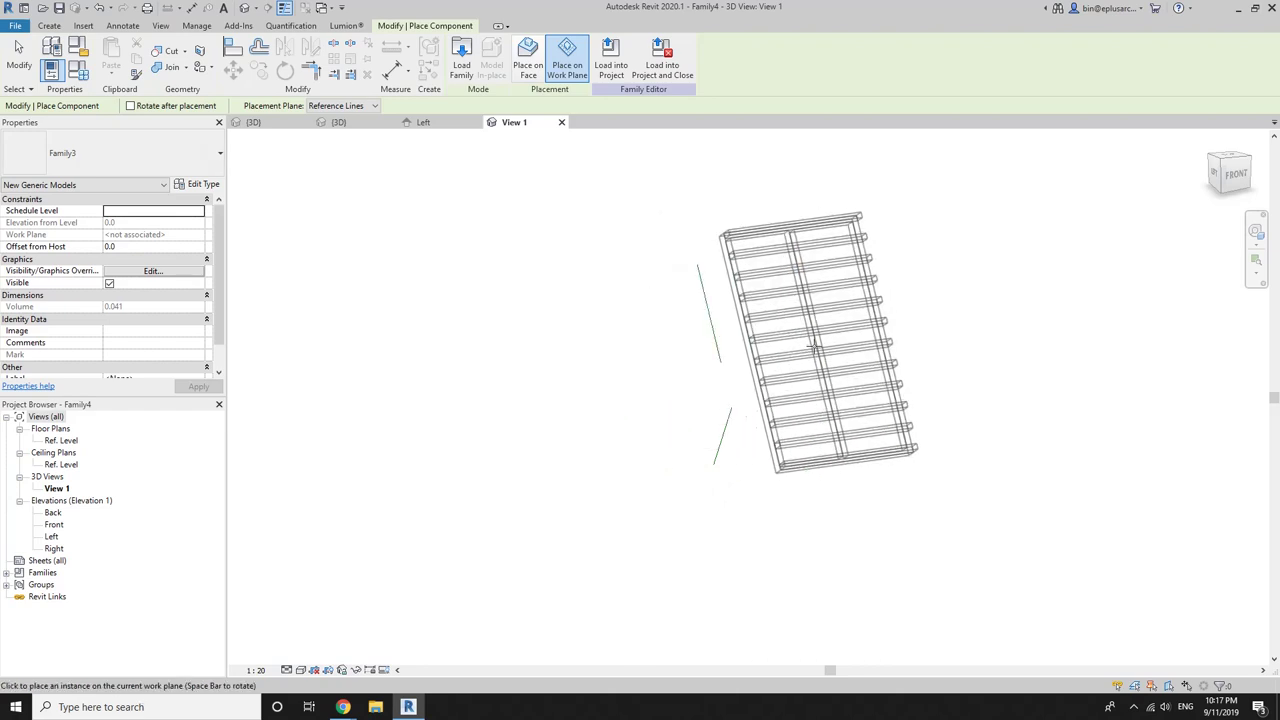
key(space)
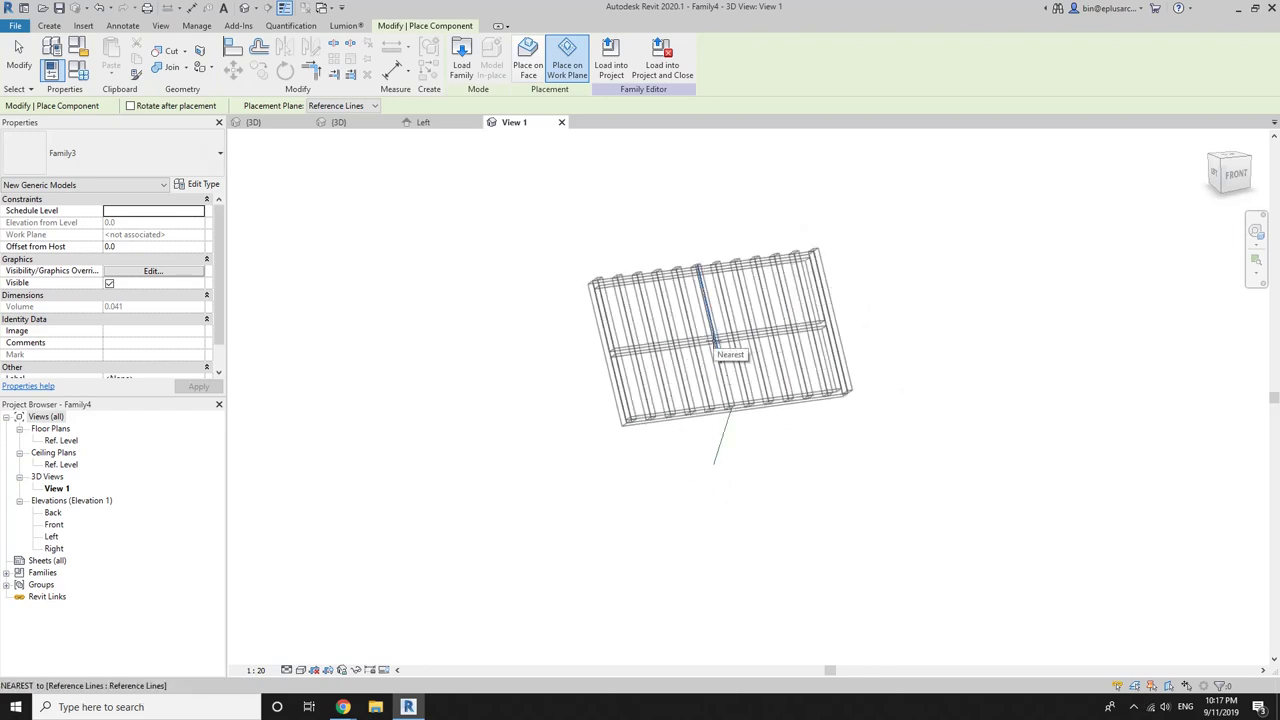
key(space)
key(space)
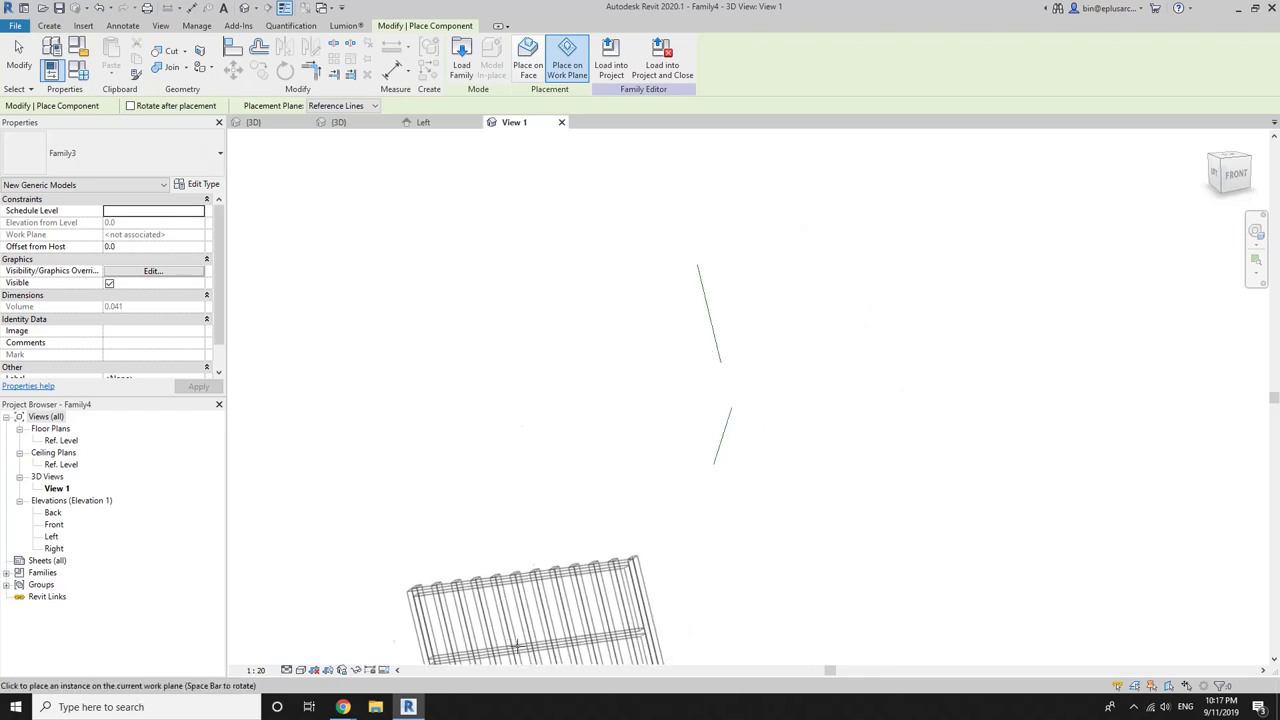
click(384, 645)
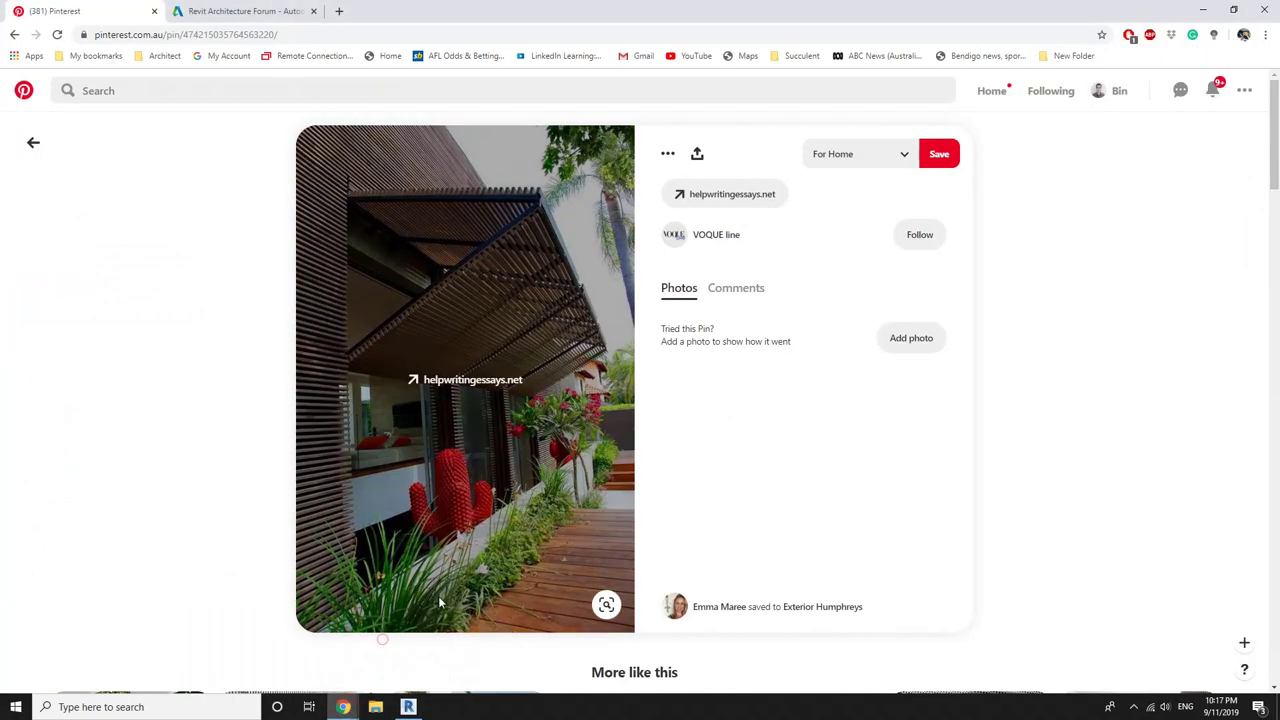
click(408, 707)
- Place the first louvre panel upright at the angled reference line's midpoint
key(space)
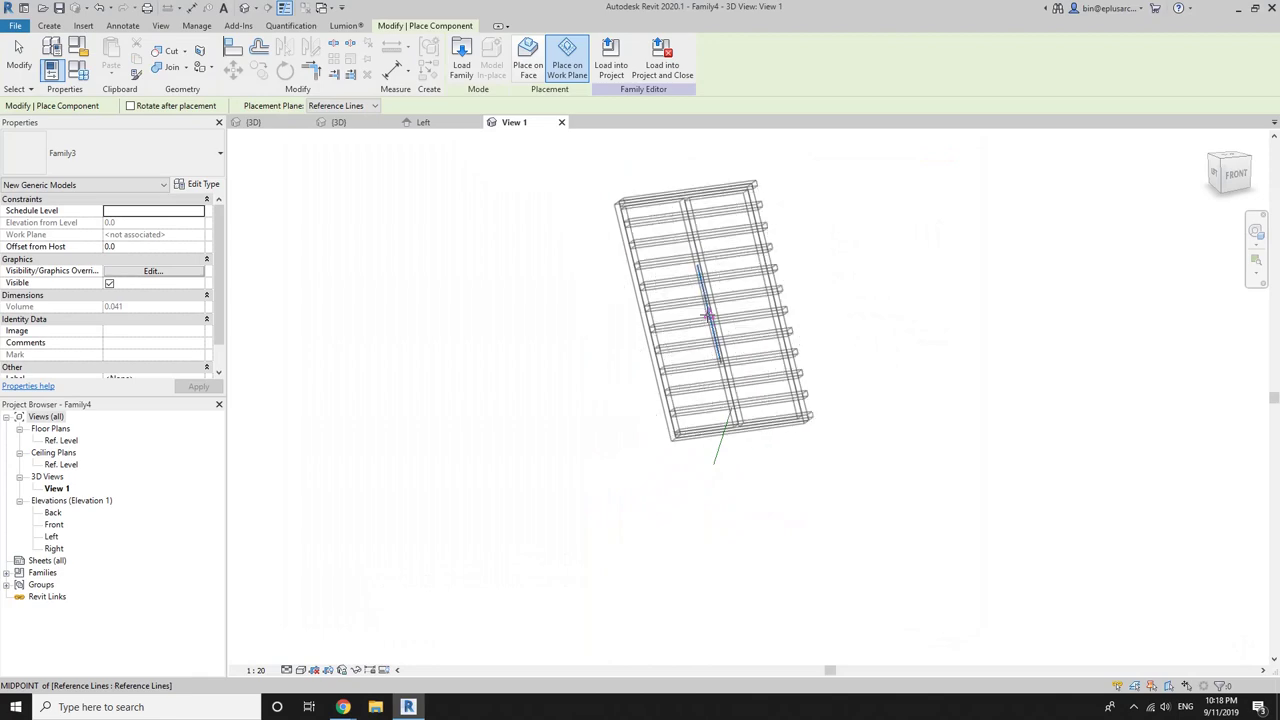
key(space)
key(space)
key(space)
key(space)
click(708, 316)
mouse_move(708, 316)
shift+middle_down()
mouse_move(1086, 265)
mouse_move(766, 440)
shift+middle_up()
key(Escape)
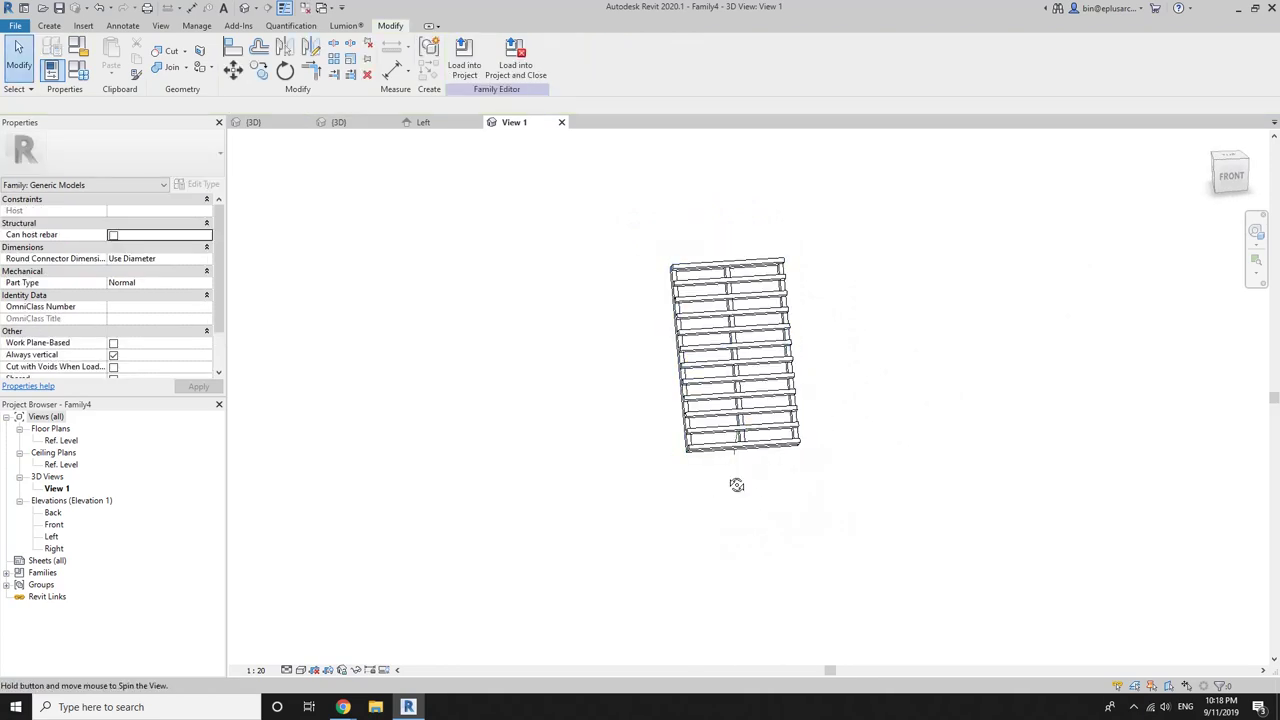
shift+middle_drag(737, 486, 800, 268)
- Create a similar louvre panel on the lower reference line, picked as its work plane
click(700, 330)
key(c)
key(s)
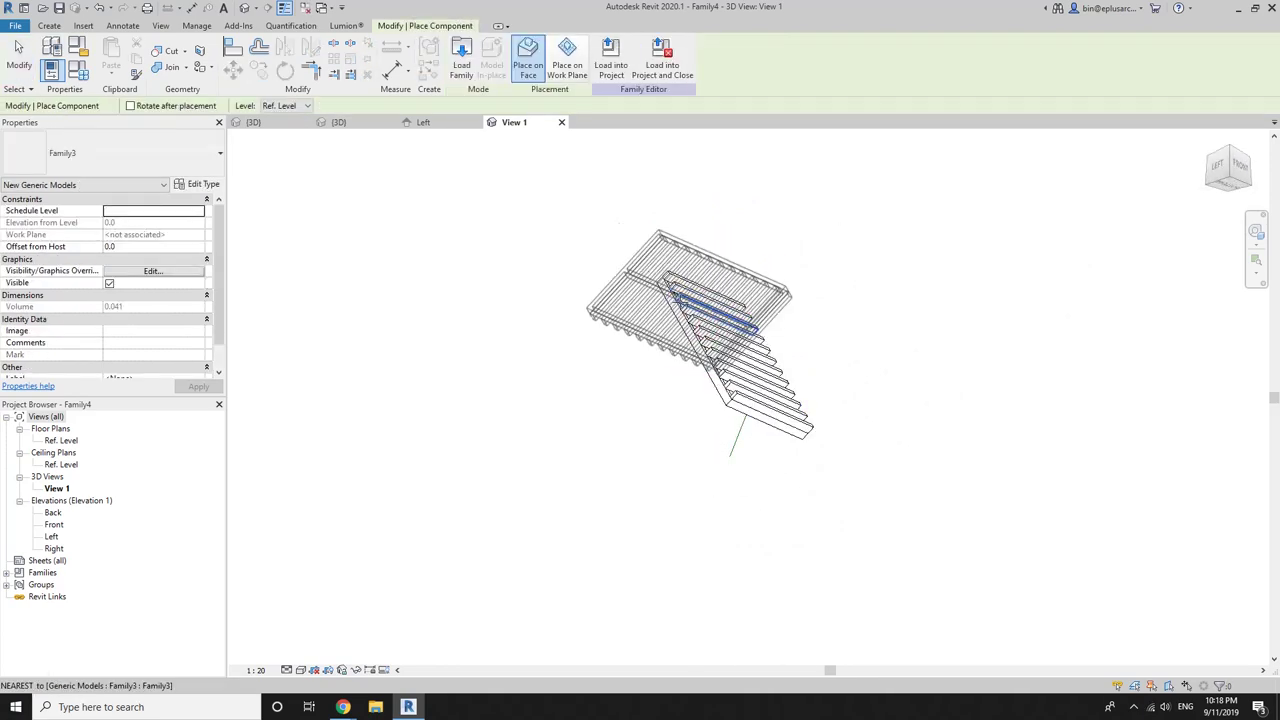
click(567, 60)
click(350, 105)
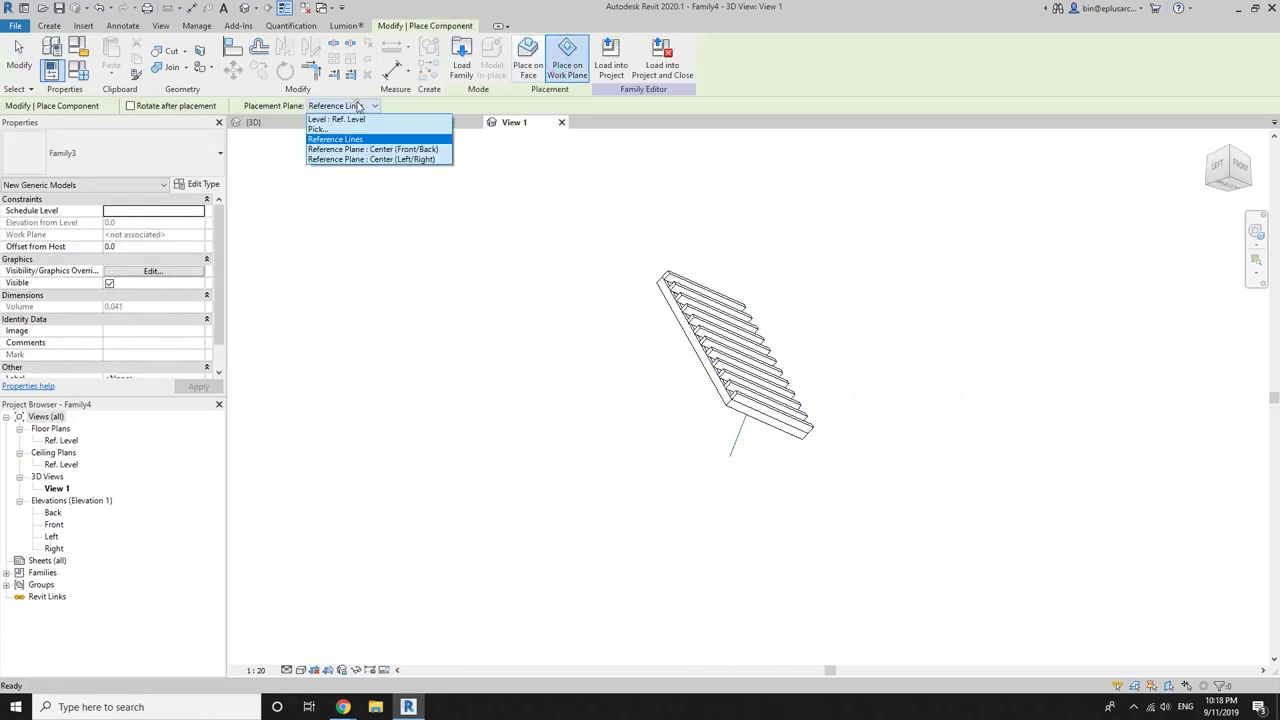
click(337, 129)
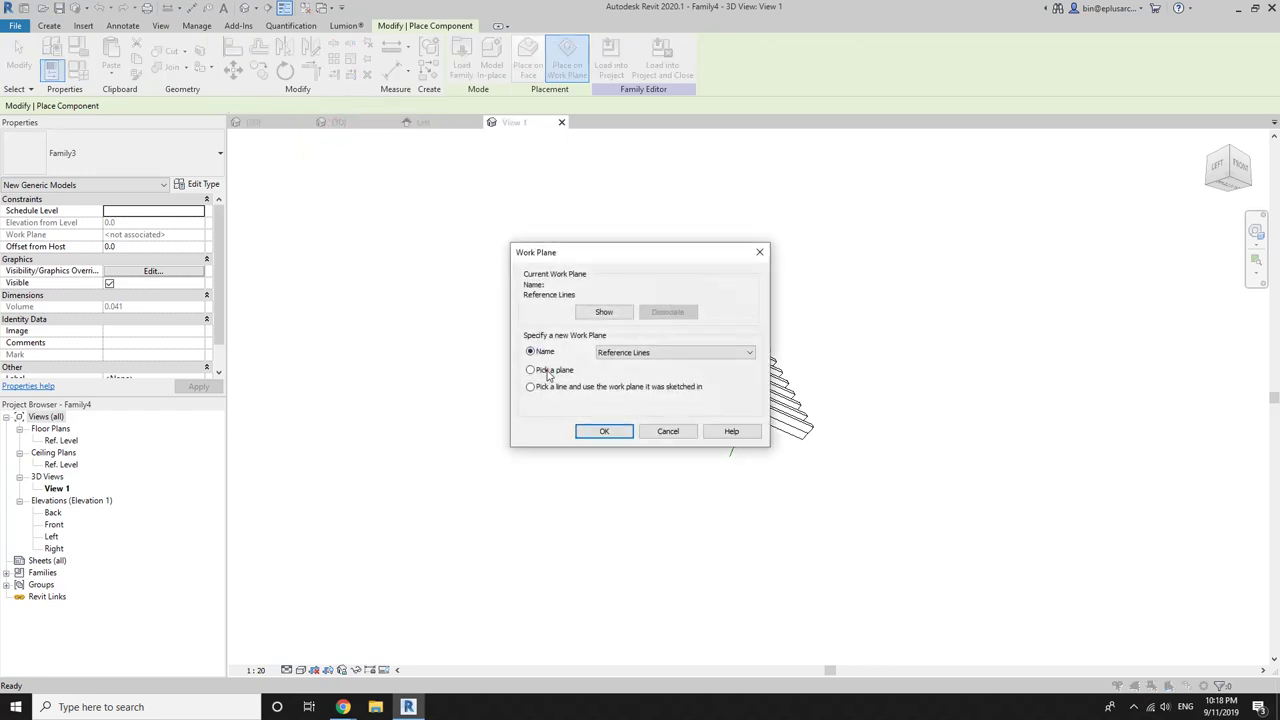
click(603, 430)
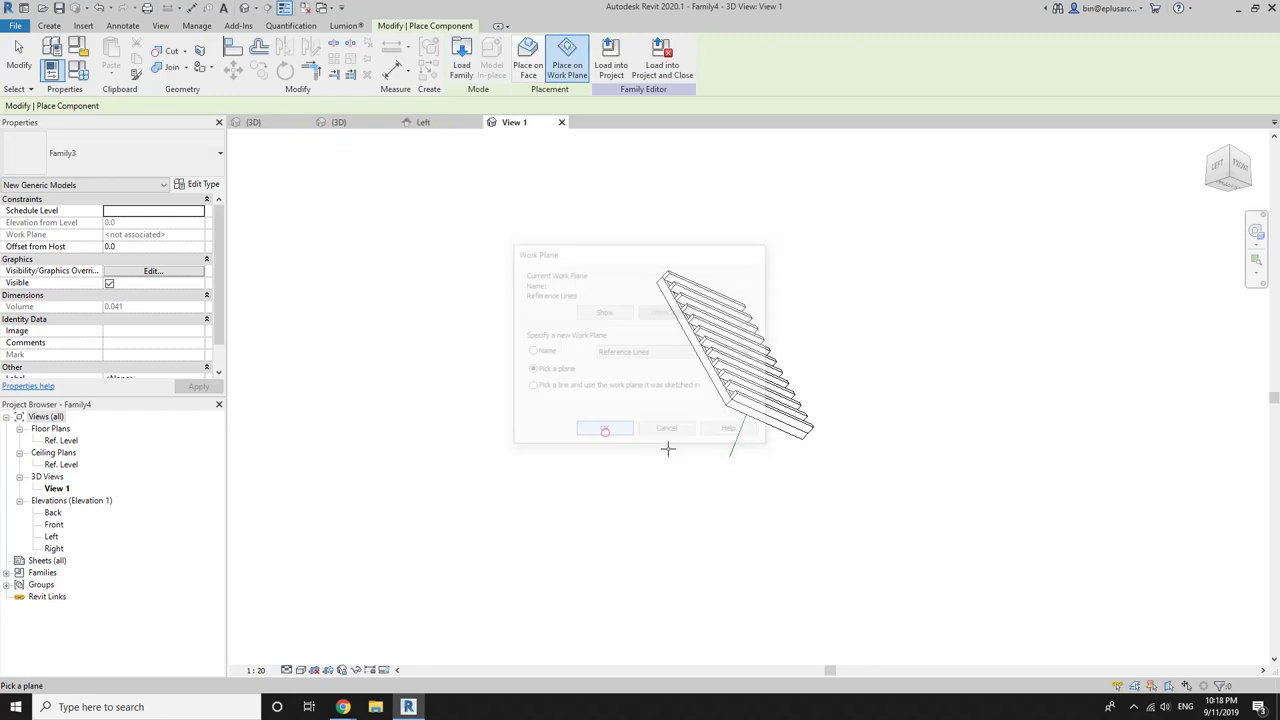
click(735, 442)
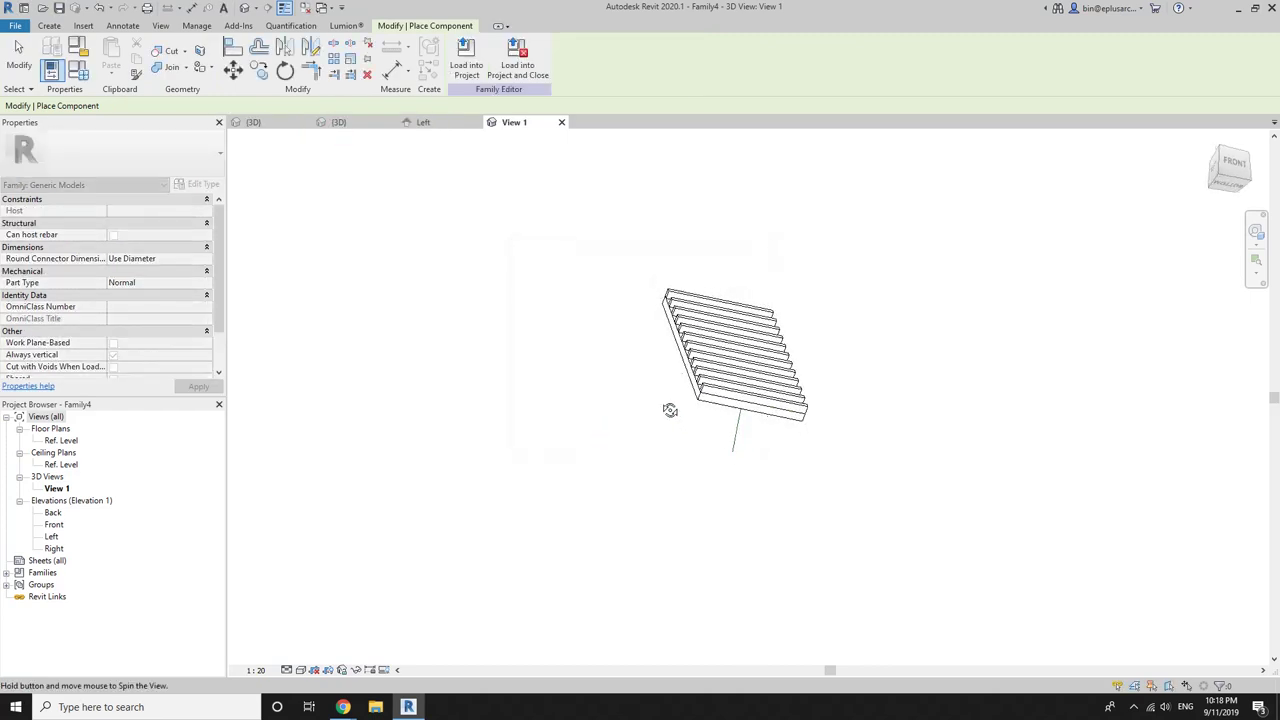
click(735, 420)
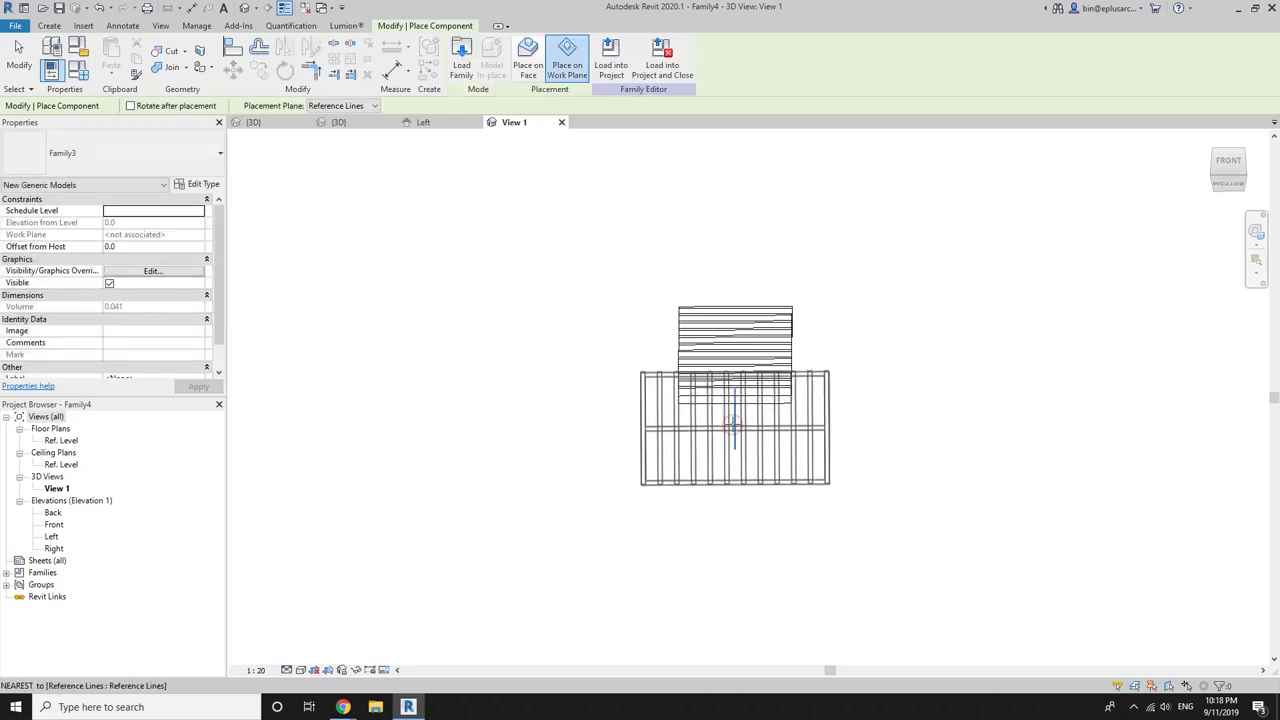
click(735, 420)
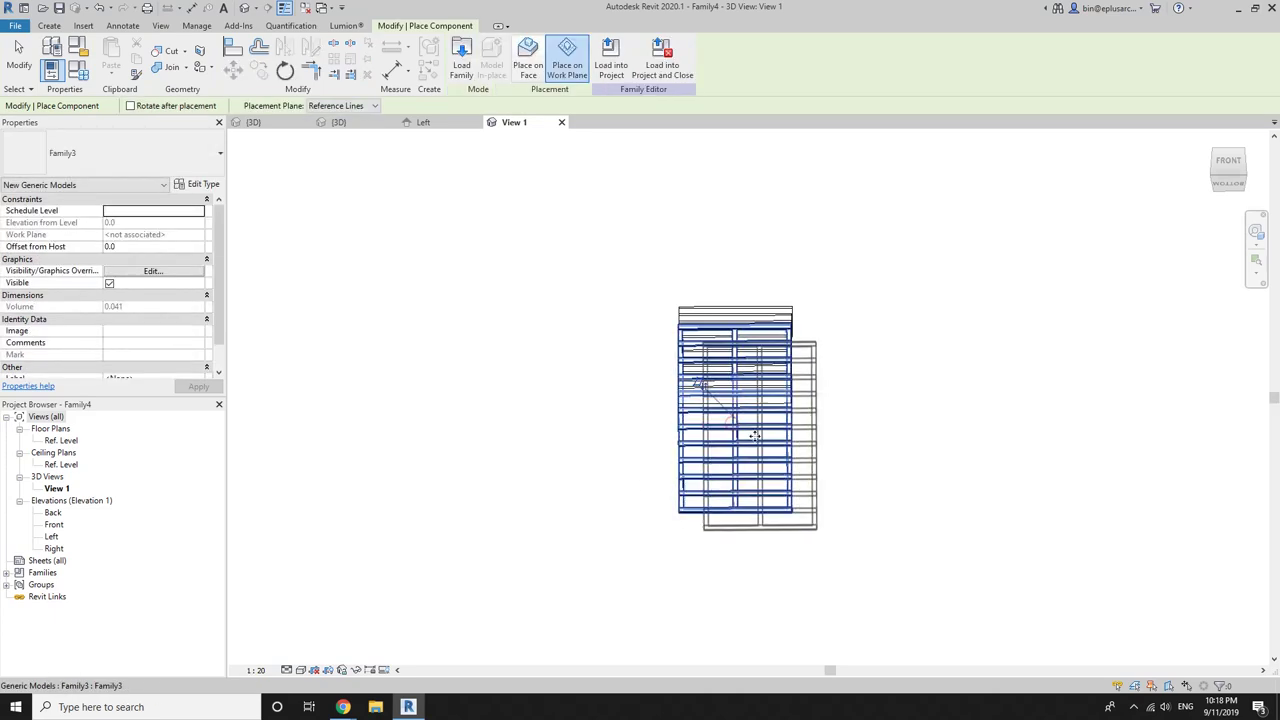
- Check the chevron of both panels, then open the Ref. Level floor plan
shift+middle_drag(735, 420, 994, 491)
key(Escape)
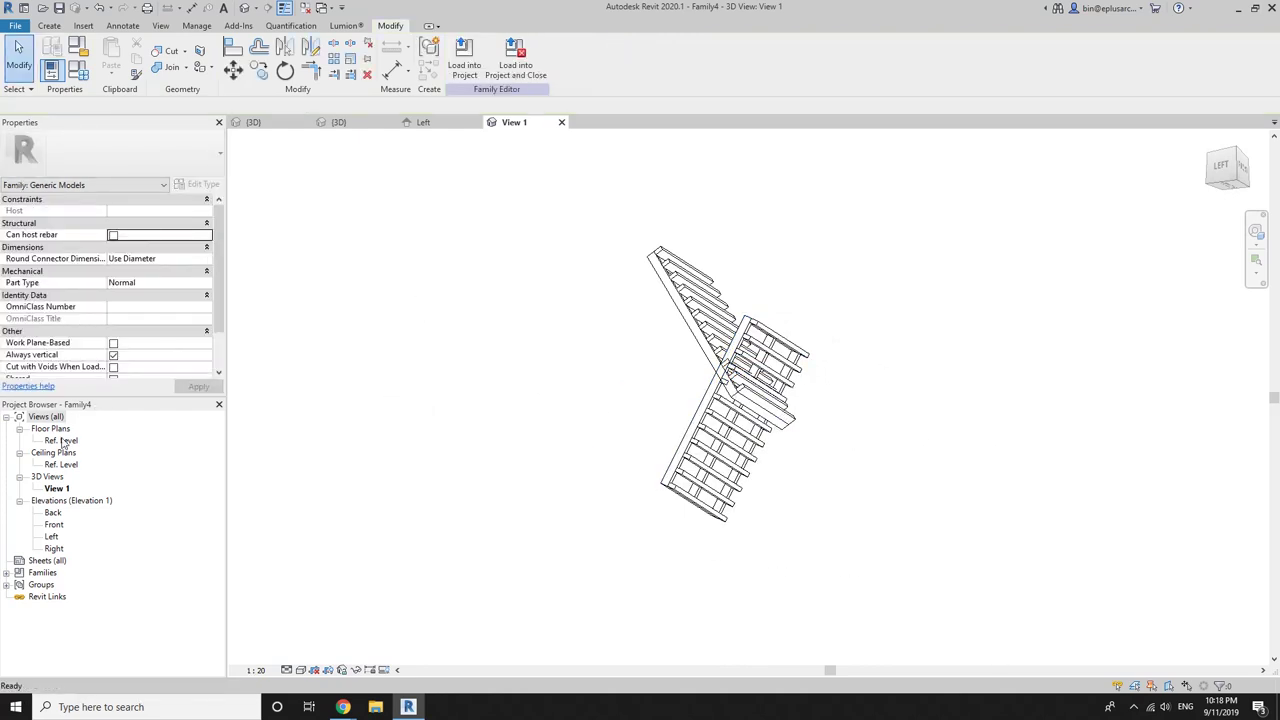
double_click(61, 440)
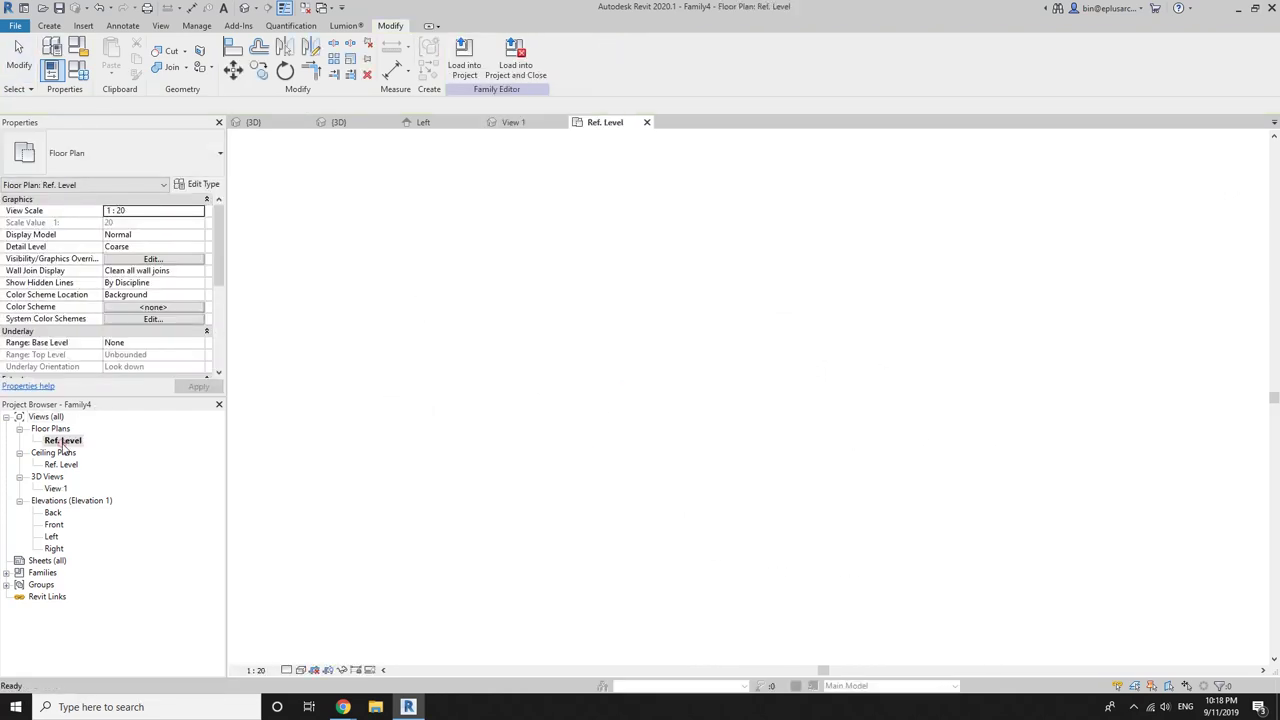
- In the Left elevation, drag the upper louvre panel up and to the right
double_click(55, 536)
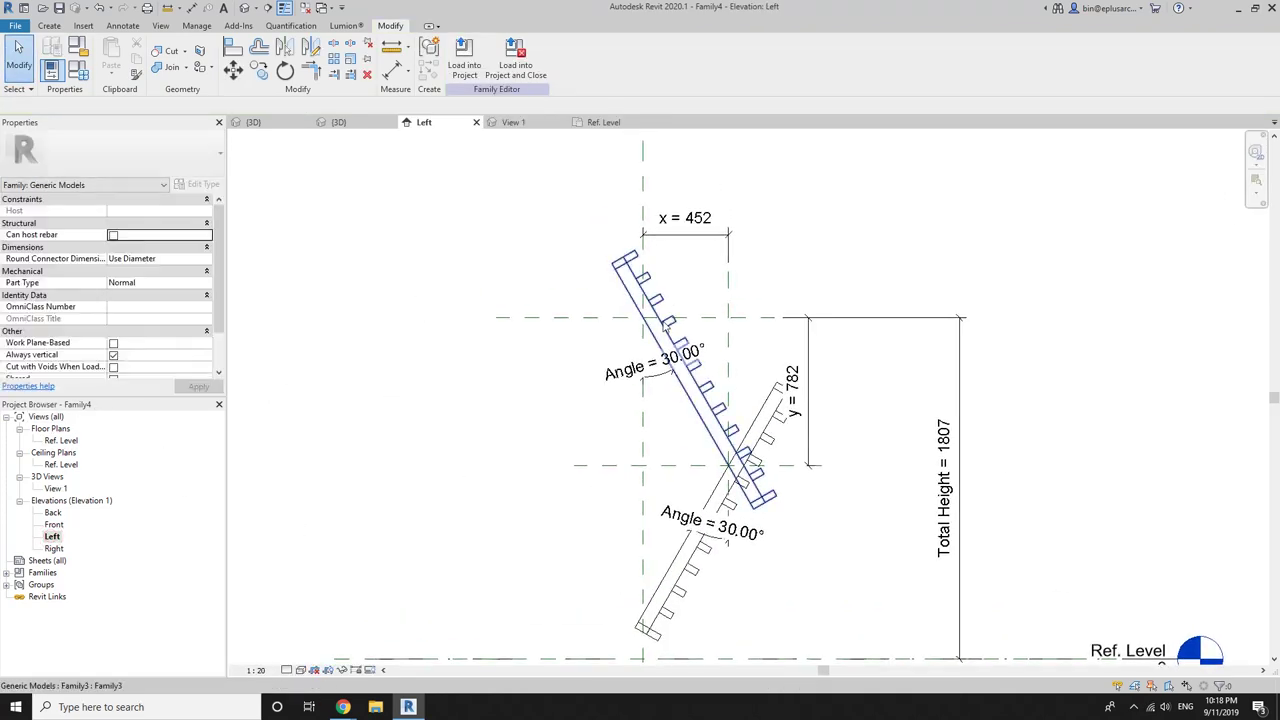
click(655, 298)
drag(655, 298, 722, 275)
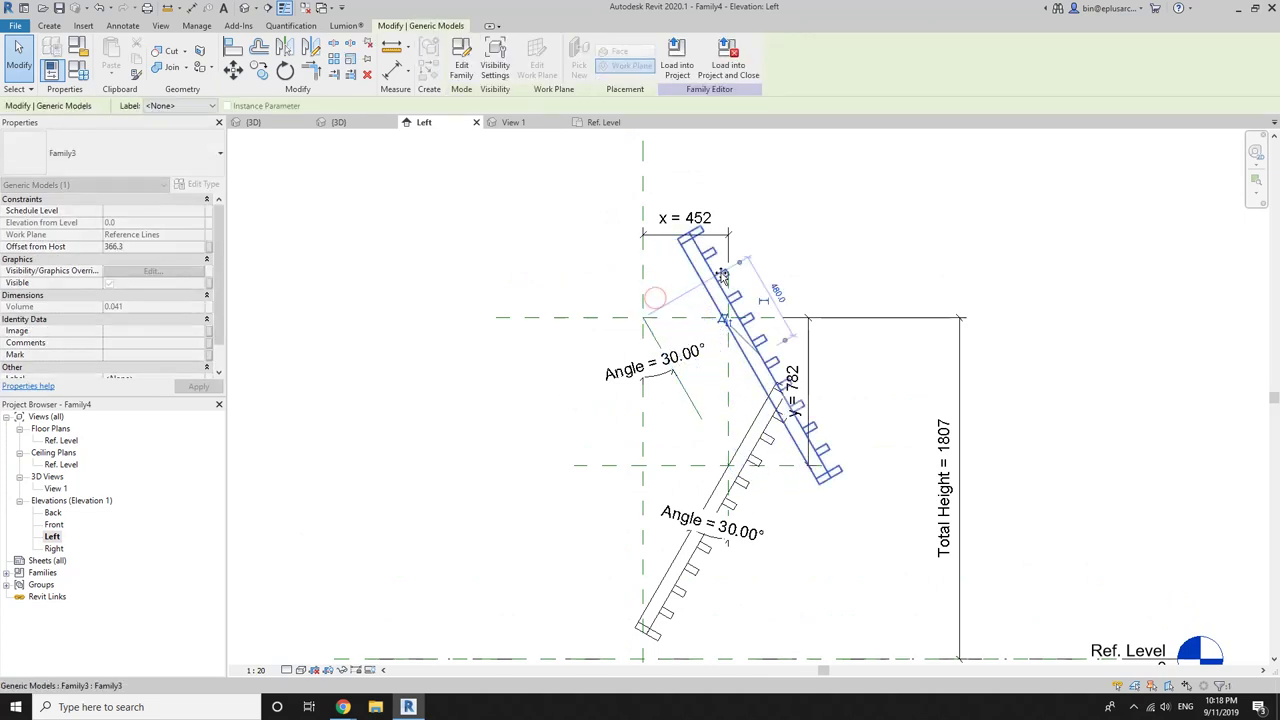
key(Escape)
scroll(663, 291, up, 1)
- Align the upper panel's edge onto the 30° reference line with AL and lock it
key(a)
key(l)
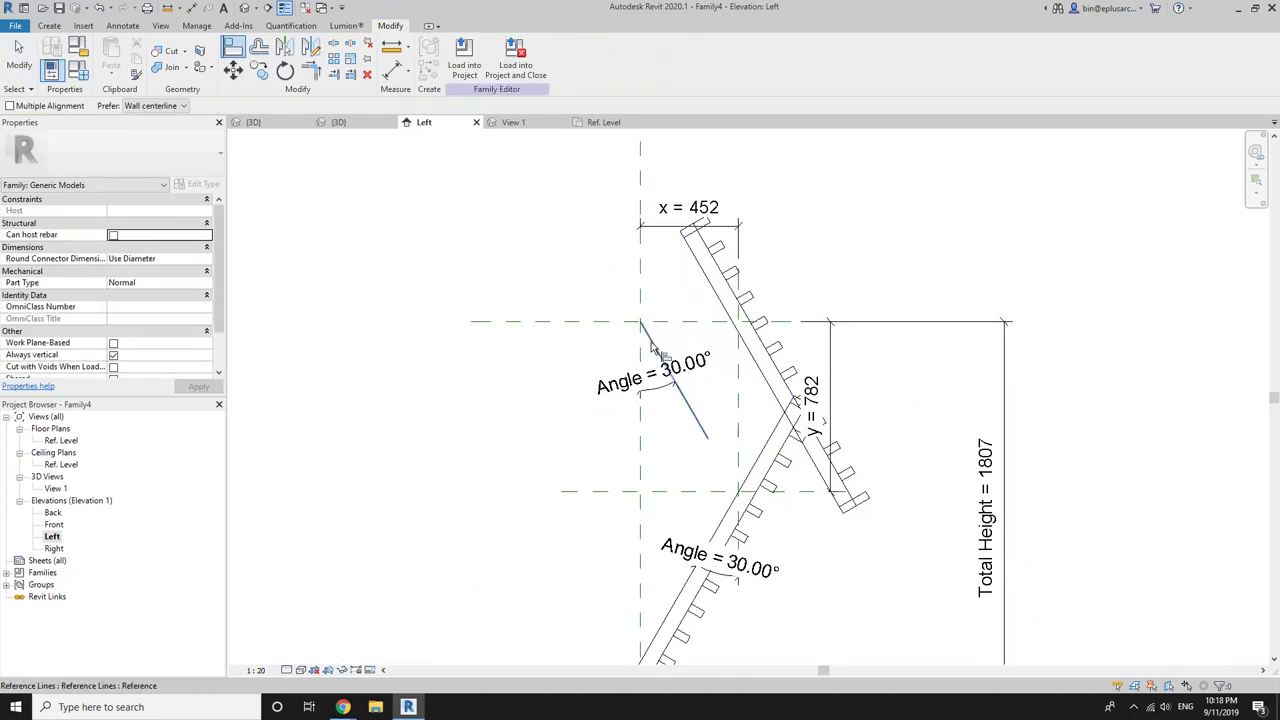
click(712, 281)
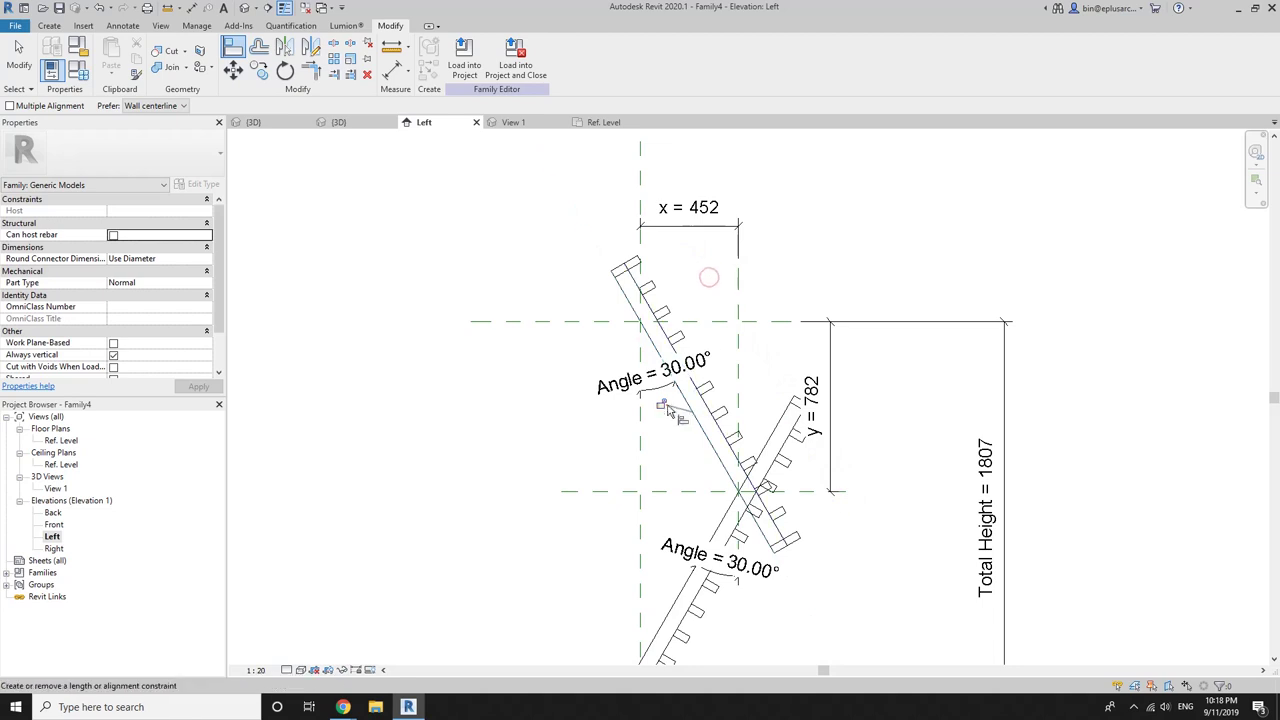
scroll(660, 410, down, 2)
key(Escape)
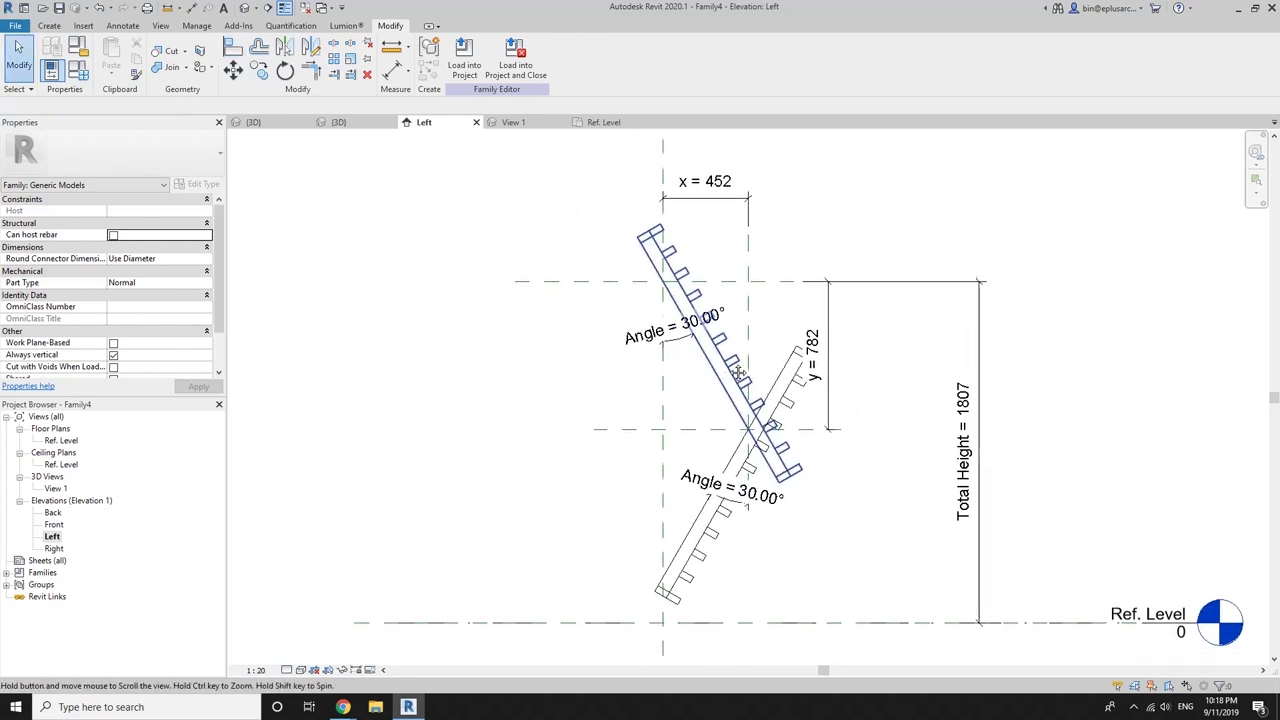
click(720, 358)
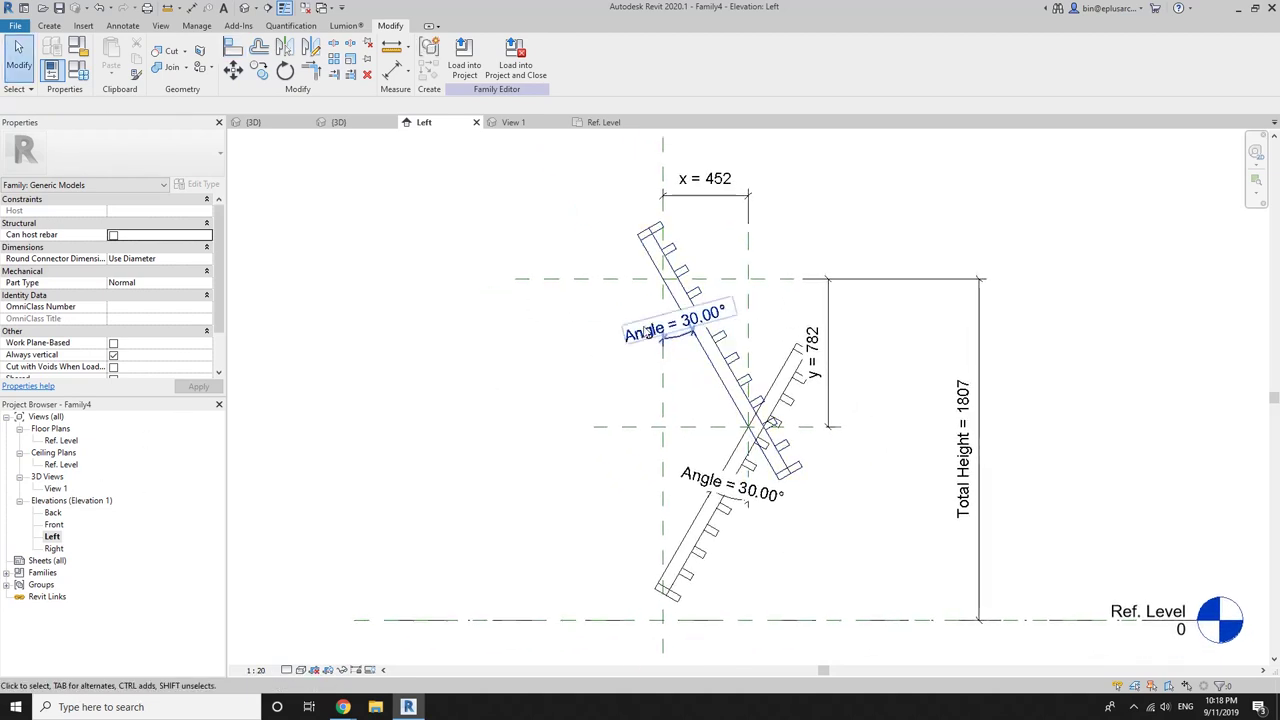
scroll(706, 338, up, 1)
scroll(706, 338, up, 1)
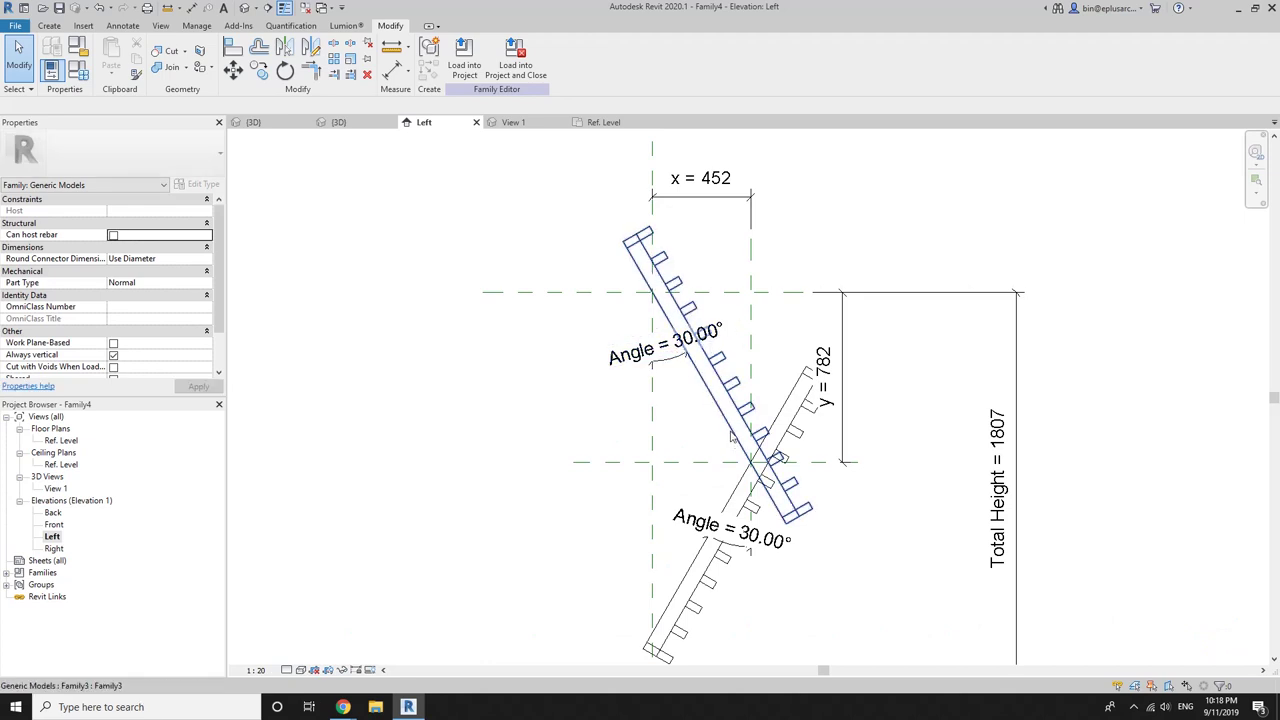
scroll(752, 457, down, 1)
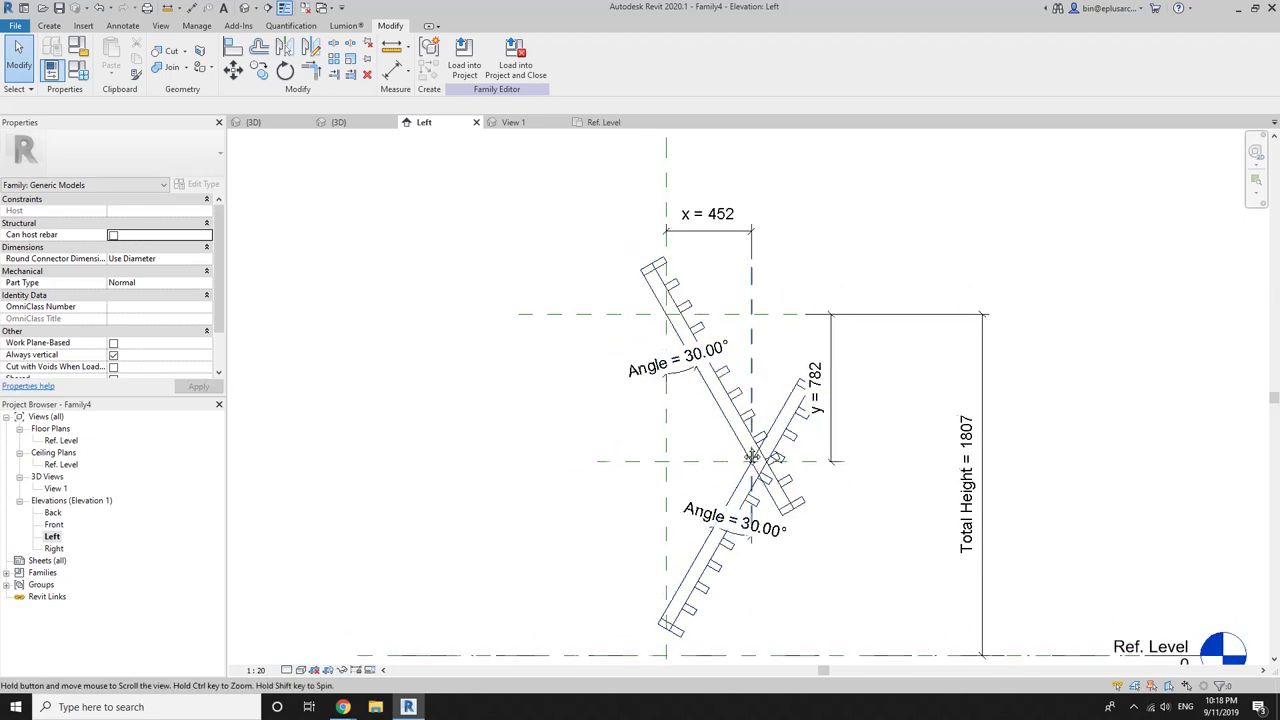
middle_drag(752, 457, 711, 402)
click(640, 237)
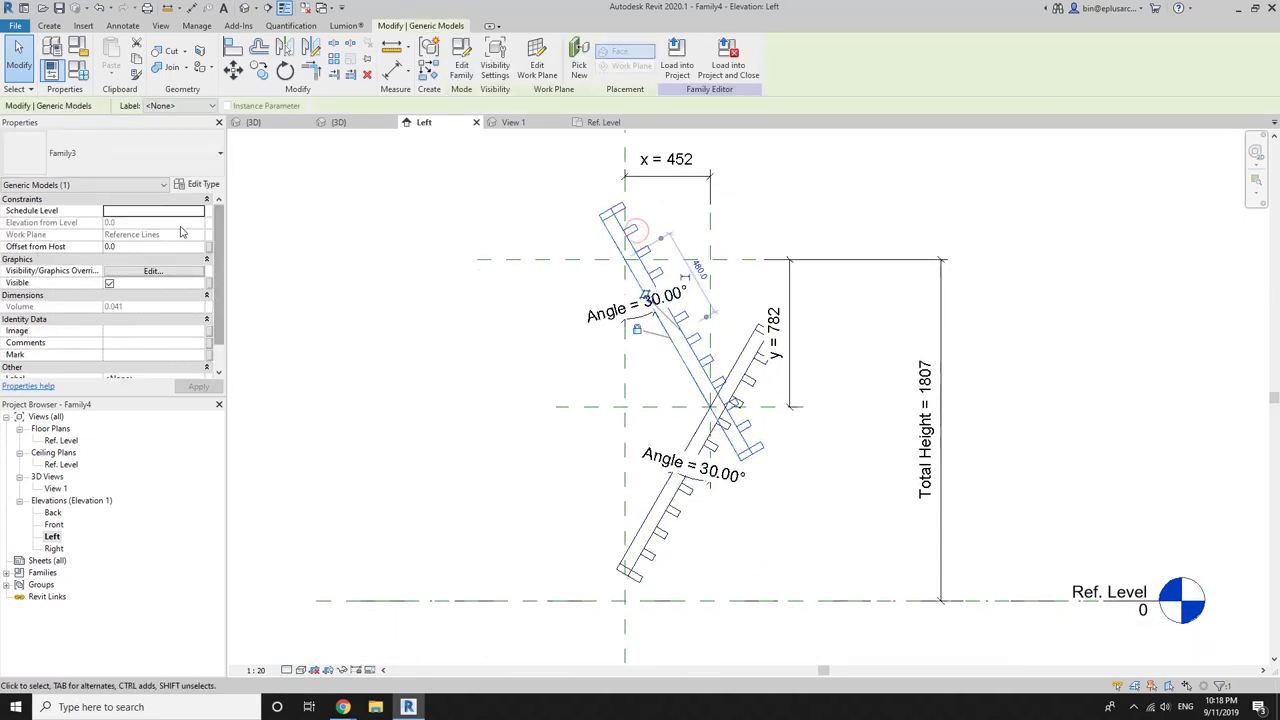
- Associate the louvre type's Panel Length with the Half Height family parameter
click(197, 184)
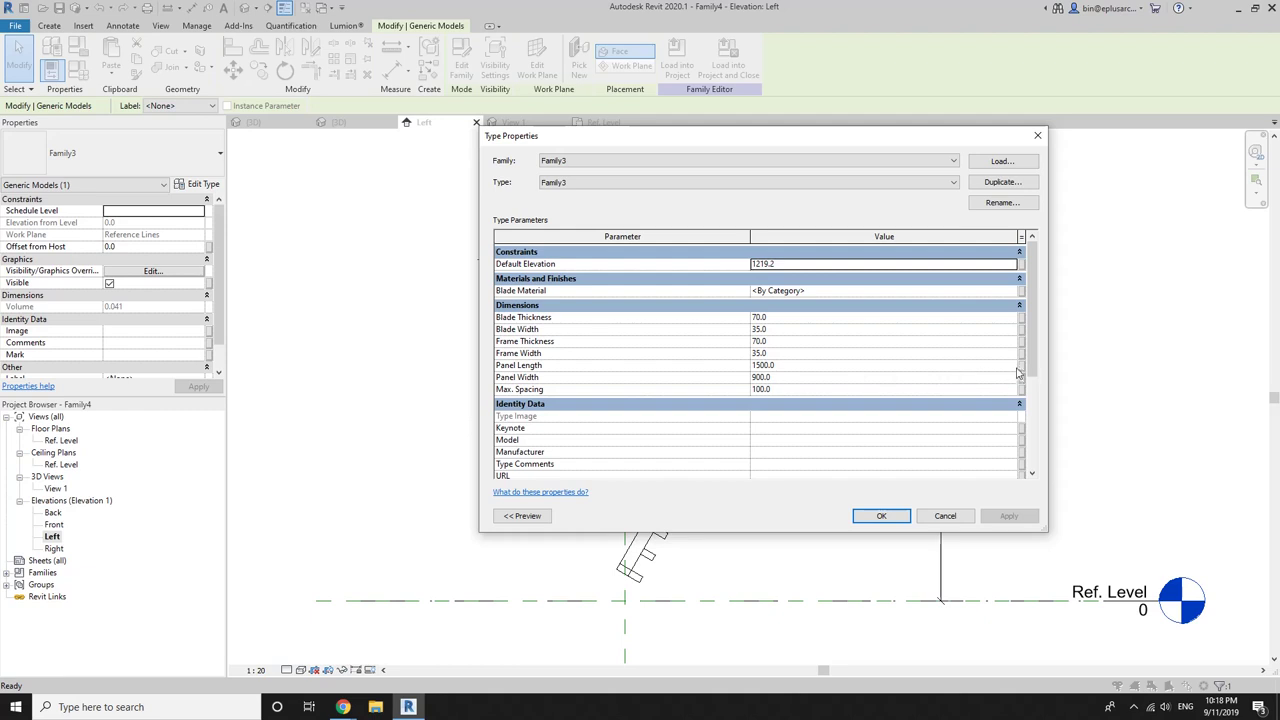
click(1021, 365)
click(357, 128)
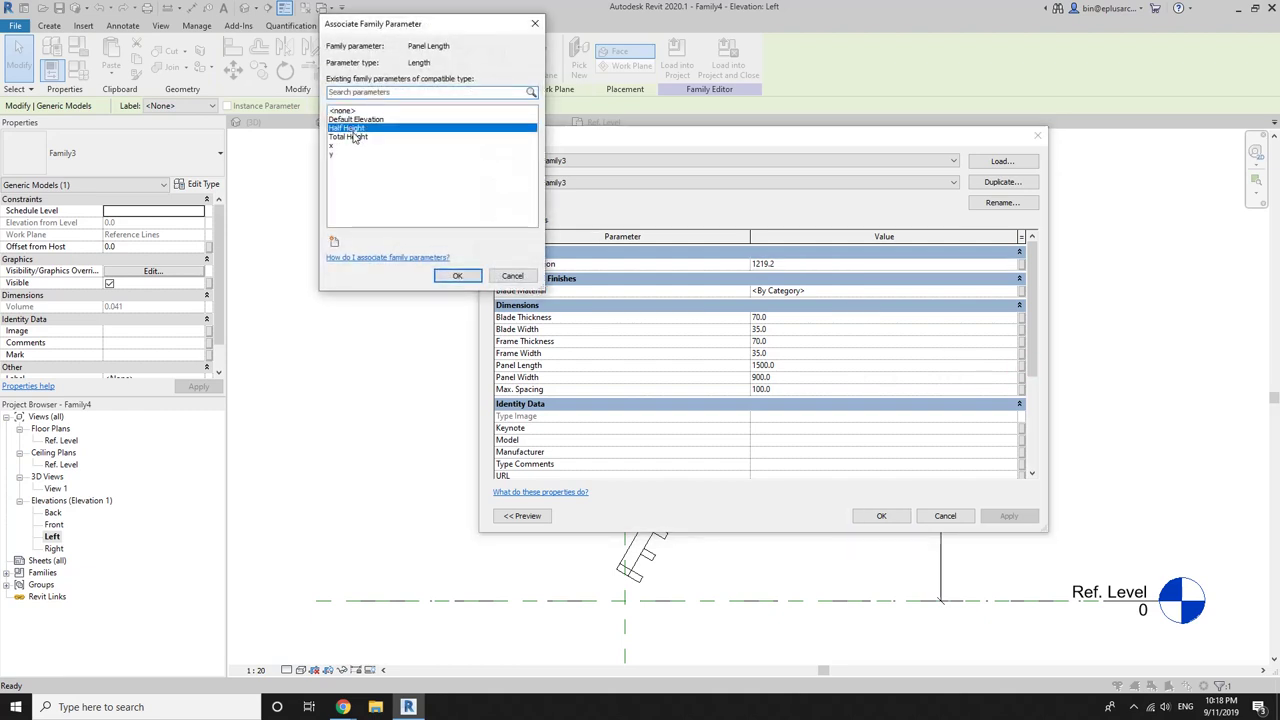
click(455, 277)
click(895, 516)
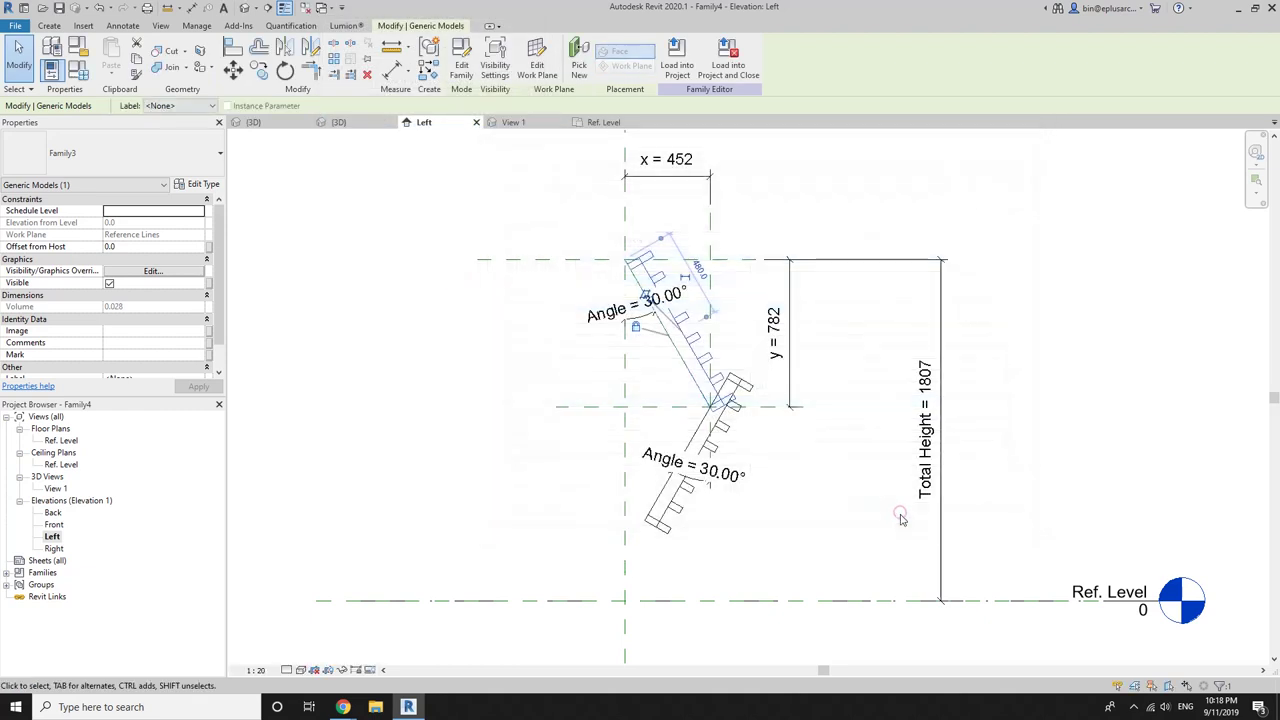
- Reframe the Left elevation around the lower louvre panel and select it
middle_drag(866, 501, 864, 475)
key(Escape)
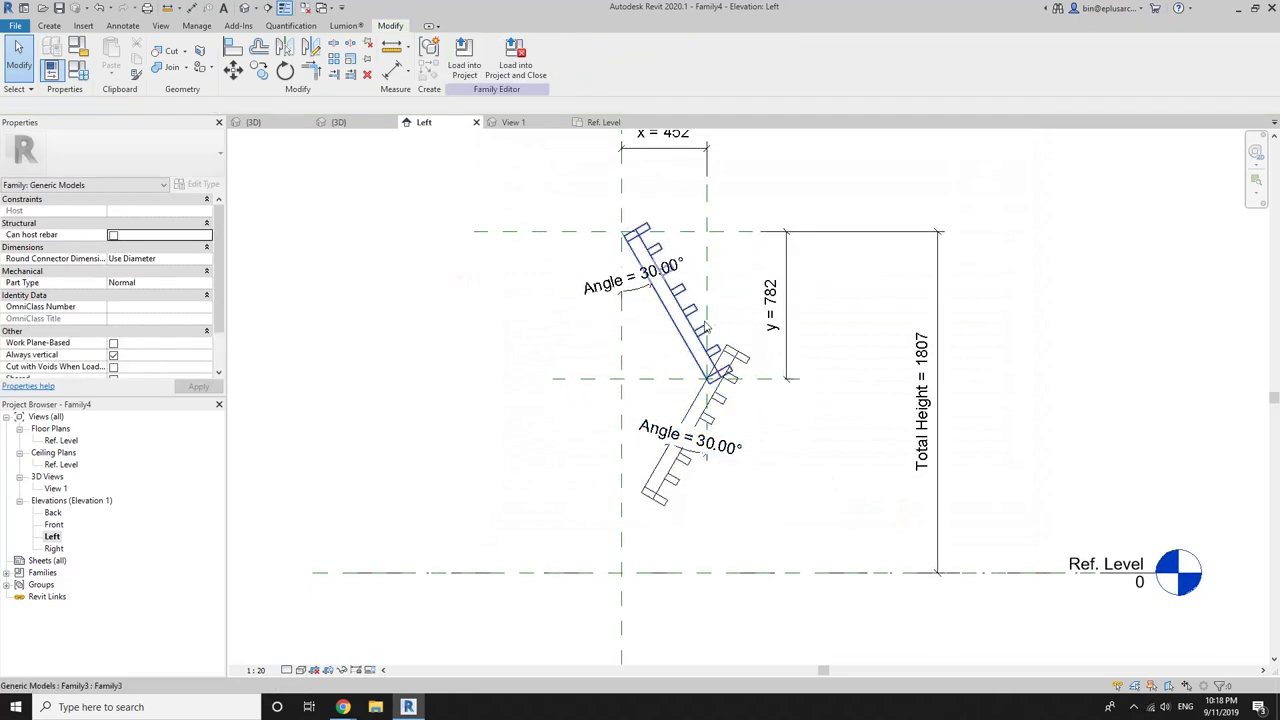
click(690, 316)
key(Escape)
scroll(645, 240, up, 3)
scroll(645, 240, up, 2)
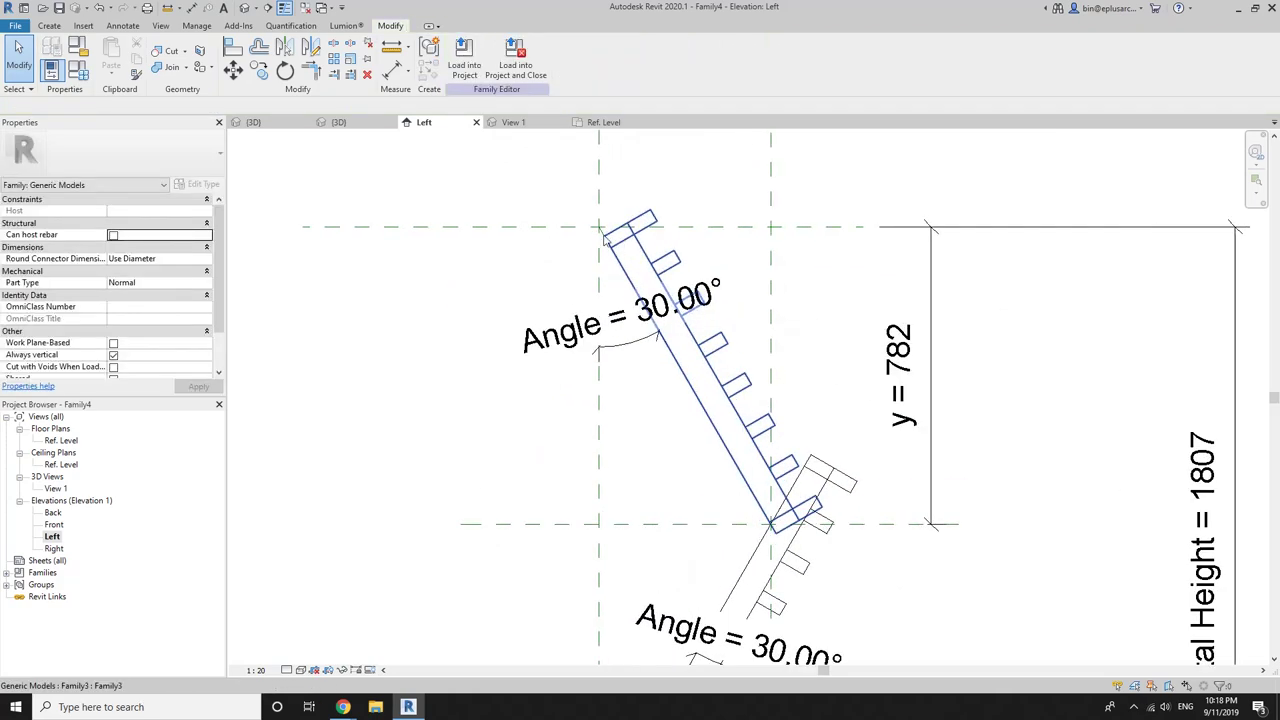
scroll(622, 265, down, 2)
middle_drag(1007, 504, 727, 358)
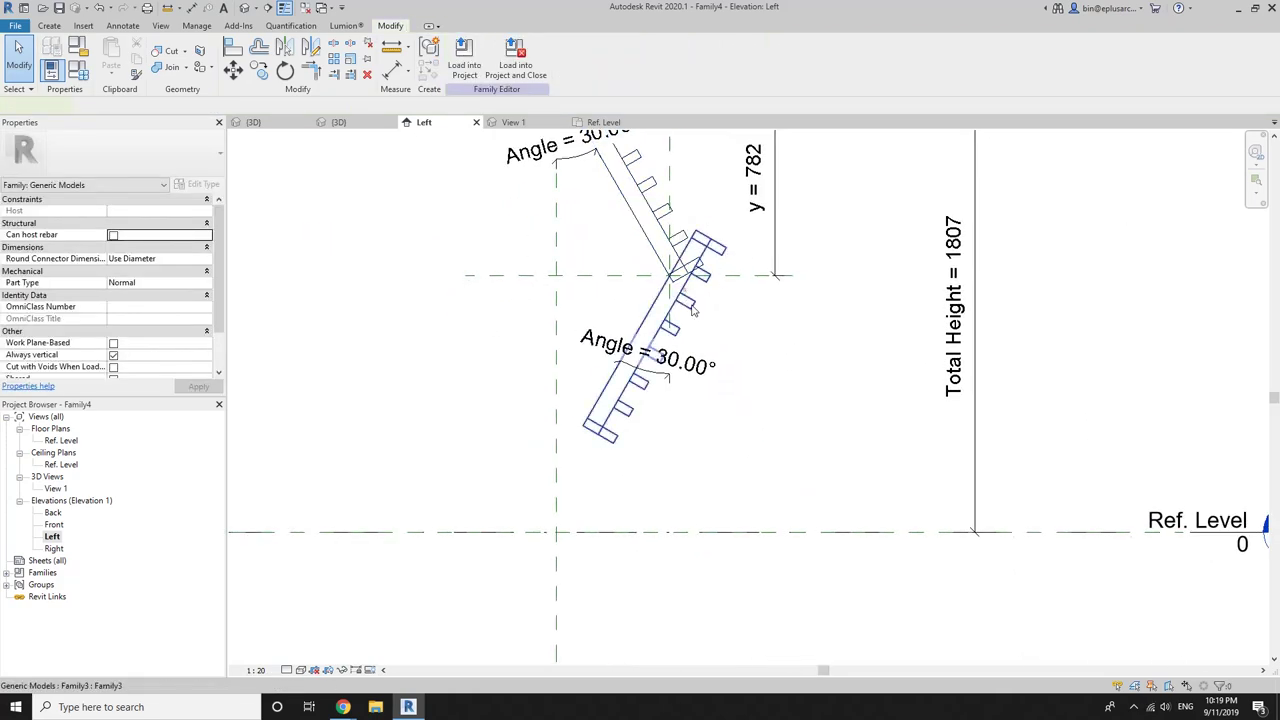
click(727, 358)
scroll(727, 358, up, 1)
key(Escape)
- Align the lower panel onto its angled reference line at the chevron point
key(a)
key(l)
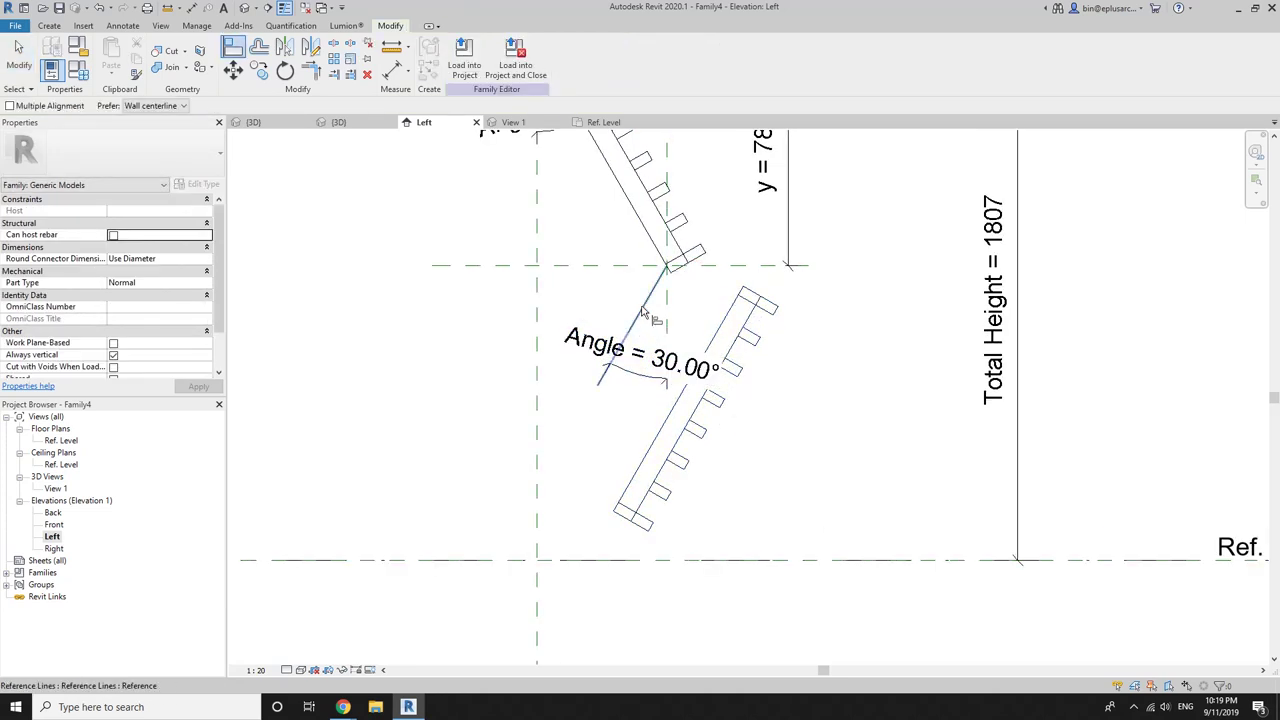
click(720, 338)
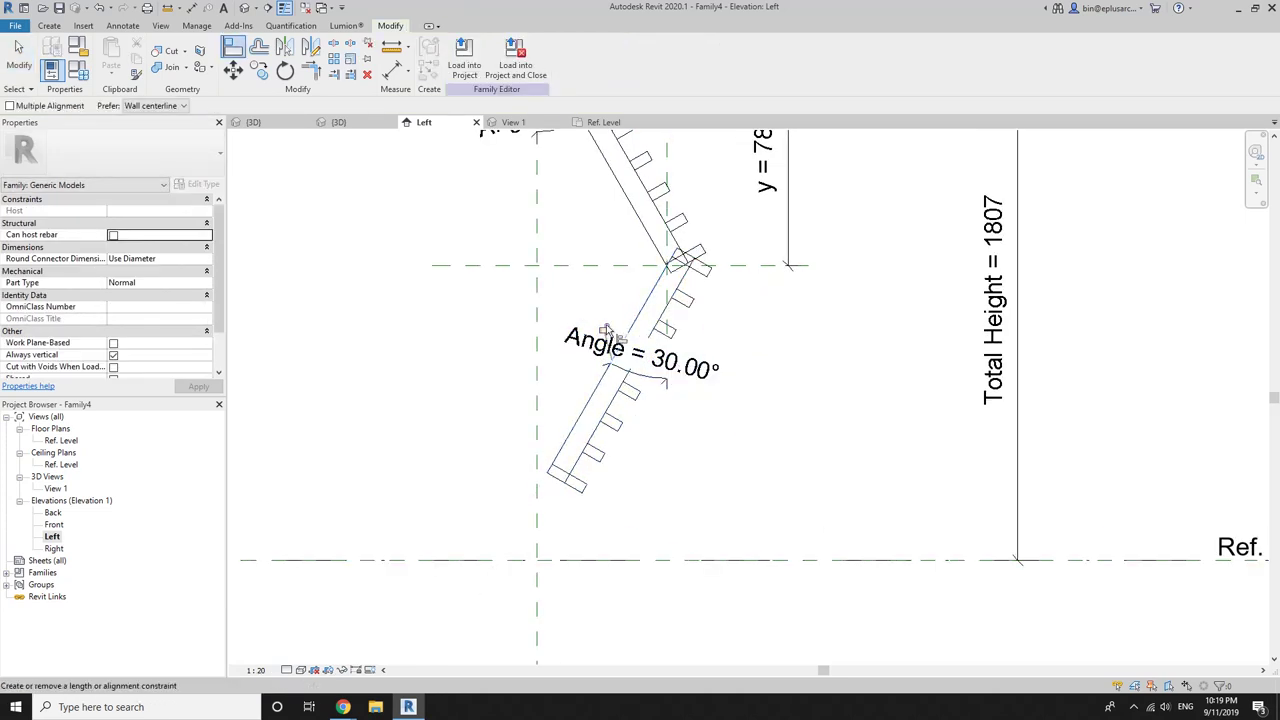
scroll(710, 400, down, 2)
key(Escape)
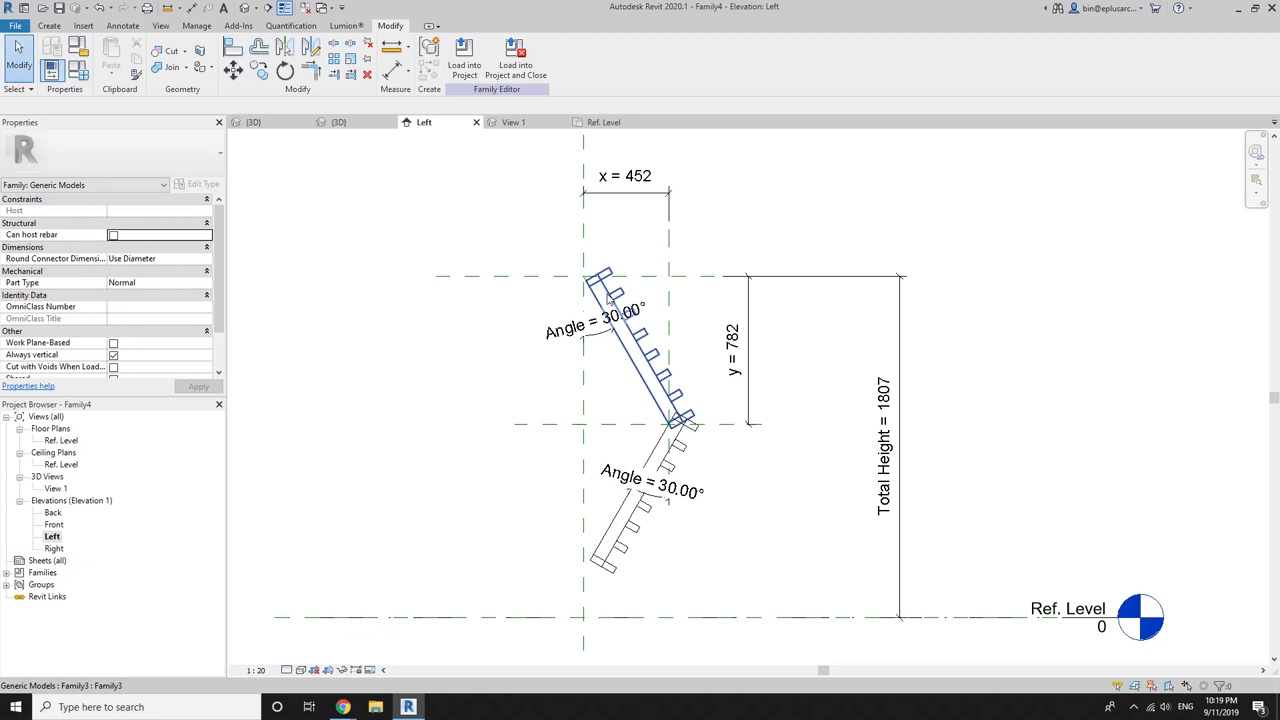
scroll(598, 281, up, 2)
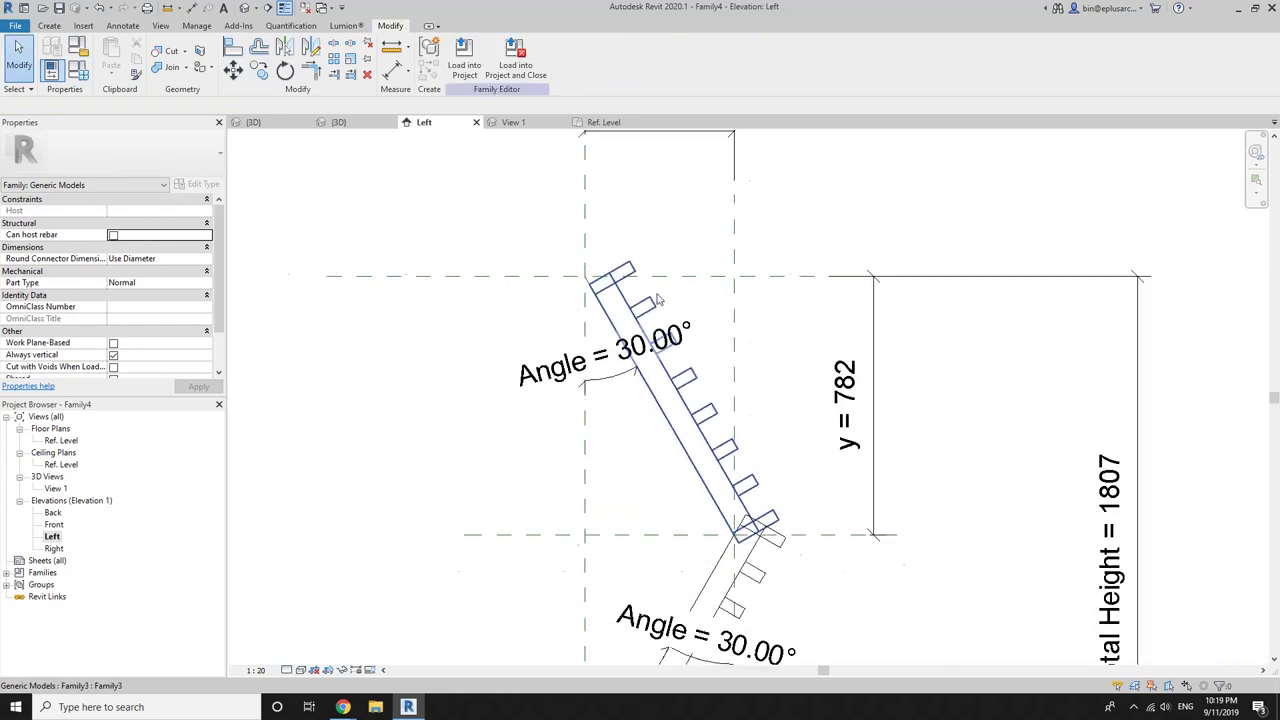
scroll(580, 298, up, 1)
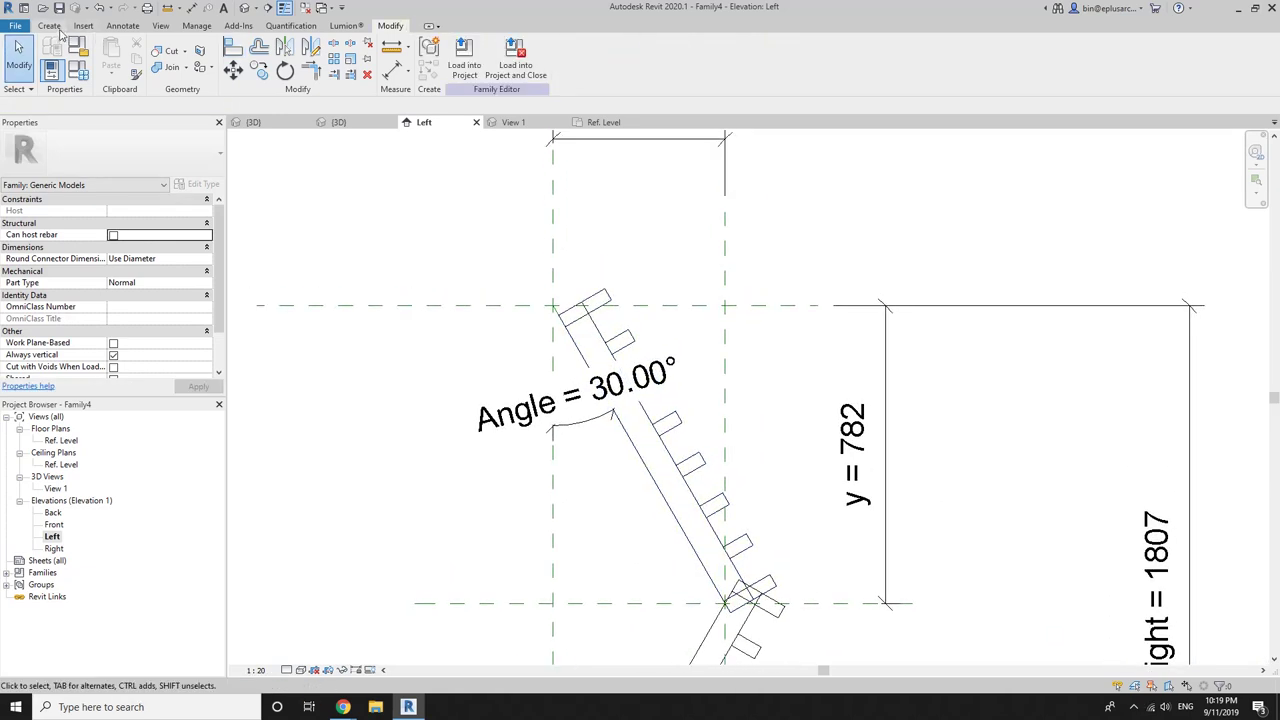
- Draw a reference line across the upper panel's top end from its corner
click(49, 25)
click(719, 60)
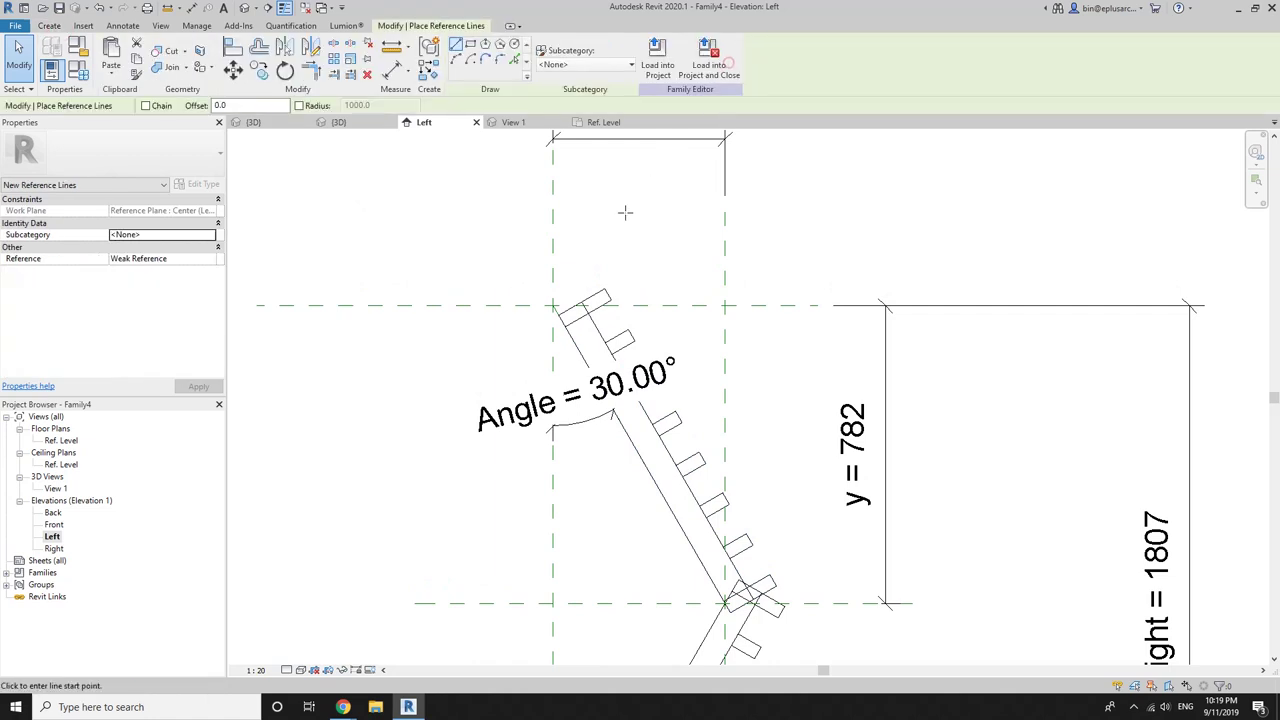
click(553, 305)
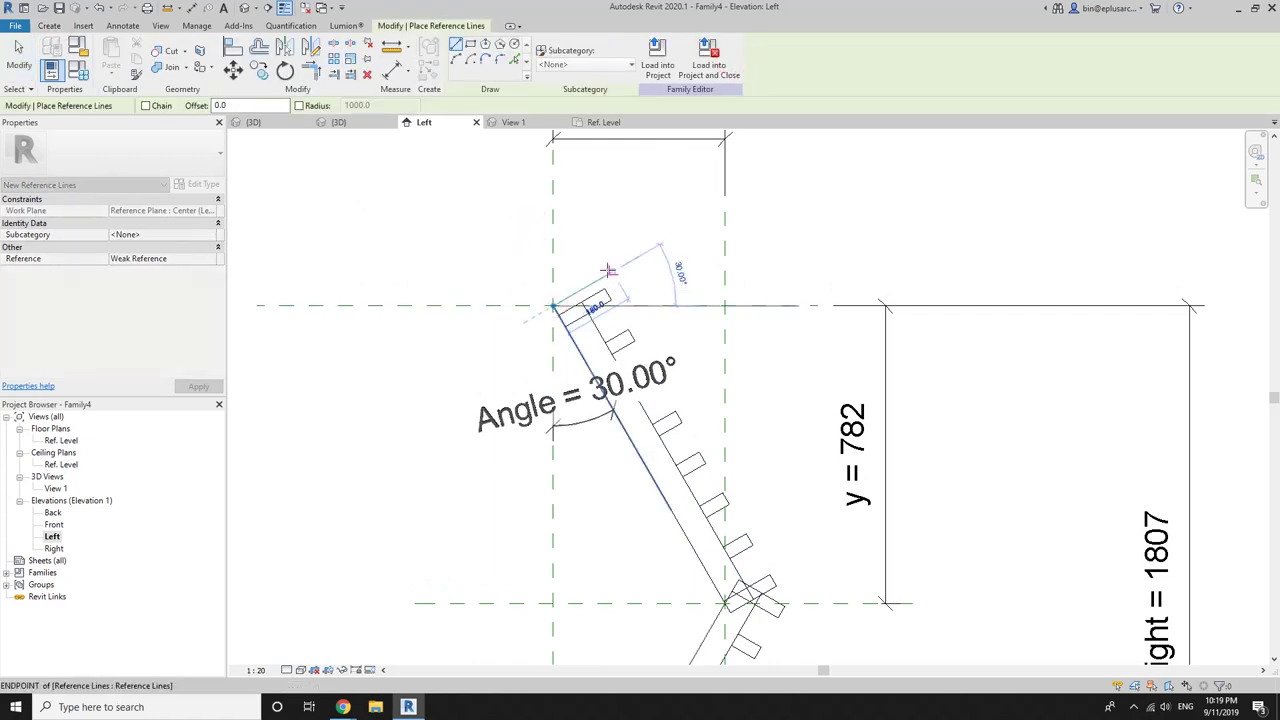
click(629, 271)
middle_drag(575, 352, 575, 312)
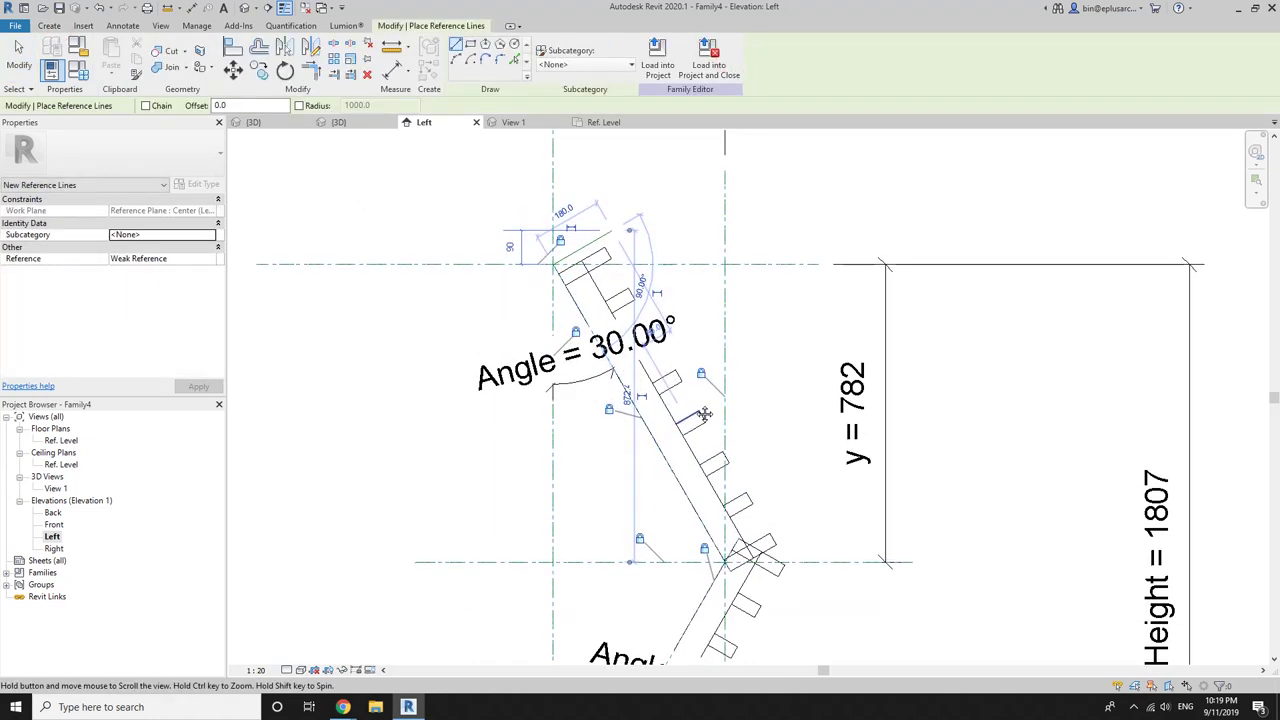
middle_drag(698, 368, 755, 353)
key(Escape)
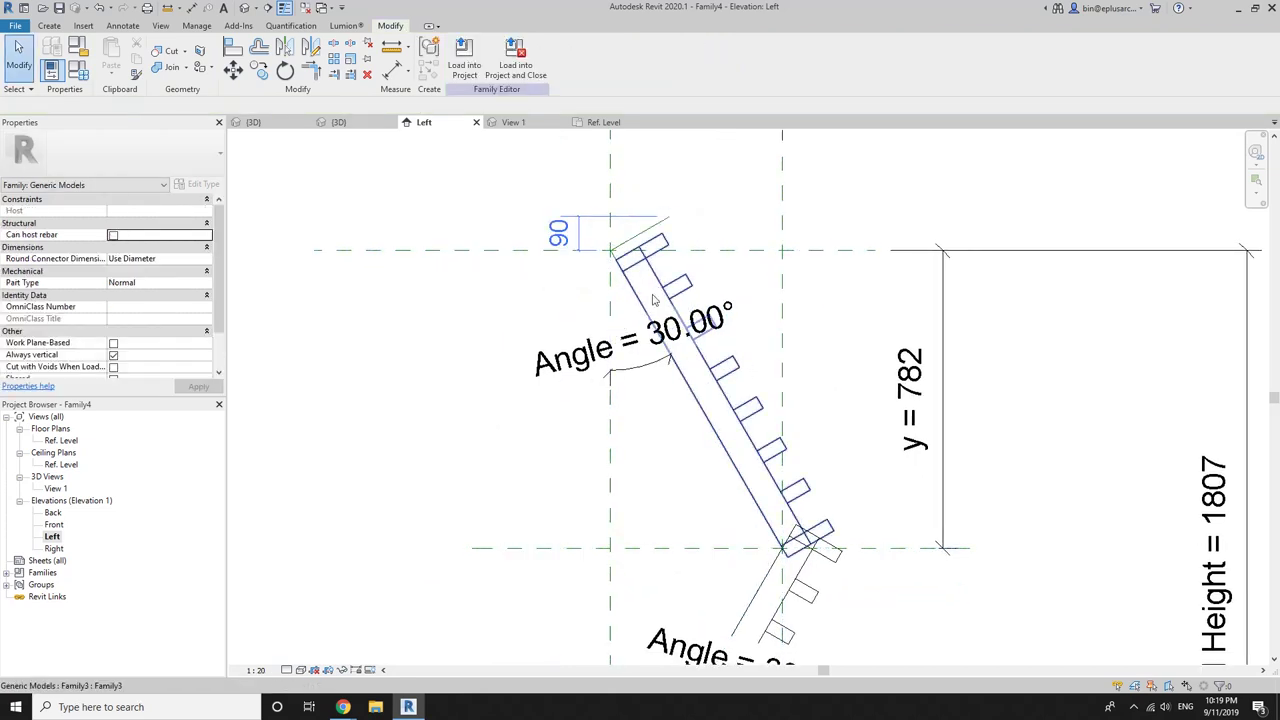
scroll(690, 285, up, 1)
- Add a 90.00° angular dimension between the new line and the panel's angled line
key(d)
key(i)
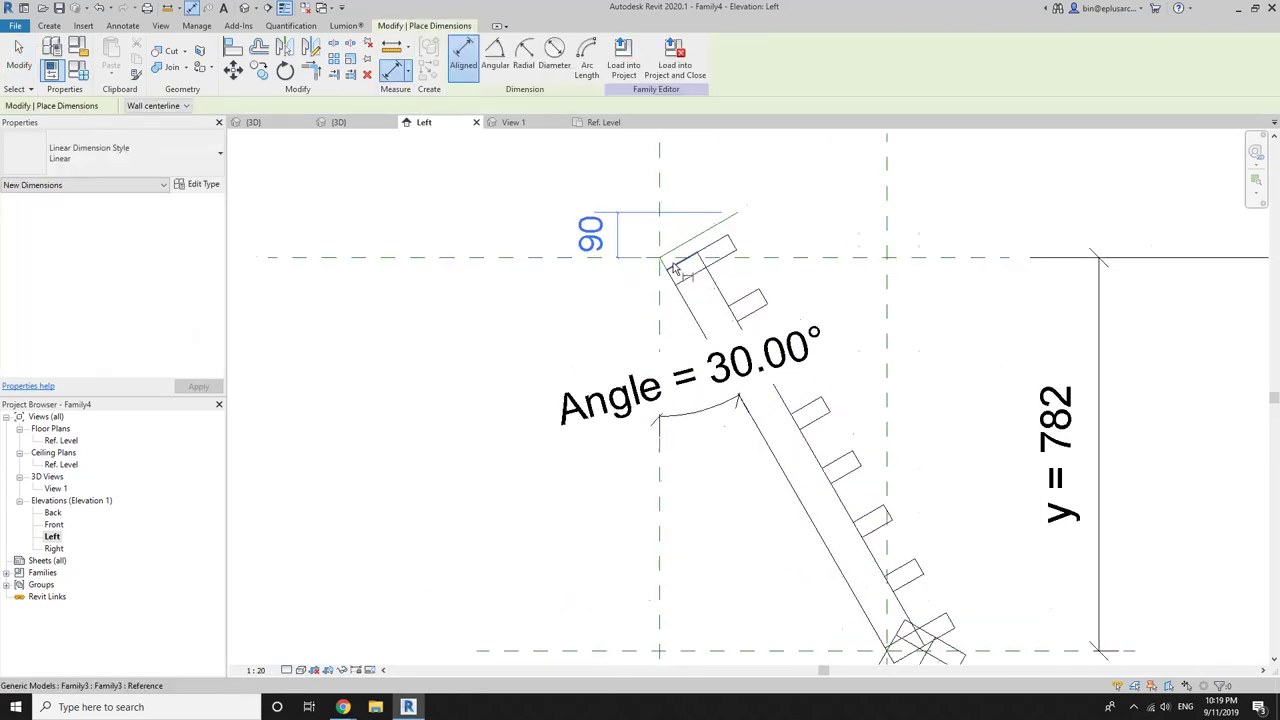
scroll(670, 258, up, 4)
click(495, 52)
scroll(629, 271, up, 2)
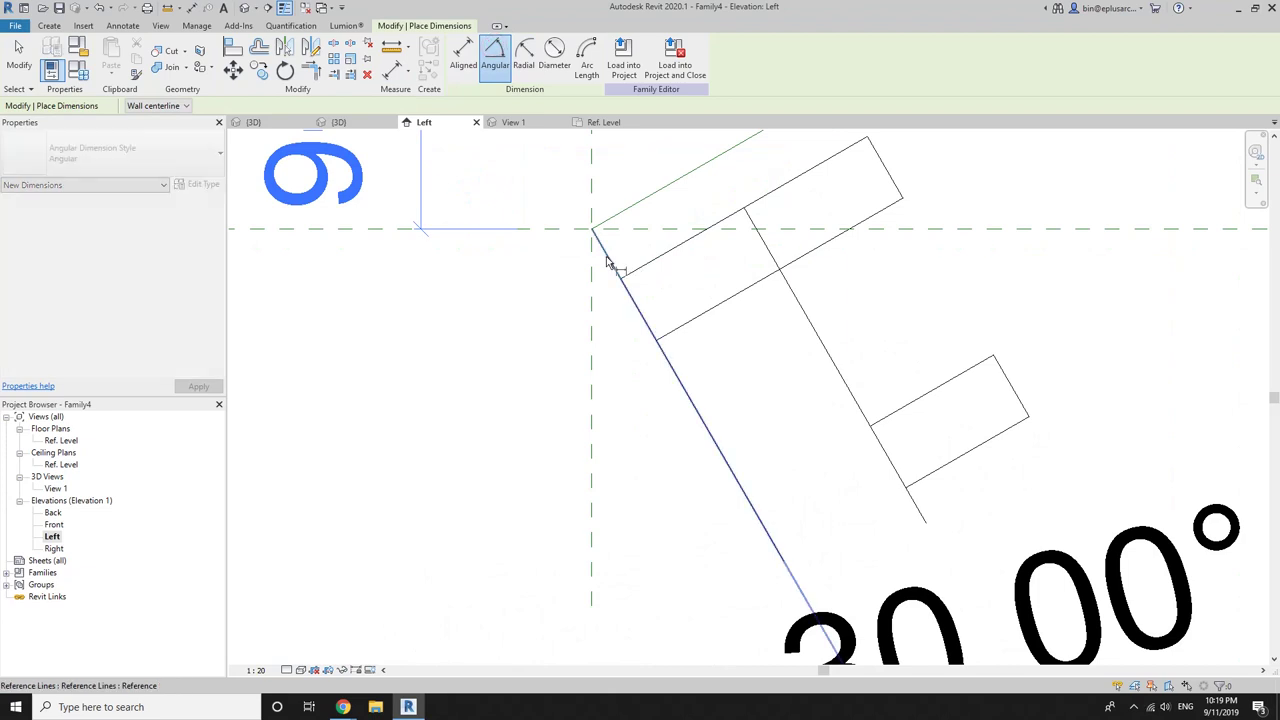
click(607, 252)
scroll(648, 240, down, 1)
scroll(646, 240, down, 2)
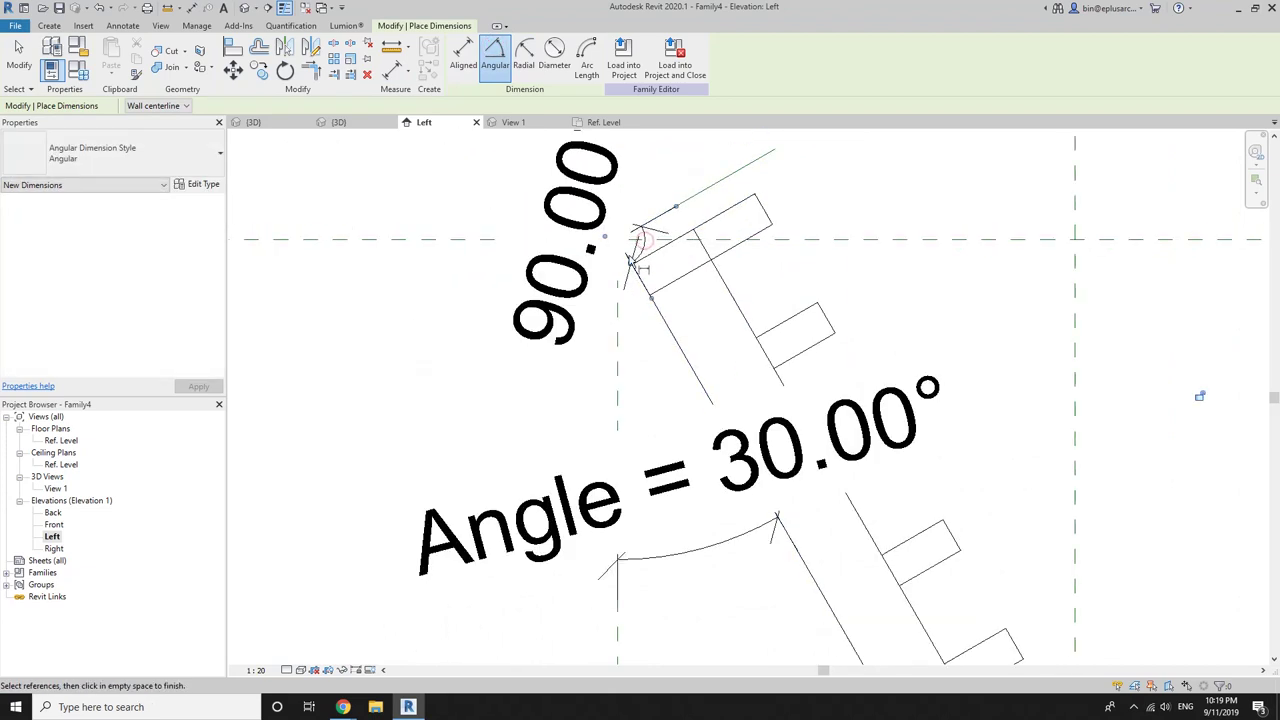
scroll(620, 270, down, 2)
click(590, 290)
key(Escape)
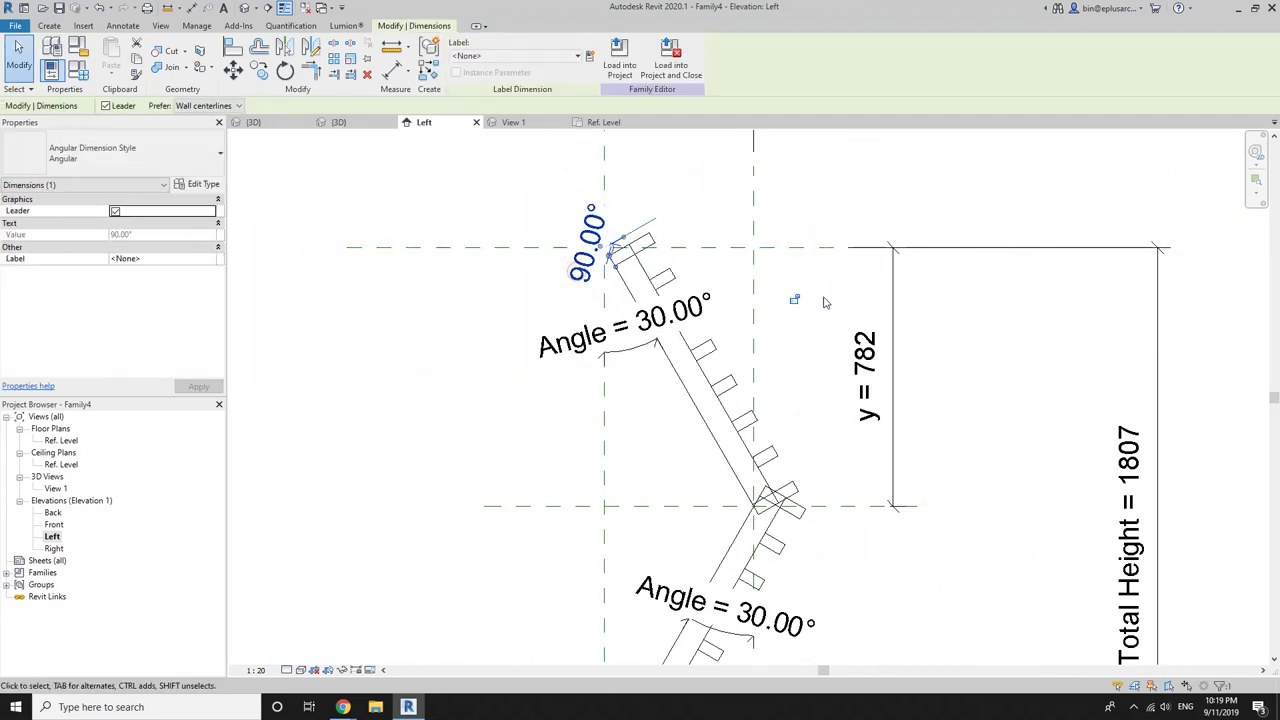
key(Escape)
- Align to the new reference line as the target
scroll(650, 235, up, 2)
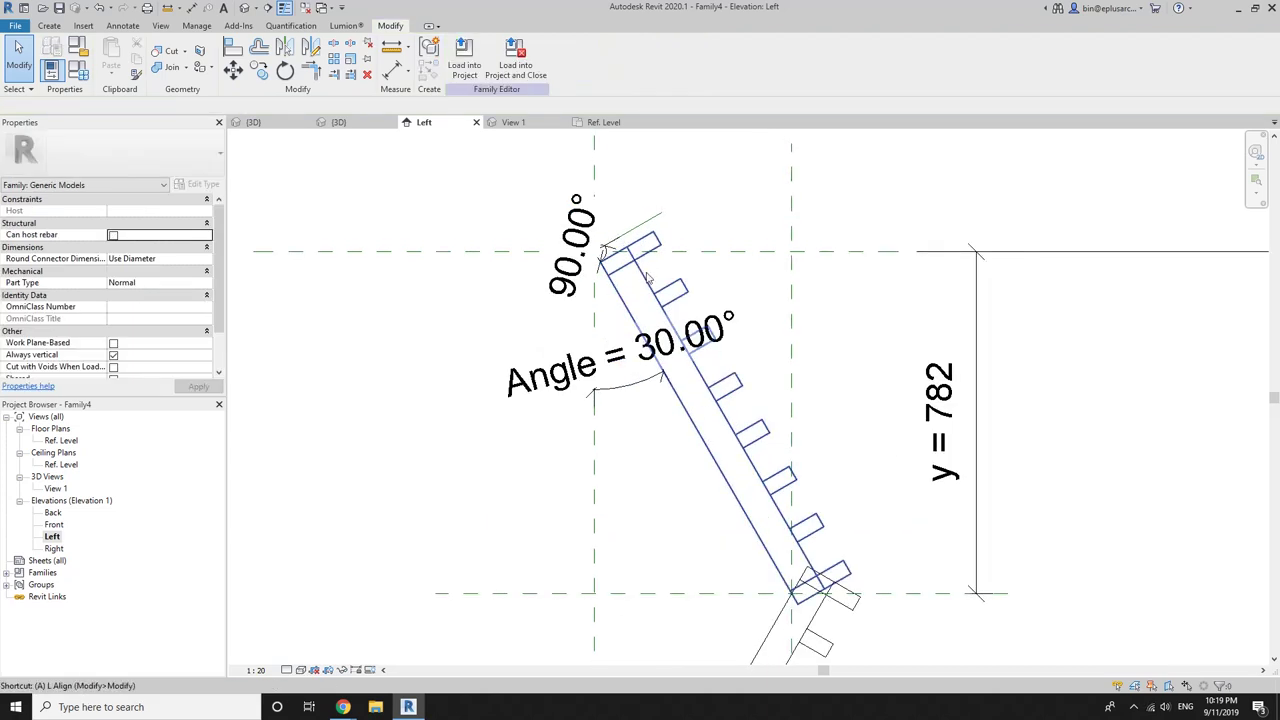
key(a)
key(l)
scroll(640, 228, up, 1)
click(625, 222)
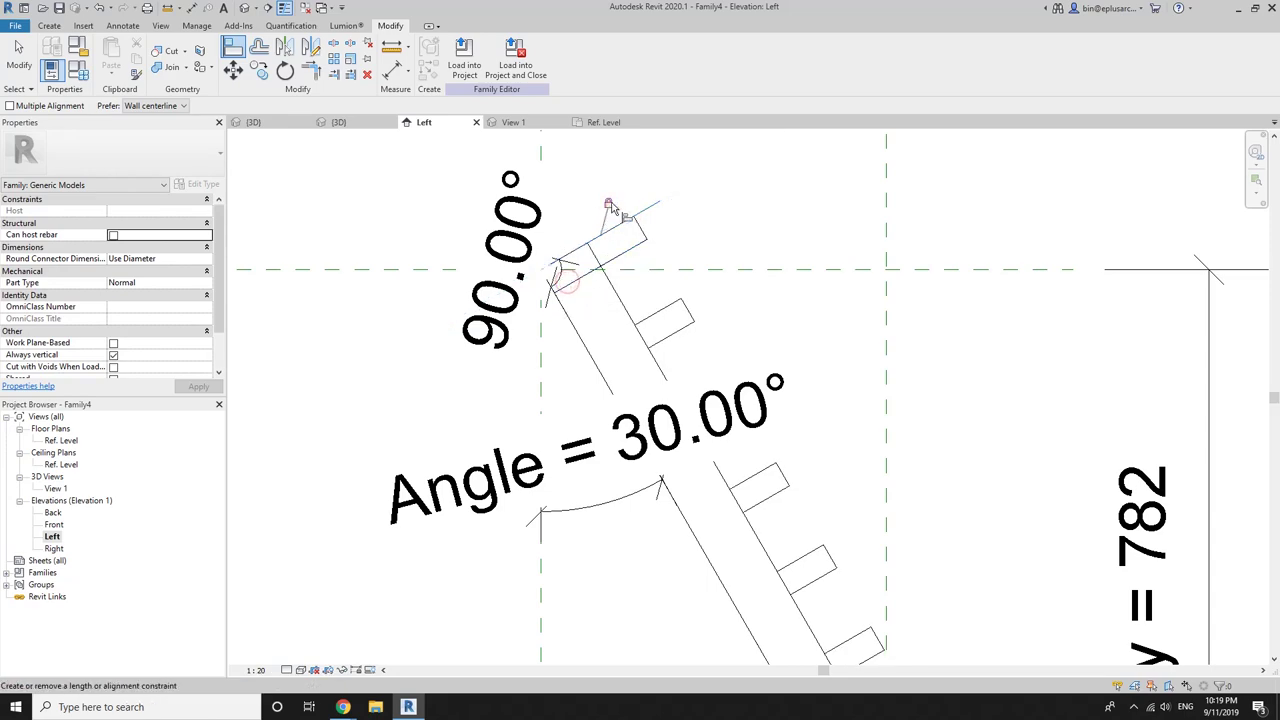
scroll(640, 280, down, 3)
scroll(650, 285, down, 2)
key(Escape)
- Pan toward the lower louvre panel and select it
scroll(650, 295, up, 2)
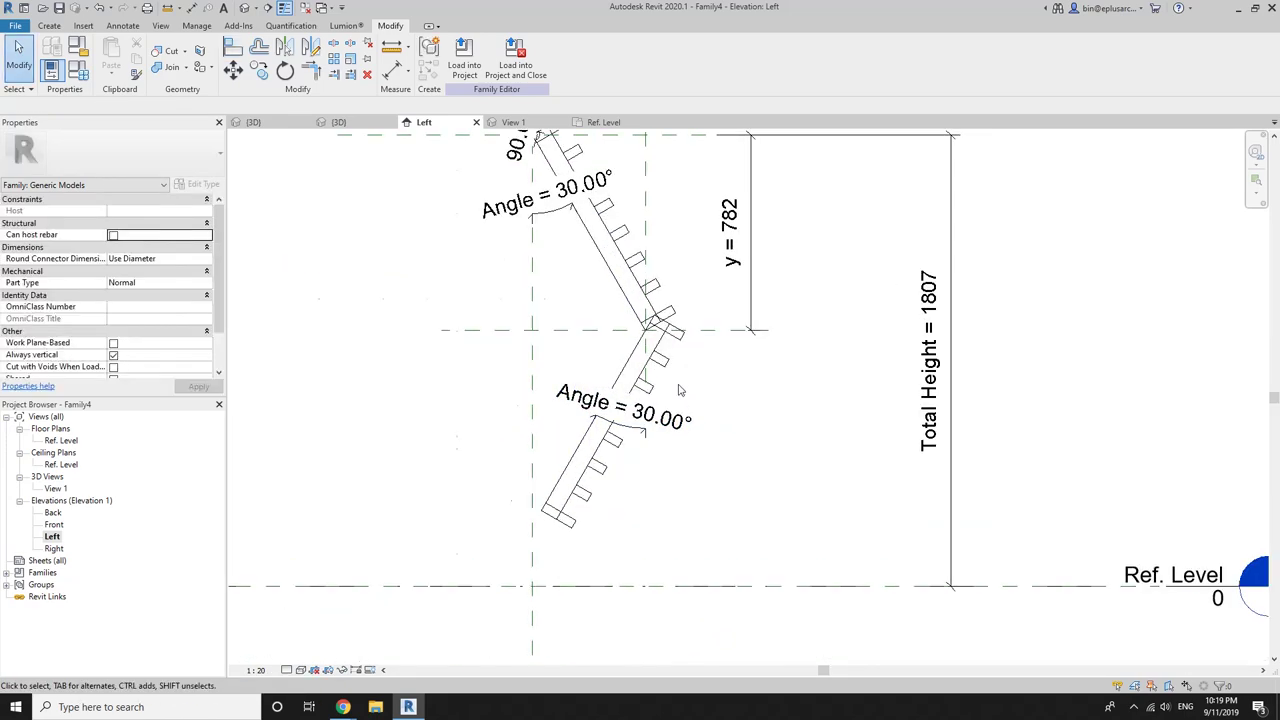
scroll(650, 325, up, 2)
click(612, 328)
scroll(615, 327, down, 1)
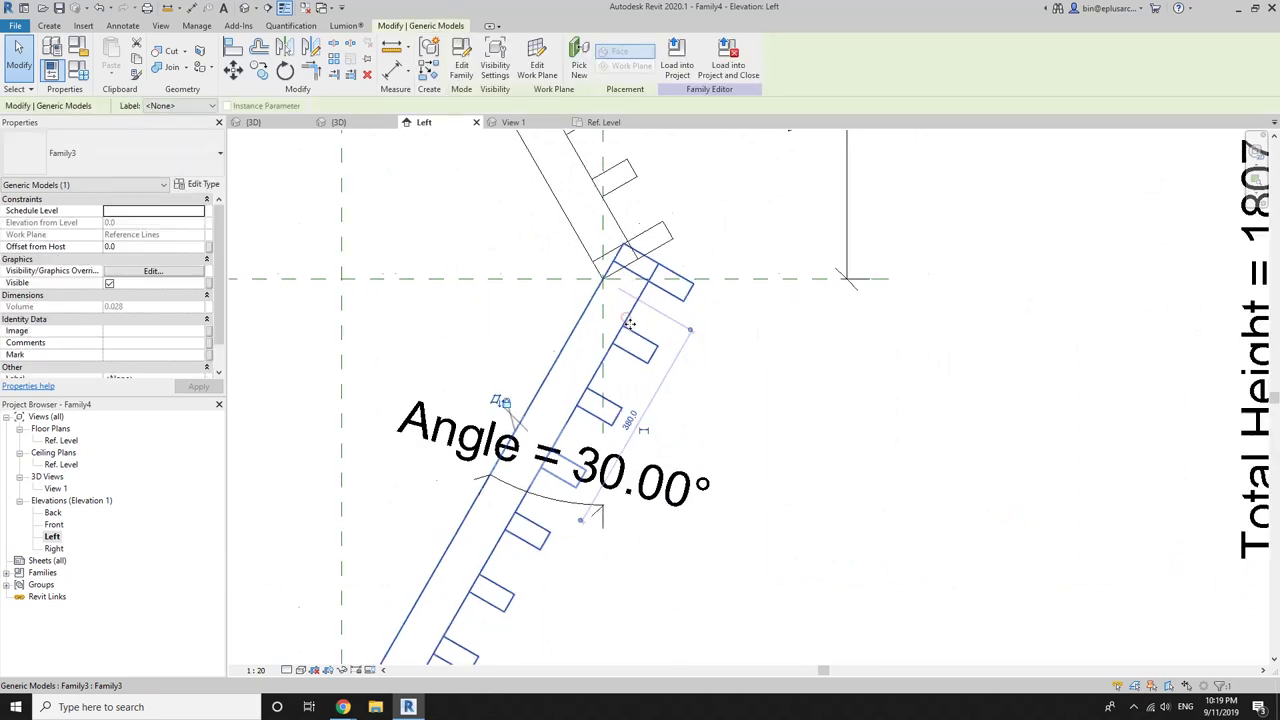
scroll(620, 326, down, 2)
scroll(625, 325, down, 1)
middle_drag(622, 326, 765, 326)
key(Escape)
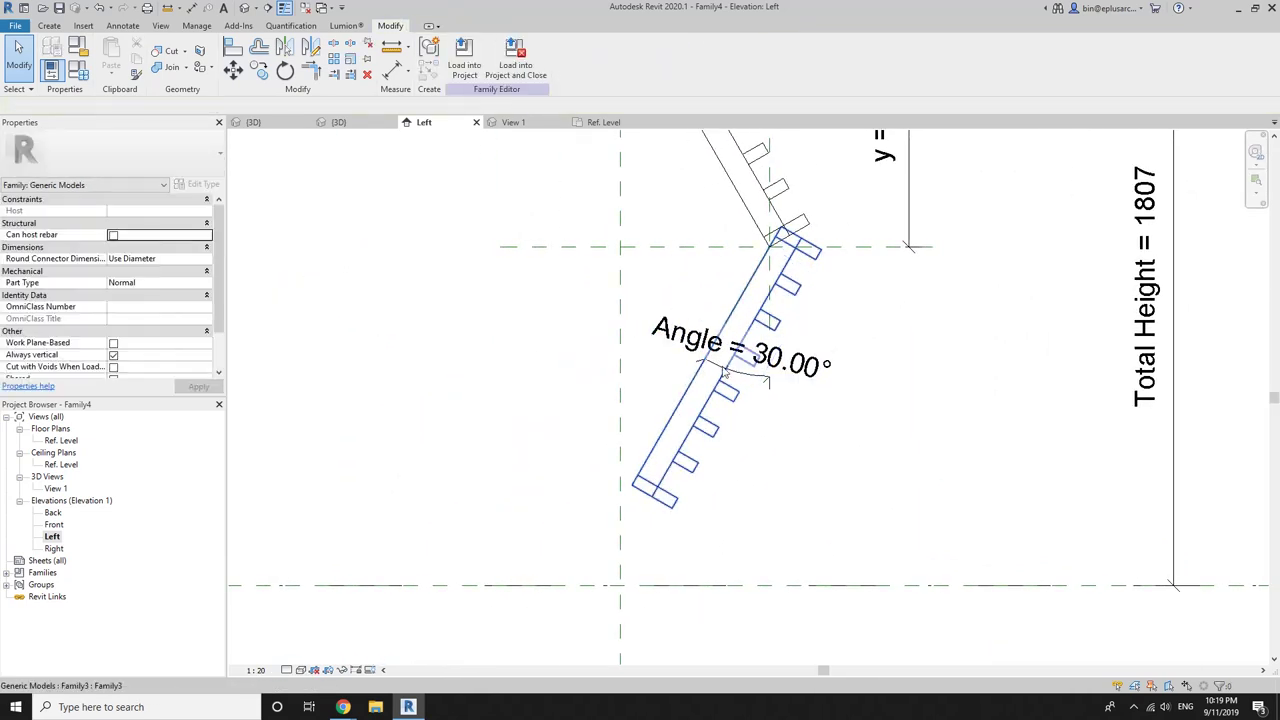
click(779, 288)
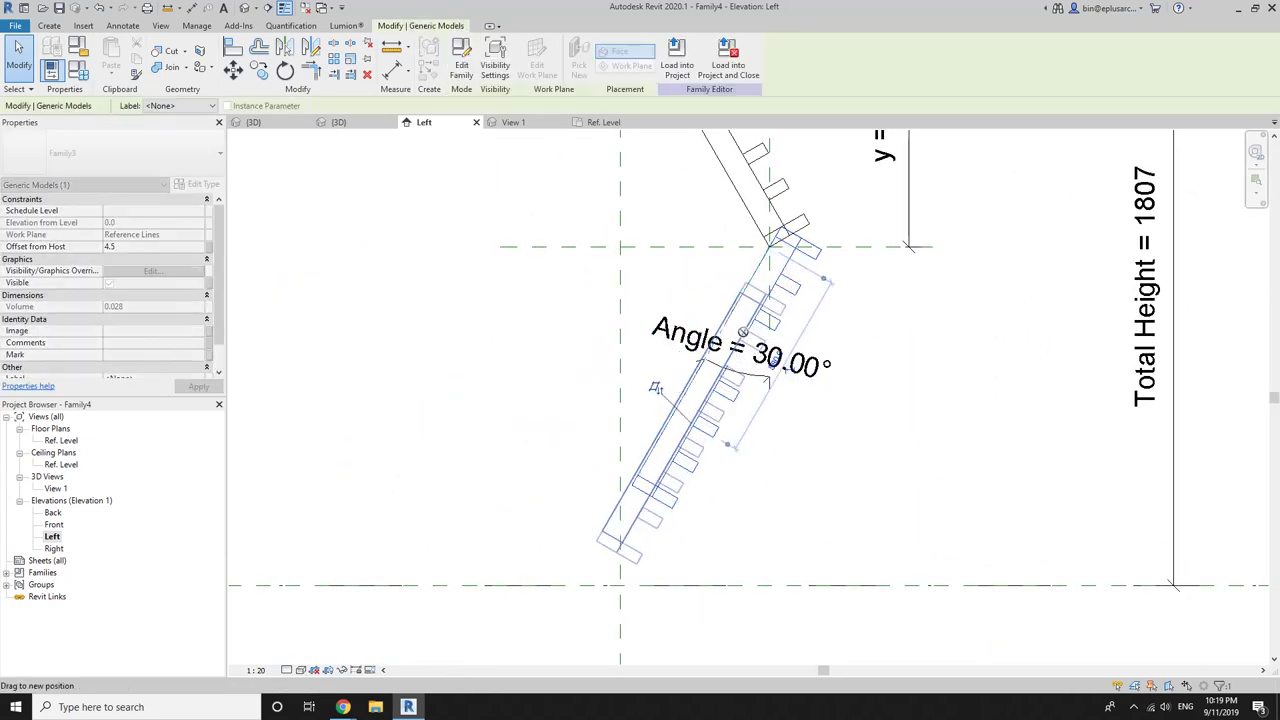
key(Delete)
key(Escape)
- Move the lower panel with MV from its top end onto the lower reference line
click(779, 288)
scroll(770, 265, up, 1)
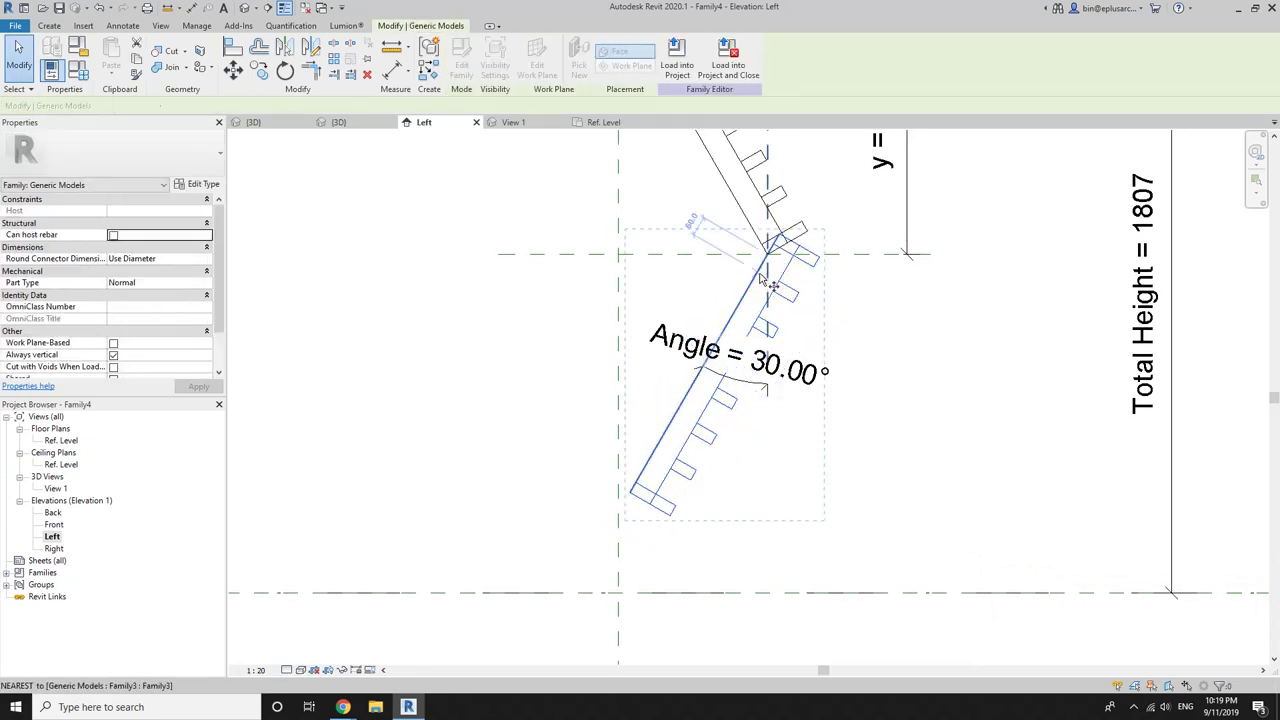
key(m)
key(v)
click(761, 271)
click(731, 322)
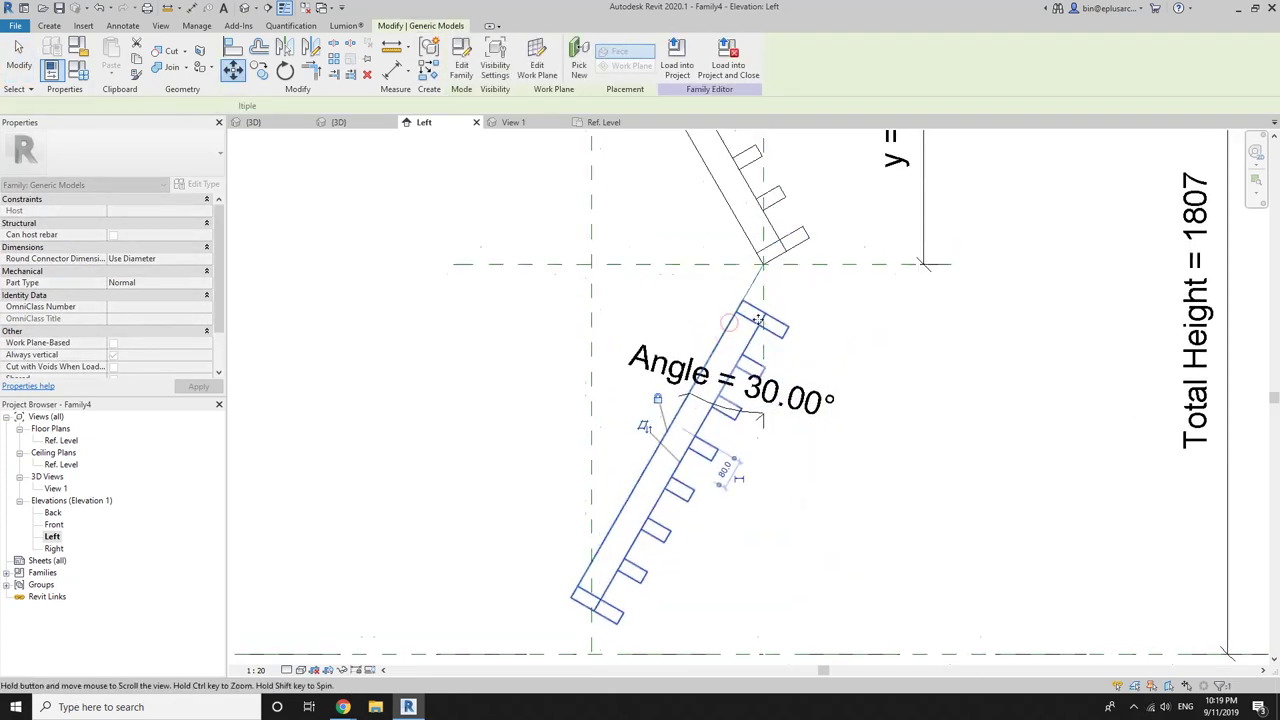
scroll(740, 305, up, 2)
key(Escape)
- Draw a short reference line from the chevron vertex perpendicular to the lower line
click(742, 297)
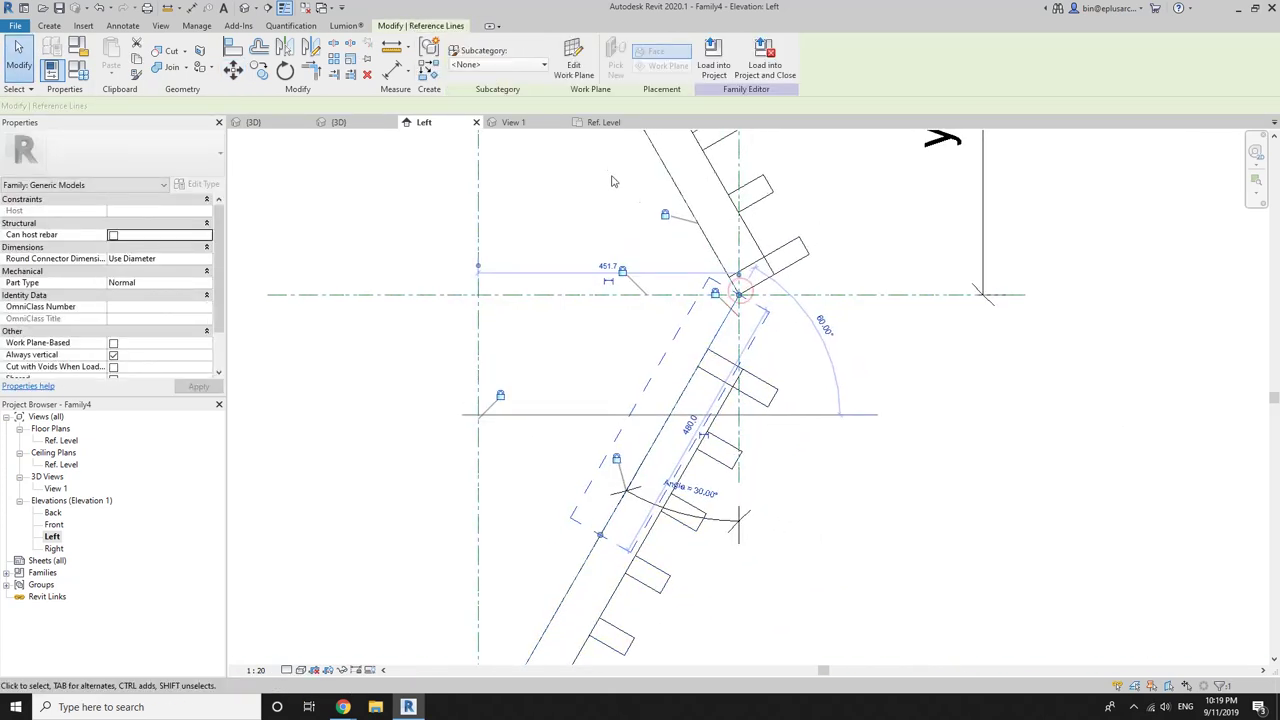
click(49, 25)
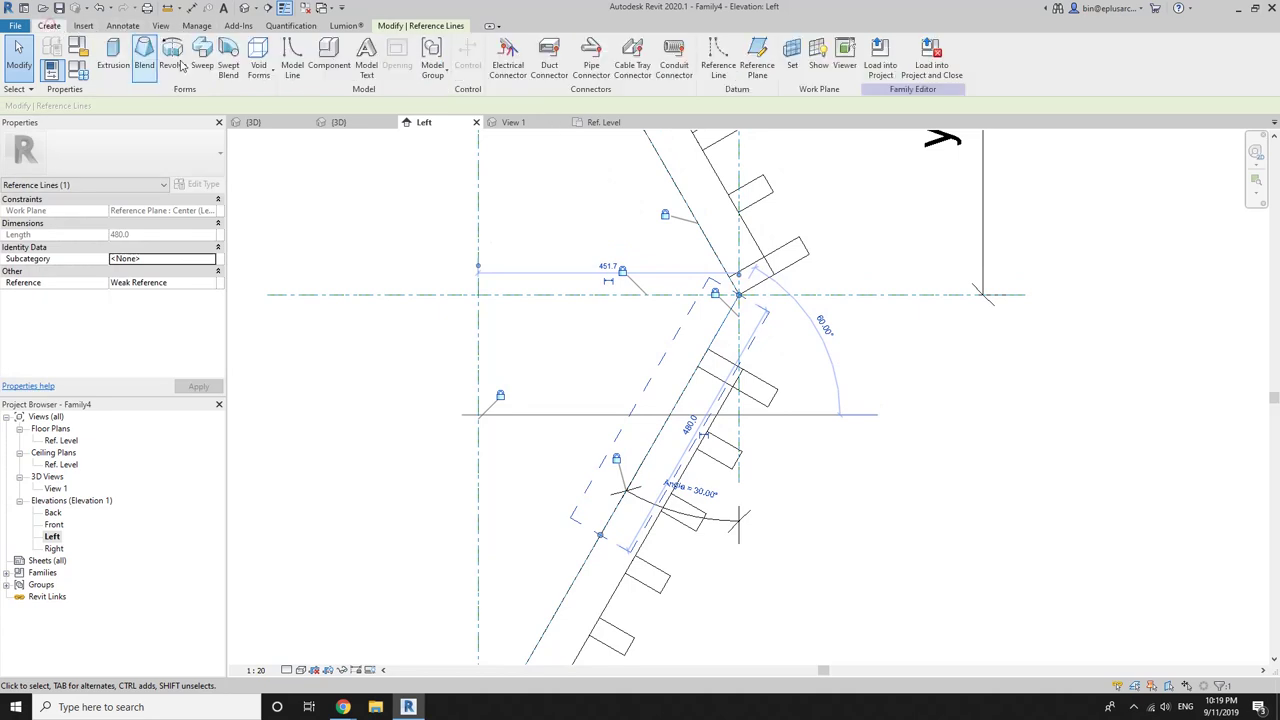
click(718, 60)
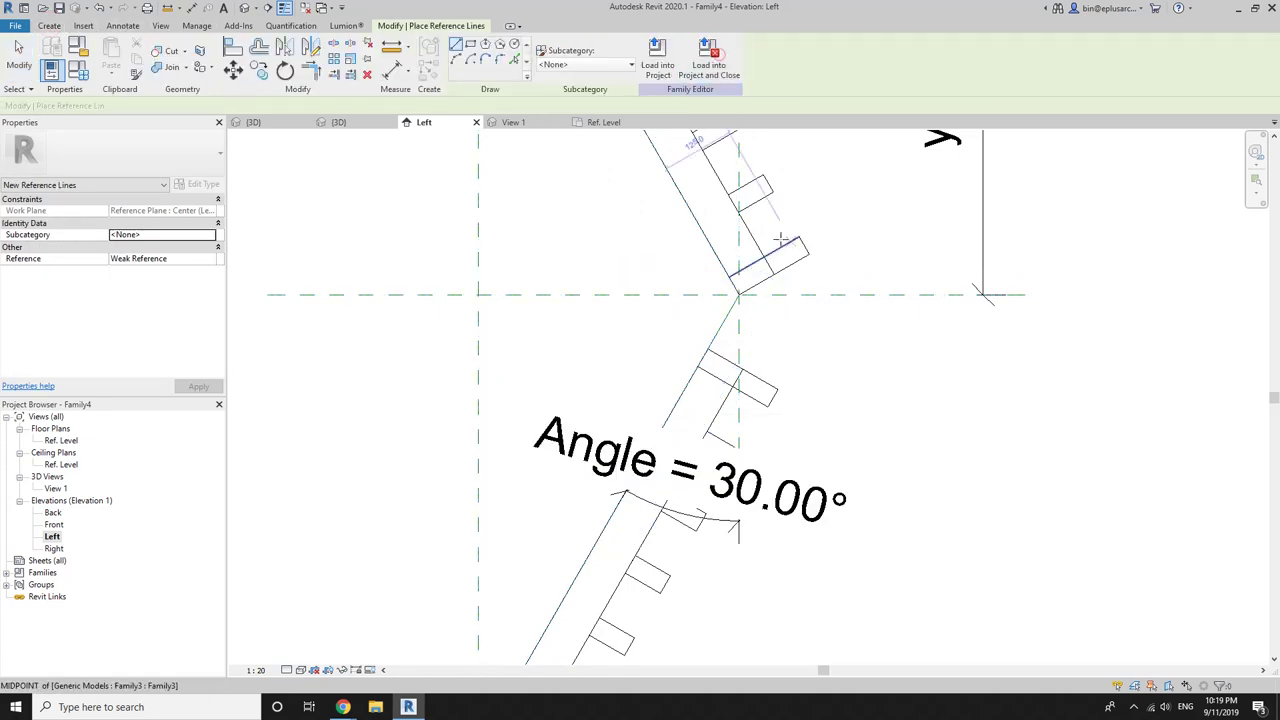
click(738, 294)
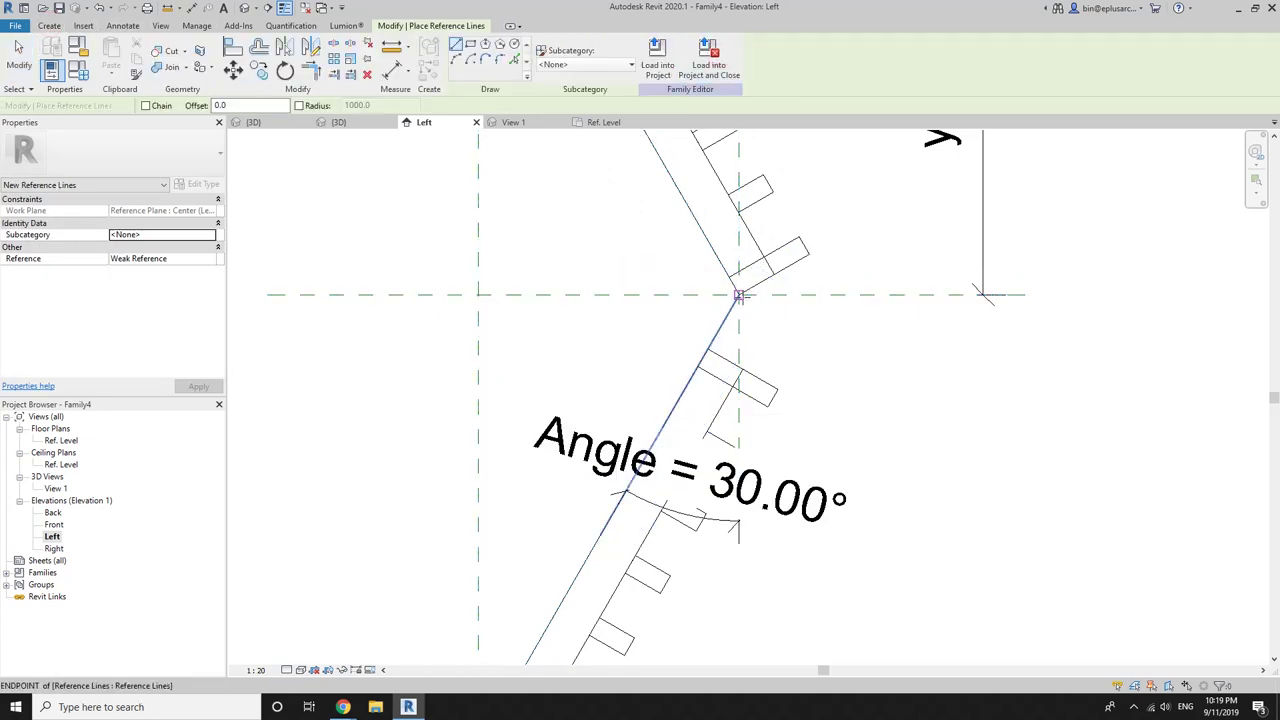
click(810, 324)
key(Escape)
key(Escape)
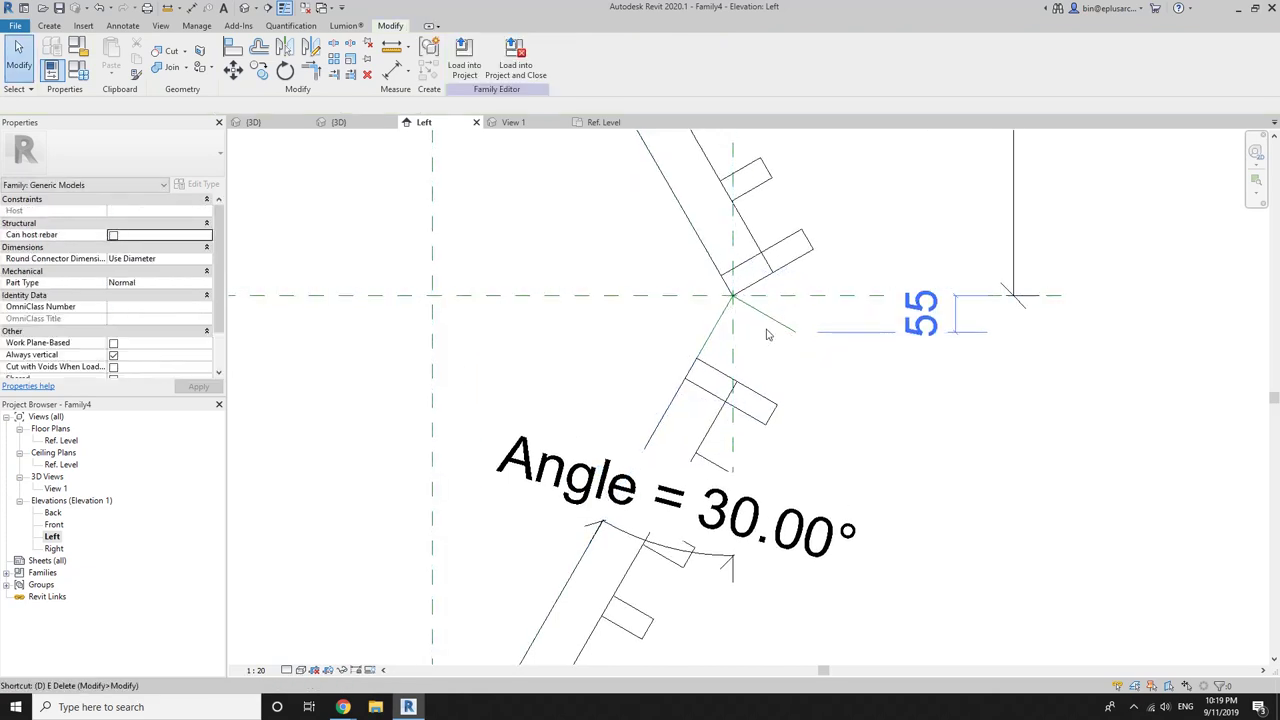
- Dimension the new reference line at 90° to the lower angled reference line
key(d)
key(i)
click(495, 60)
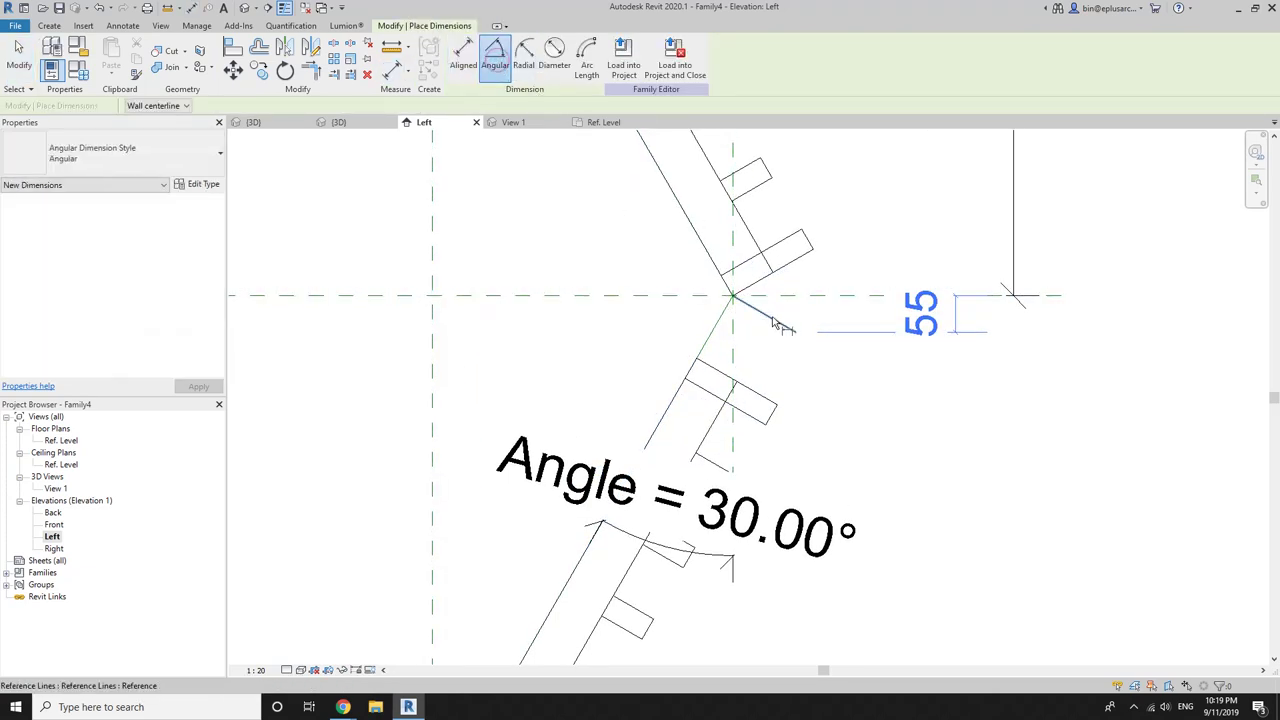
click(718, 325)
click(775, 322)
click(748, 342)
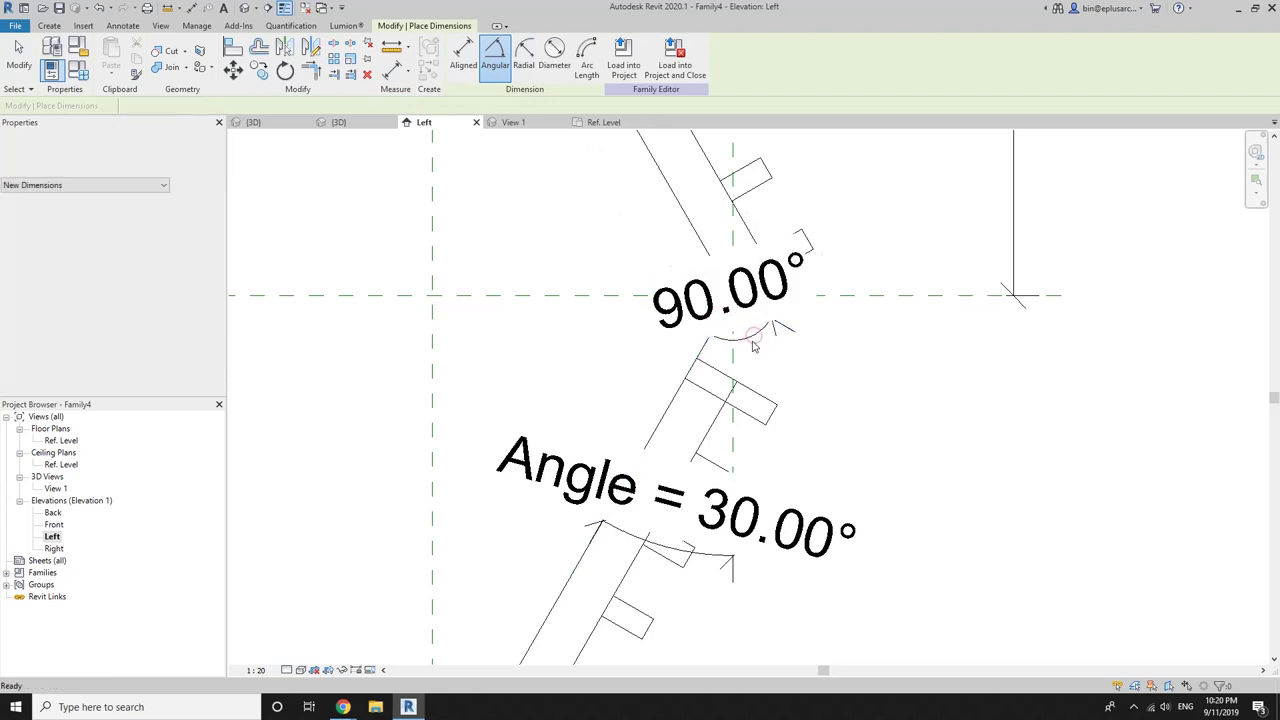
key(Escape)
scroll(748, 342, down, 3)
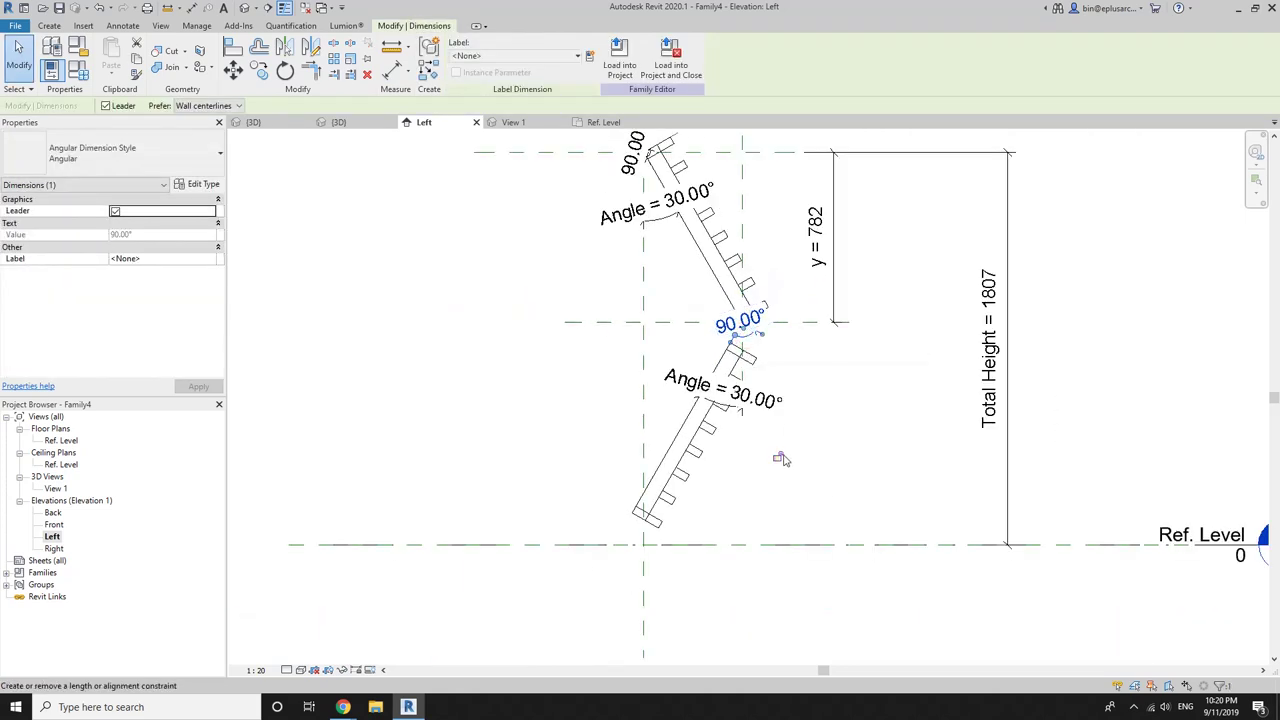
scroll(781, 459, up, 3)
scroll(760, 330, up, 3)
- Align the lower line to the new reference and lock it
key(Escape)
key(a)
key(l)
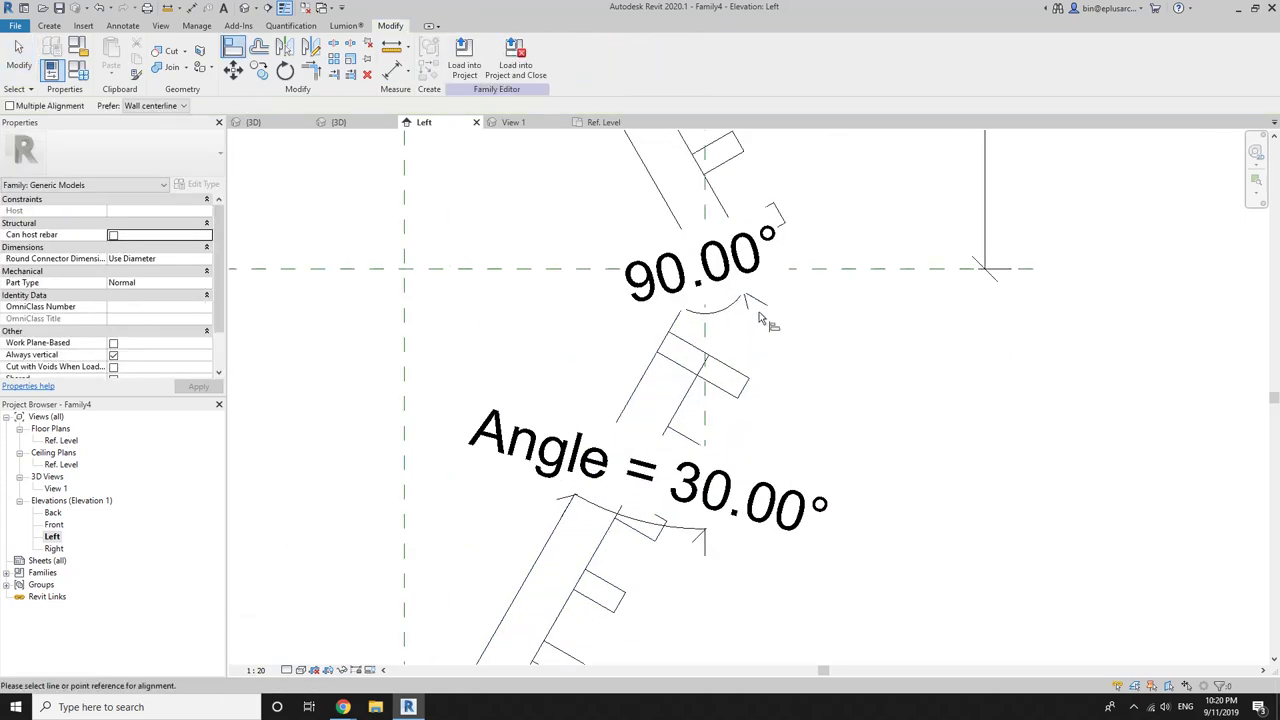
click(760, 305)
click(765, 292)
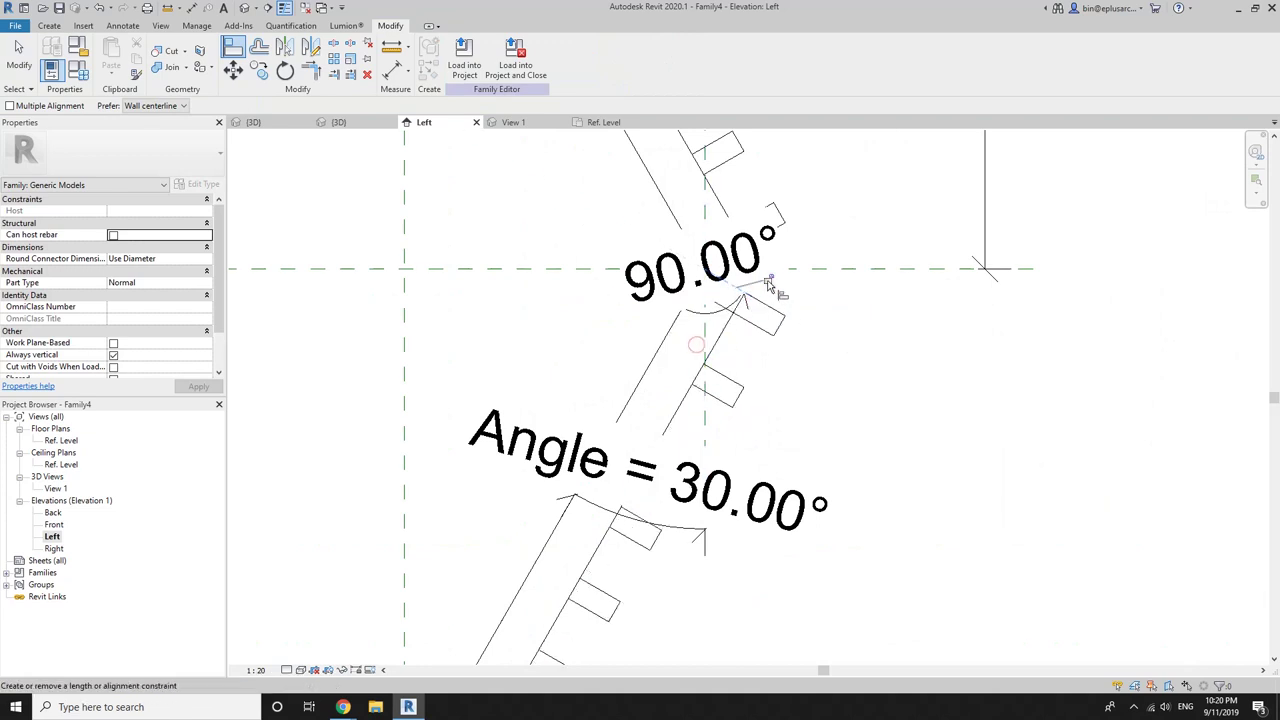
scroll(740, 305, down, 3)
key(Escape)
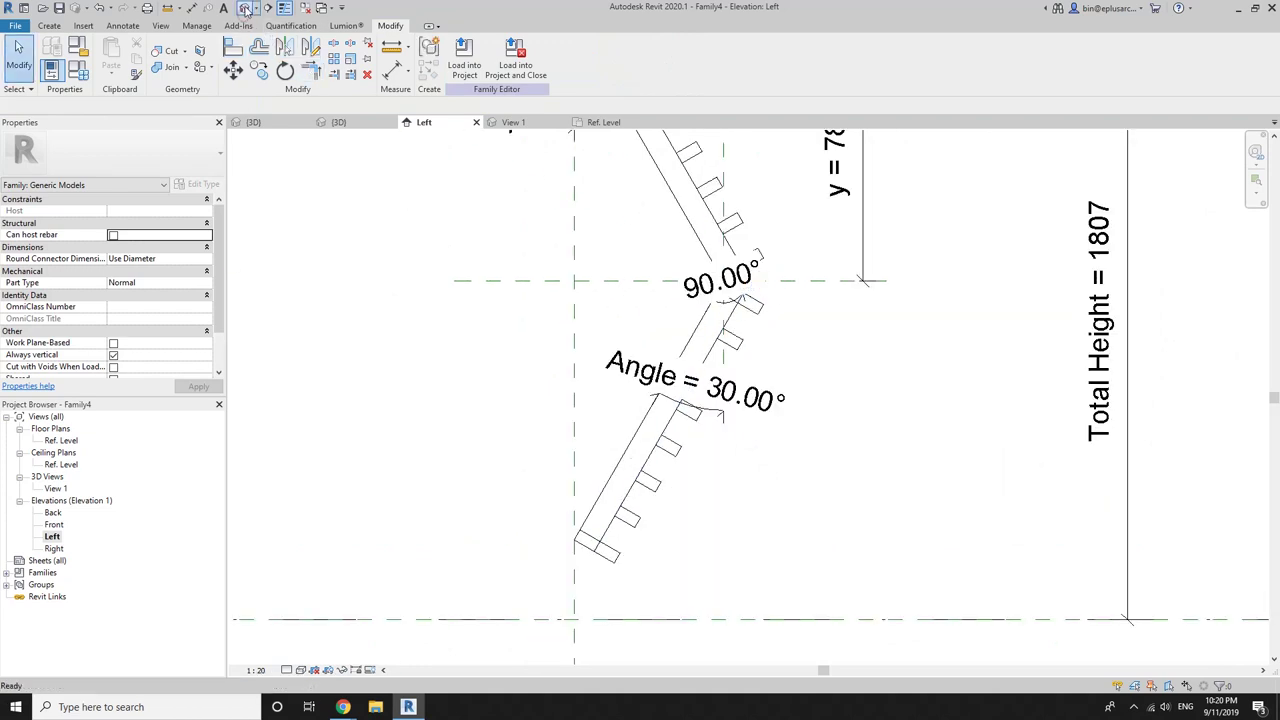
- In the default 3D view, temporarily hide both 90° angle dimensions
click(245, 8)
scroll(720, 250, down, 5)
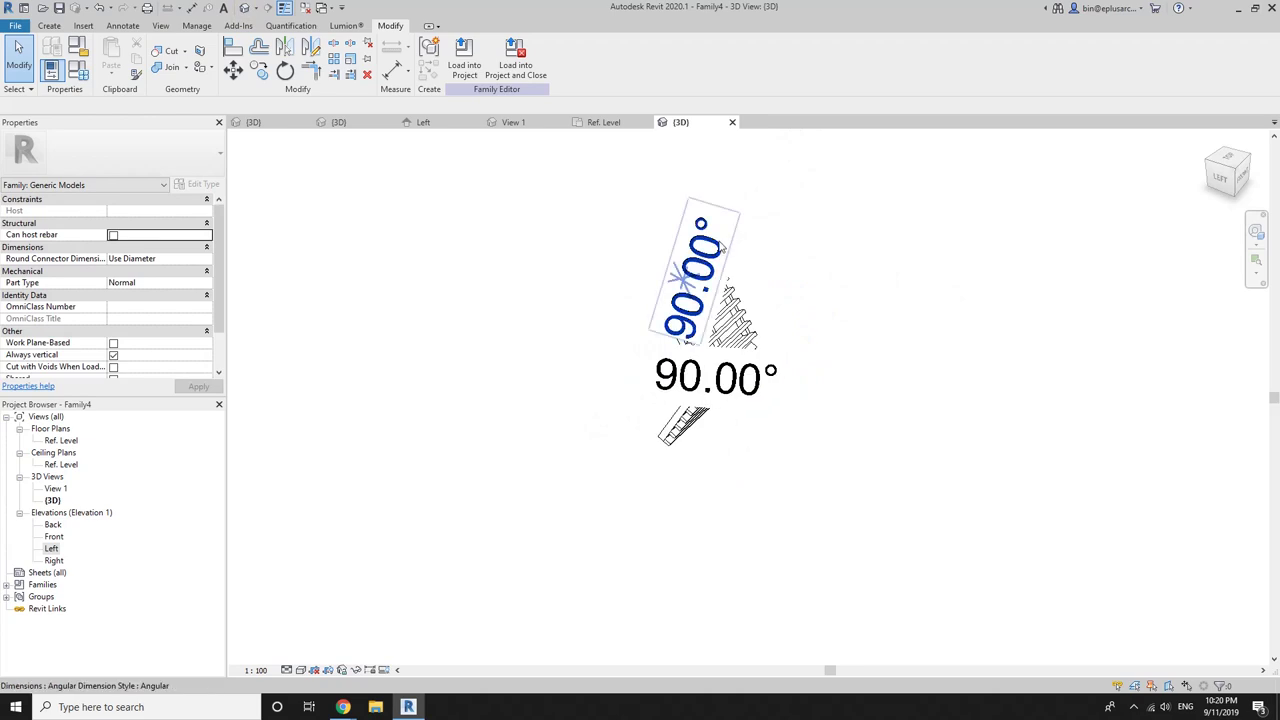
drag(720, 245, 665, 243)
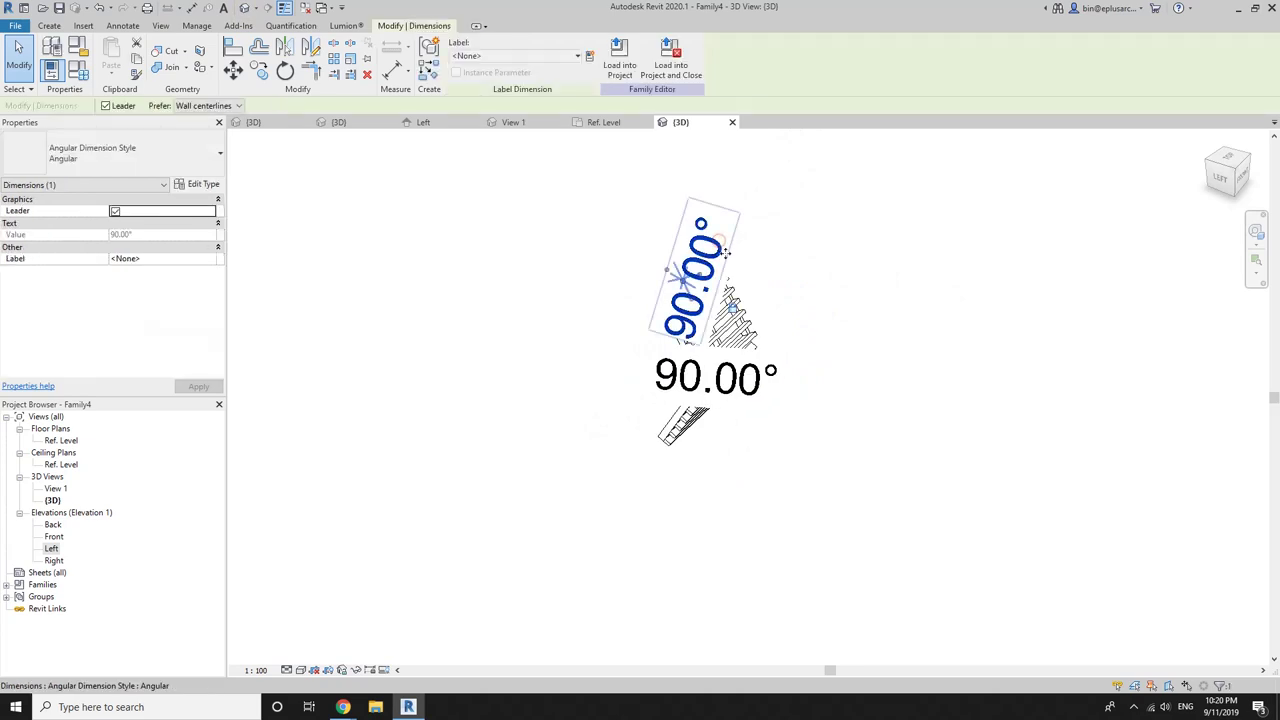
click(665, 245)
key(h)
key(h)
click(660, 340)
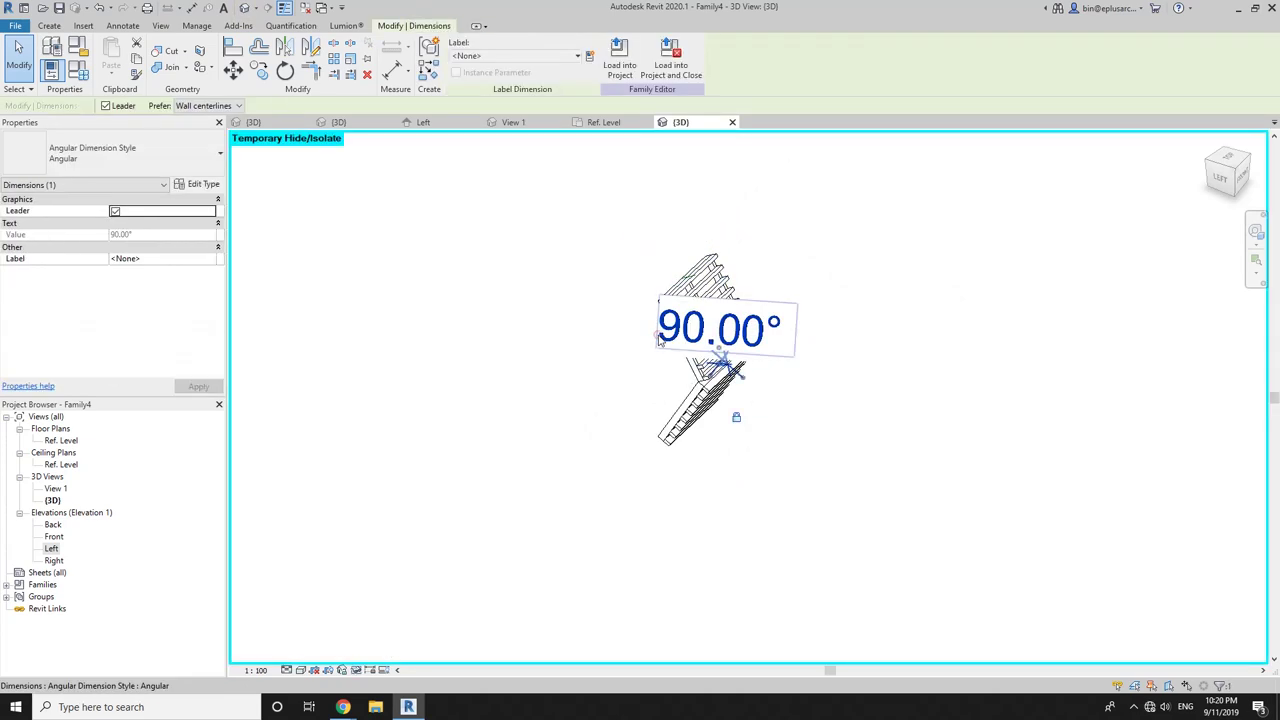
key(h)
key(h)
- Orbit to view the chevron, check the Family Types list, and select a louvre panel
mouse_move(657, 330)
shift+middle_down()
mouse_move(764, 303)
mouse_move(806, 254)
shift+middle_up()
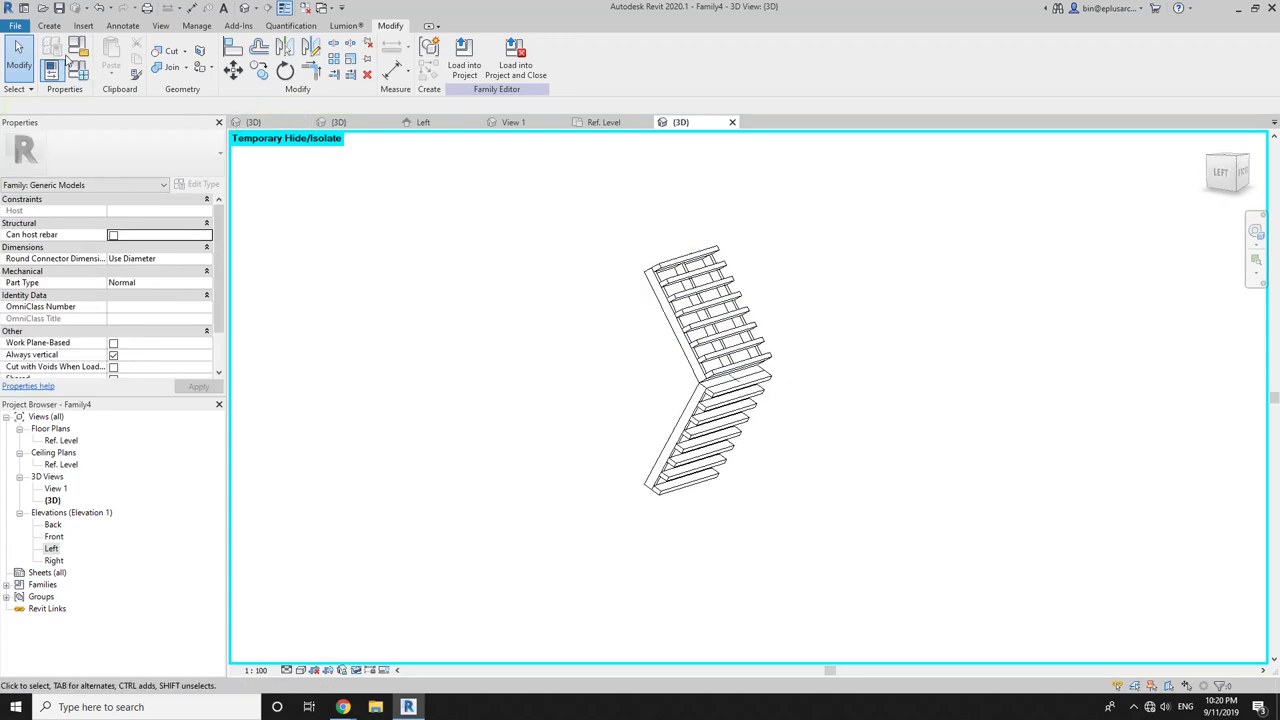
click(78, 68)
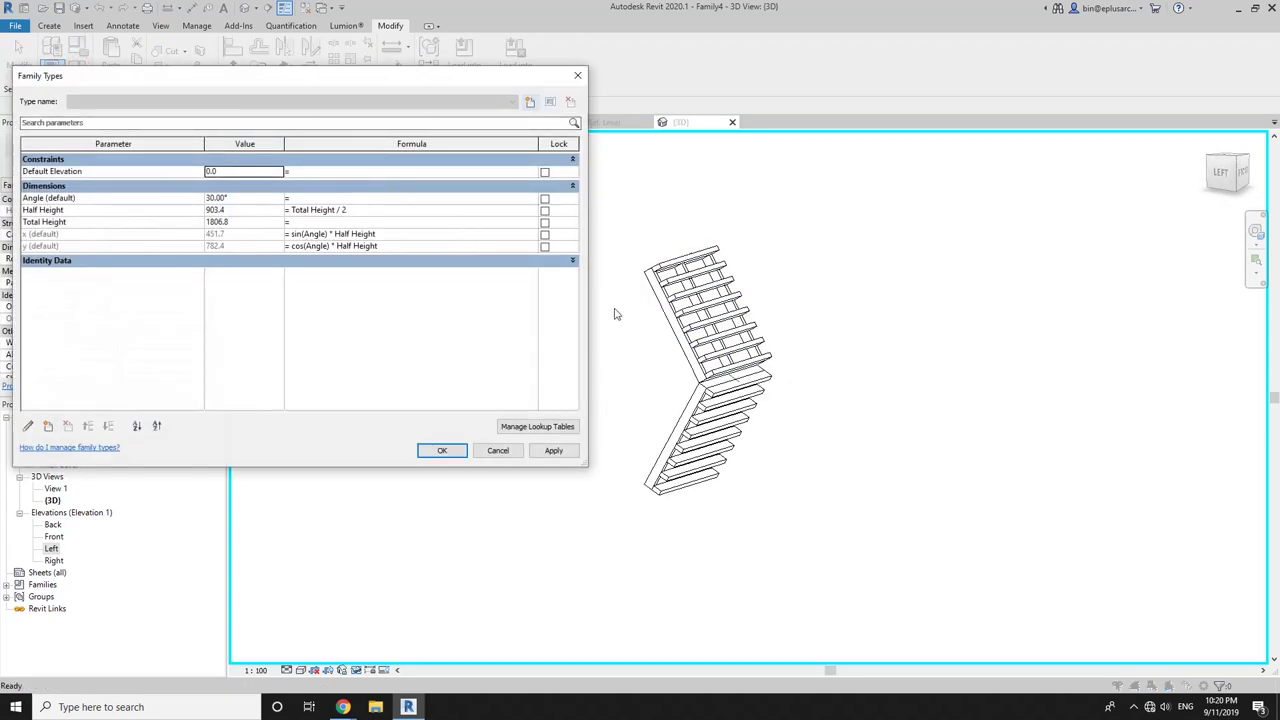
key(Escape)
click(718, 416)
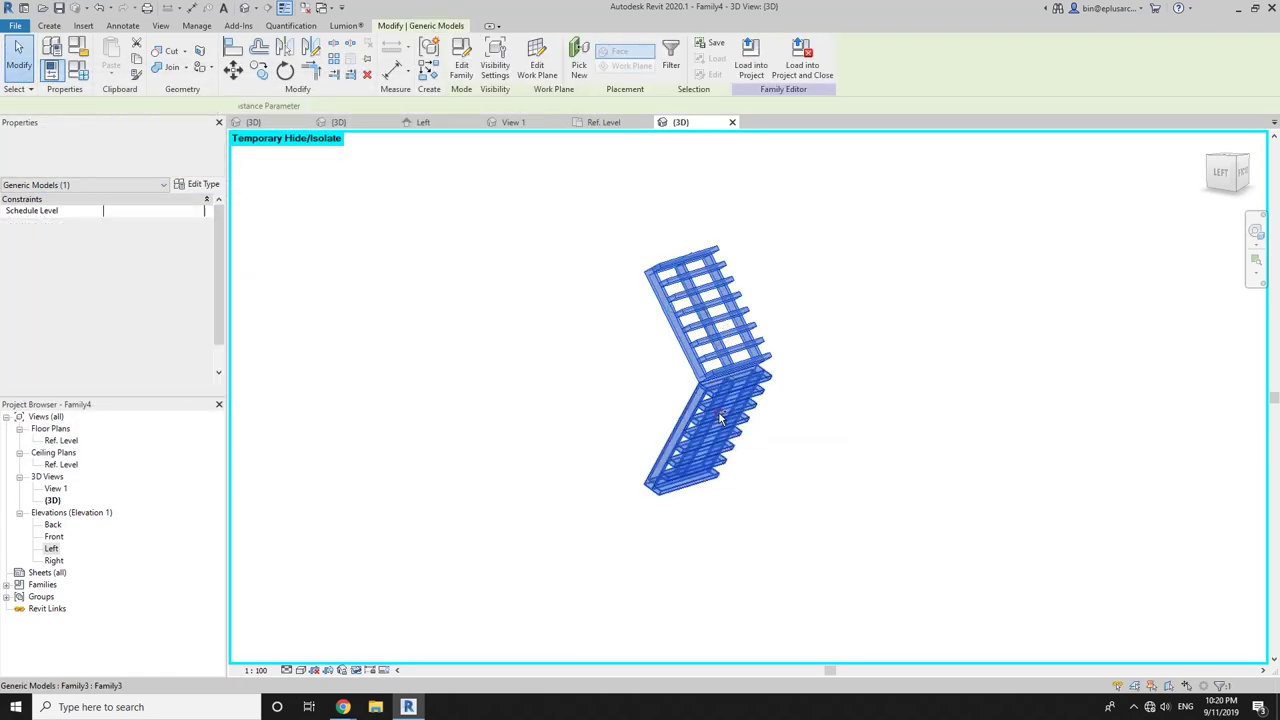
- In the panel's Type Properties, link Blade Material to a new Blade Material family parameter
click(194, 184)
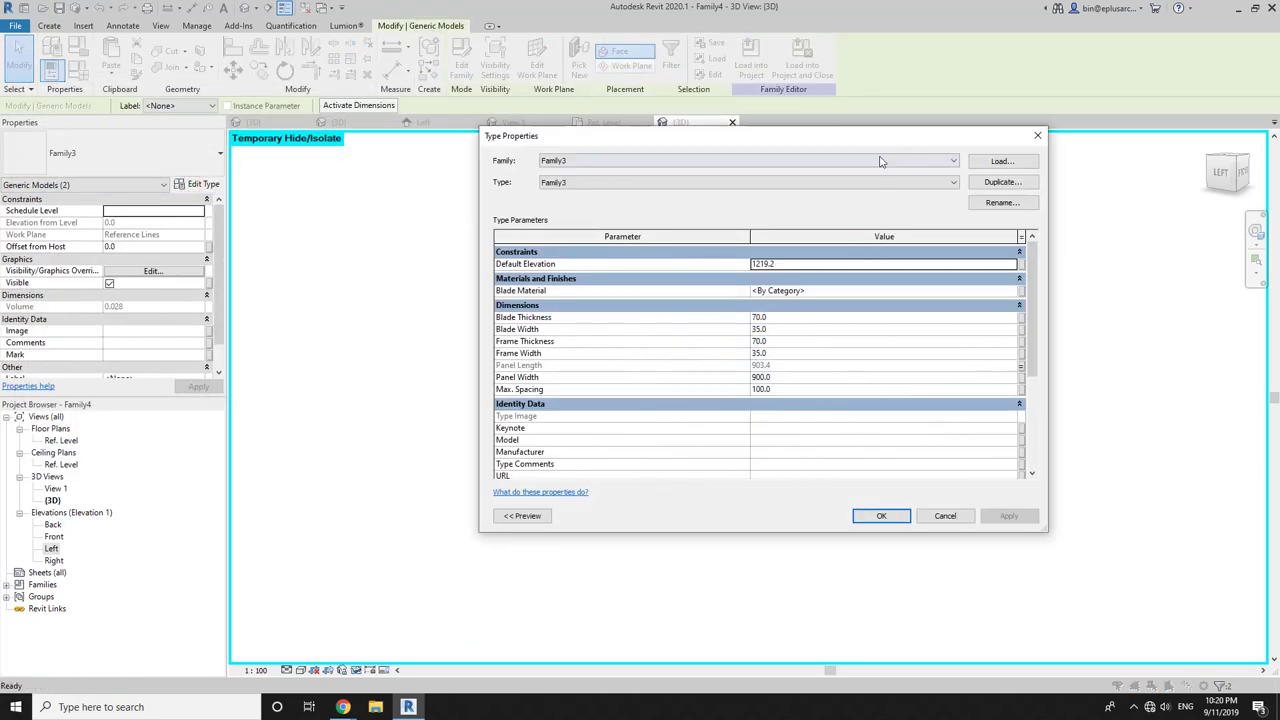
mouse_move(880, 146)
mouse_down()
mouse_move(586, 143)
mouse_move(449, 110)
mouse_up()
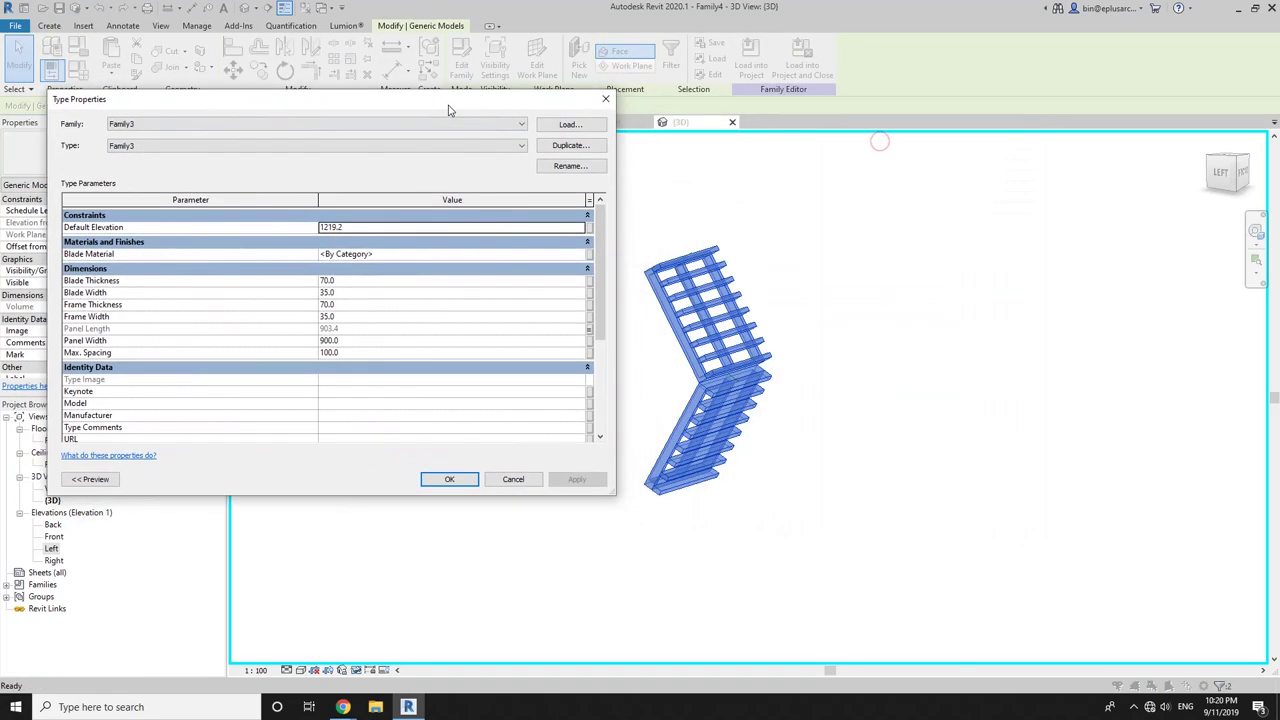
click(589, 254)
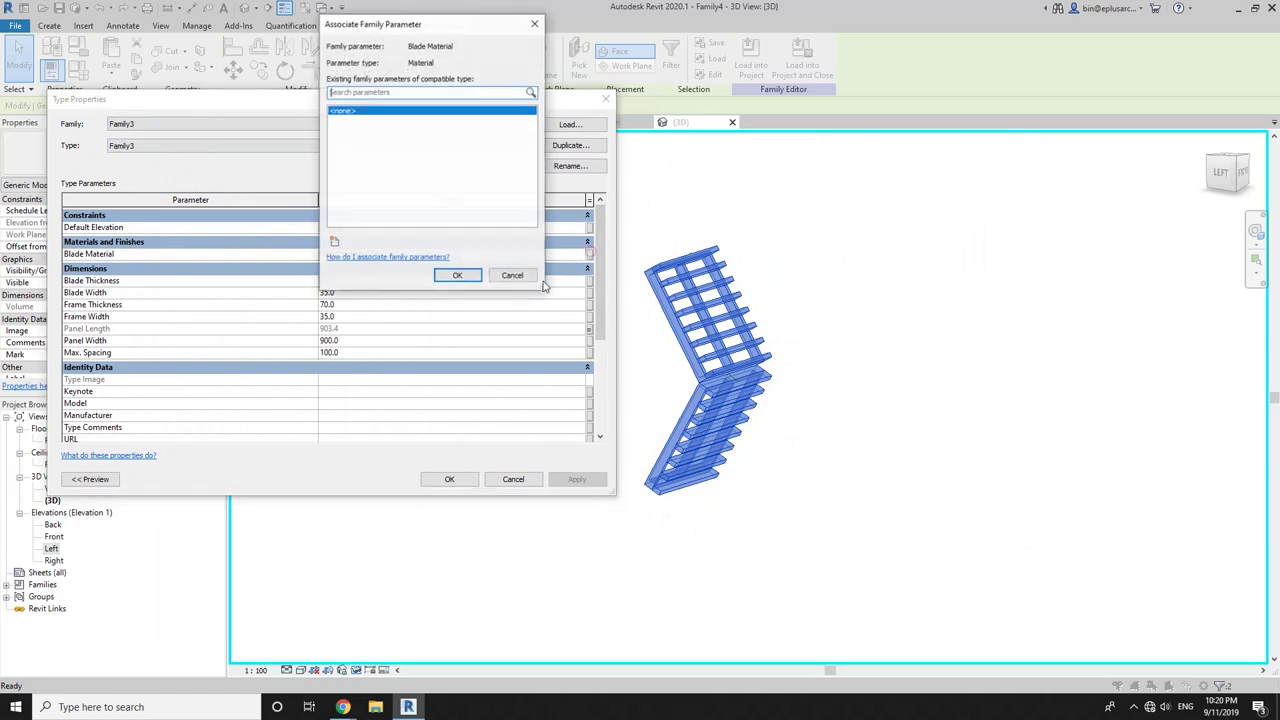
click(336, 245)
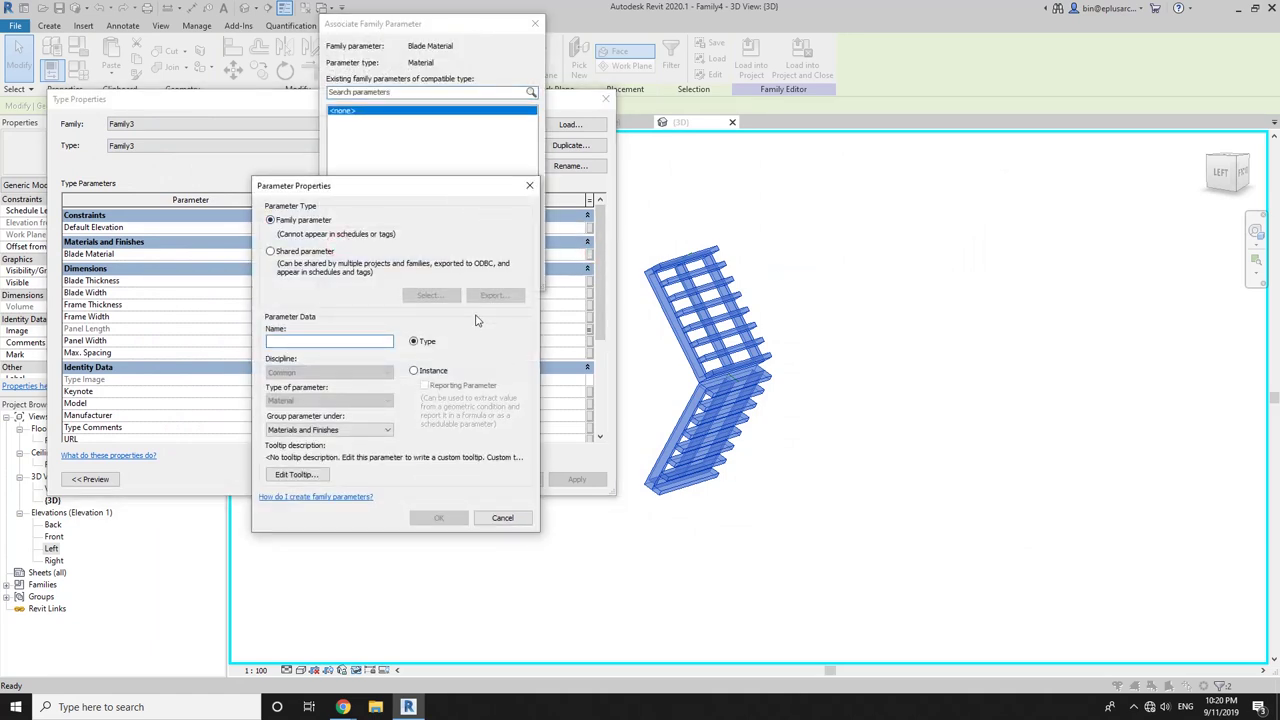
text(Blade Material)
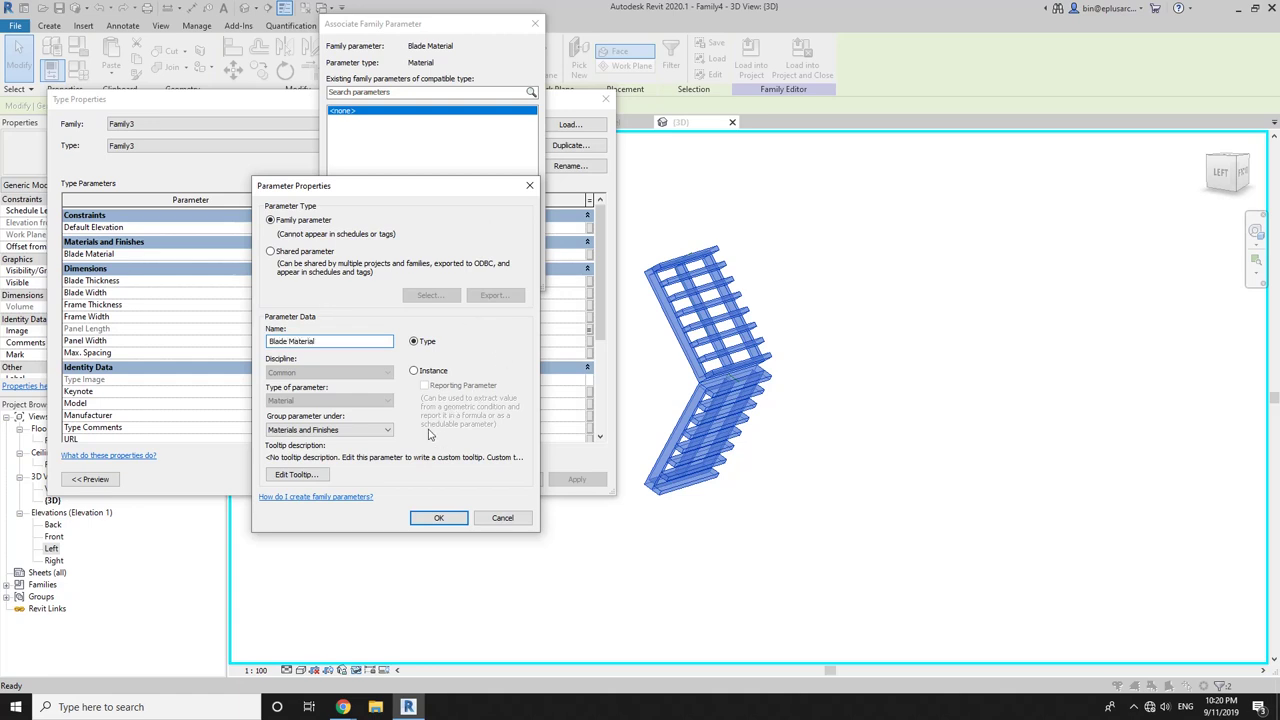
click(438, 518)
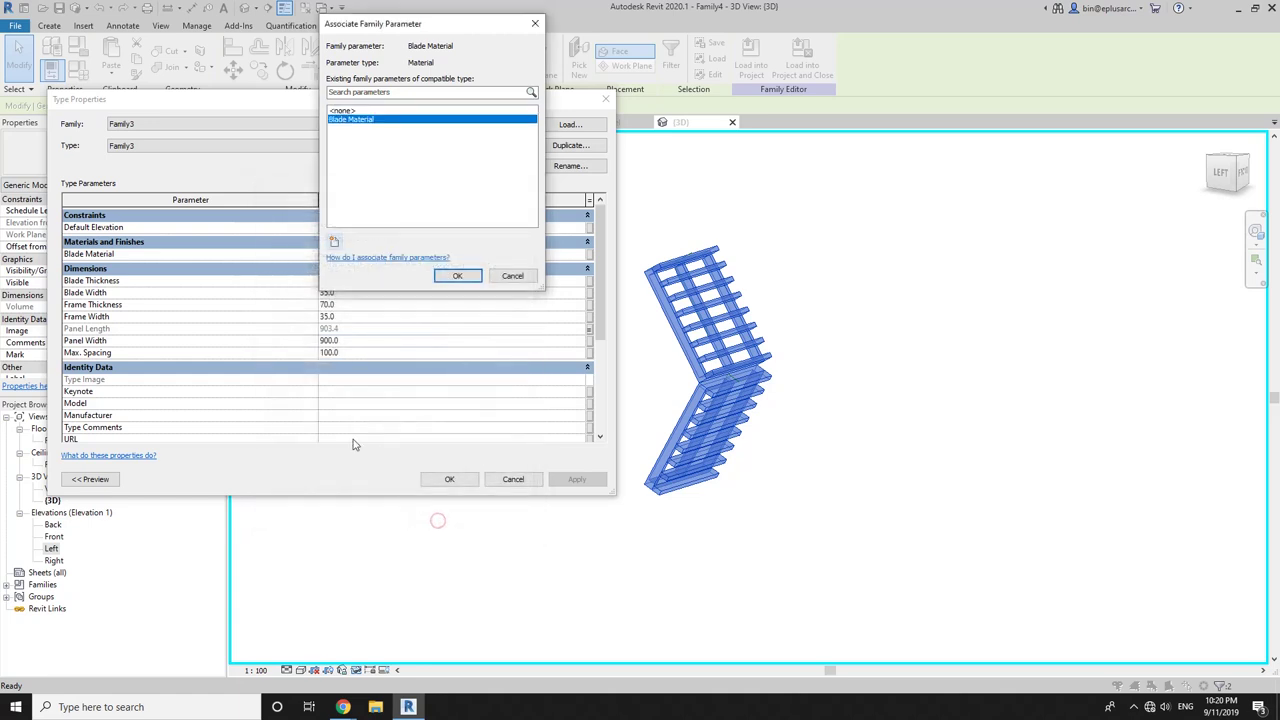
click(458, 276)
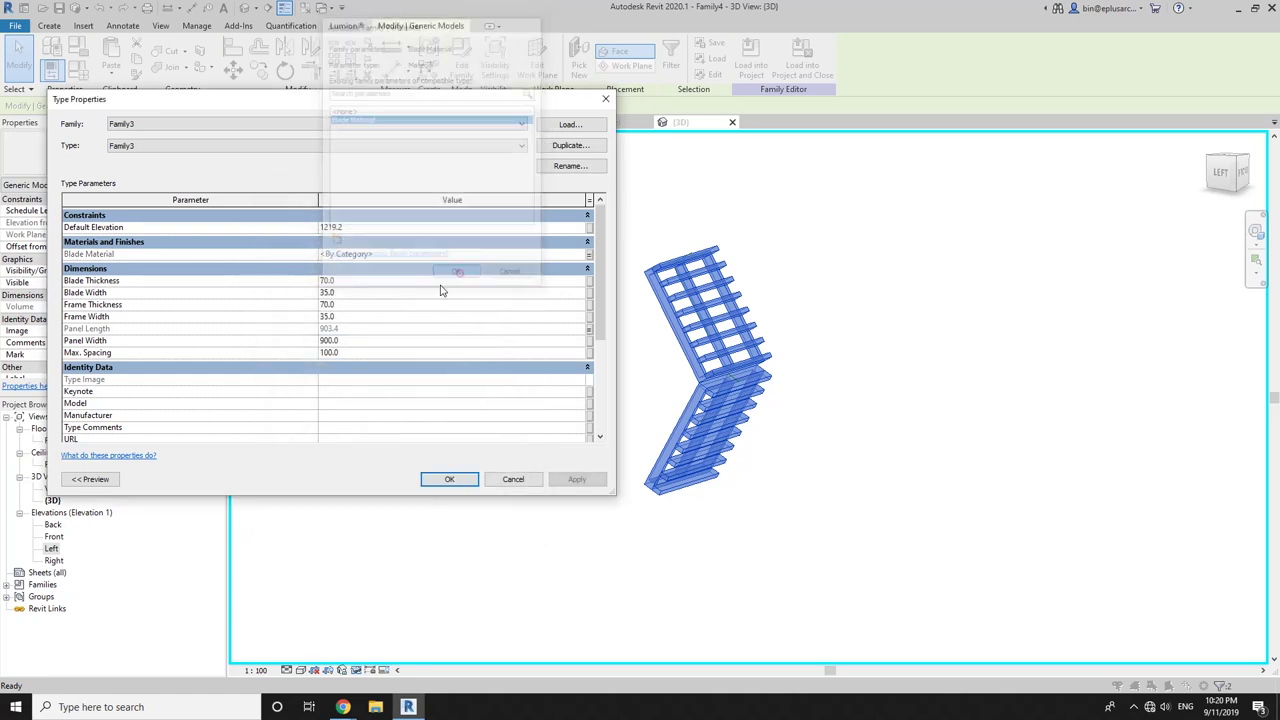
- Associate Blade Thickness with a new family parameter named Blade Thickness
click(589, 281)
click(336, 242)
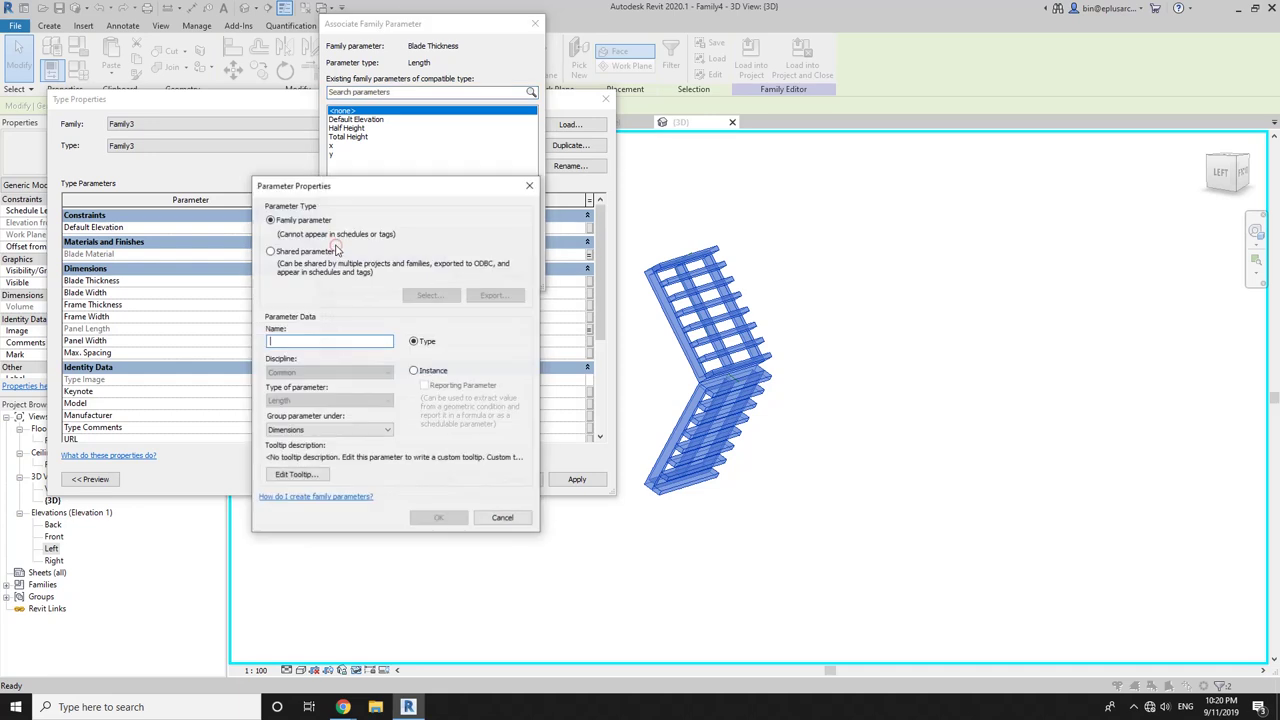
text(Blade Thickness)
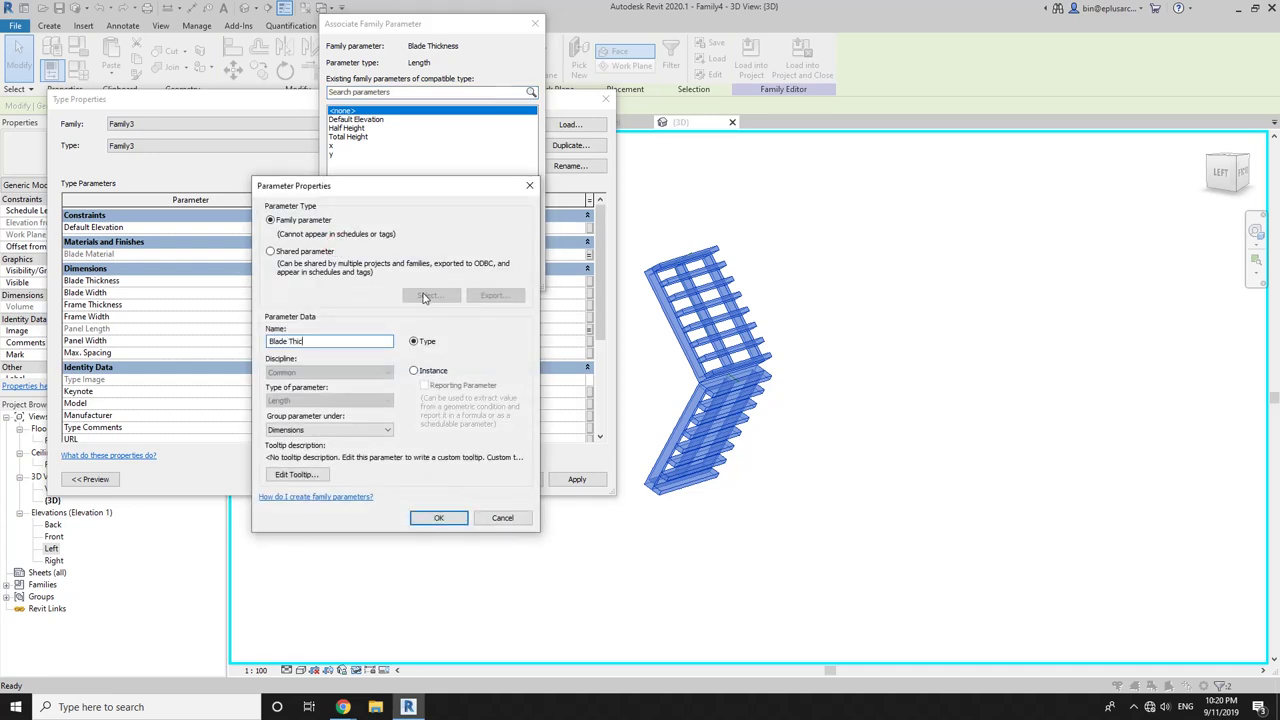
click(437, 520)
click(449, 272)
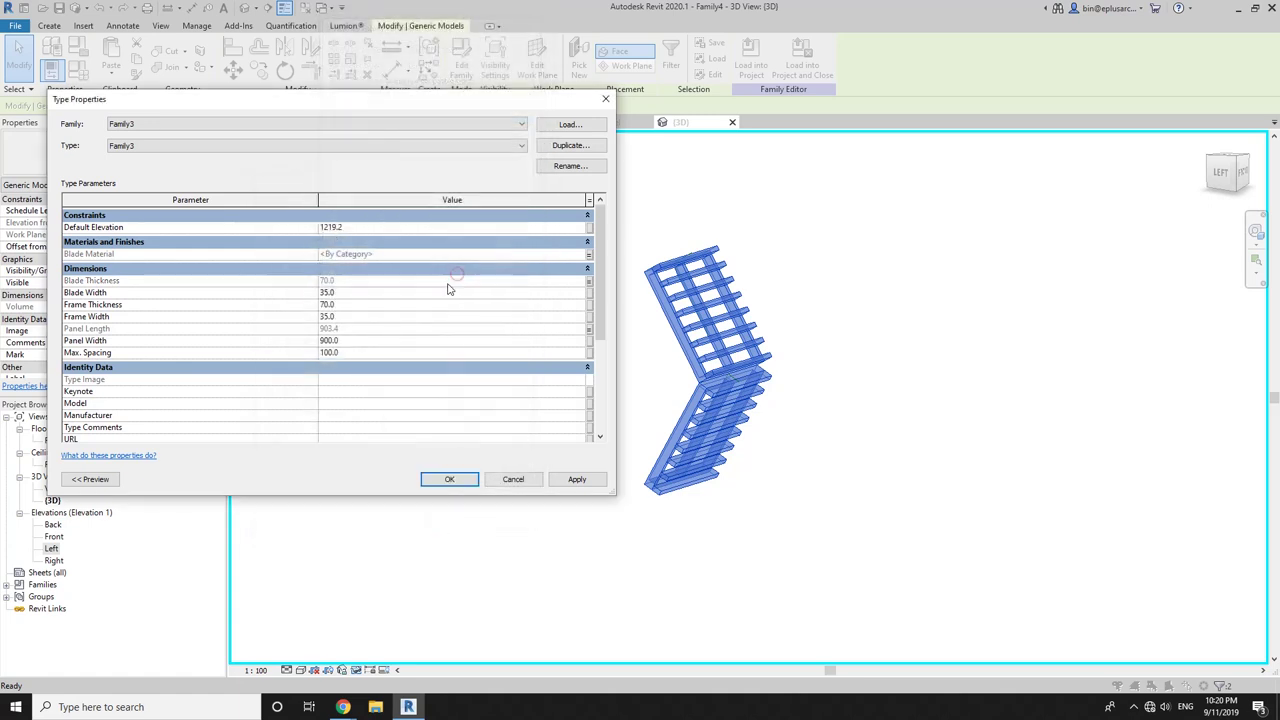
- Associate Blade Width with a new family parameter named Blade Width
click(589, 292)
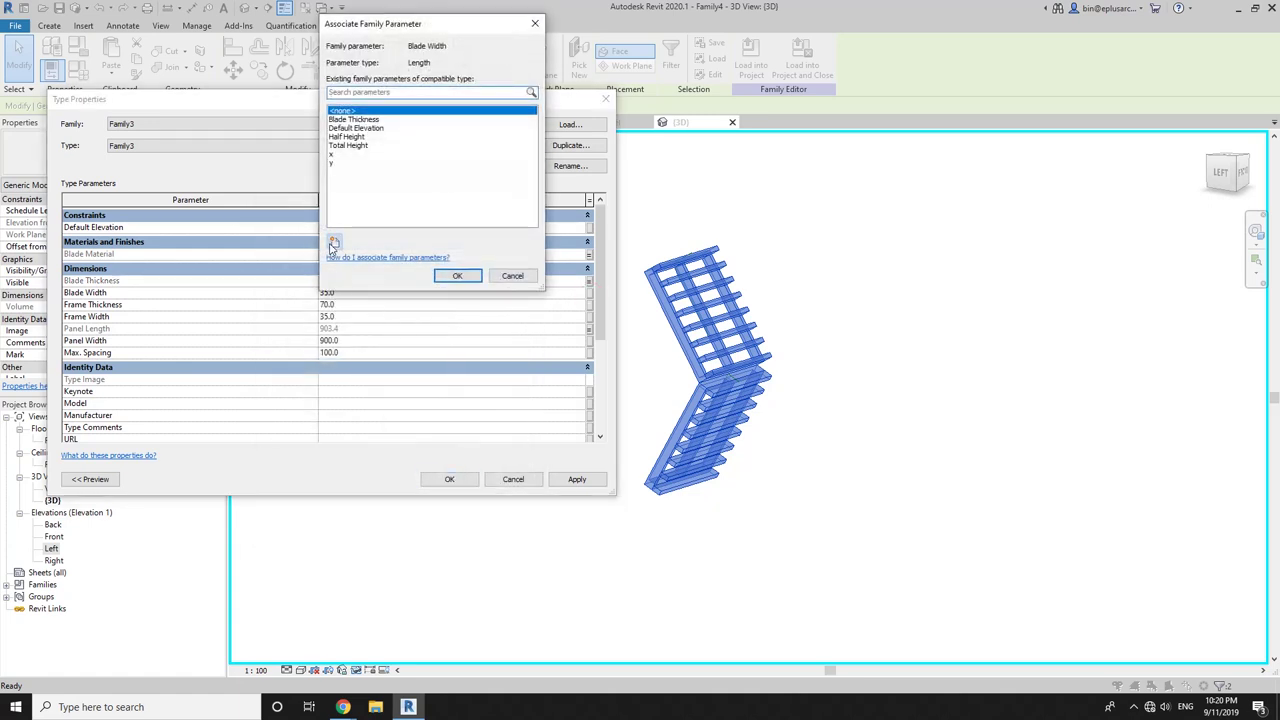
click(334, 243)
text(Blade Width)
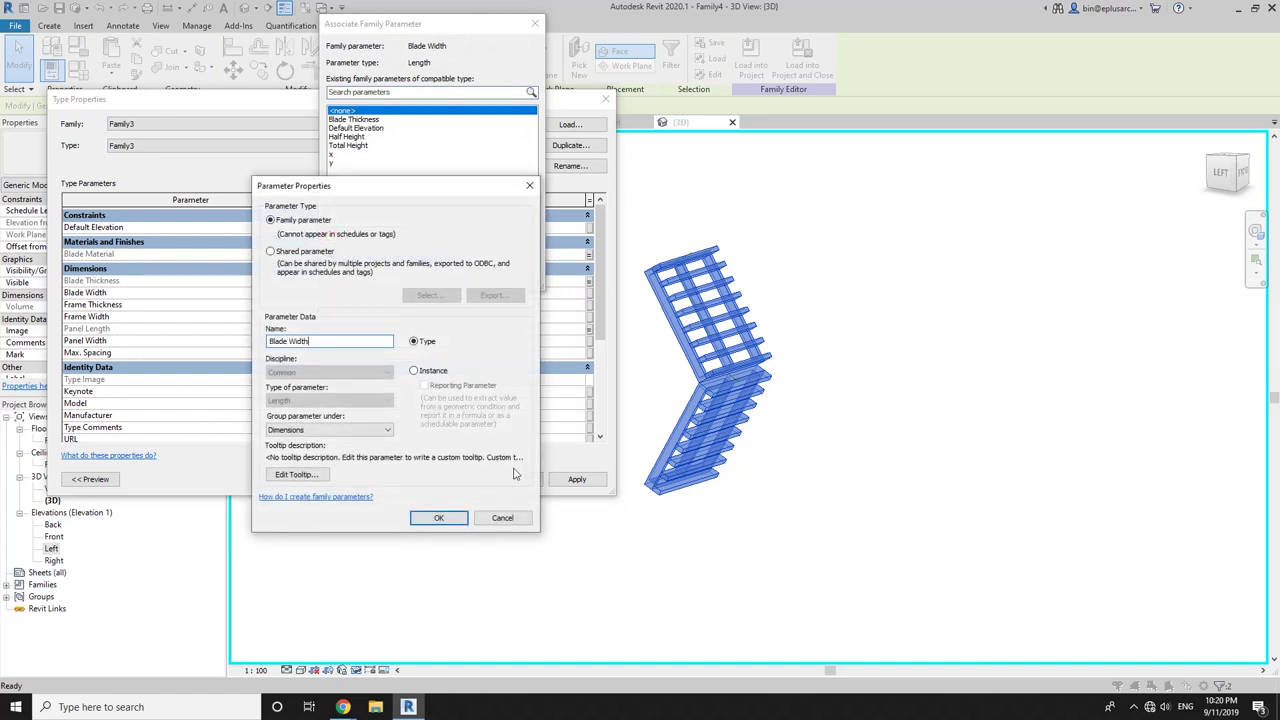
click(441, 518)
click(449, 273)
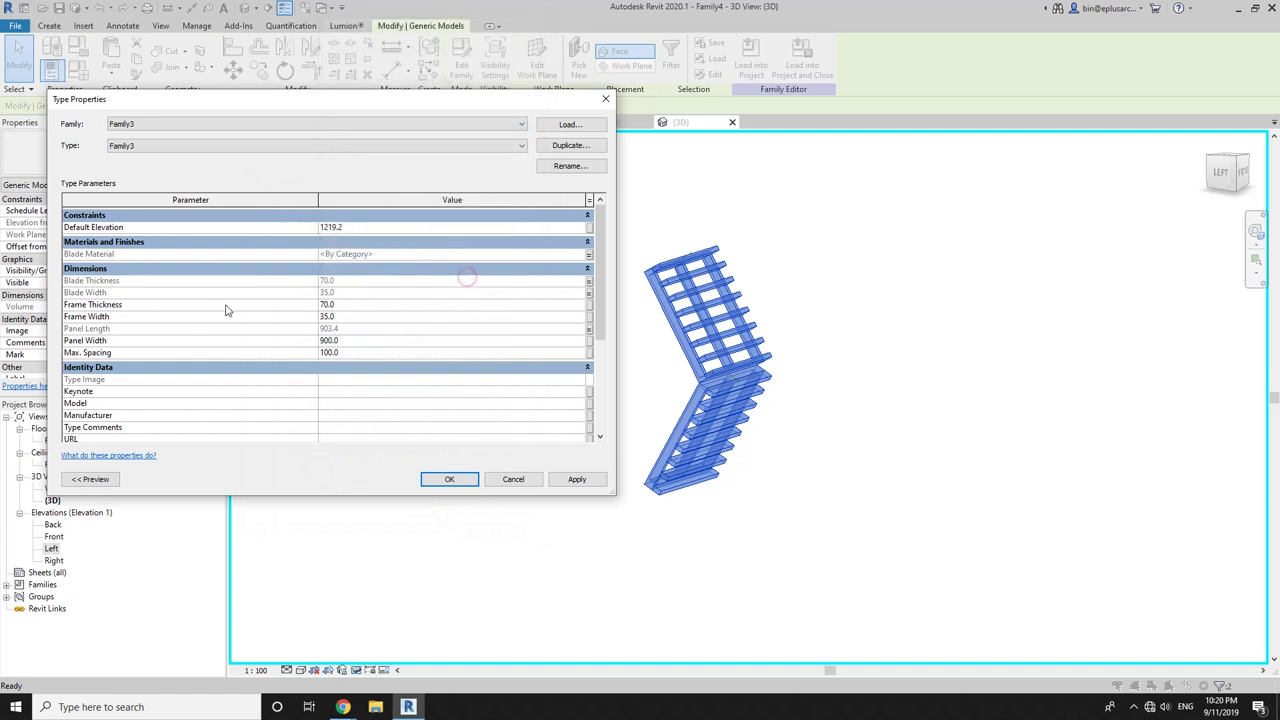
- Link Frame Thickness and Frame Width to new family parameters with matching names
click(589, 305)
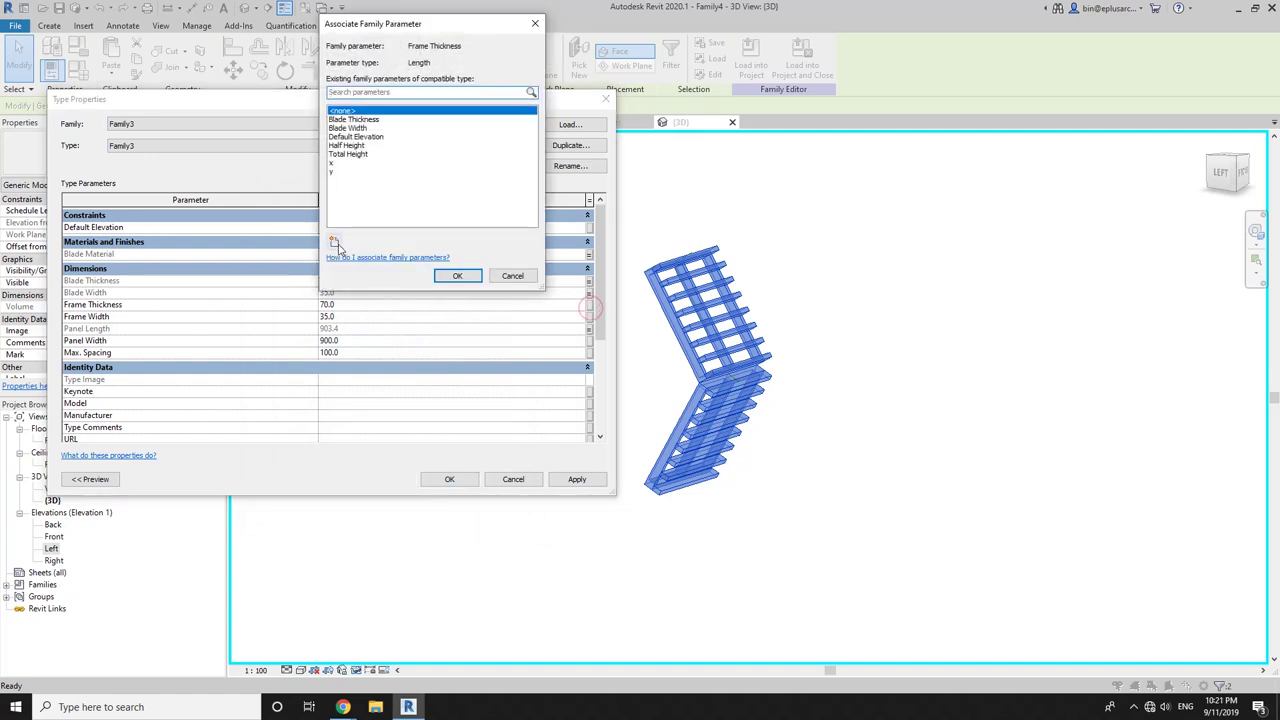
click(334, 243)
text(Frame Thickness)
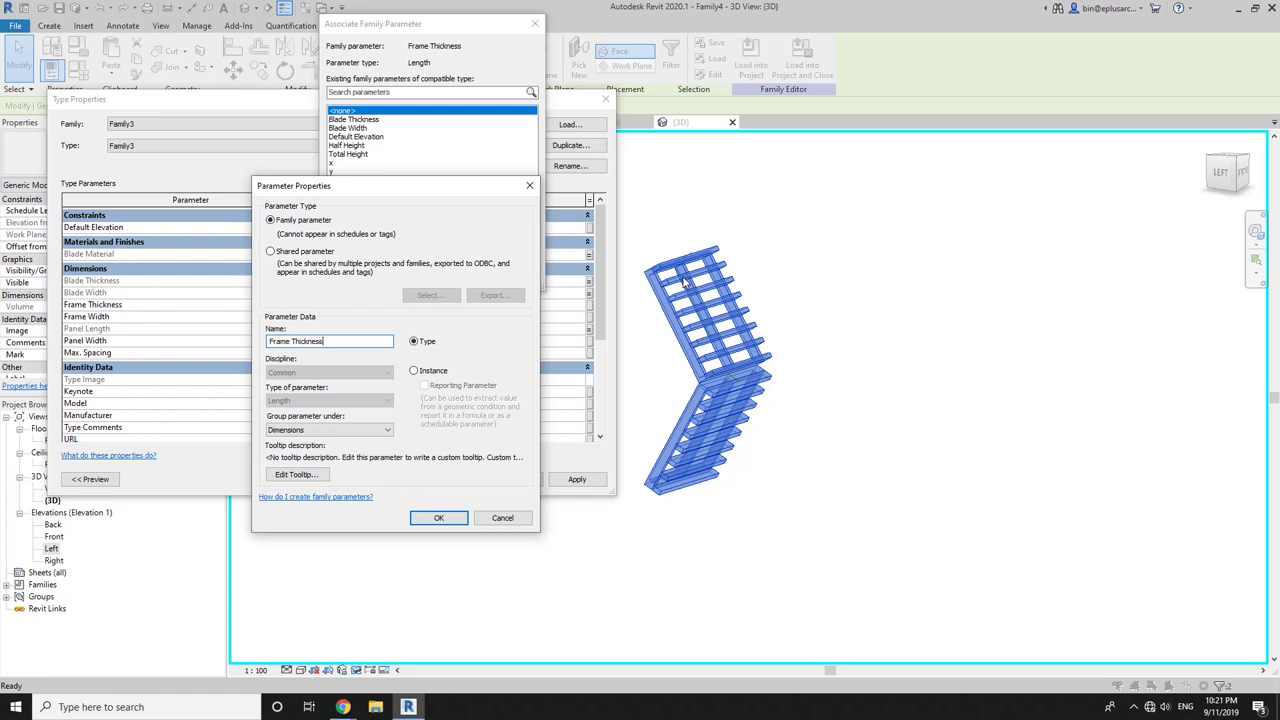
click(460, 518)
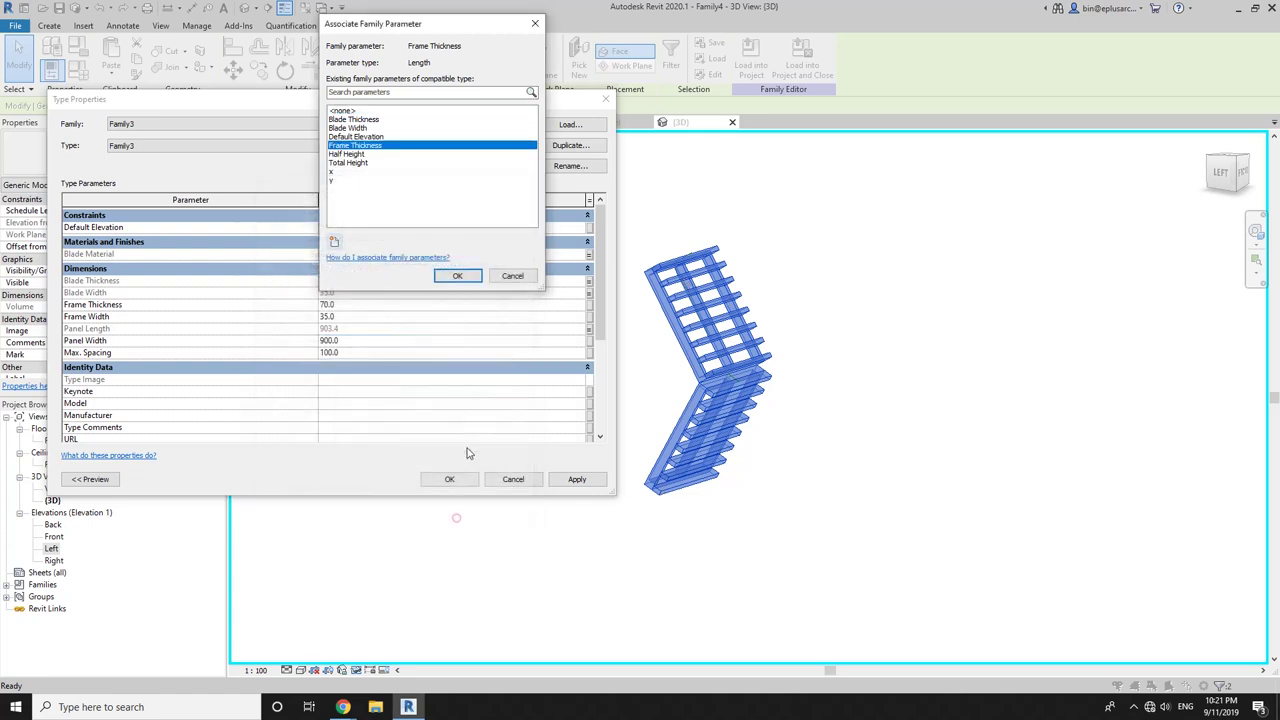
click(452, 274)
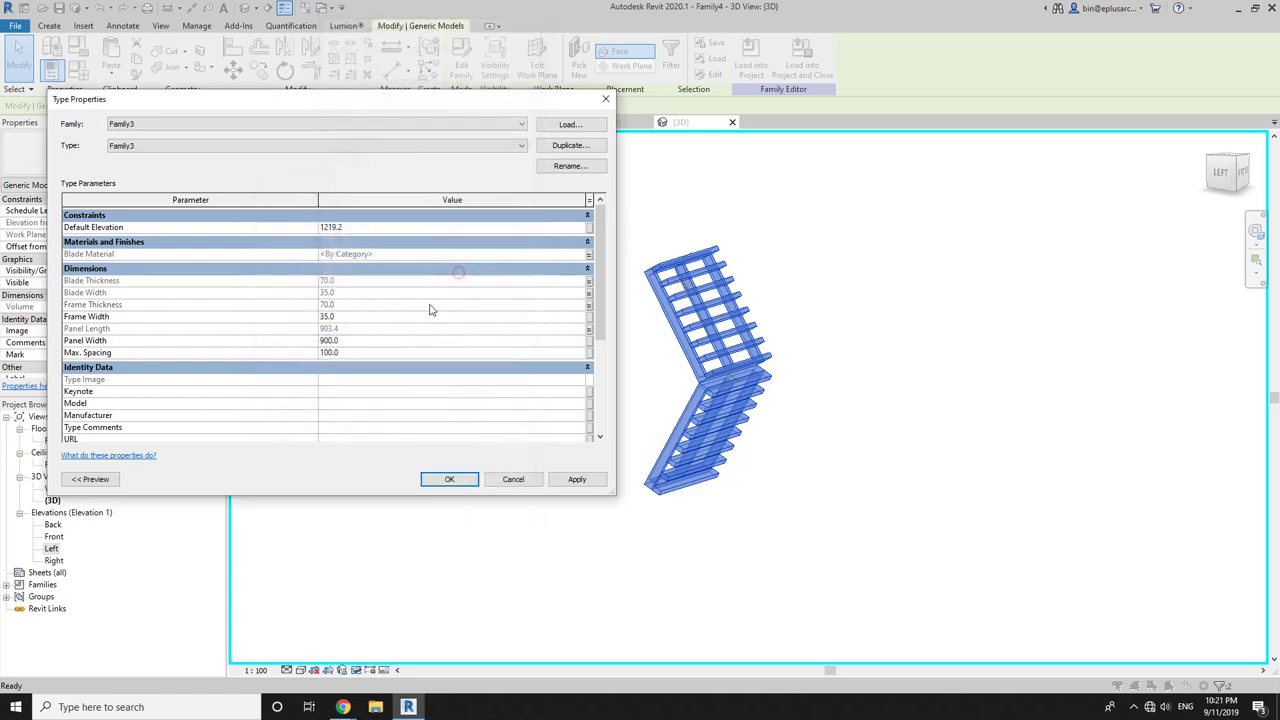
click(590, 317)
click(334, 241)
text(Frame Width)
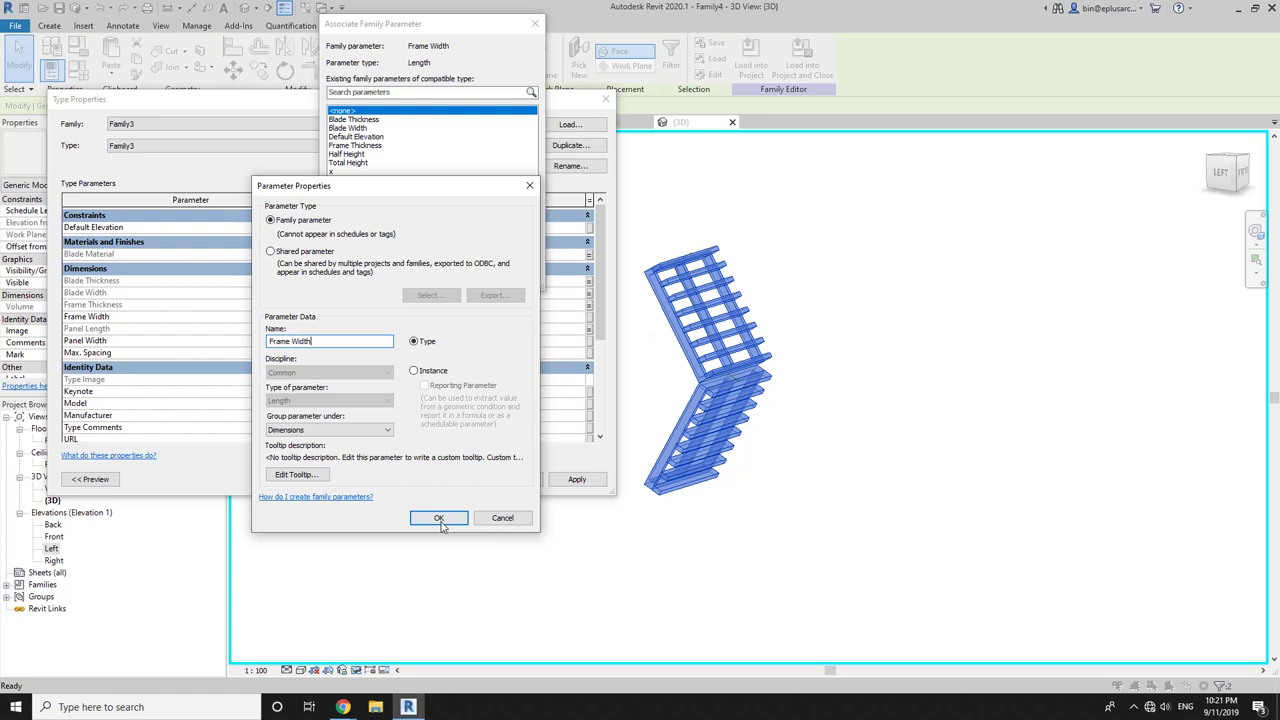
click(440, 521)
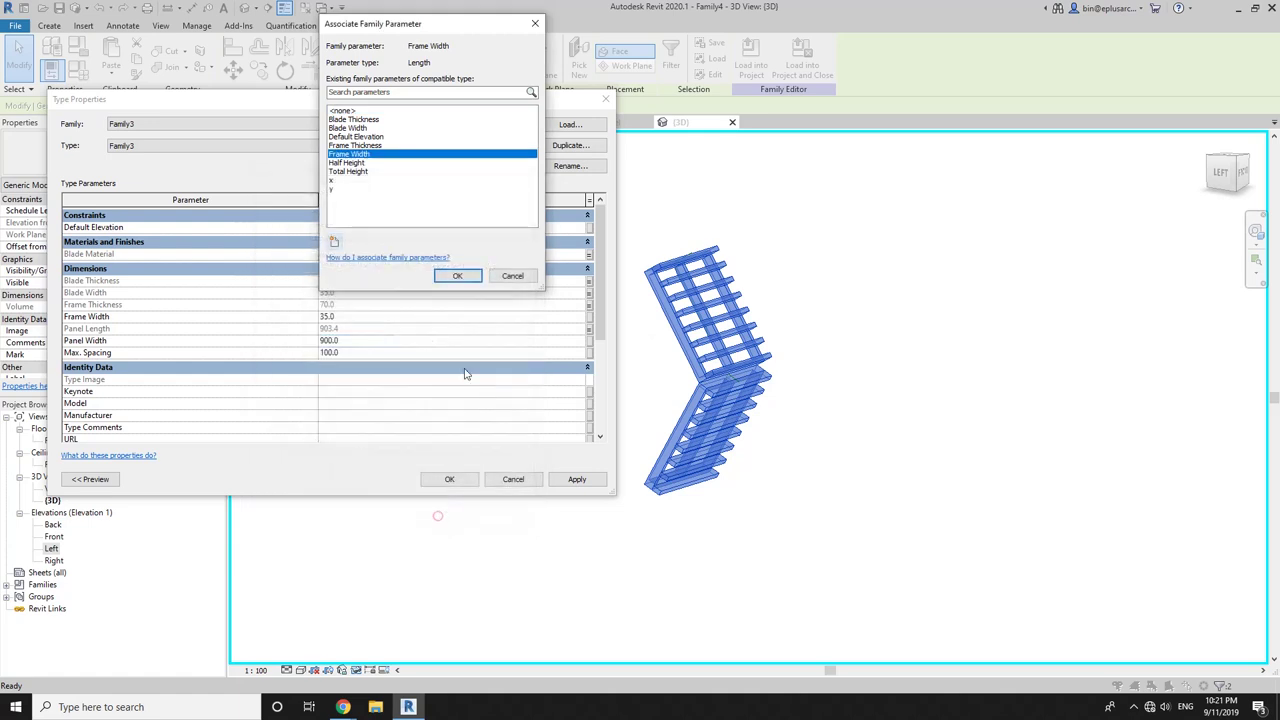
click(466, 276)
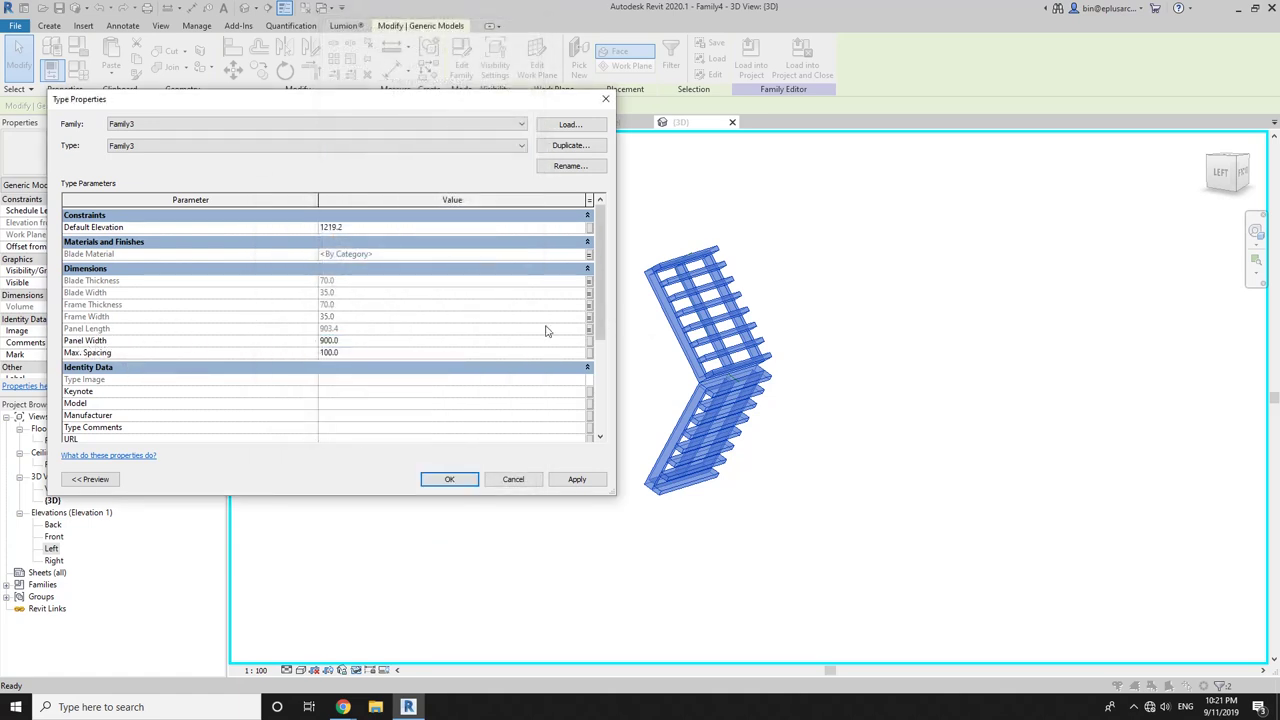
- Link Panel Width and Max. Spacing to new family parameters with matching names
click(589, 344)
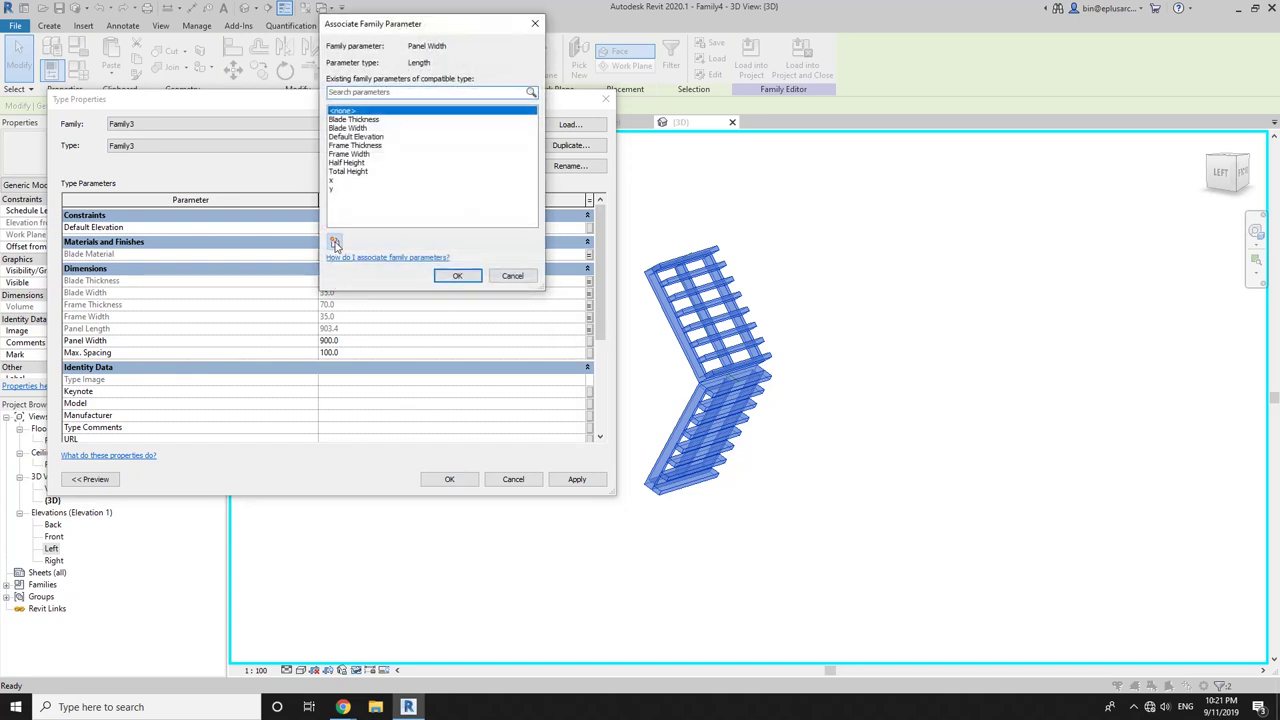
click(336, 240)
text(anel Width)
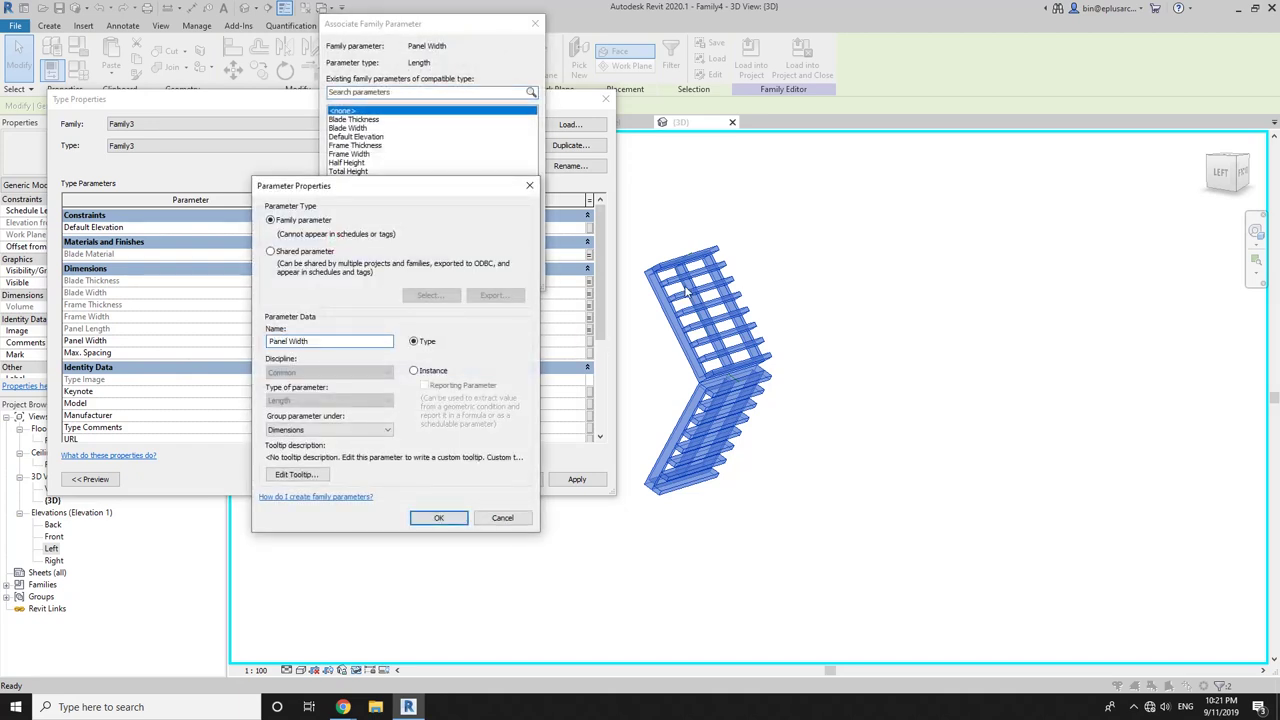
click(428, 513)
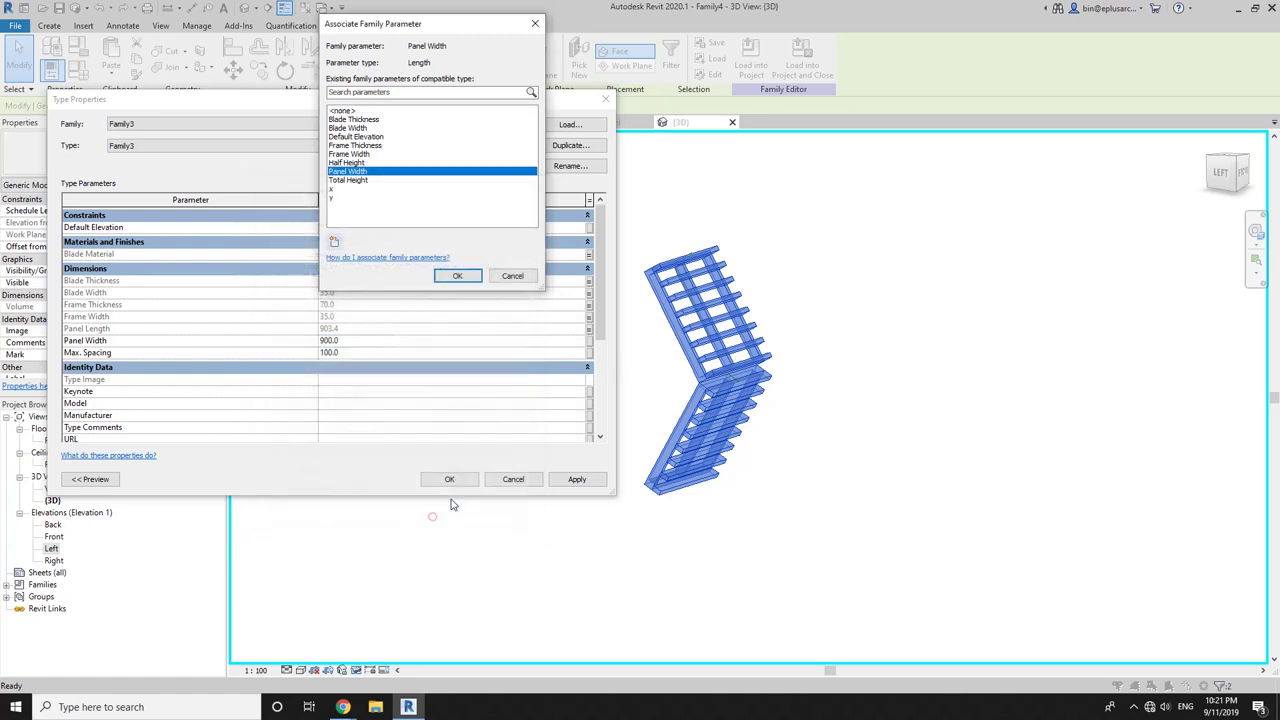
click(455, 278)
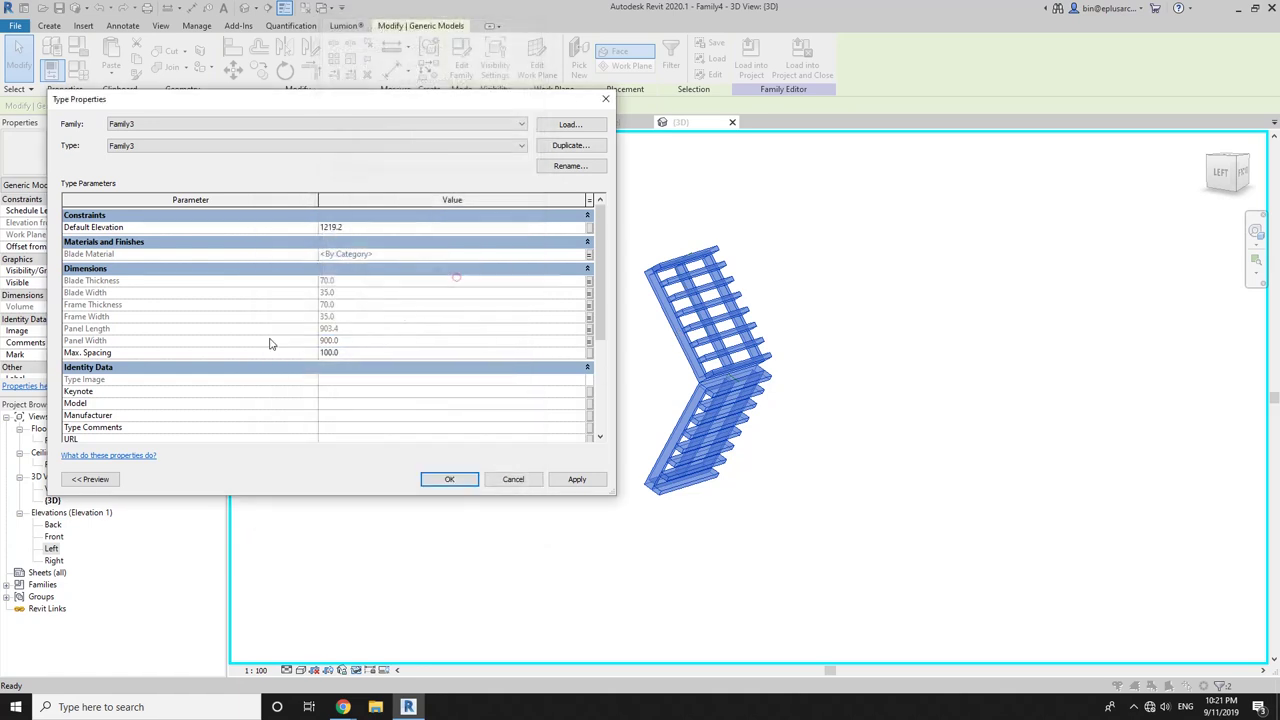
click(589, 354)
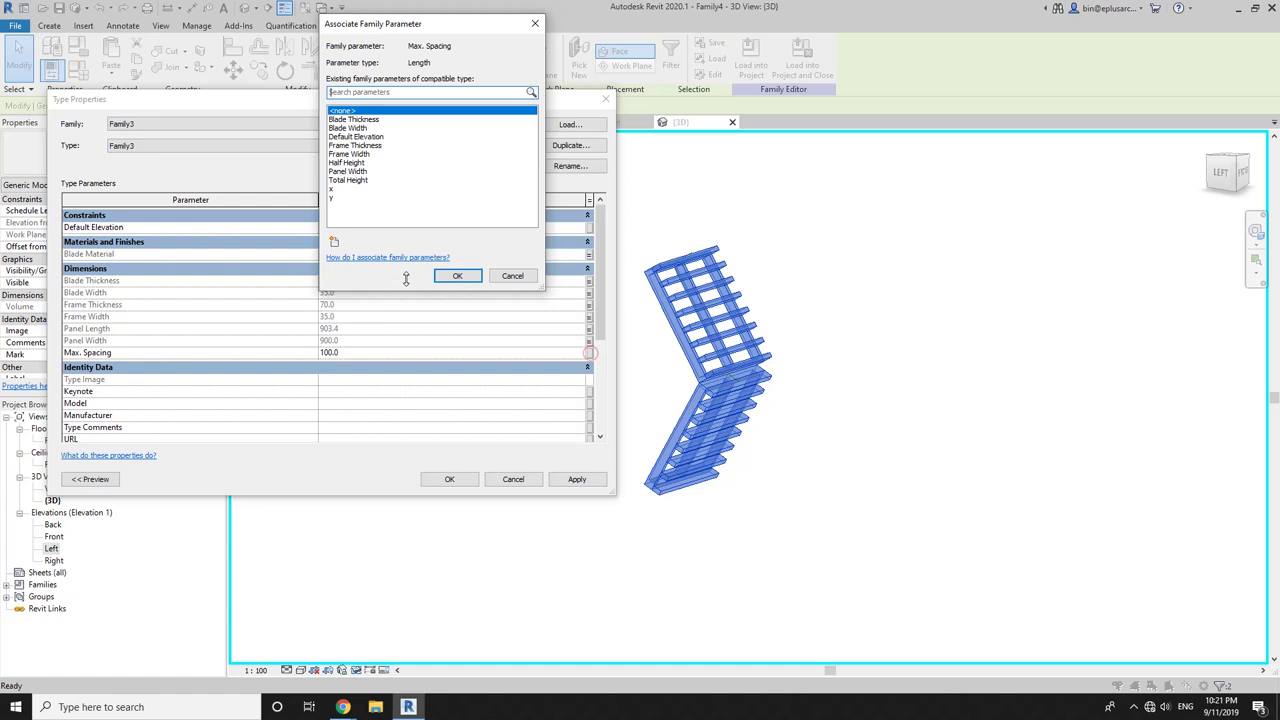
click(337, 244)
text(Max. Spacing)
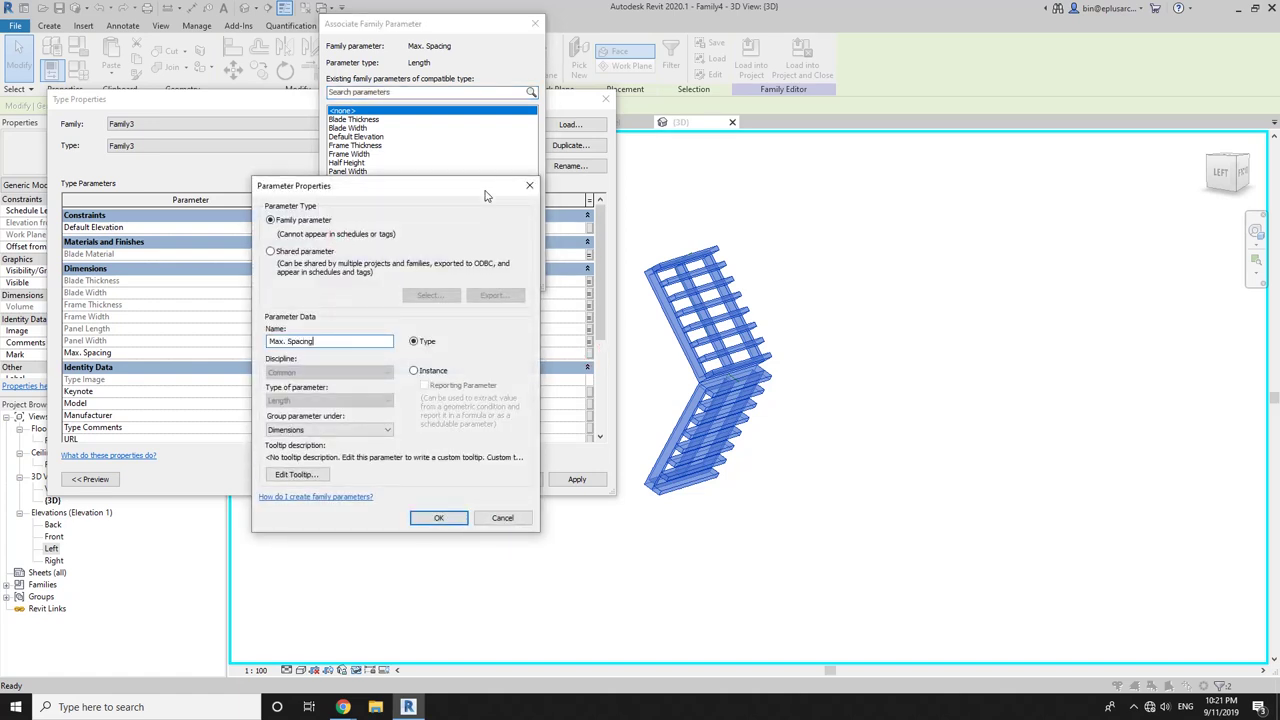
click(437, 518)
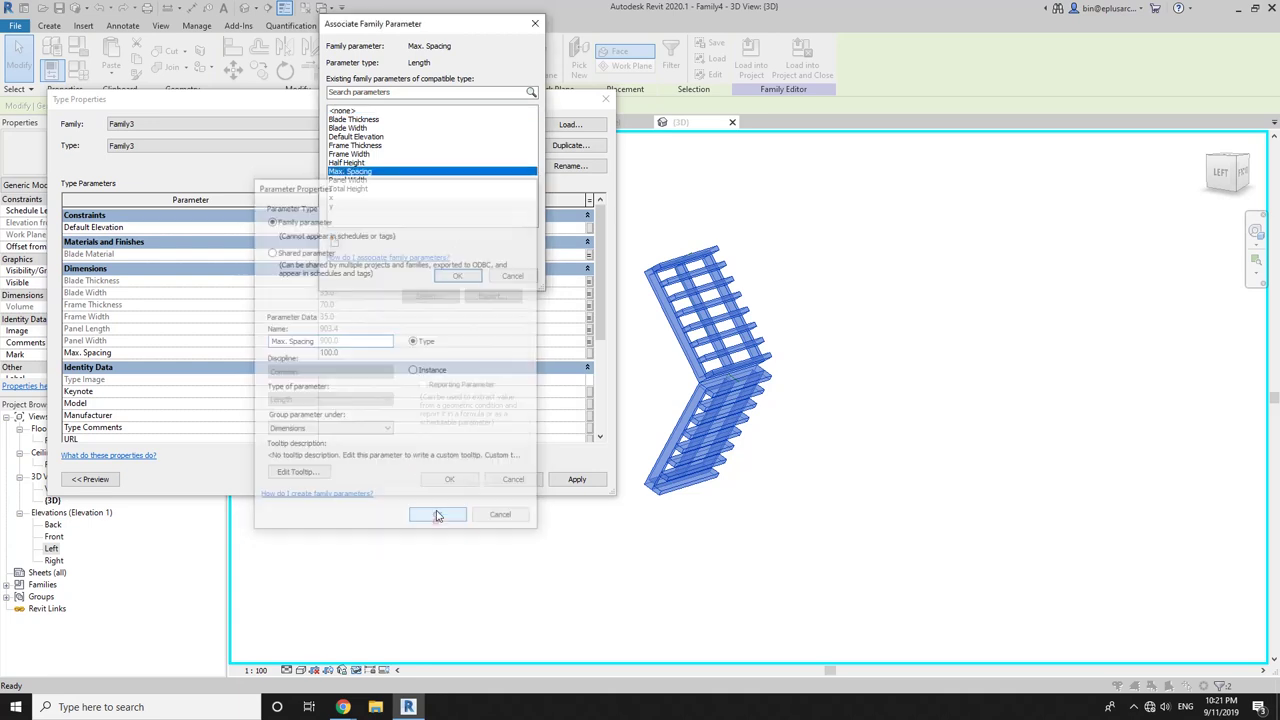
click(472, 279)
- Review the parameter list and accept the Type Properties with the new associations
scroll(408, 322, down, 4)
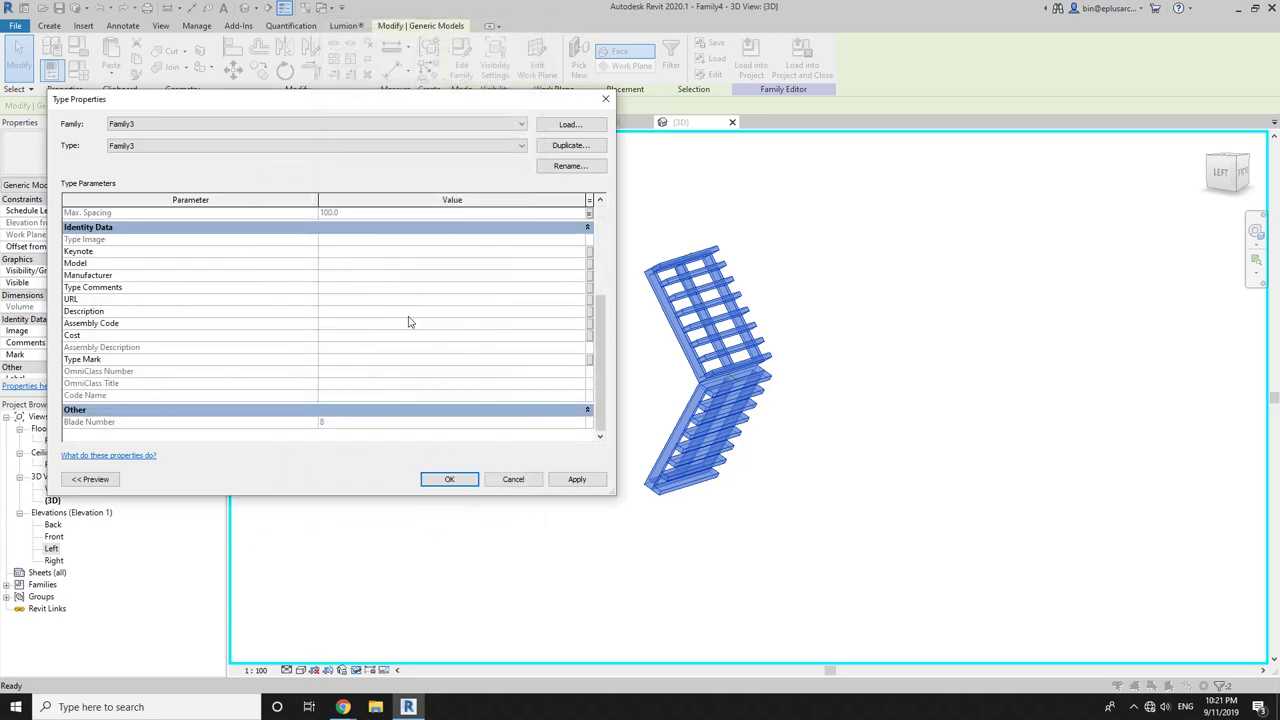
scroll(408, 322, up, 4)
scroll(408, 325, down, 4)
scroll(408, 330, up, 3)
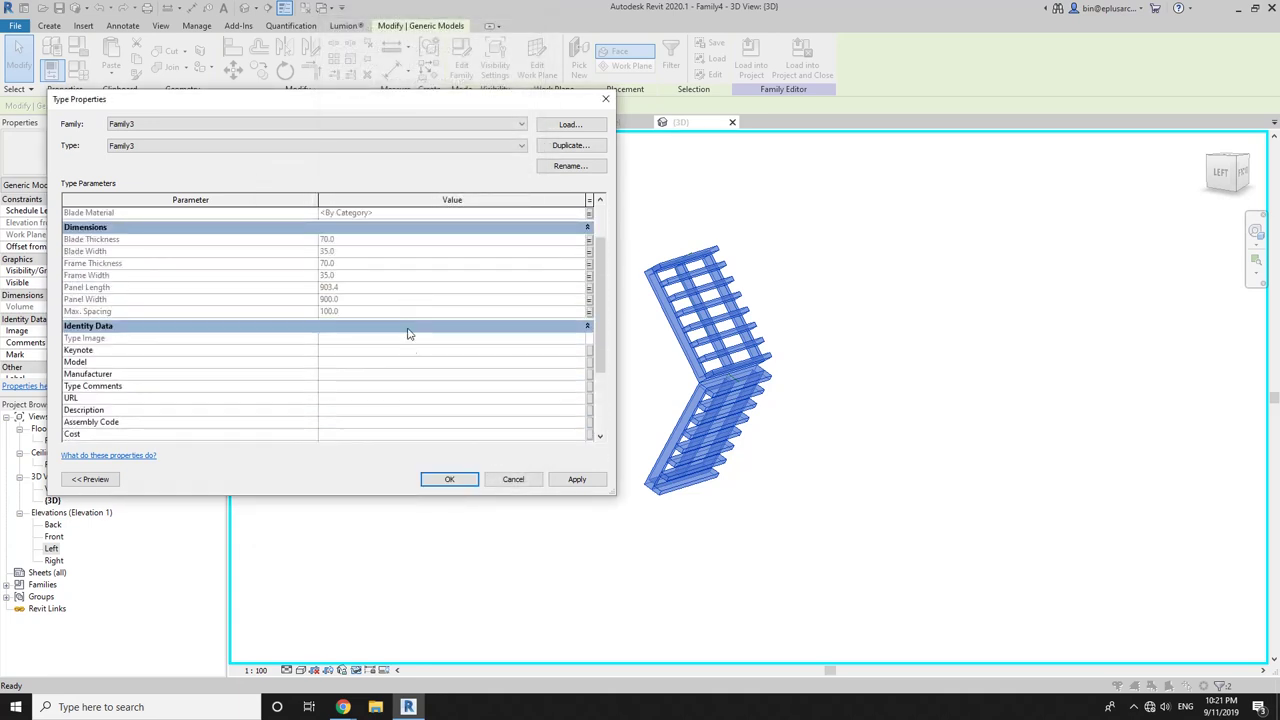
click(449, 478)
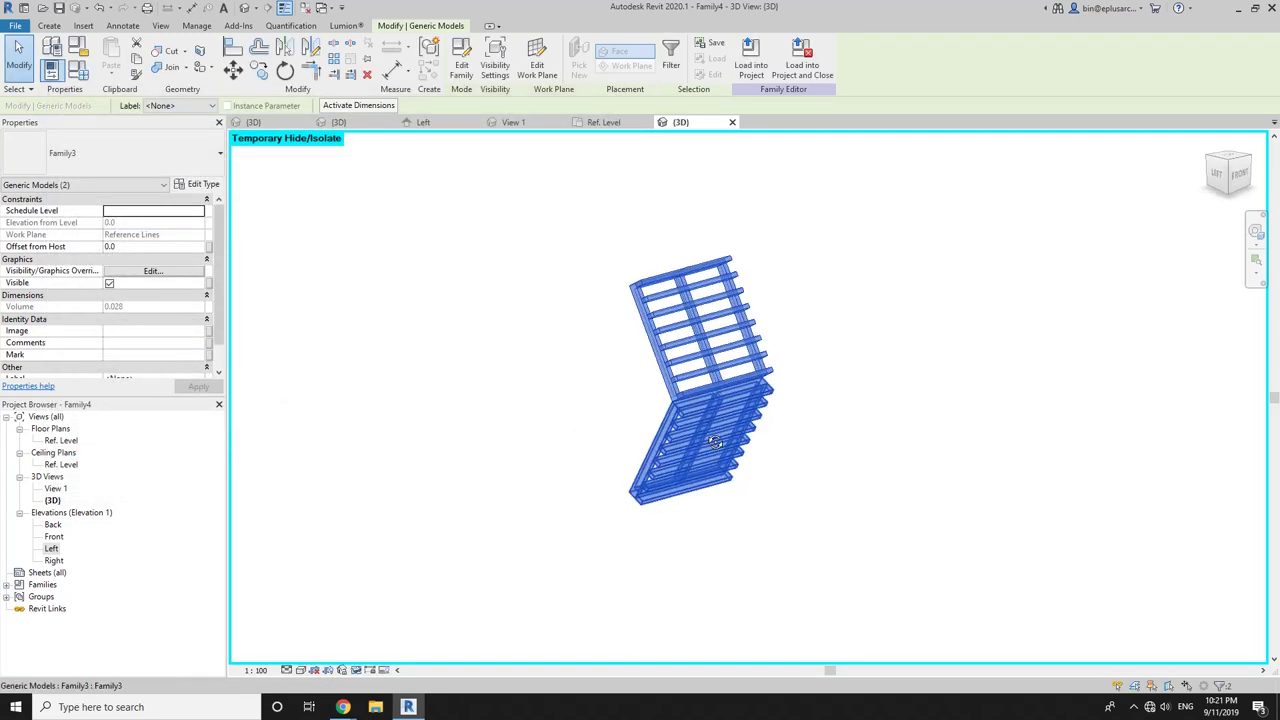
- In Family Types, flex Panel Width to 1500, then to 1200
click(79, 71)
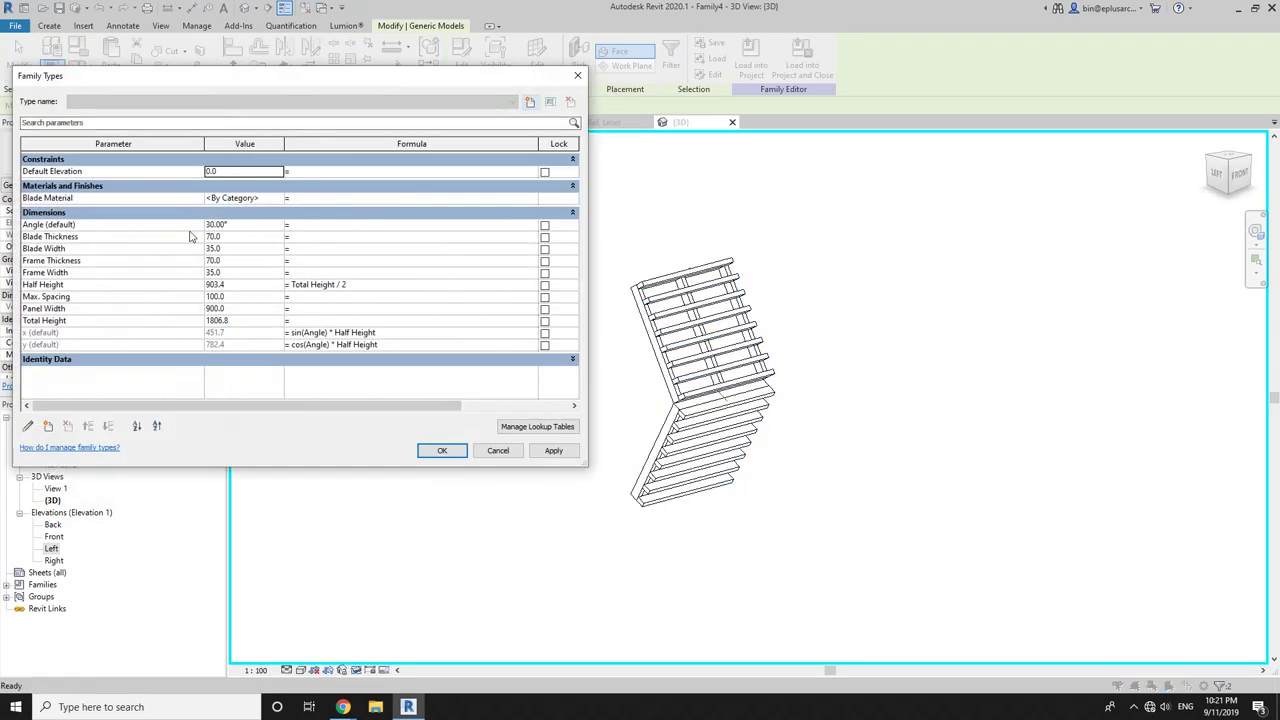
click(253, 310)
text(1500)
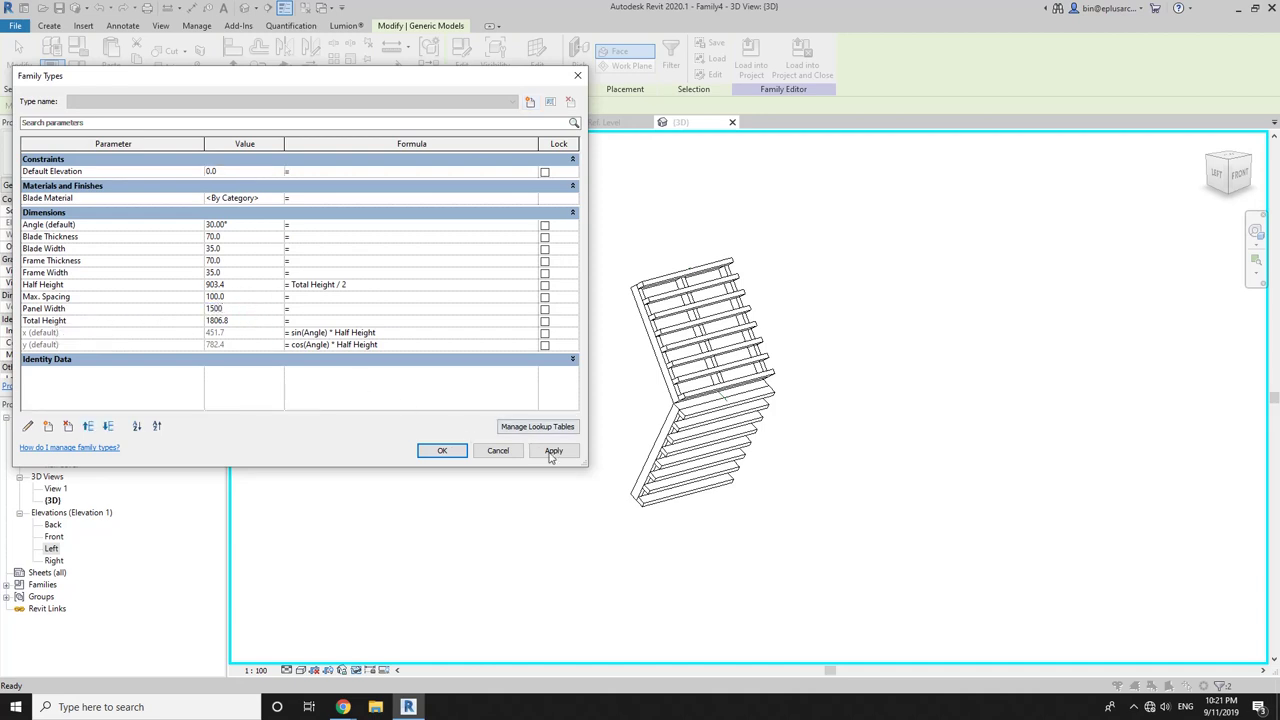
click(552, 452)
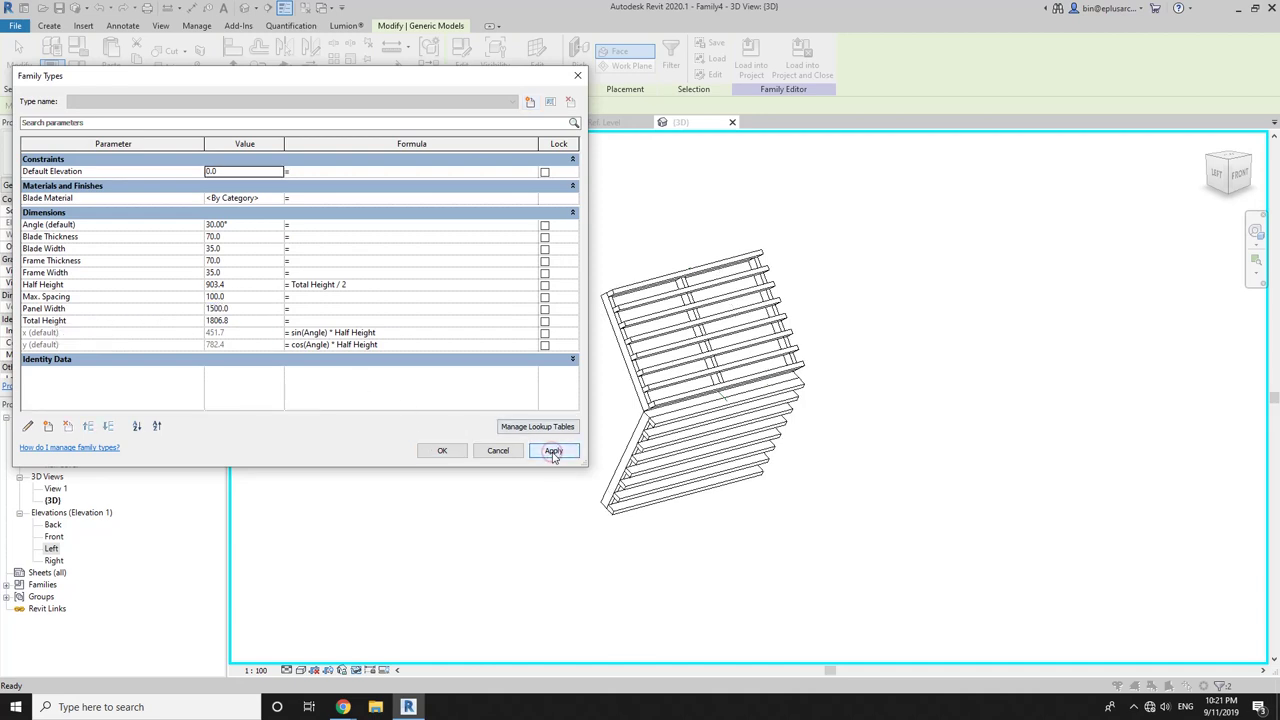
click(252, 311)
text(1200)
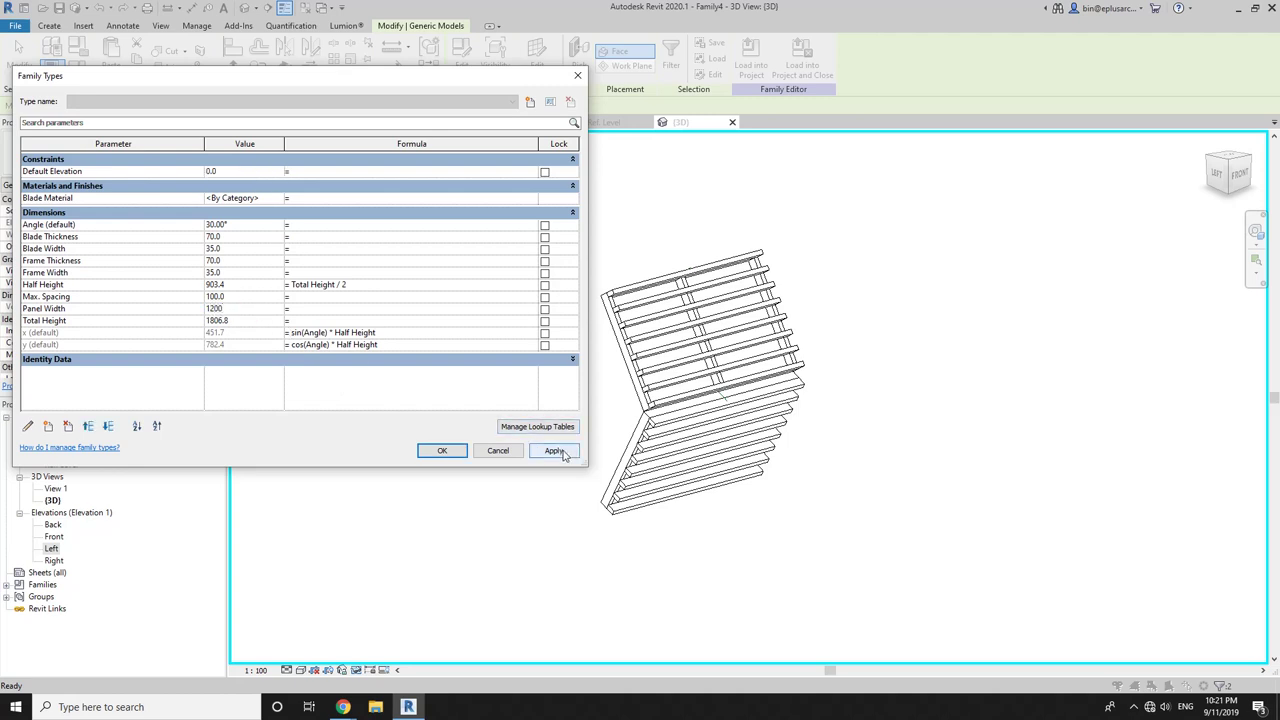
click(556, 451)
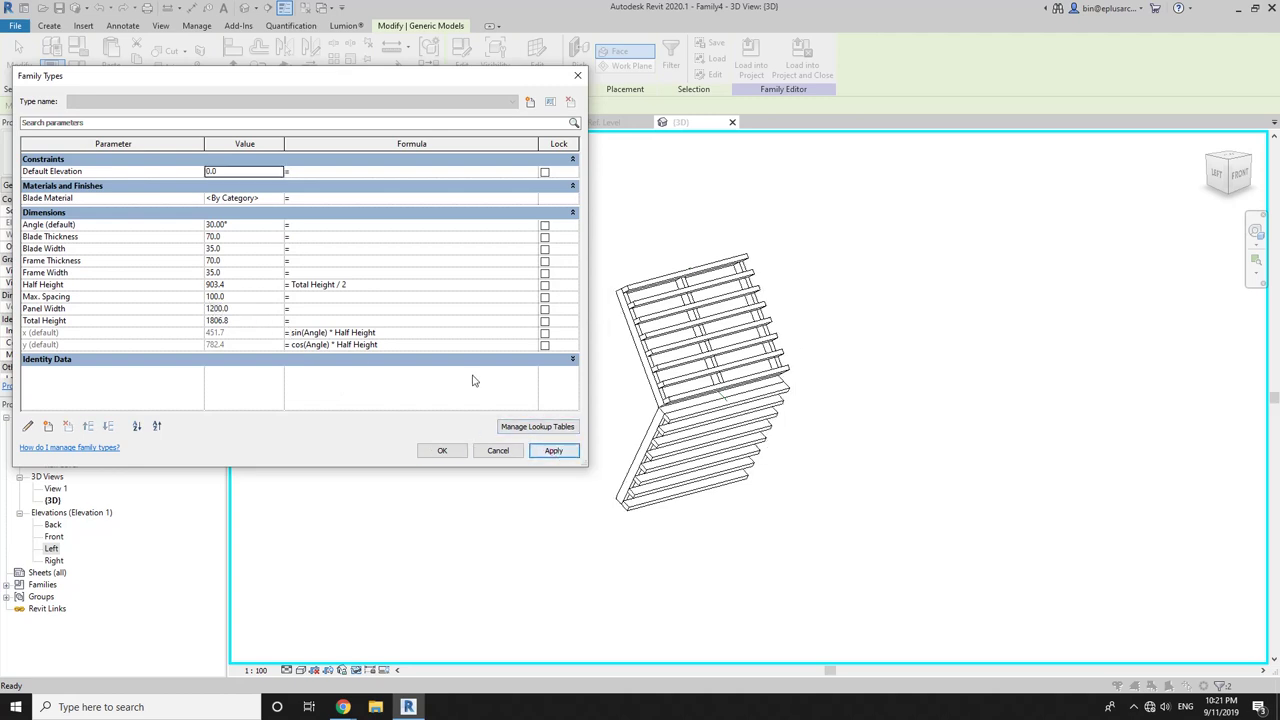
- Set Total Height to 2400 and Panel Width back to 1500, accept, and inspect the enlarged louvre
click(257, 289)
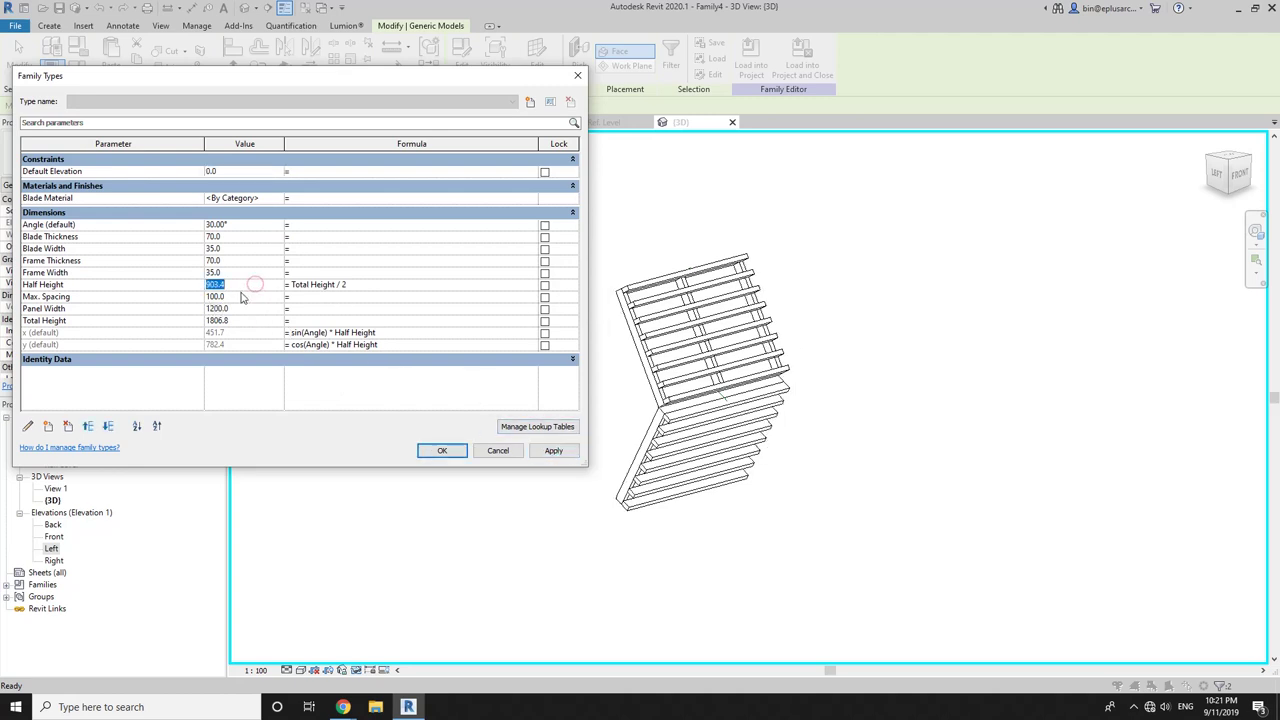
click(240, 322)
click(557, 453)
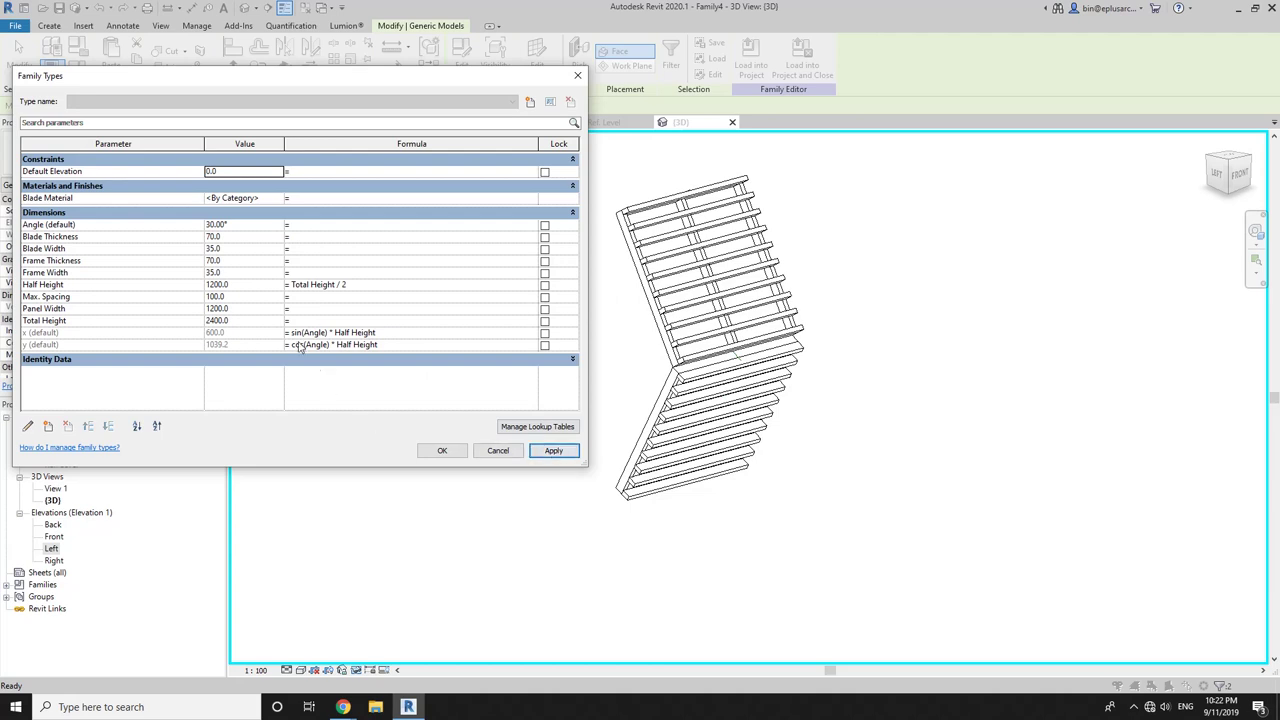
click(250, 310)
text(1)
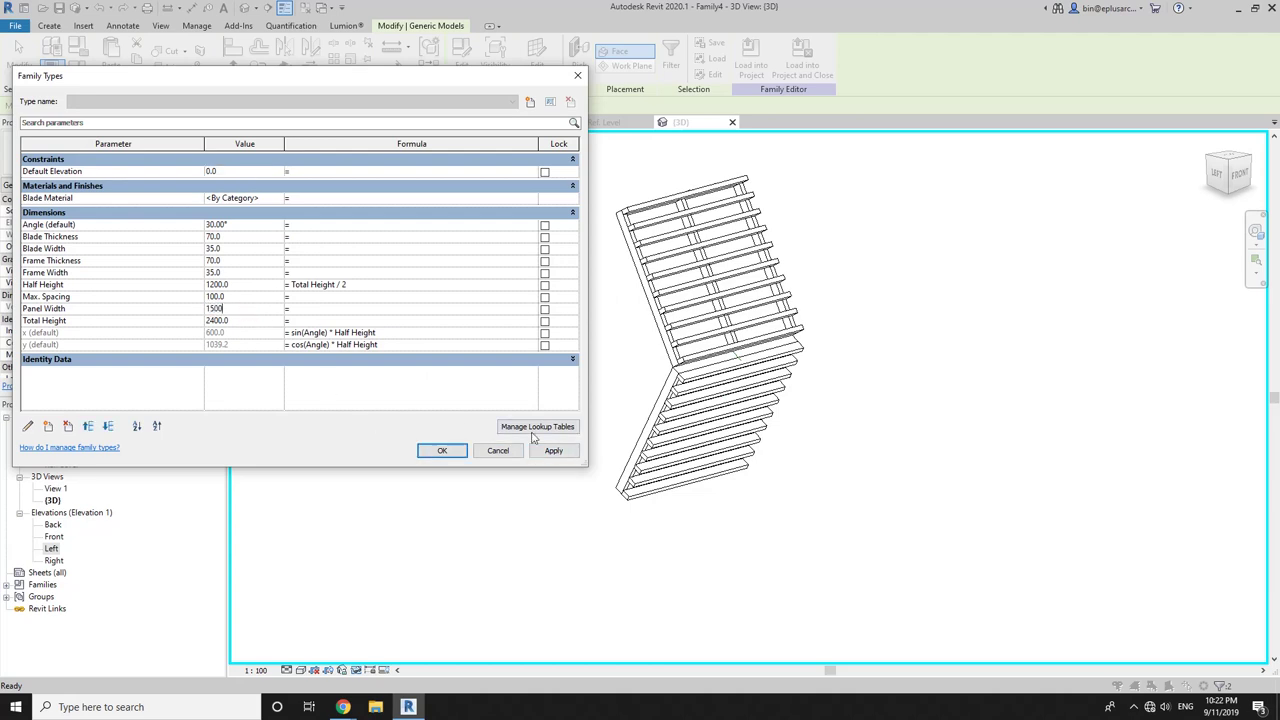
click(554, 452)
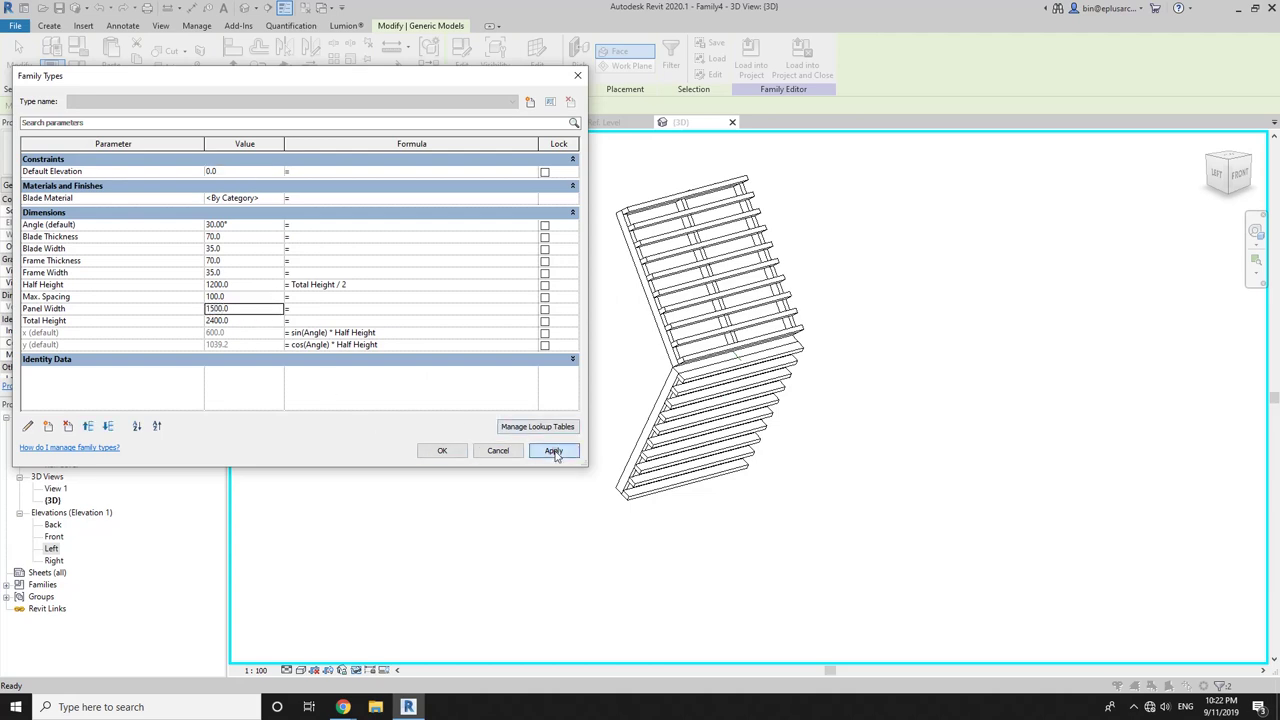
click(452, 453)
mouse_move(1003, 323)
shift+middle_down()
mouse_move(971, 349)
mouse_move(930, 340)
shift+middle_up()
scroll(900, 330, up, 2)
scroll(900, 330, up, 1)
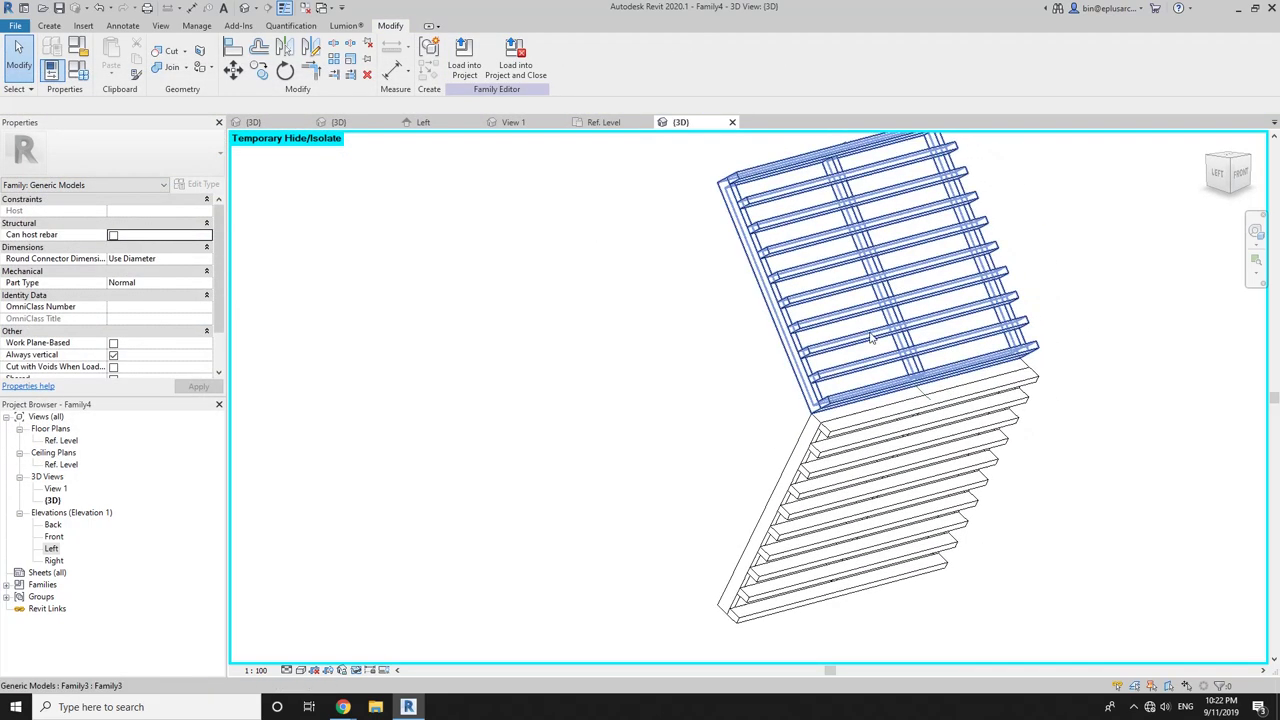
scroll(835, 337, down, 1)
- In Family Types, flex the Angle to 15°, then to 0° to straighten the louvre
click(84, 74)
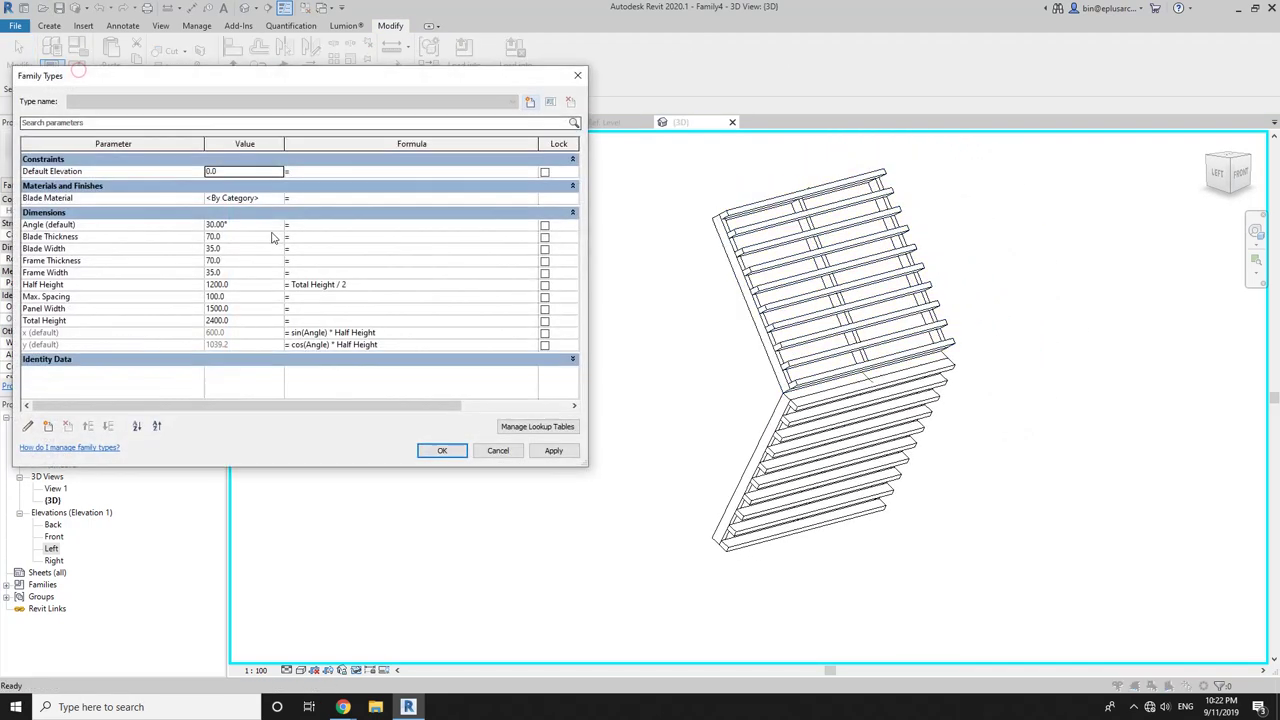
click(241, 226)
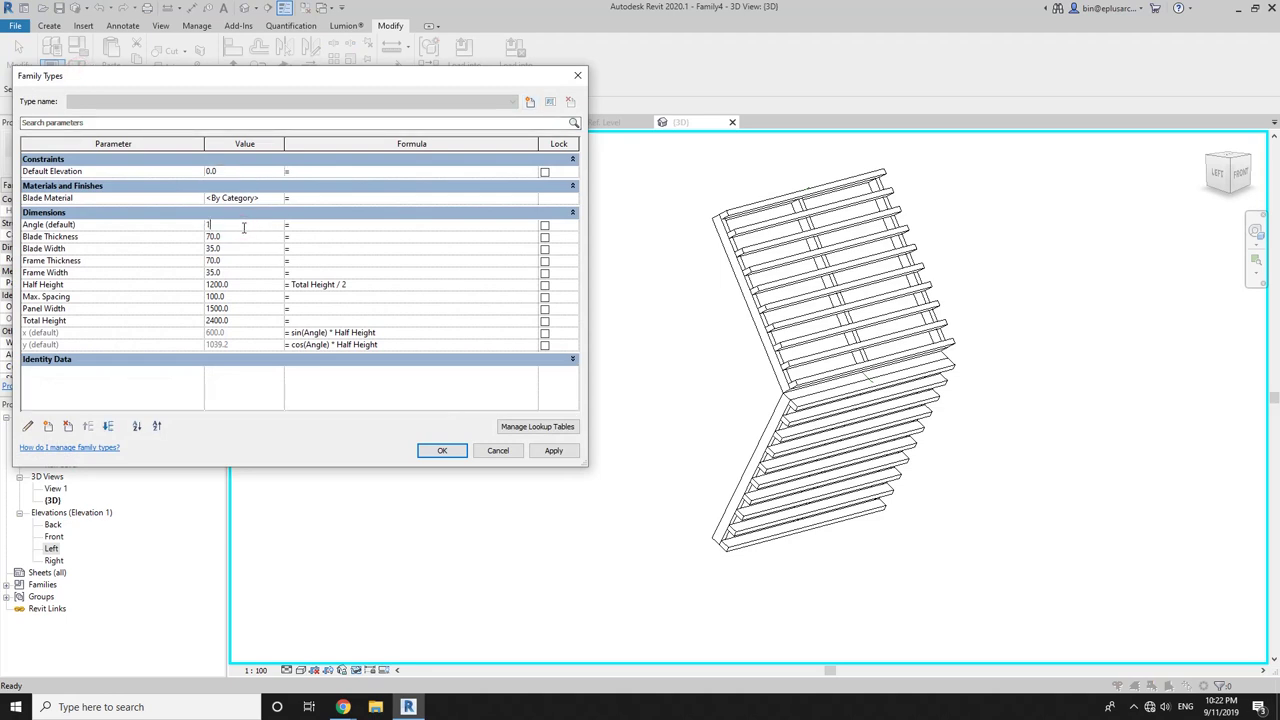
click(553, 450)
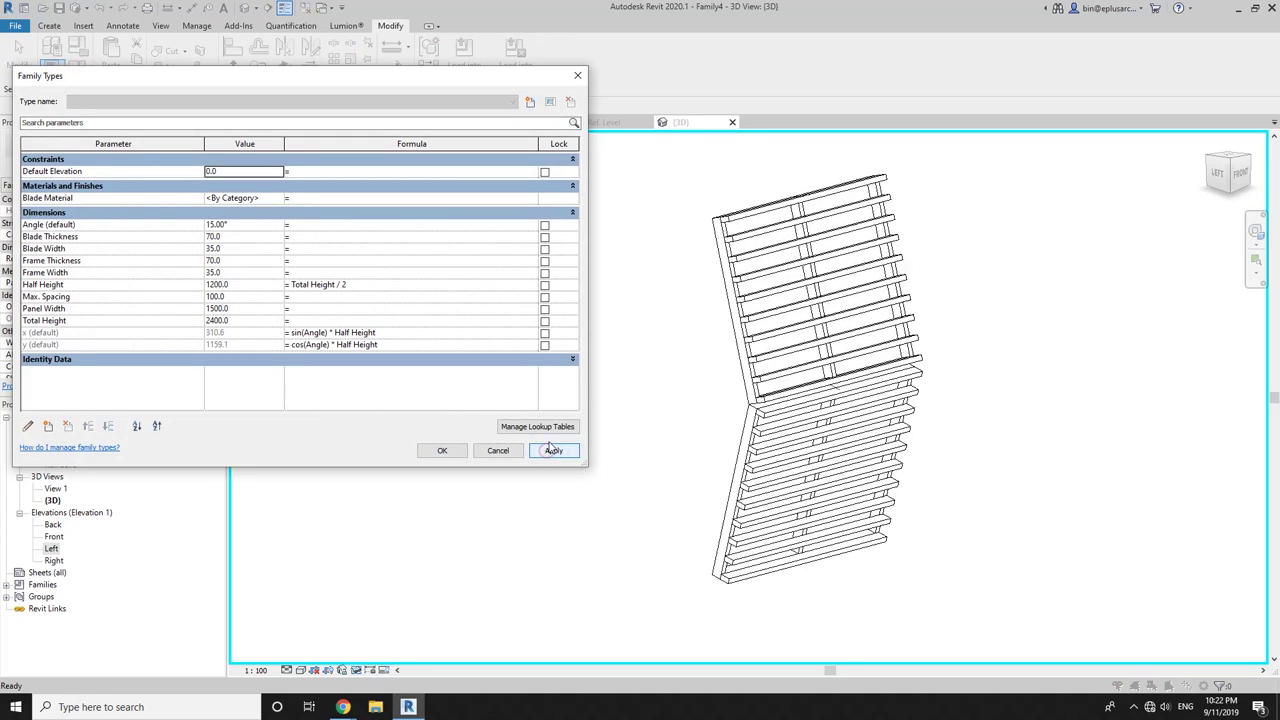
click(259, 224)
text(0)
click(552, 451)
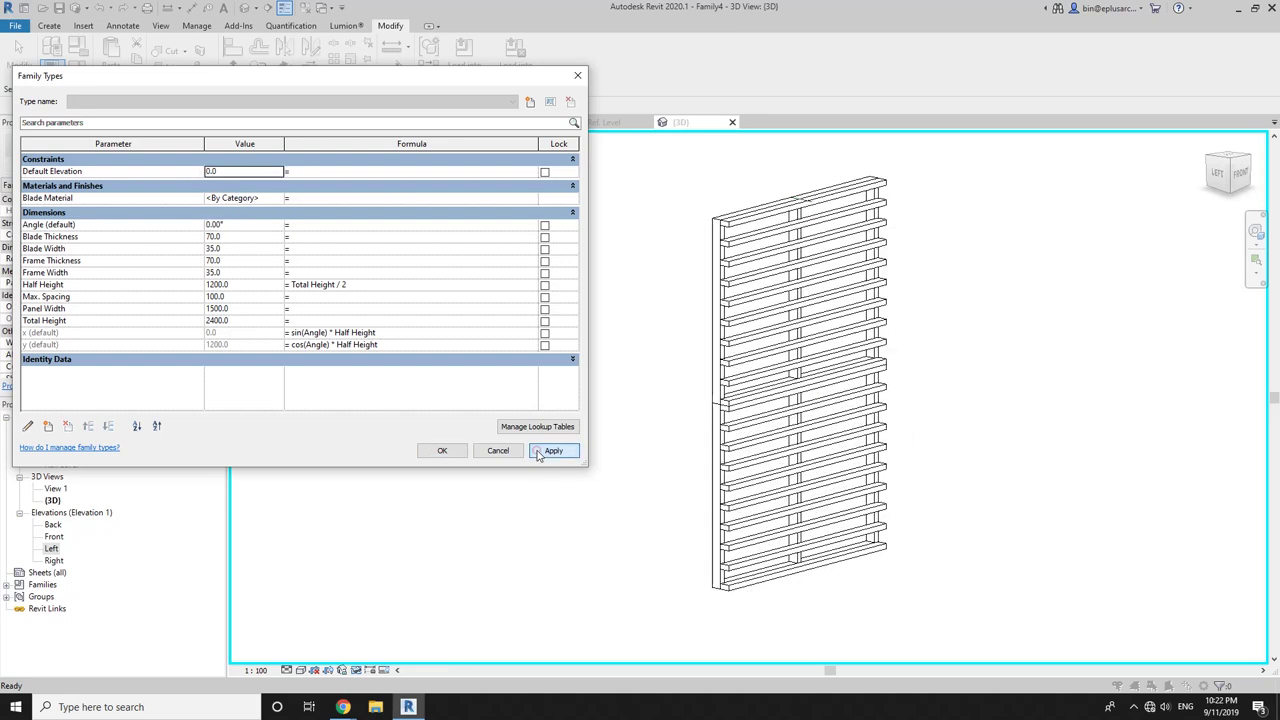
- Flex the Angle to 45° and 90°, finish at 75°, and close Family Types
click(245, 224)
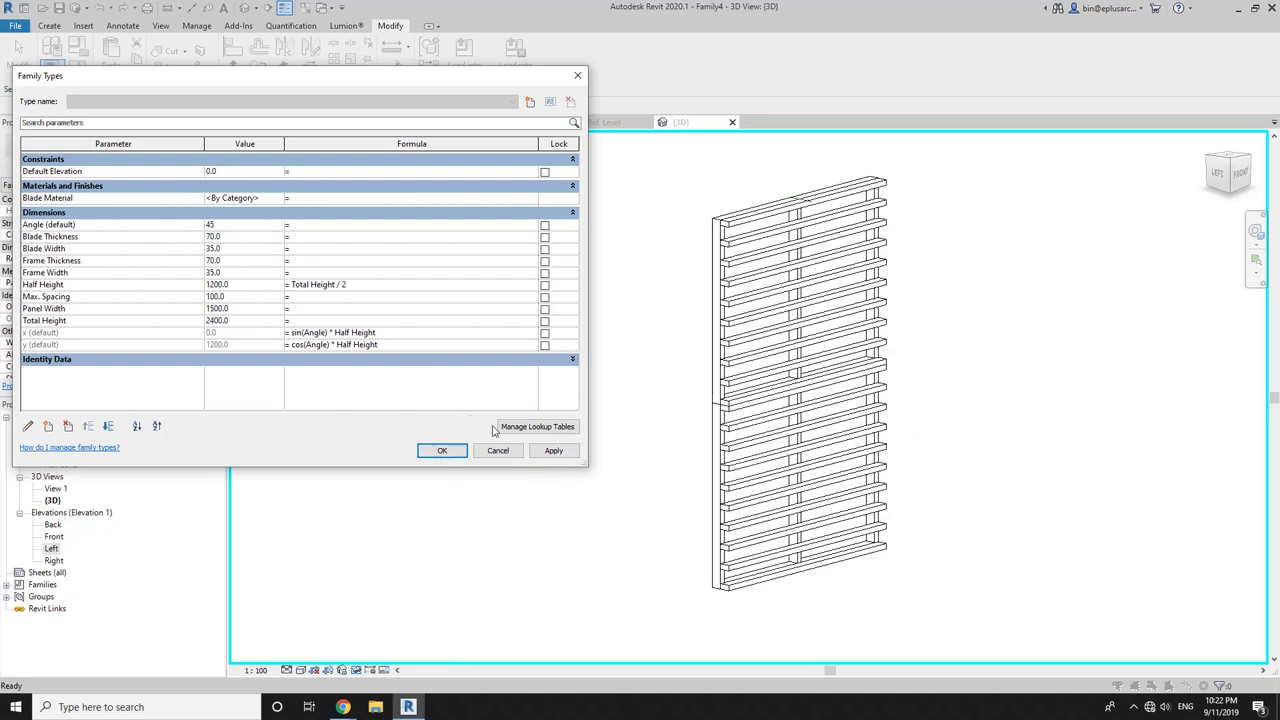
click(553, 451)
click(258, 225)
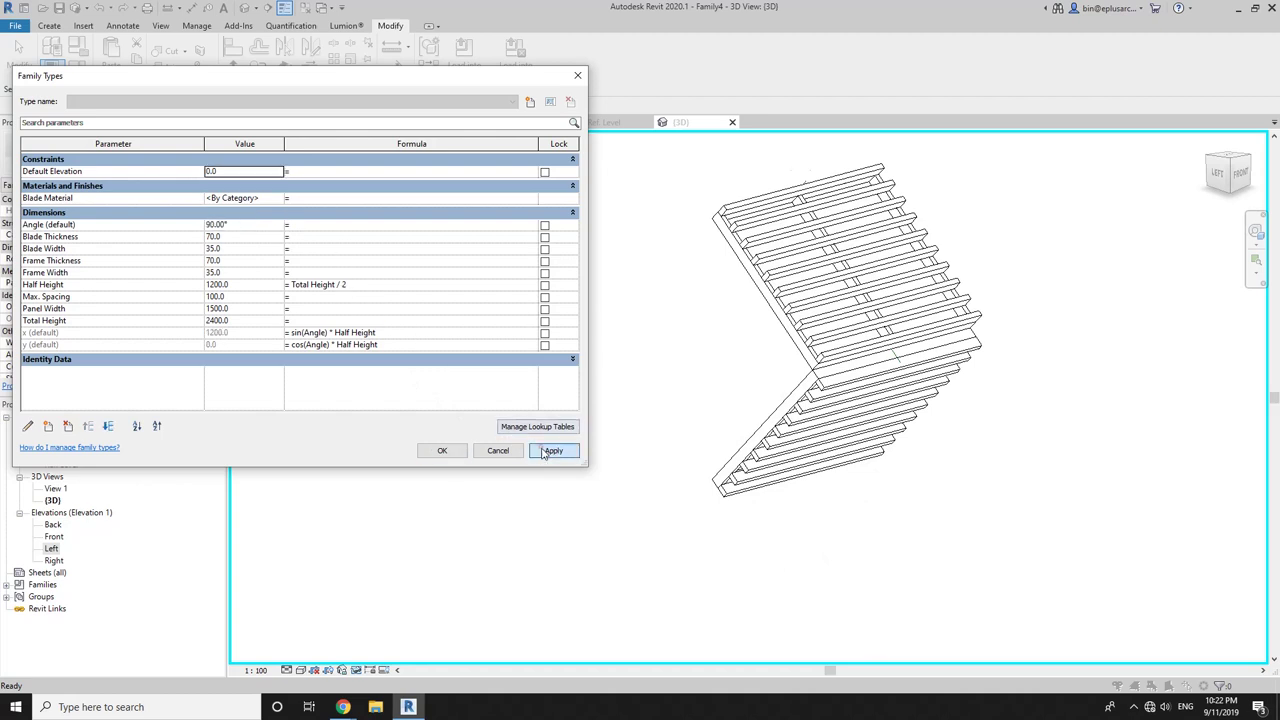
click(545, 451)
click(250, 232)
text(75)
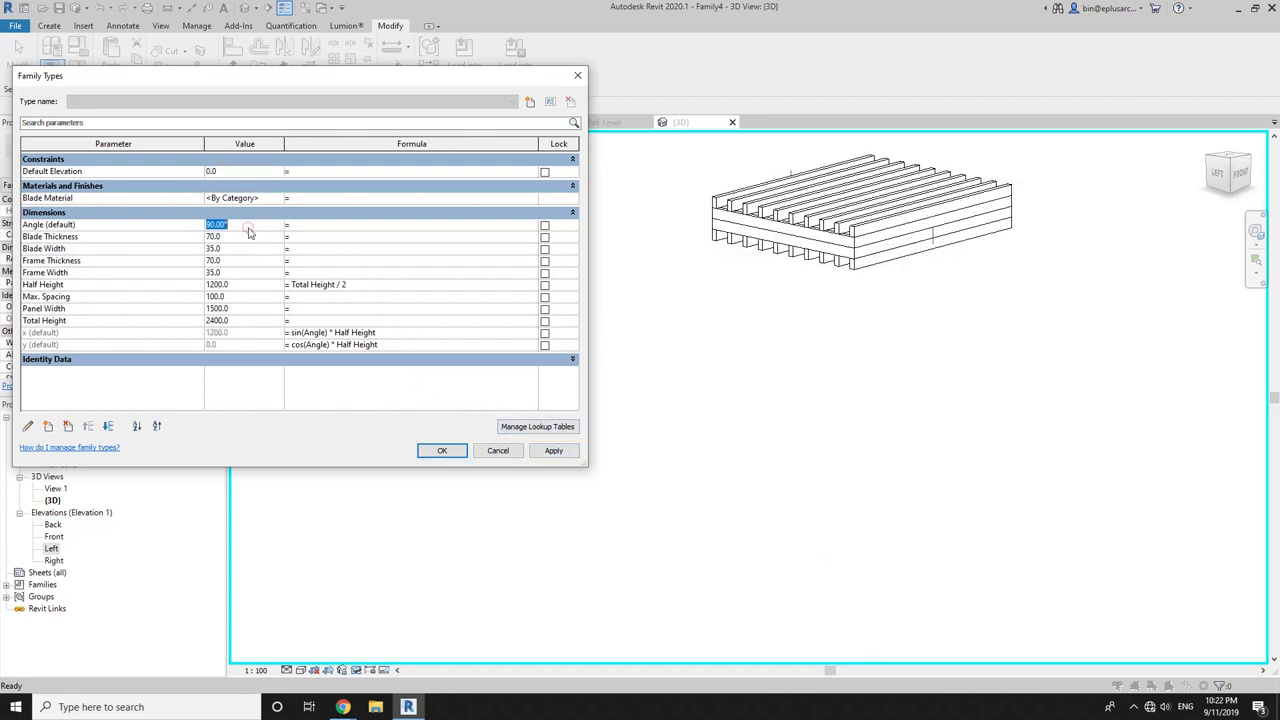
click(548, 451)
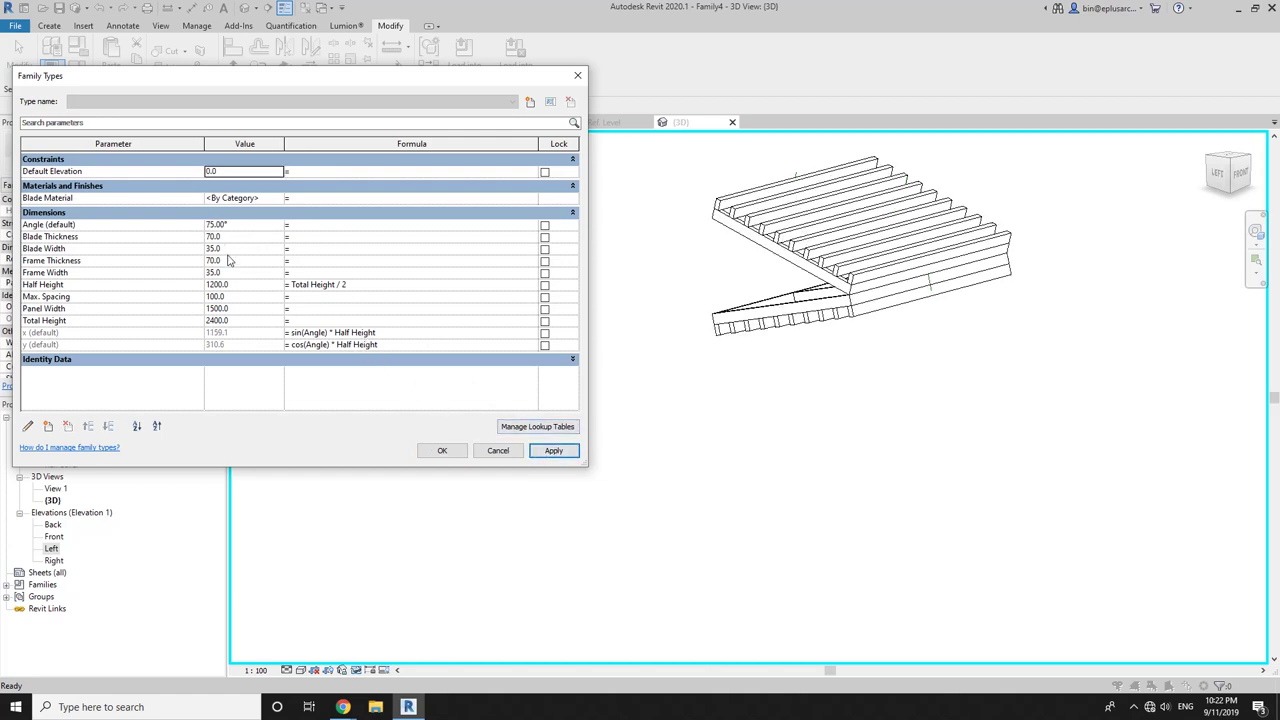
click(442, 451)
- After a last look at the louvre, create a new project from the Architectural Template
scroll(803, 400, down, 2)
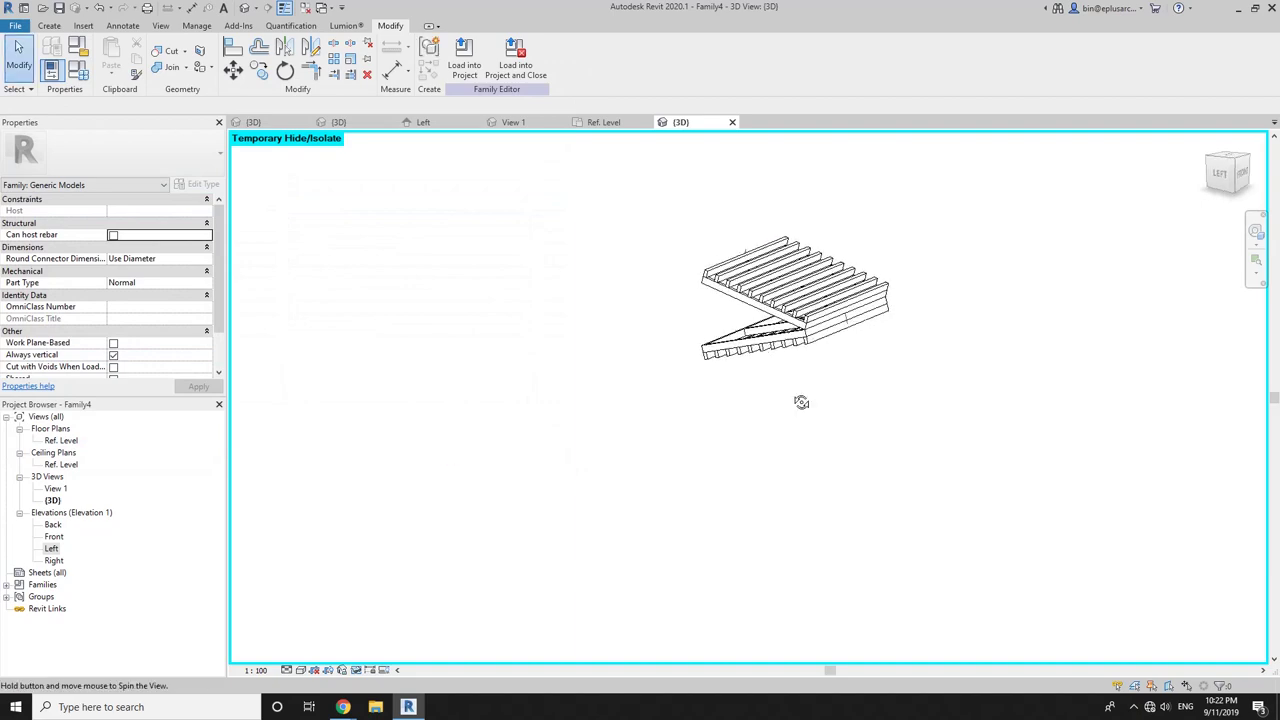
scroll(672, 417, up, 1)
mouse_move(660, 437)
shift+middle_down()
mouse_move(571, 491)
mouse_move(600, 480)
shift+middle_up()
shift+middle_drag(625, 425, 604, 407)
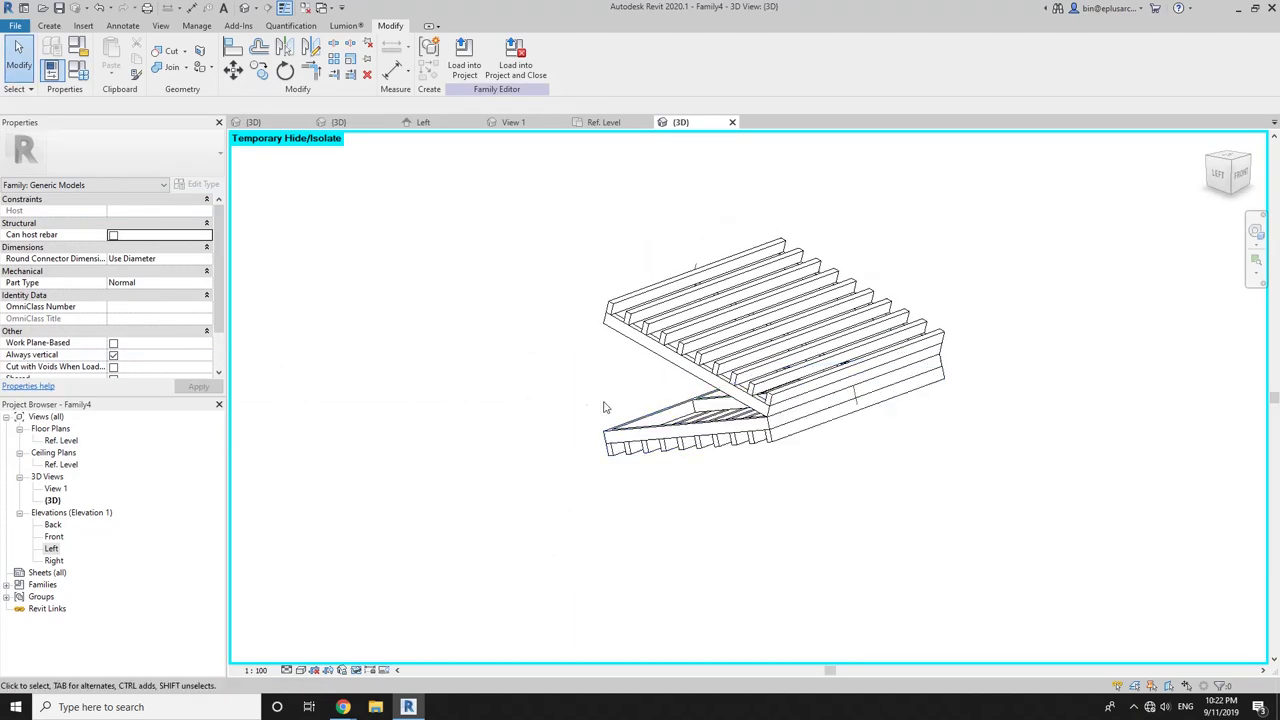
click(22, 28)
mouse_move(44, 77)
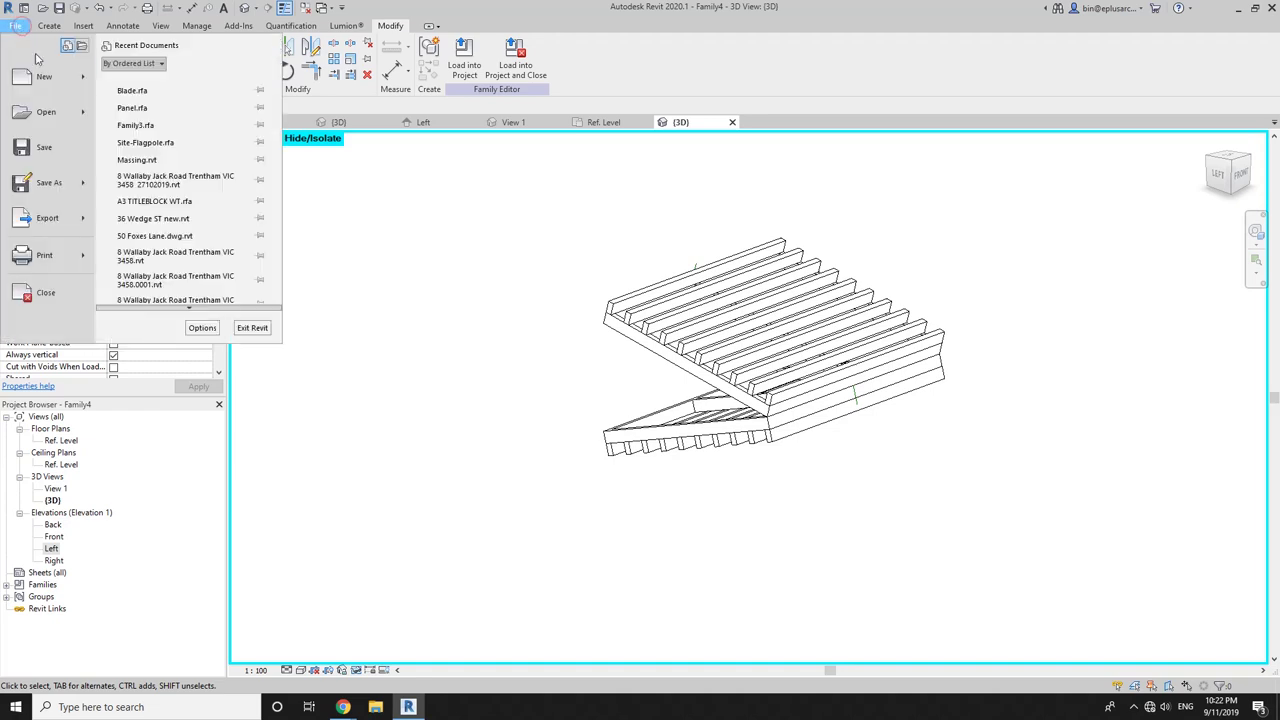
click(155, 91)
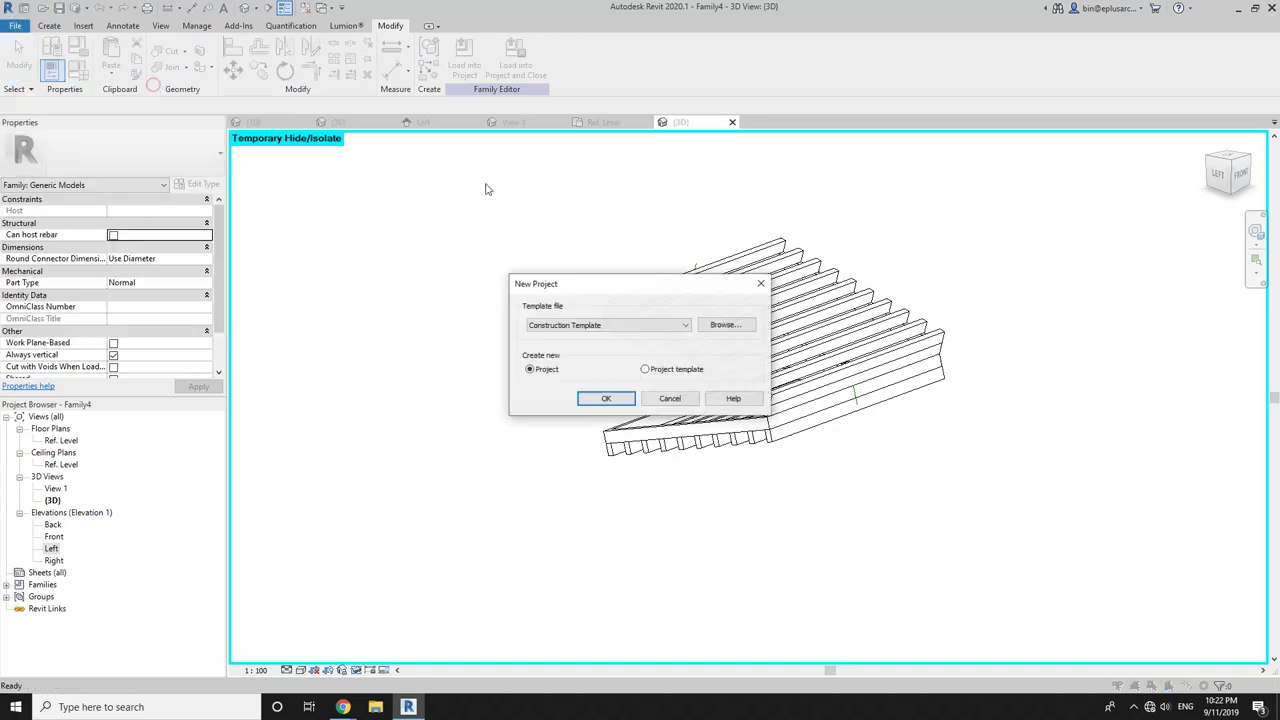
click(620, 325)
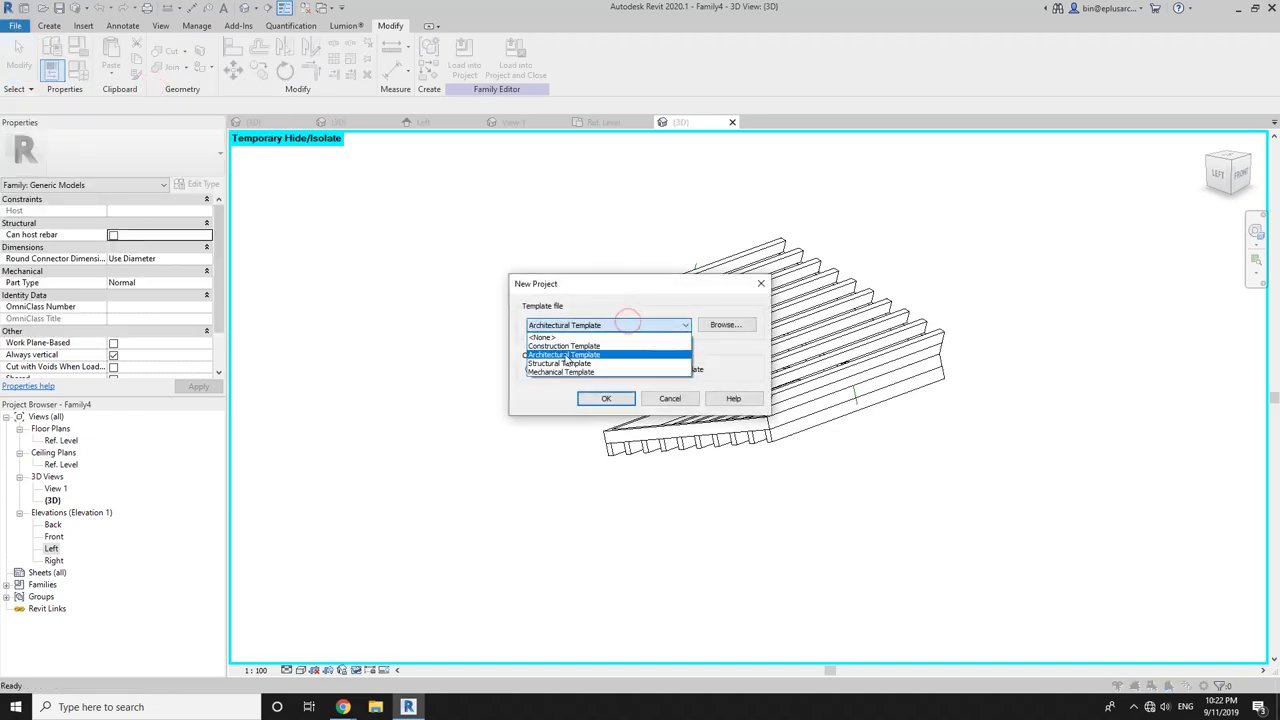
click(566, 352)
click(604, 399)
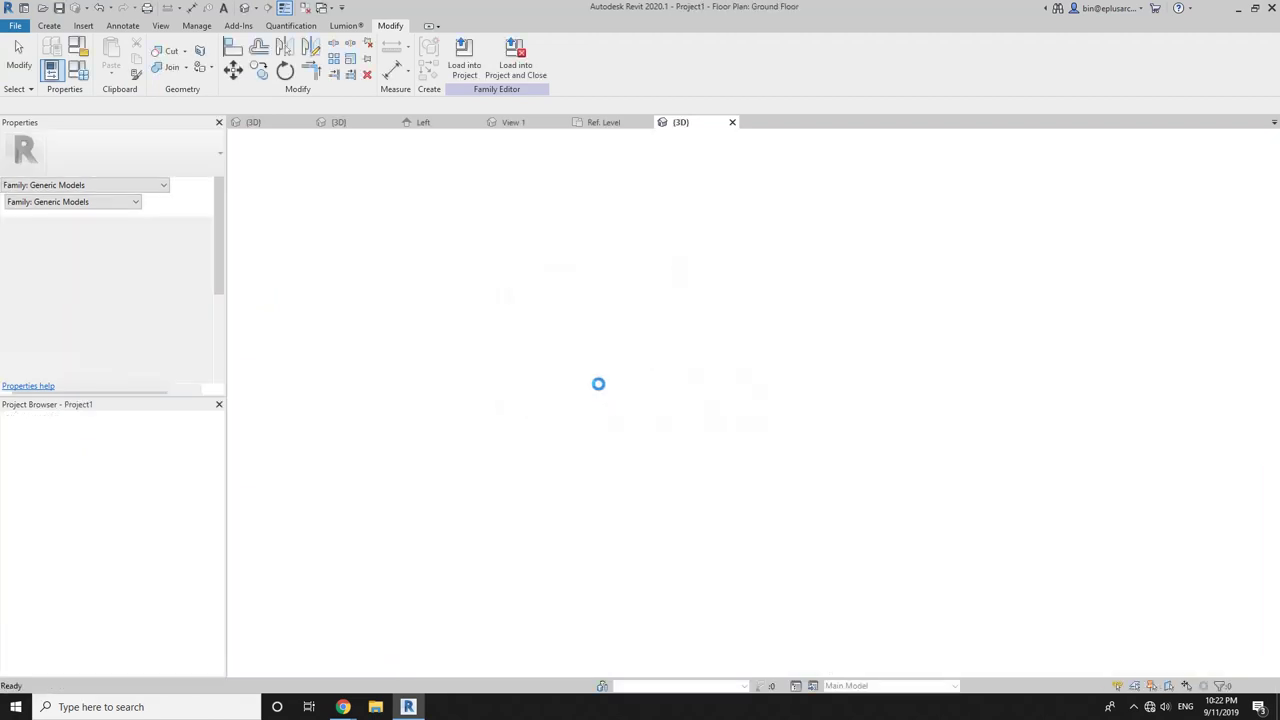
- Draw a straight wall about 20000 long on the Ground Floor plan using WA
middle_drag(618, 337, 562, 363)
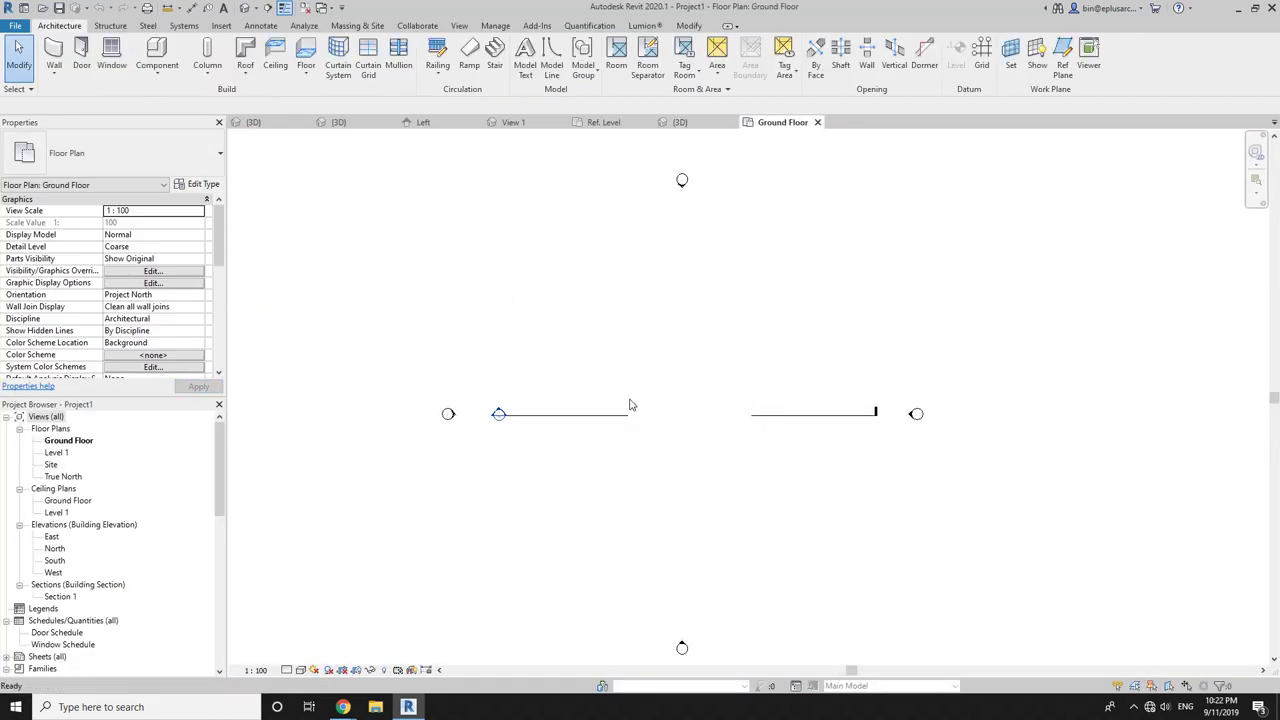
key(w)
key(a)
click(566, 375)
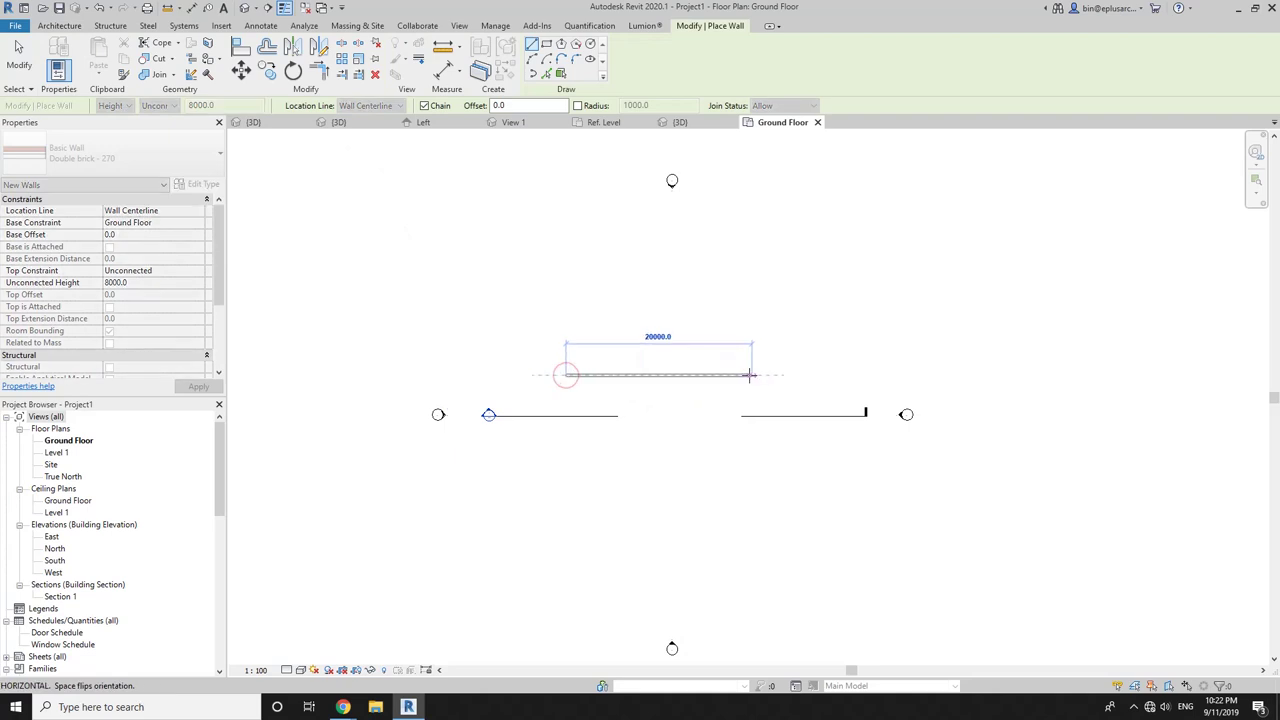
click(750, 375)
key(Escape)
key(Escape)
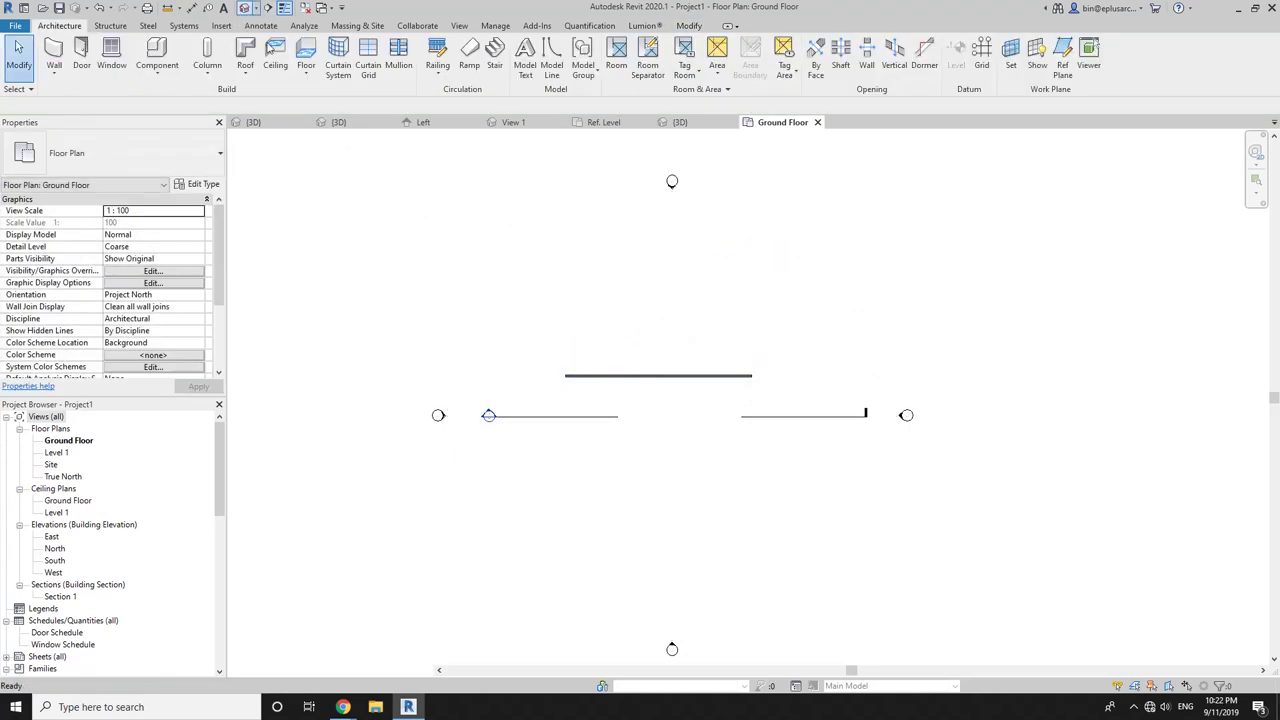
- View the wall in the default 3D view and start the Door tool to load a door family
click(244, 7)
mouse_move(606, 314)
shift+middle_down()
mouse_move(606, 330)
mouse_move(903, 334)
shift+middle_up()
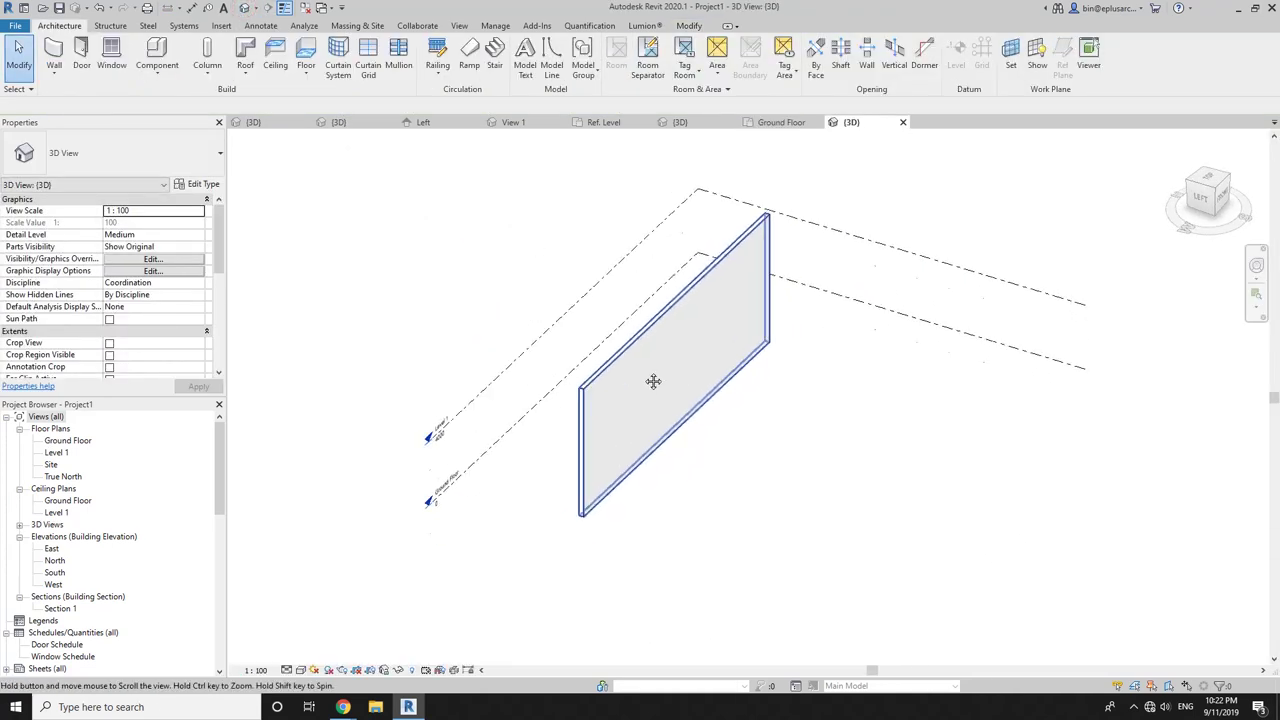
shift+middle_drag(653, 381, 643, 357)
key(d)
key(r)
click(537, 58)
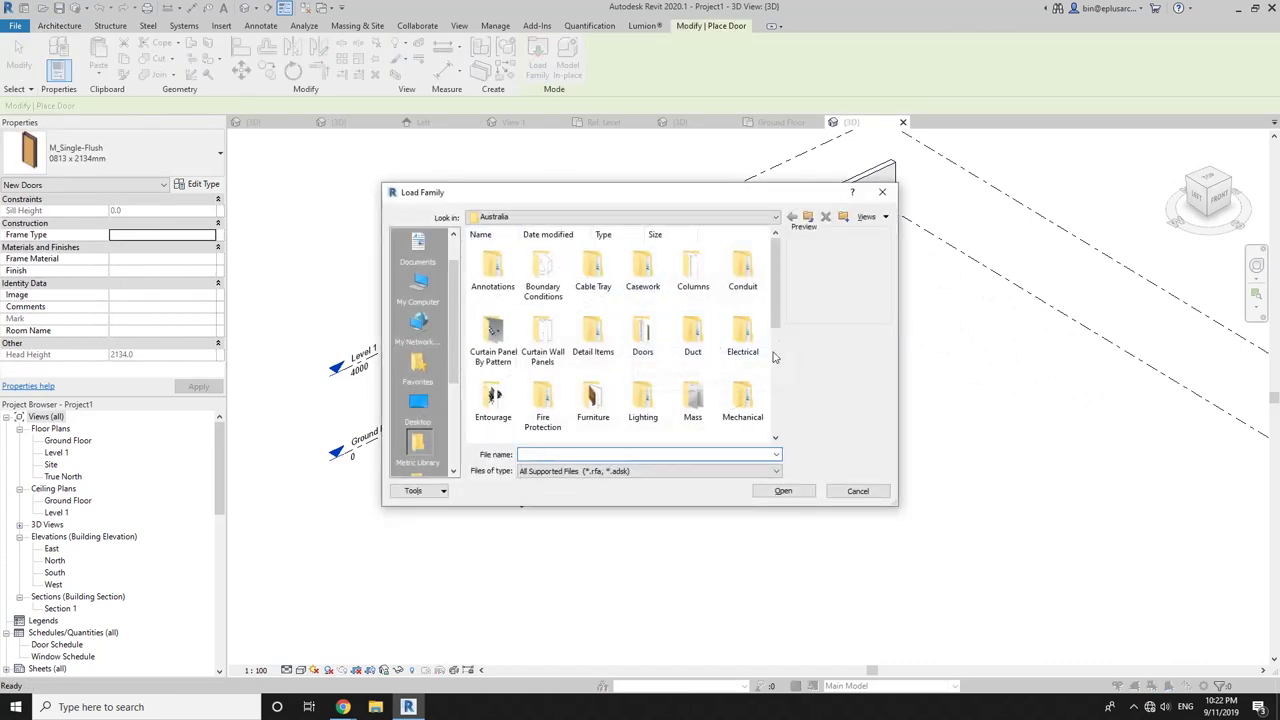
- Load Door-Opening.rfa from the Doors > Structural library folder
double_click(642, 333)
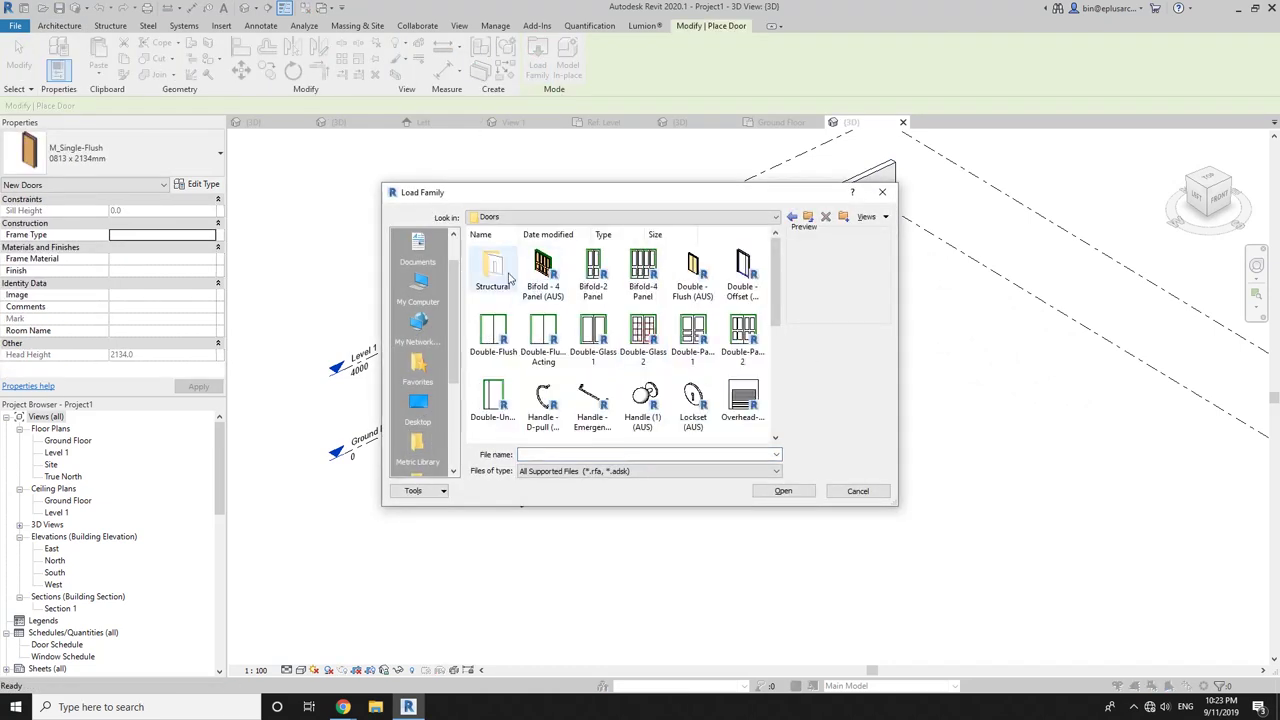
double_click(505, 275)
click(497, 278)
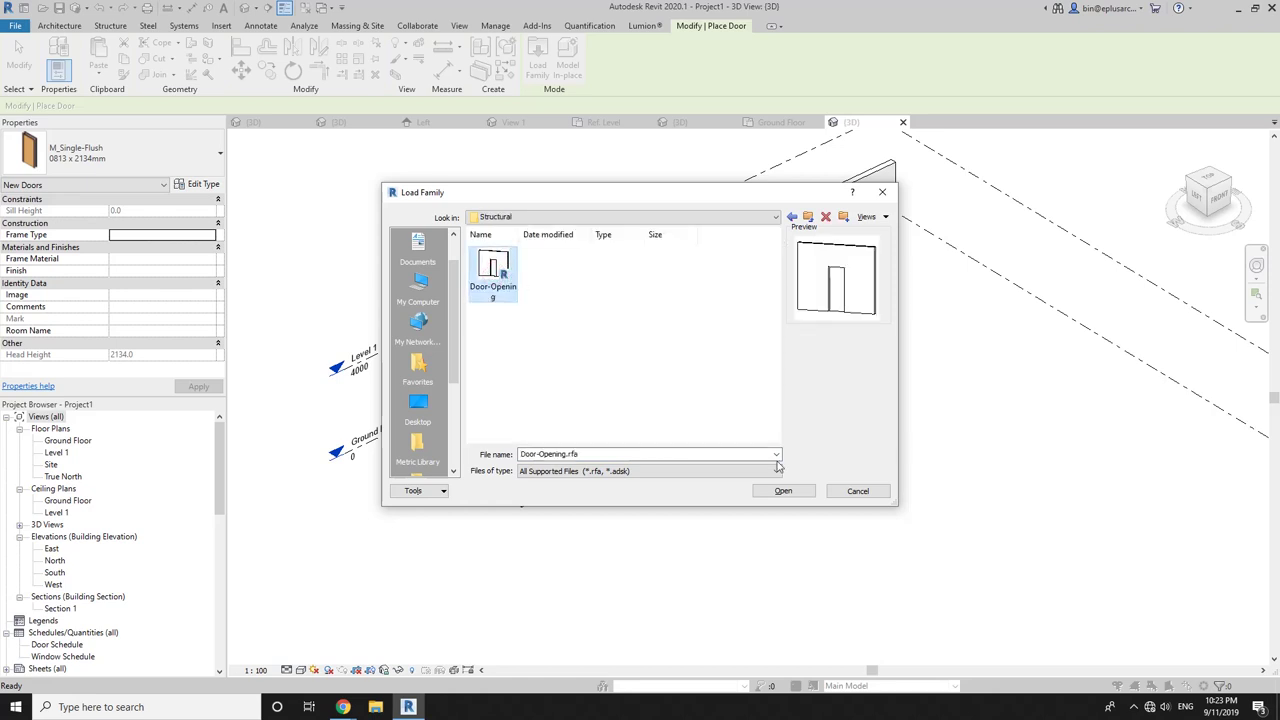
click(783, 491)
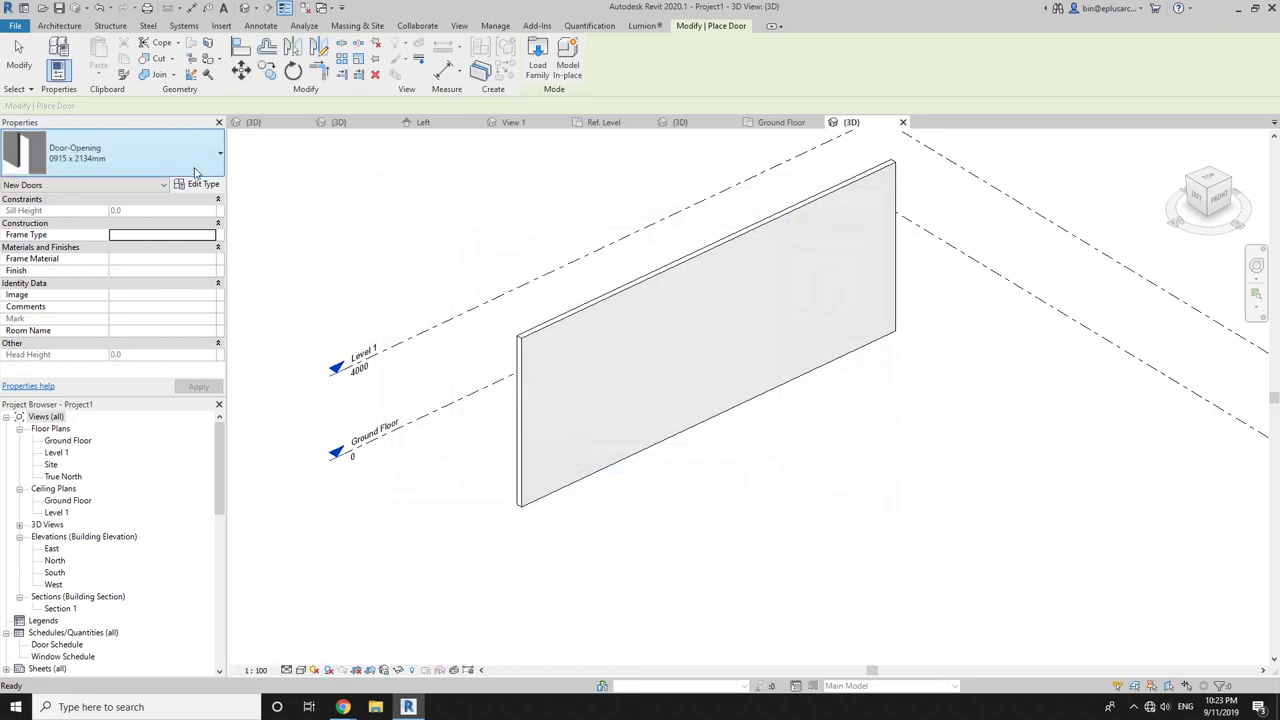
click(195, 183)
key(Escape)
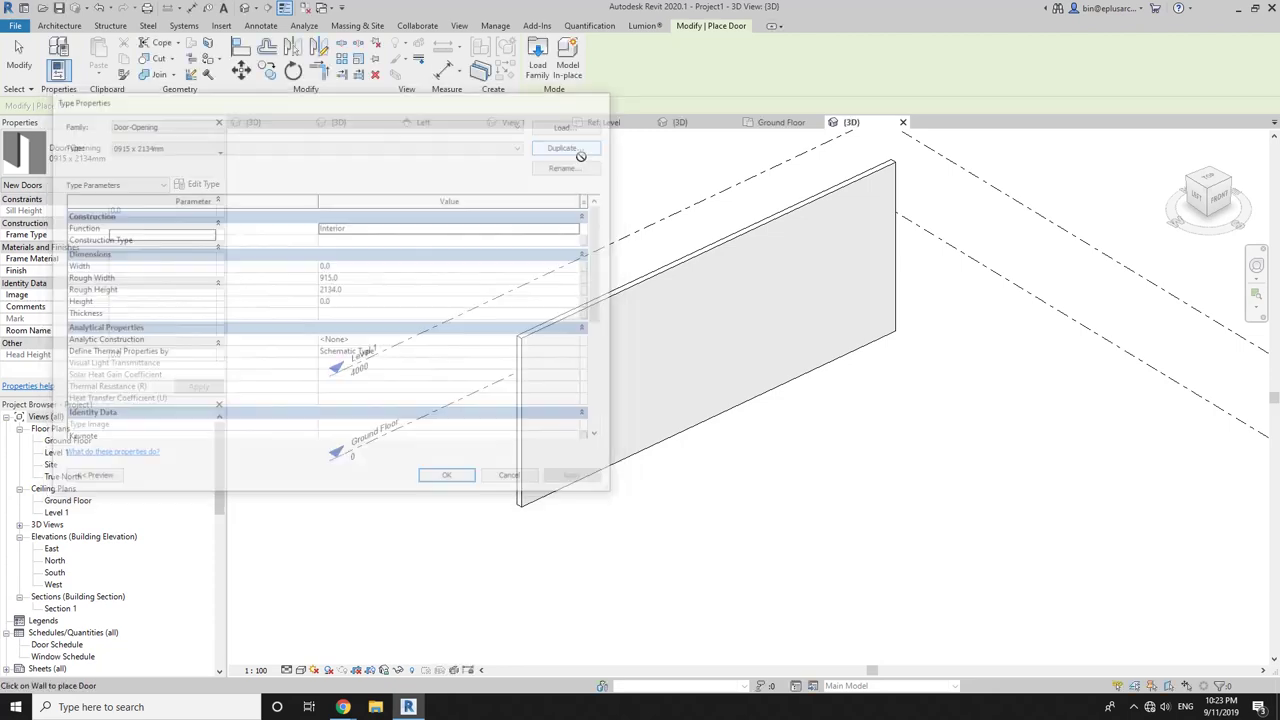
- Place a Door-Opening in the wall and start duplicating its 0915 x 2134mm type
click(677, 425)
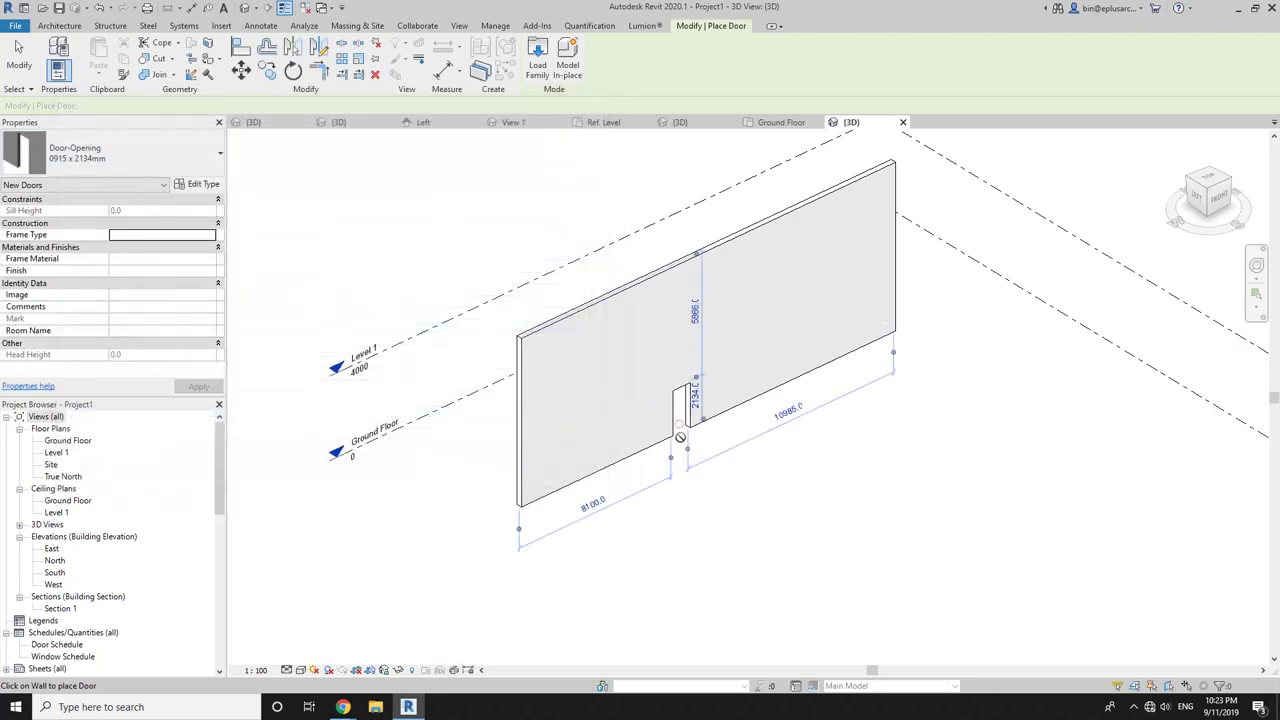
key(Escape)
key(Escape)
scroll(680, 415, up, 3)
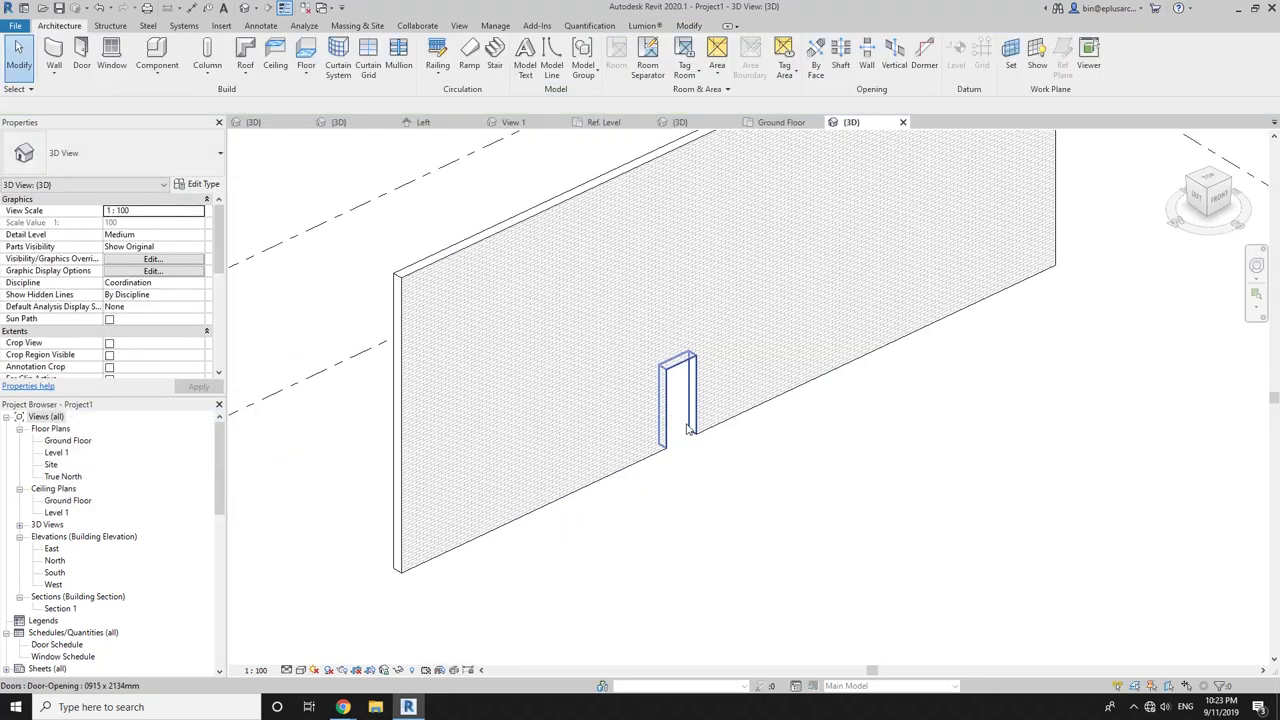
click(688, 428)
click(145, 155)
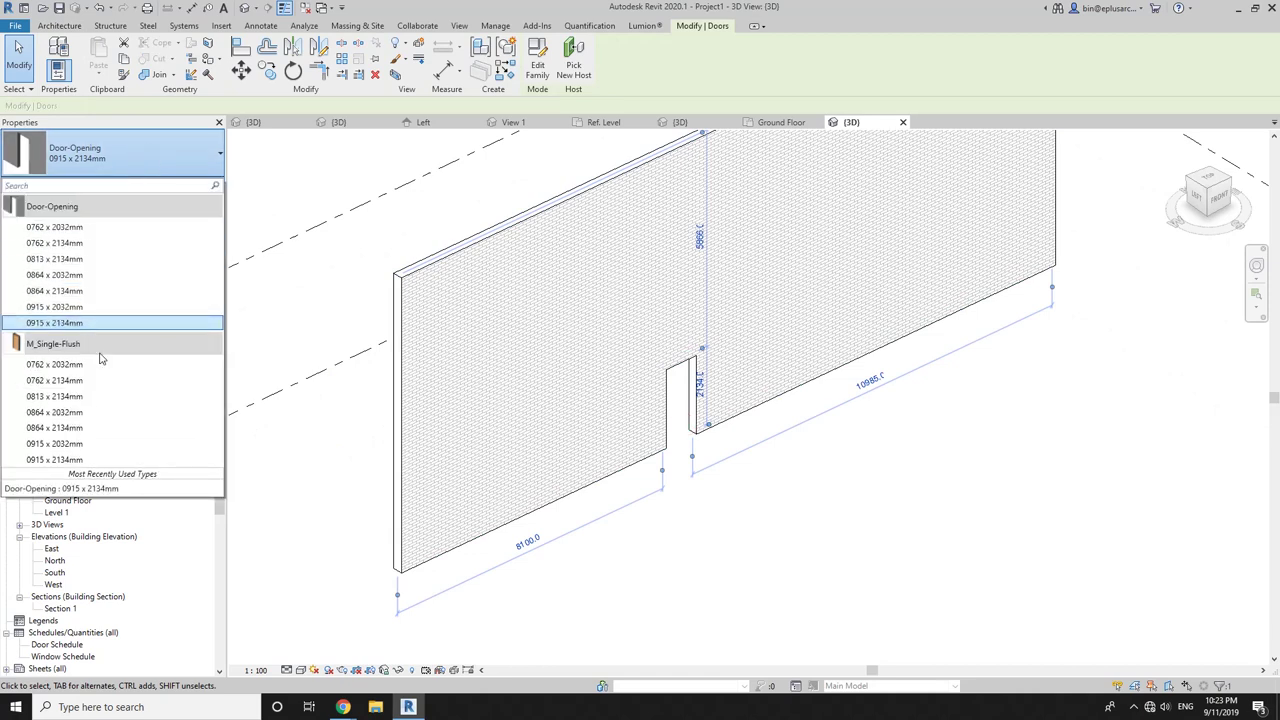
click(86, 320)
click(200, 184)
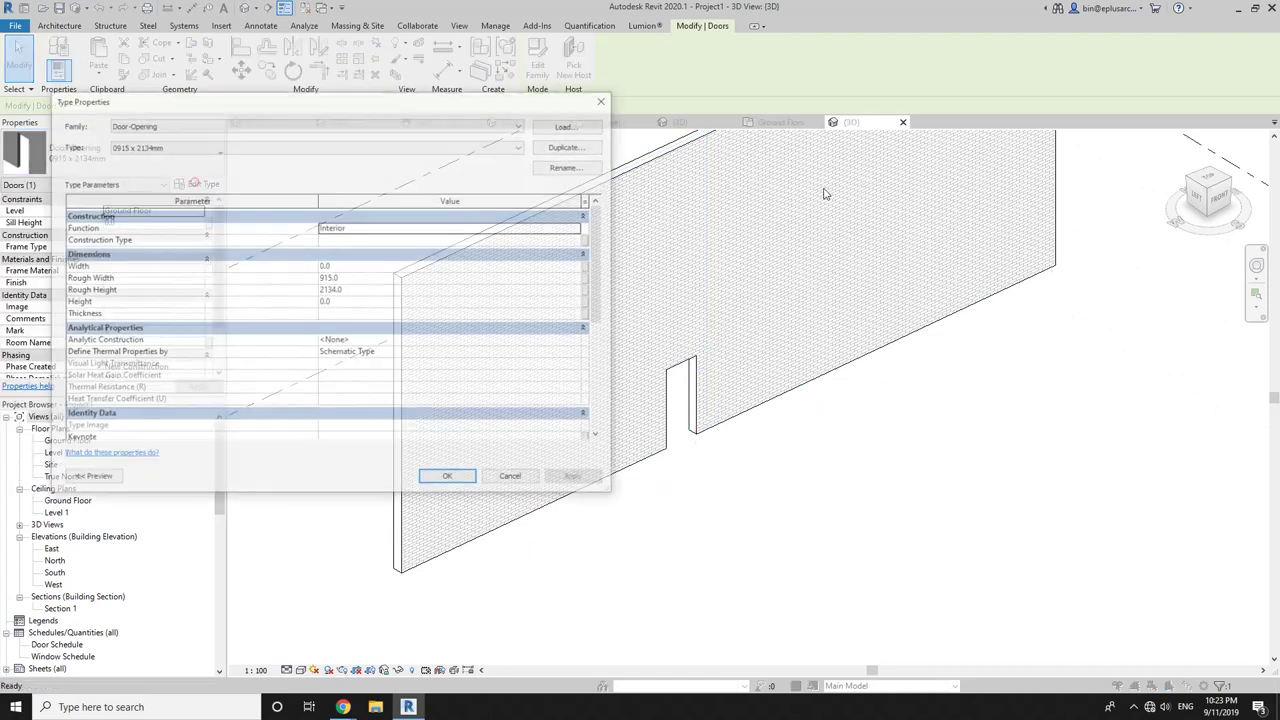
click(570, 145)
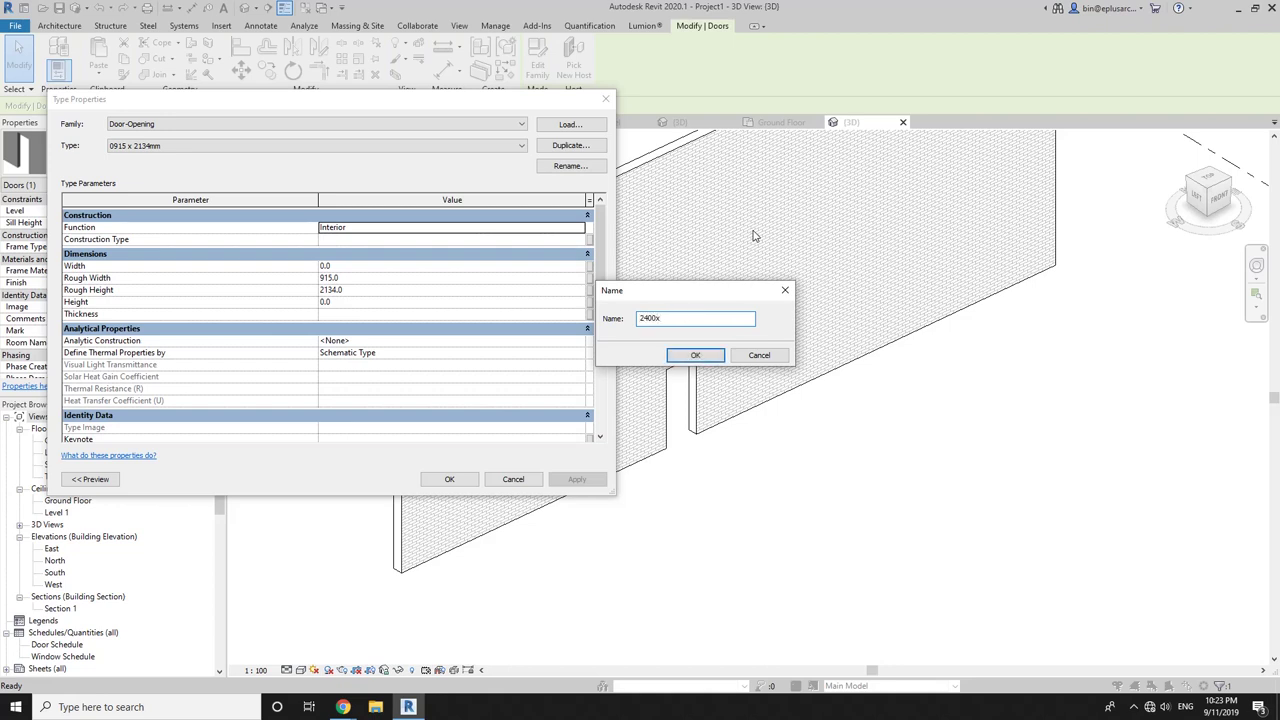
- Create the 2400x2400 opening type with Rough Width and Rough Height both 2400
click(693, 358)
click(414, 278)
text(24)
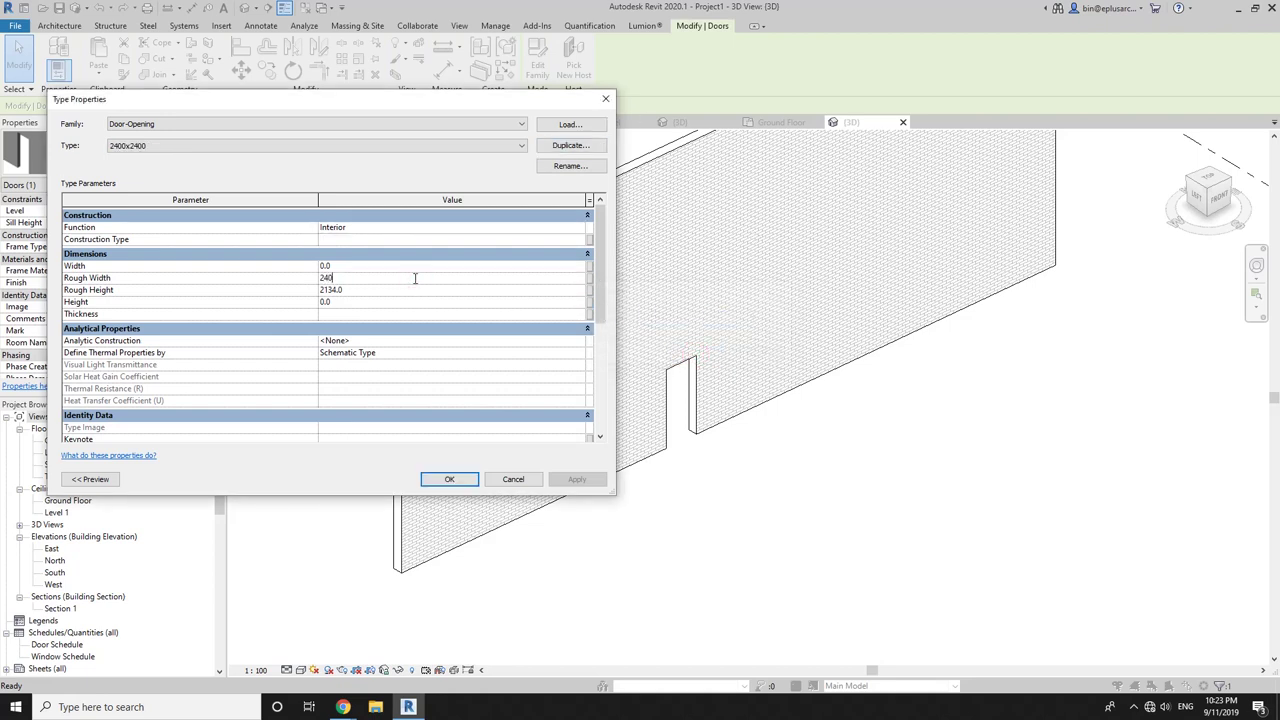
text(0)
click(409, 290)
text(2)
click(450, 481)
scroll(690, 450, up, 2)
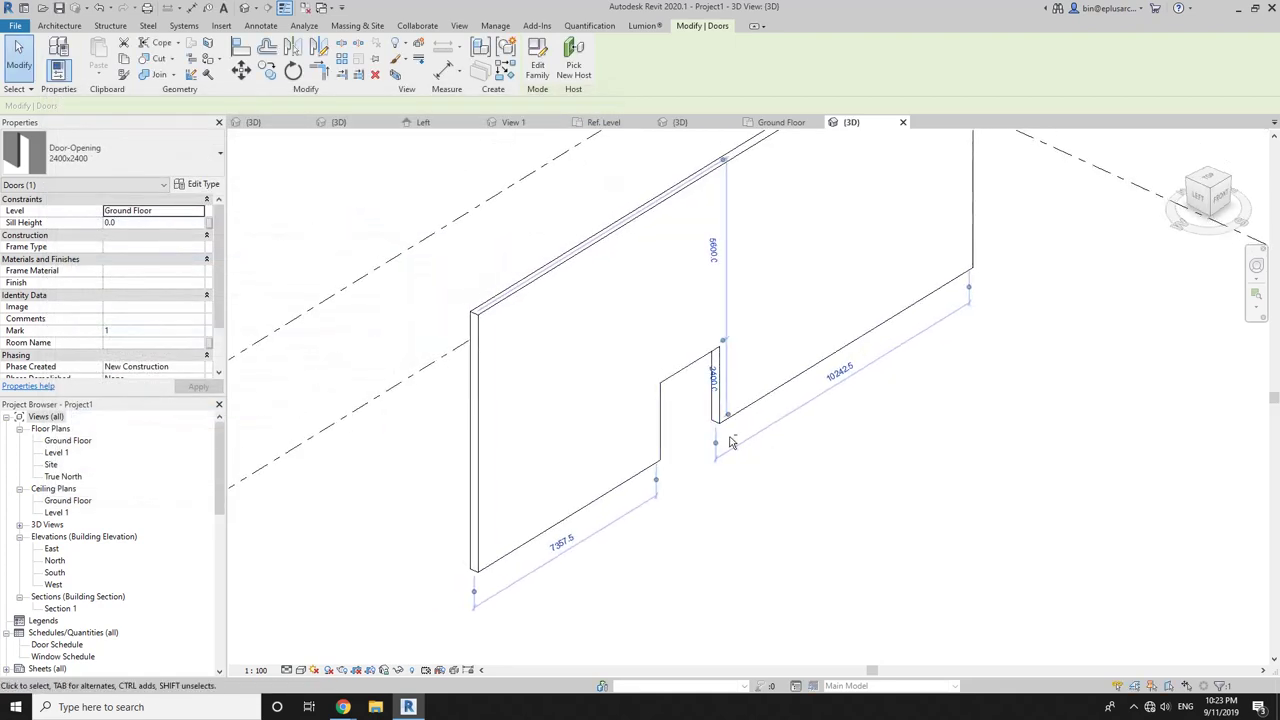
click(285, 7)
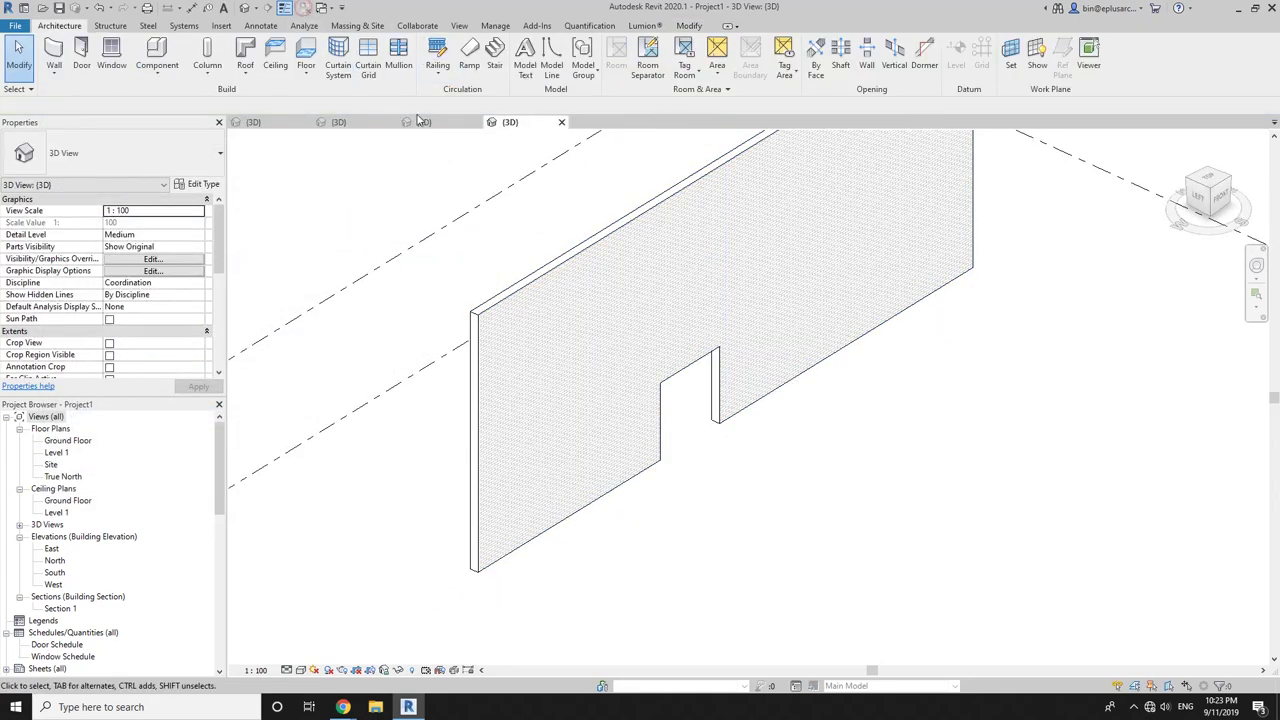
- Load the Family4 louver panel into Project1 and place one in front of the wall
click(424, 122)
click(464, 62)
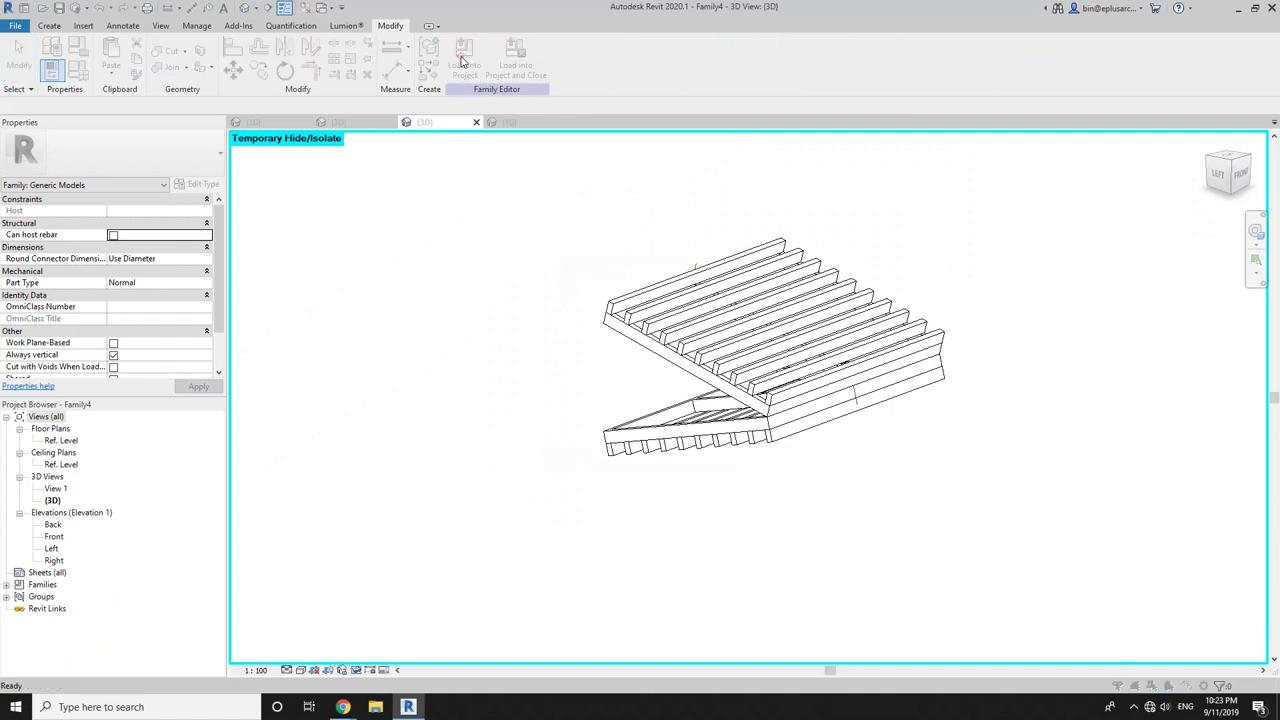
click(554, 302)
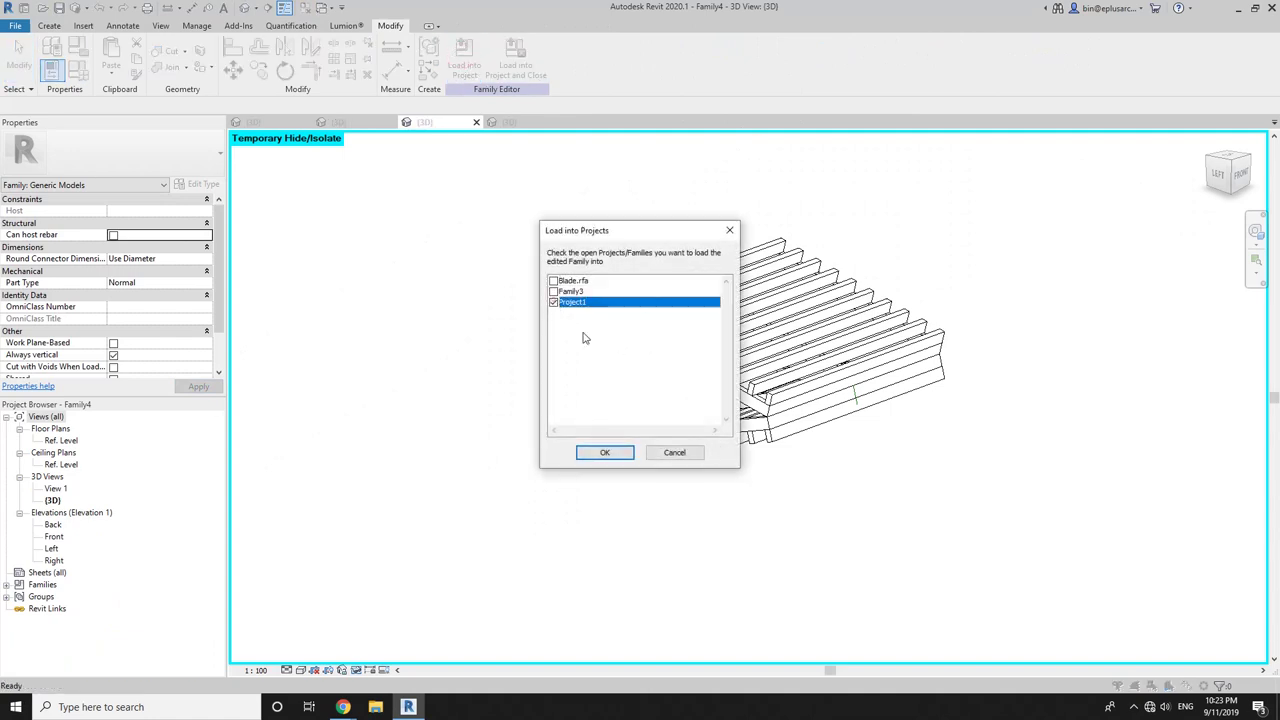
click(605, 453)
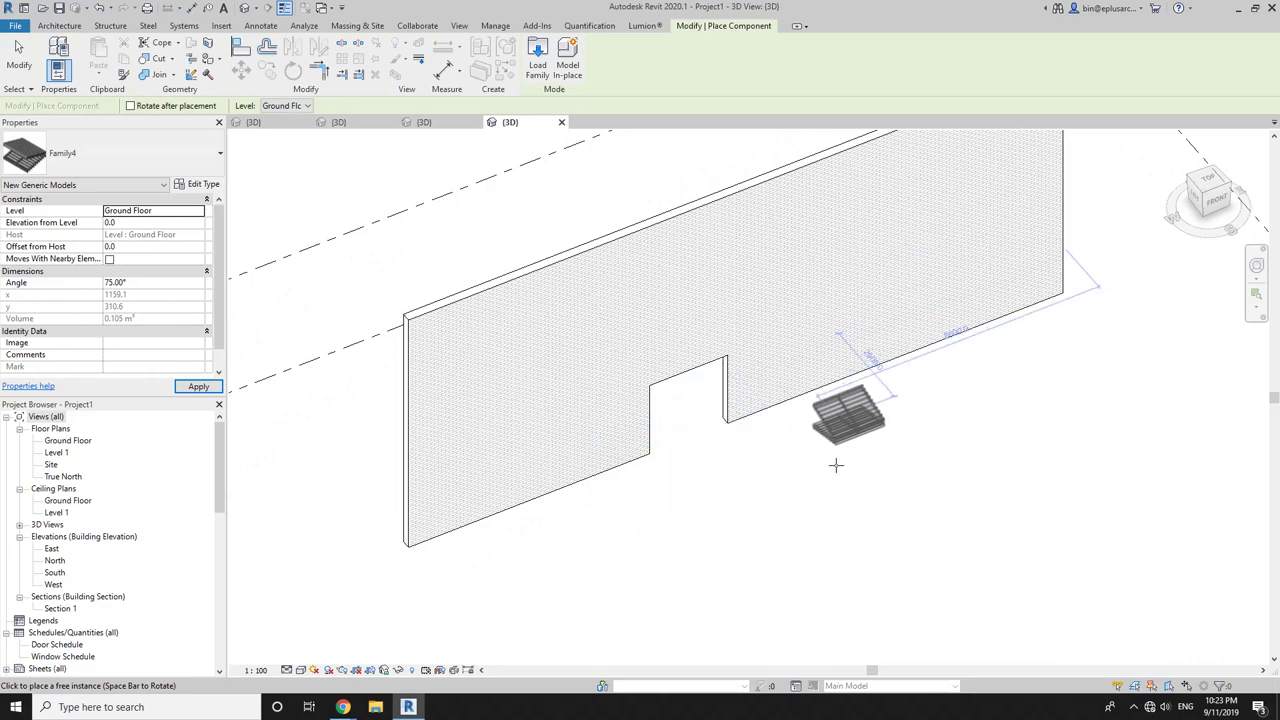
click(836, 465)
key(Escape)
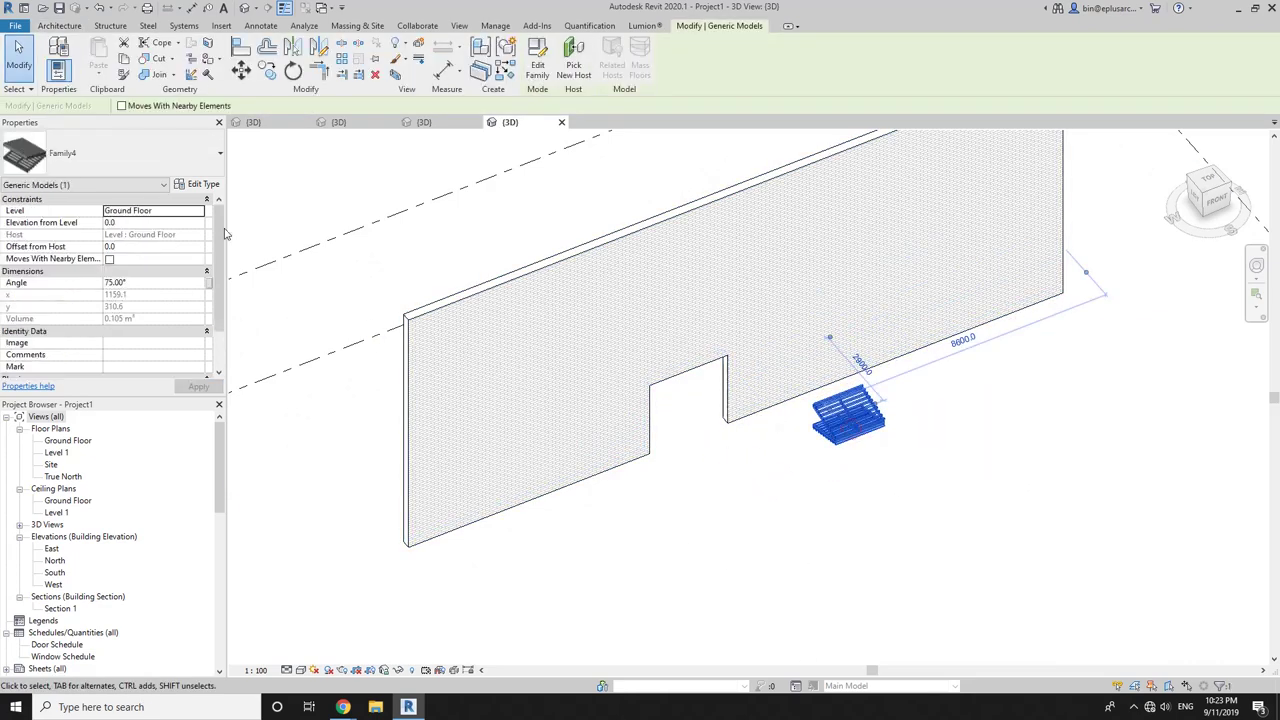
mouse_move(349, 315)
shift+middle_down()
mouse_move(793, 334)
mouse_move(700, 443)
shift+middle_up()
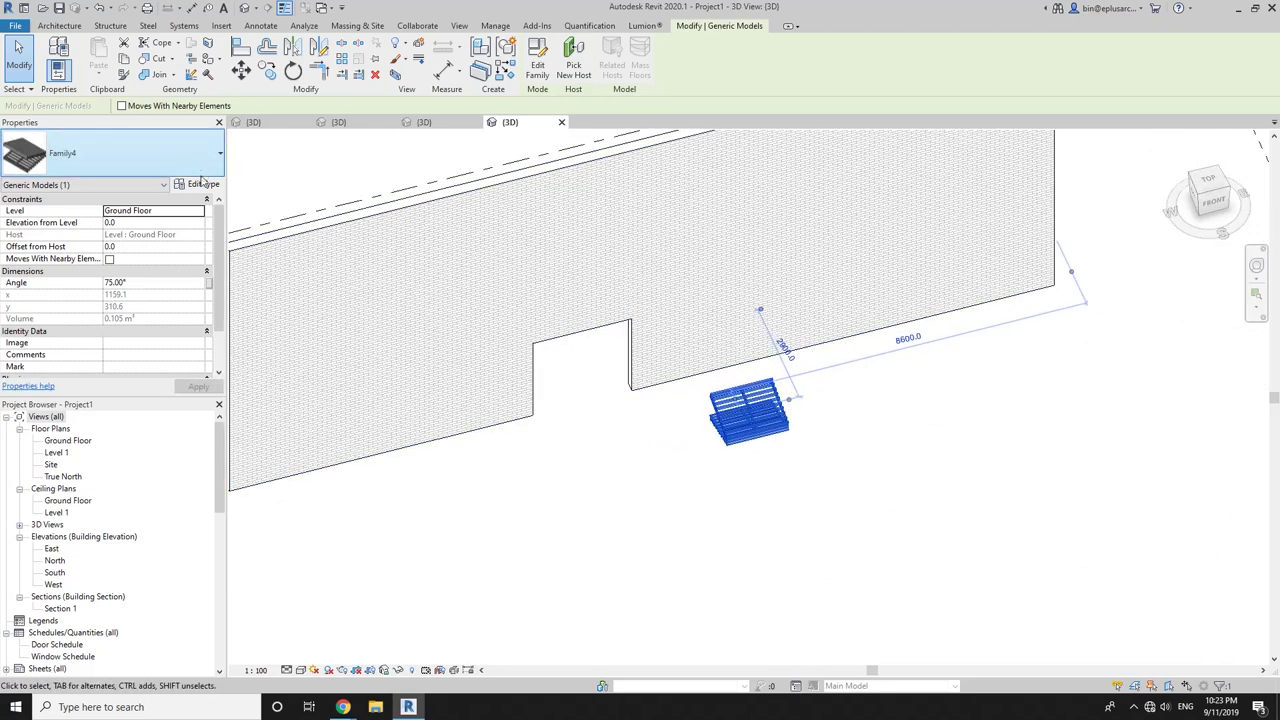
- Change the louver panel type's Panel Width from 1500 to 1200
click(204, 185)
click(389, 330)
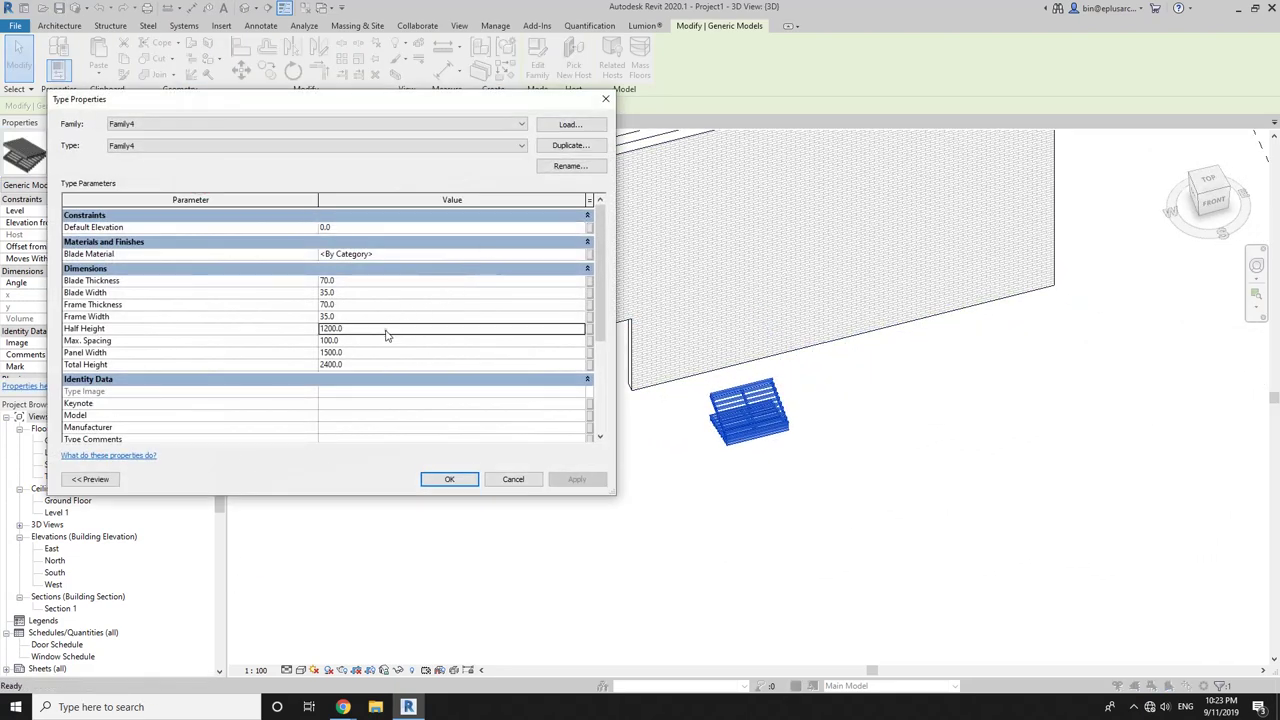
click(372, 354)
text(1200)
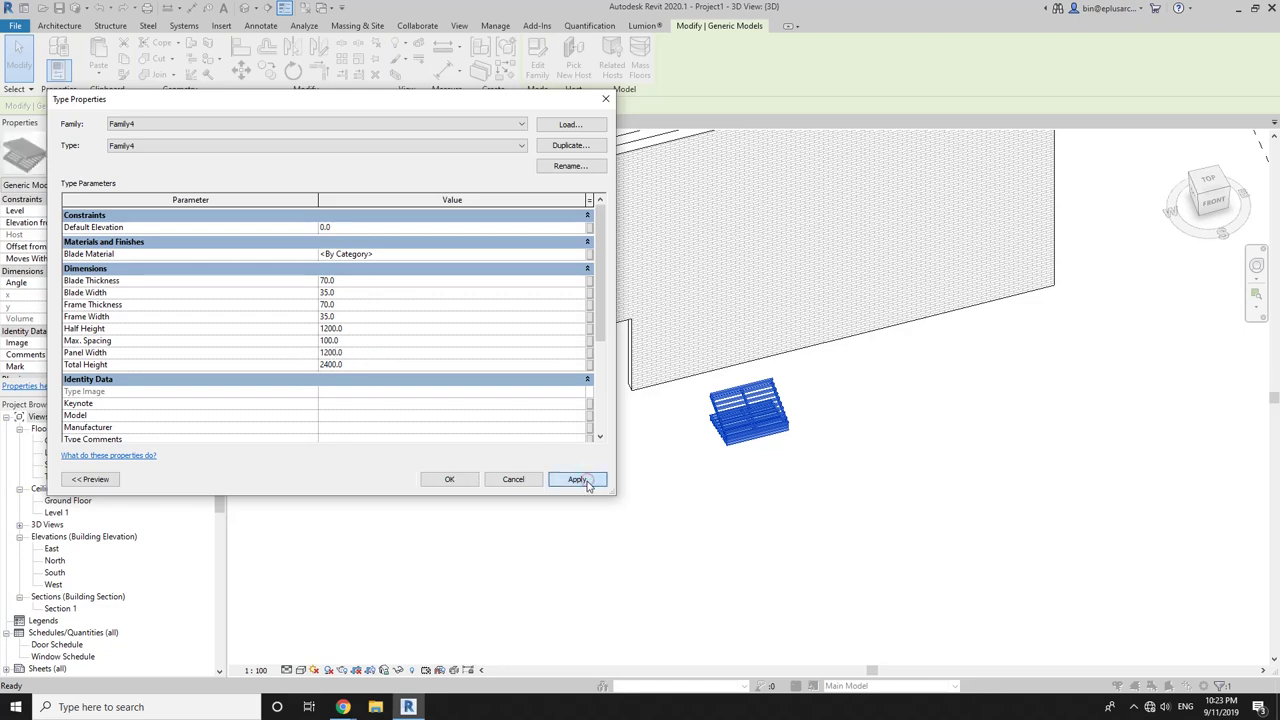
click(580, 479)
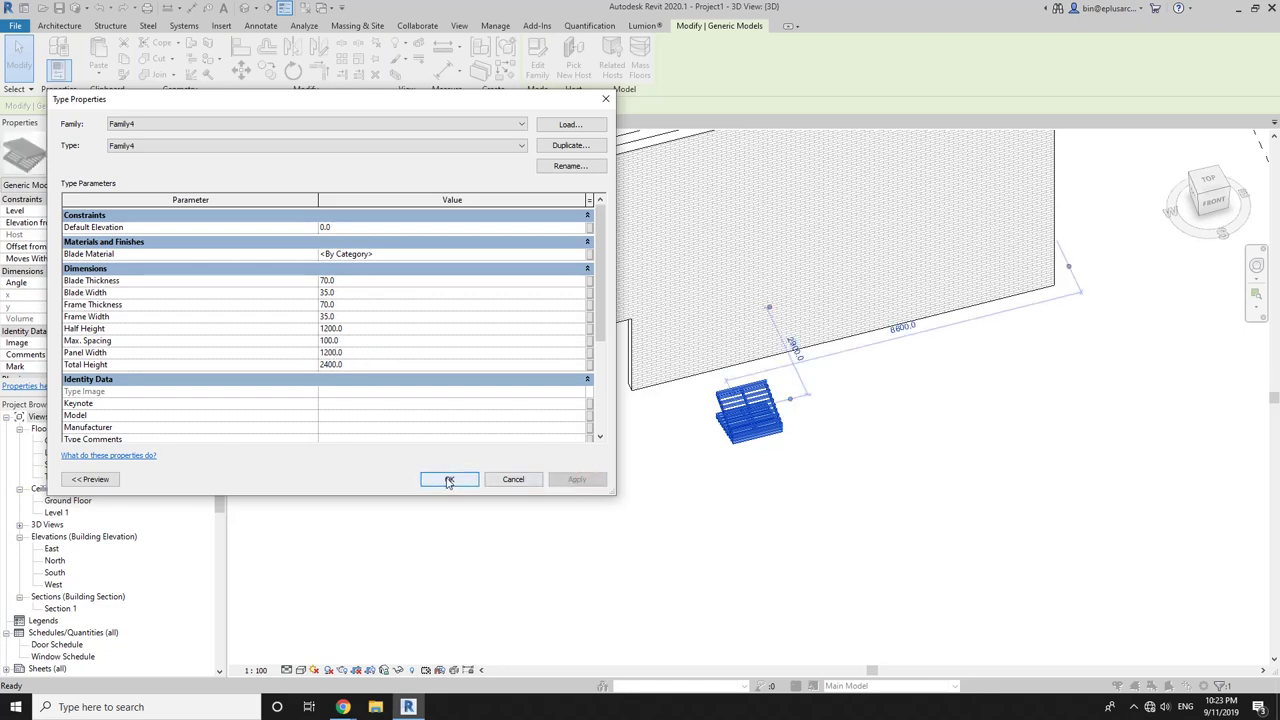
click(449, 479)
- Cancel the align command and switch to the Ground Floor plan view
click(679, 431)
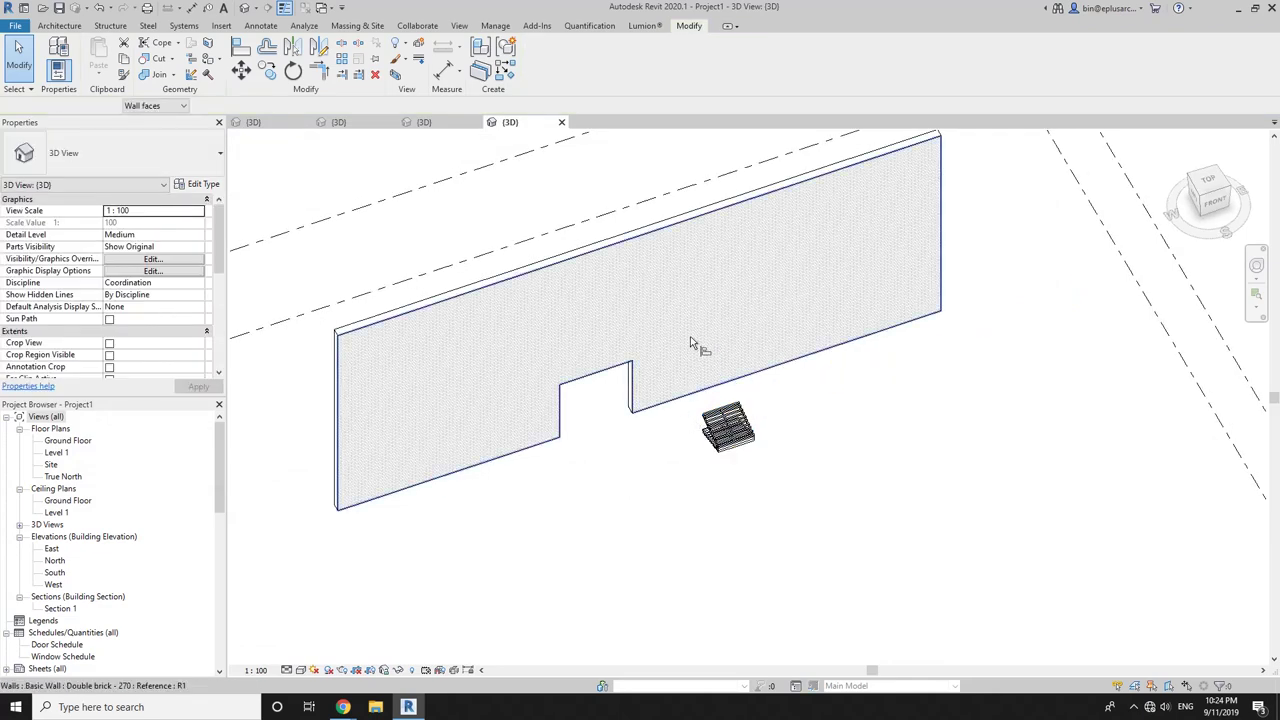
key(a)
key(l)
shift+middle_drag(687, 376, 760, 380)
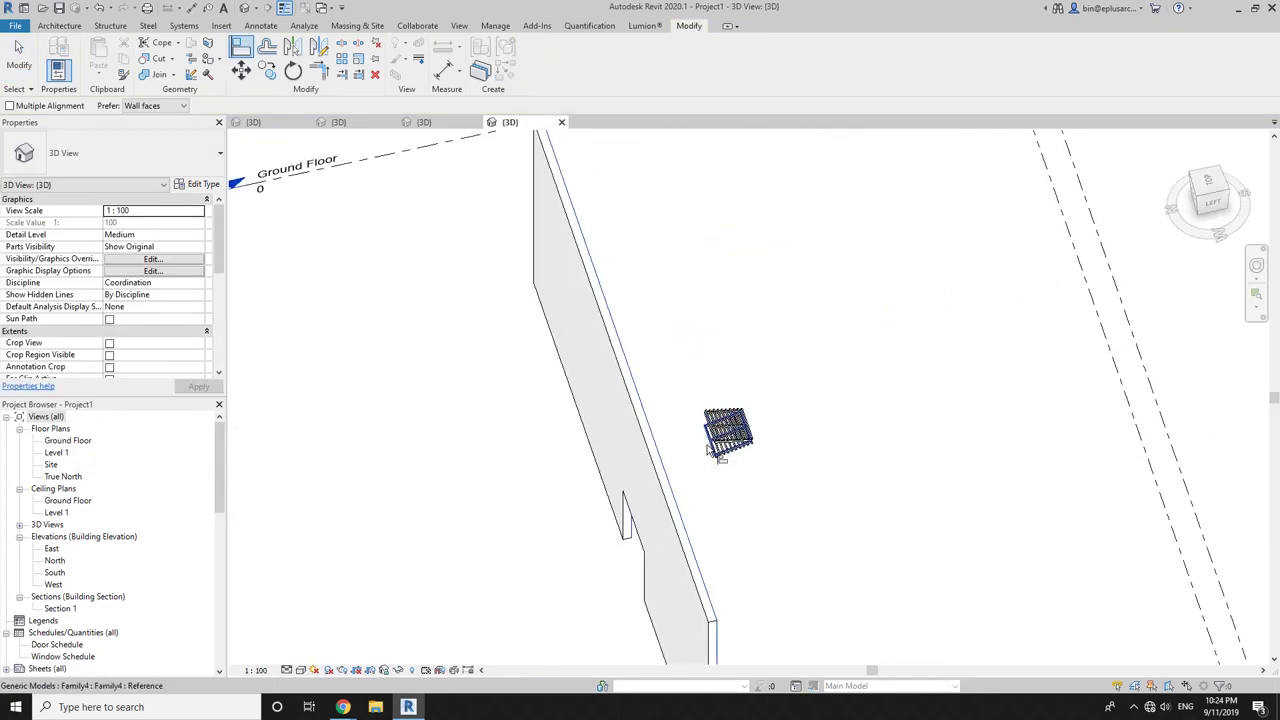
key(Escape)
double_click(68, 440)
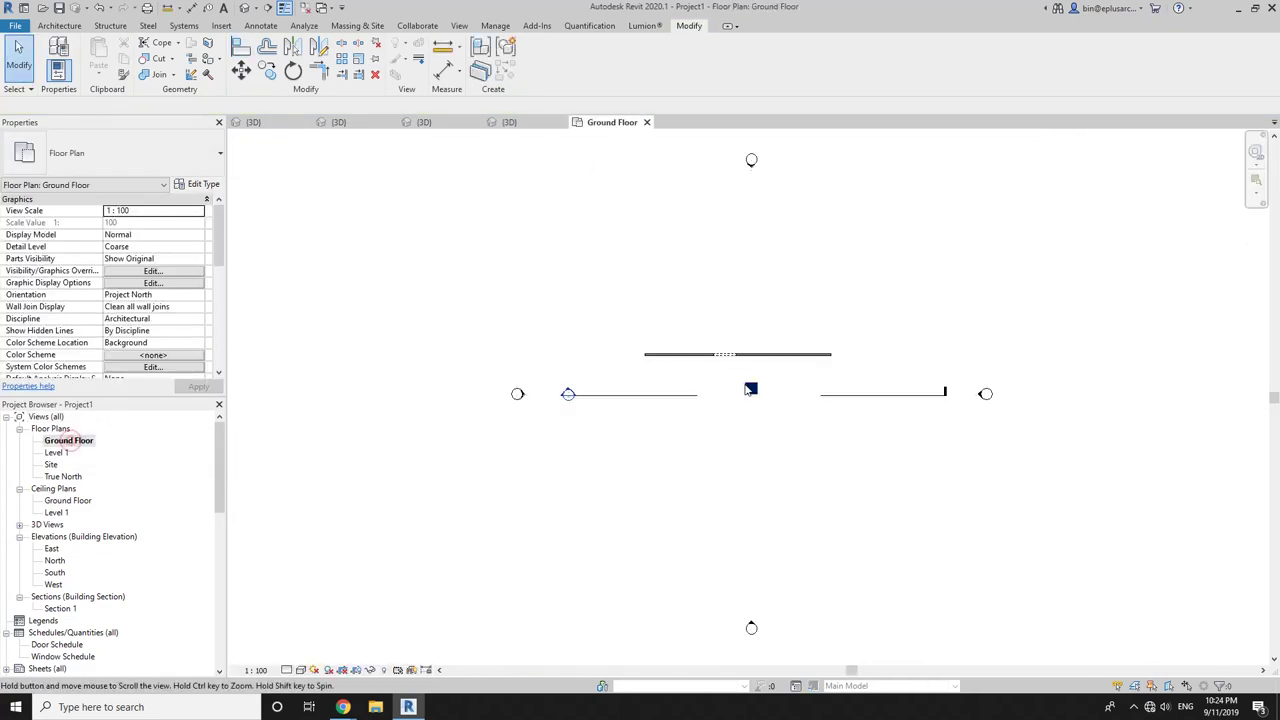
scroll(750, 388, up, 2)
scroll(754, 385, up, 3)
- Move the louver panel to the left edge of the wall opening
click(735, 380)
scroll(733, 378, up, 2)
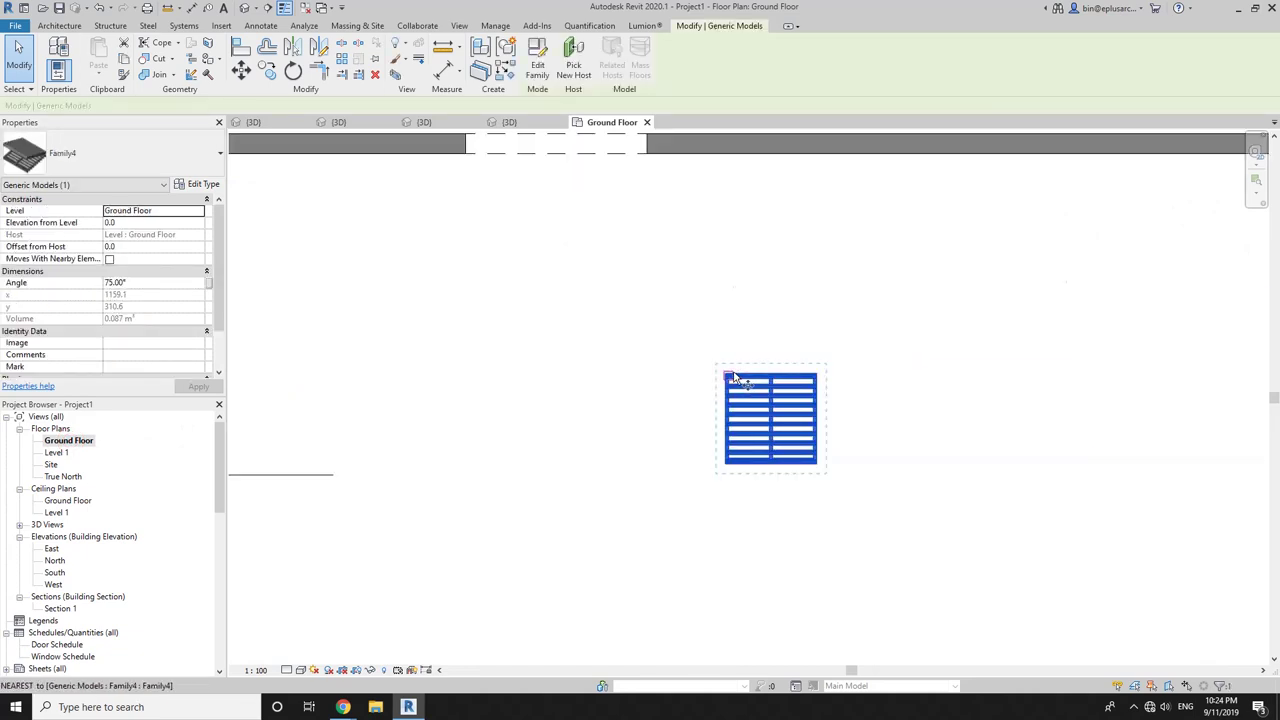
key(m)
key(v)
click(733, 377)
scroll(466, 153, up, 2)
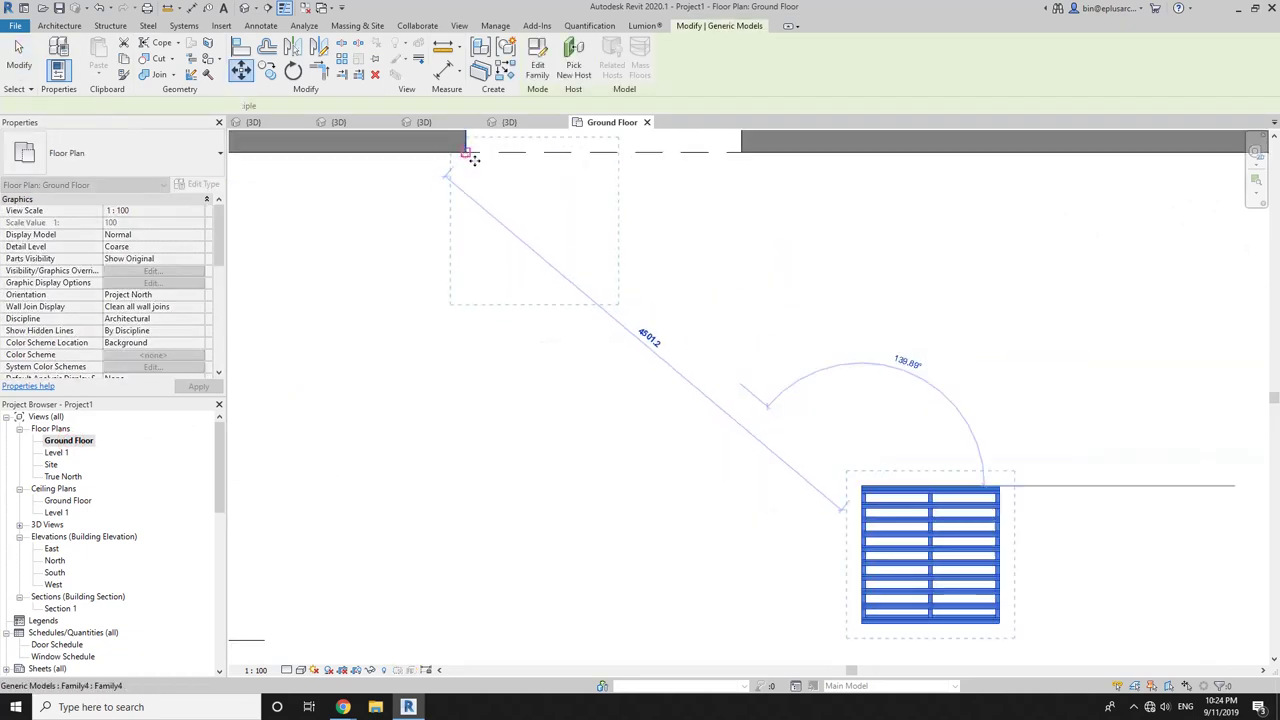
click(466, 153)
- Copy the louver panel once, placing the copy beside the first
key(c)
key(o)
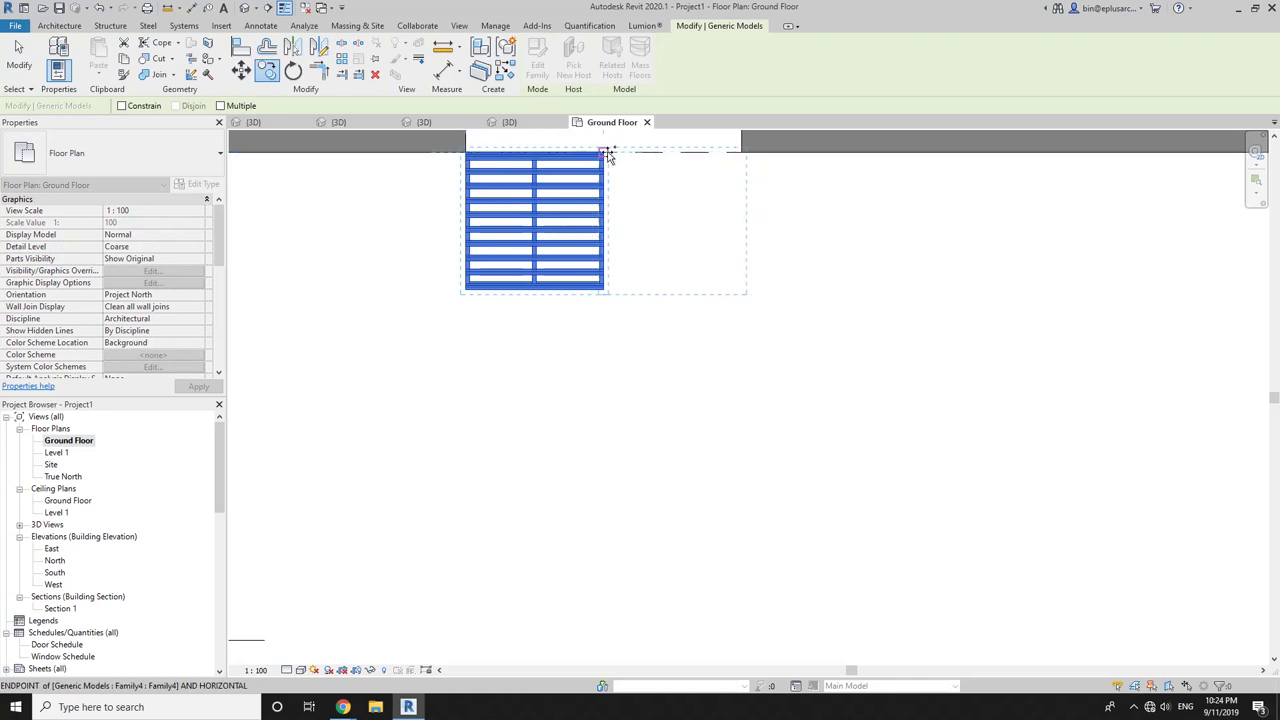
click(607, 153)
key(Escape)
scroll(700, 186, down, 3)
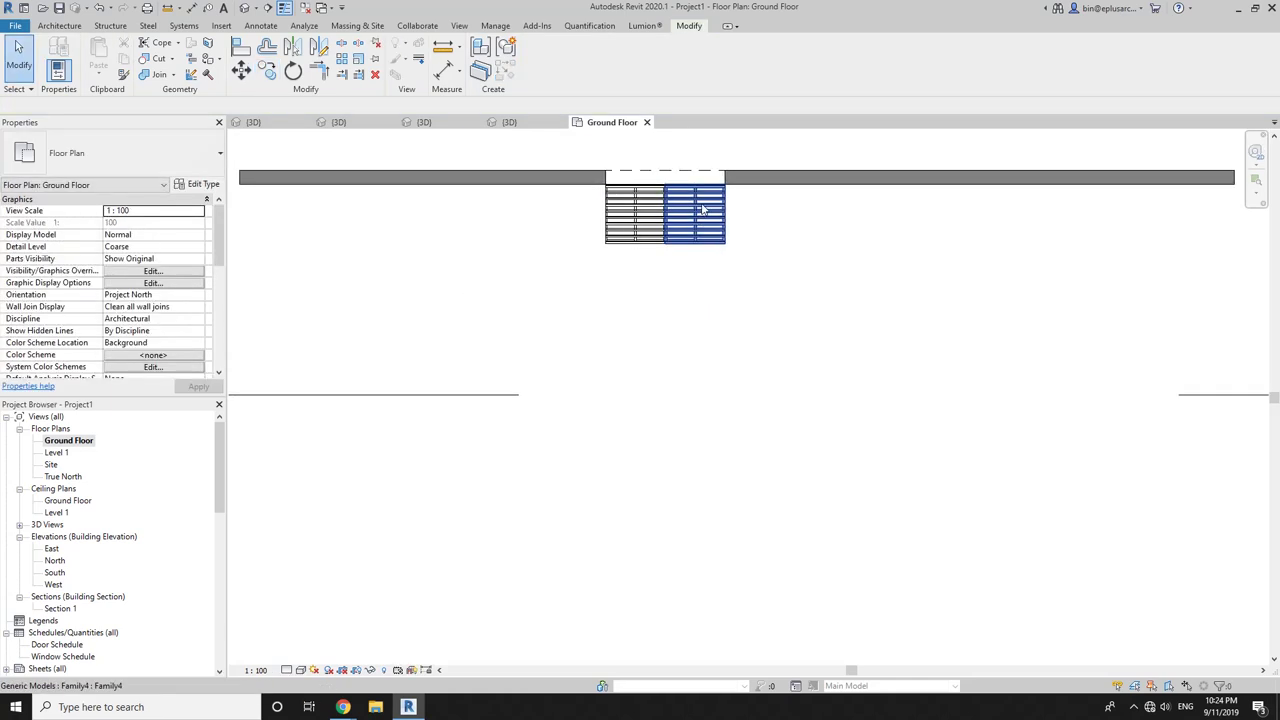
scroll(703, 209, up, 2)
- Copy the pair of panels across to fill the opening, then return to 3D
click(704, 208)
ctrl+click(588, 262)
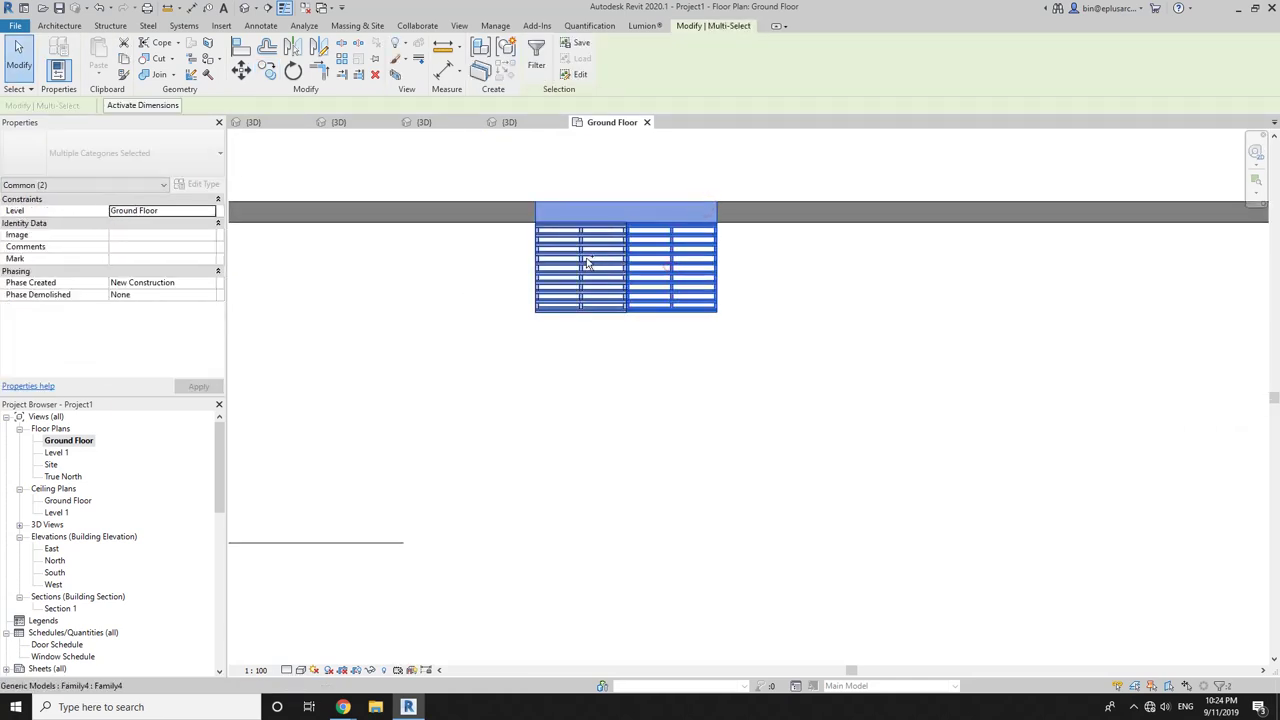
key(m)
key(v)
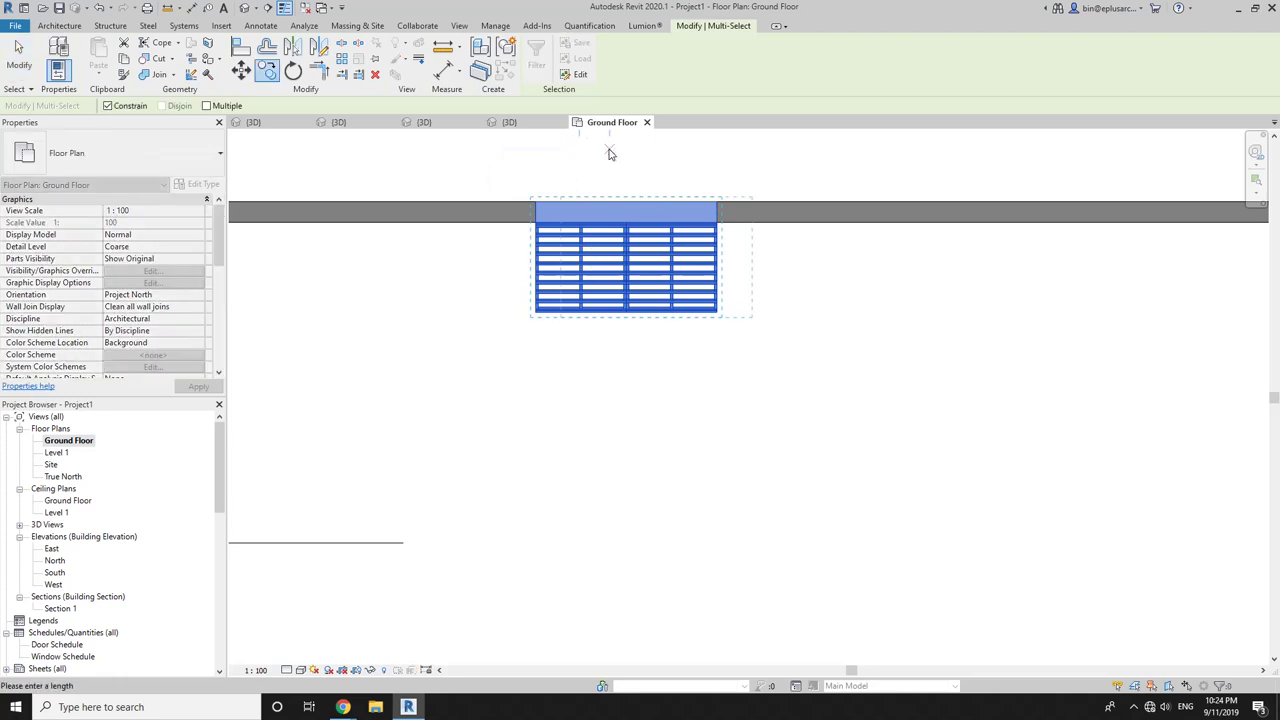
click(790, 153)
key(Escape)
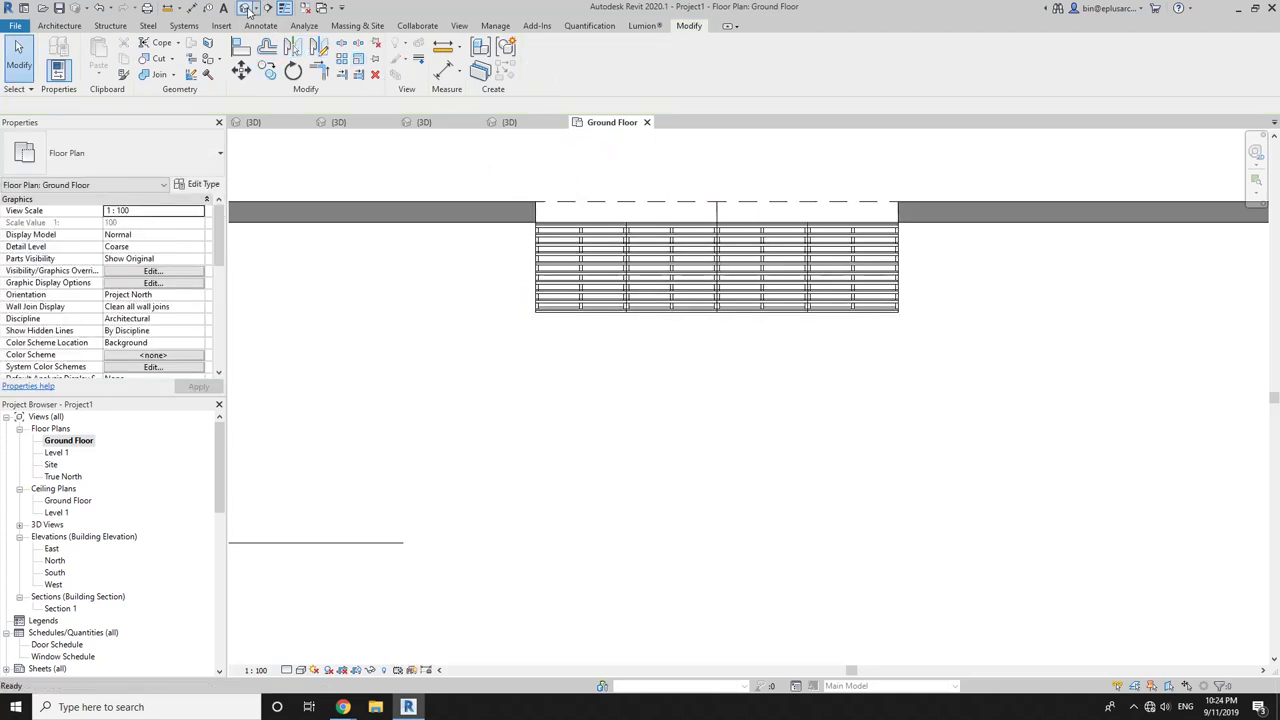
click(245, 8)
mouse_move(561, 209)
shift+middle_down()
mouse_move(684, 368)
mouse_move(697, 429)
mouse_move(680, 410)
shift+middle_up()
- Tilt the left louver panel in the opening to a 45° angle
click(610, 320)
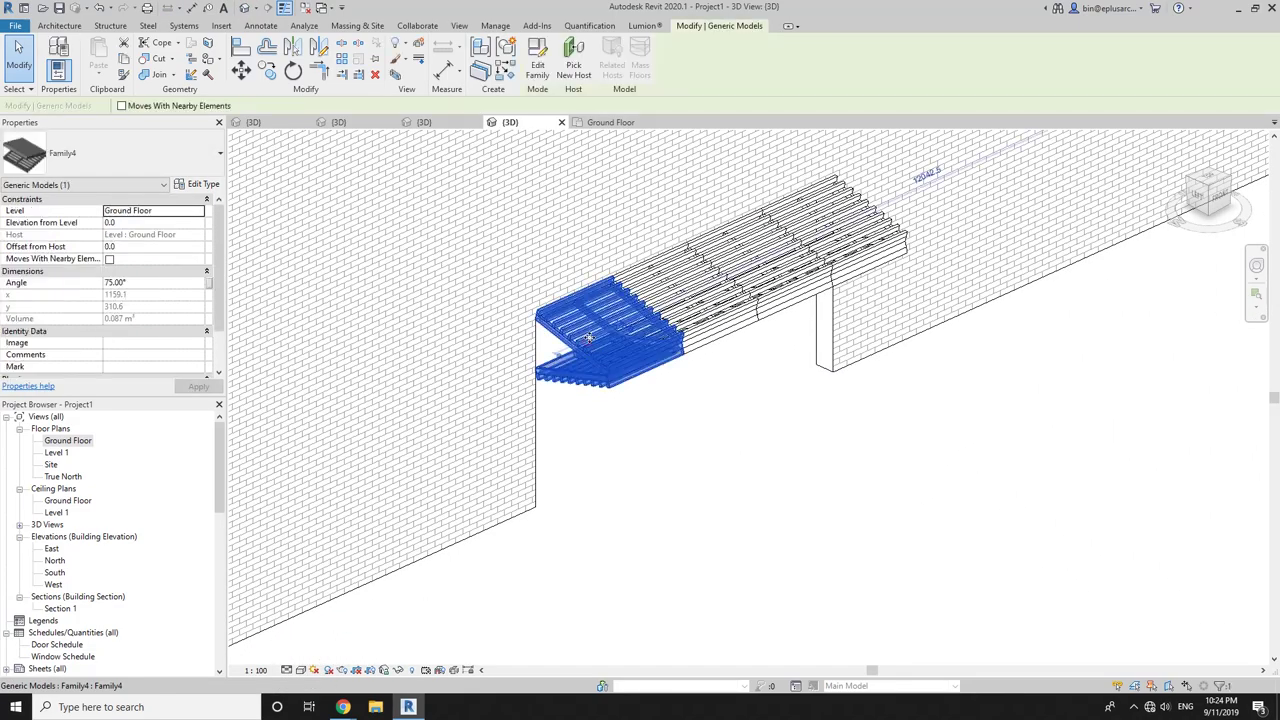
click(158, 284)
text(45)
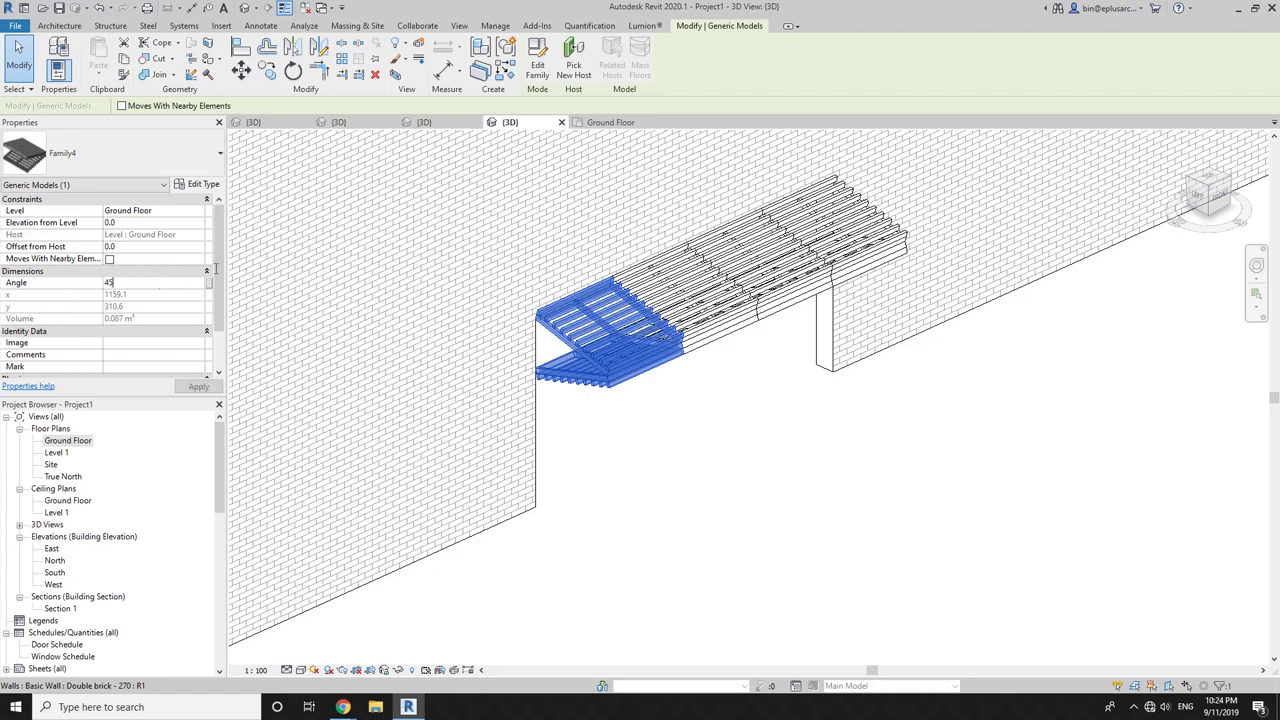
key(Return)
key(Escape)
- Set the other louver panels' angles to 75° and 0°
click(680, 290)
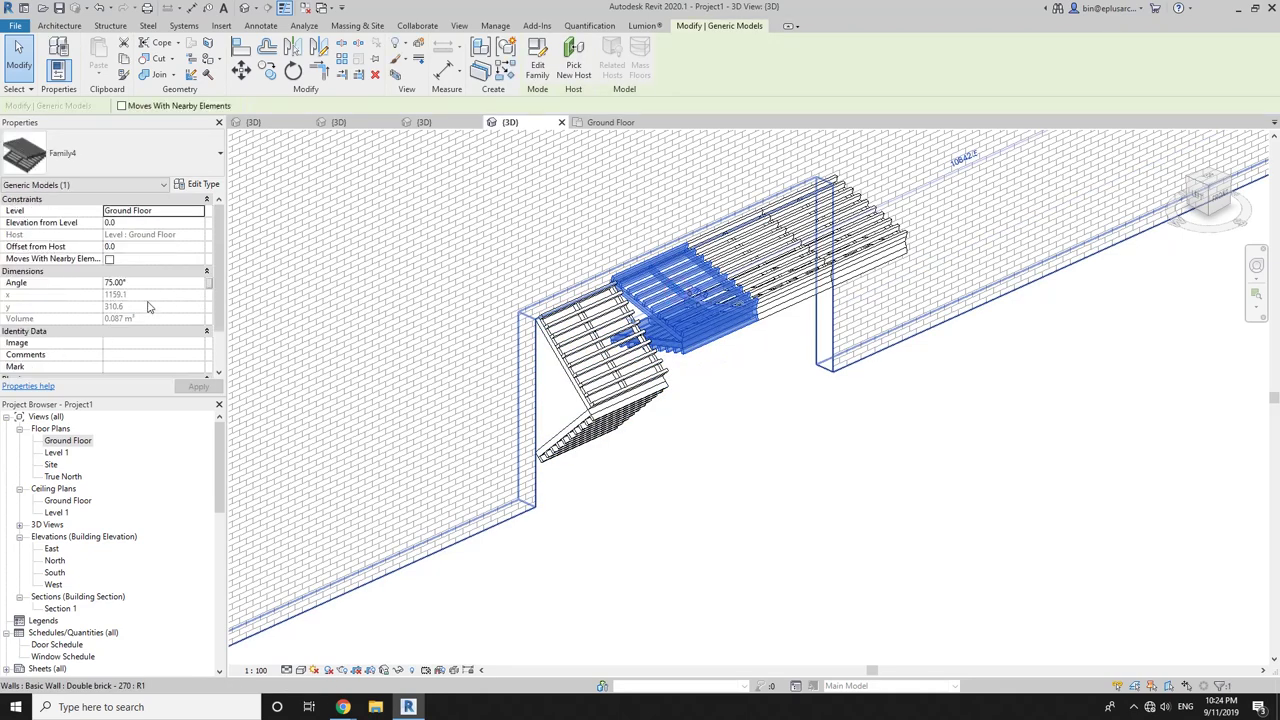
click(148, 284)
text(20)
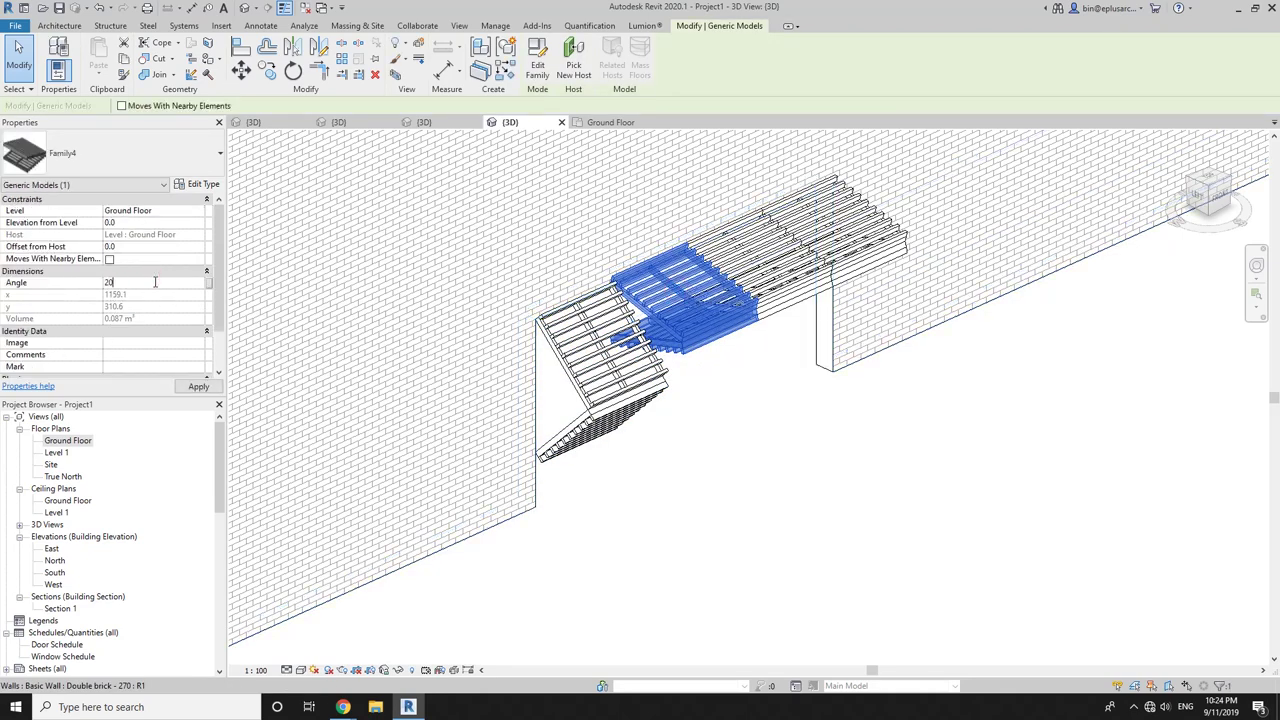
key(Return)
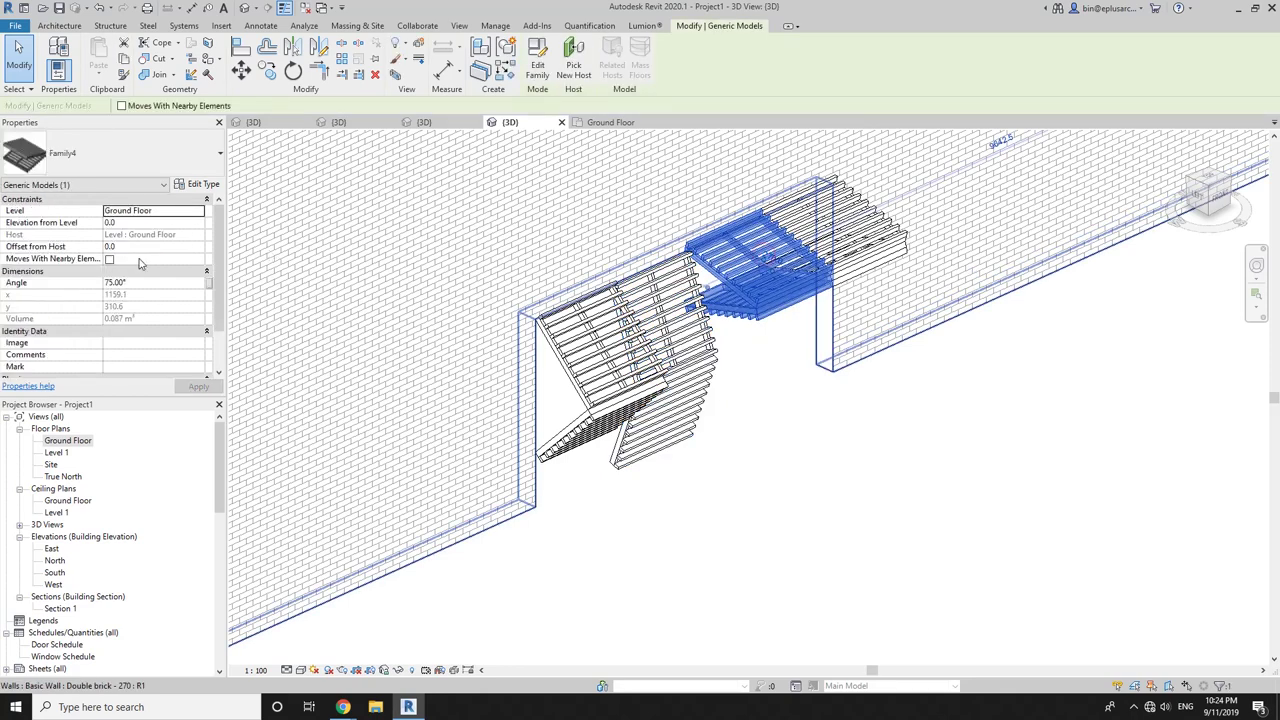
click(141, 284)
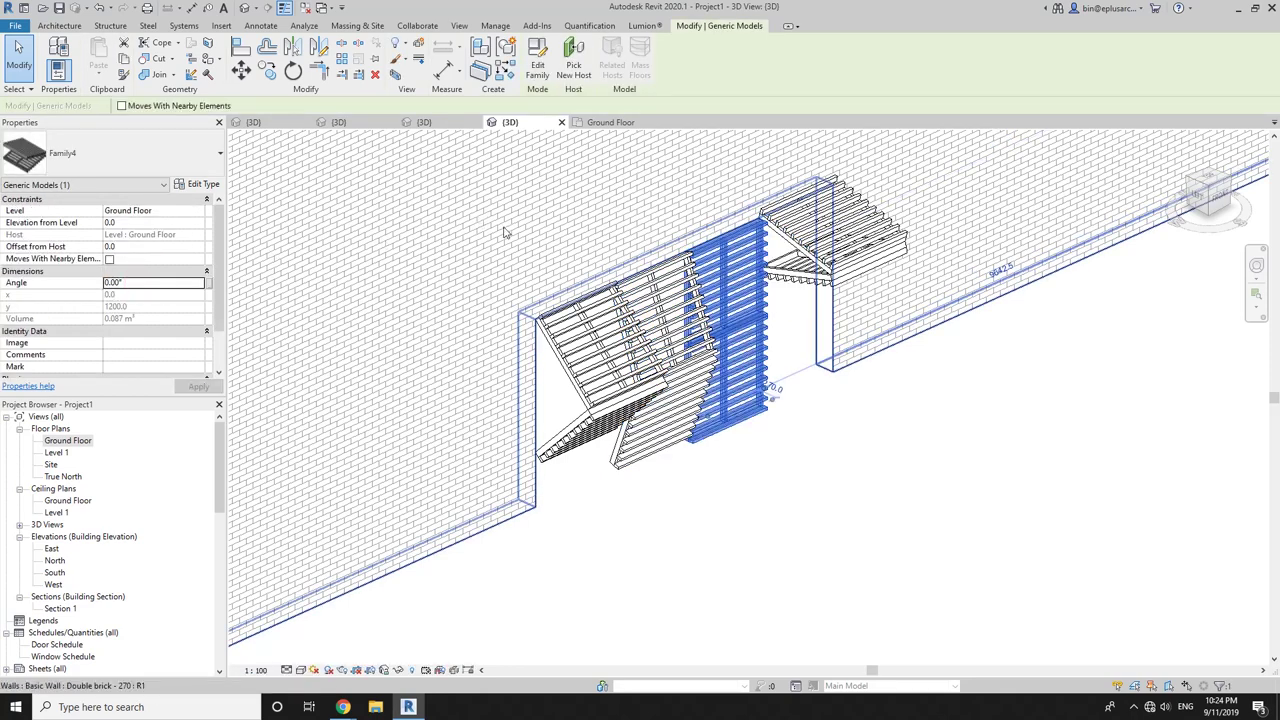
key(Escape)
mouse_move(573, 257)
shift+middle_down()
mouse_move(897, 265)
mouse_move(798, 316)
mouse_move(594, 343)
mouse_move(594, 330)
shift+middle_up()
- Select a louver panel and bring up the Family4 type properties
click(897, 265)
click(594, 343)
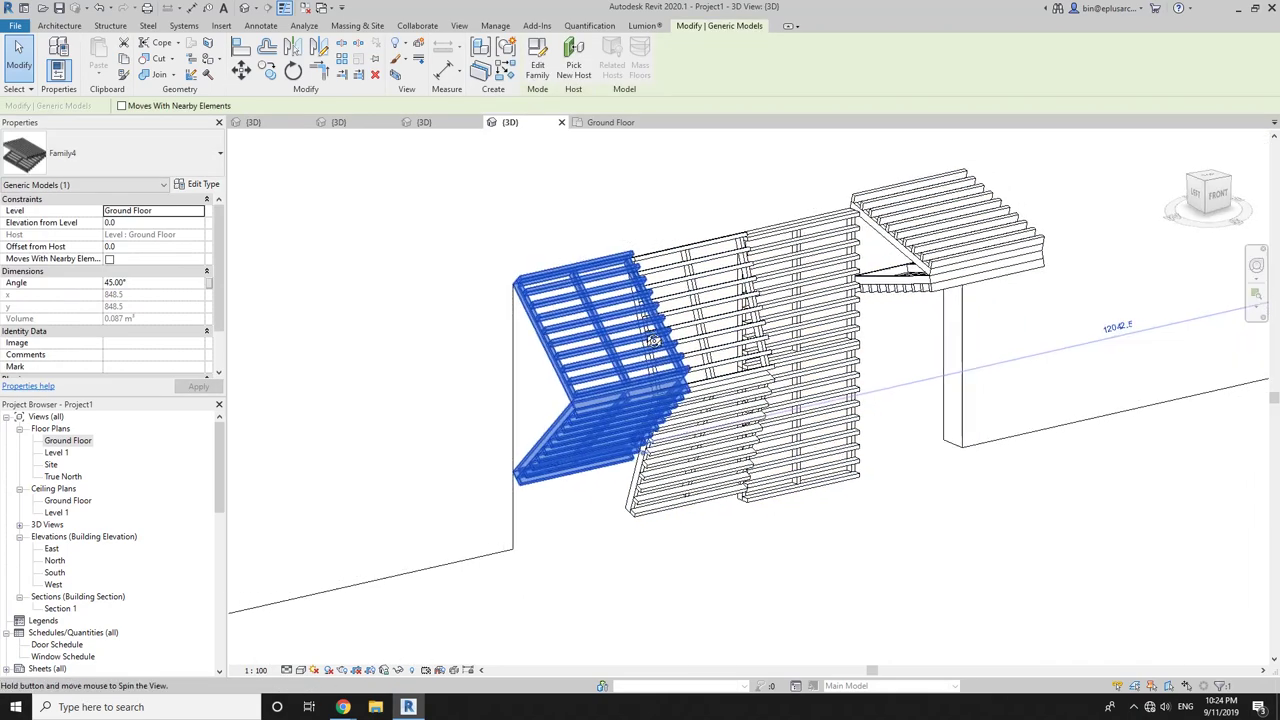
click(190, 186)
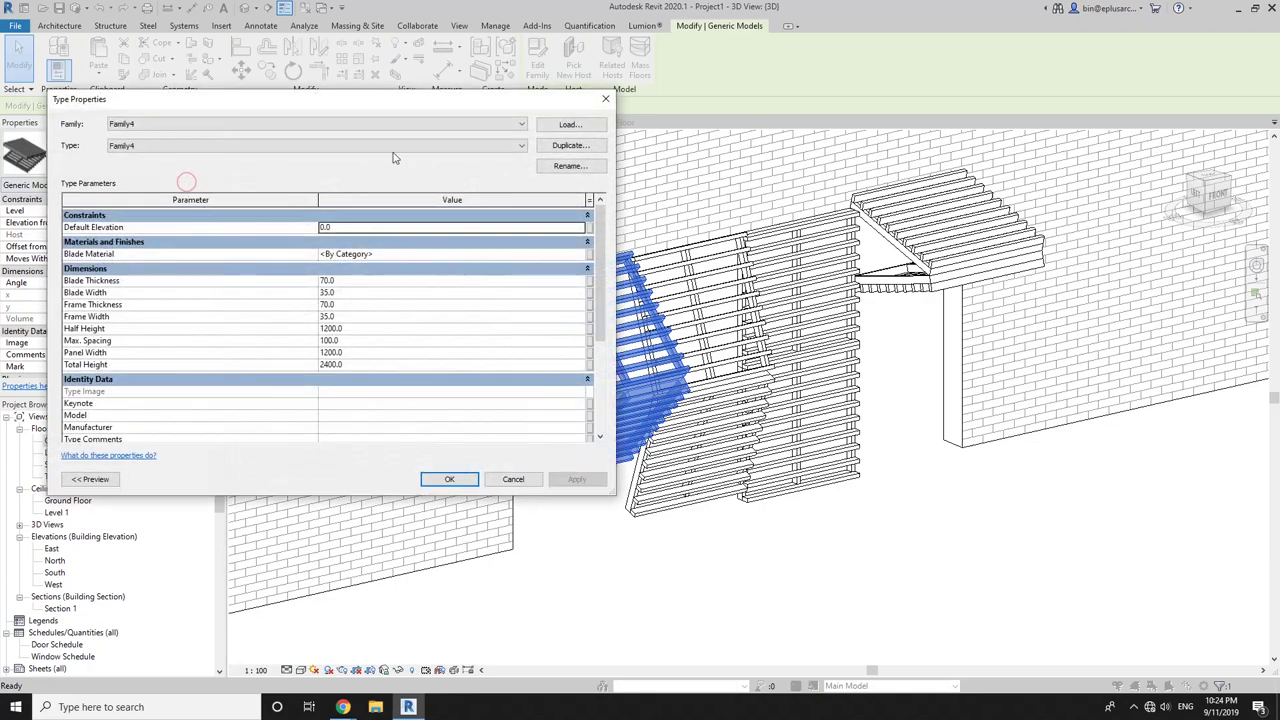
- Close the type dialog, reselect the Family4 panel, and reopen its type properties
click(443, 477)
mouse_move(666, 268)
middle_down()
mouse_move(826, 268)
mouse_move(828, 280)
middle_up()
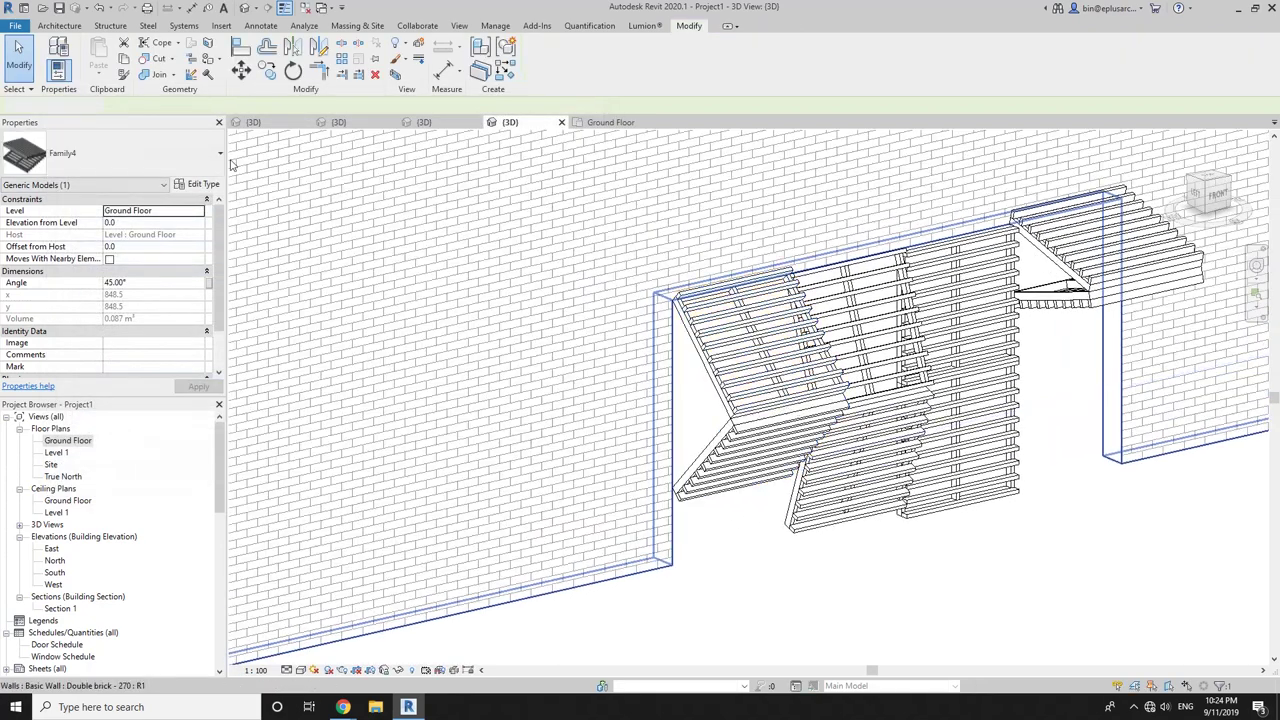
key(Escape)
click(745, 340)
click(190, 186)
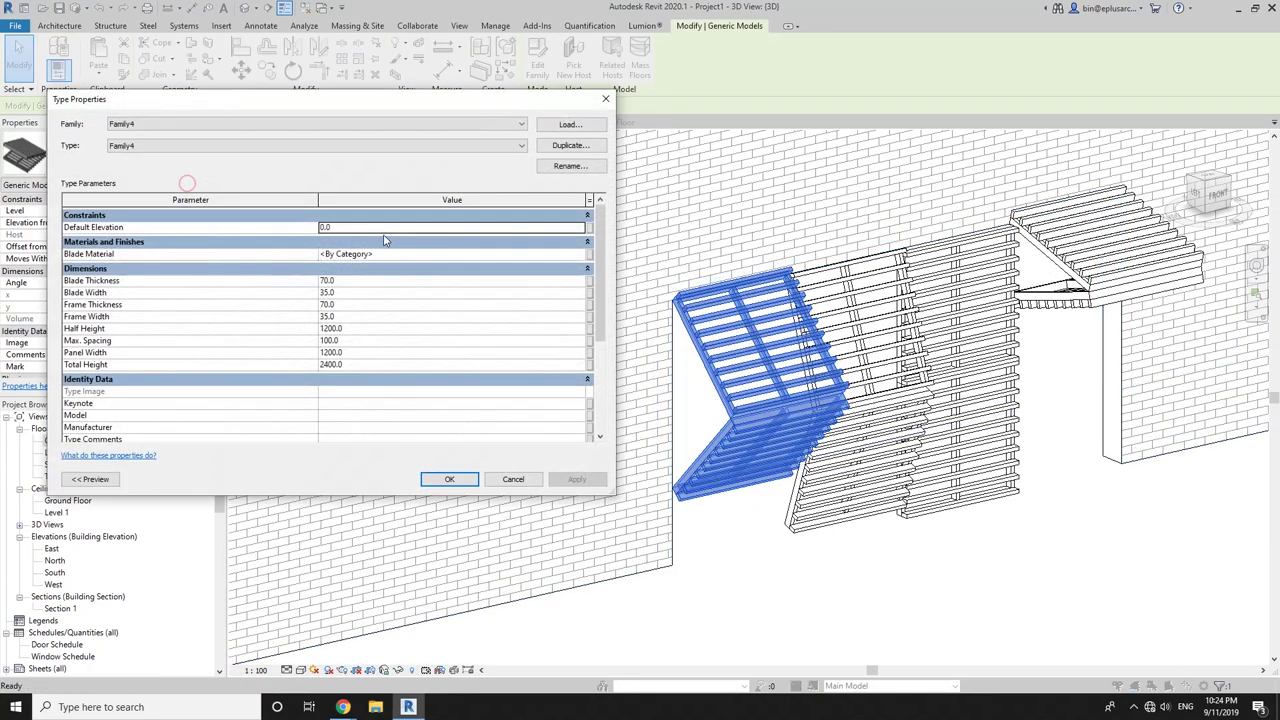
- Set Blade Thickness to 30, Blade Width to 70 and Max. Spacing to 70
click(366, 288)
text(30)
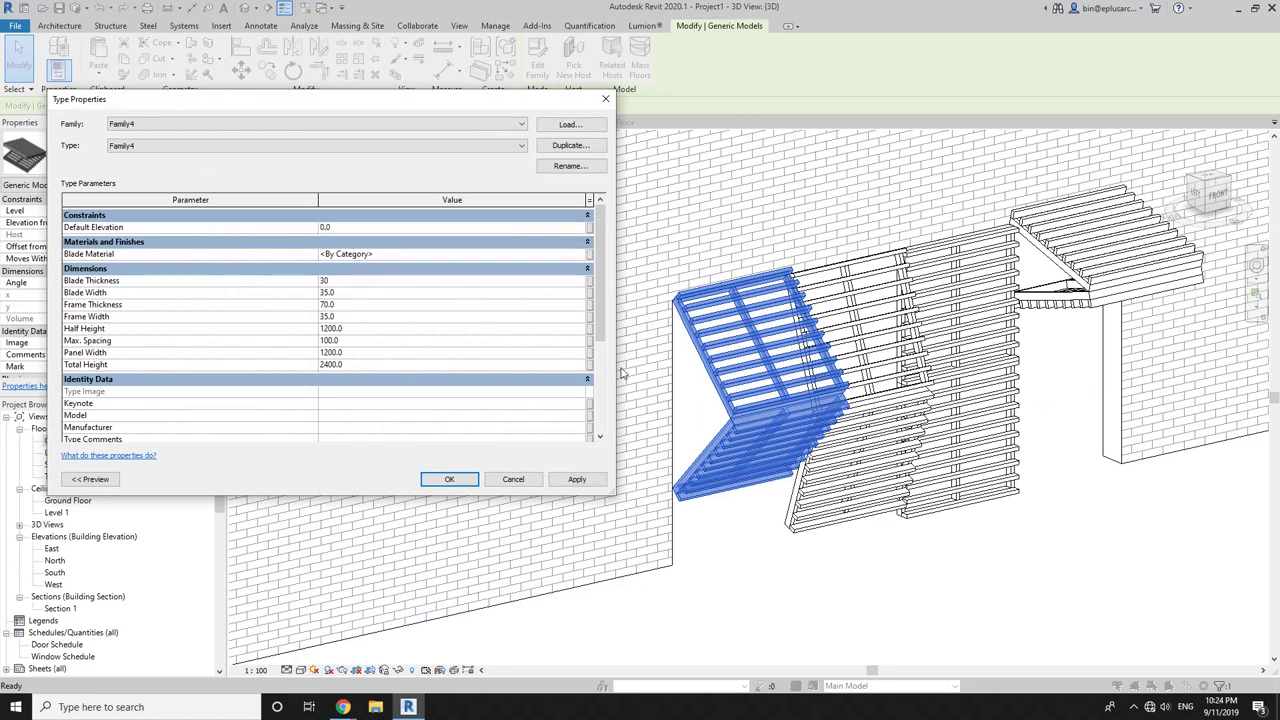
click(577, 480)
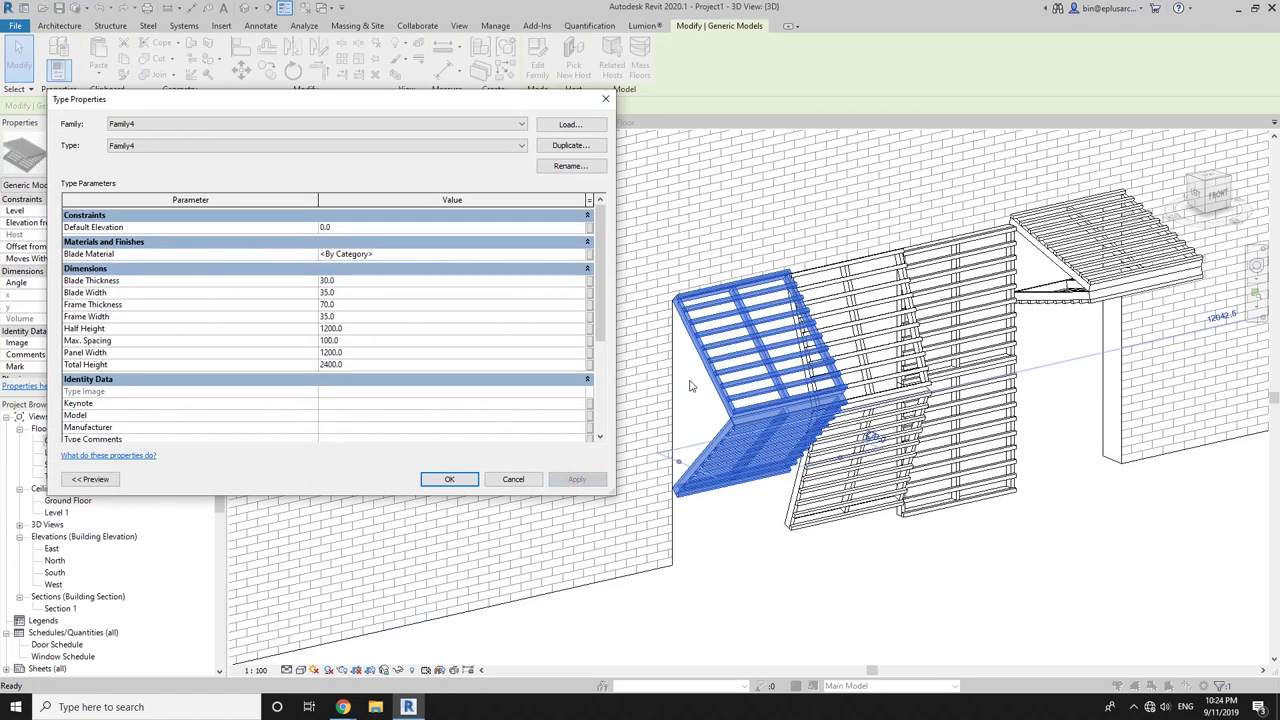
click(350, 296)
text(70)
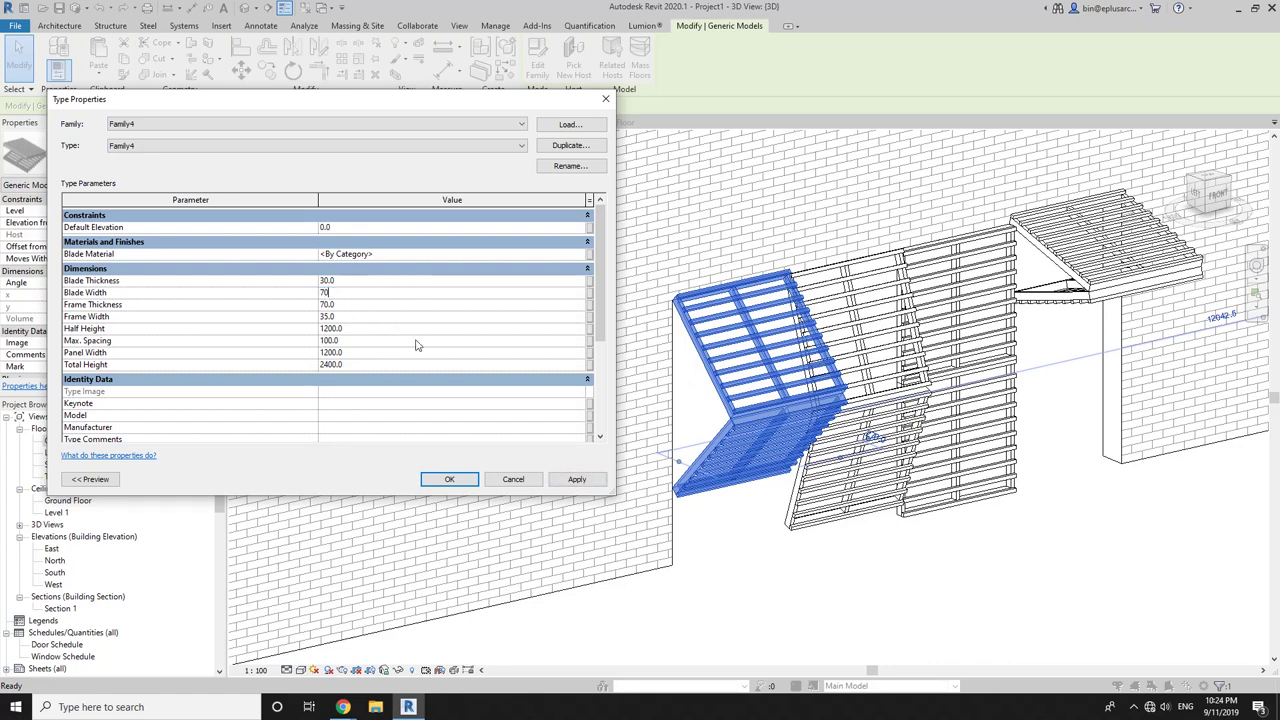
click(576, 480)
text(70)
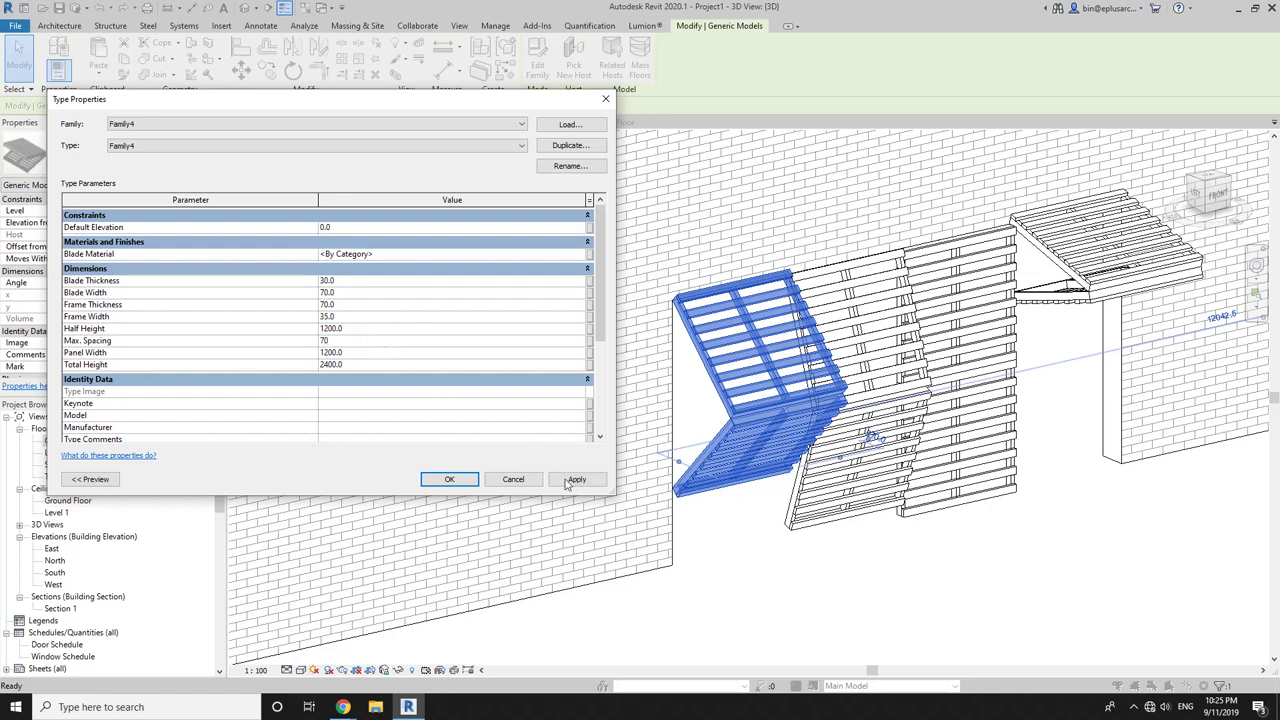
click(573, 481)
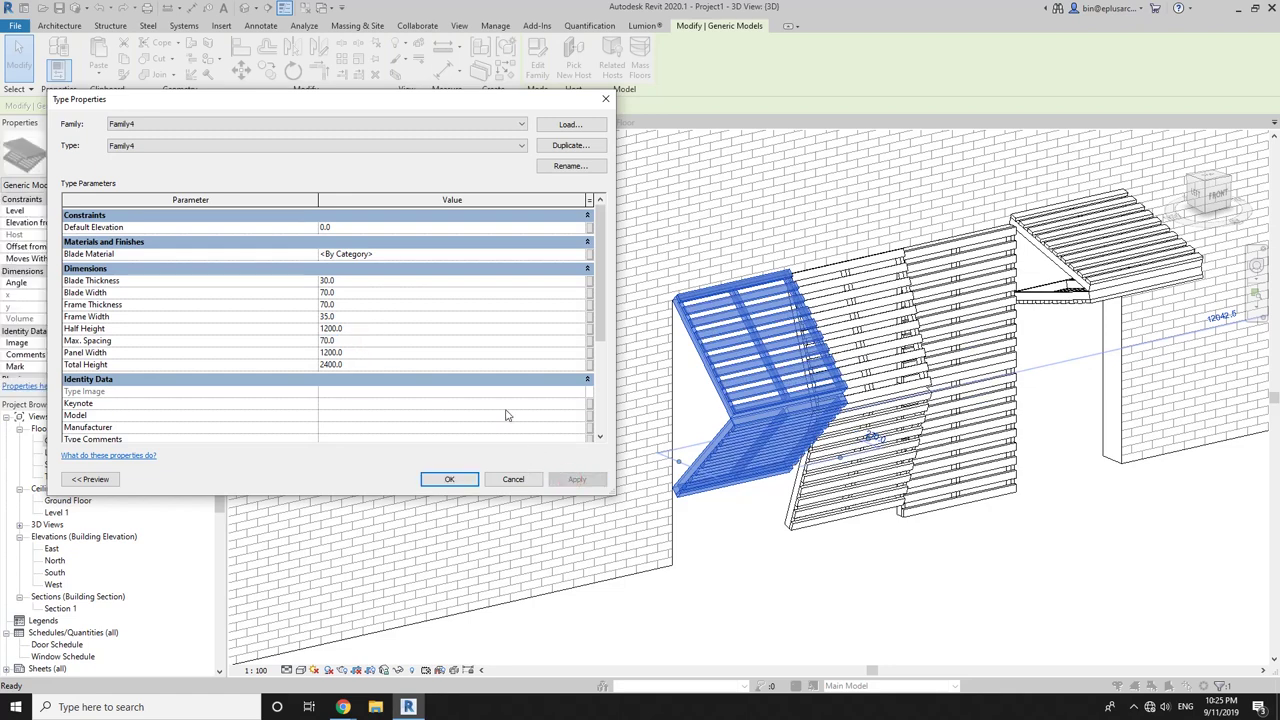
- Set Frame Width to 20 and Max. Spacing to 50, then accept the type changes
click(355, 322)
click(577, 481)
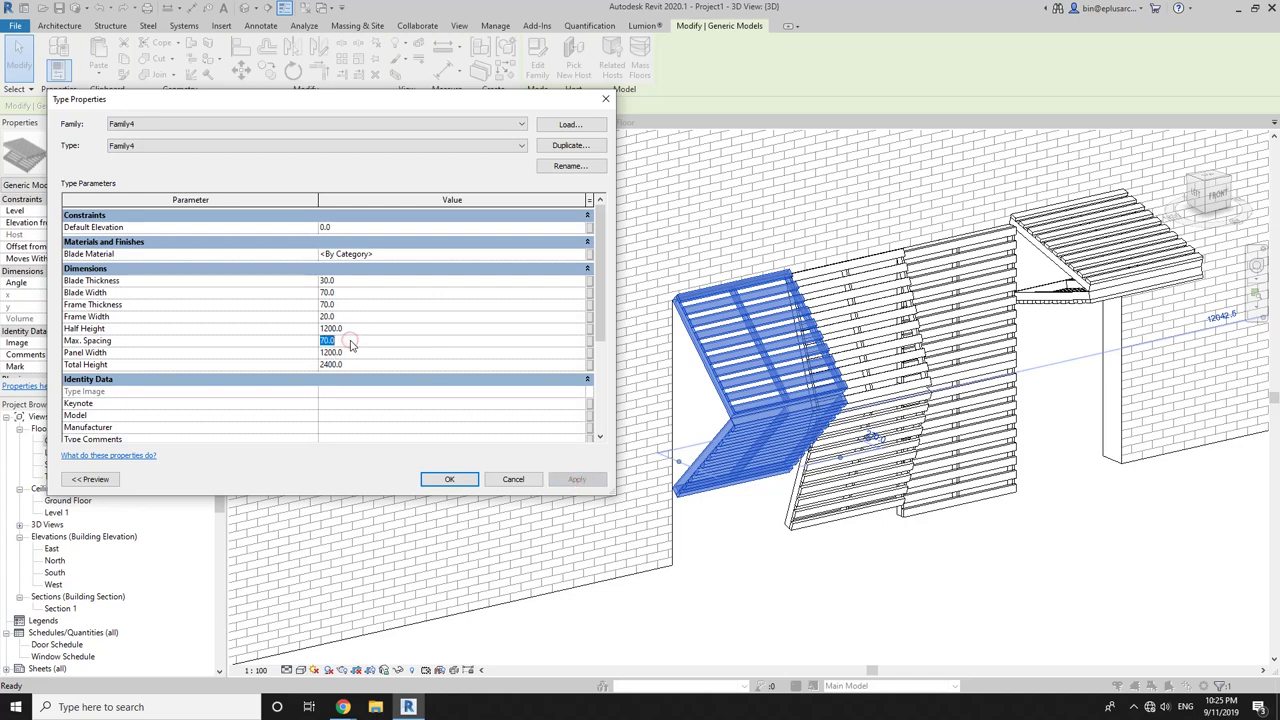
text(50)
click(563, 481)
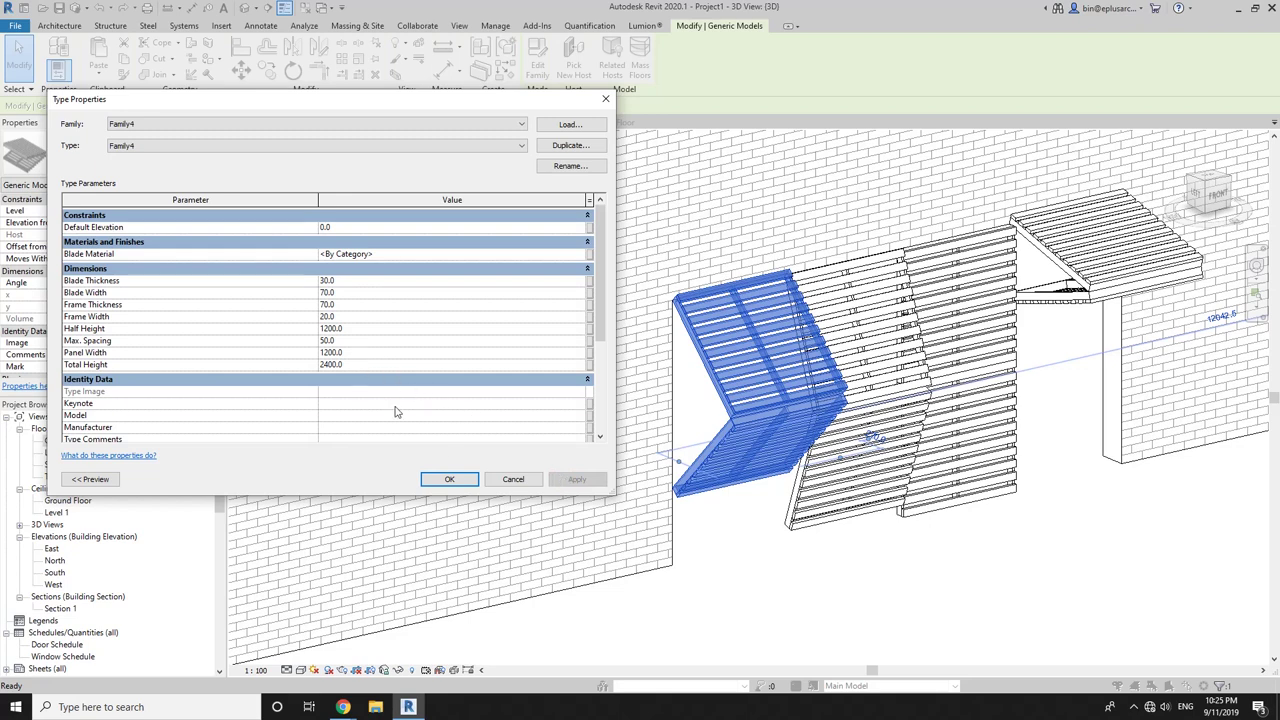
click(463, 484)
shift+middle_drag(700, 450, 787, 497)
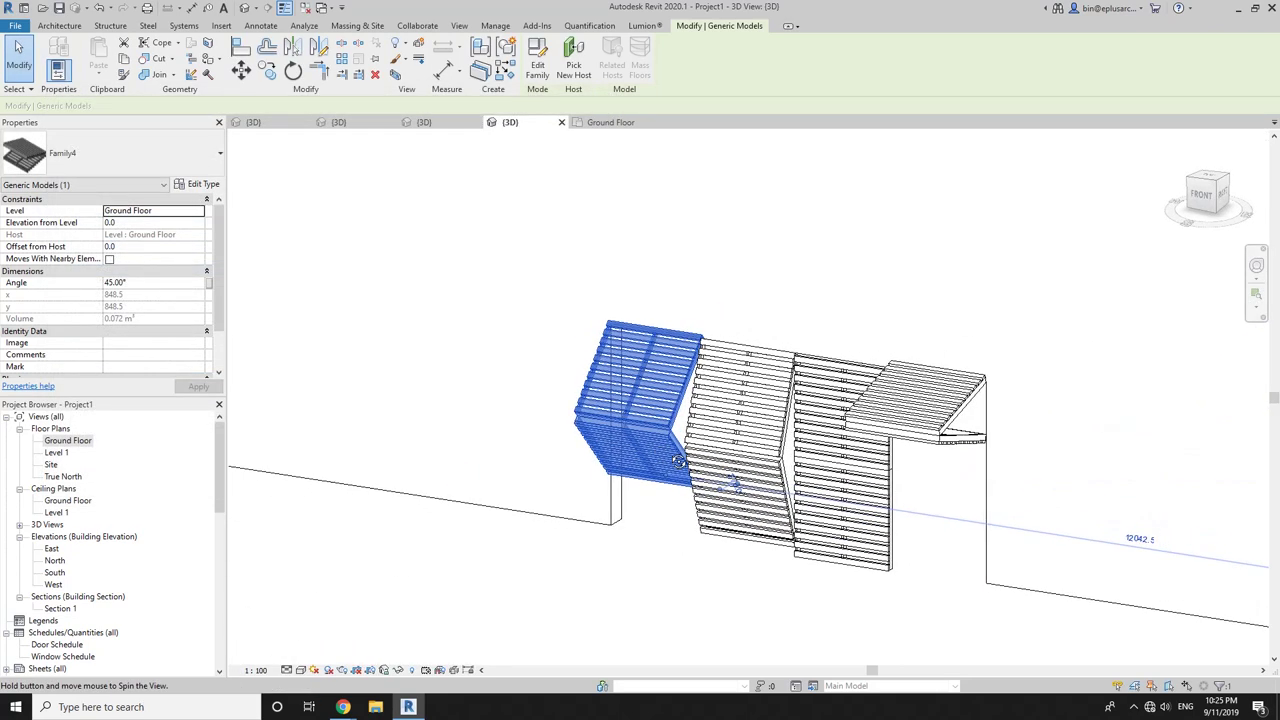
- Set the top louver panel's Angle to 40°
scroll(785, 497, up, 4)
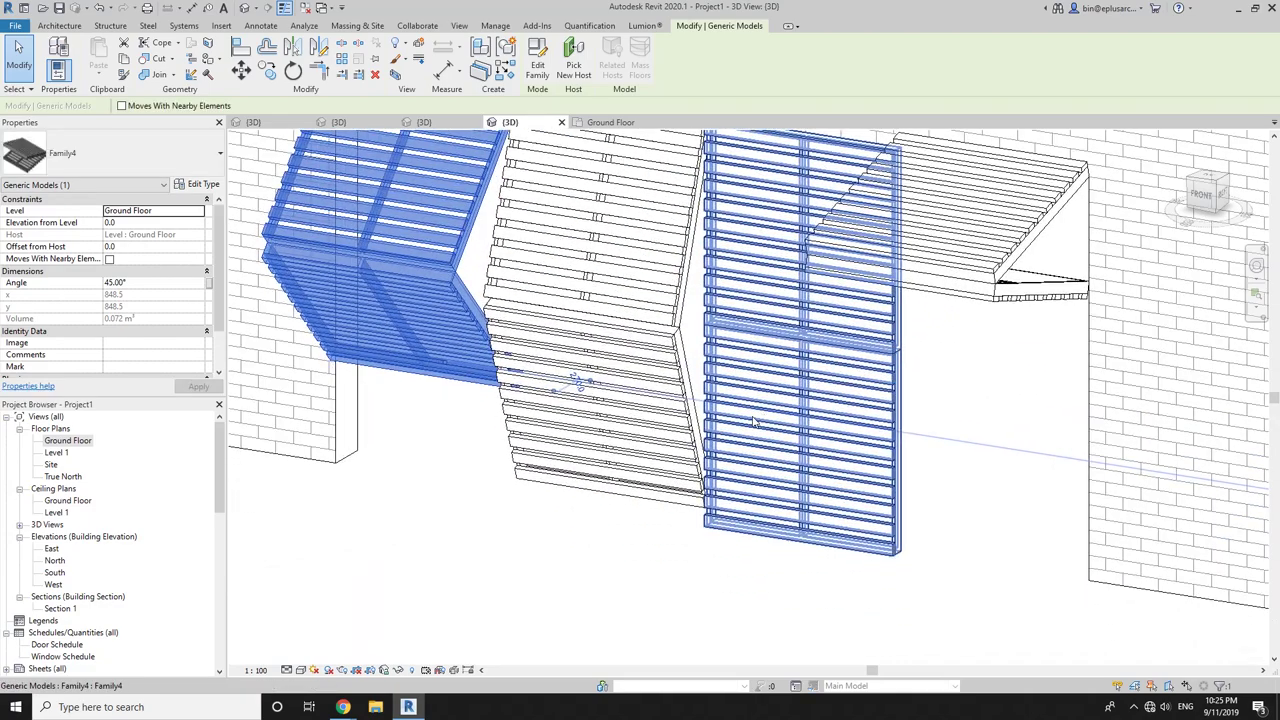
scroll(757, 422, down, 3)
key(Escape)
mouse_move(757, 422)
shift+middle_down()
mouse_move(909, 394)
mouse_move(806, 262)
shift+middle_up()
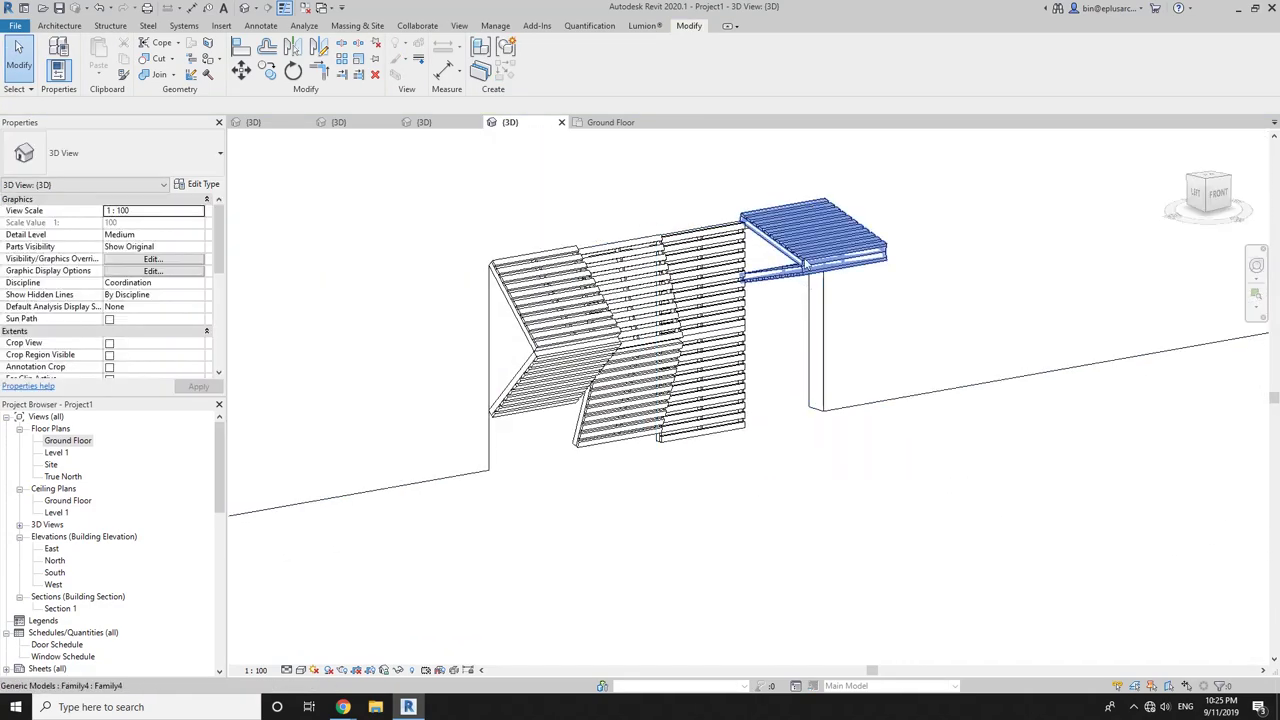
click(806, 262)
click(187, 282)
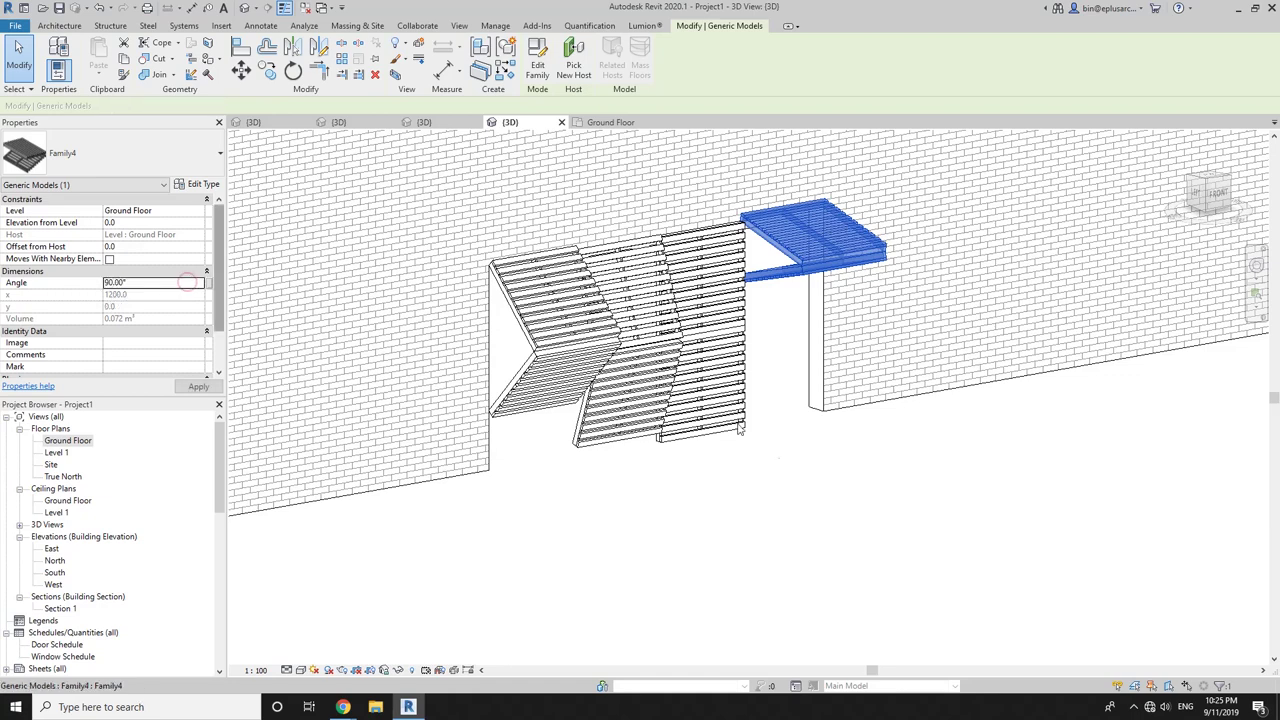
text(40)
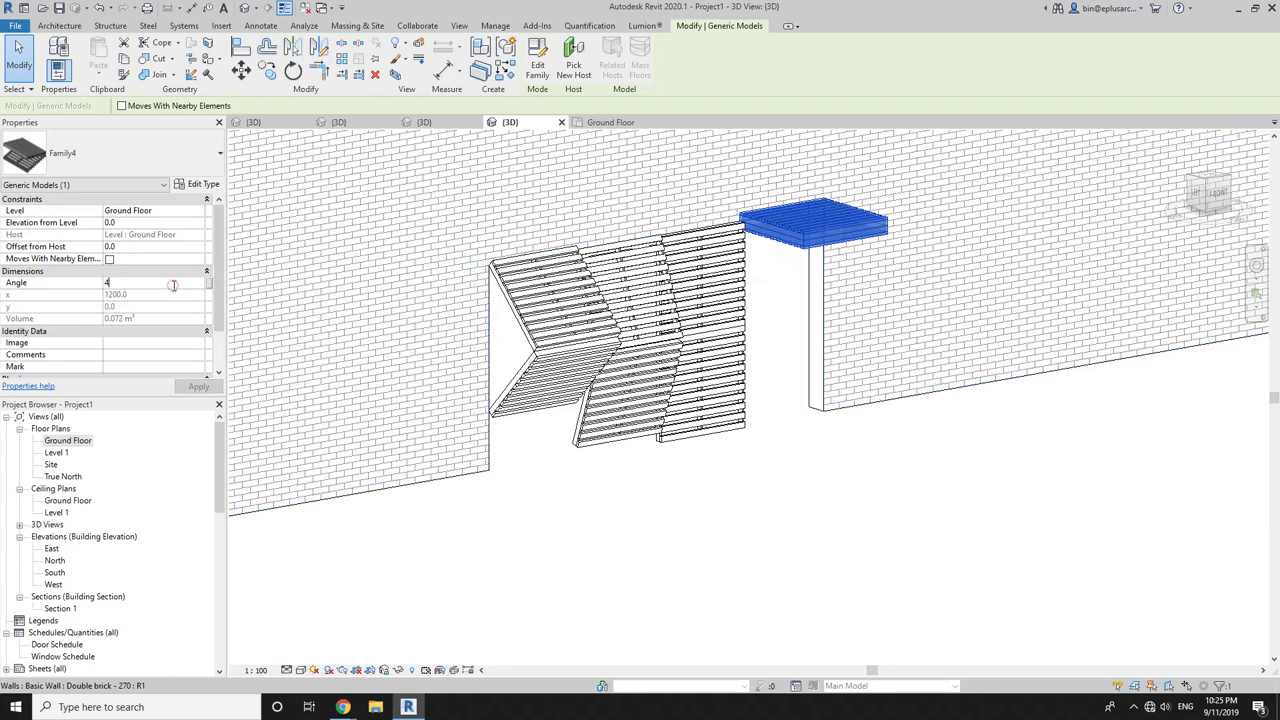
key(Return)
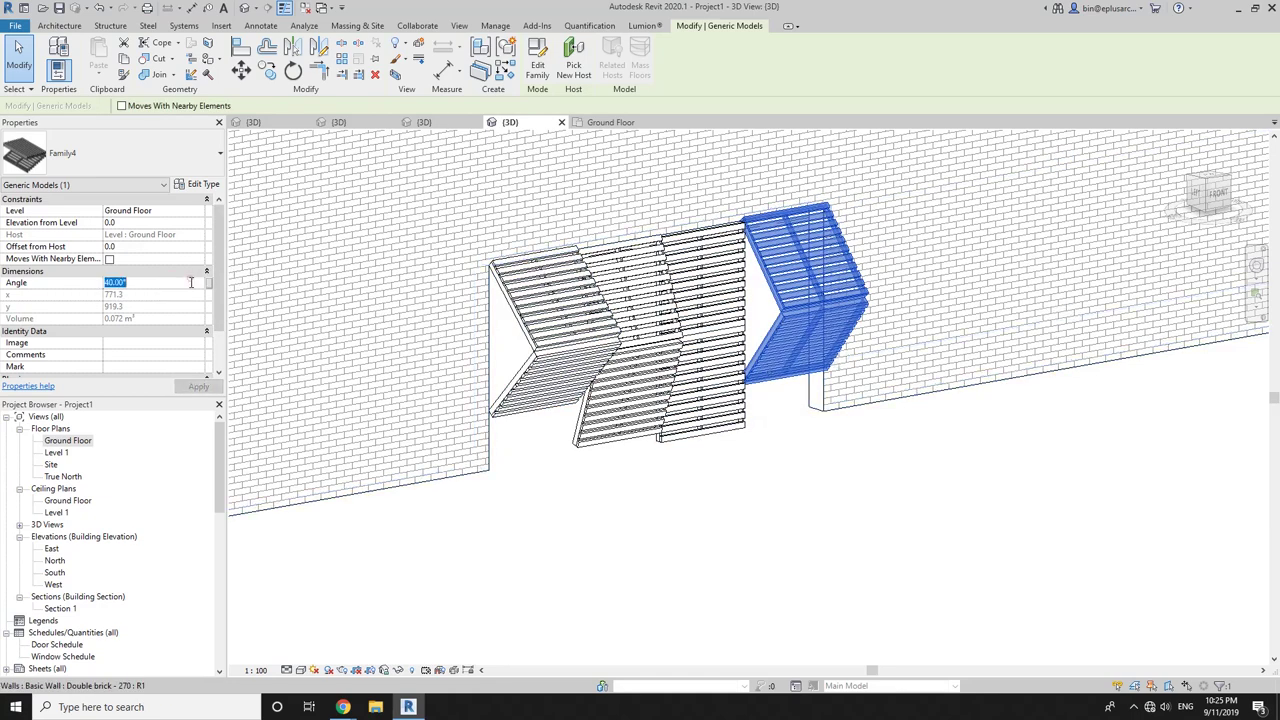
- Set two louver panels' Angle to 90°, laying them flat against the wall
shift+middle_drag(700, 400, 700, 408)
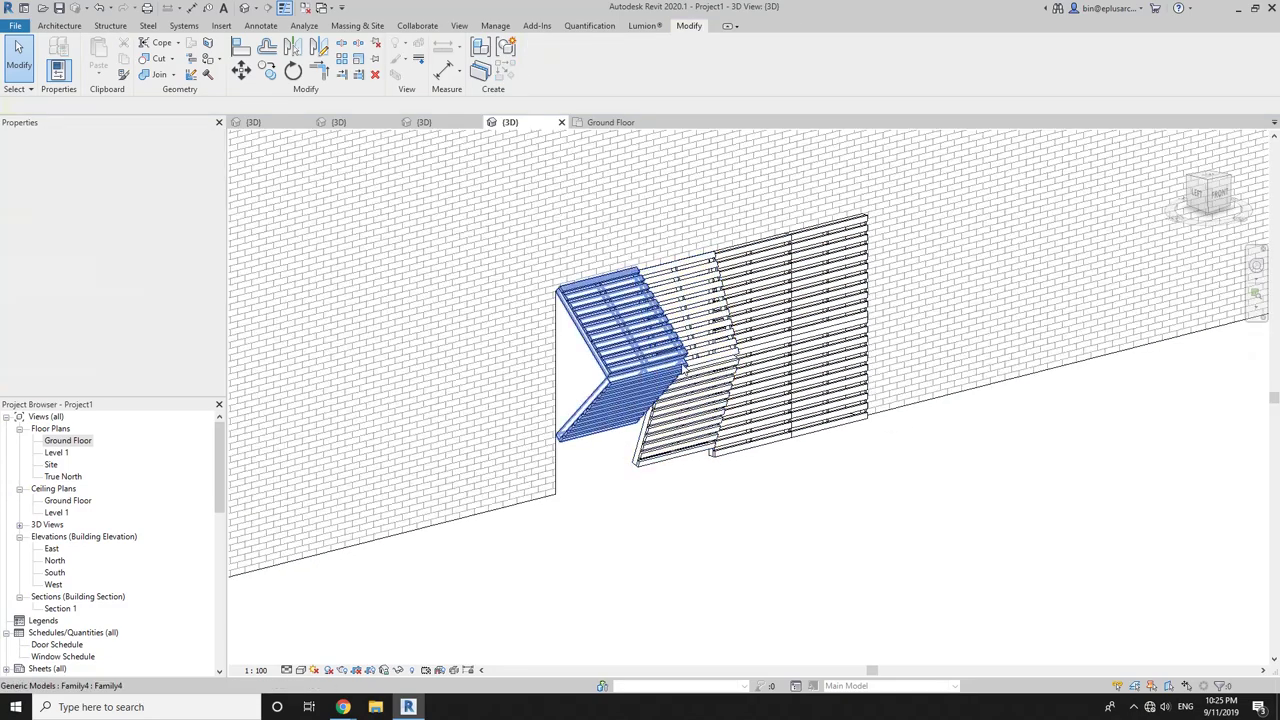
click(685, 400)
ctrl+click(600, 320)
click(145, 283)
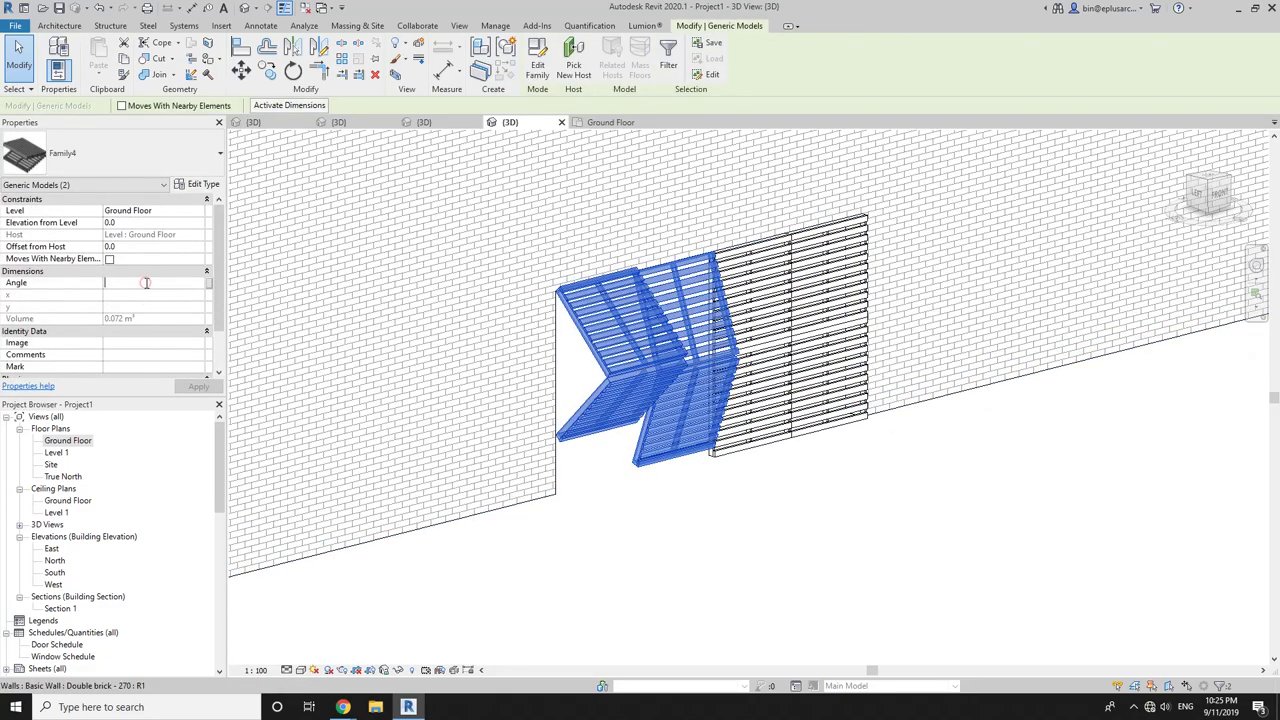
text(90)
key(Return)
- Set all four louver panels' Angle to 0° to form the canopy
shift+middle_drag(600, 345, 600, 345)
click(708, 336)
ctrl+click(625, 390)
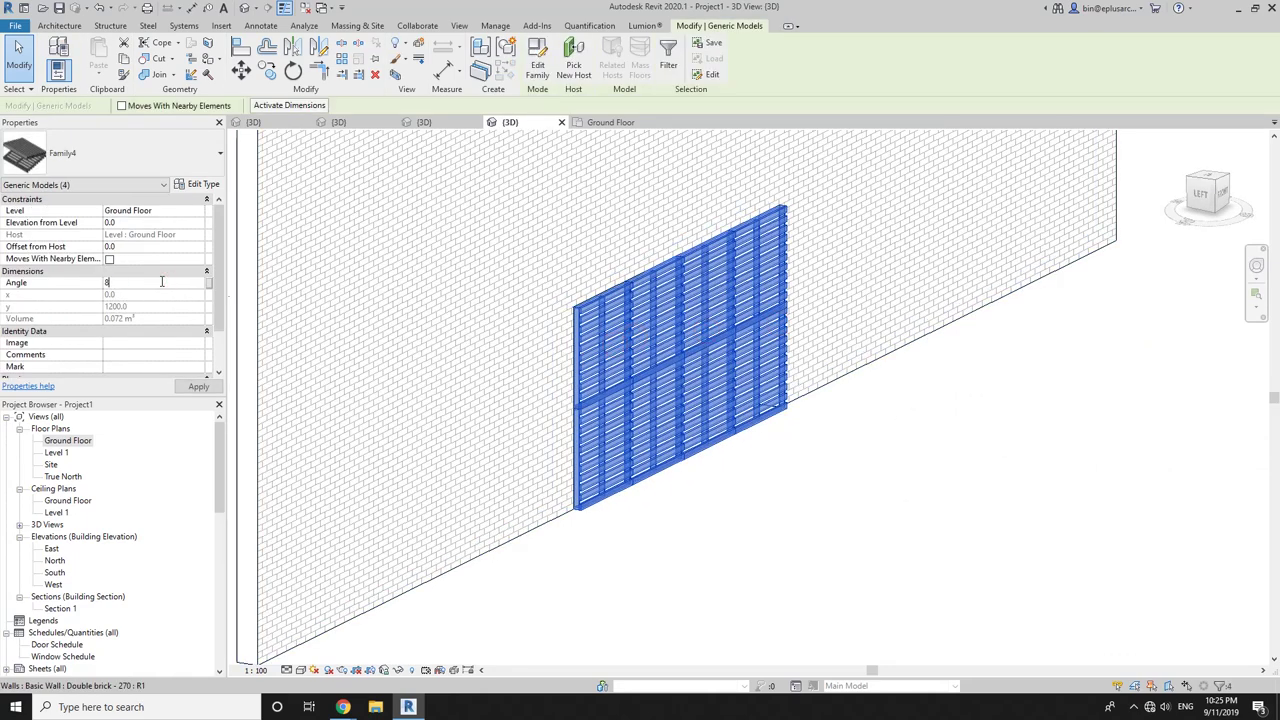
text(0)
key(Return)
key(Escape)
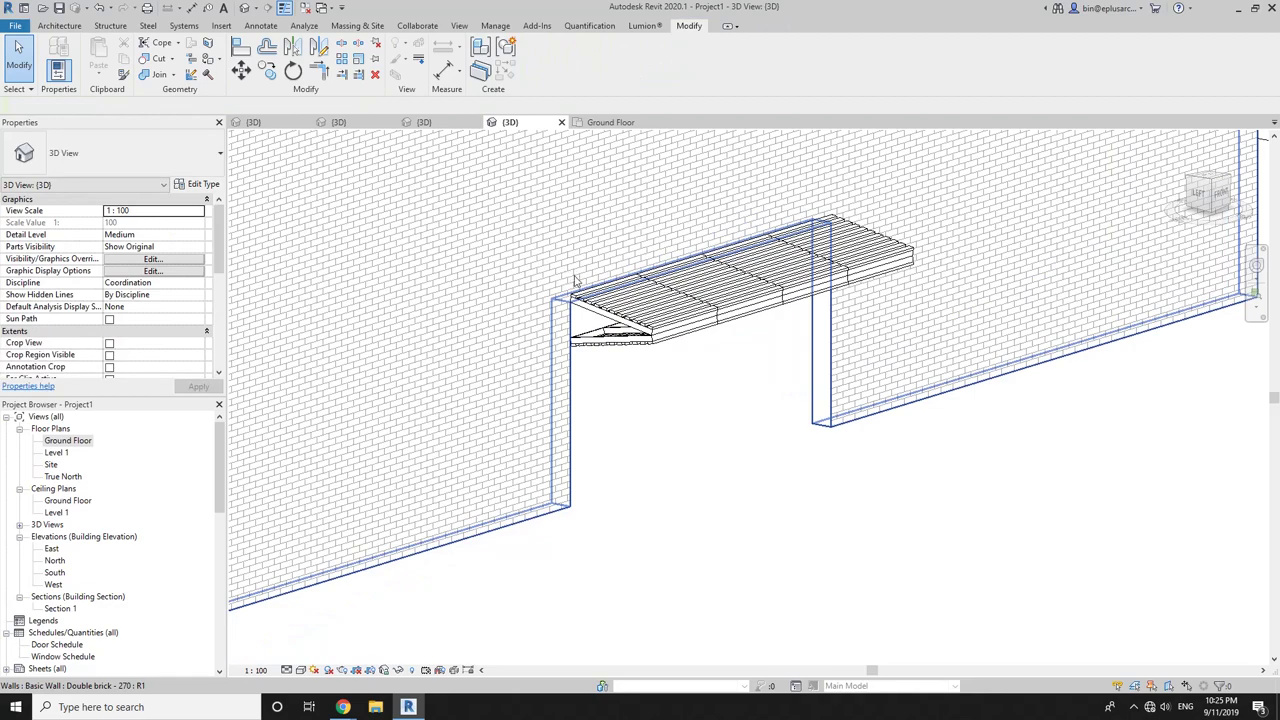
mouse_move(571, 276)
shift+middle_down()
mouse_move(675, 287)
mouse_move(609, 318)
shift+middle_up()
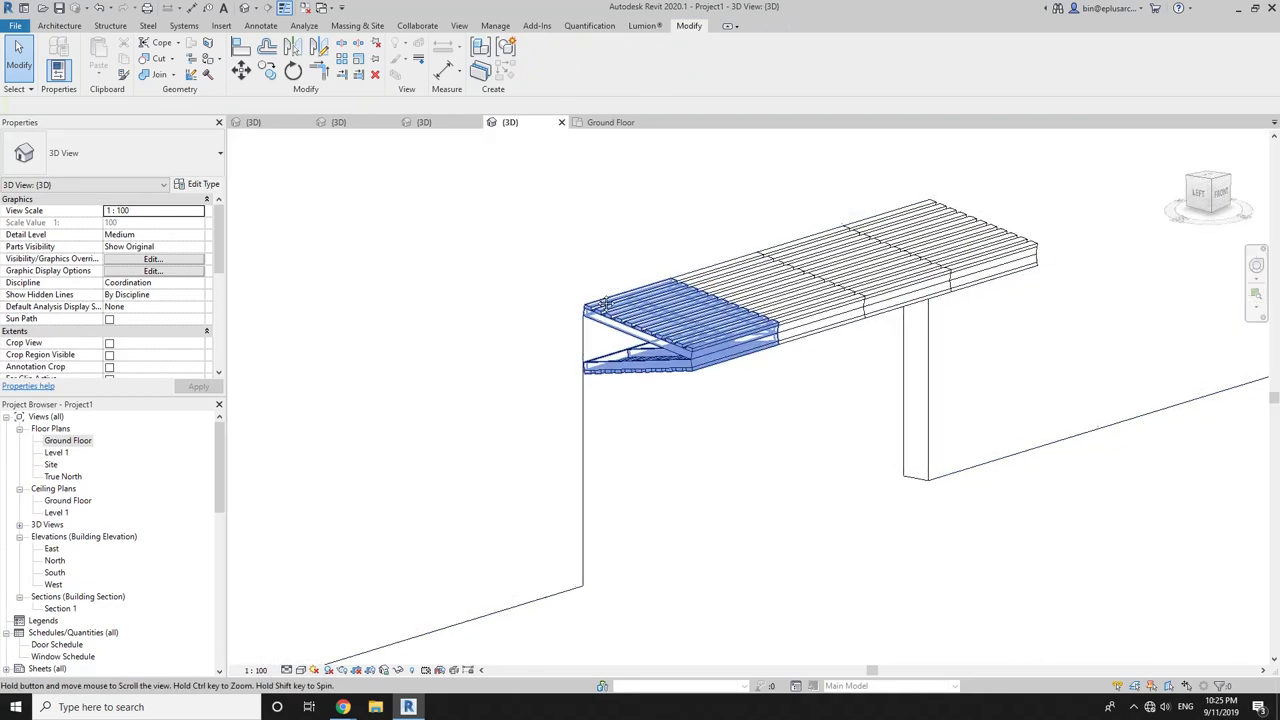